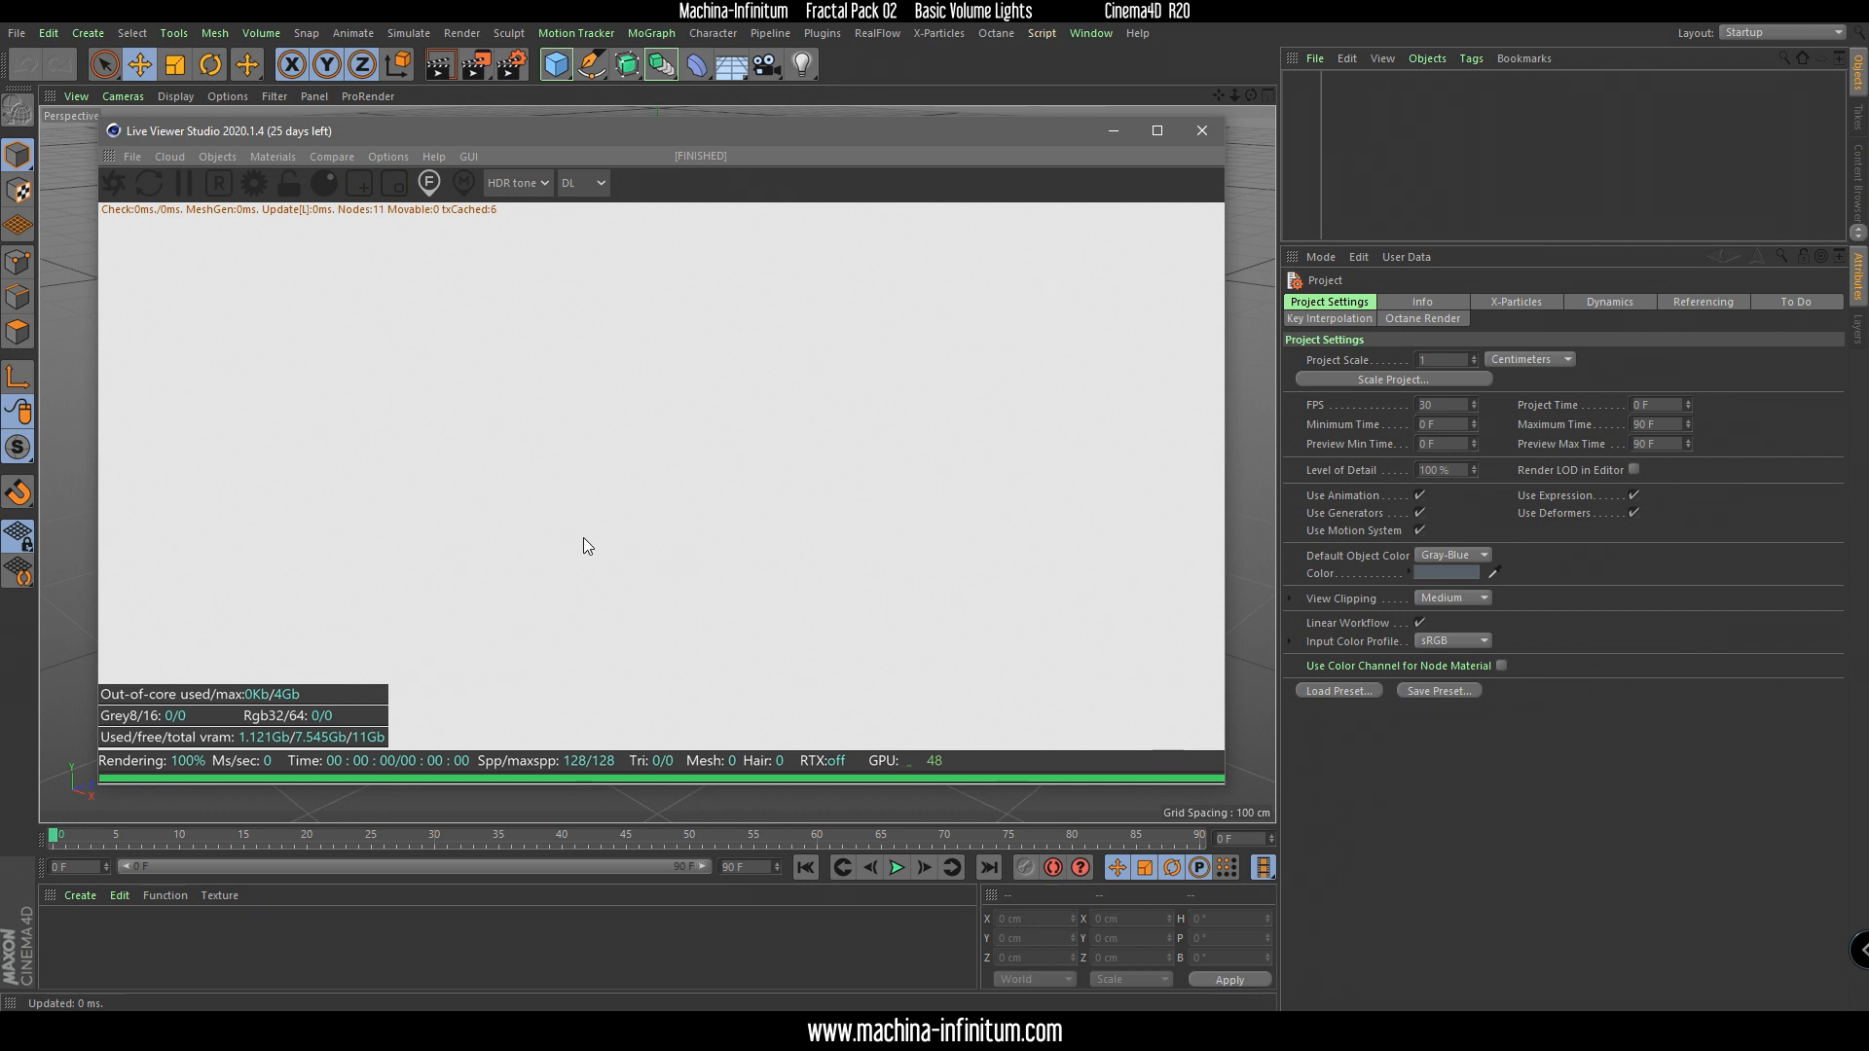
# Add a Vectron object and load the UberBulb.txt script preset from the vectron category.
pyautogui.click(216, 158)
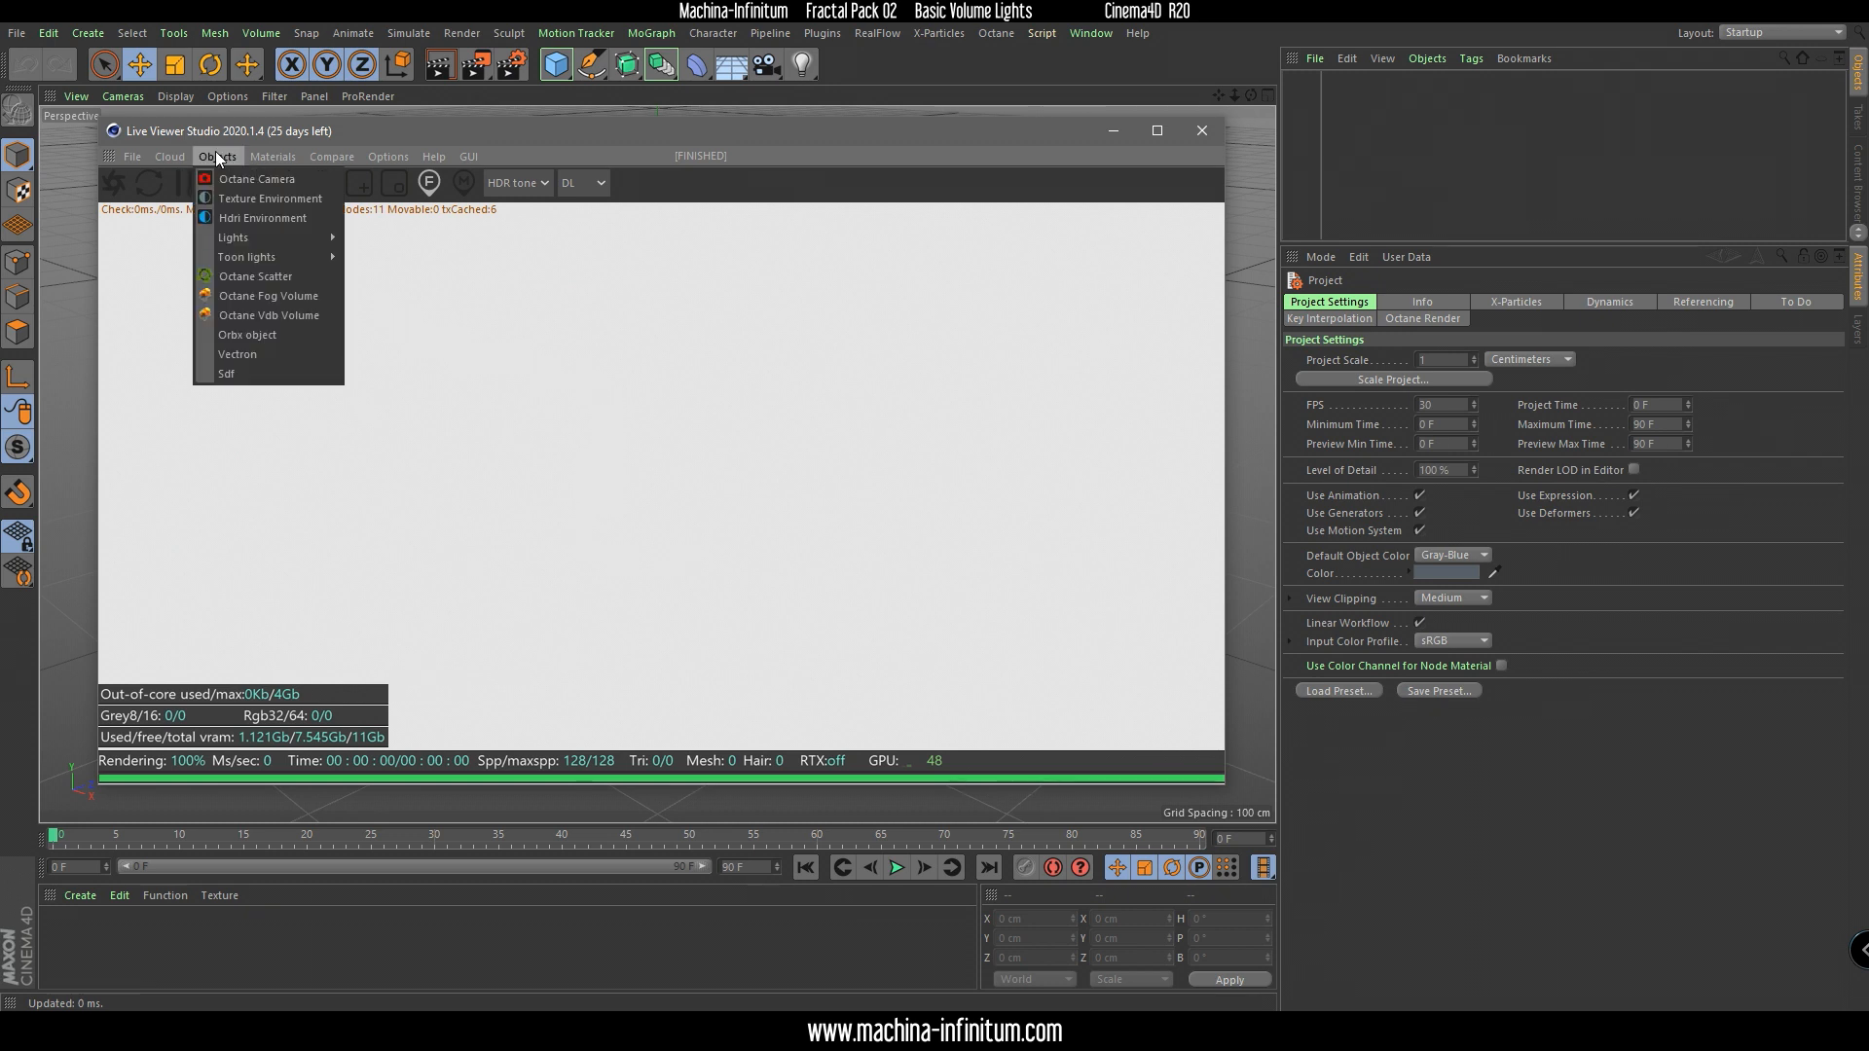
pyautogui.click(248, 361)
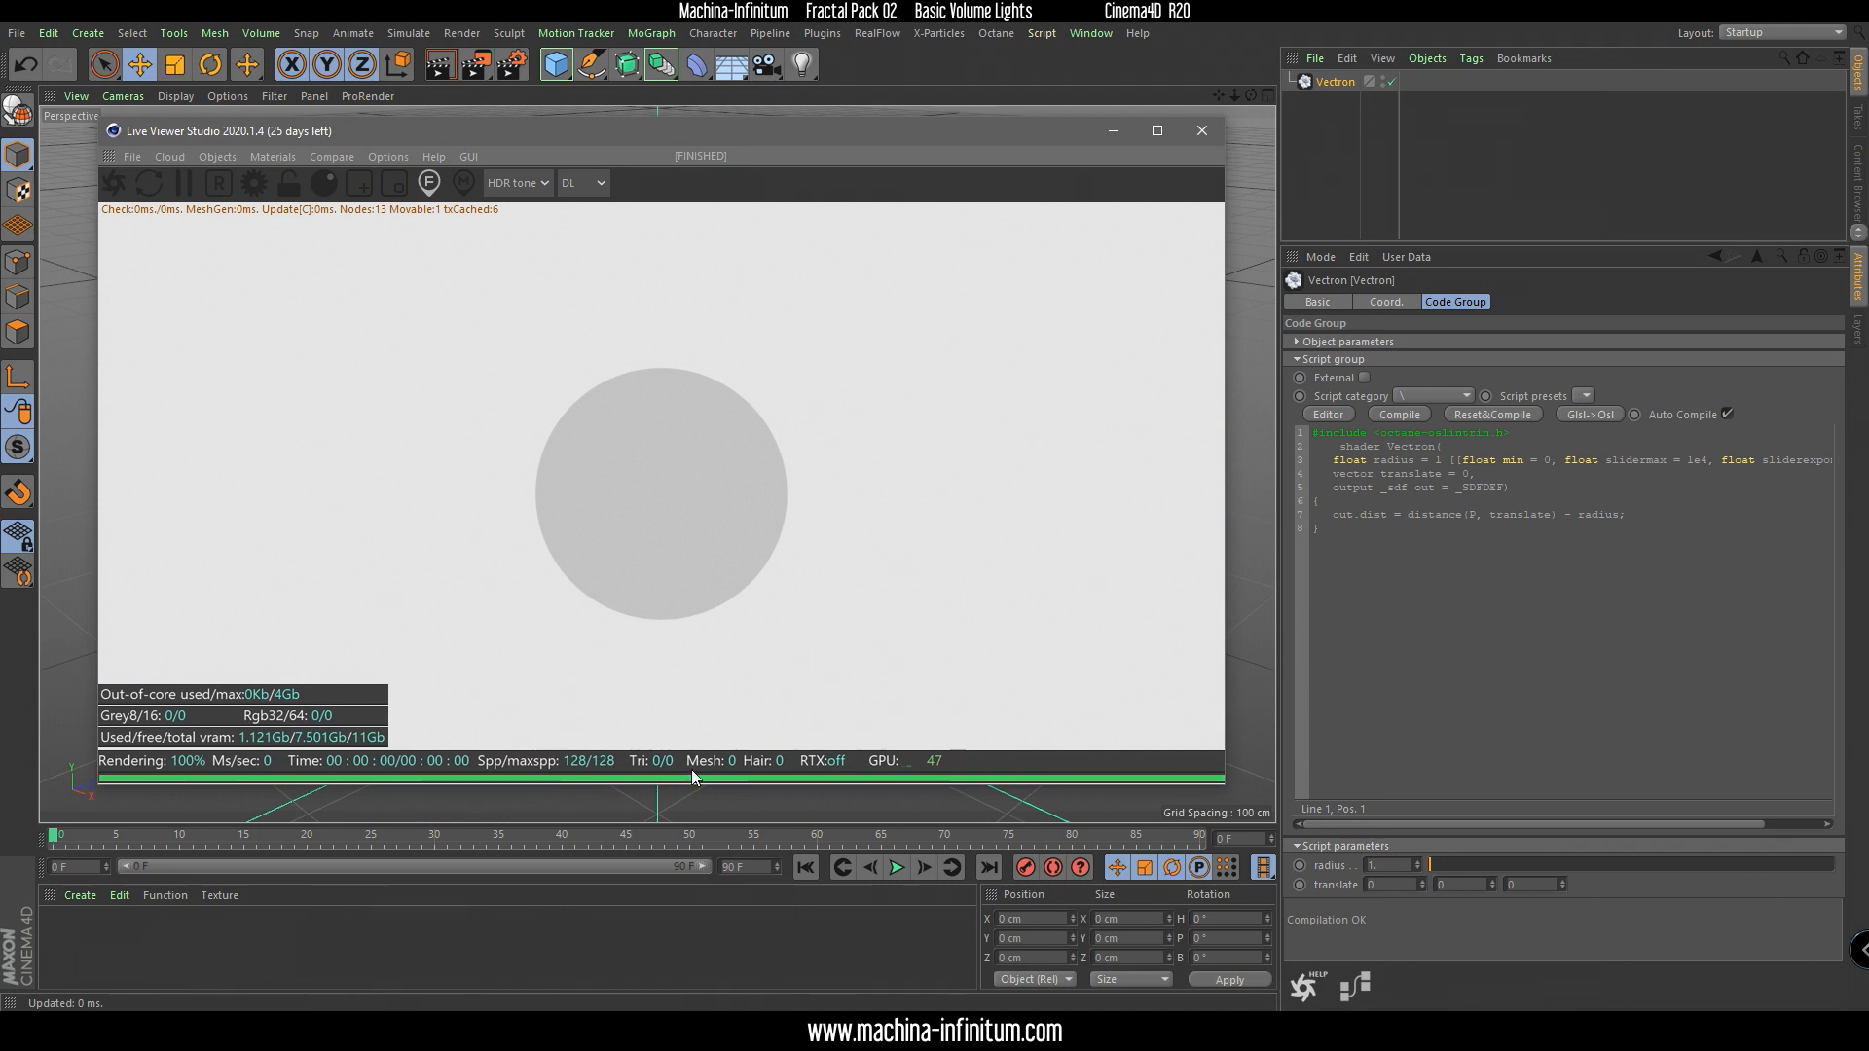
pyautogui.click(1439, 397)
pyautogui.click(1422, 552)
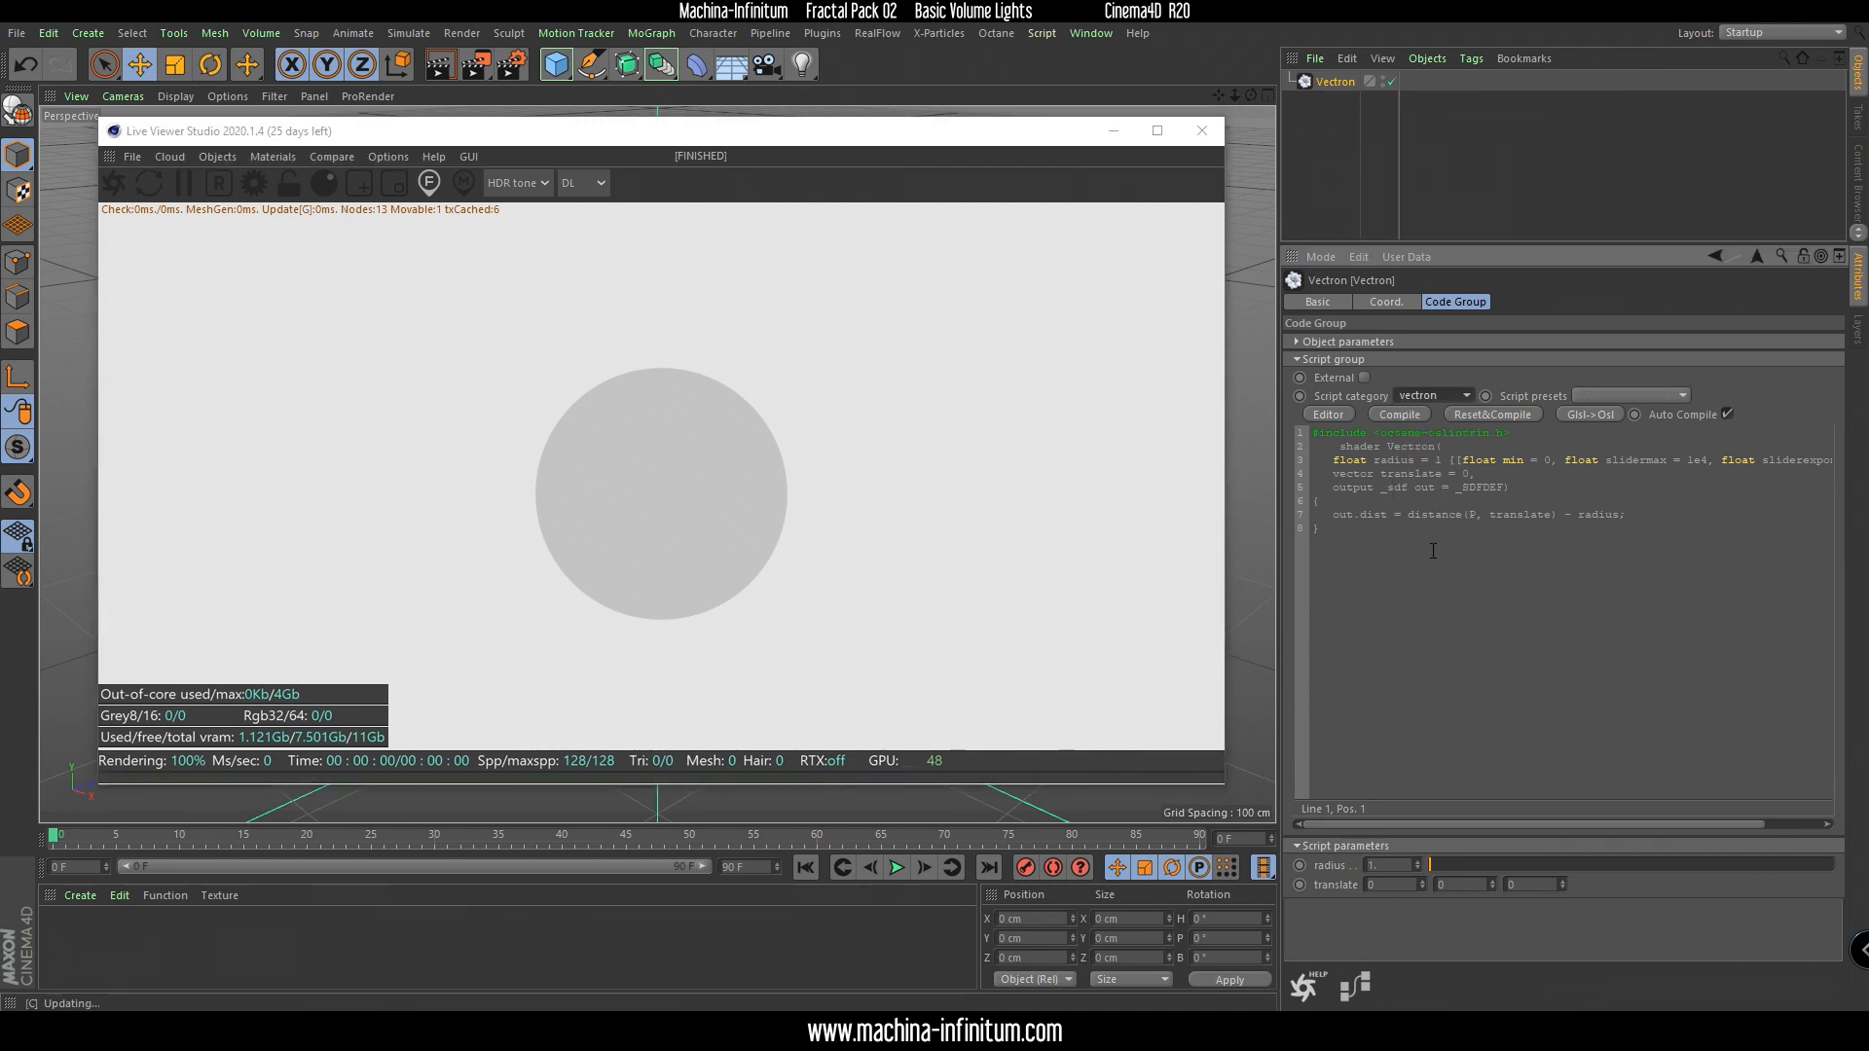
pyautogui.click(1577, 397)
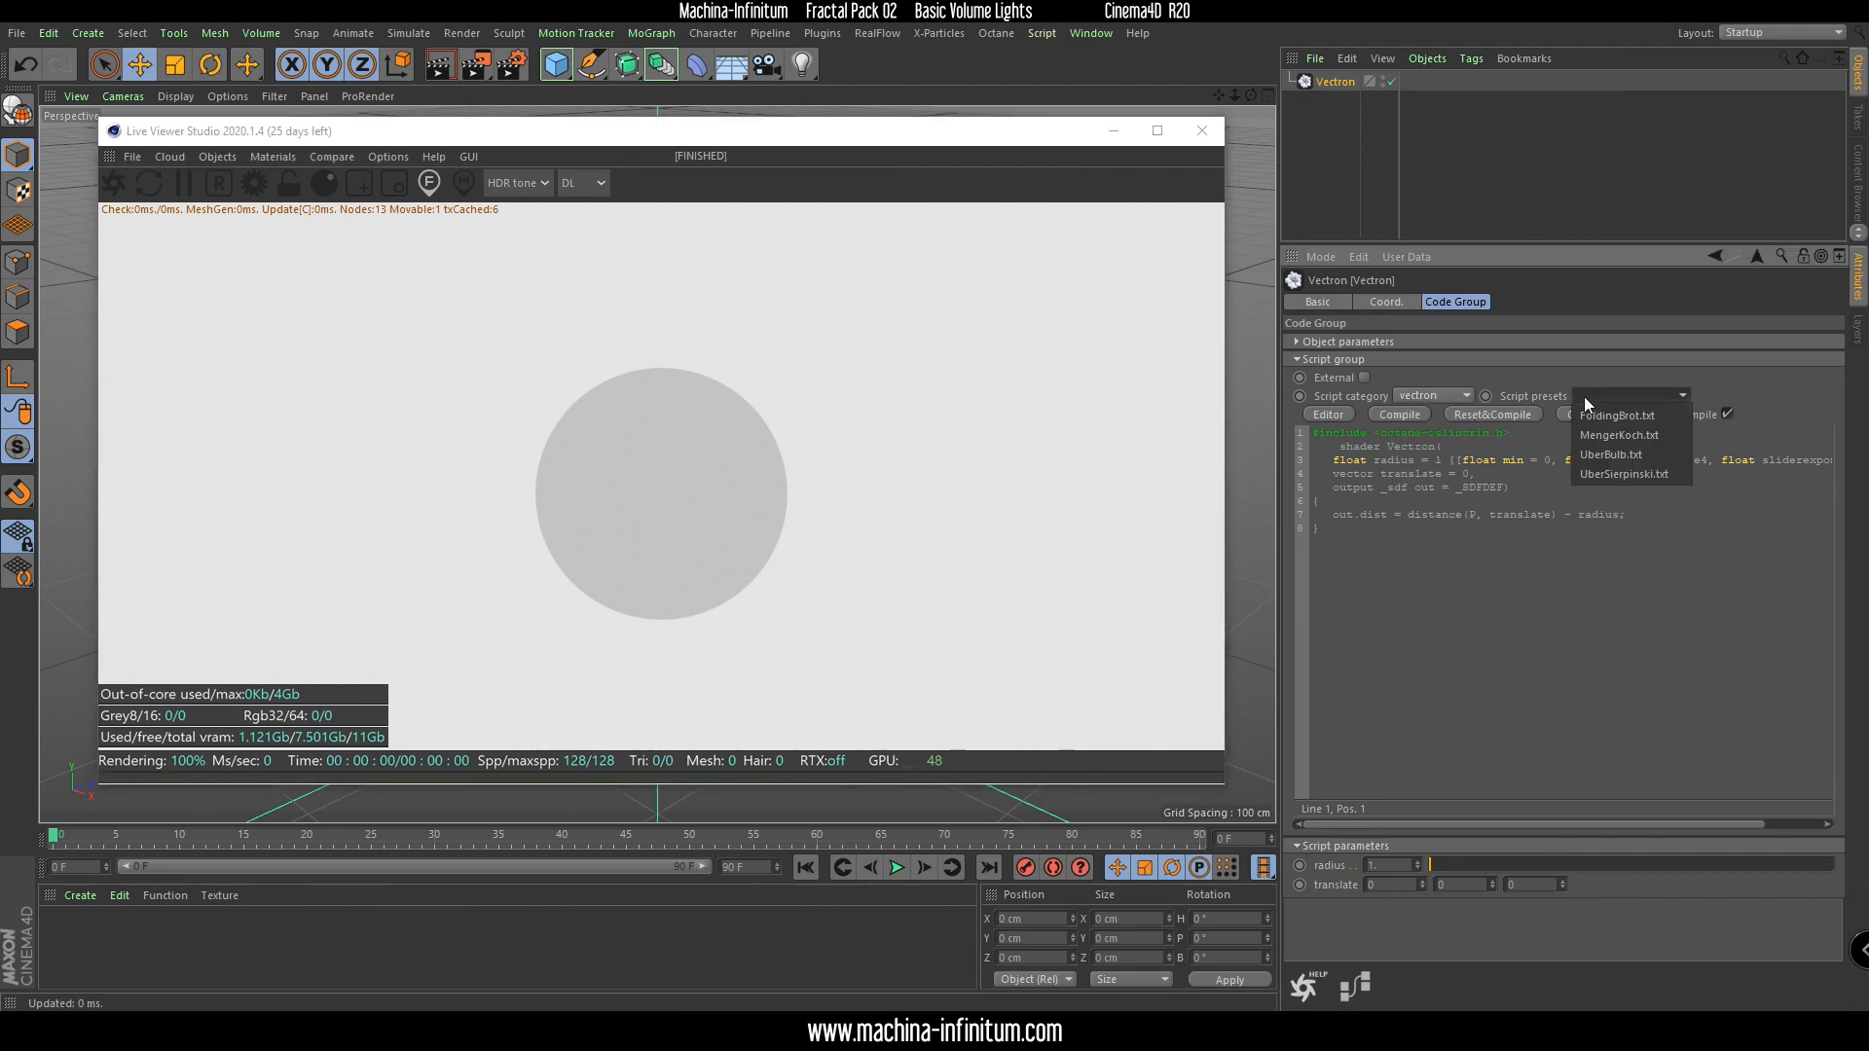
pyautogui.click(1636, 452)
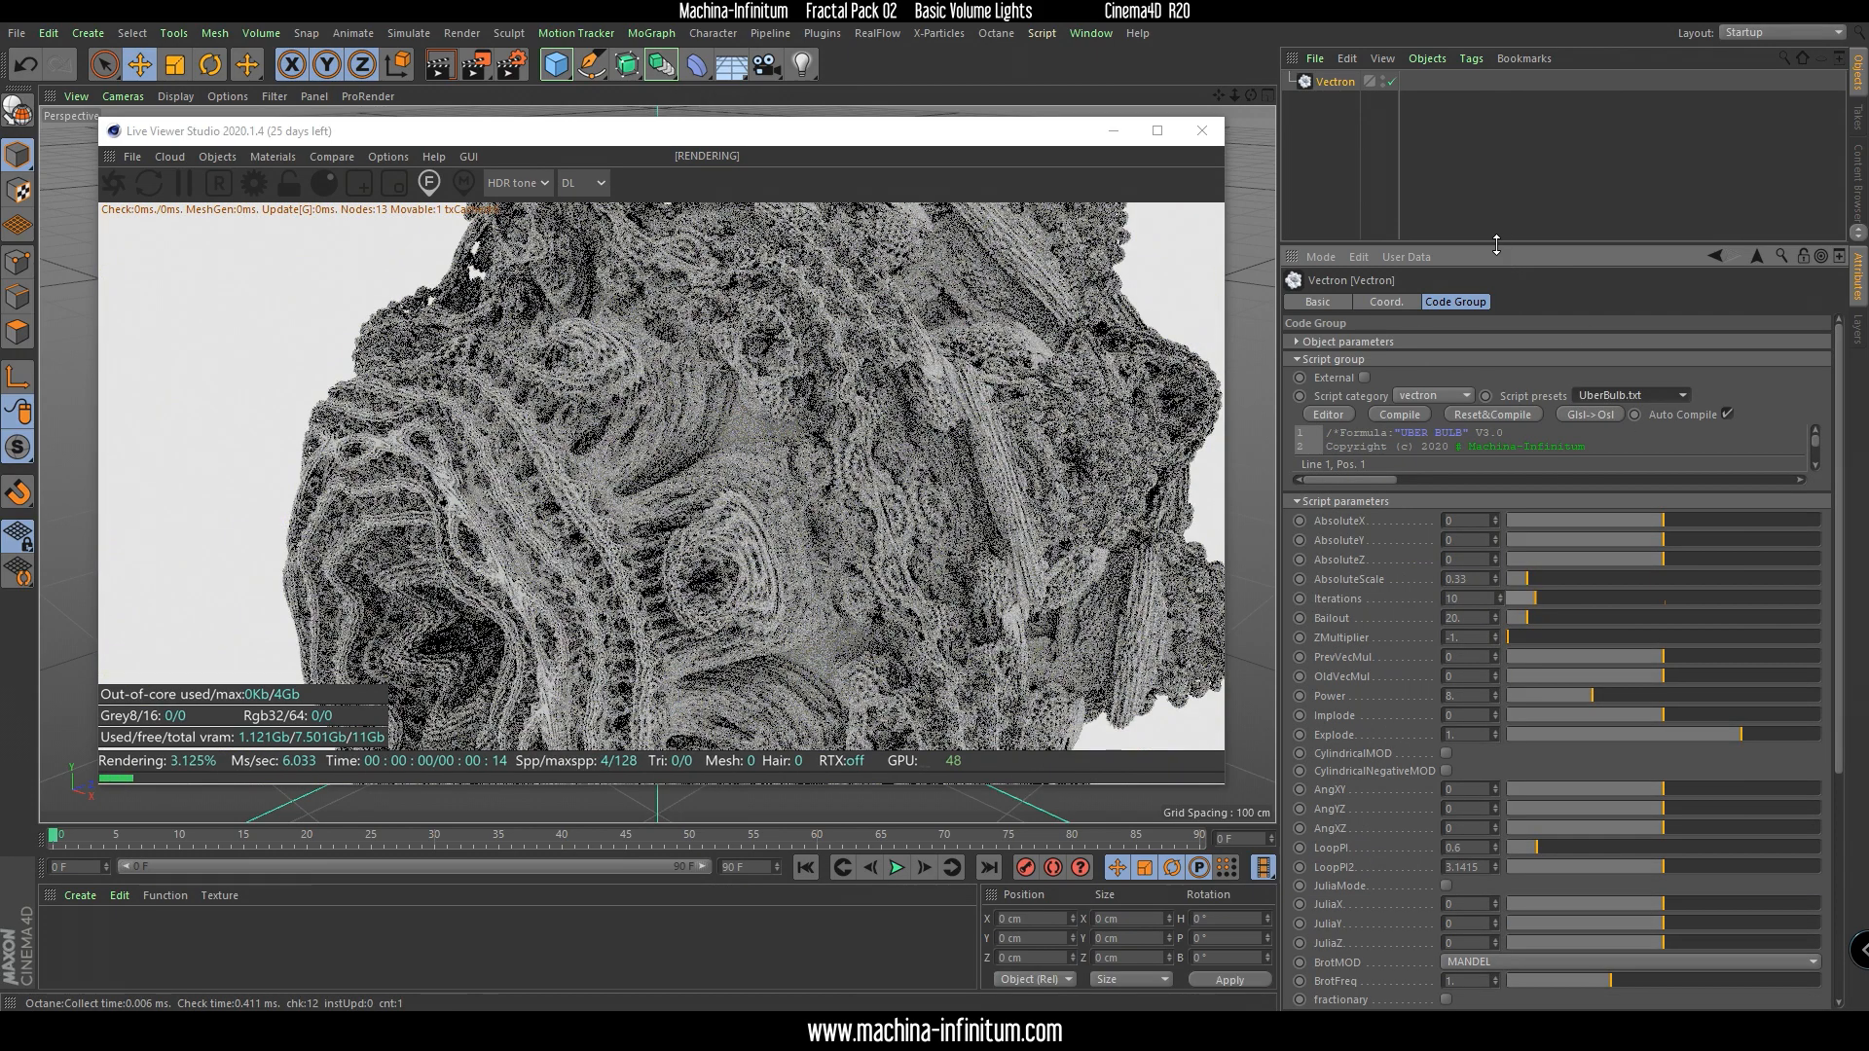
# Enlarge the attributes area and frame the whole bulb fractal in the Live Viewer render.
pyautogui.moveTo(1515, 247); pyautogui.dragTo(1505, 145)
pyautogui.moveTo(807, 398); pyautogui.dragTo(665, 728, button='right')
pyautogui.moveTo(705, 551); pyautogui.dragTo(660, 586)
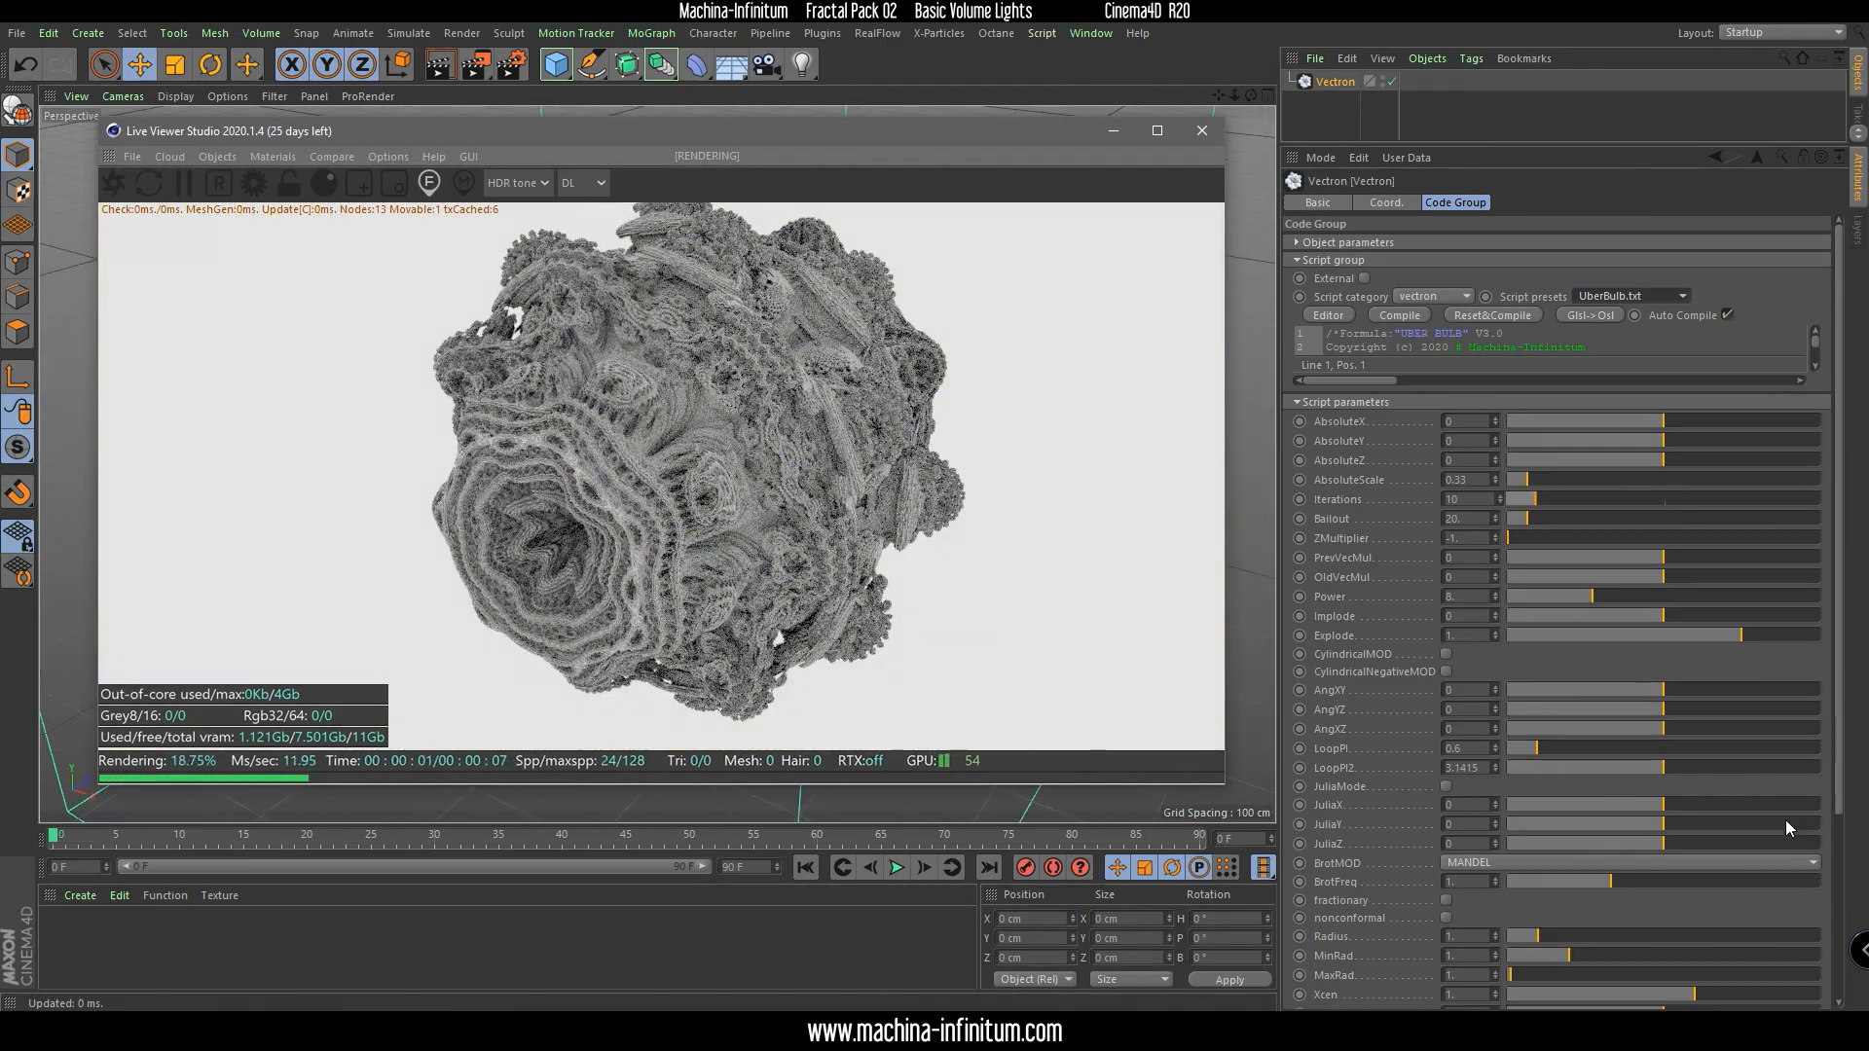
pyautogui.moveTo(801, 459); pyautogui.dragTo(748, 496, button='middle')
pyautogui.moveTo(747, 497); pyautogui.dragTo(688, 535, button='right')
pyautogui.moveTo(688, 535); pyautogui.dragTo(717, 549)
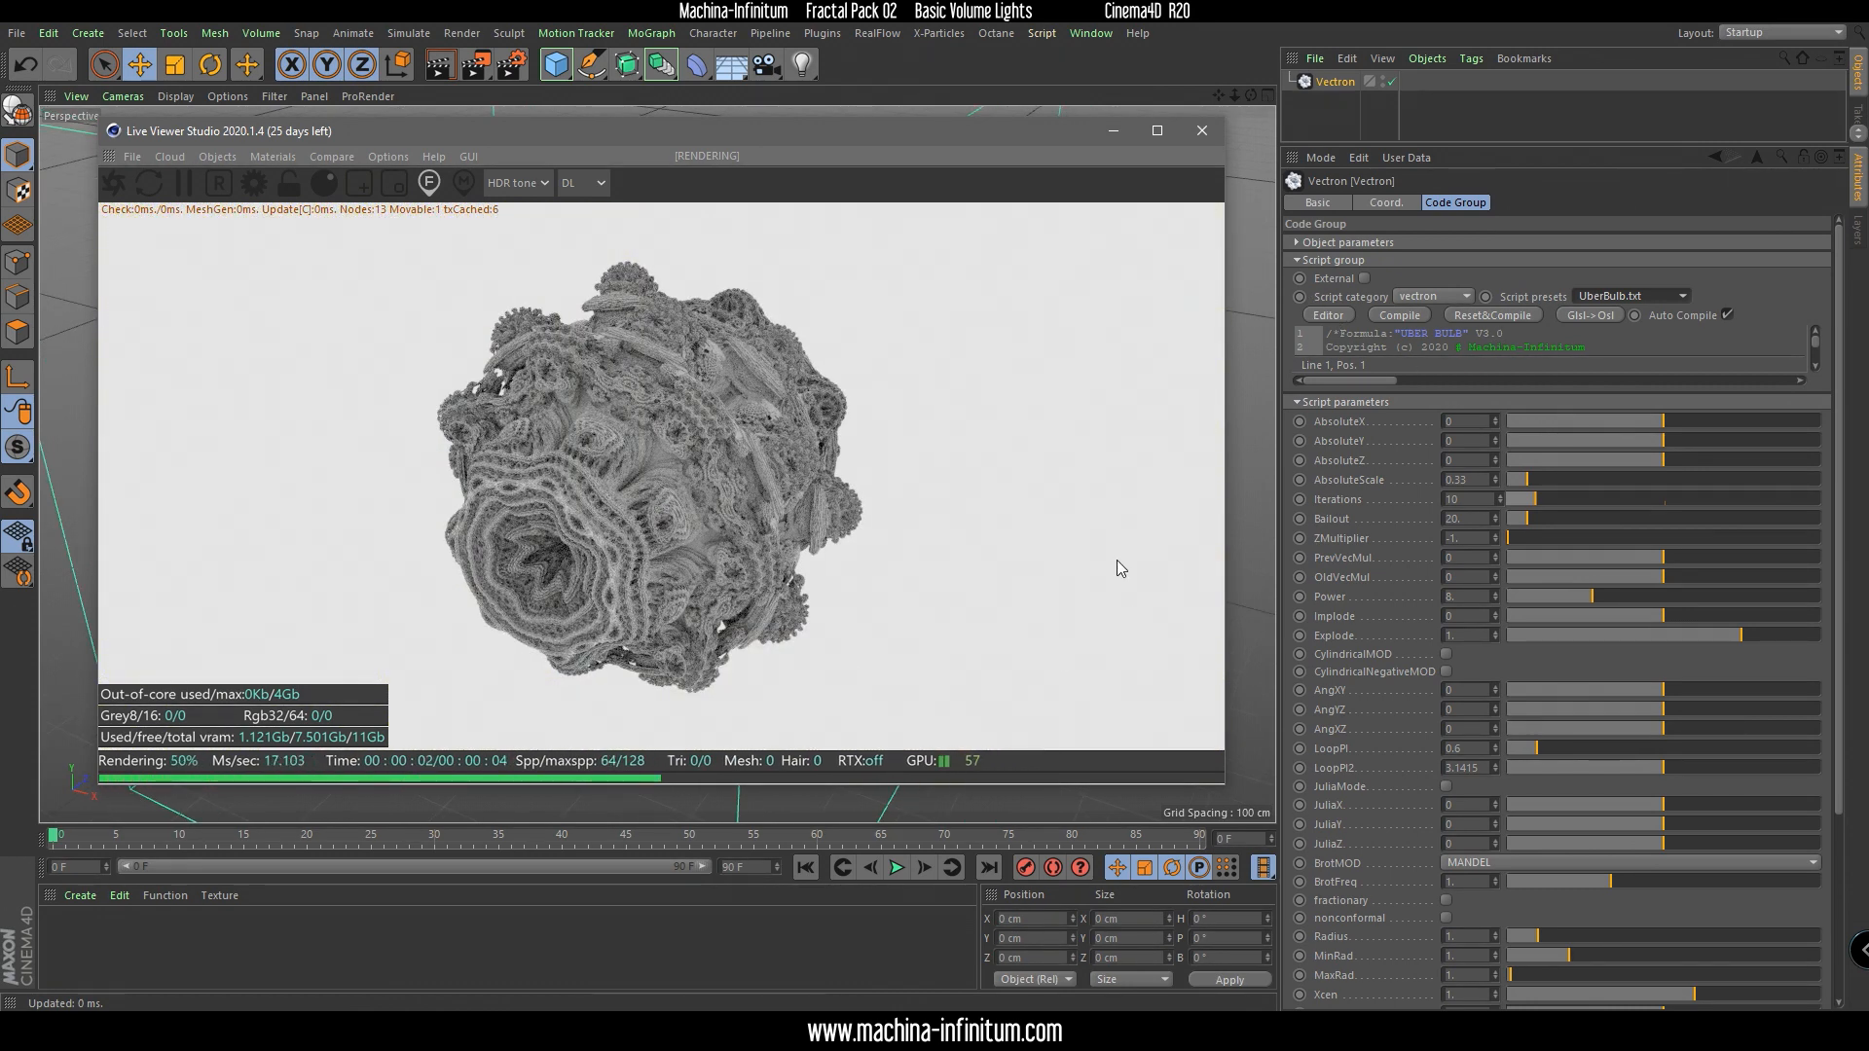
pyautogui.click(1839, 580)
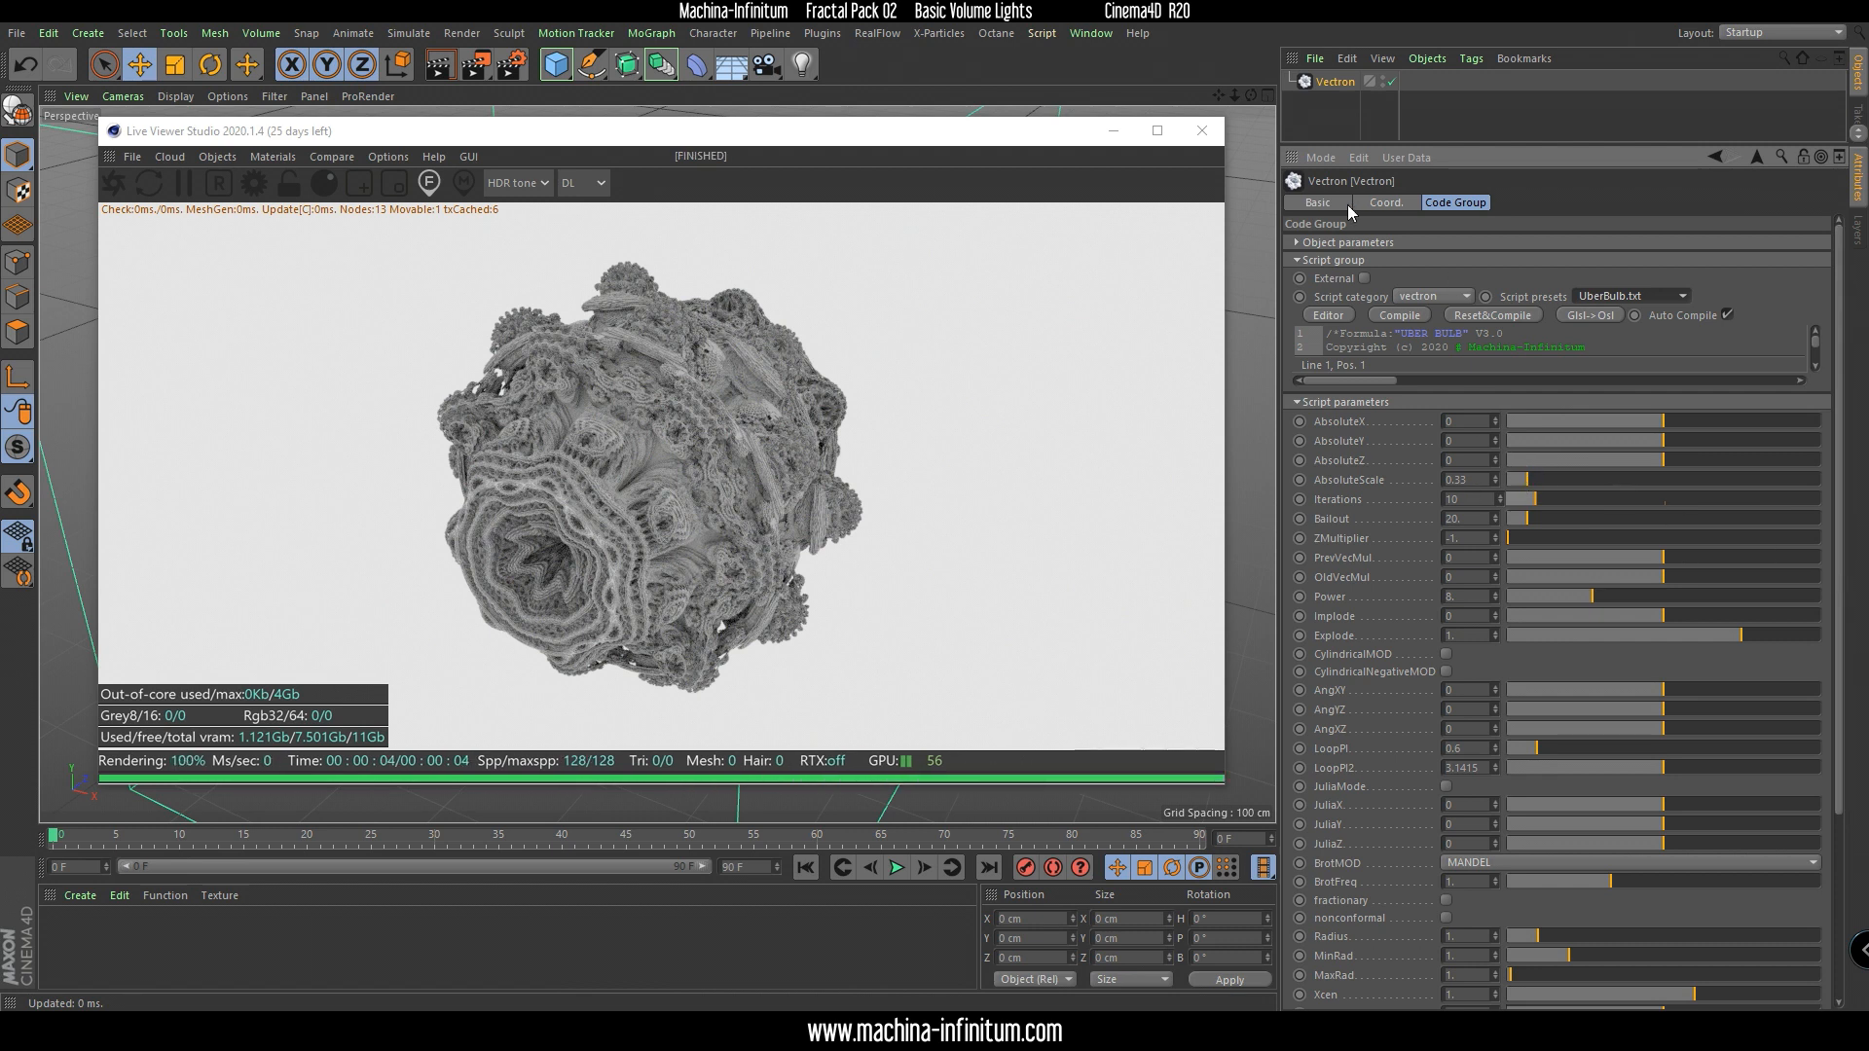
# Rotate the Vectron object freehand to about H -133°, P 51°, B 63°, keeping the Live Viewer clear of the rotation gizmo.
pyautogui.moveTo(783, 136); pyautogui.dragTo(1283, 295)
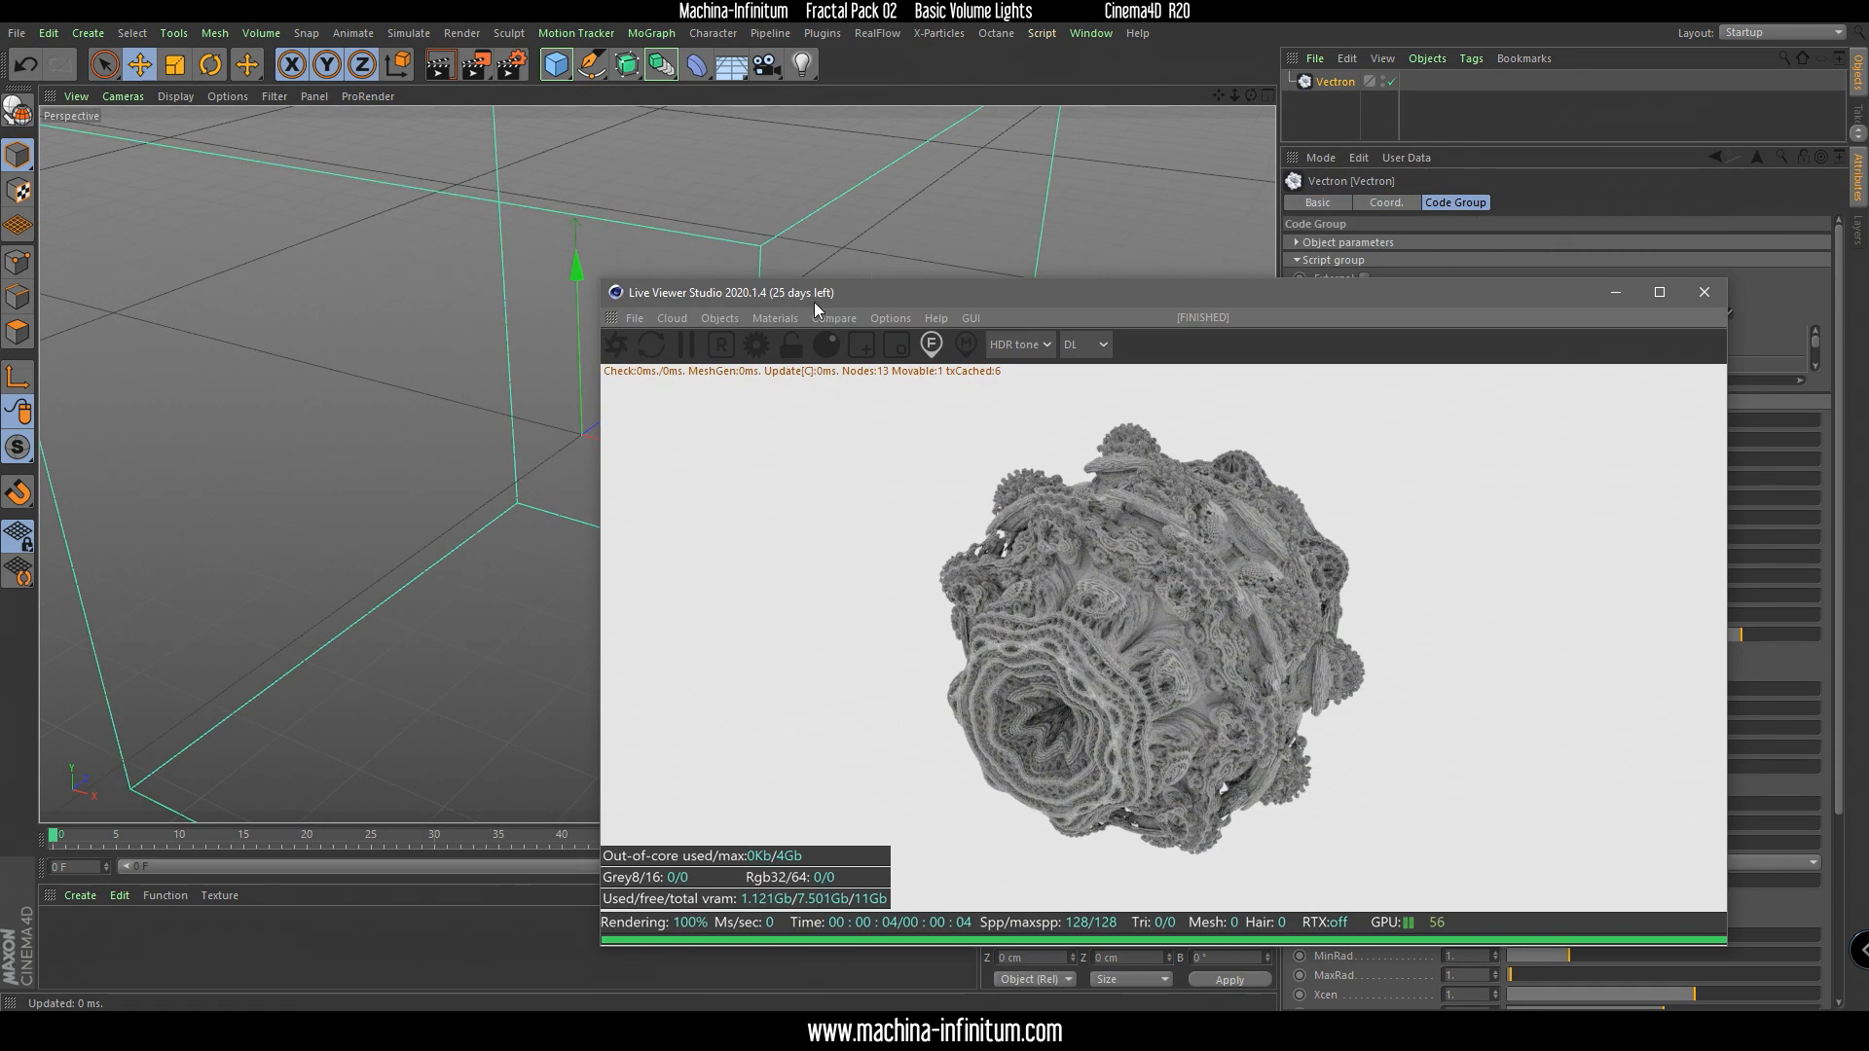
pyautogui.moveTo(815, 297); pyautogui.dragTo(981, 226)
pyautogui.press('r')
pyautogui.moveTo(516, 352); pyautogui.dragTo(419, 542)
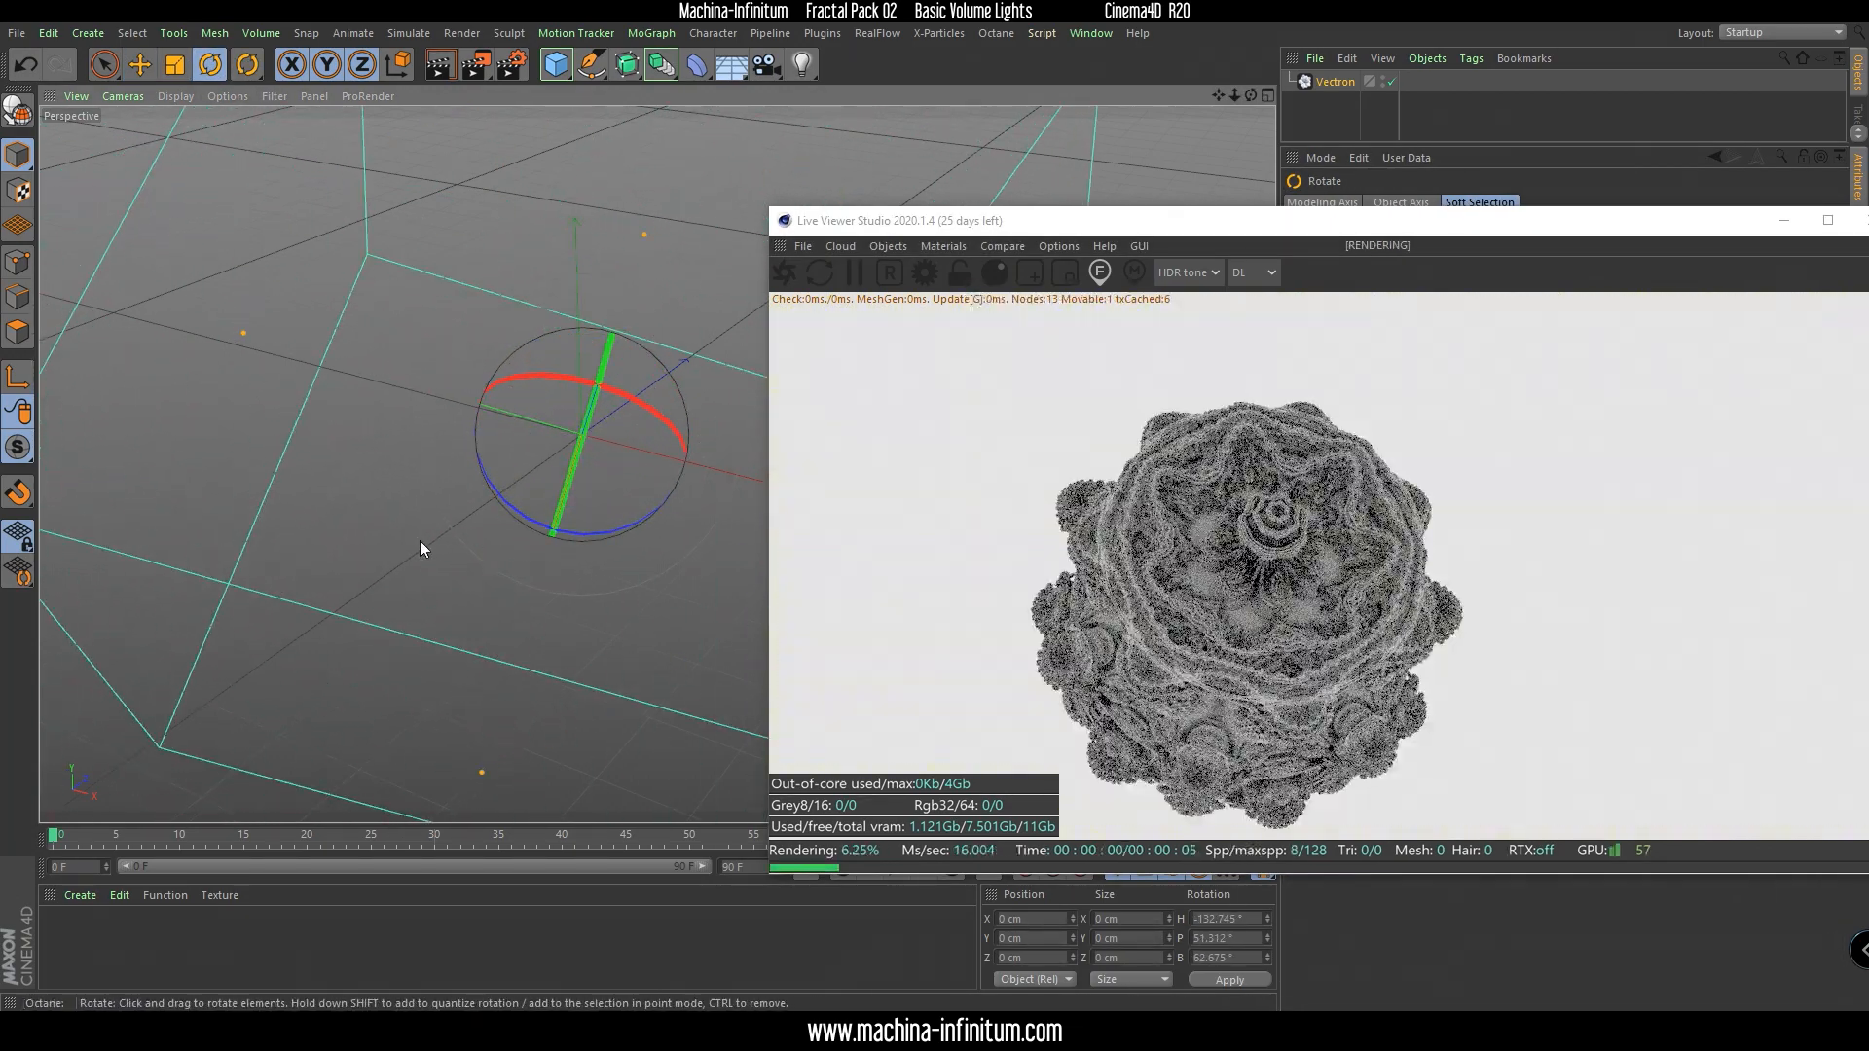
pyautogui.keyDown('alt'); pyautogui.moveTo(681, 516); pyautogui.dragTo(691, 408); pyautogui.keyUp('alt')
pyautogui.moveTo(1380, 225); pyautogui.dragTo(705, 139)
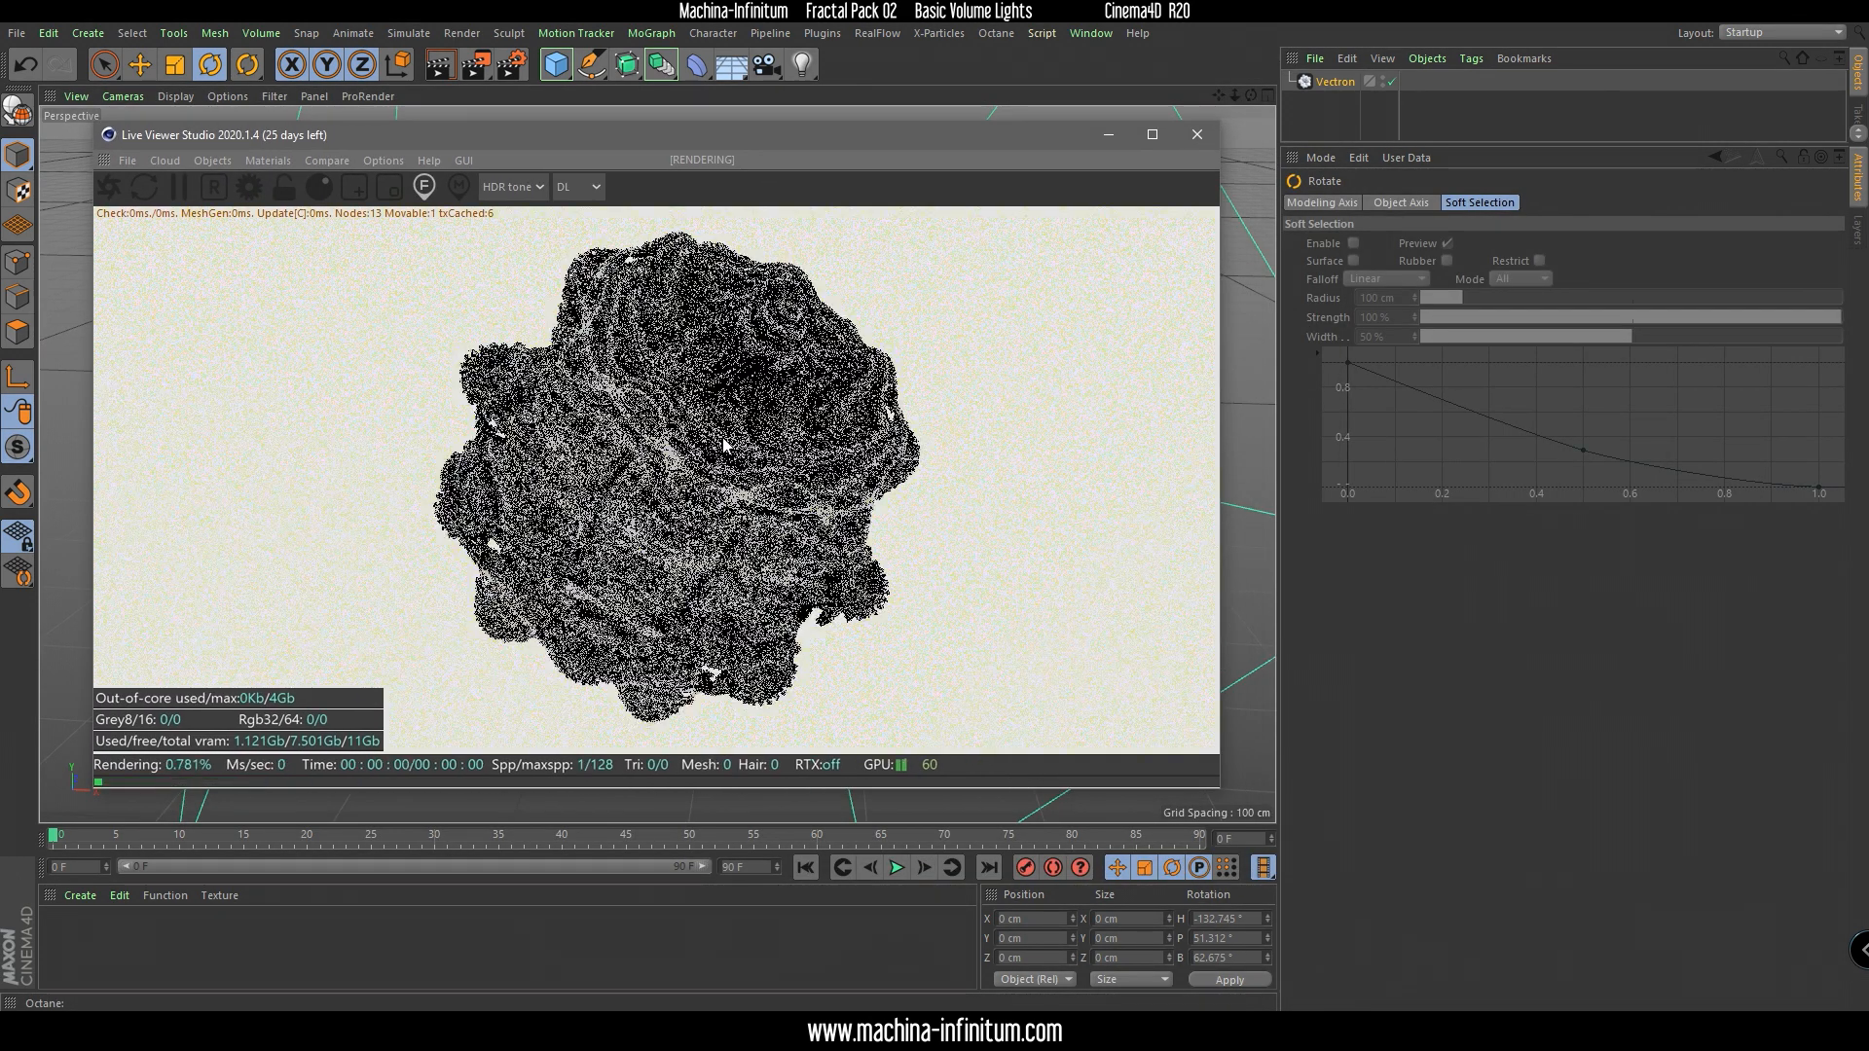
# Add an Octane camera from the current view, look through it and select the camera object.
pyautogui.click(213, 160)
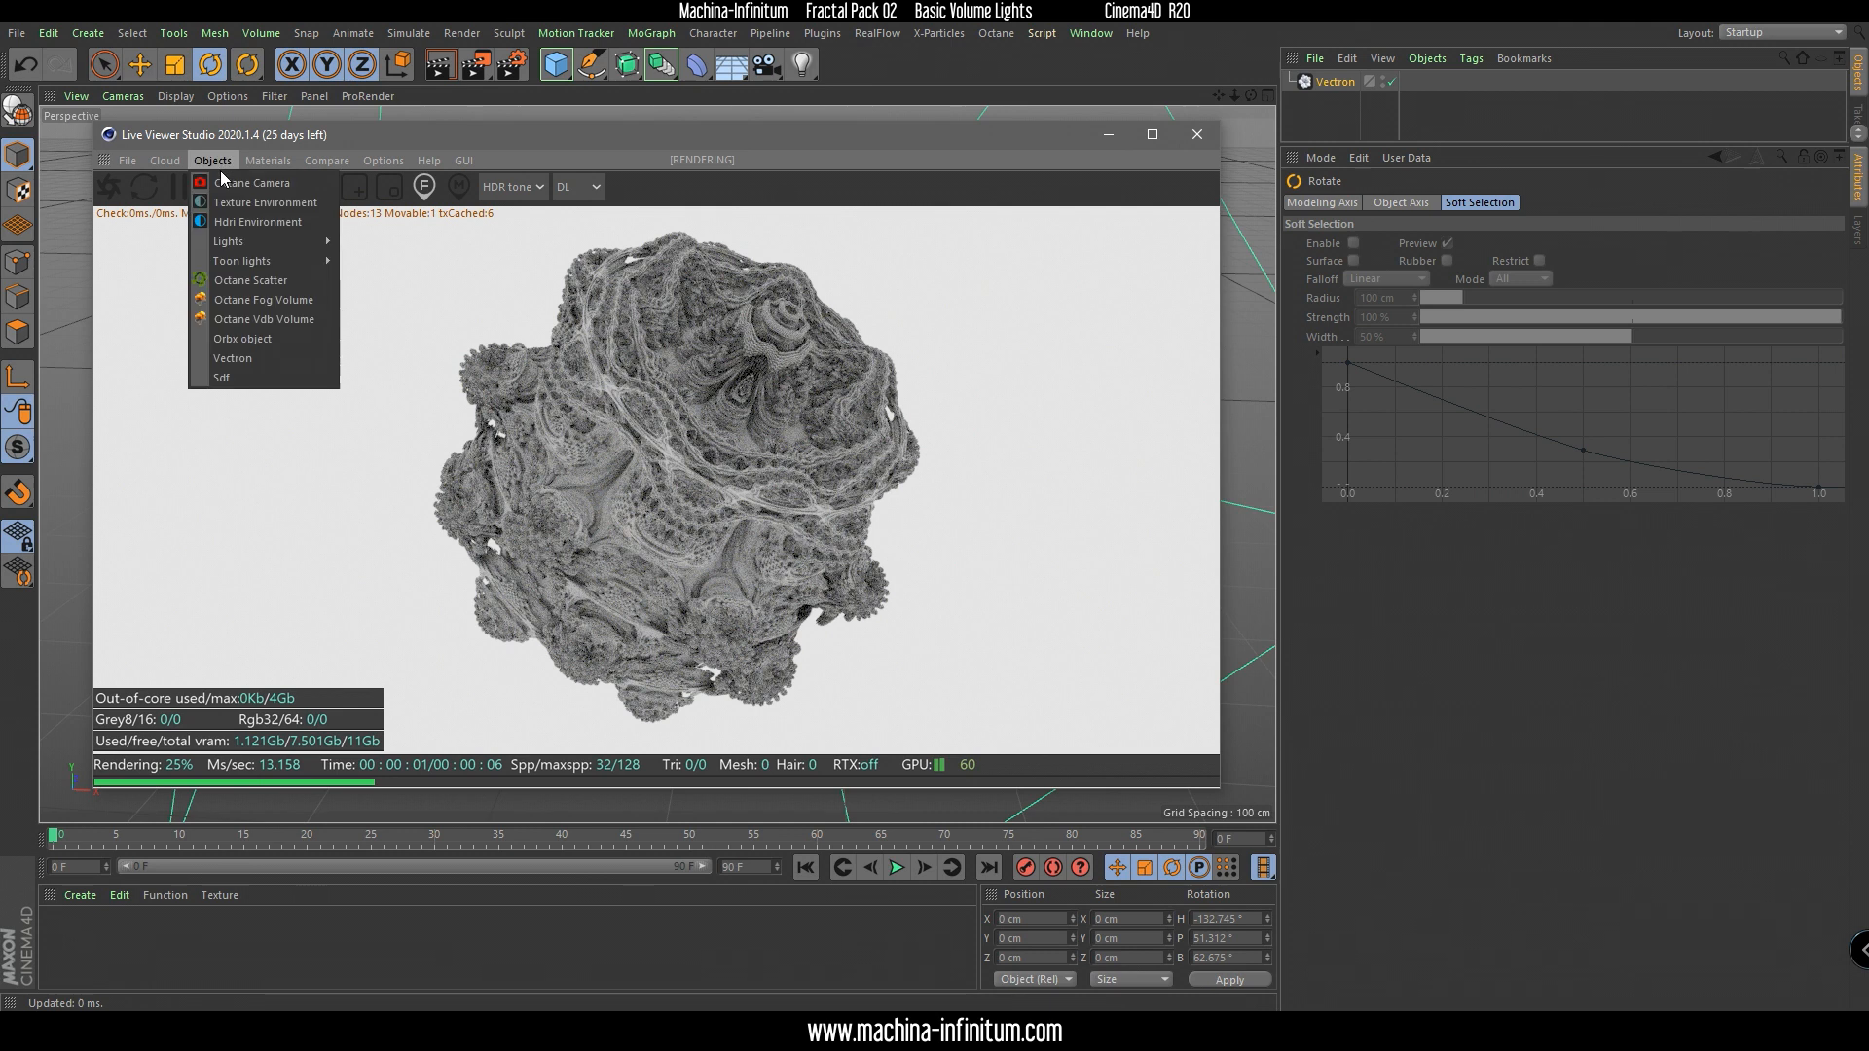
pyautogui.click(250, 184)
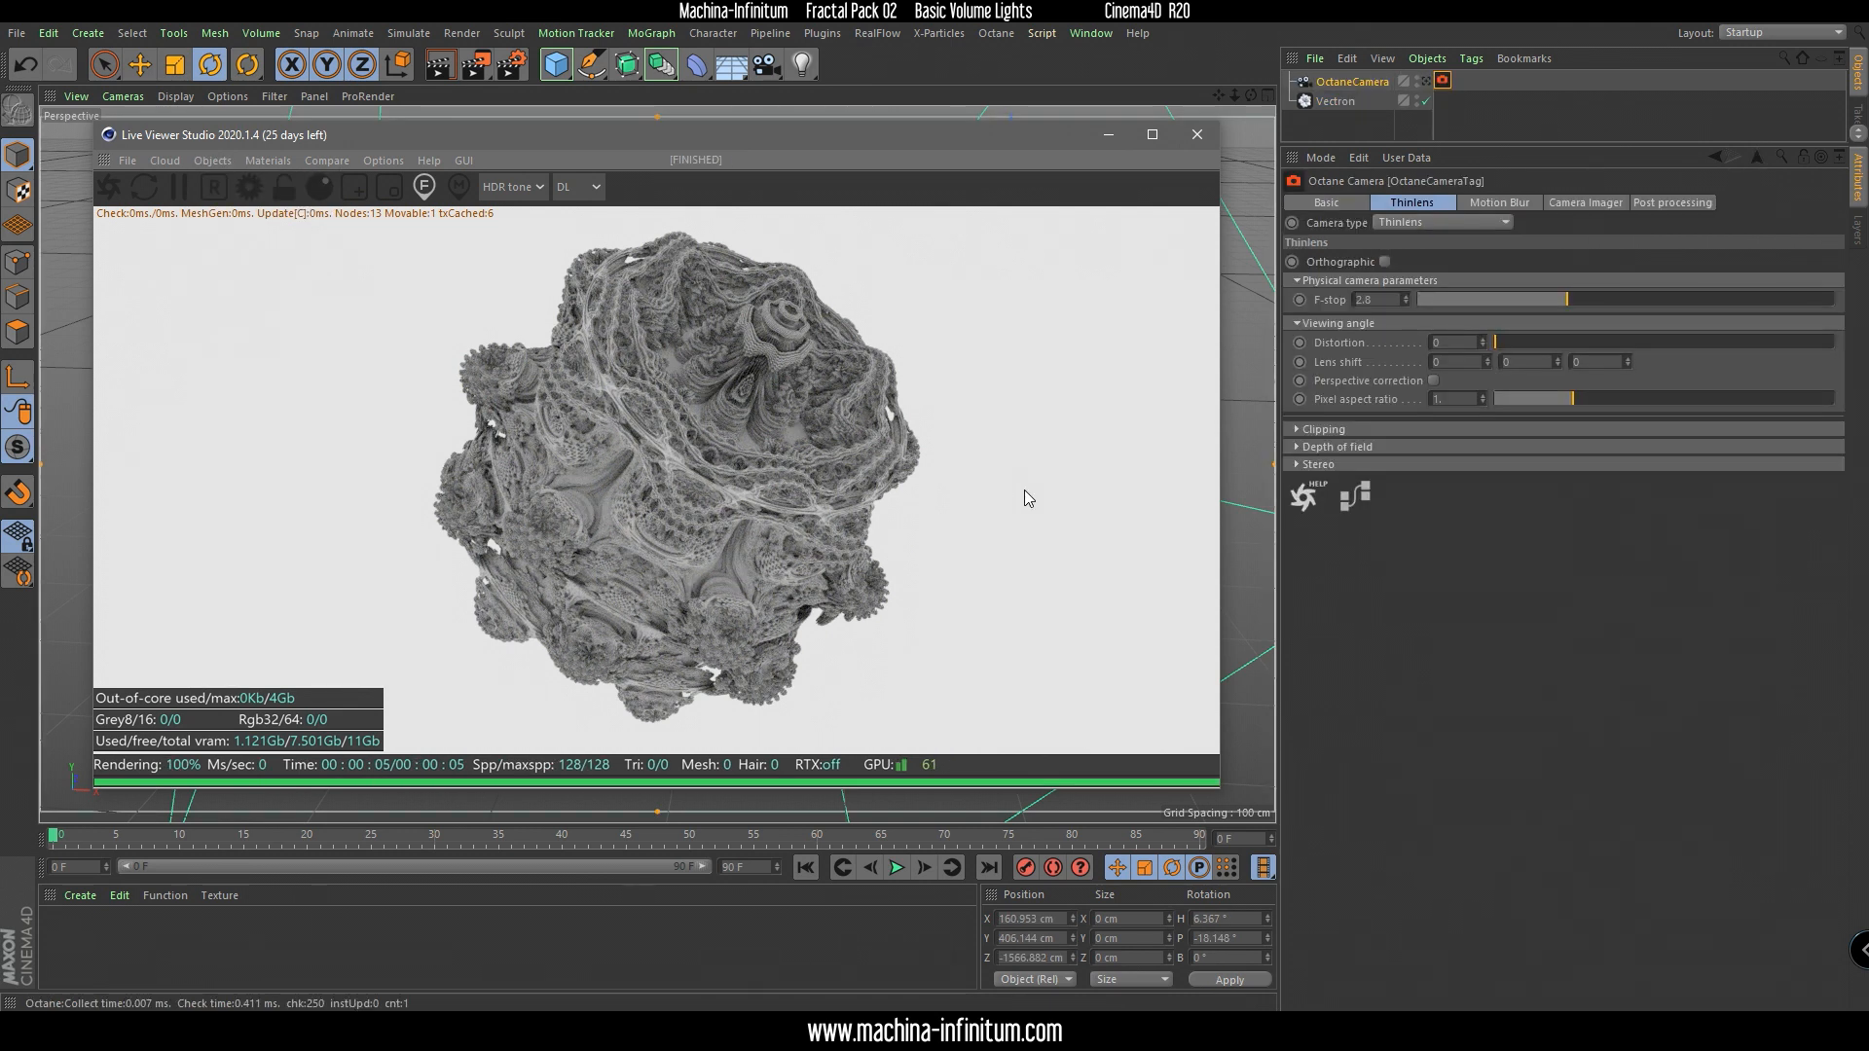
pyautogui.click(1427, 86)
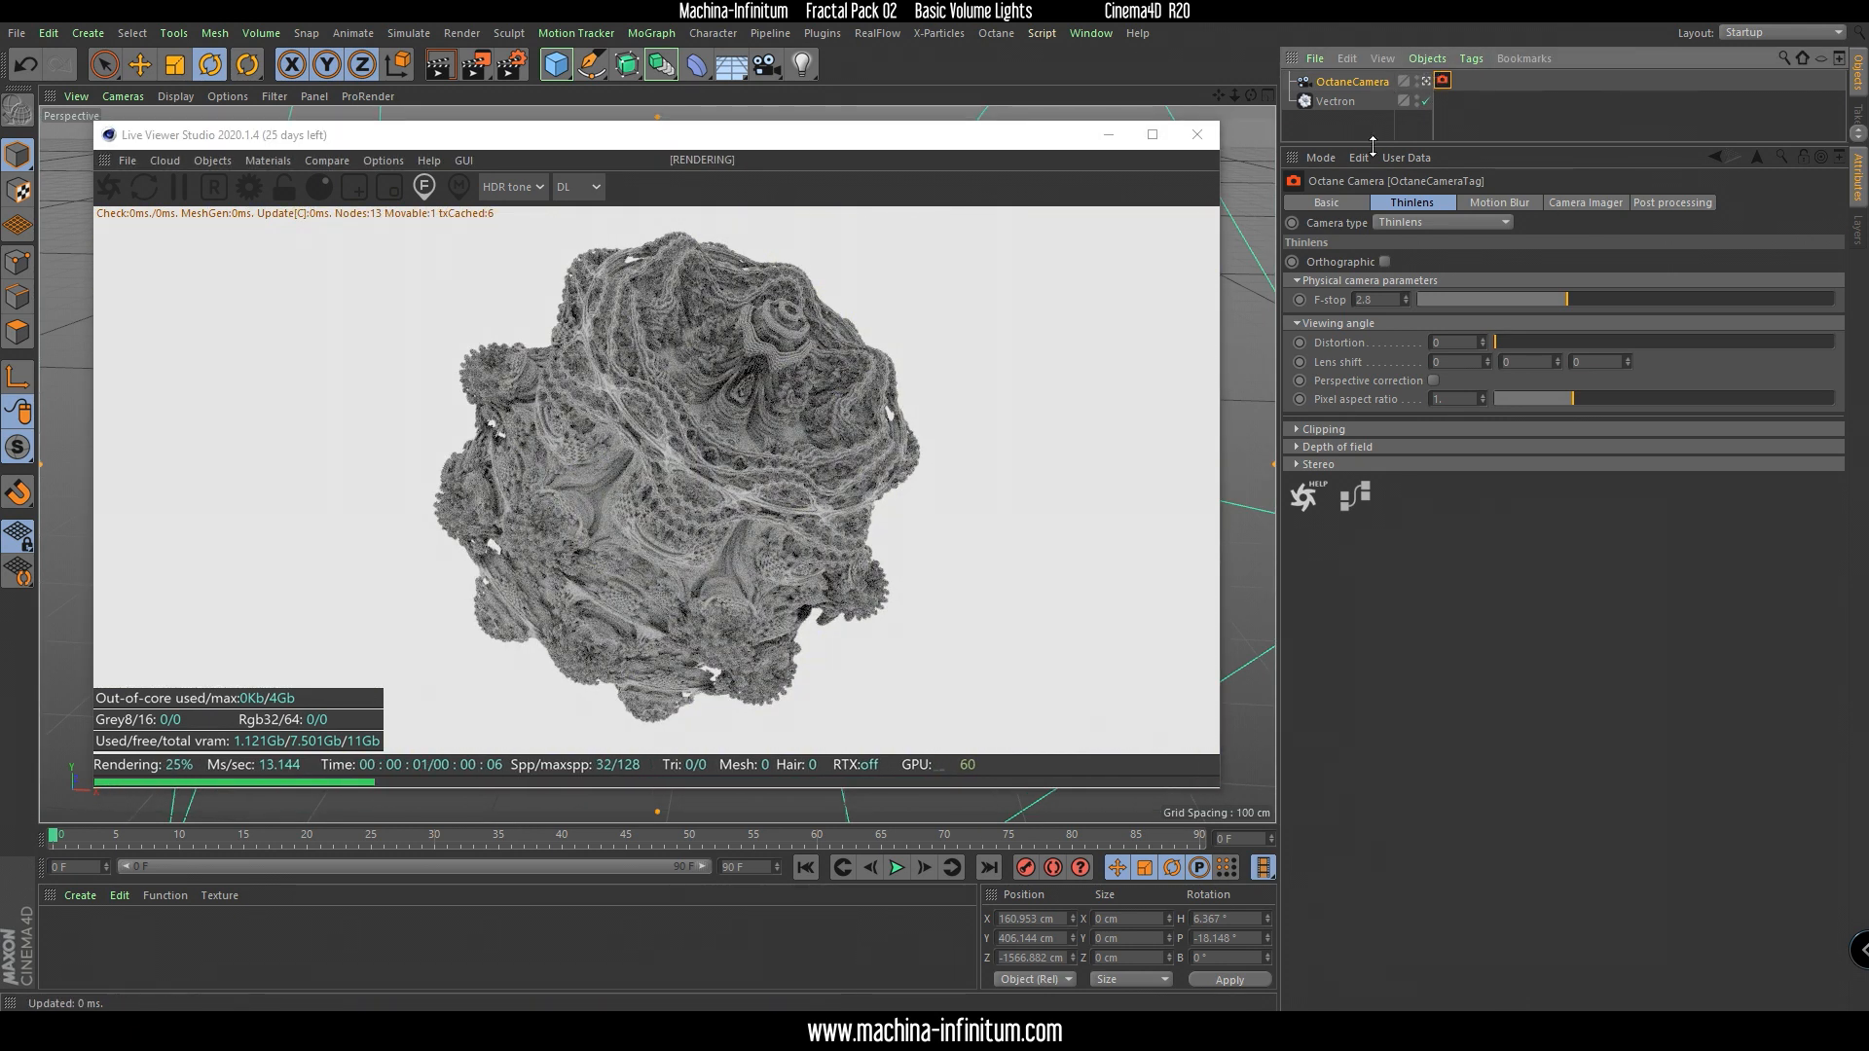
pyautogui.click(1352, 82)
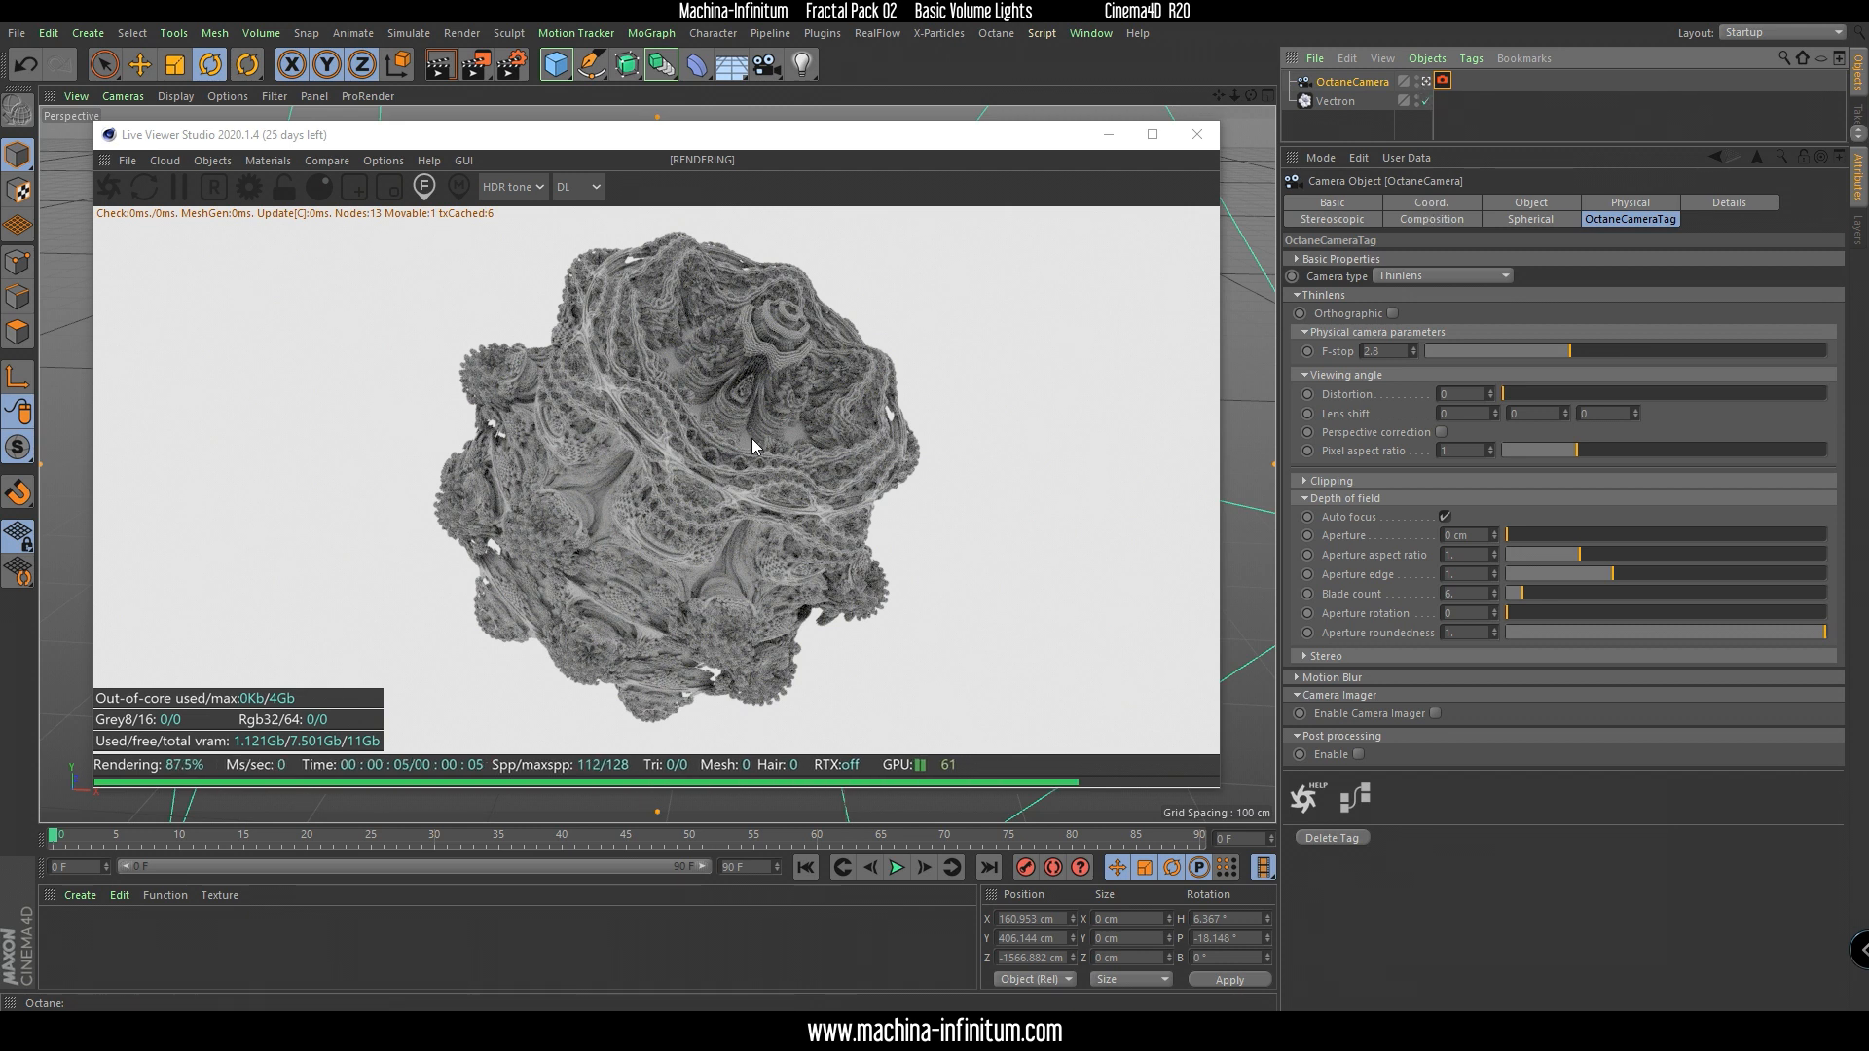
# Leave the Octane camera view, zoom the free editor view out, and return to the camera view.
pyautogui.click(1426, 83)
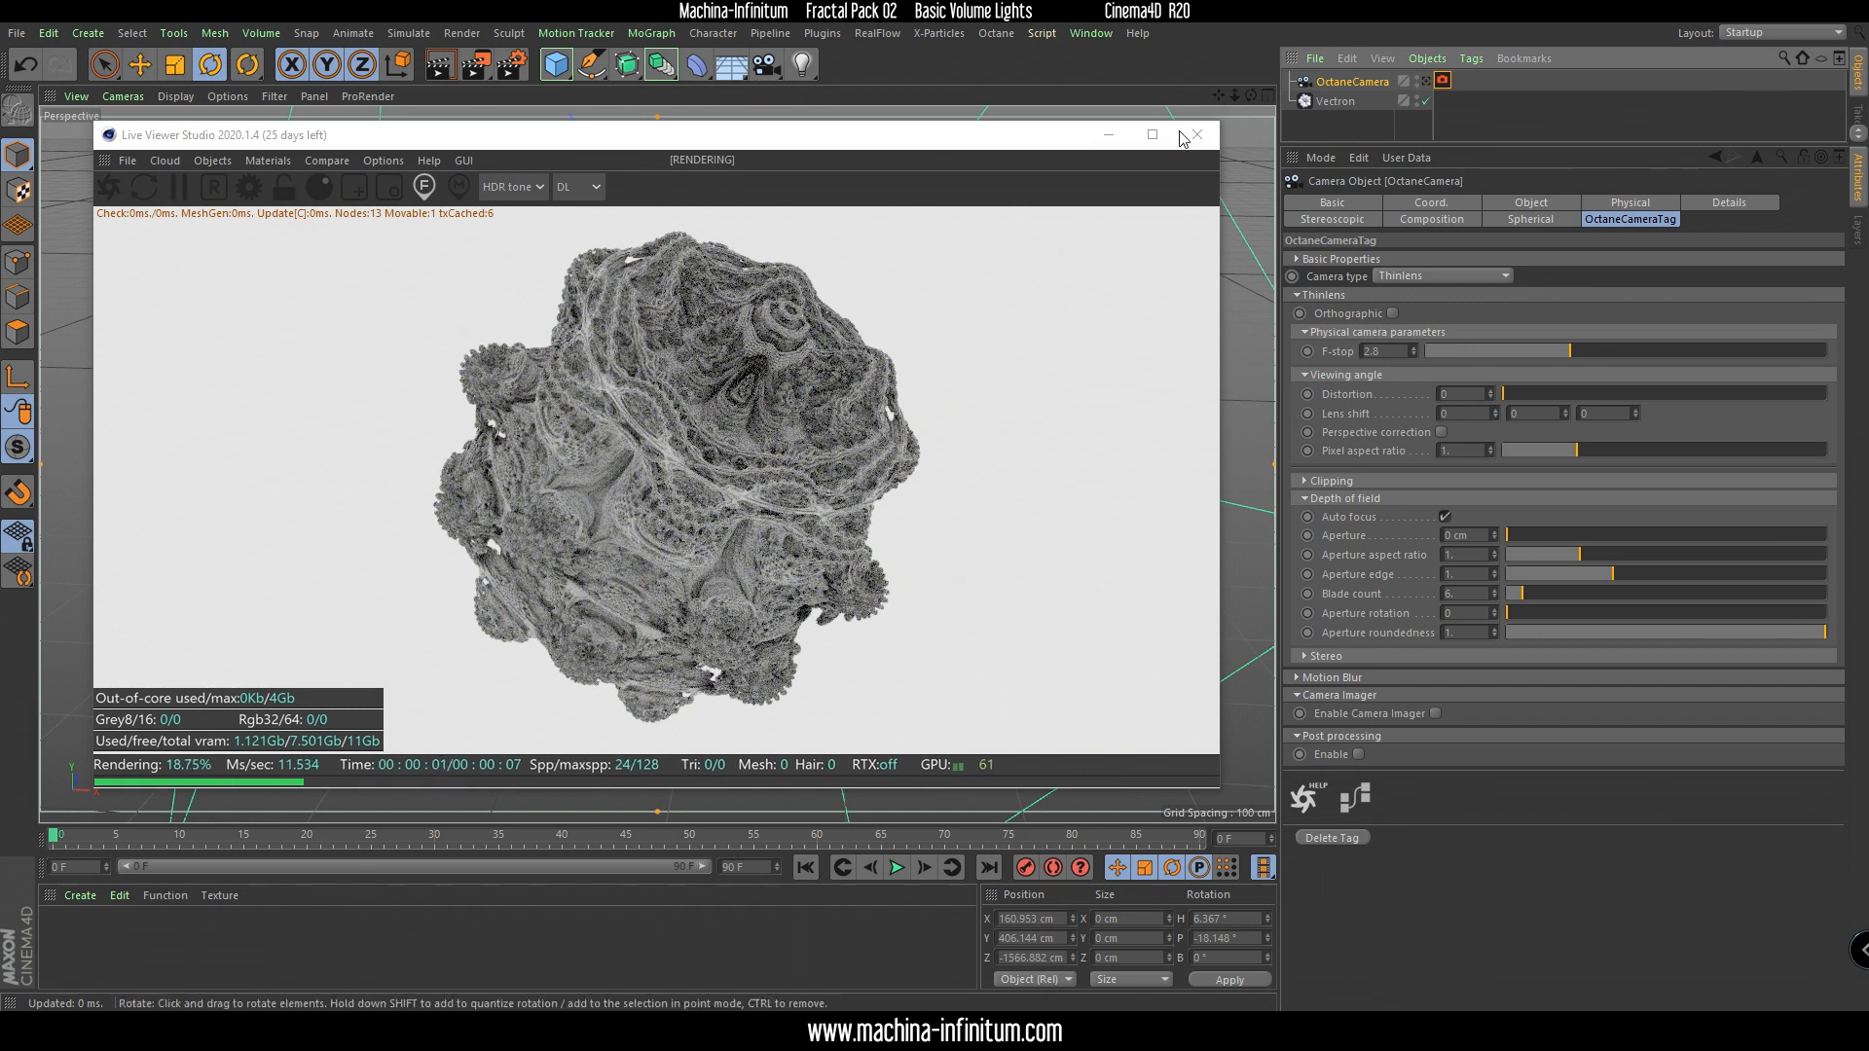
pyautogui.moveTo(1235, 96); pyautogui.dragTo(670, 506)
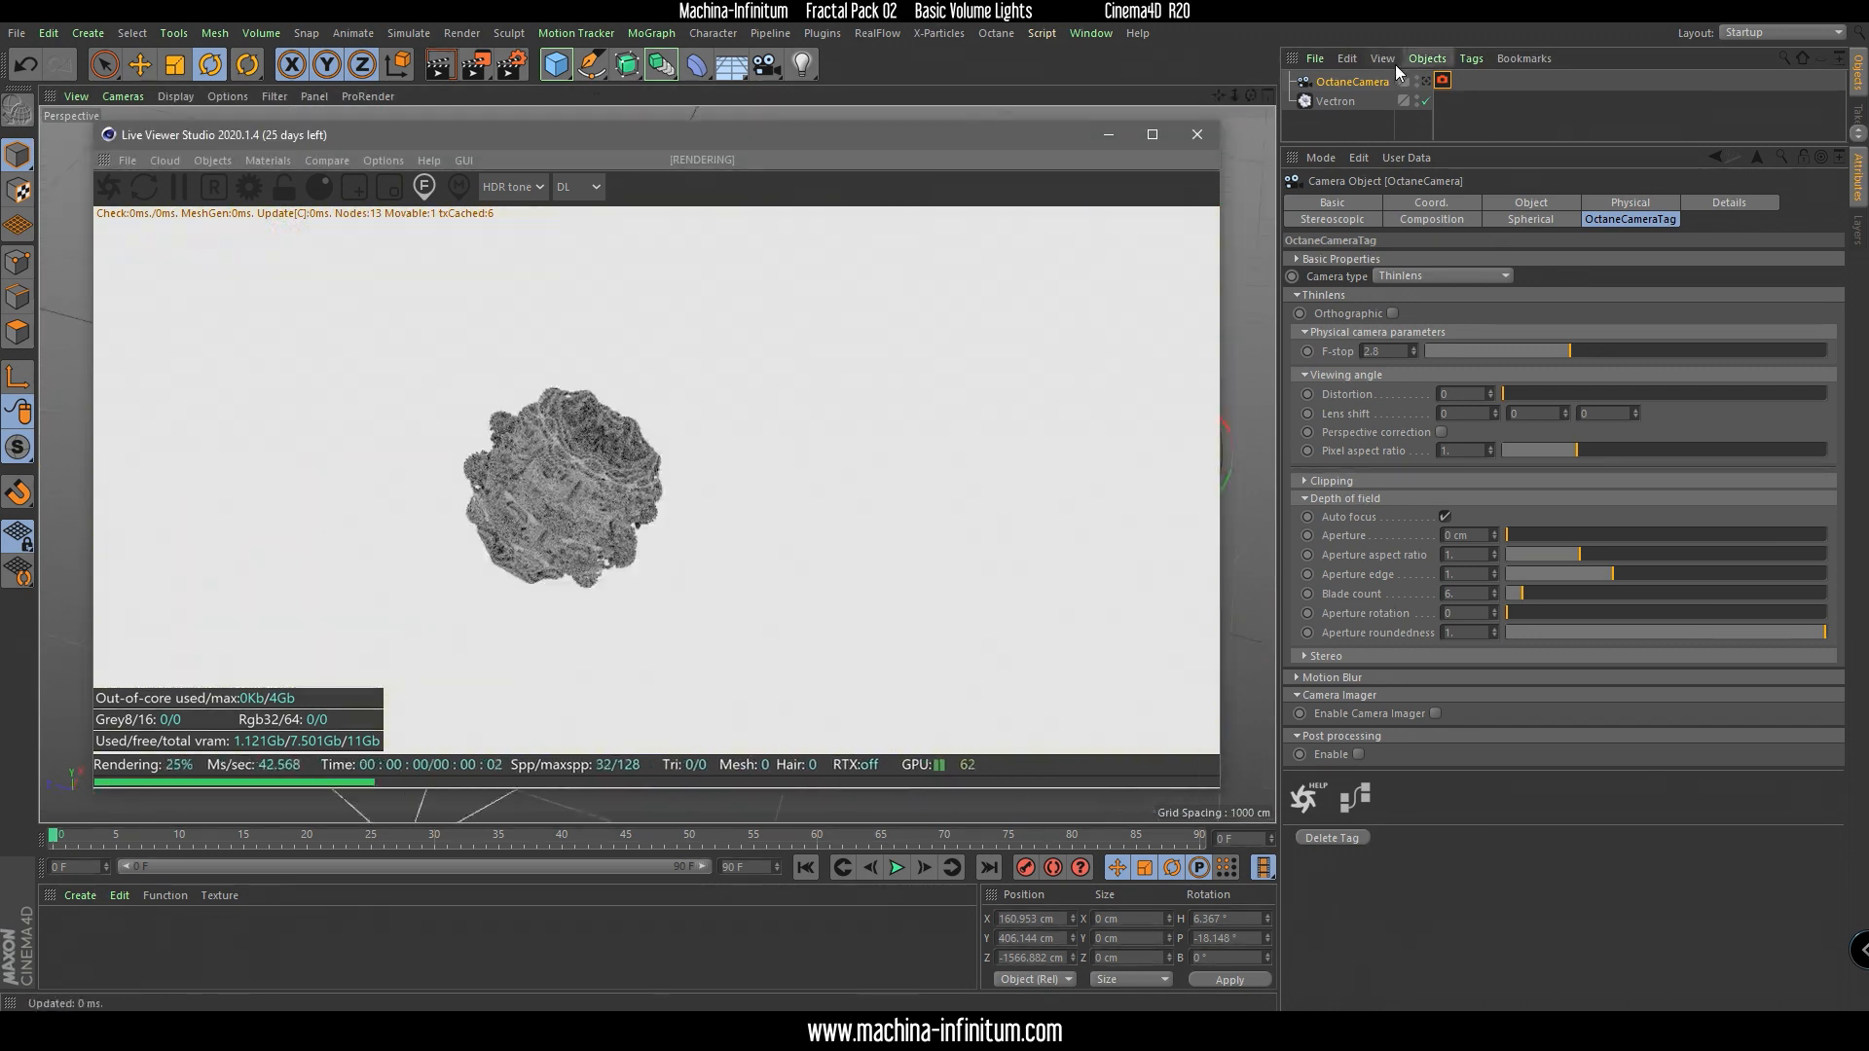
pyautogui.click(1426, 81)
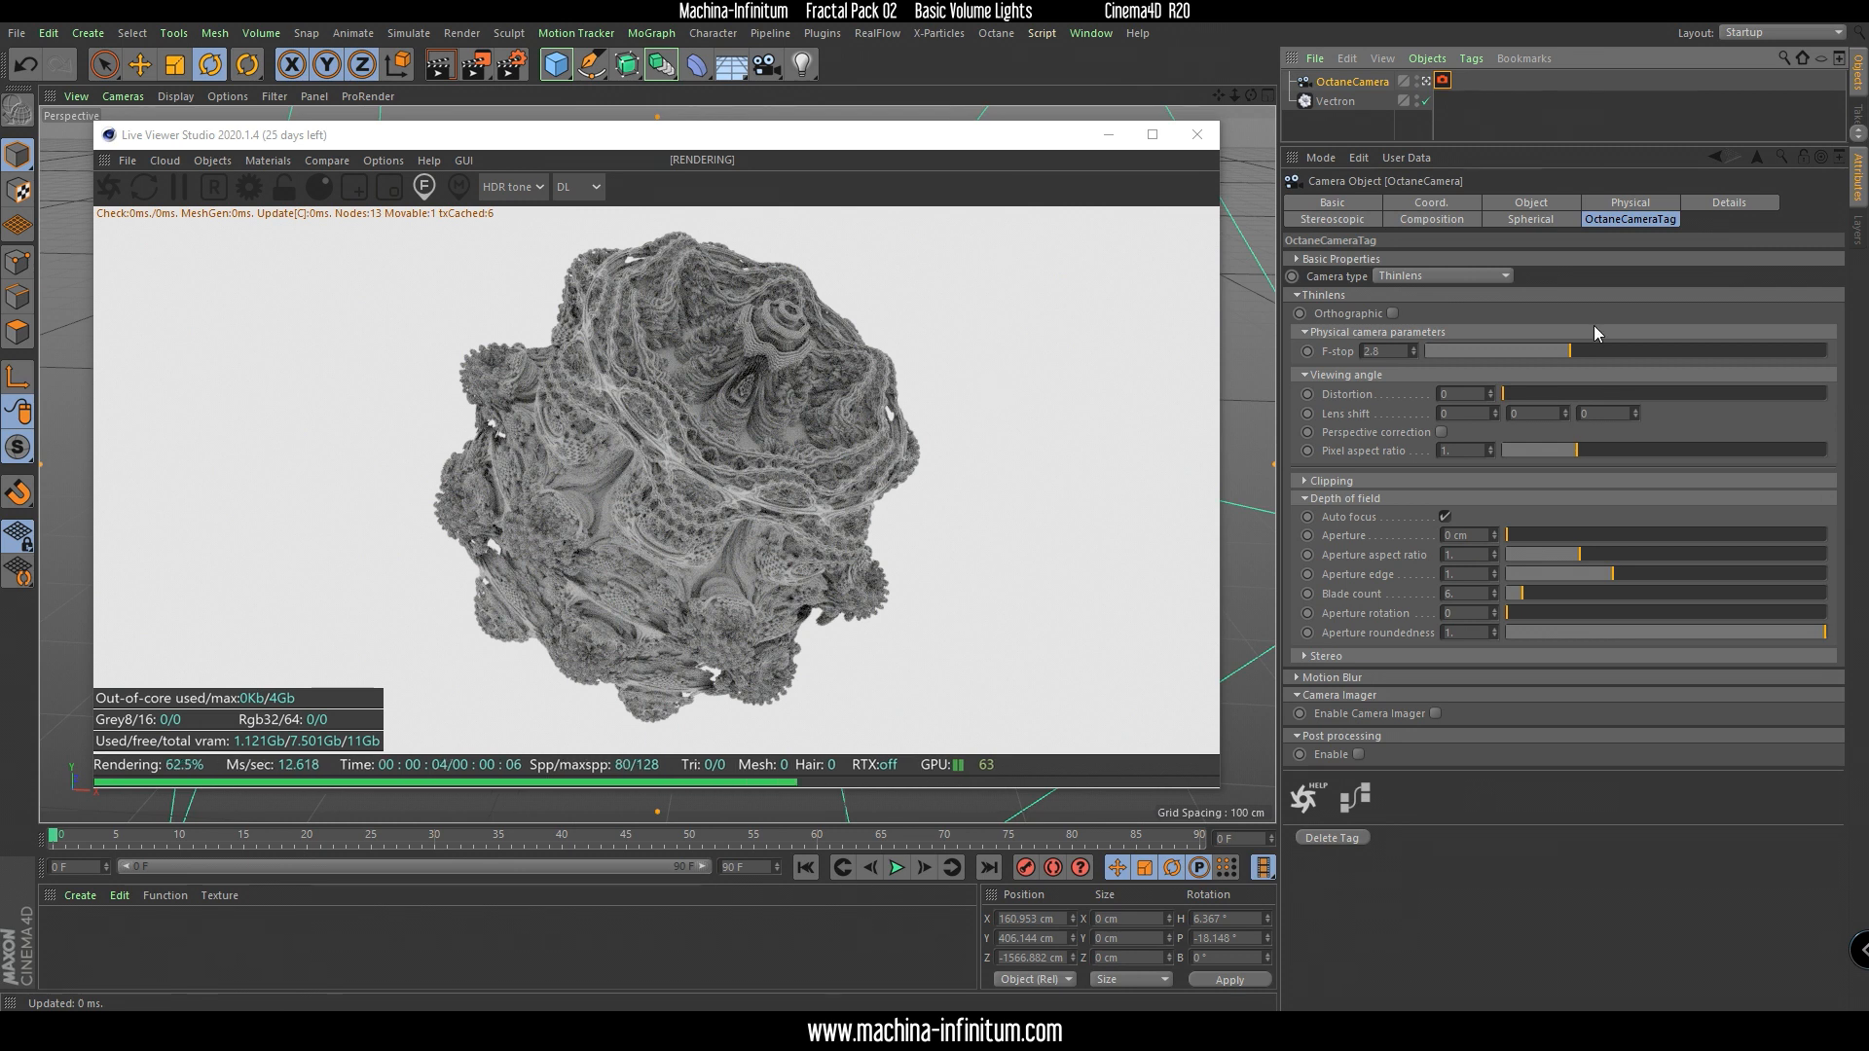
# Set the Octane camera's focal length to 300 mm and move the camera back until the whole fractal fits the frame.
pyautogui.click(1532, 205)
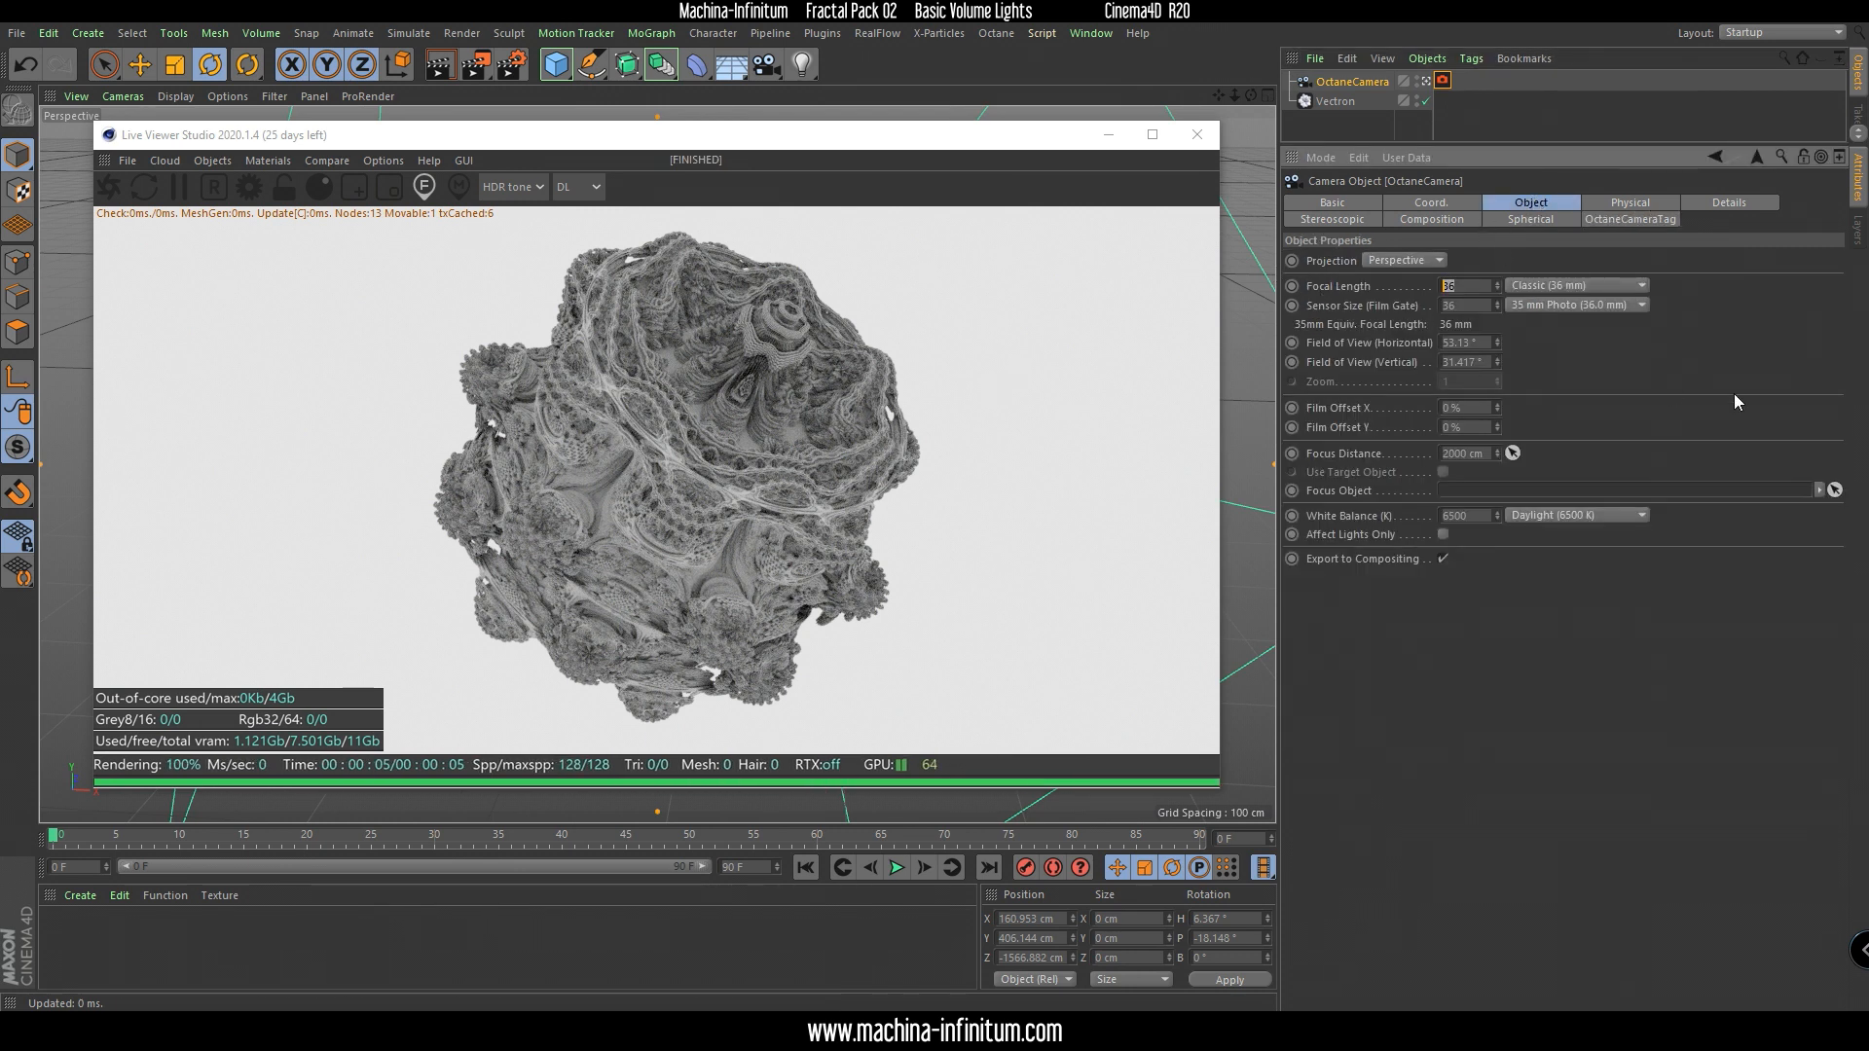
pyautogui.write('300')
pyautogui.press('Return')
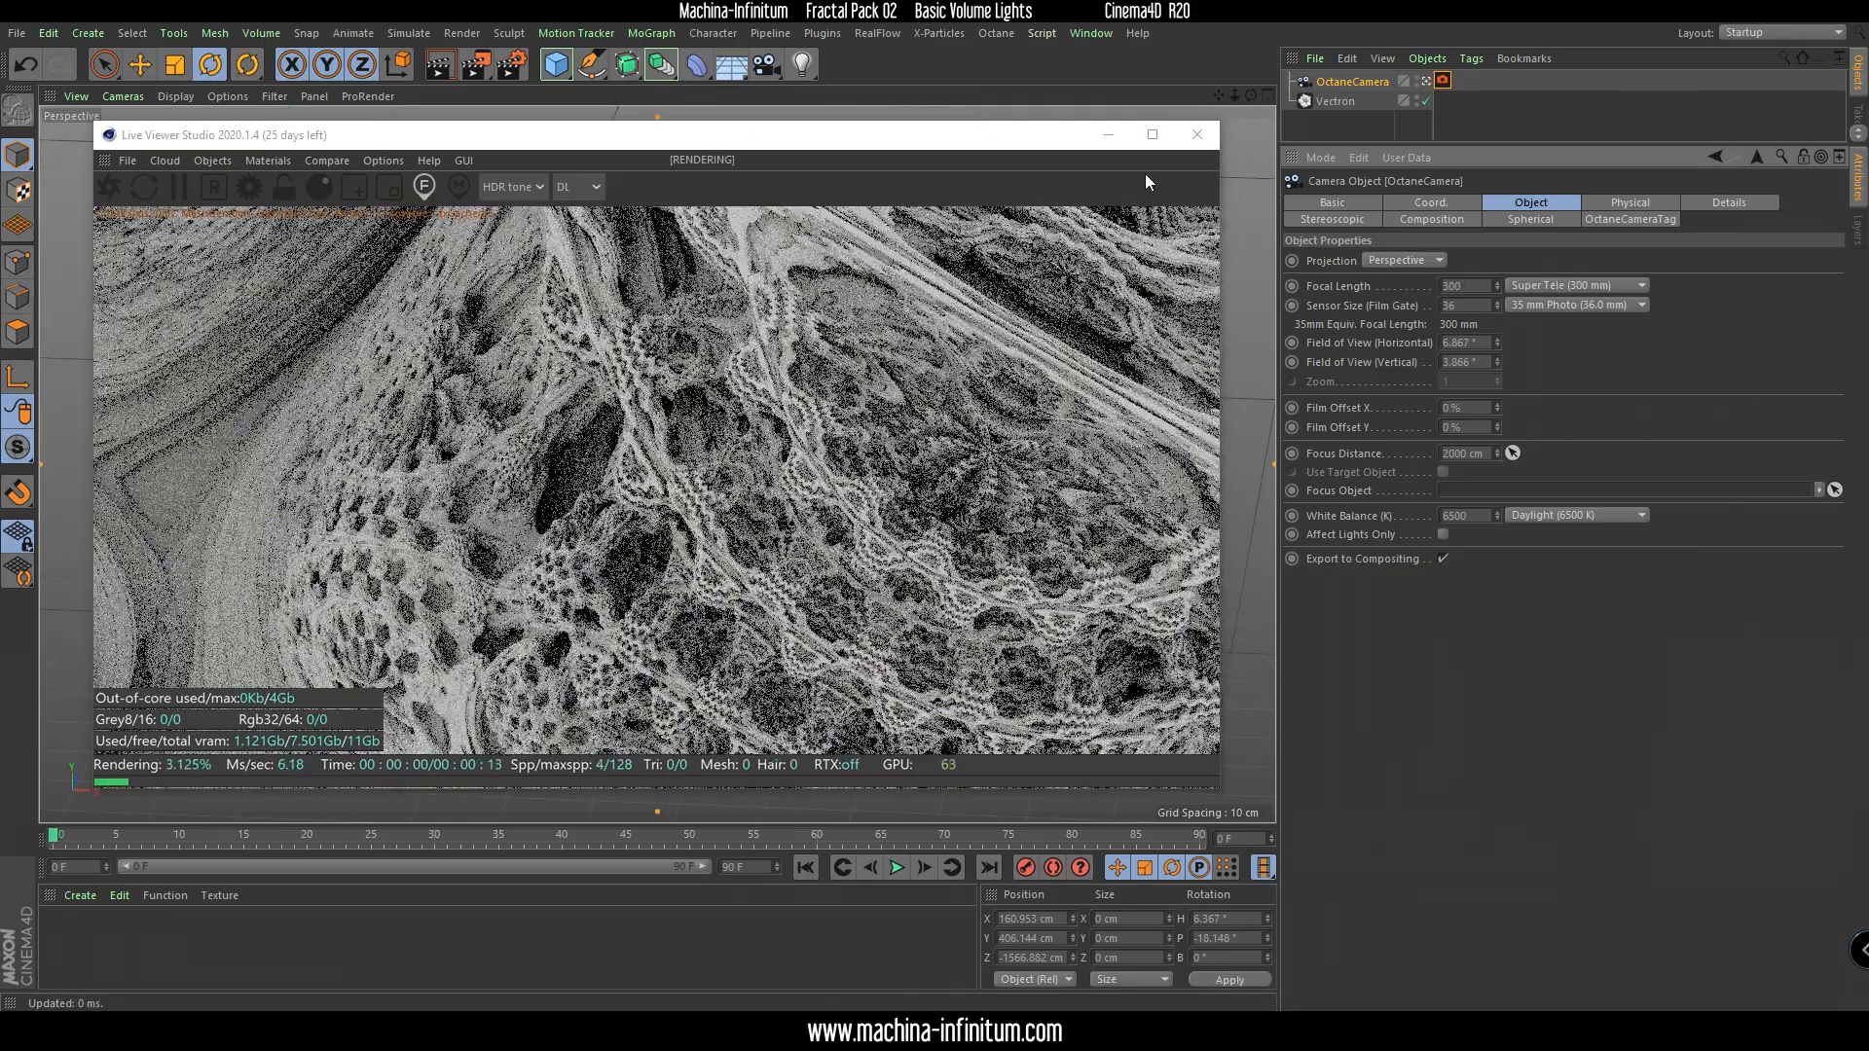
pyautogui.moveTo(1236, 91); pyautogui.dragTo(1115, 78)
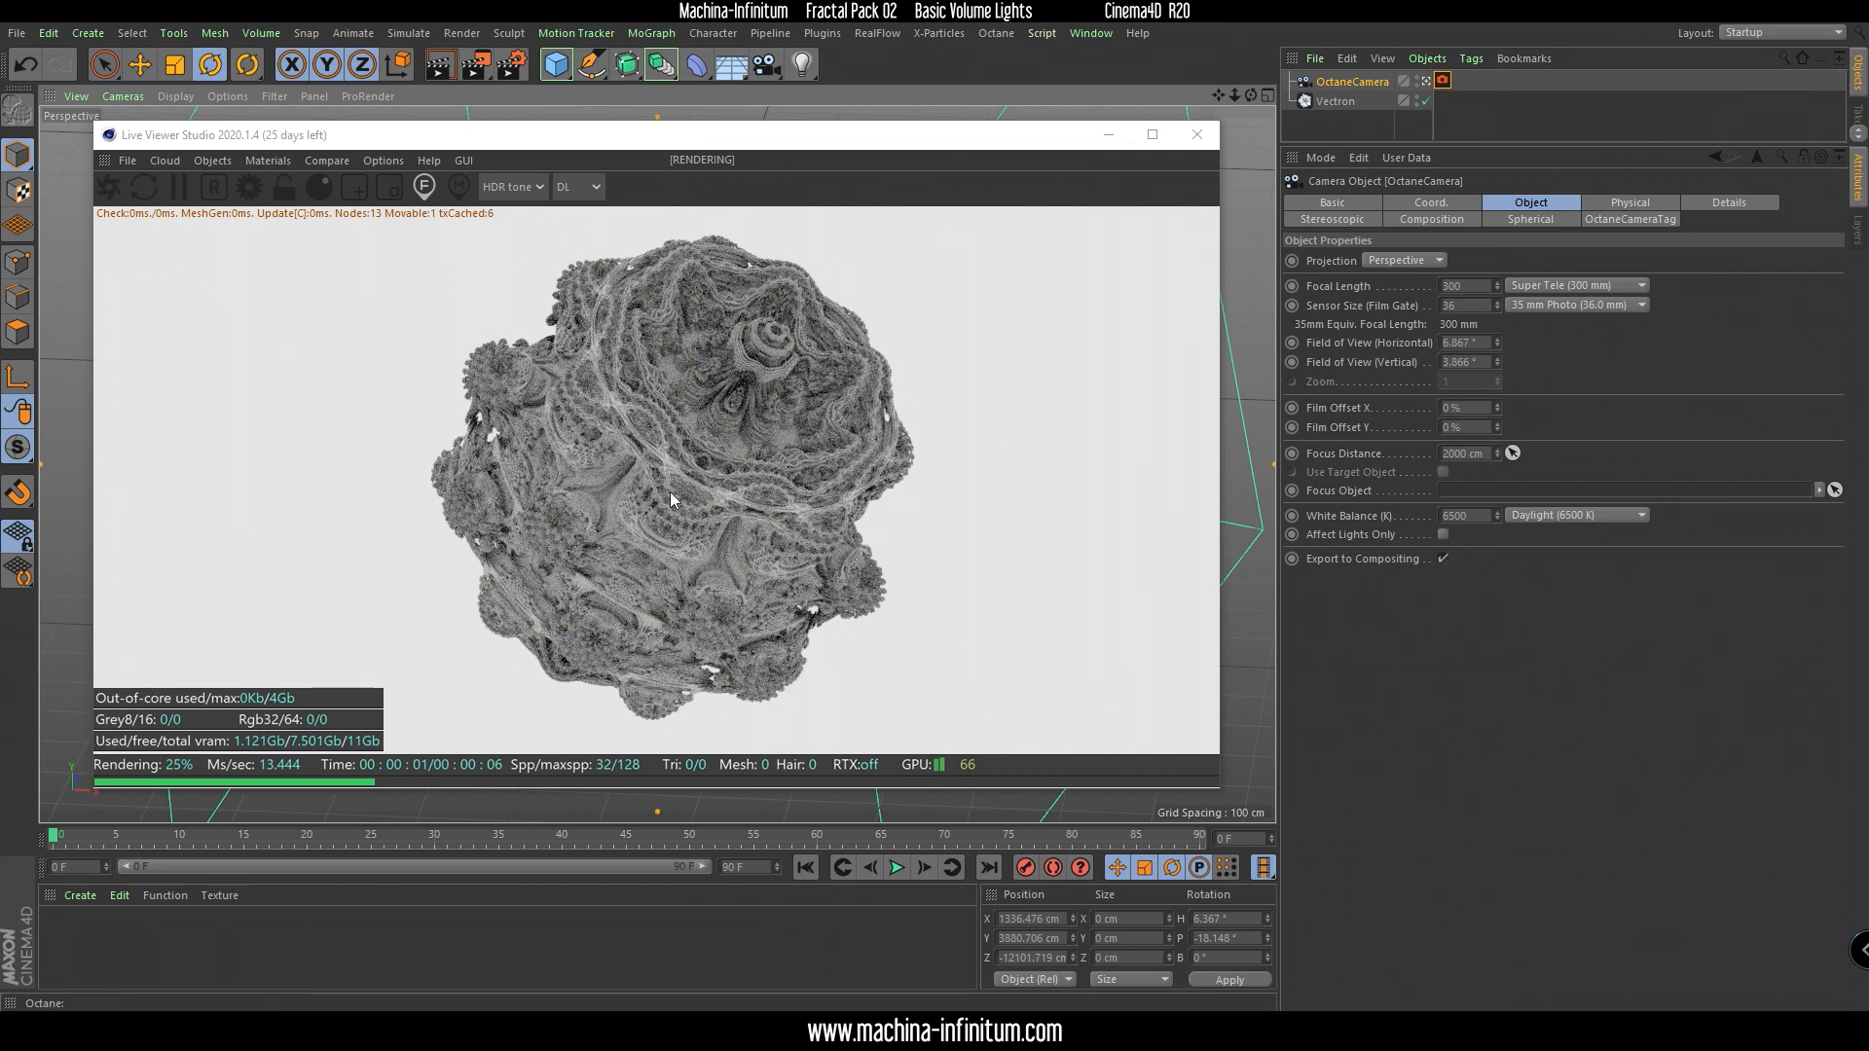
# Add an Octane texture environment and set its RgbSpectrum colour to black (R 0, G 0, B 0).
pyautogui.click(212, 160)
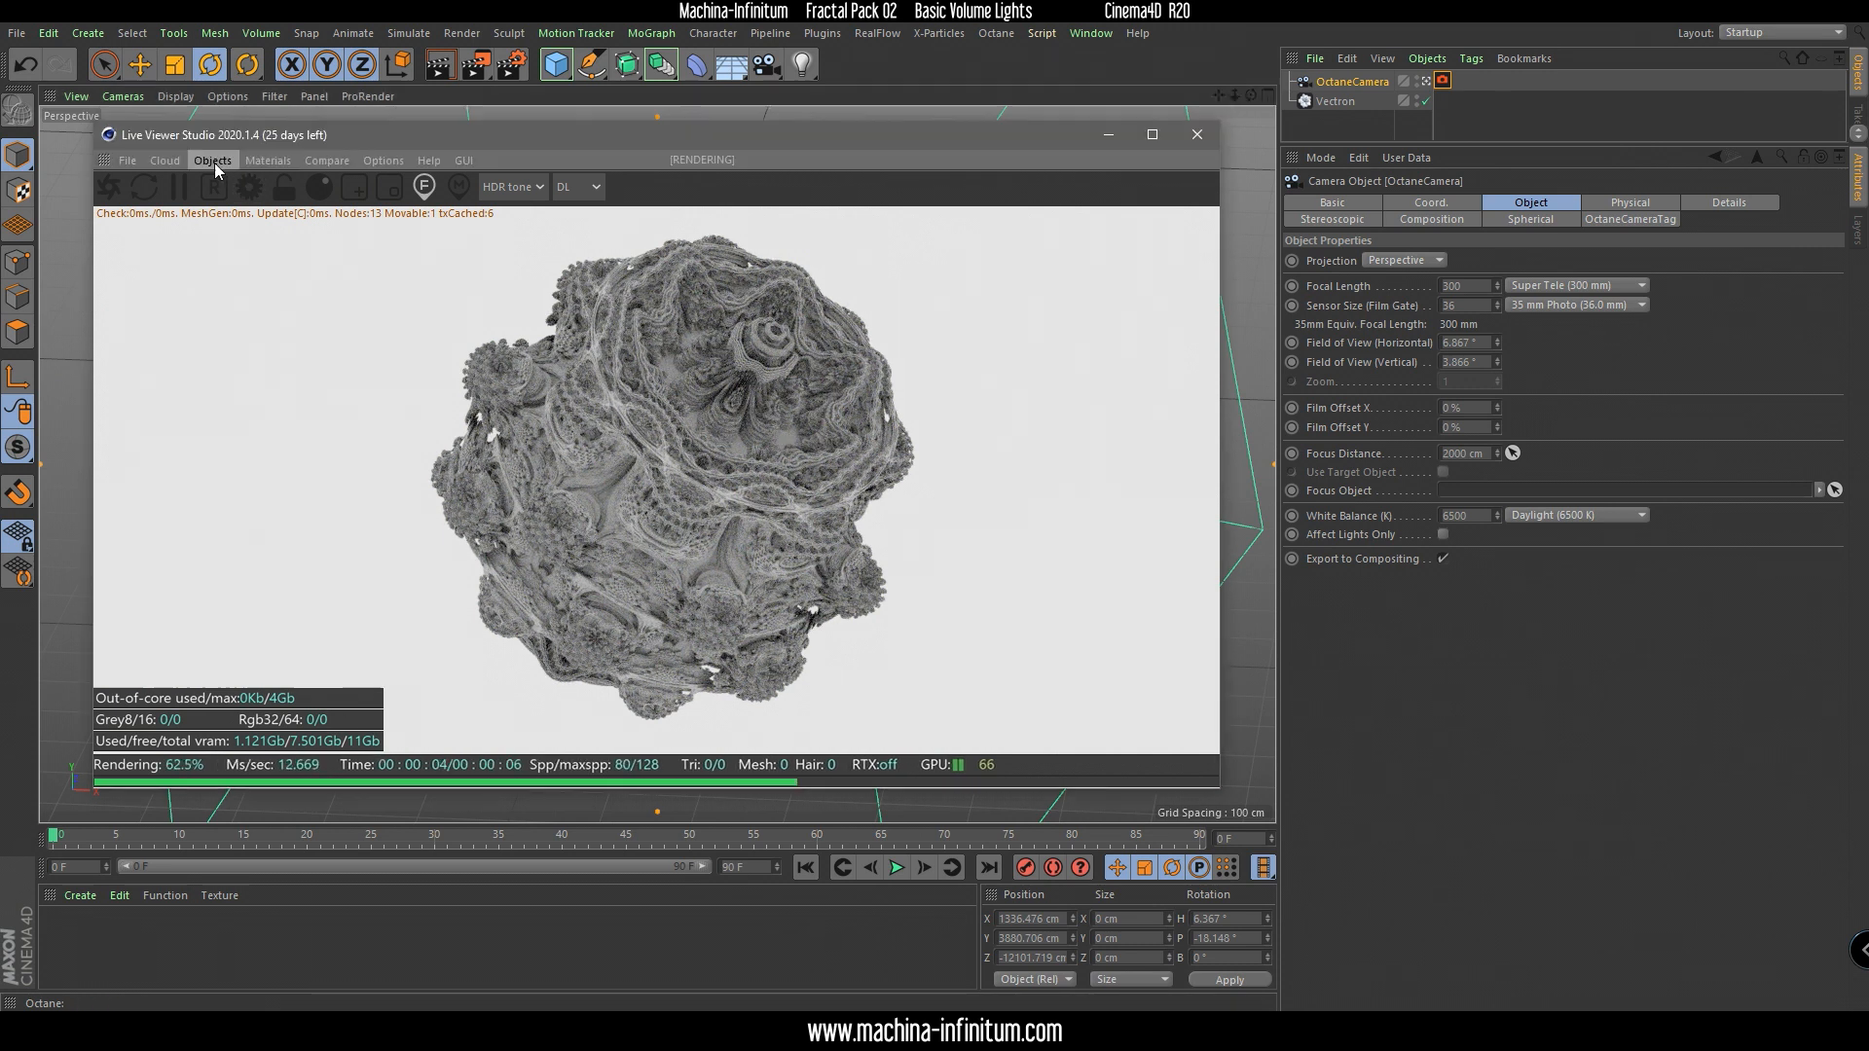
pyautogui.moveTo(241, 242)
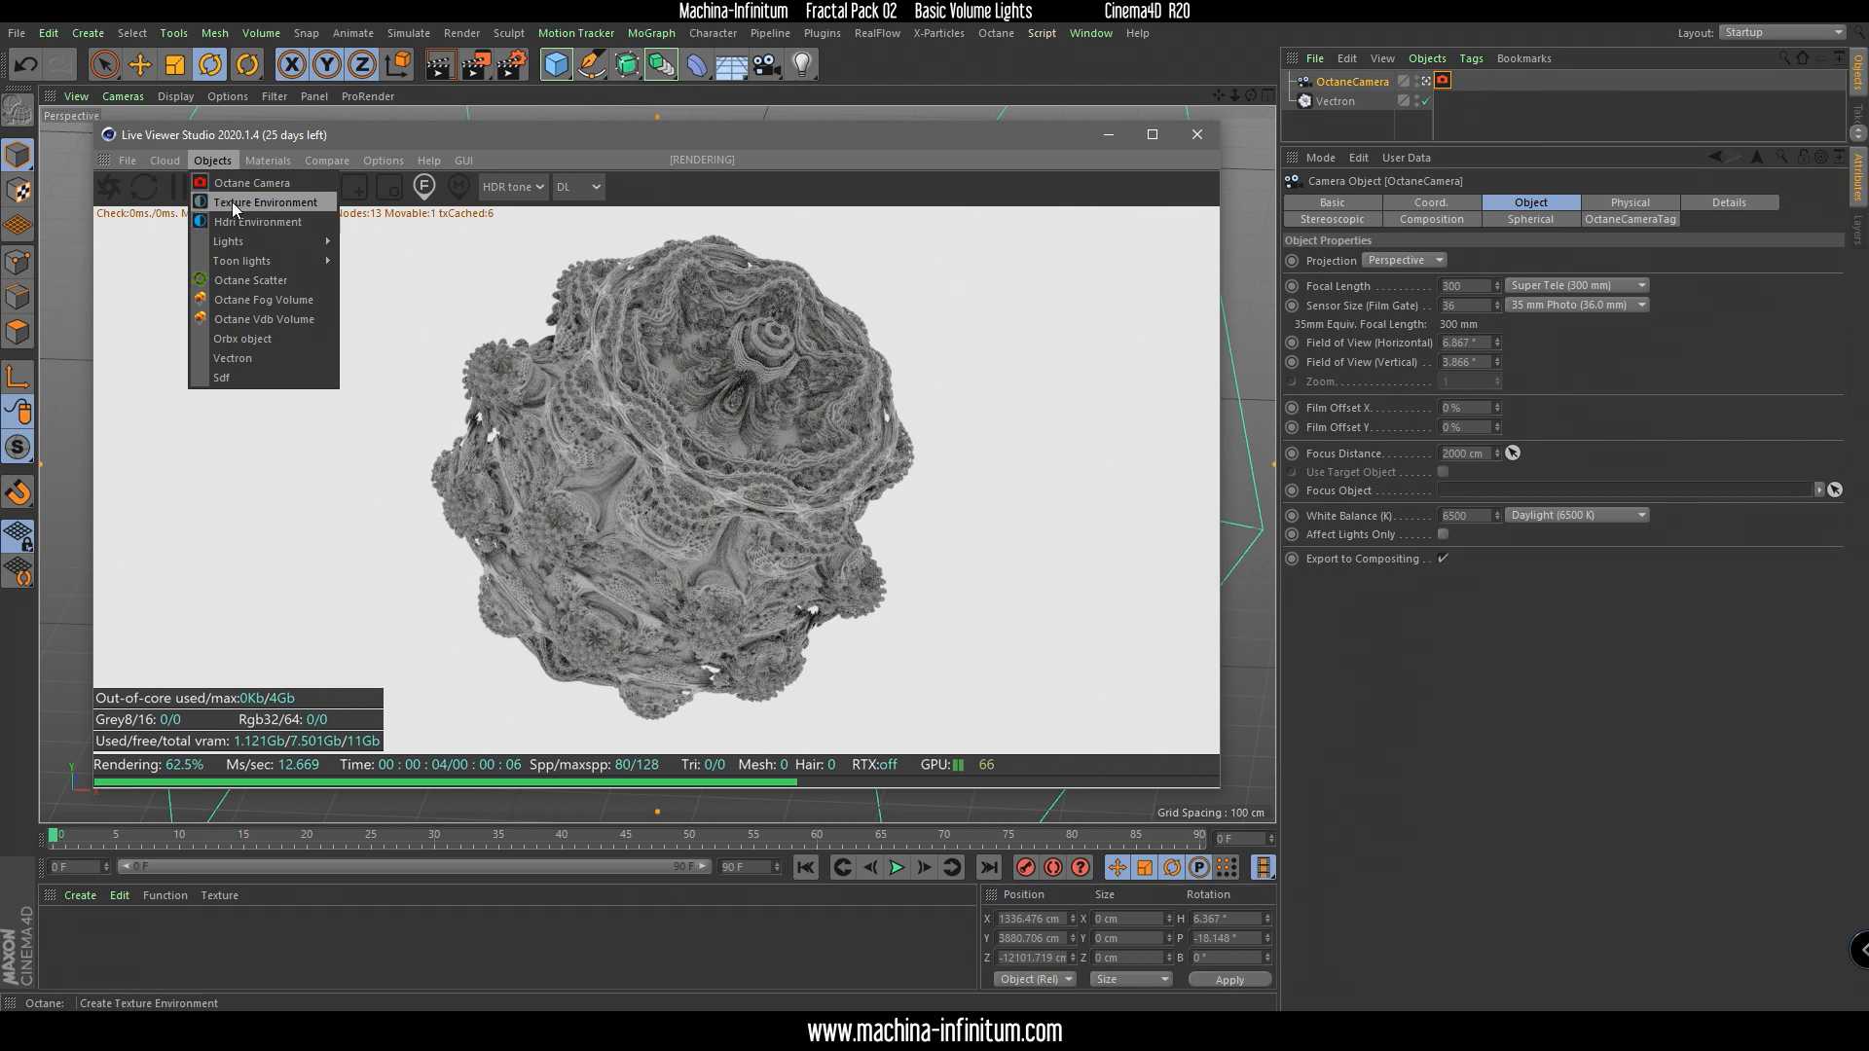
pyautogui.click(234, 203)
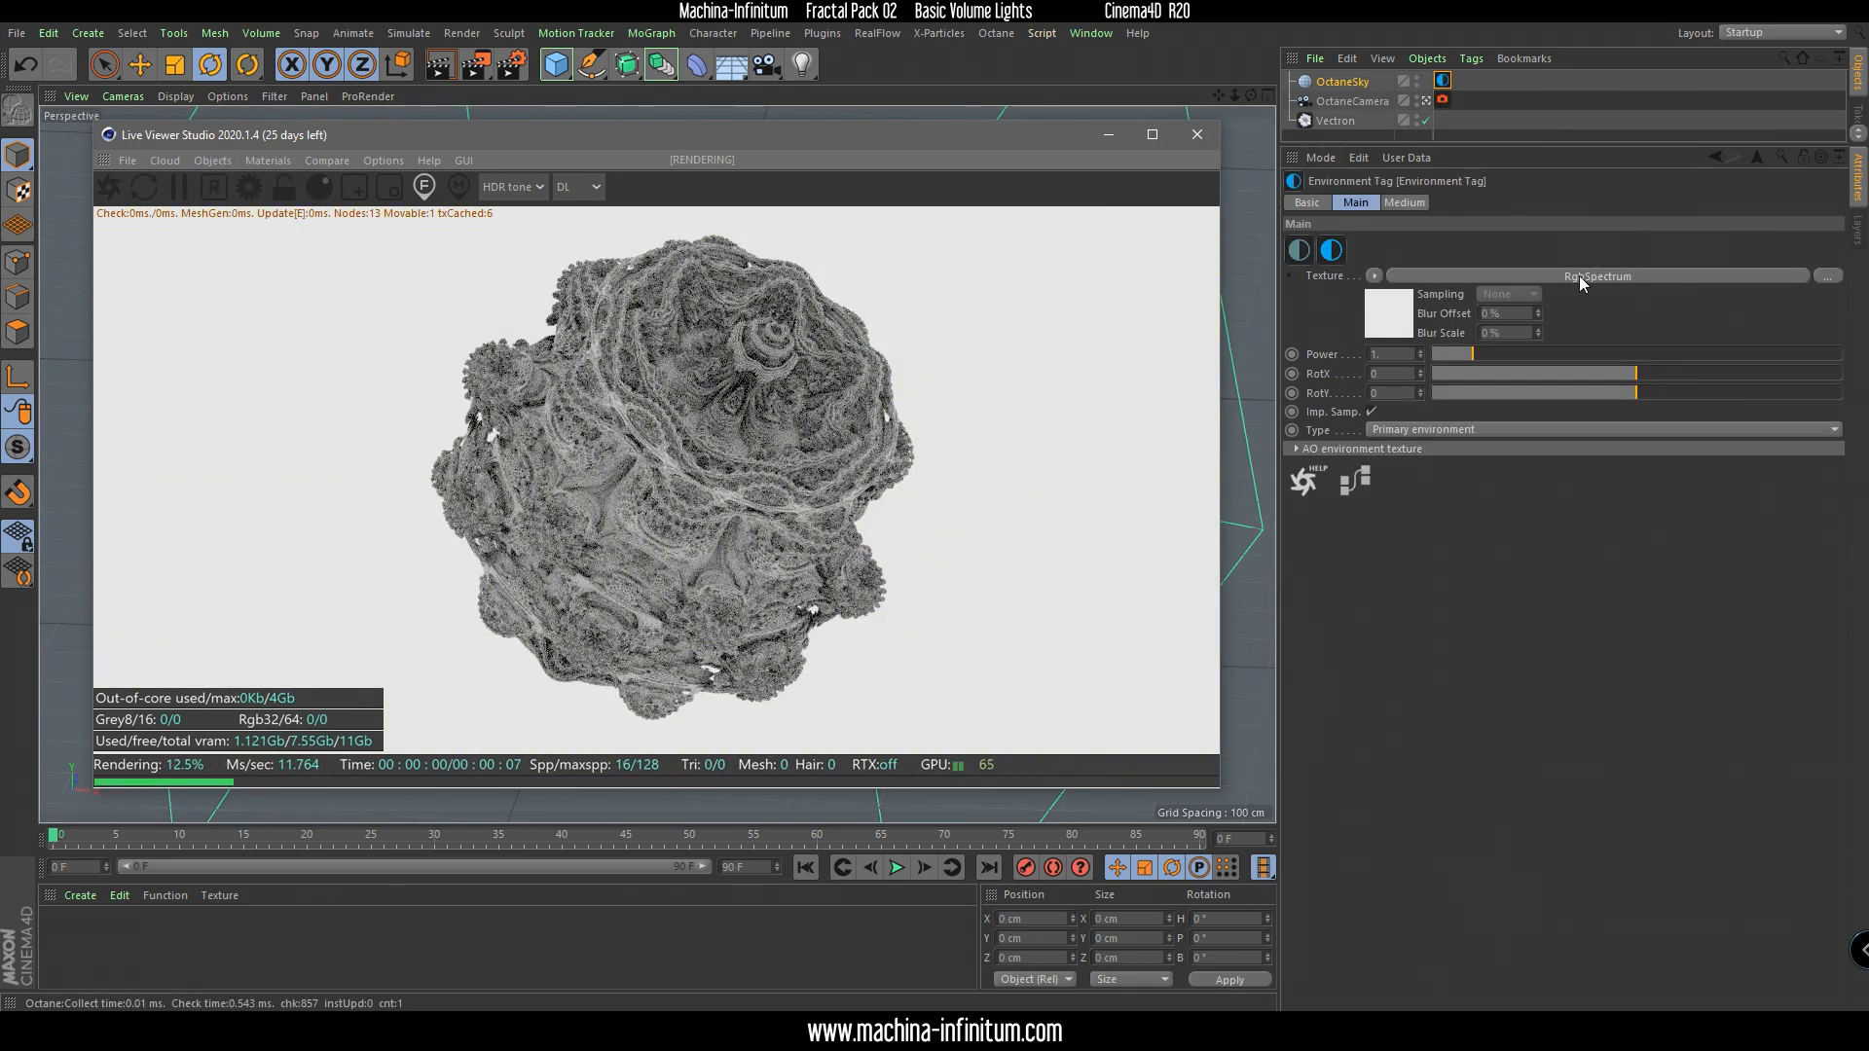
pyautogui.click(1579, 277)
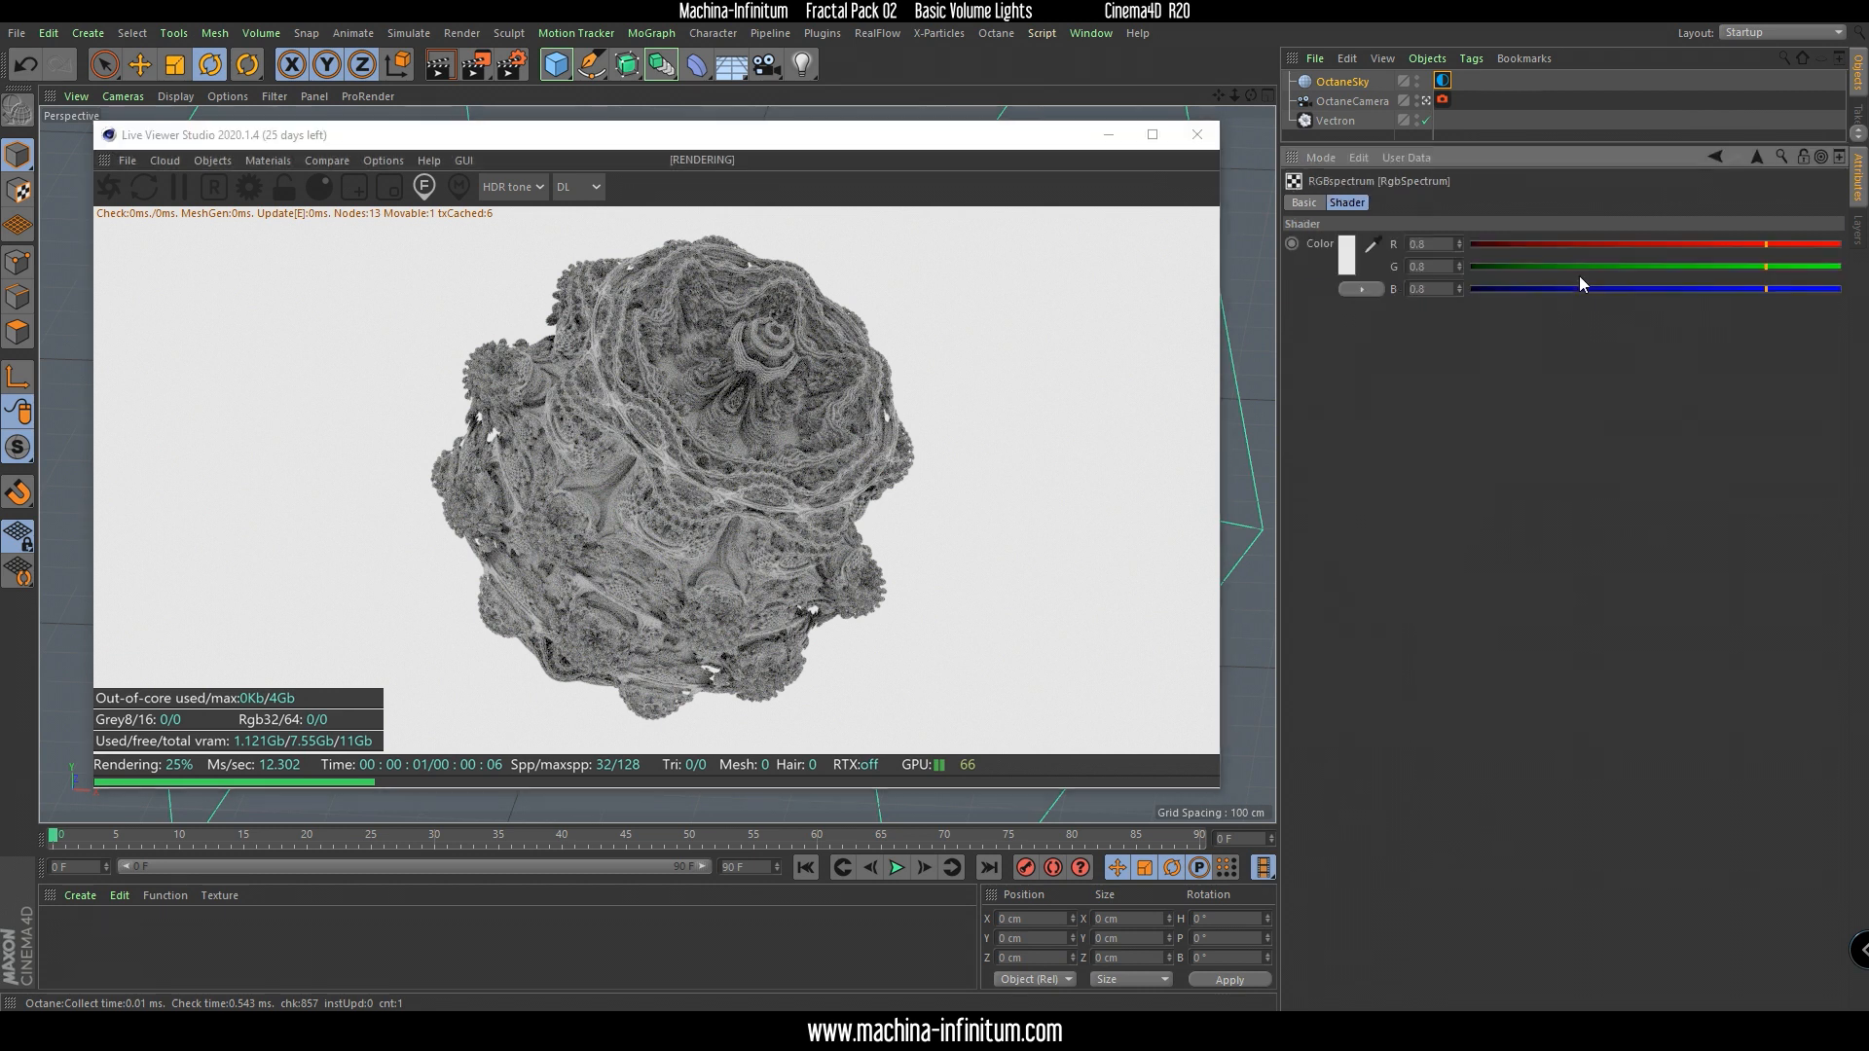
pyautogui.click(1351, 263)
pyautogui.moveTo(1366, 306); pyautogui.dragTo(1139, 333)
pyautogui.click(1316, 334)
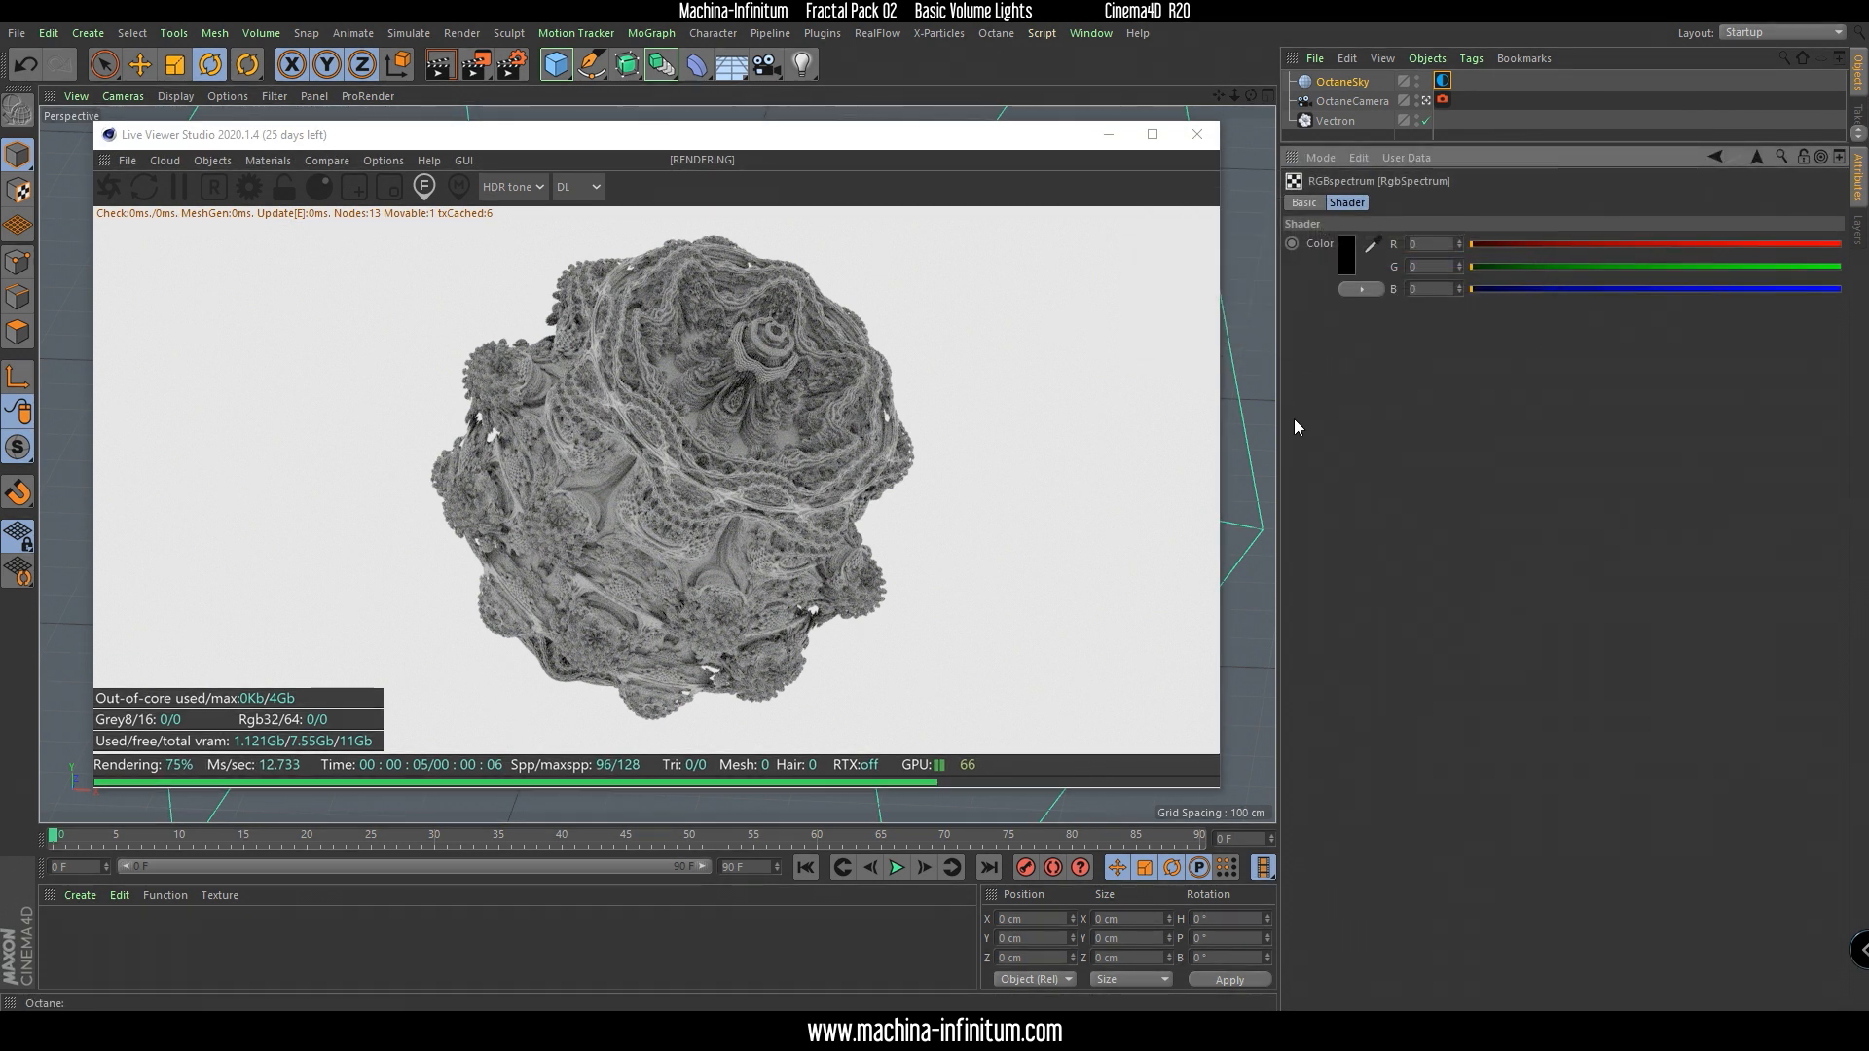
# Switch the render kernel to the Normal info channel and set its type to Ambient occlusion(AO) in the Octane settings.
pyautogui.click(572, 193)
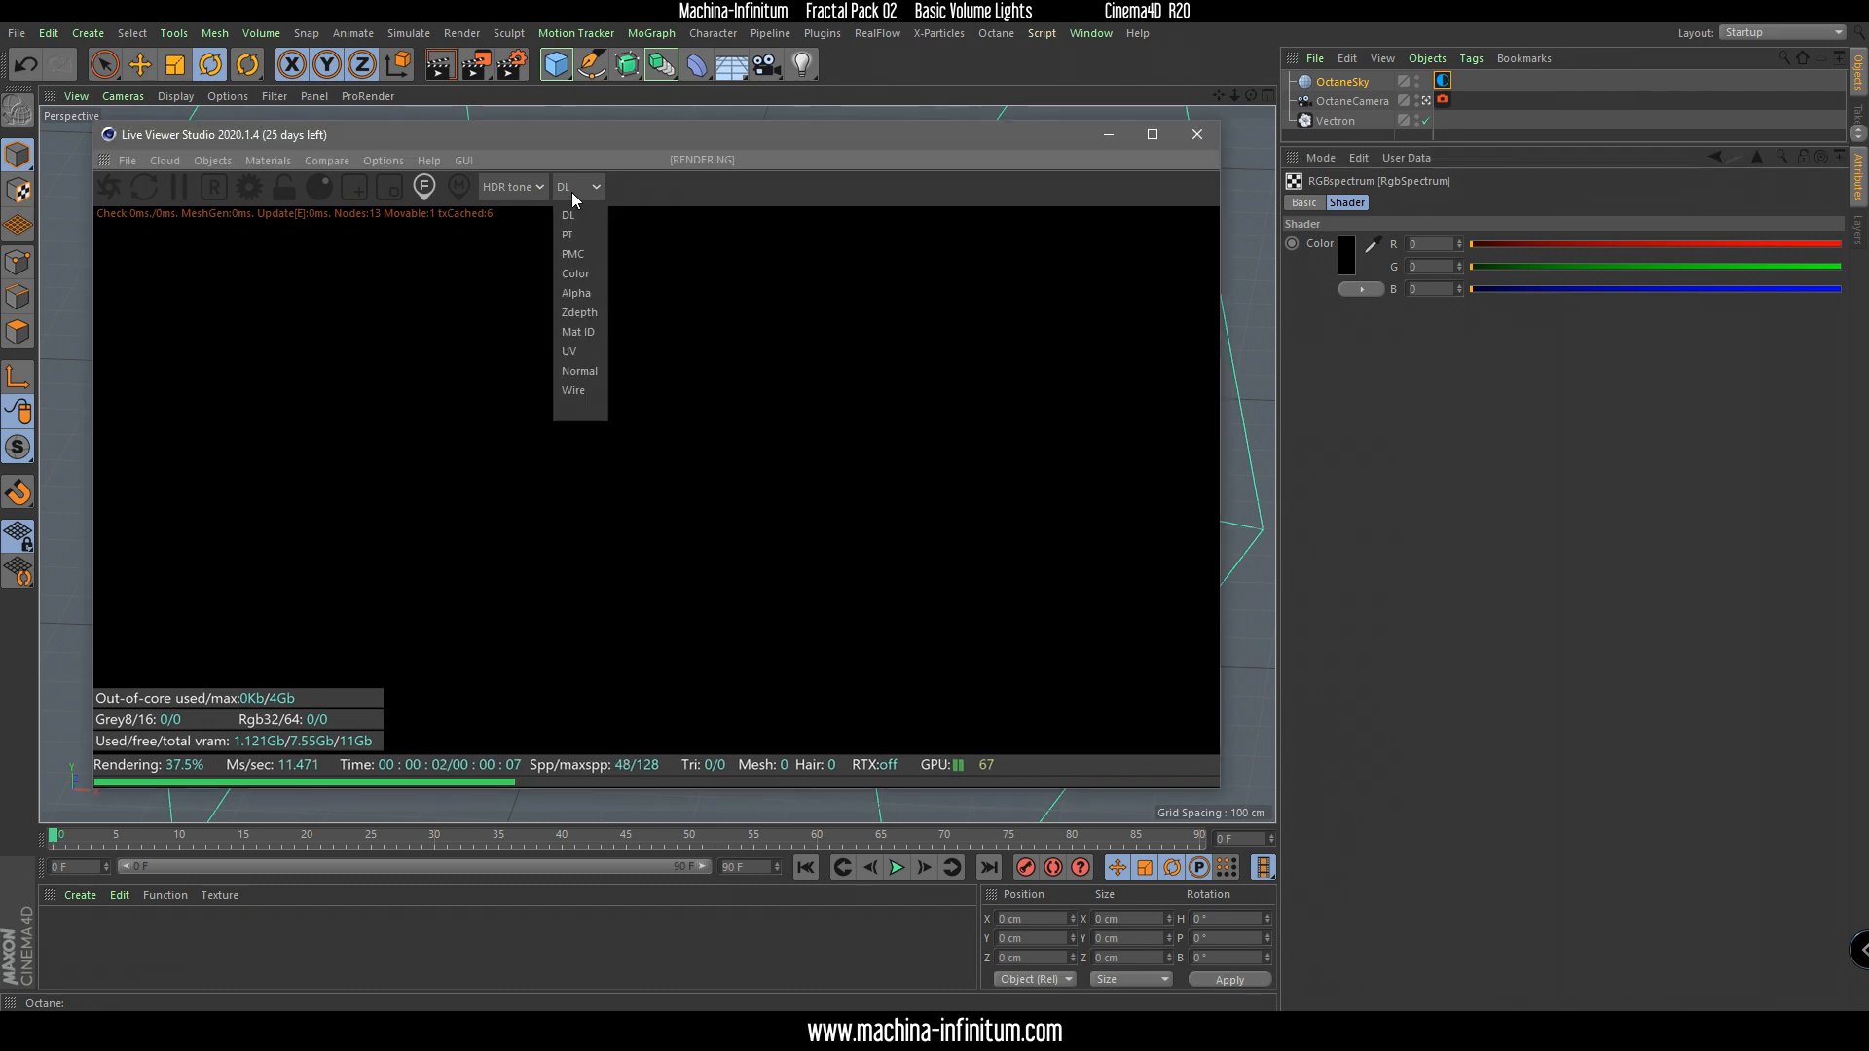
pyautogui.click(584, 370)
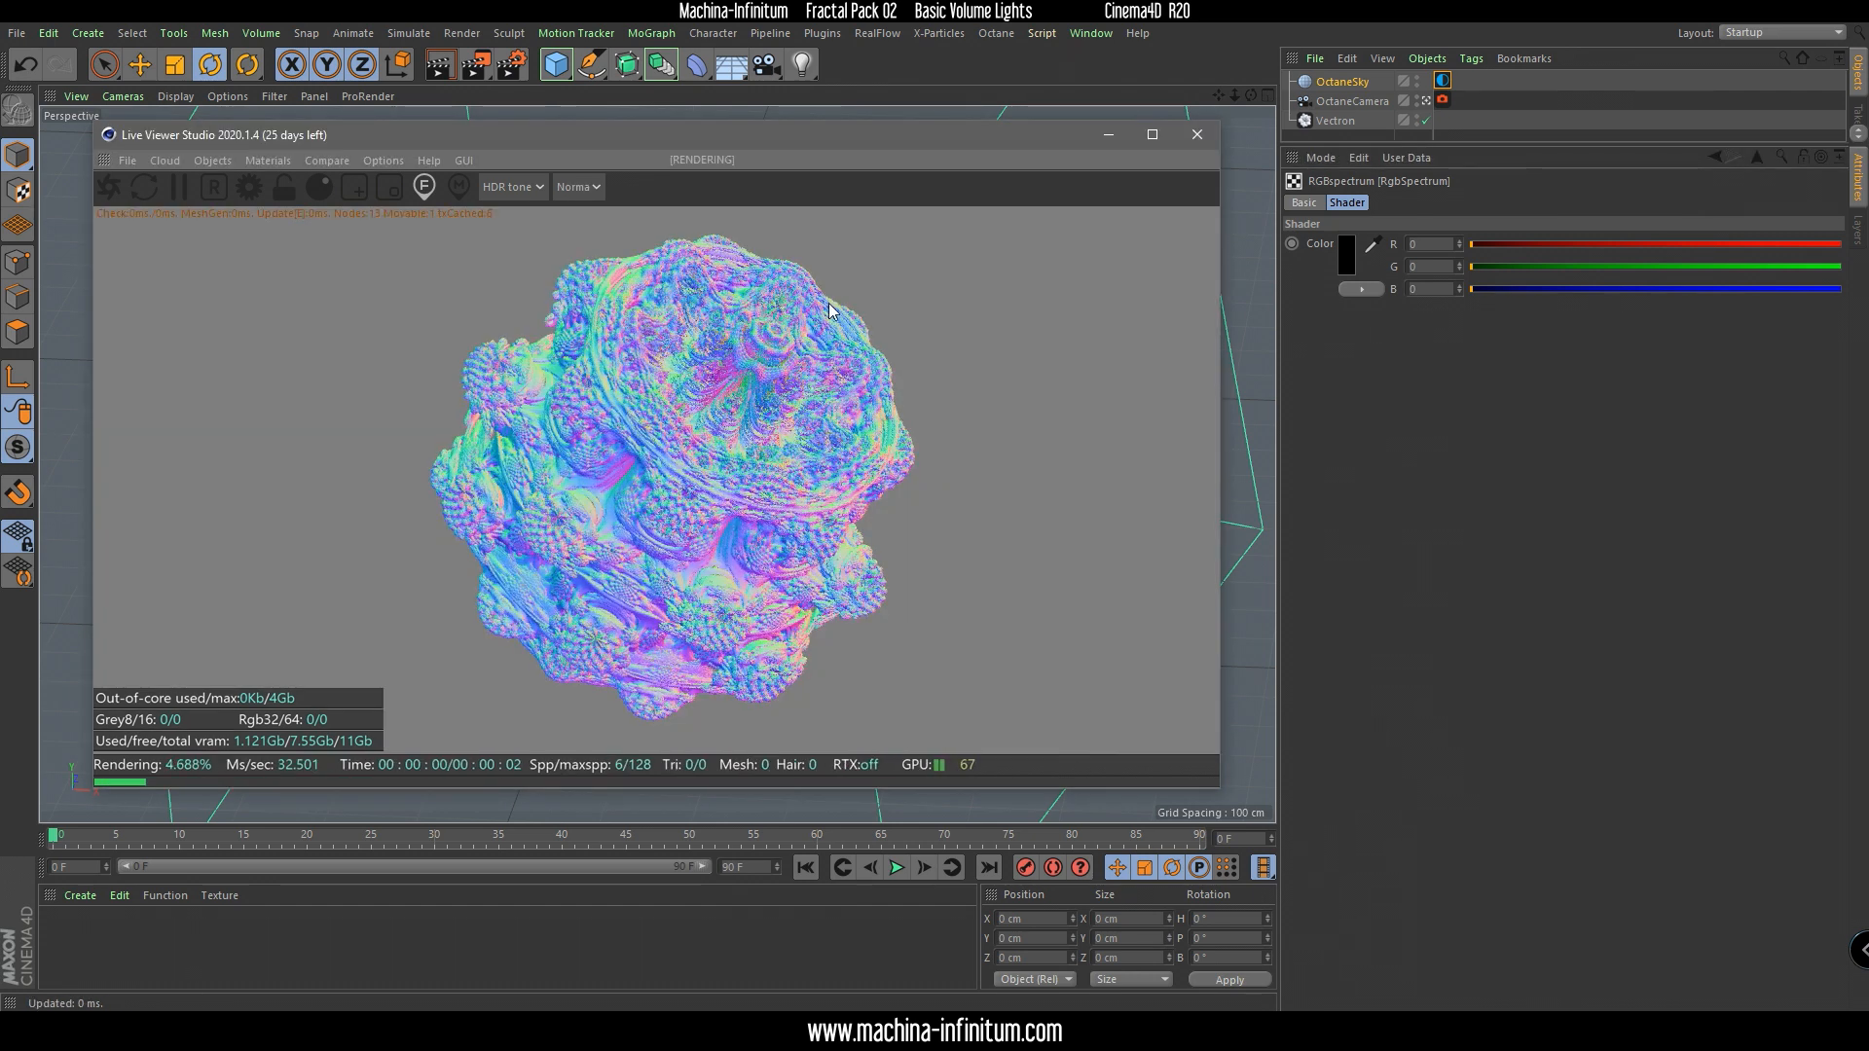
pyautogui.click(574, 188)
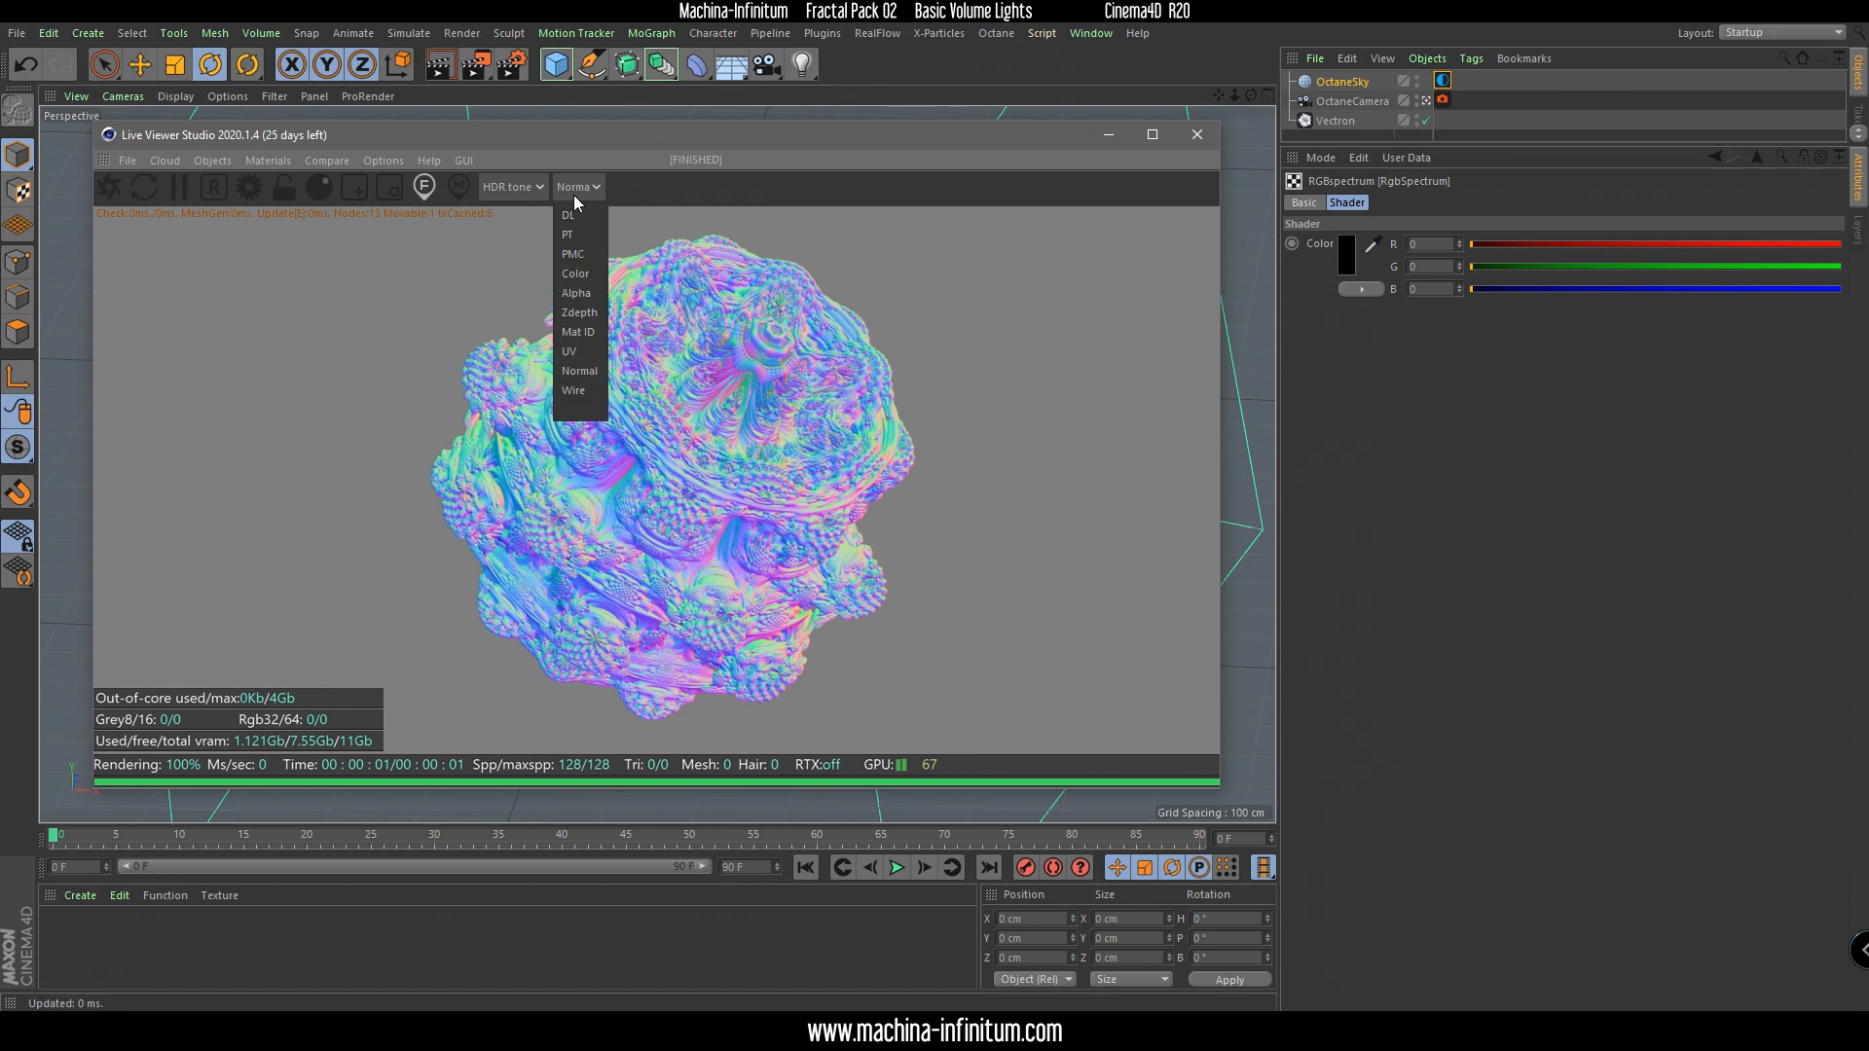
pyautogui.click(582, 372)
pyautogui.click(244, 188)
pyautogui.click(173, 128)
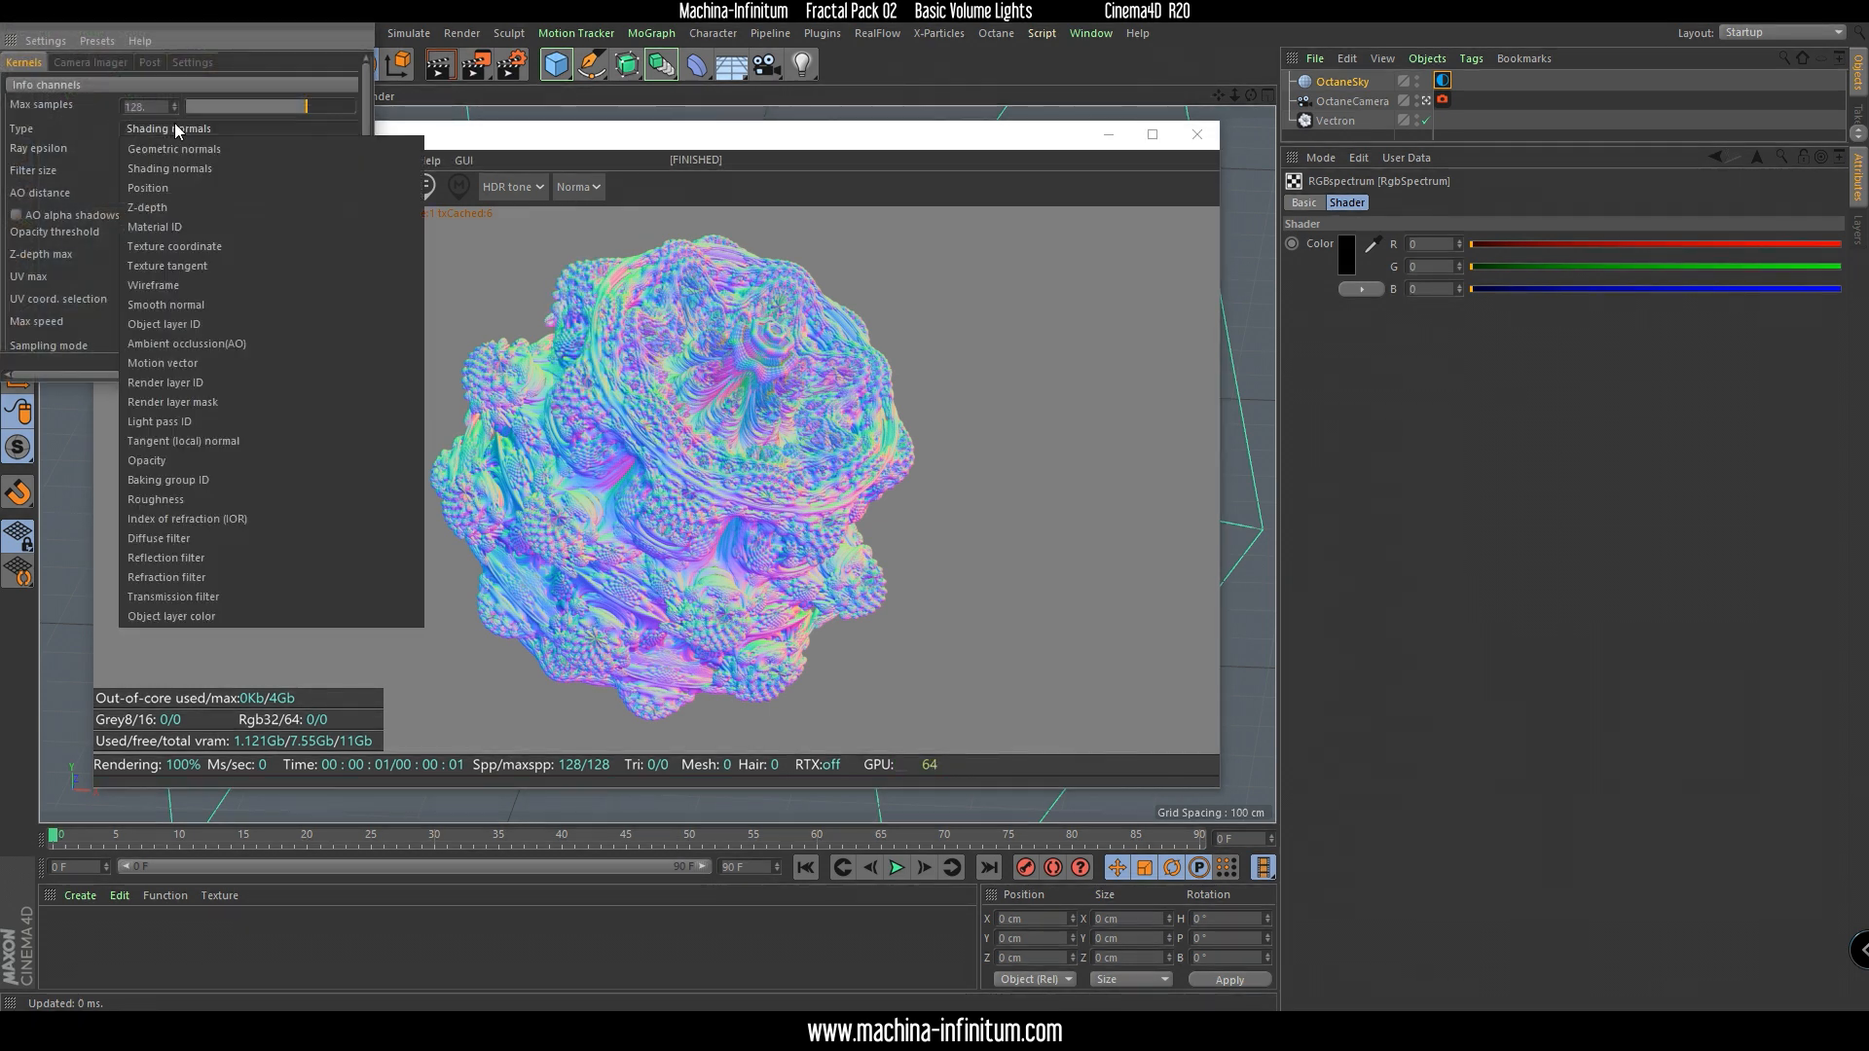
pyautogui.click(195, 342)
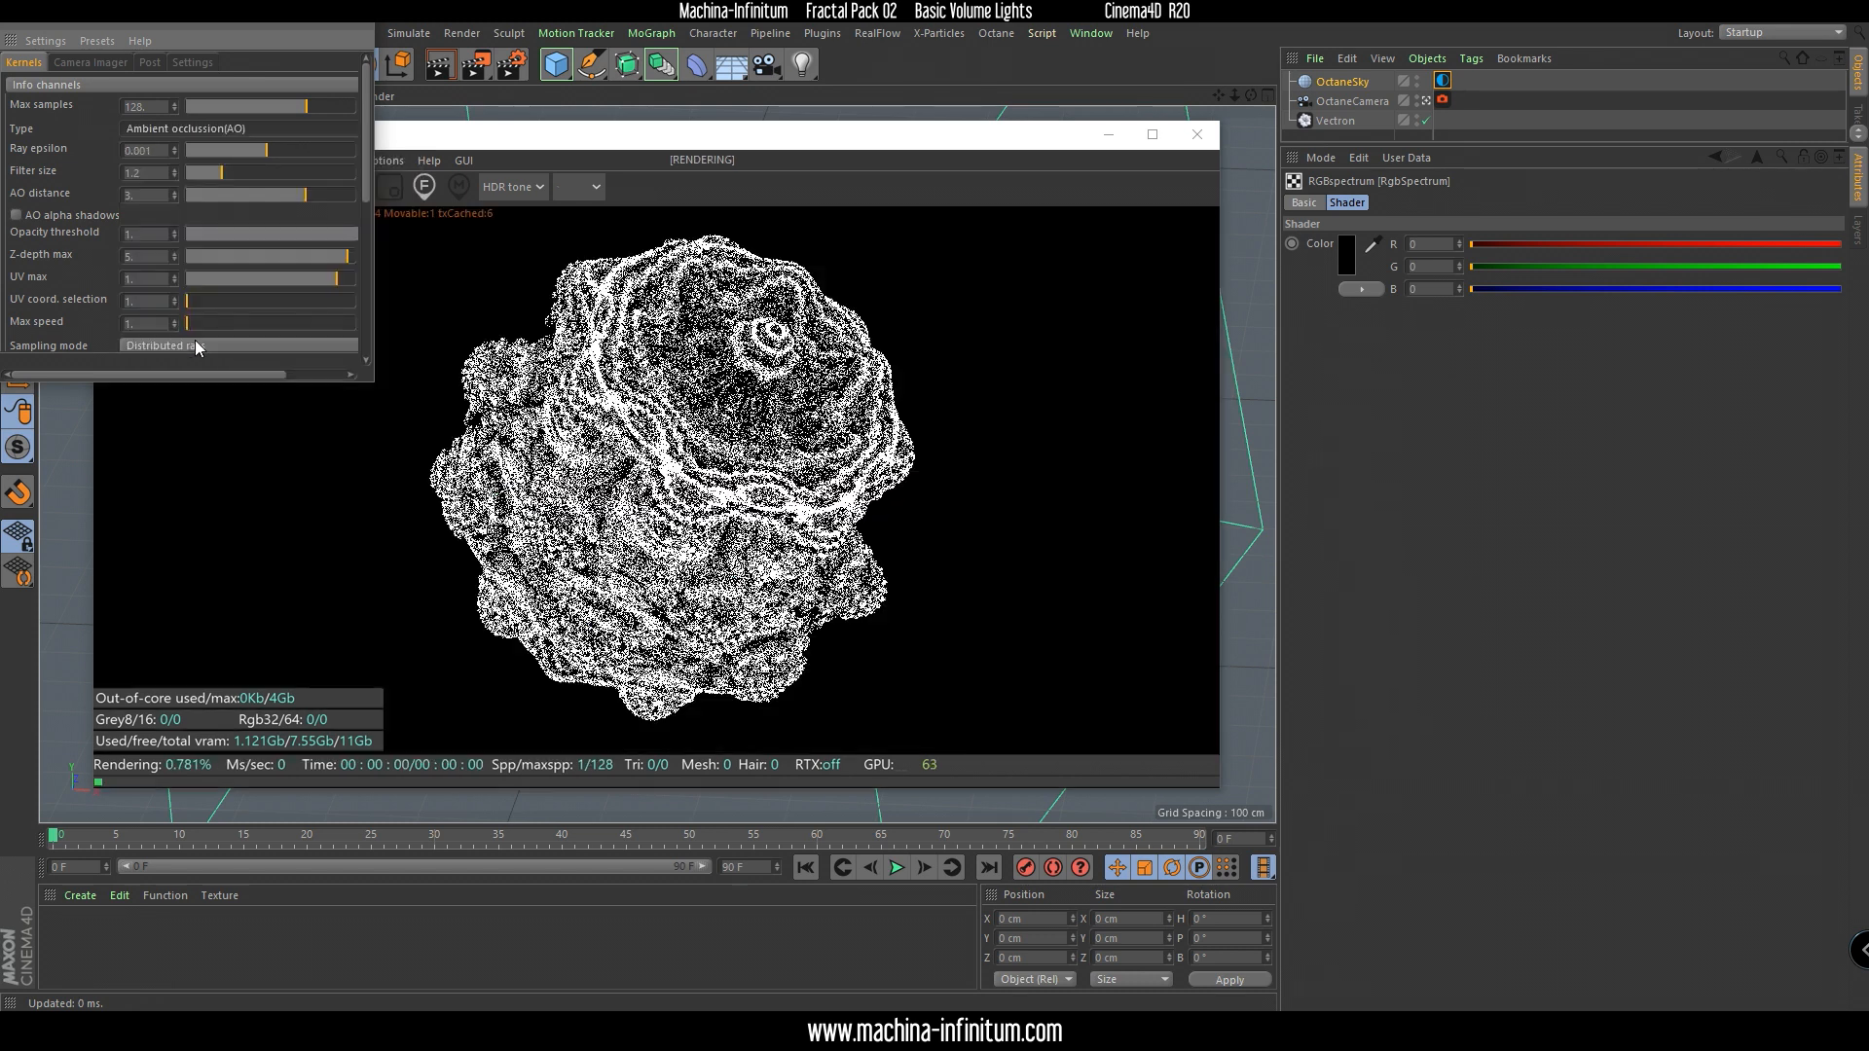
pyautogui.click(353, 37)
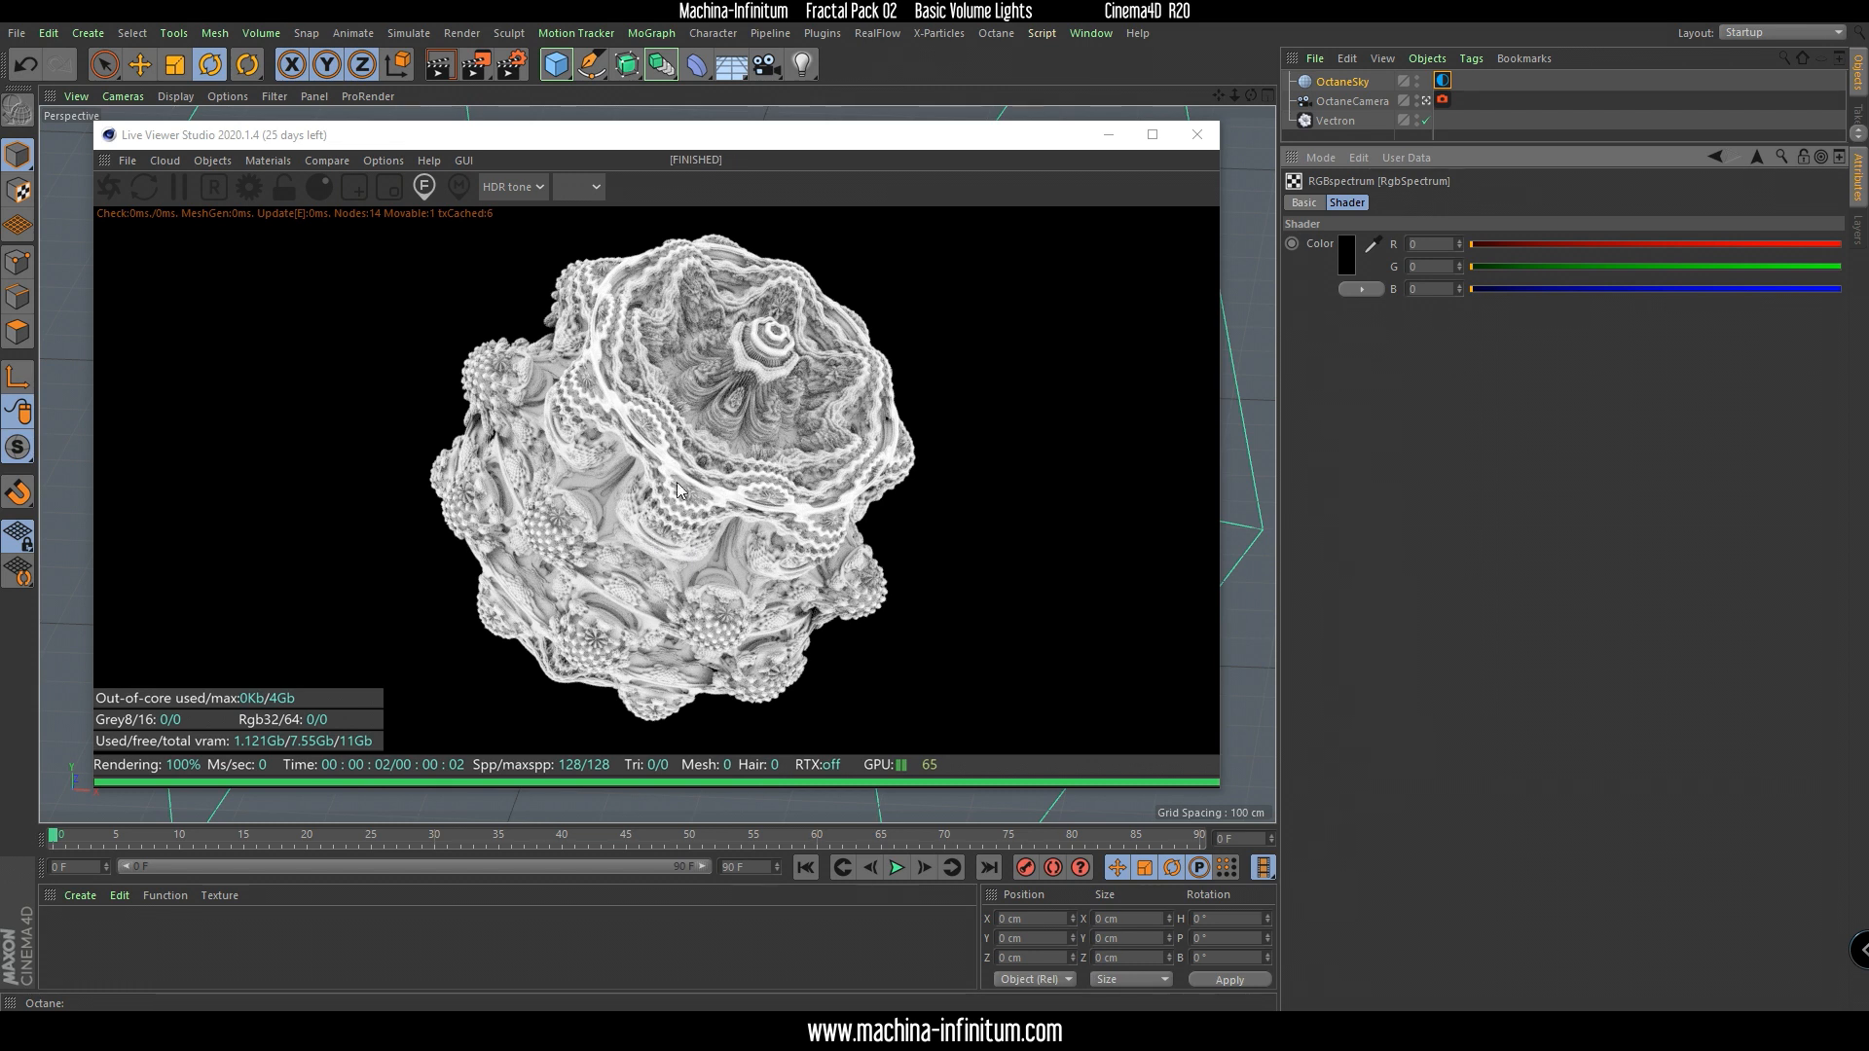
# Add an Octane Arealight to the scene, with the render window clear of the light controls and viewport.
pyautogui.moveTo(401, 127); pyautogui.dragTo(706, 195)
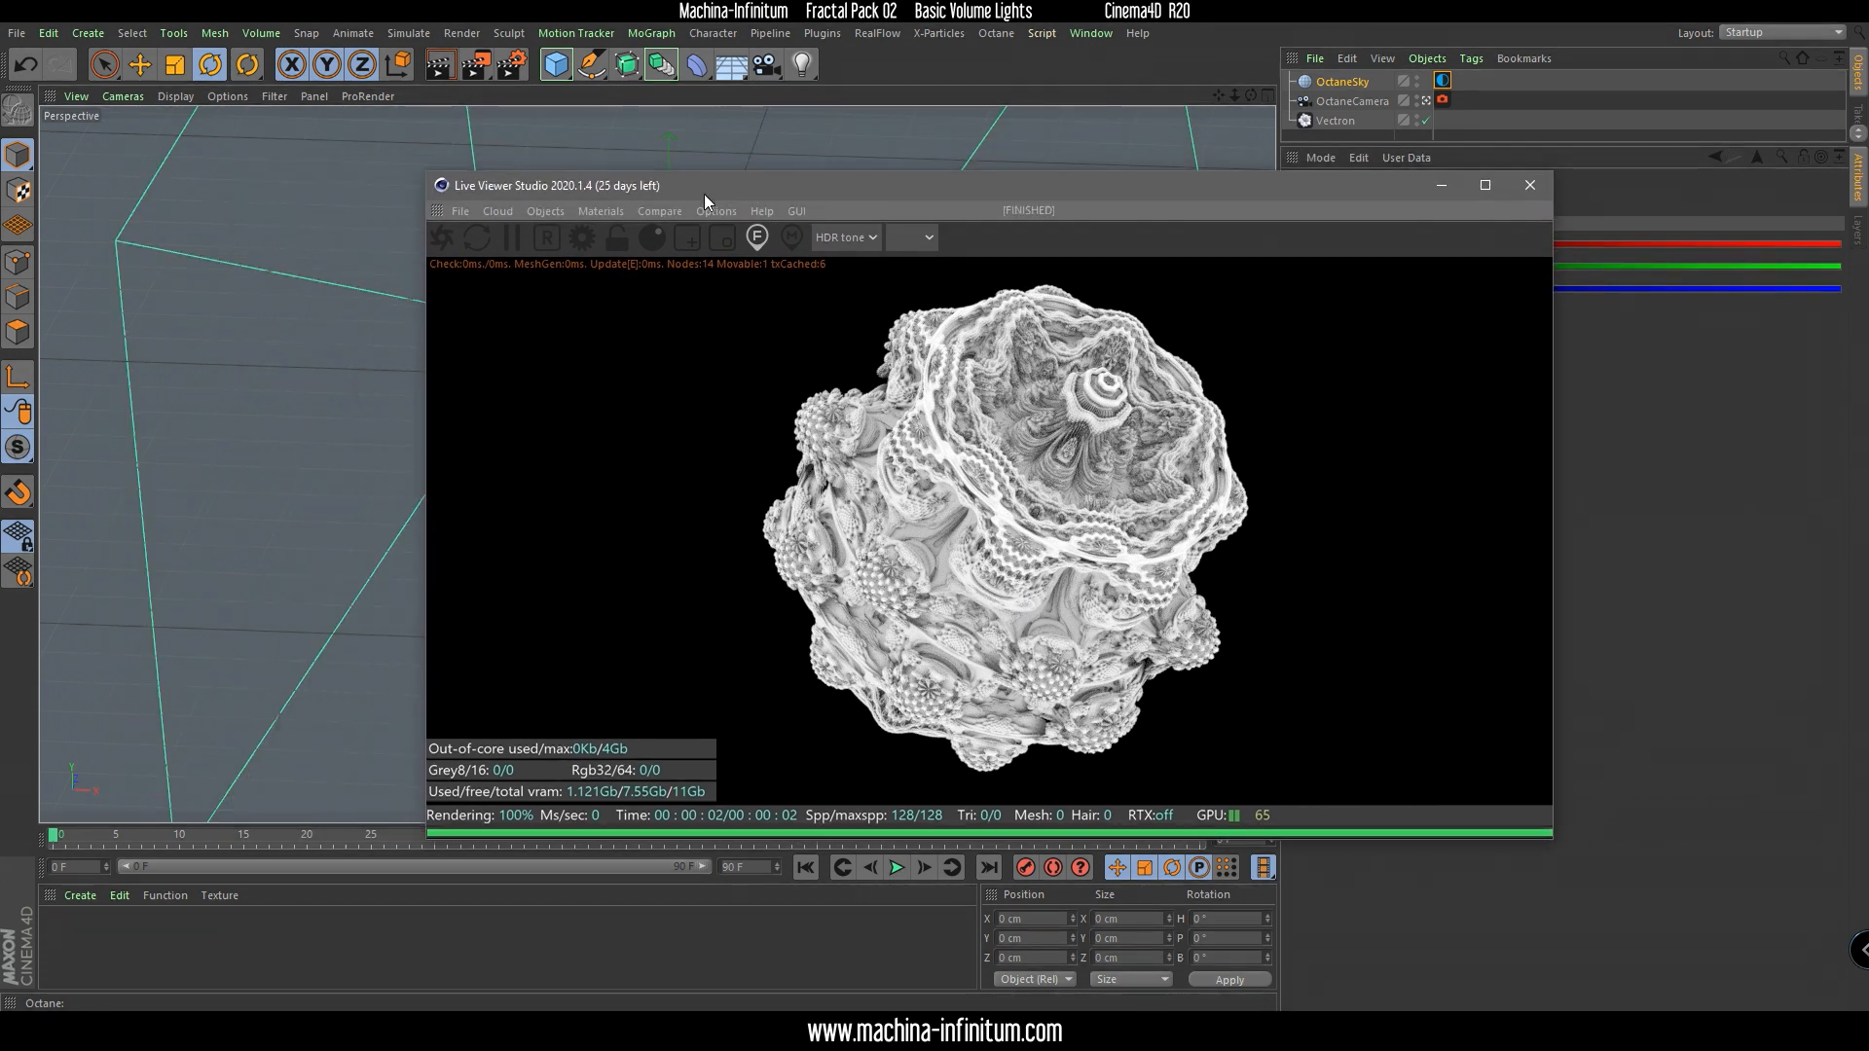
pyautogui.click(557, 210)
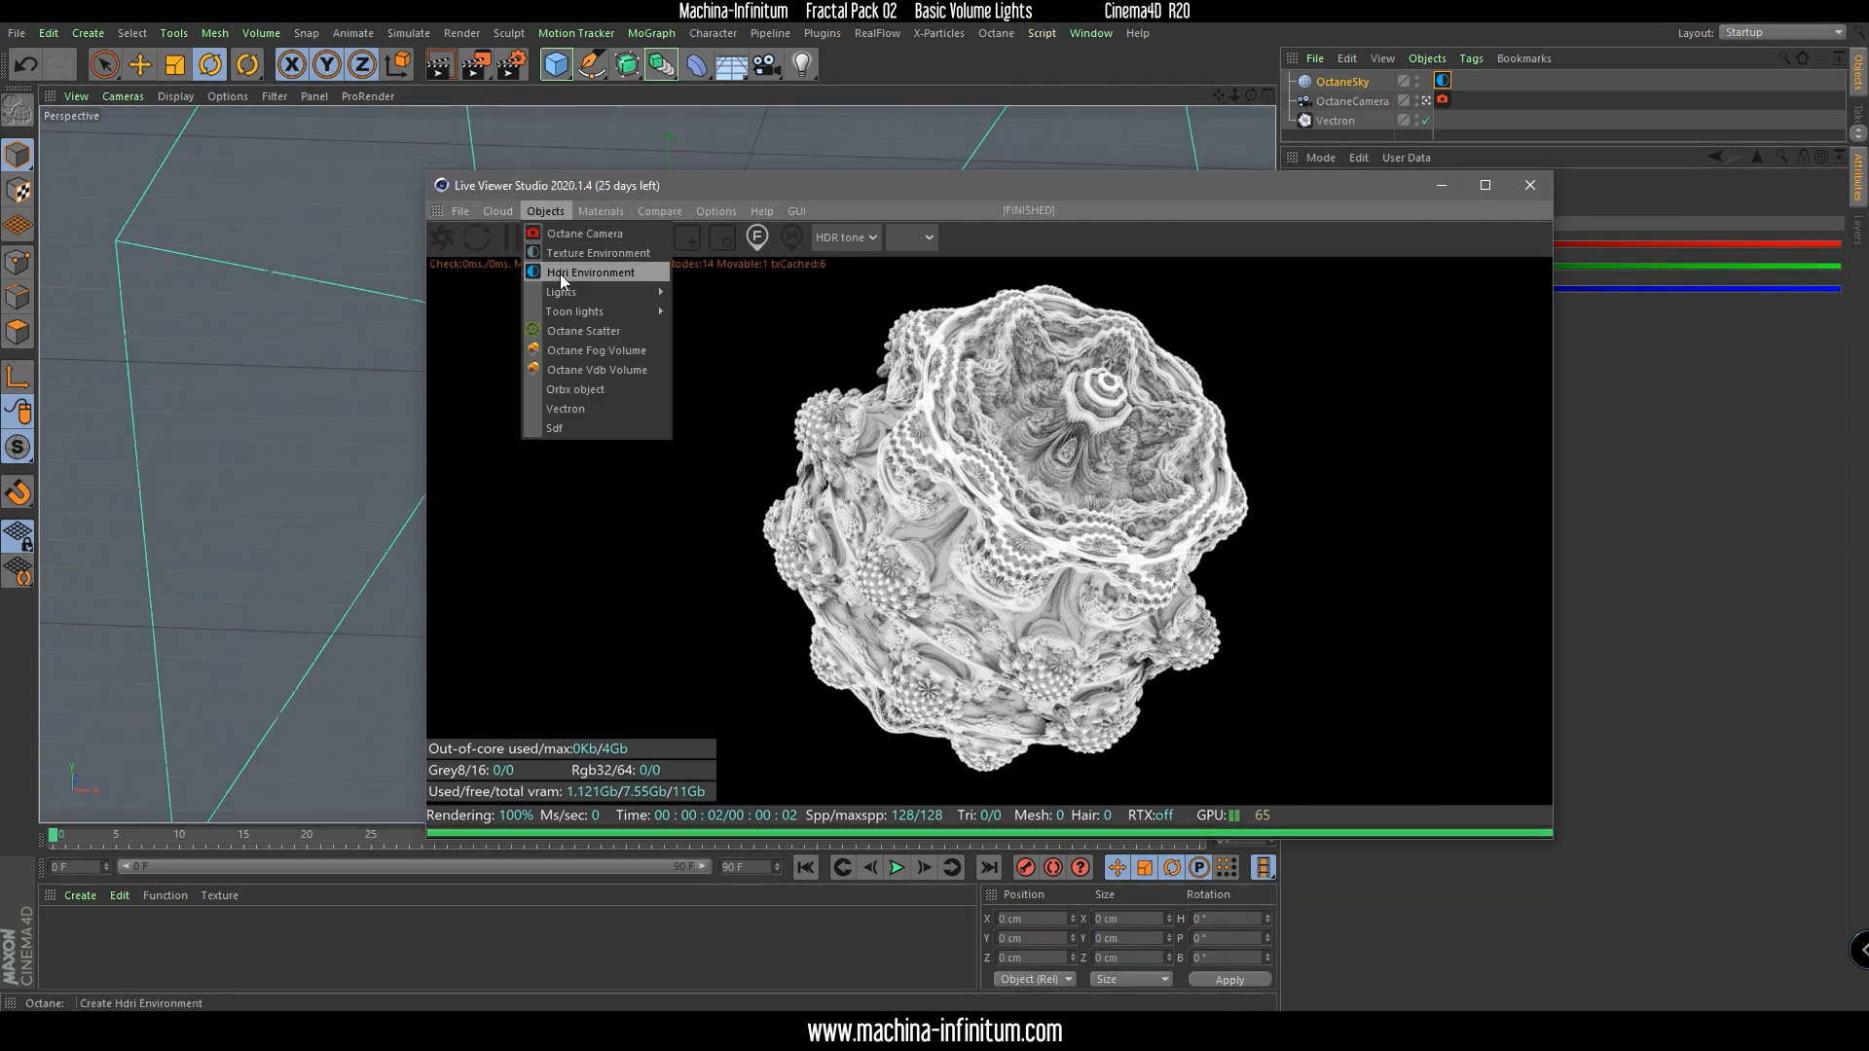
pyautogui.moveTo(565, 296)
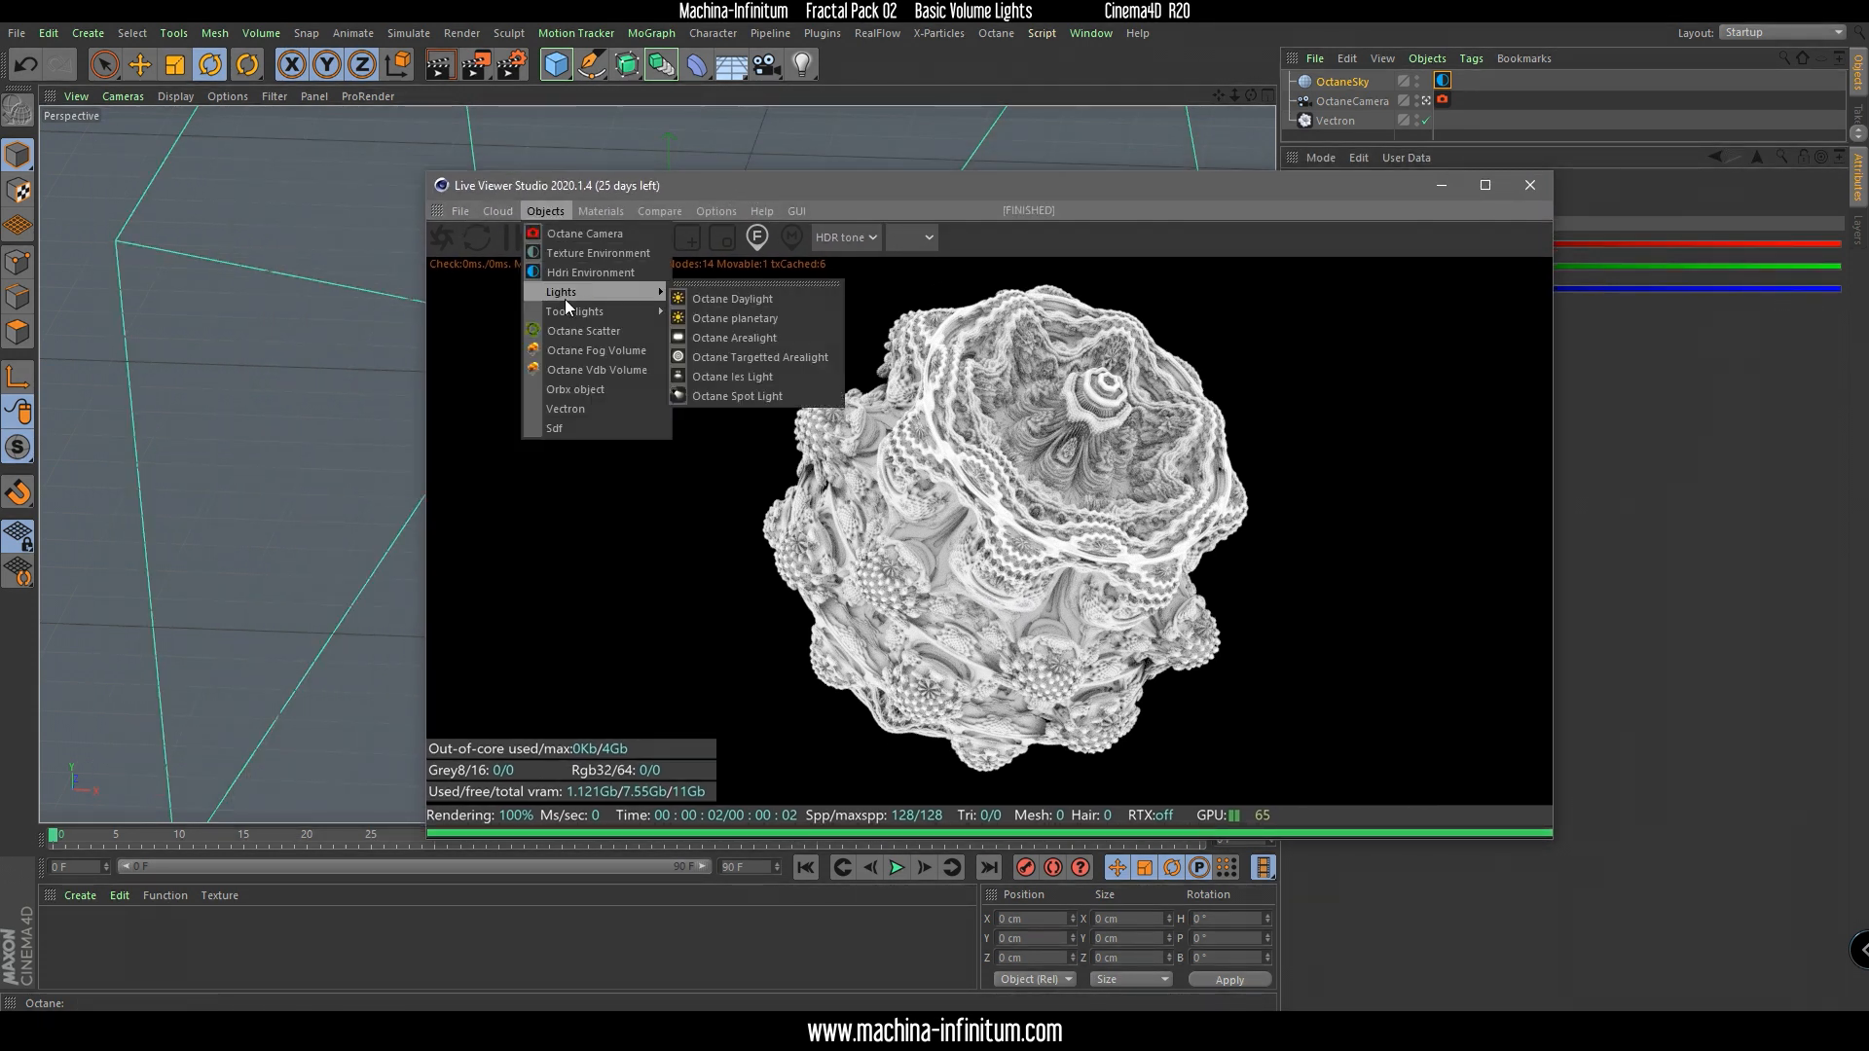
pyautogui.click(755, 335)
pyautogui.moveTo(862, 196); pyautogui.dragTo(561, 620)
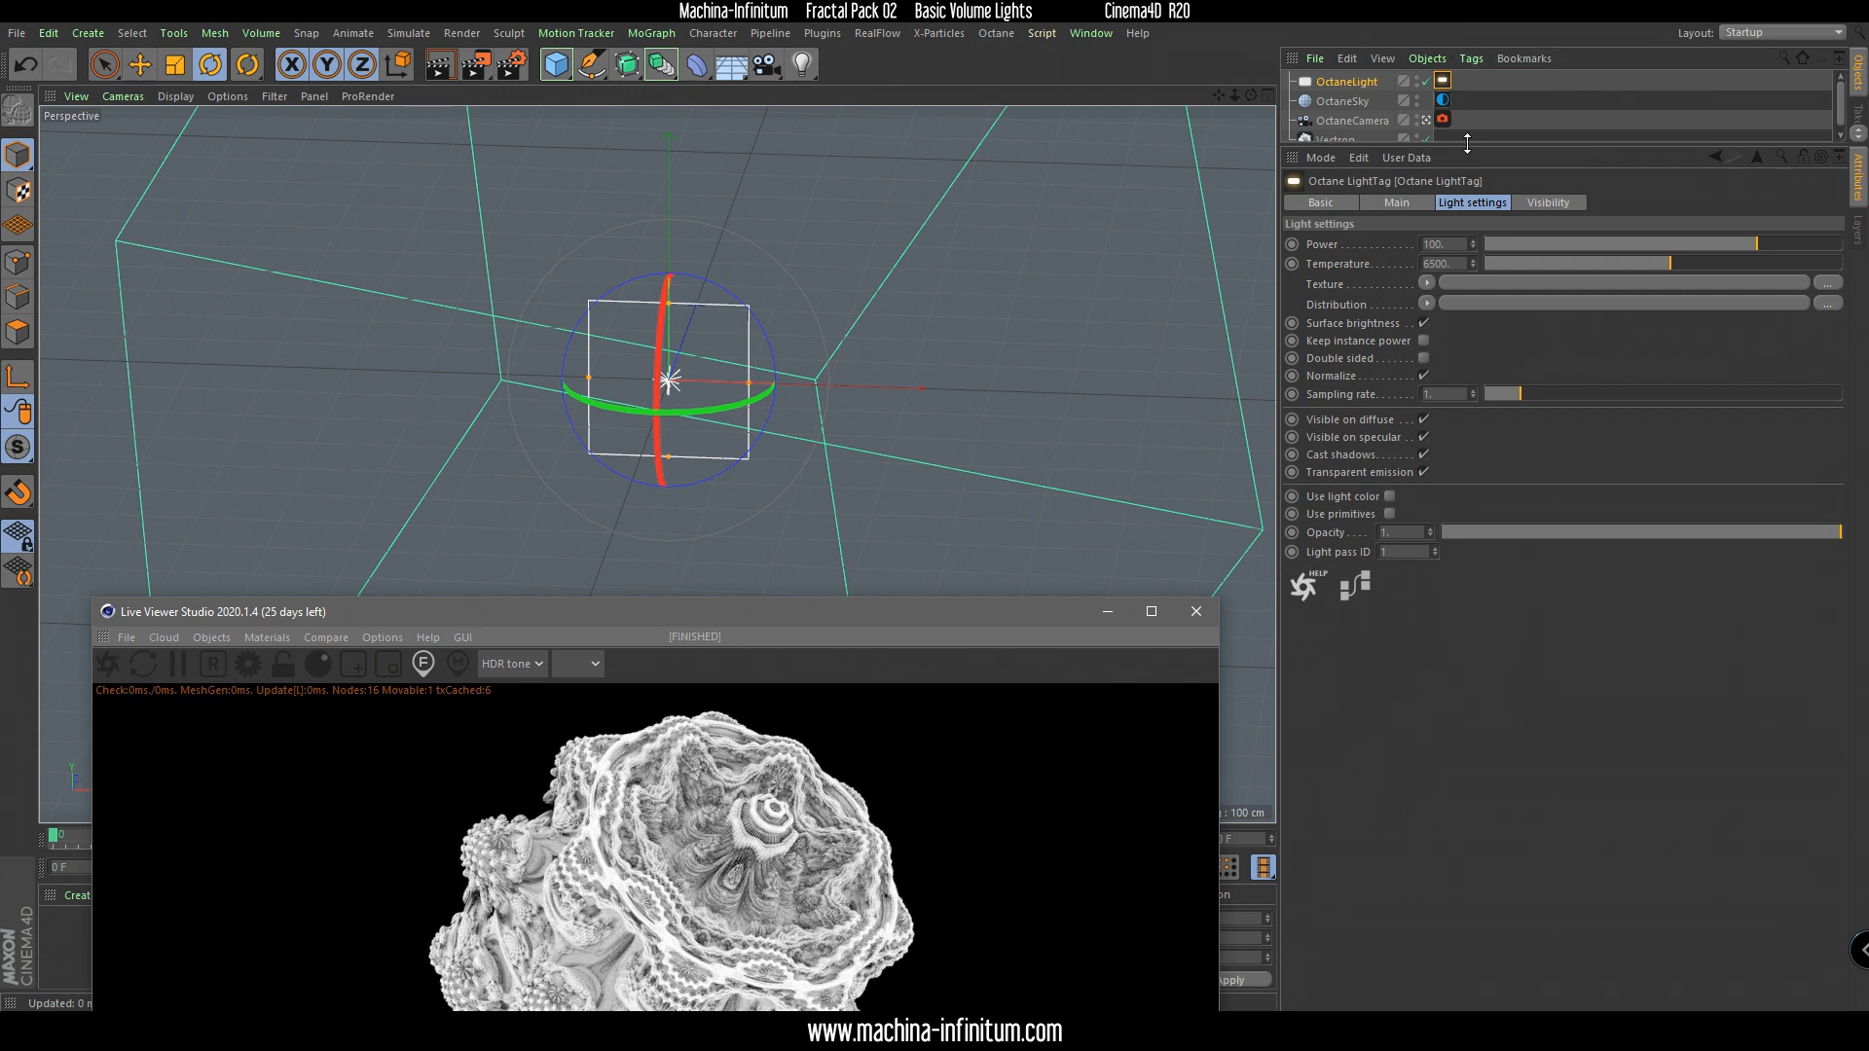
# Attach a Target tag to the area light and set its target object to Vectron.
pyautogui.moveTo(1467, 143); pyautogui.dragTo(1467, 289)
pyautogui.click(1347, 80)
pyautogui.rightClick(1347, 80)
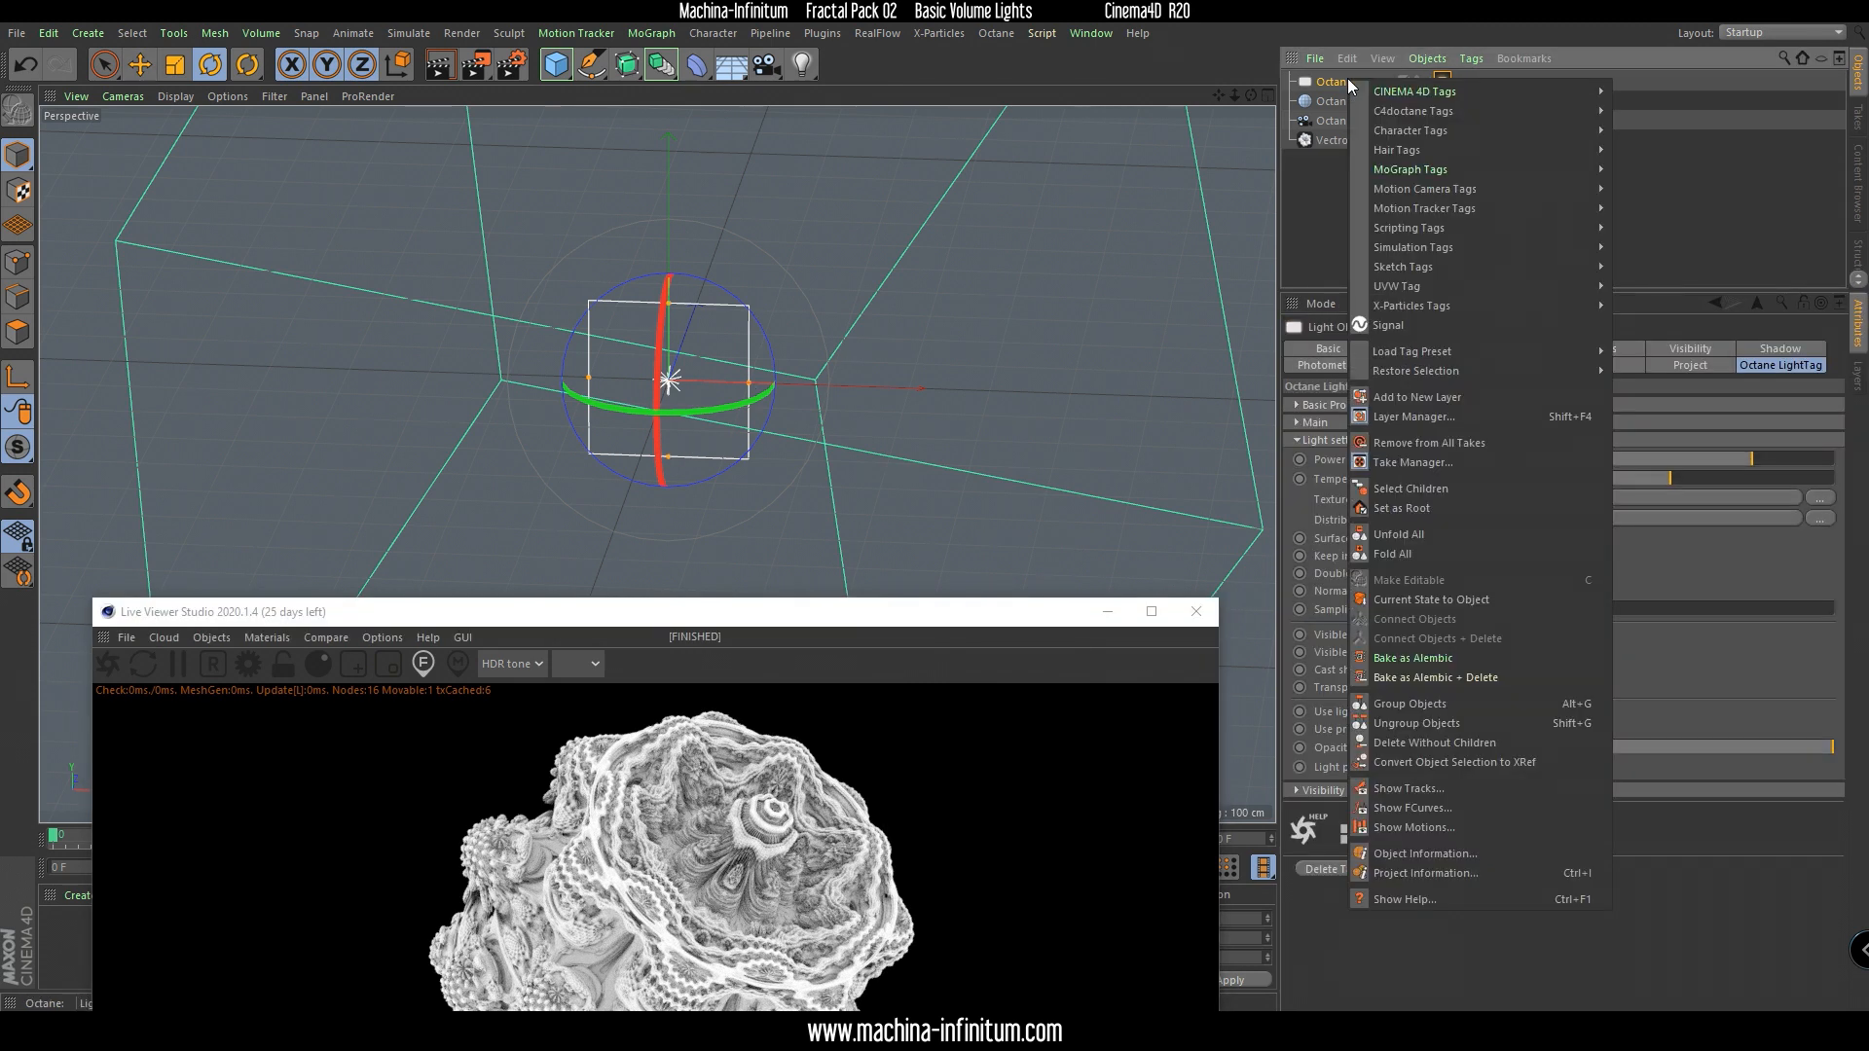
pyautogui.moveTo(1394, 91)
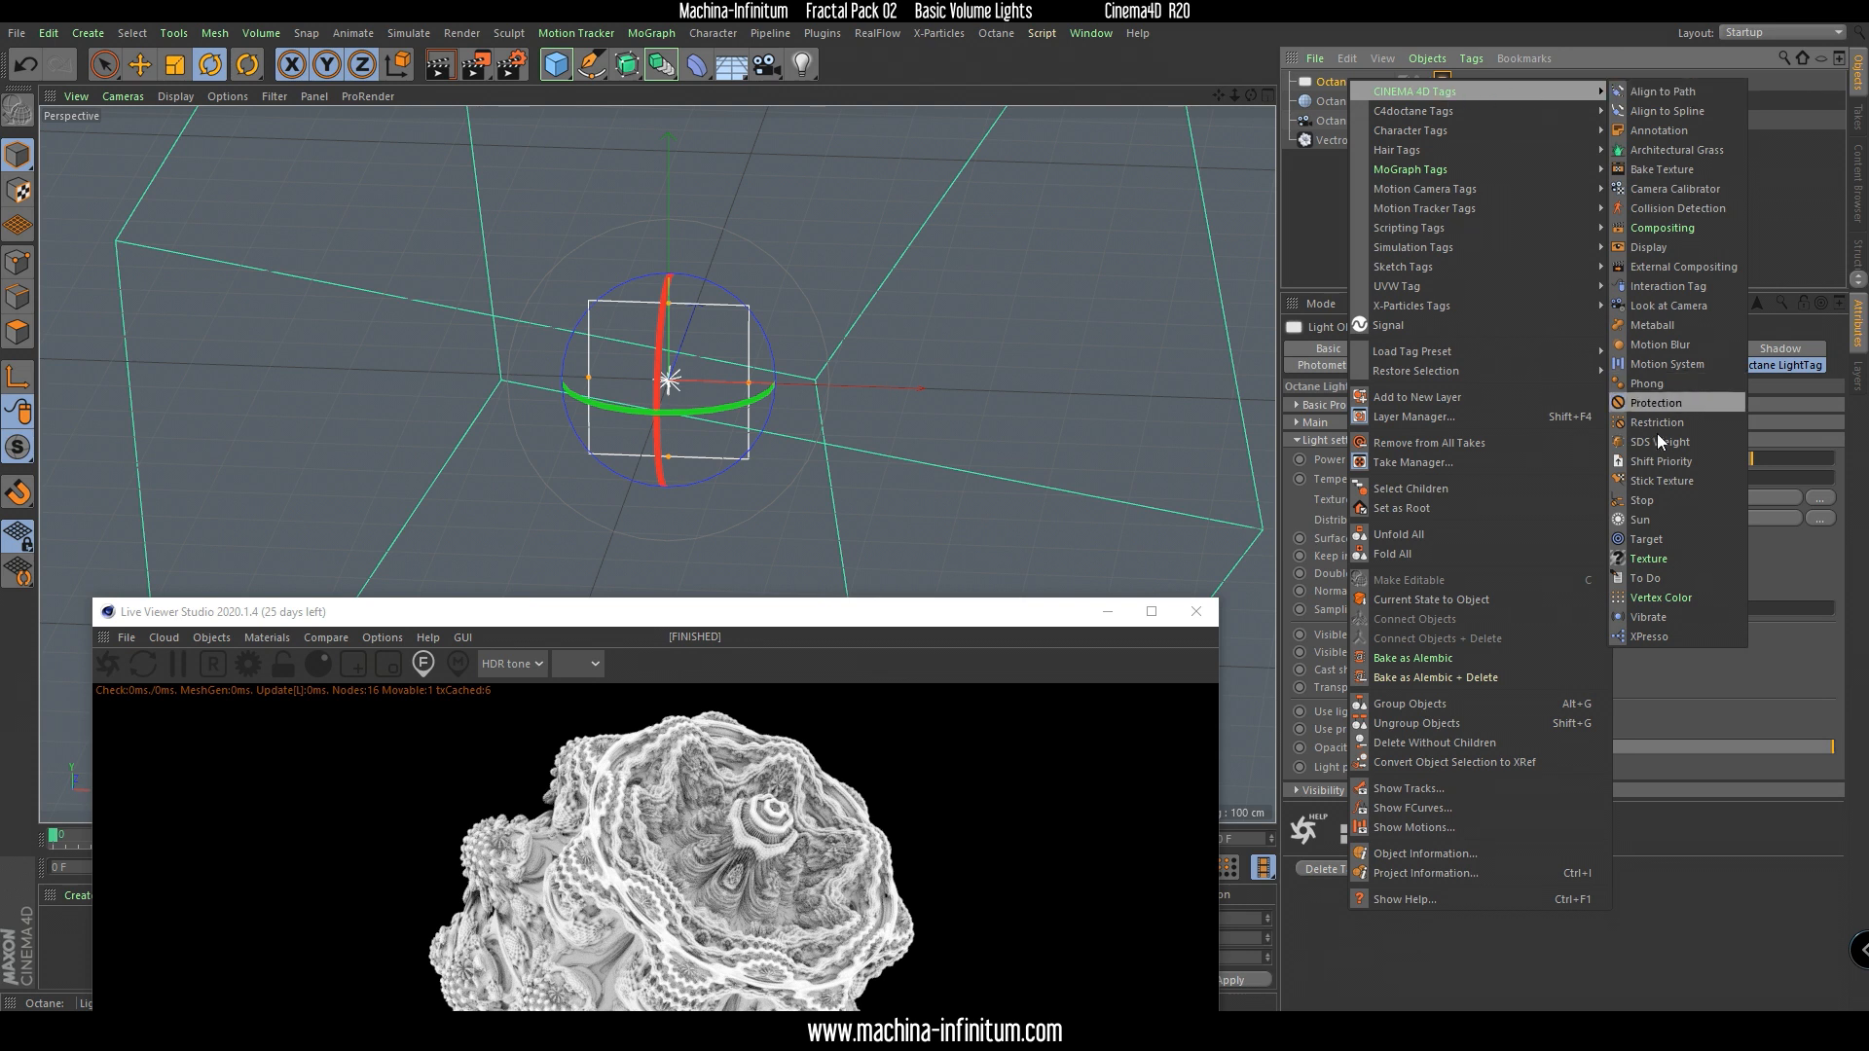
pyautogui.click(1655, 540)
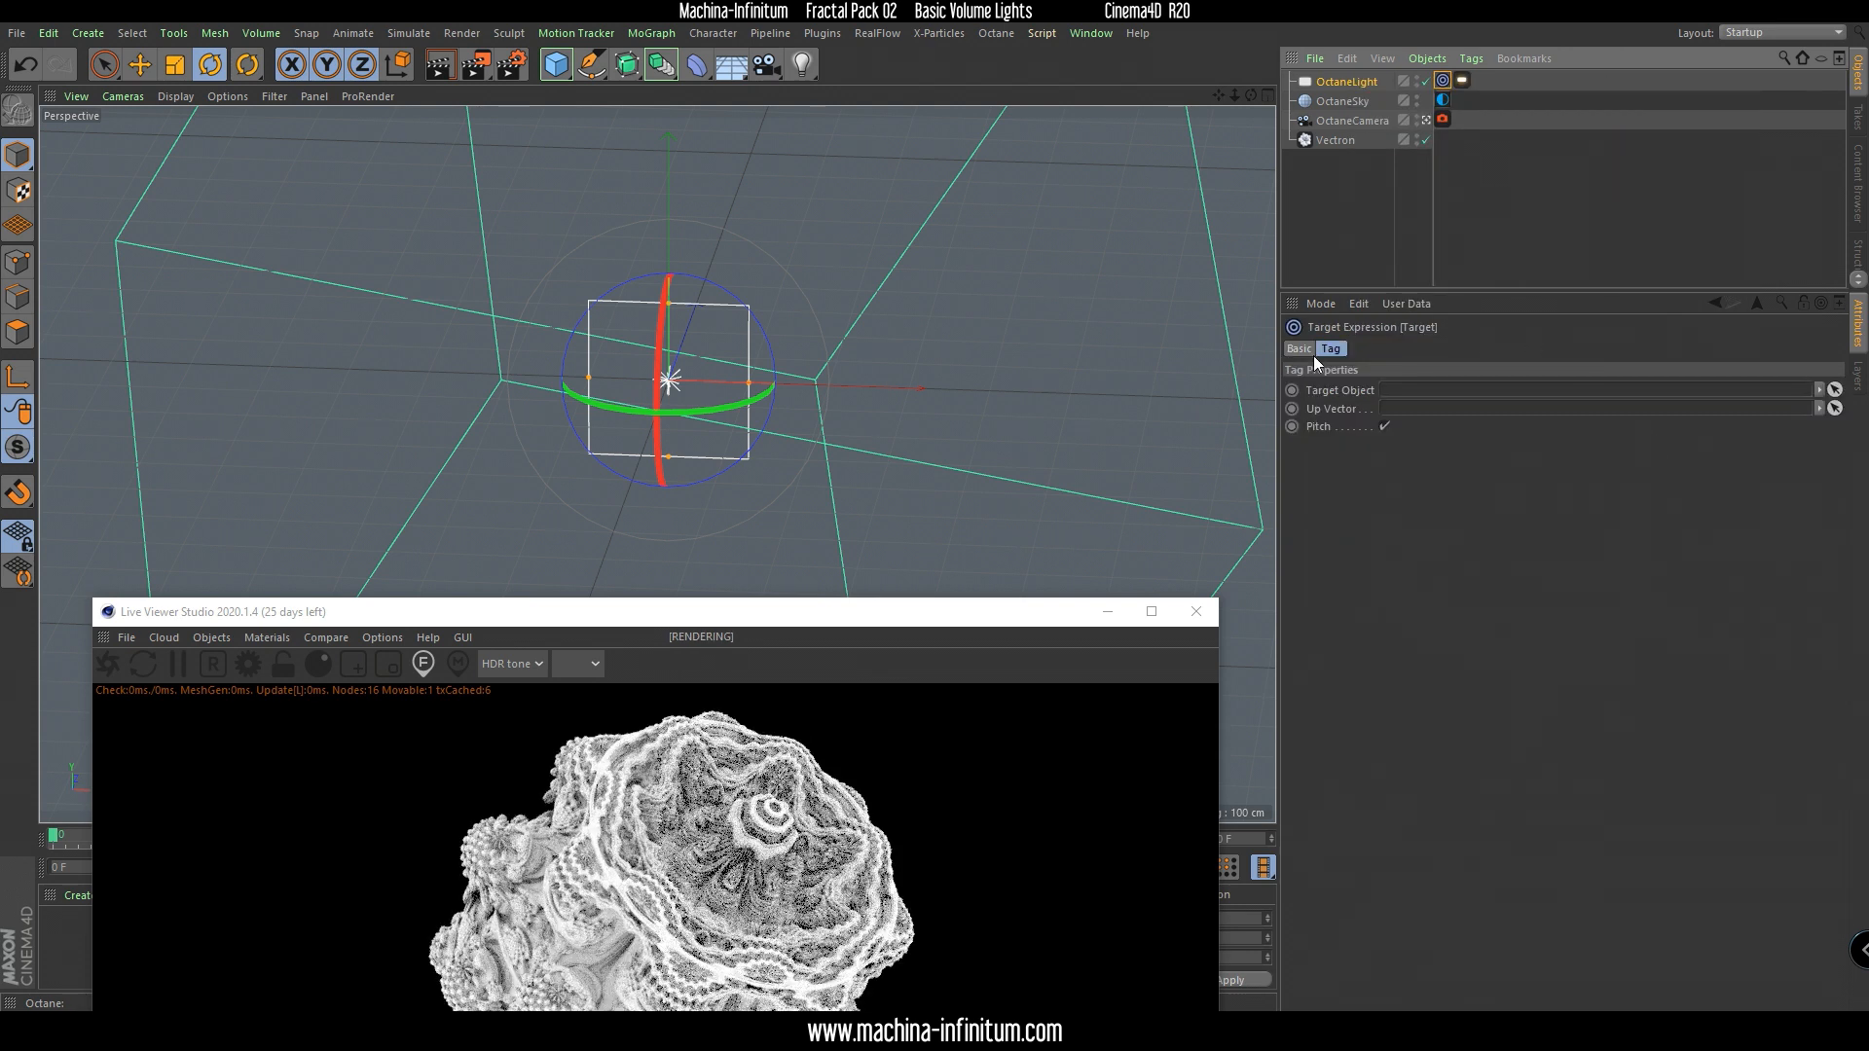
pyautogui.click(1834, 390)
pyautogui.click(1332, 140)
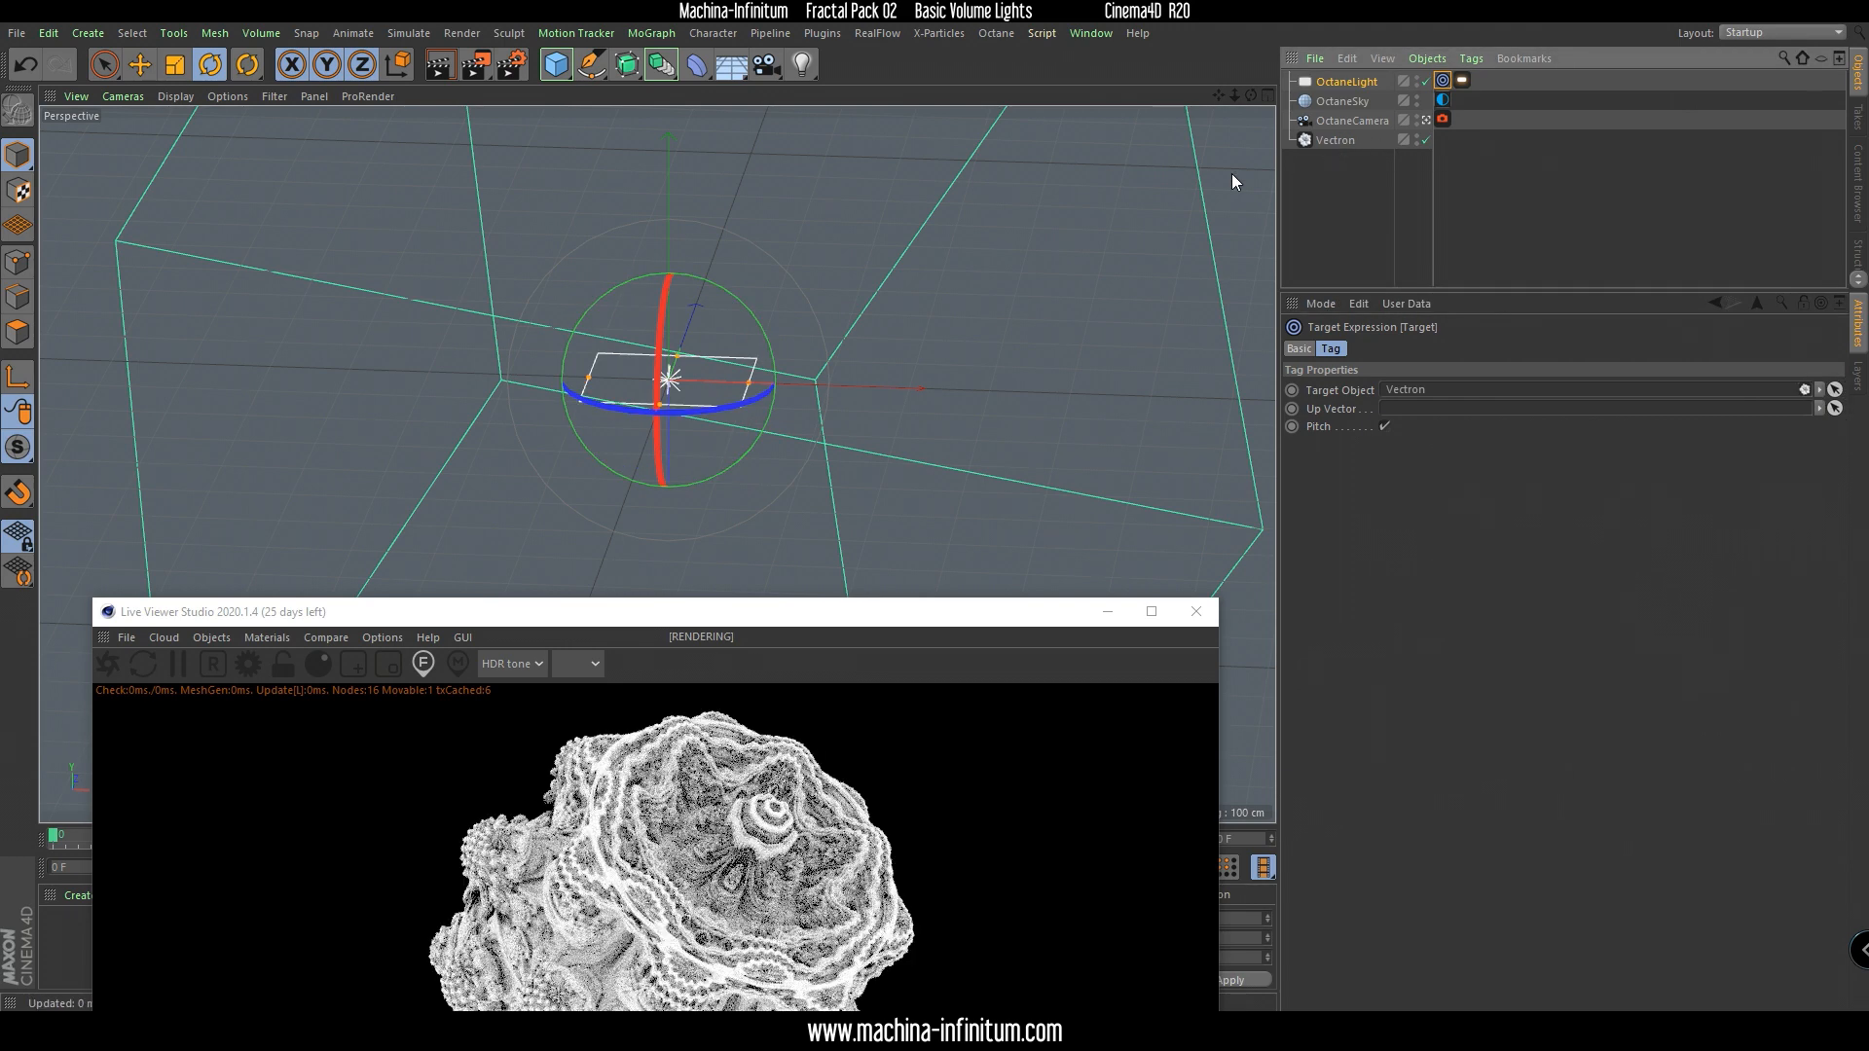
# Move the area light up and out beside the fractal, to about X 969, Y 464, Z -701 cm.
pyautogui.click(139, 64)
pyautogui.moveTo(826, 393); pyautogui.dragTo(1251, 436)
pyautogui.moveTo(1073, 231); pyautogui.dragTo(1088, 117)
pyautogui.moveTo(921, 325); pyautogui.dragTo(1290, 285)
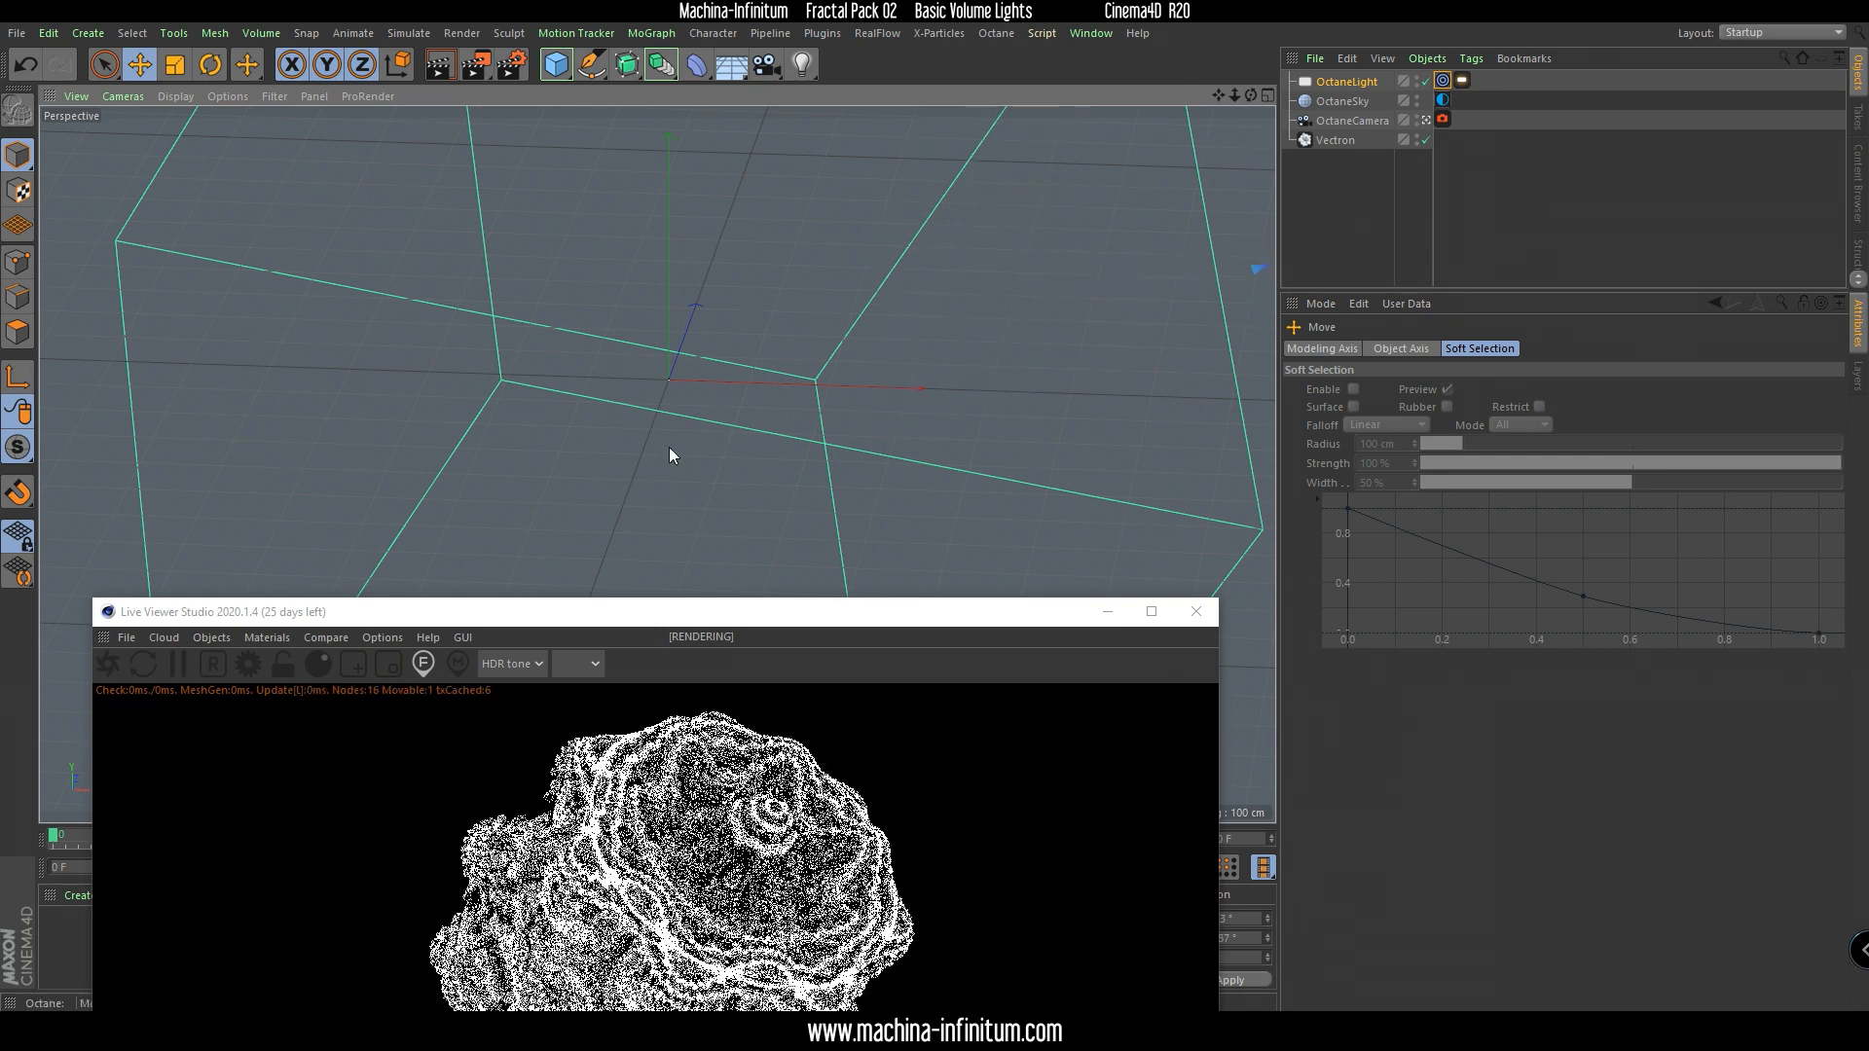
# Duplicate the targeted area light.
pyautogui.click(1341, 88)
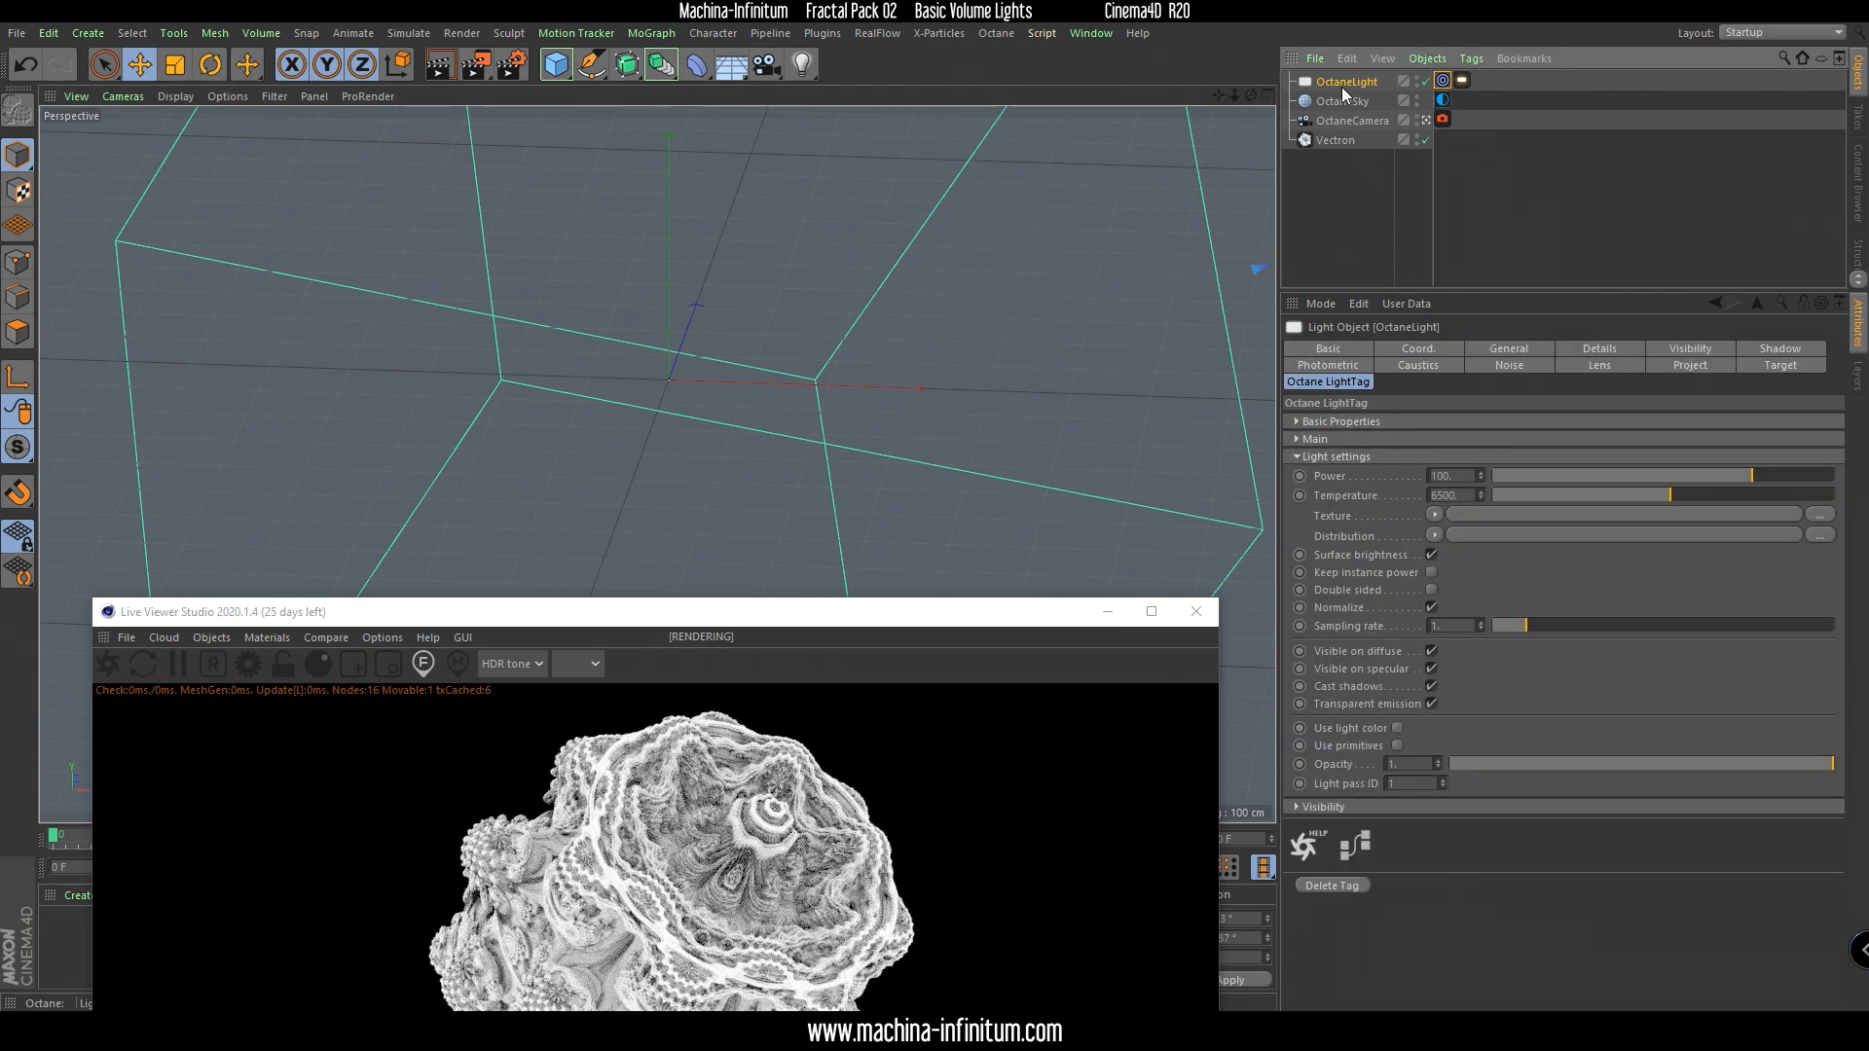
pyautogui.hotkey('ctrl', 'c')
pyautogui.hotkey('ctrl', 'v')
# Show all four views and change the Right view to a free Perspective view.
pyautogui.middleClick(594, 487)
pyautogui.moveTo(570, 618); pyautogui.dragTo(1044, 170)
pyautogui.click(109, 465)
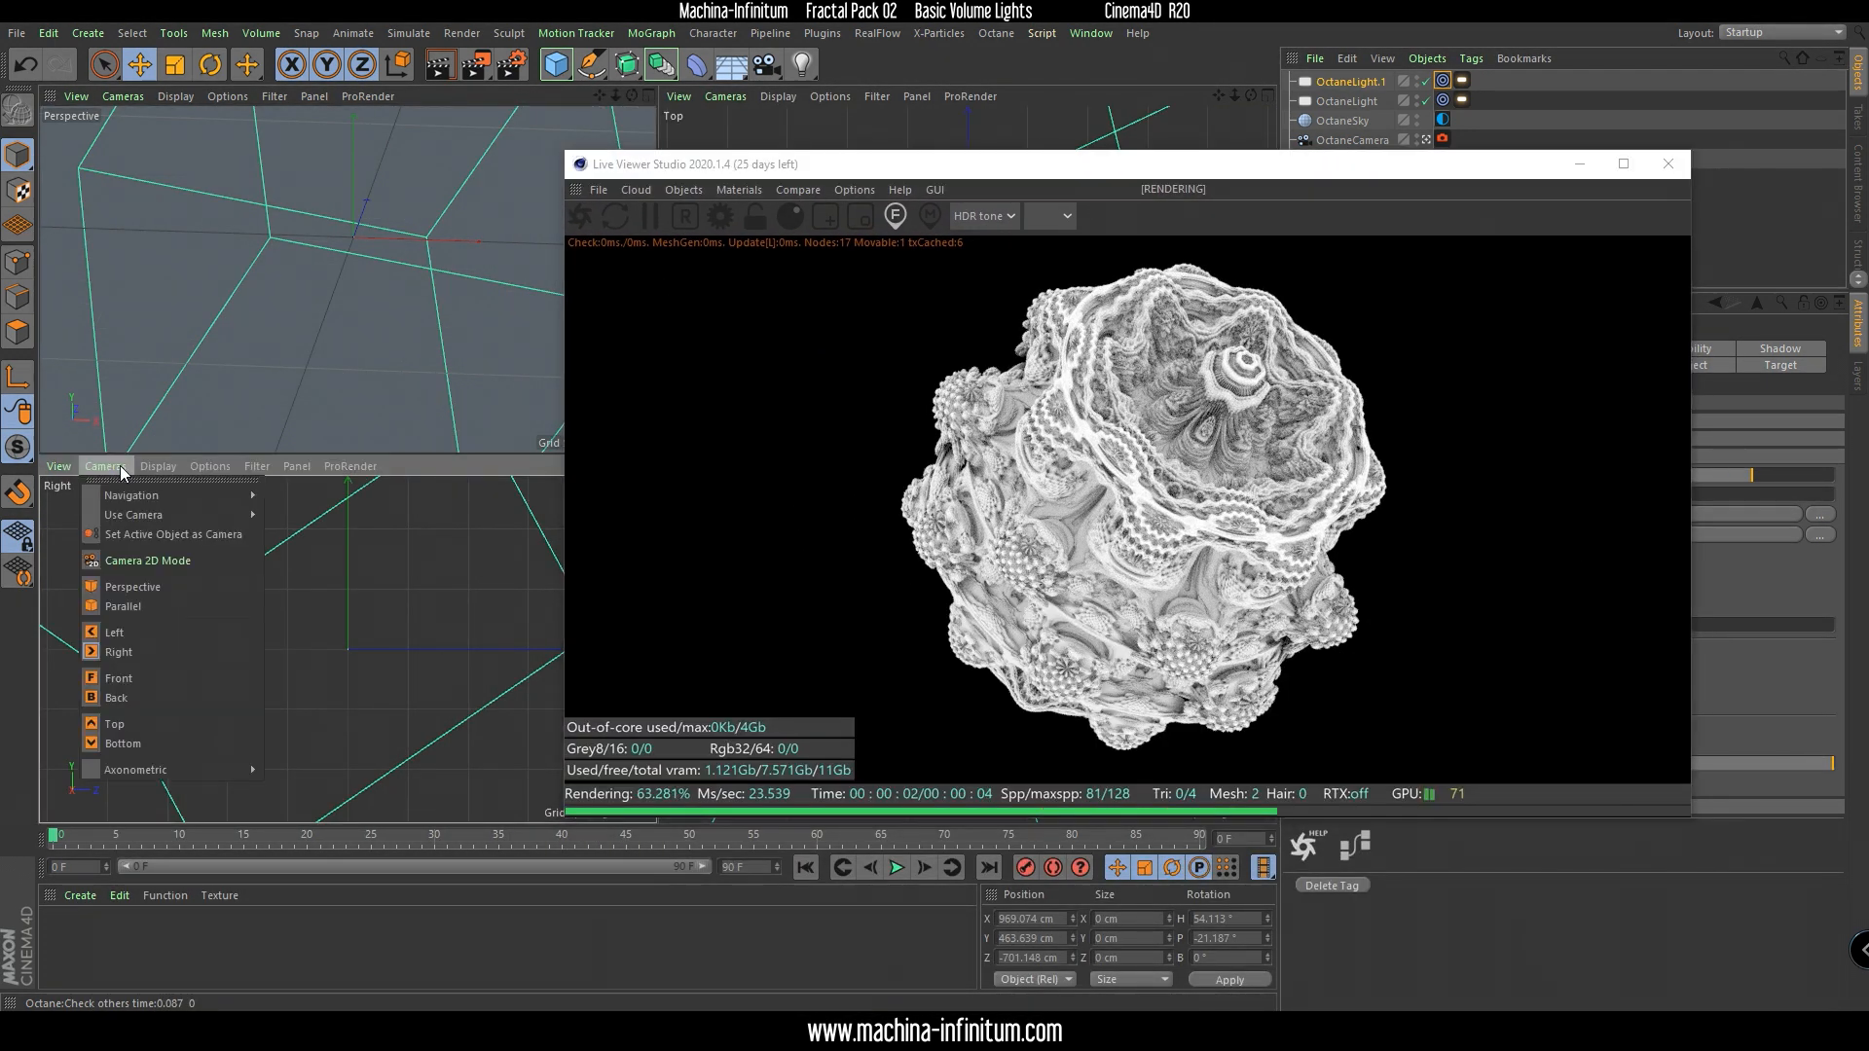
pyautogui.click(134, 586)
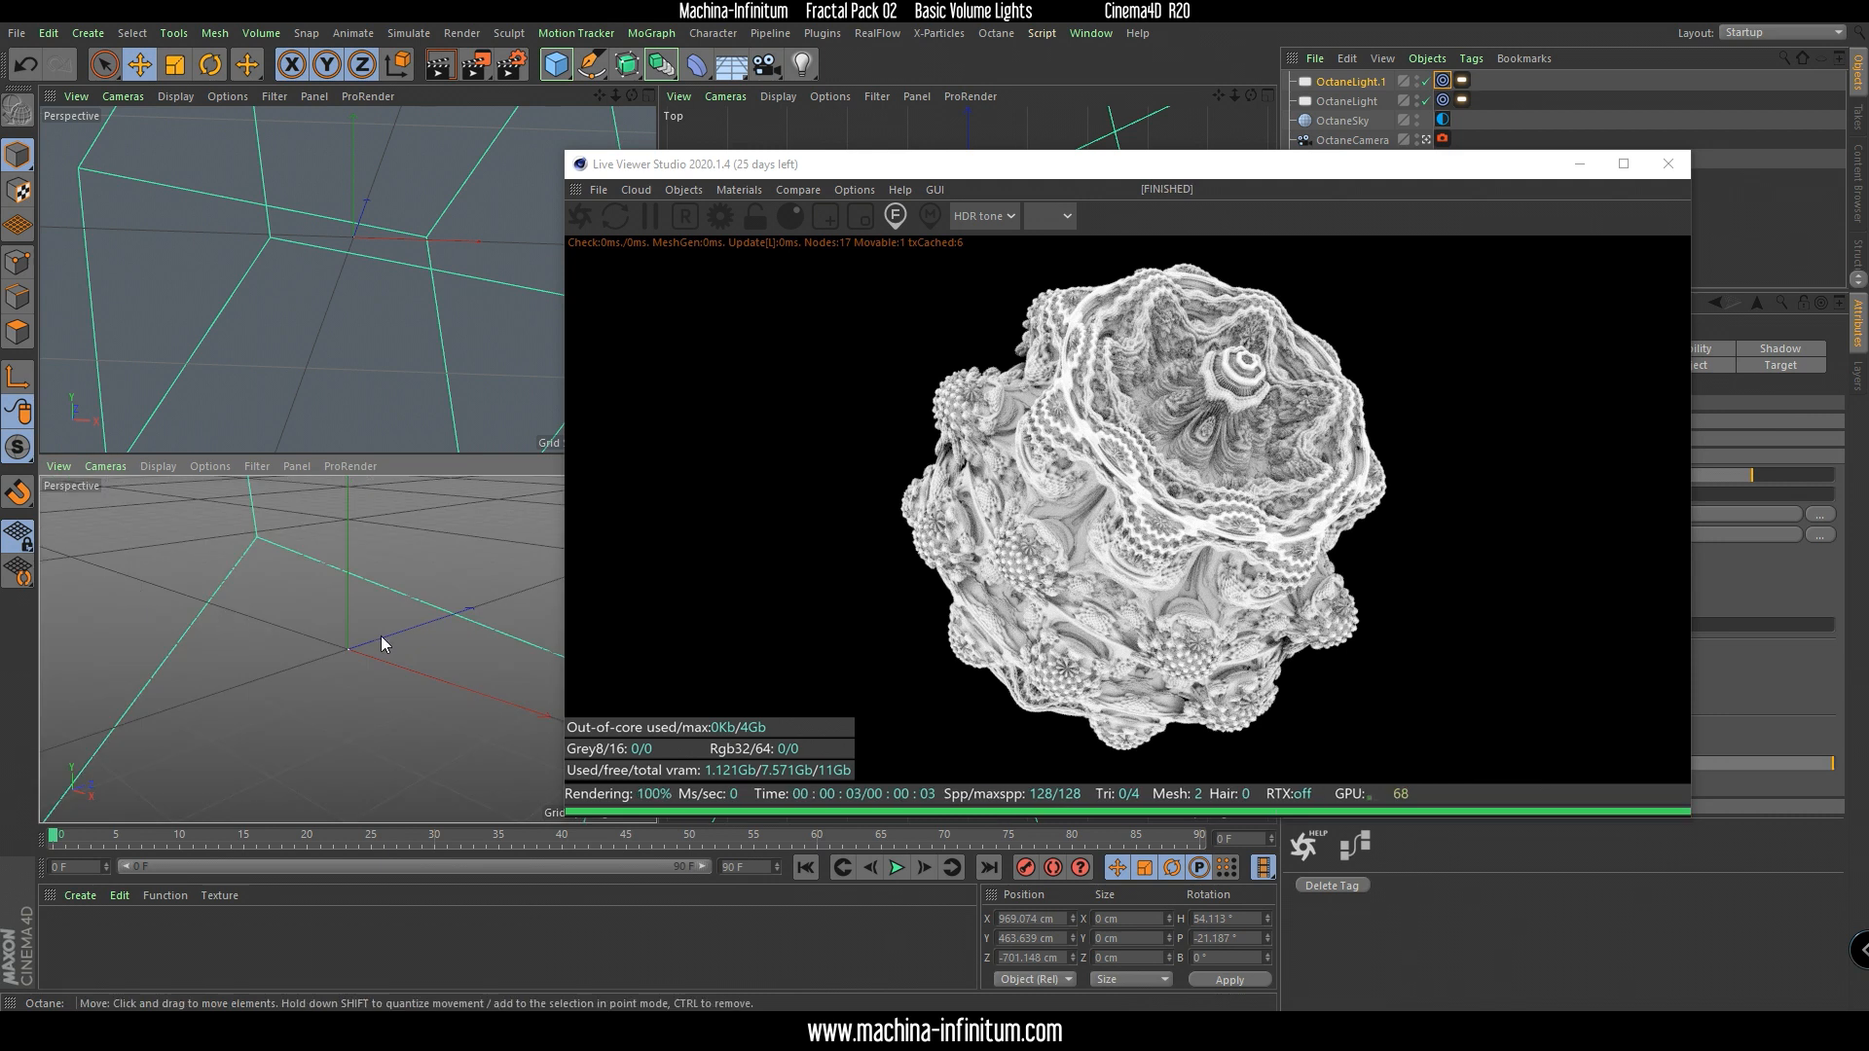
pyautogui.keyDown('alt'); pyautogui.moveTo(388, 606); pyautogui.dragTo(380, 667); pyautogui.keyUp('alt')
# Move OctaneLight.1 to the opposite side below the fractal, to about X -943, Y -1008, Z -503 cm.
pyautogui.moveTo(487, 615); pyautogui.dragTo(164, 709)
pyautogui.keyDown('alt'); pyautogui.moveTo(347, 646); pyautogui.dragTo(213, 563); pyautogui.keyUp('alt')
pyautogui.keyDown('alt'); pyautogui.moveTo(214, 564); pyautogui.dragTo(276, 636, button='middle'); pyautogui.keyUp('alt')
pyautogui.middleClick(335, 597)
pyautogui.moveTo(841, 165); pyautogui.dragTo(1306, 212)
pyautogui.keyDown('alt'); pyautogui.moveTo(590, 386); pyautogui.dragTo(577, 541); pyautogui.keyUp('alt')
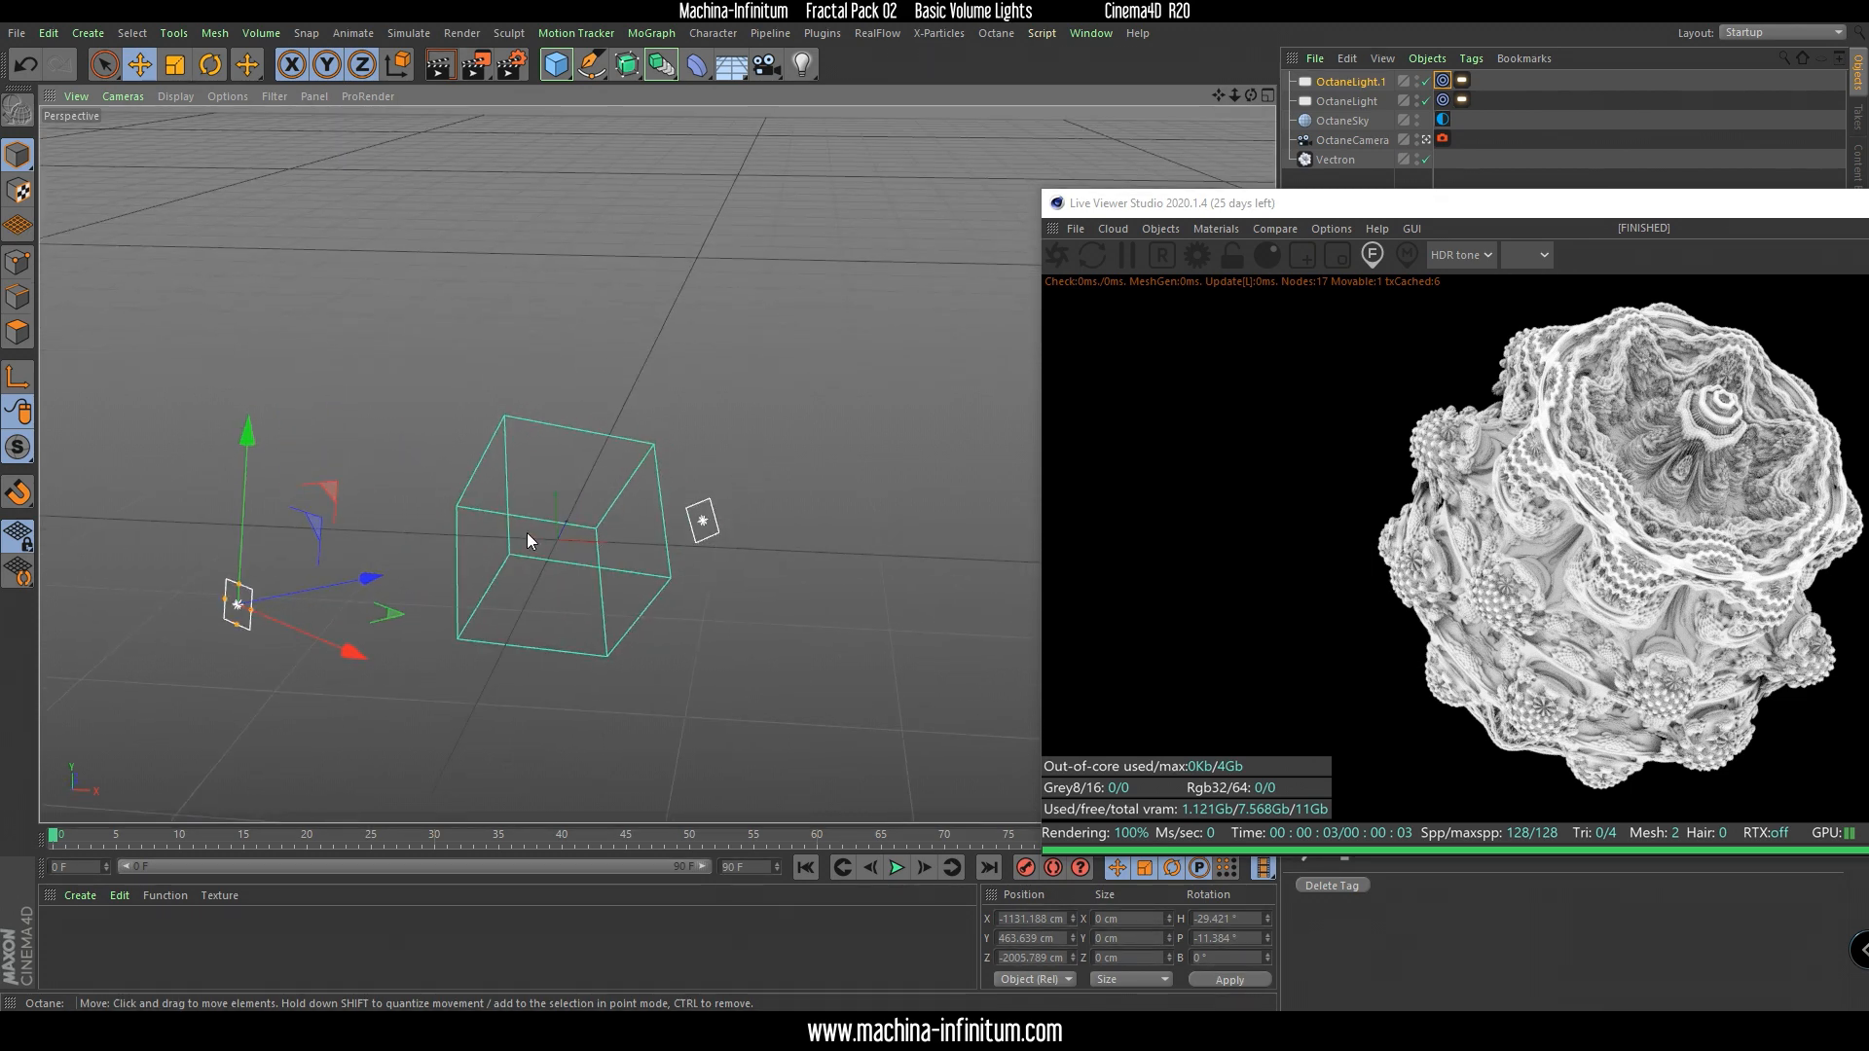
pyautogui.moveTo(243, 442); pyautogui.dragTo(251, 575)
pyautogui.moveTo(353, 664); pyautogui.dragTo(516, 568)
pyautogui.moveTo(519, 677); pyautogui.dragTo(412, 638)
pyautogui.moveTo(278, 443); pyautogui.dragTo(290, 615)
pyautogui.moveTo(434, 638); pyautogui.dragTo(545, 589)
# Switch the live render's kernel to direct lighting (DL).
pyautogui.moveTo(1368, 211); pyautogui.dragTo(419, 135)
pyautogui.click(588, 182)
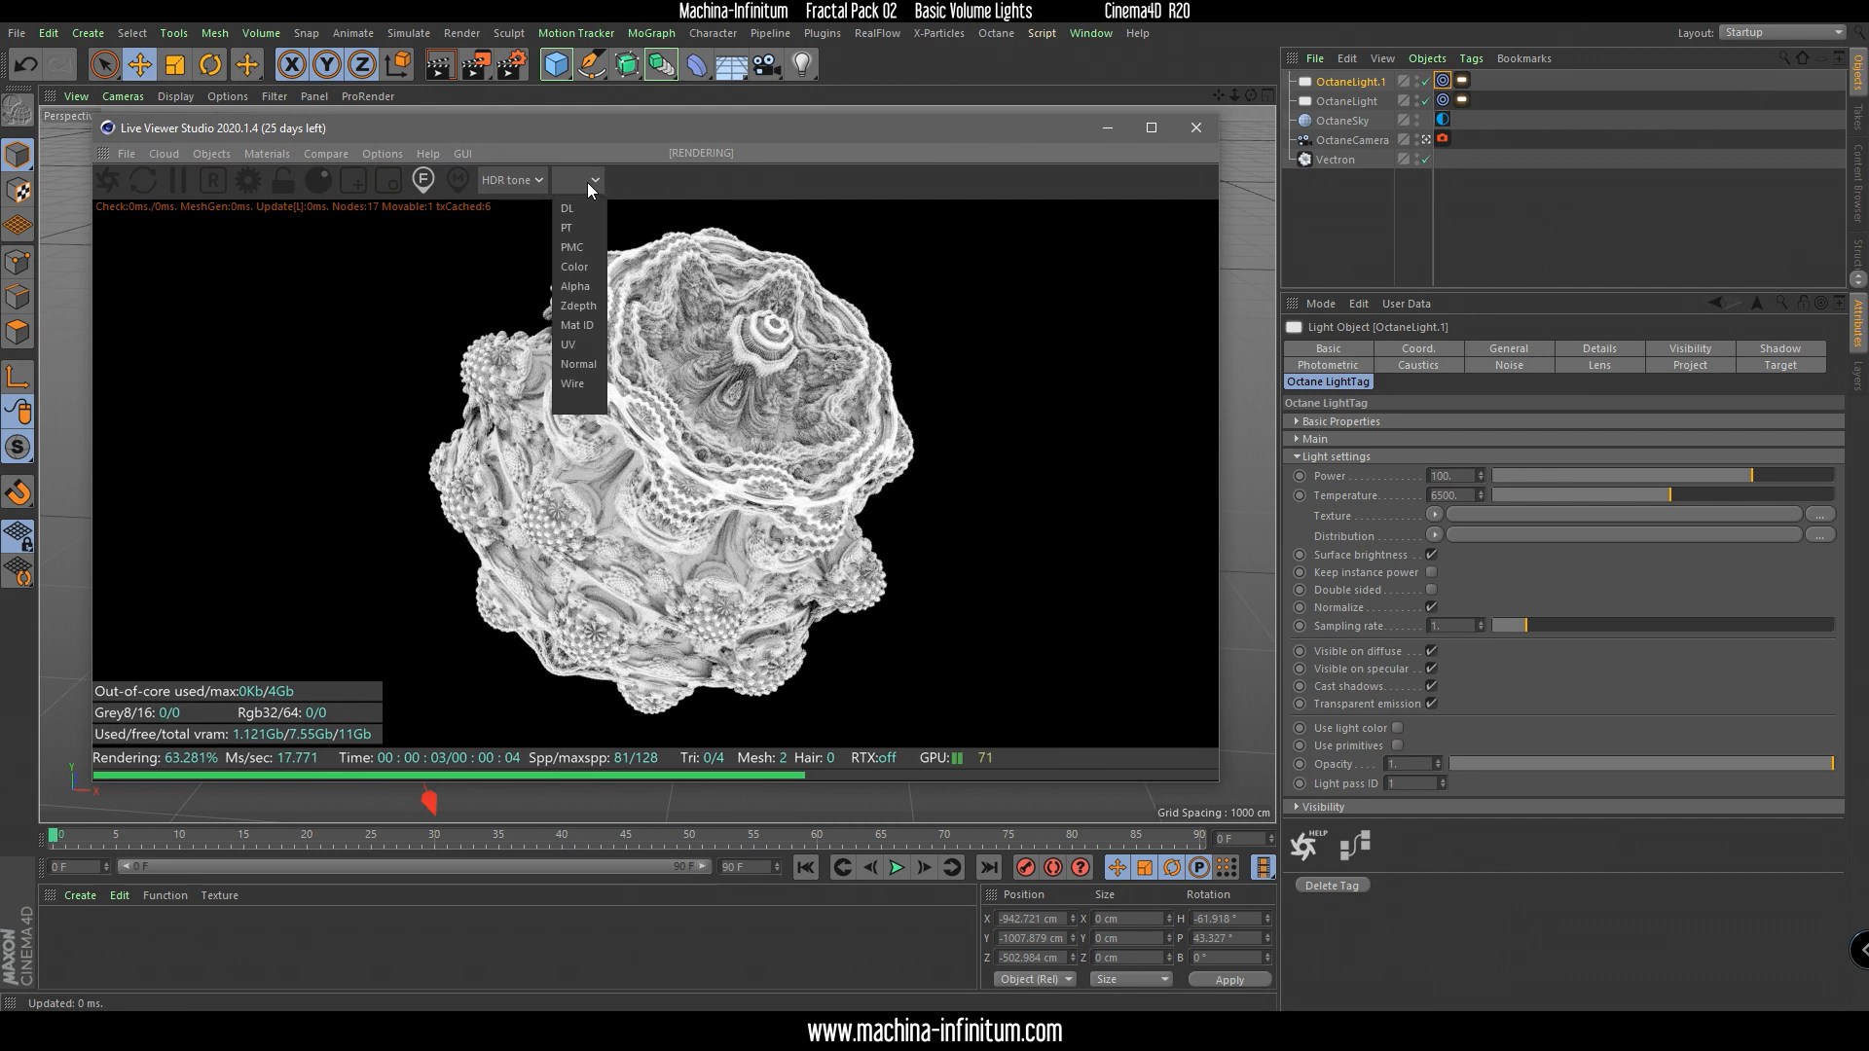
pyautogui.click(571, 209)
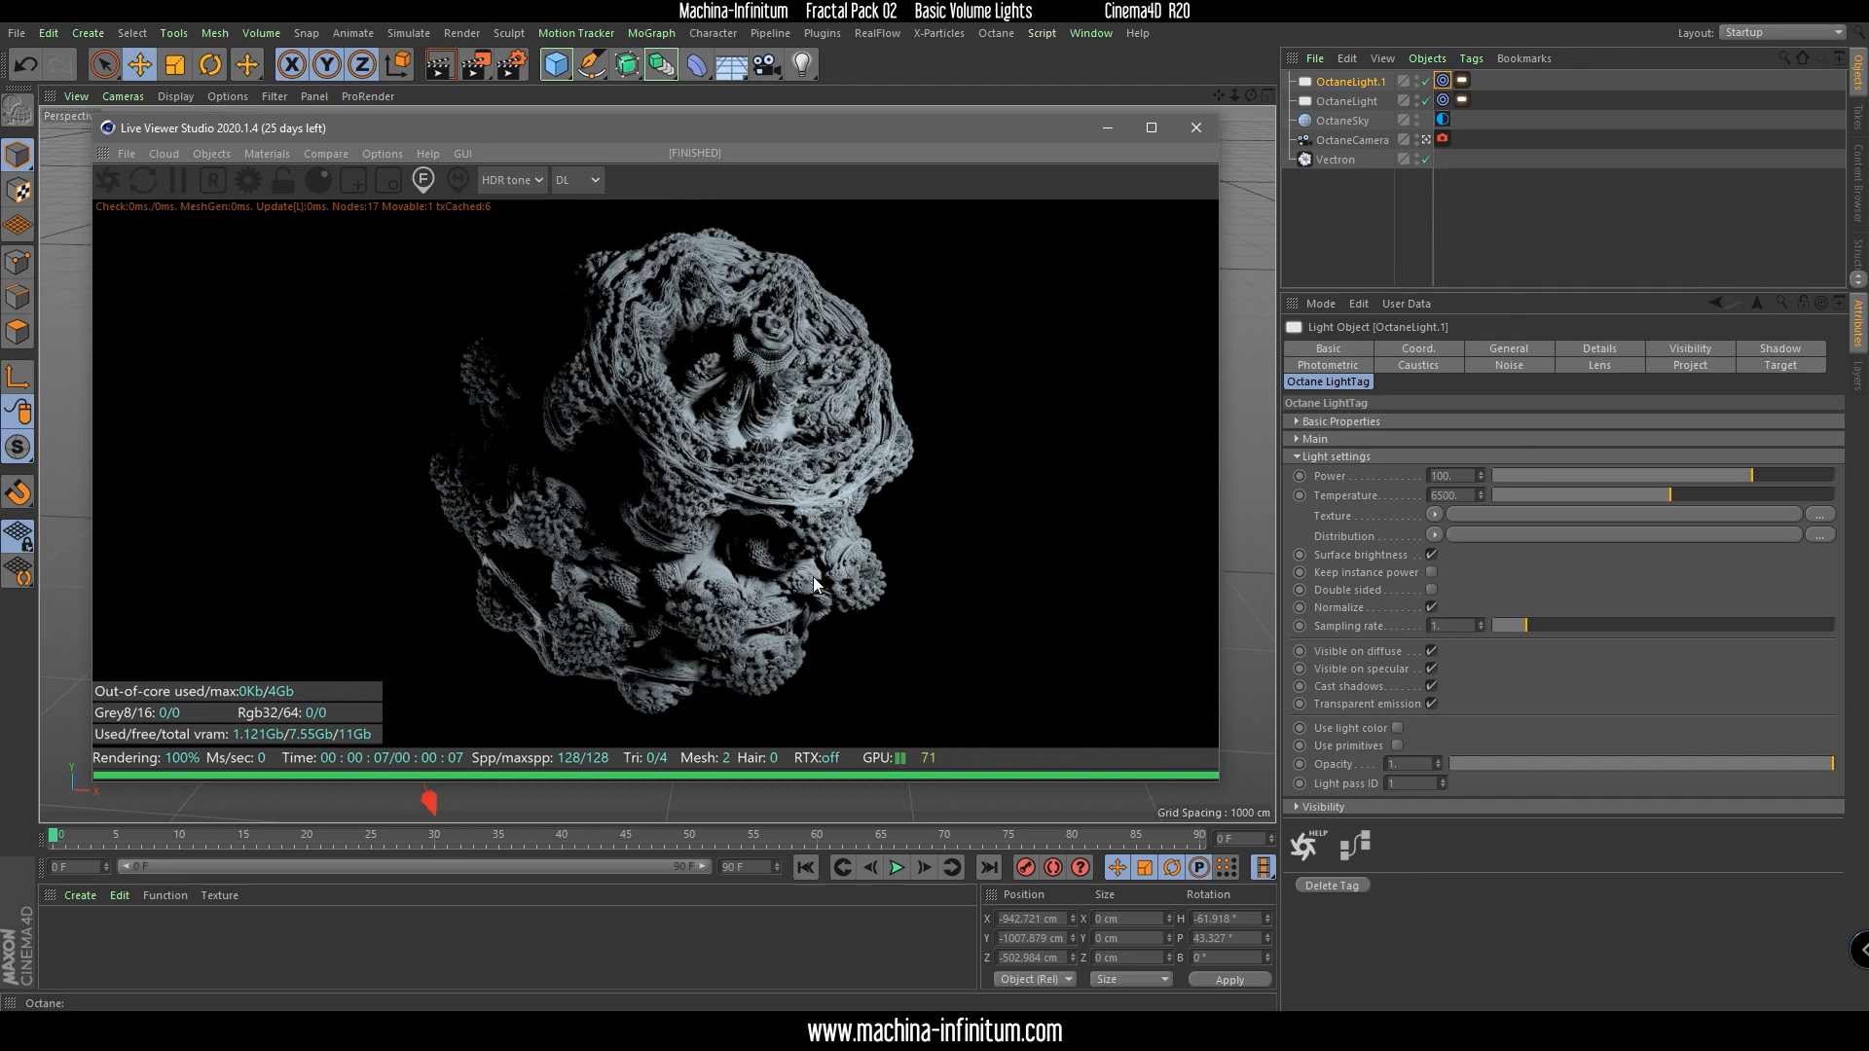
# Warm OctaneLight.1 to a temperature of about 3433 and cool OctaneLight to about 9660.
pyautogui.moveTo(1672, 495); pyautogui.dragTo(1579, 495)
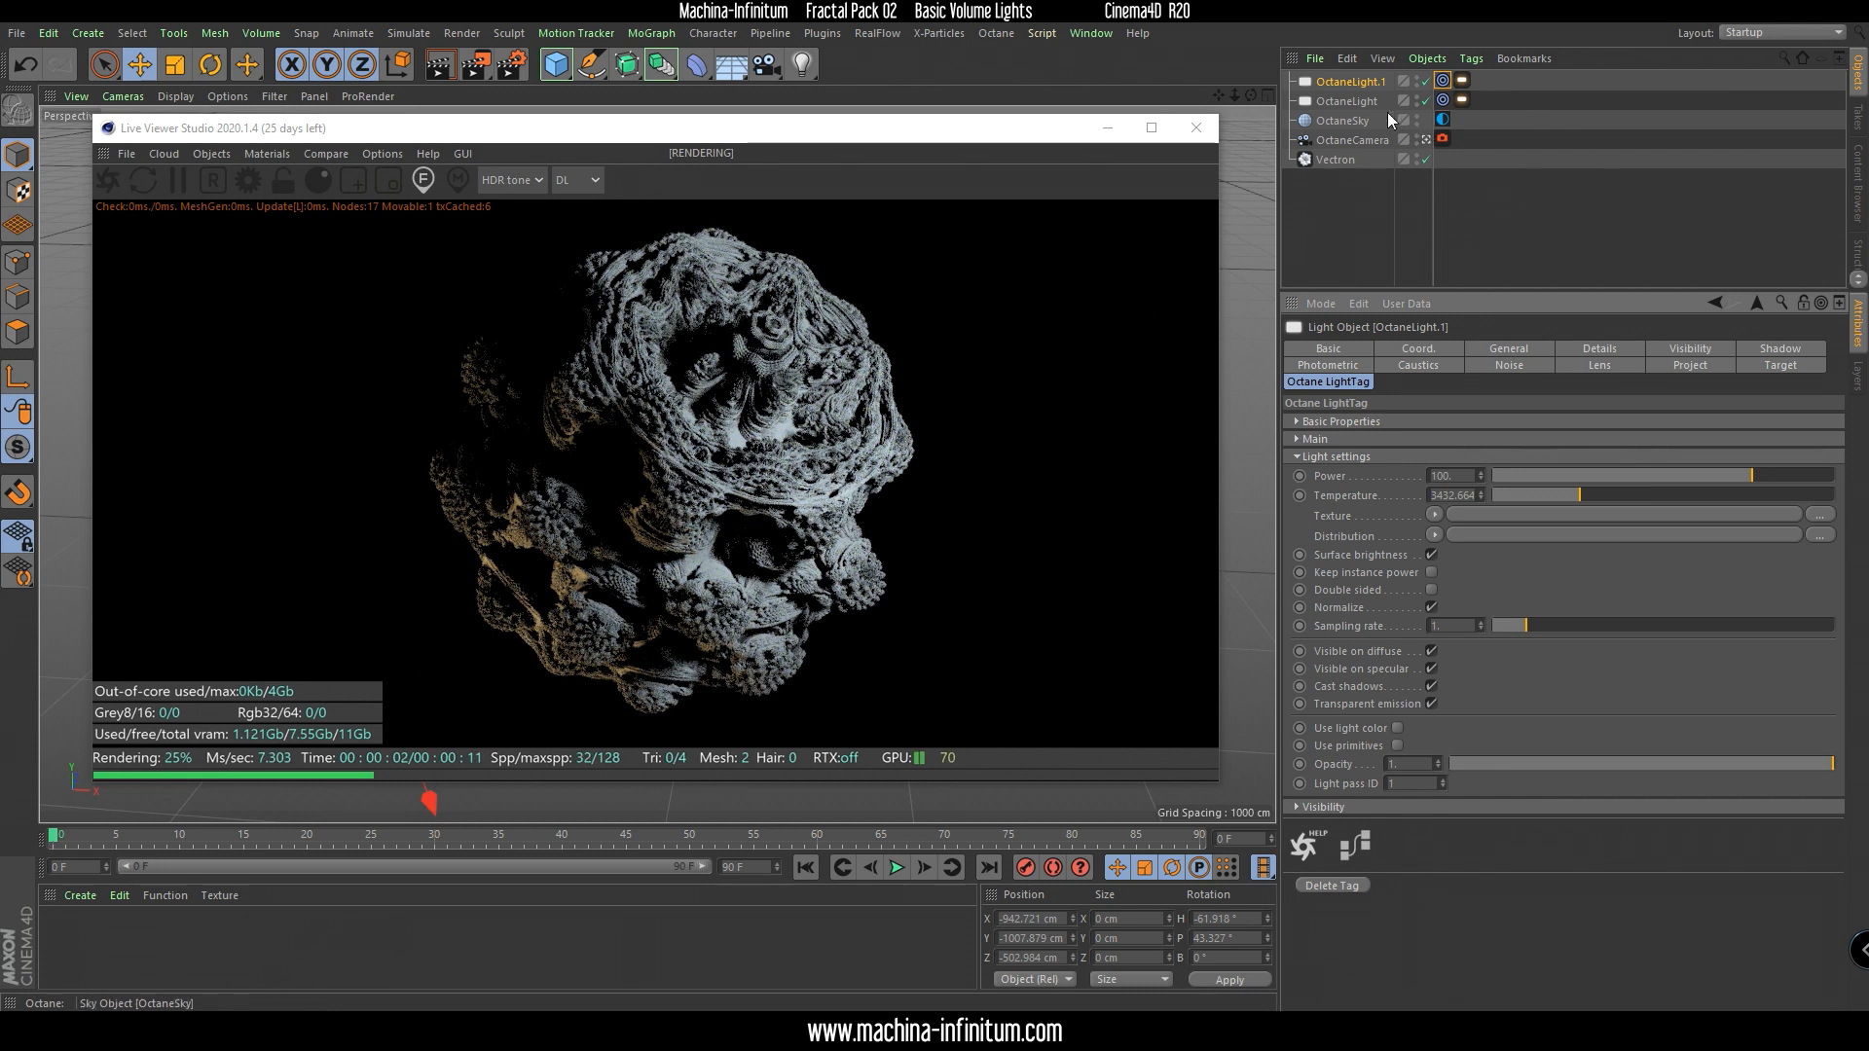
pyautogui.click(1361, 98)
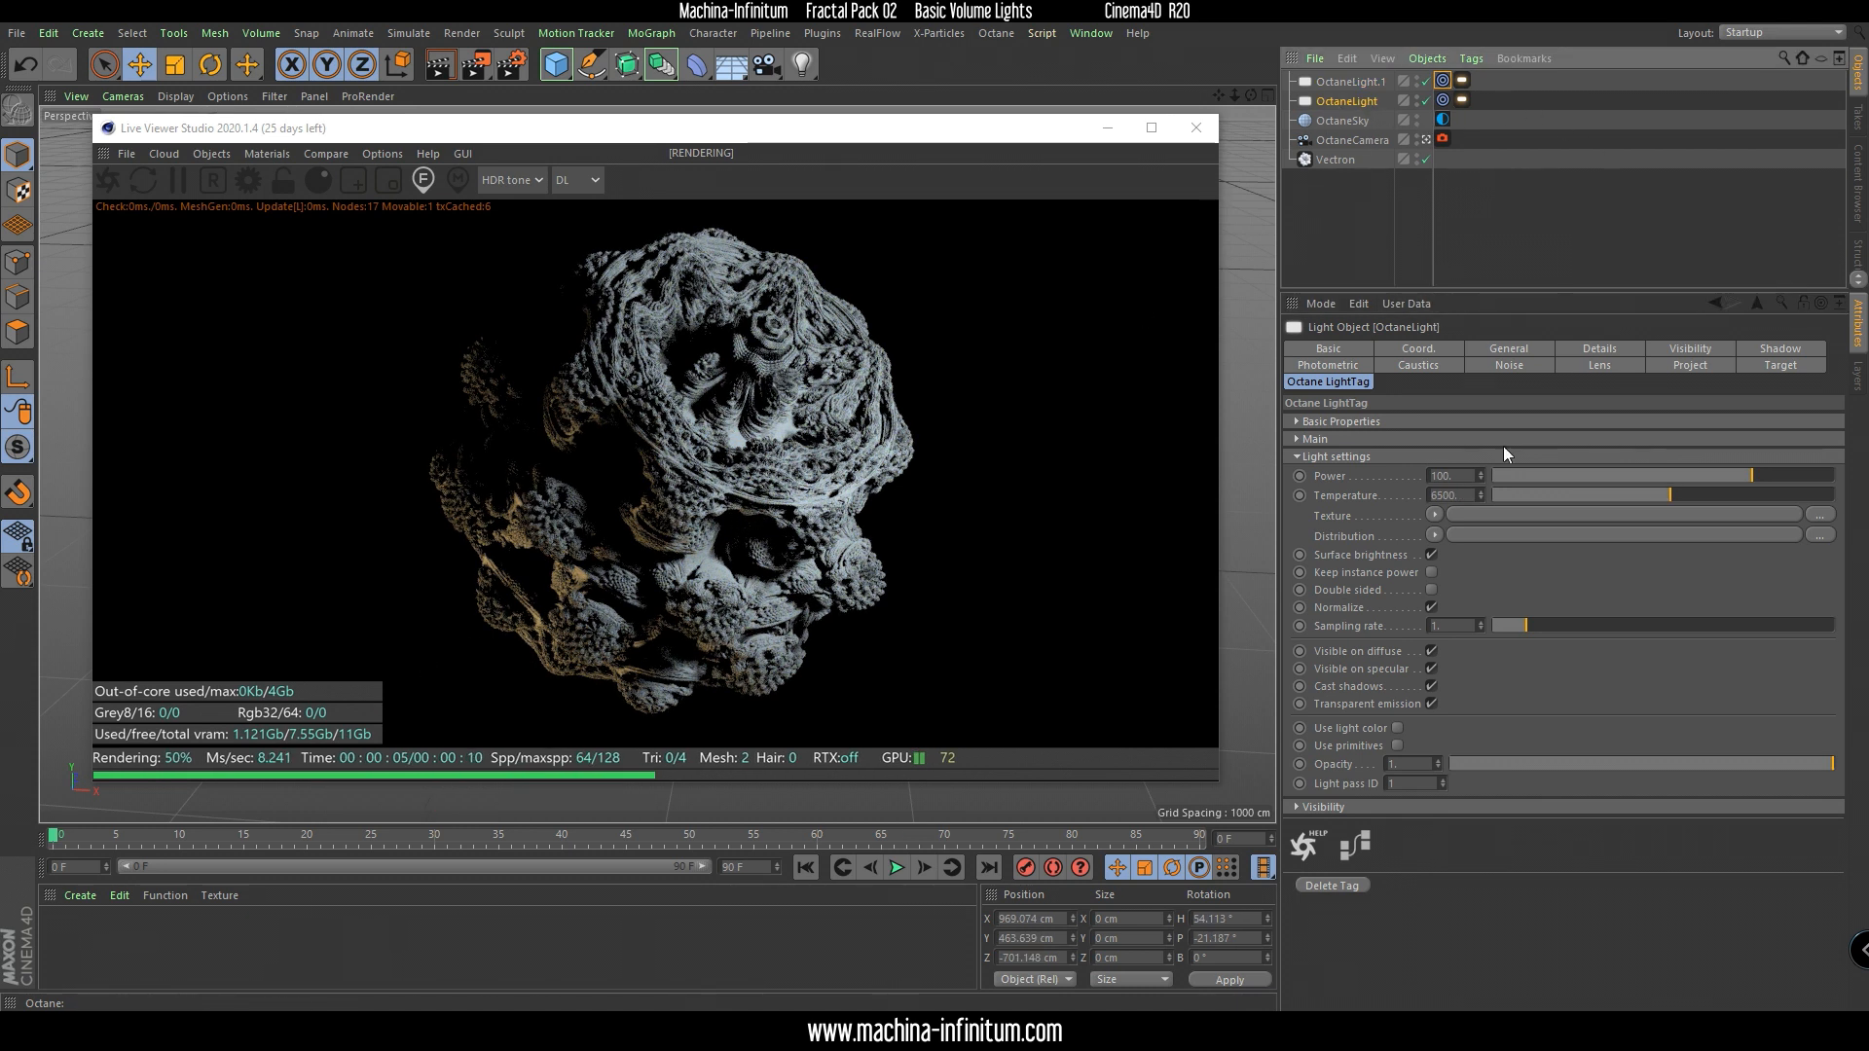
pyautogui.moveTo(1668, 495); pyautogui.dragTo(1764, 502)
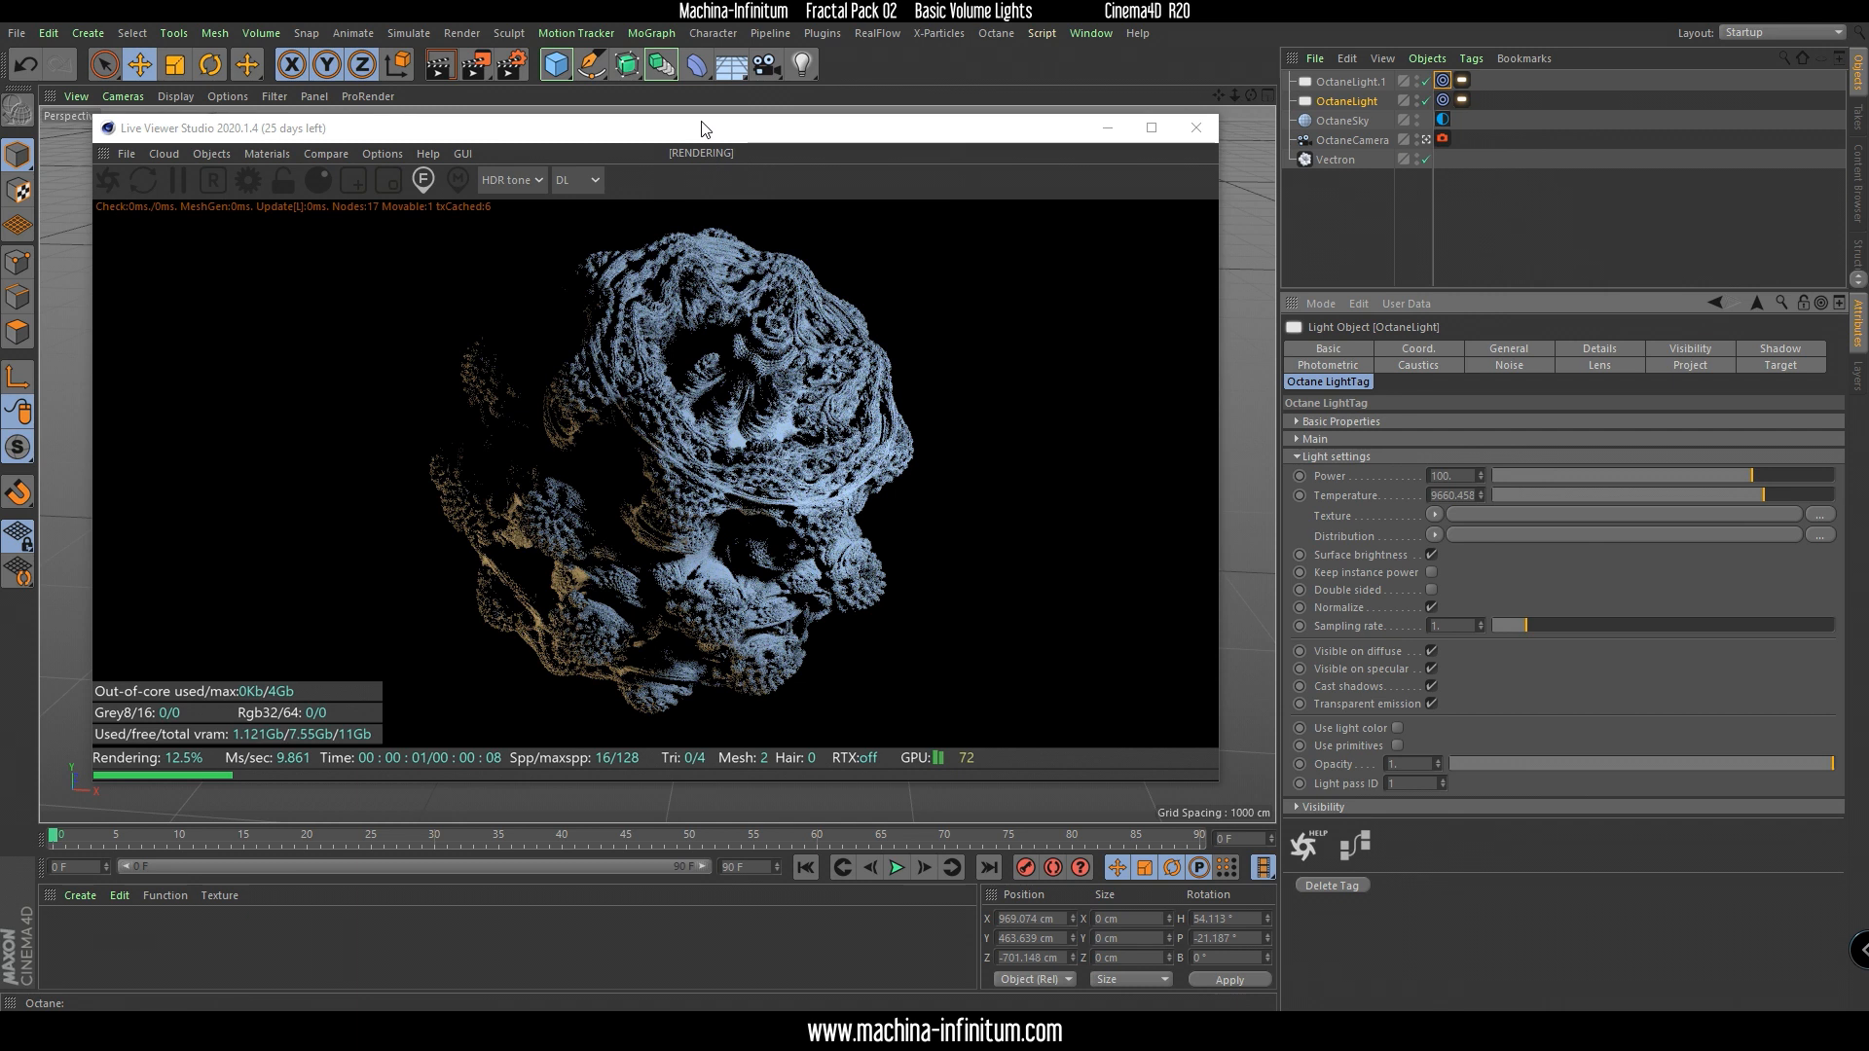
# Duplicate OctaneLight.1 and move the copy behind and below the fractal, to about X -21, Y -523, Z 1403 cm.
pyautogui.moveTo(689, 130); pyautogui.dragTo(821, 706)
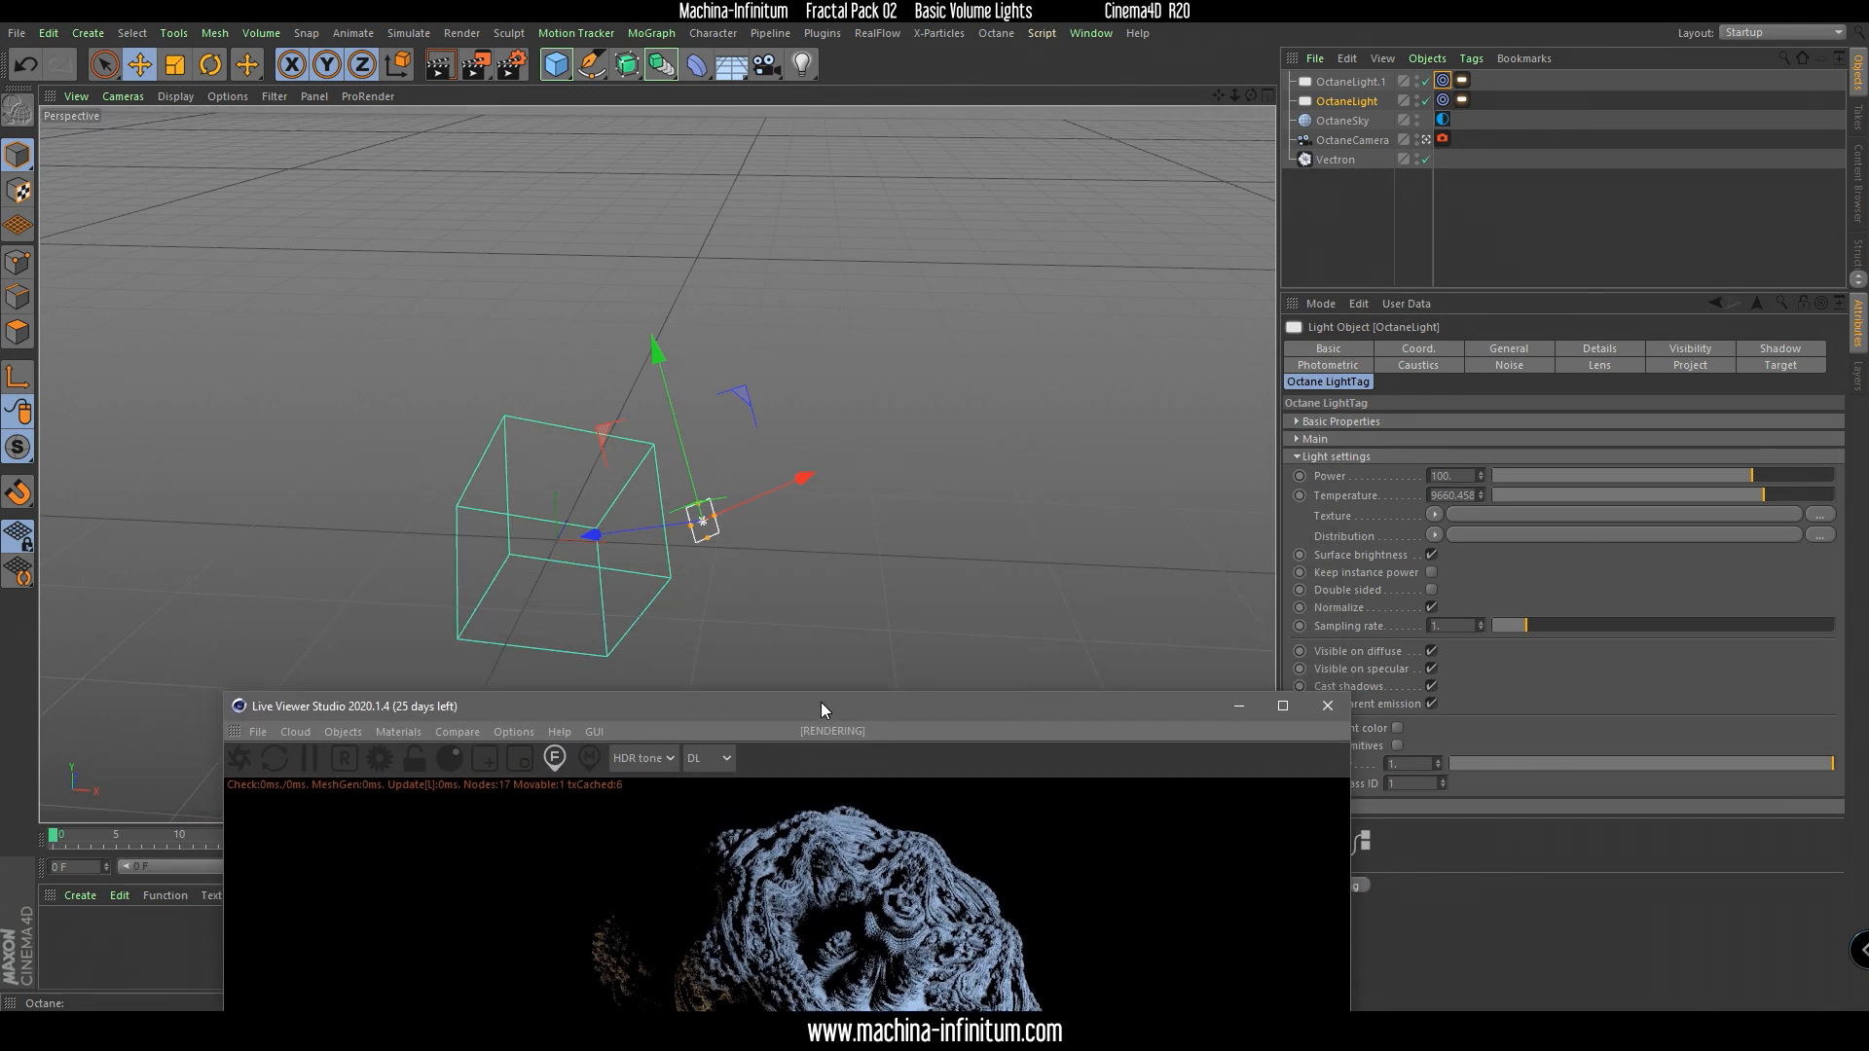
pyautogui.click(1347, 82)
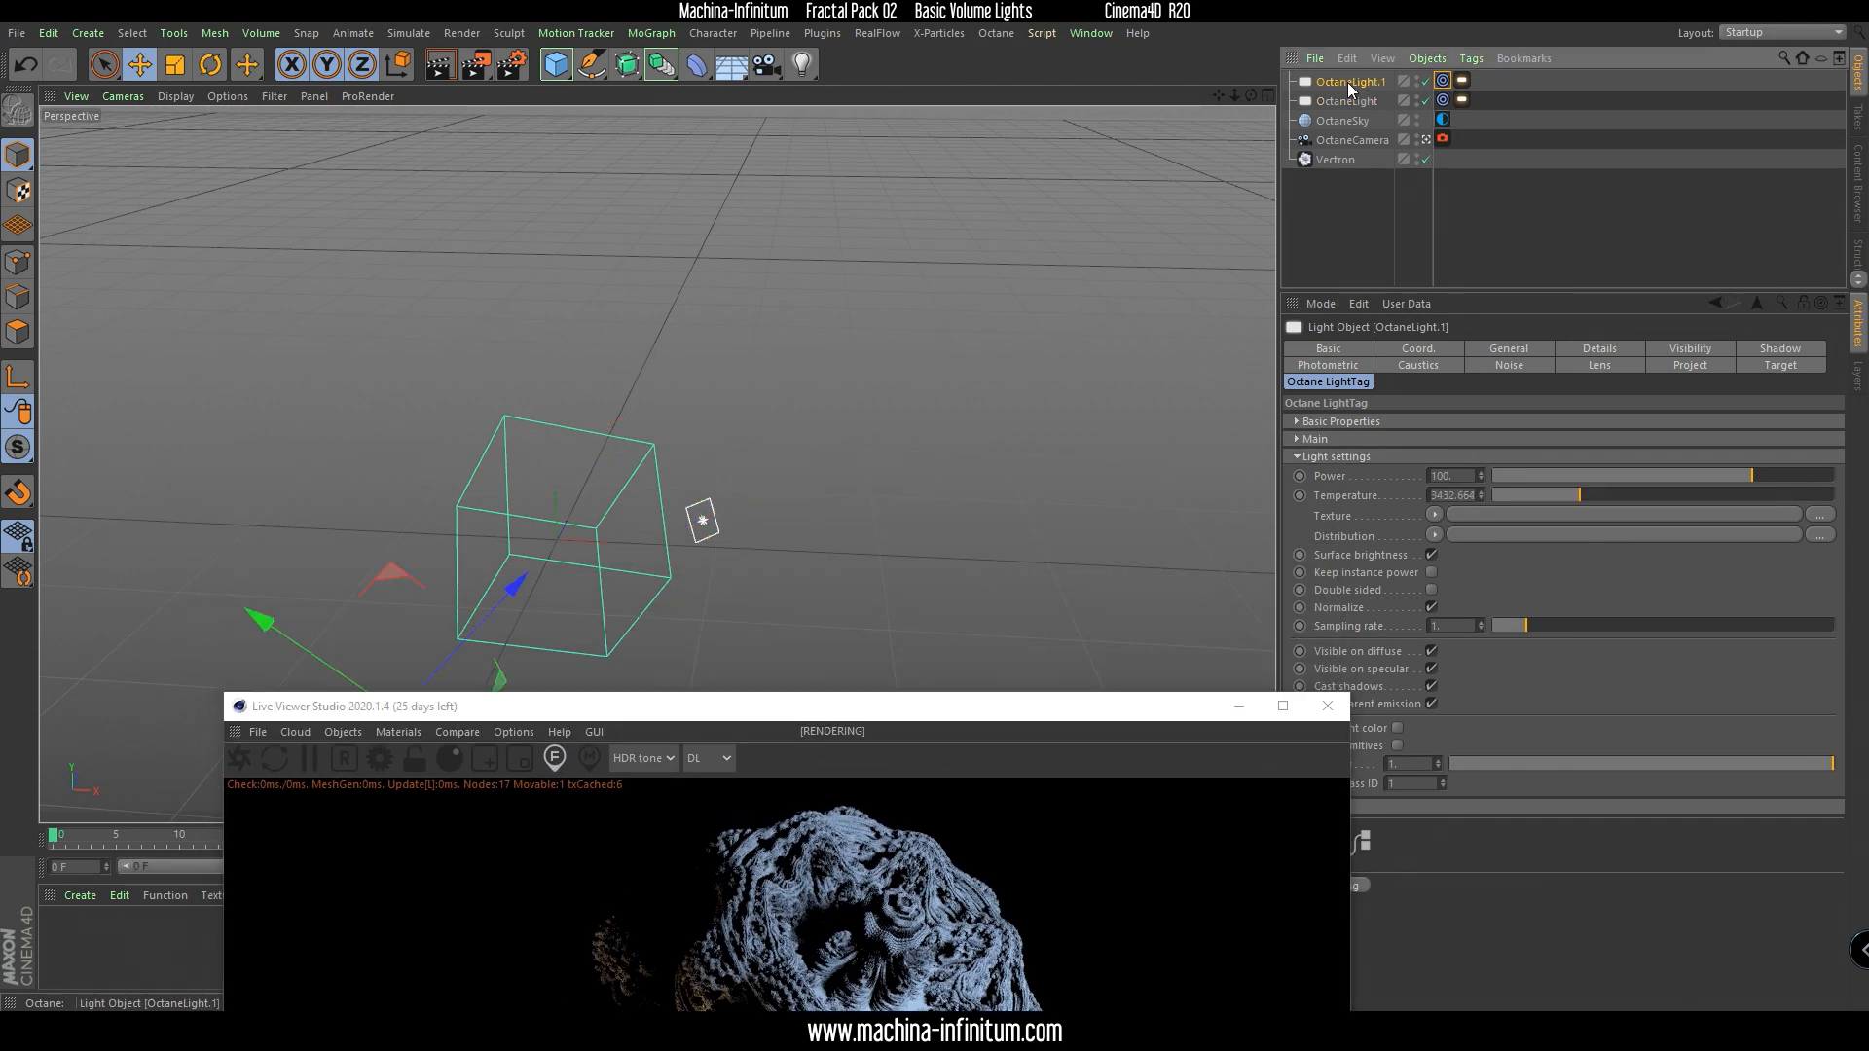
pyautogui.hotkey('ctrl', 'c')
pyautogui.hotkey('ctrl', 'v')
pyautogui.moveTo(498, 582); pyautogui.dragTo(709, 354)
pyautogui.middleClick(764, 337)
pyautogui.moveTo(462, 146)
pyautogui.mouseDown()
pyautogui.moveTo(360, 175)
pyautogui.moveTo(371, 191)
pyautogui.moveTo(333, 183)
pyautogui.moveTo(393, 185)
pyautogui.moveTo(468, 136)
pyautogui.mouseUp()
pyautogui.hotkey('ctrl', 'z')
pyautogui.moveTo(313, 568); pyautogui.dragTo(321, 611)
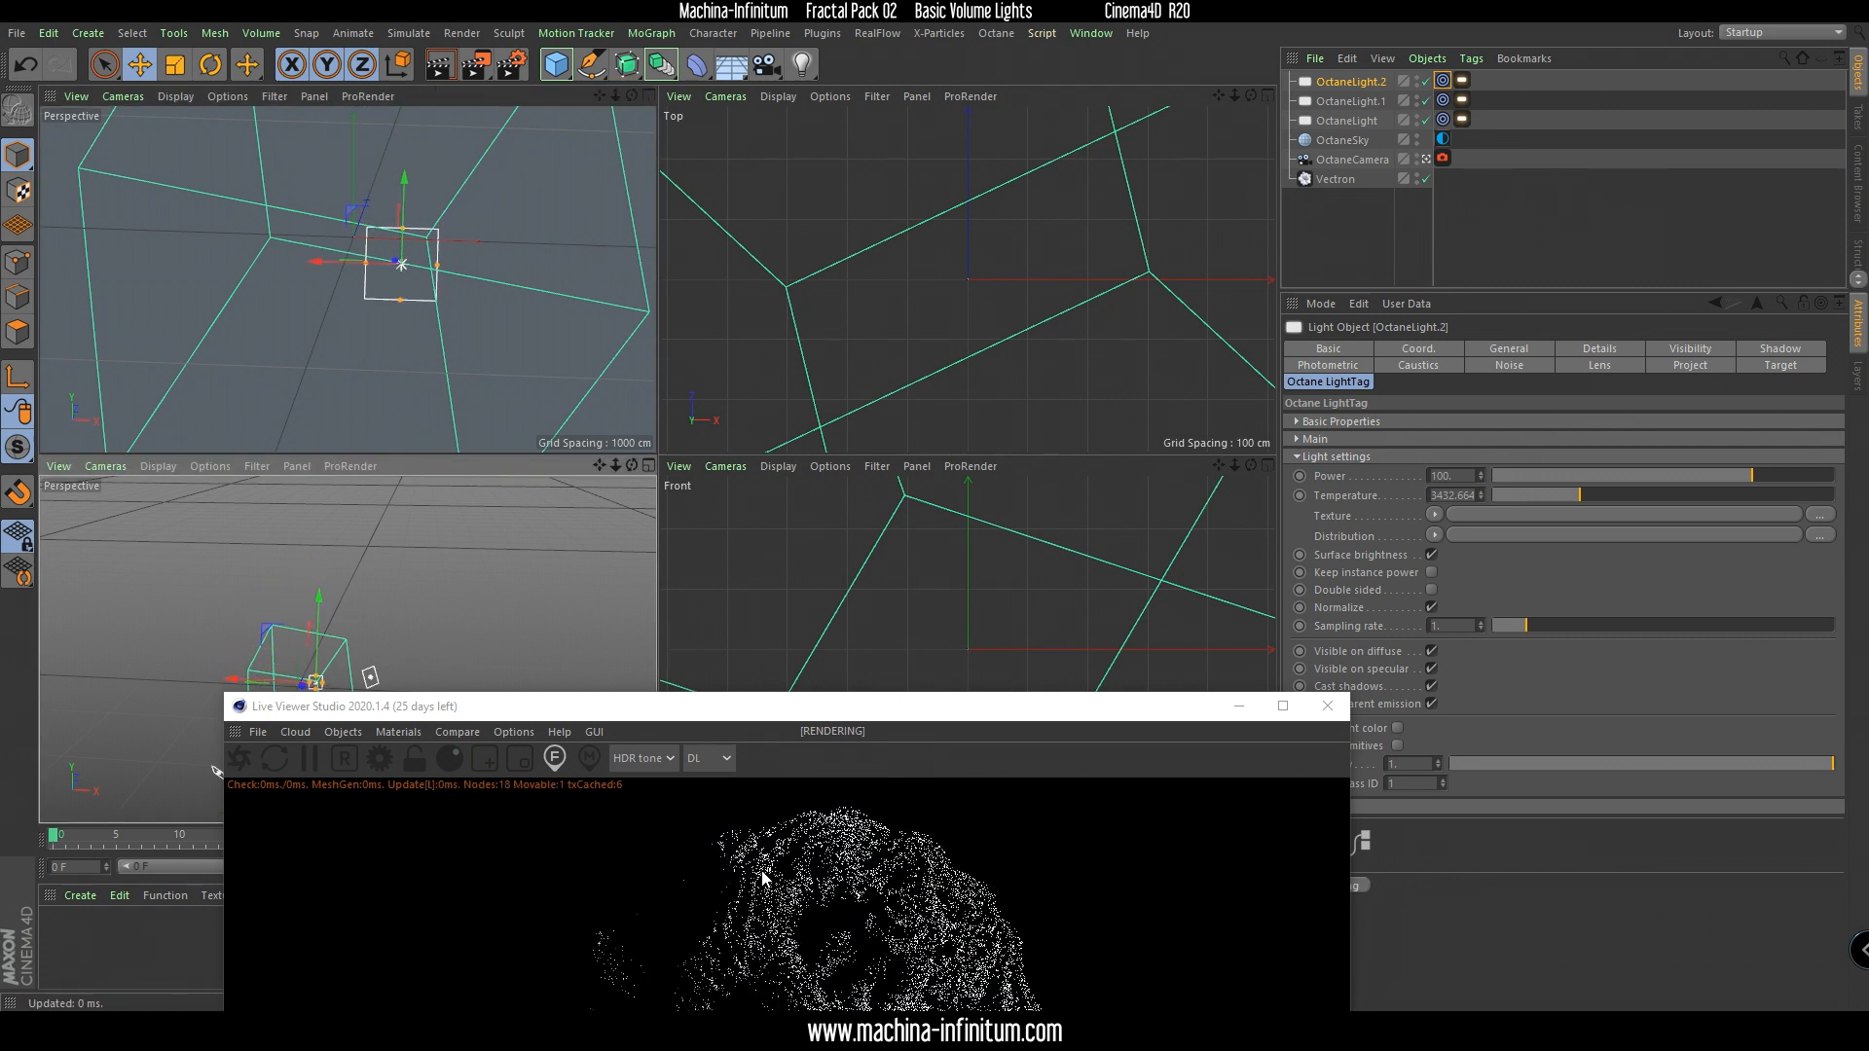
# Add an Octane Fog Volume and make it a child of the OctaneCamera.
pyautogui.moveTo(928, 710); pyautogui.dragTo(906, 103)
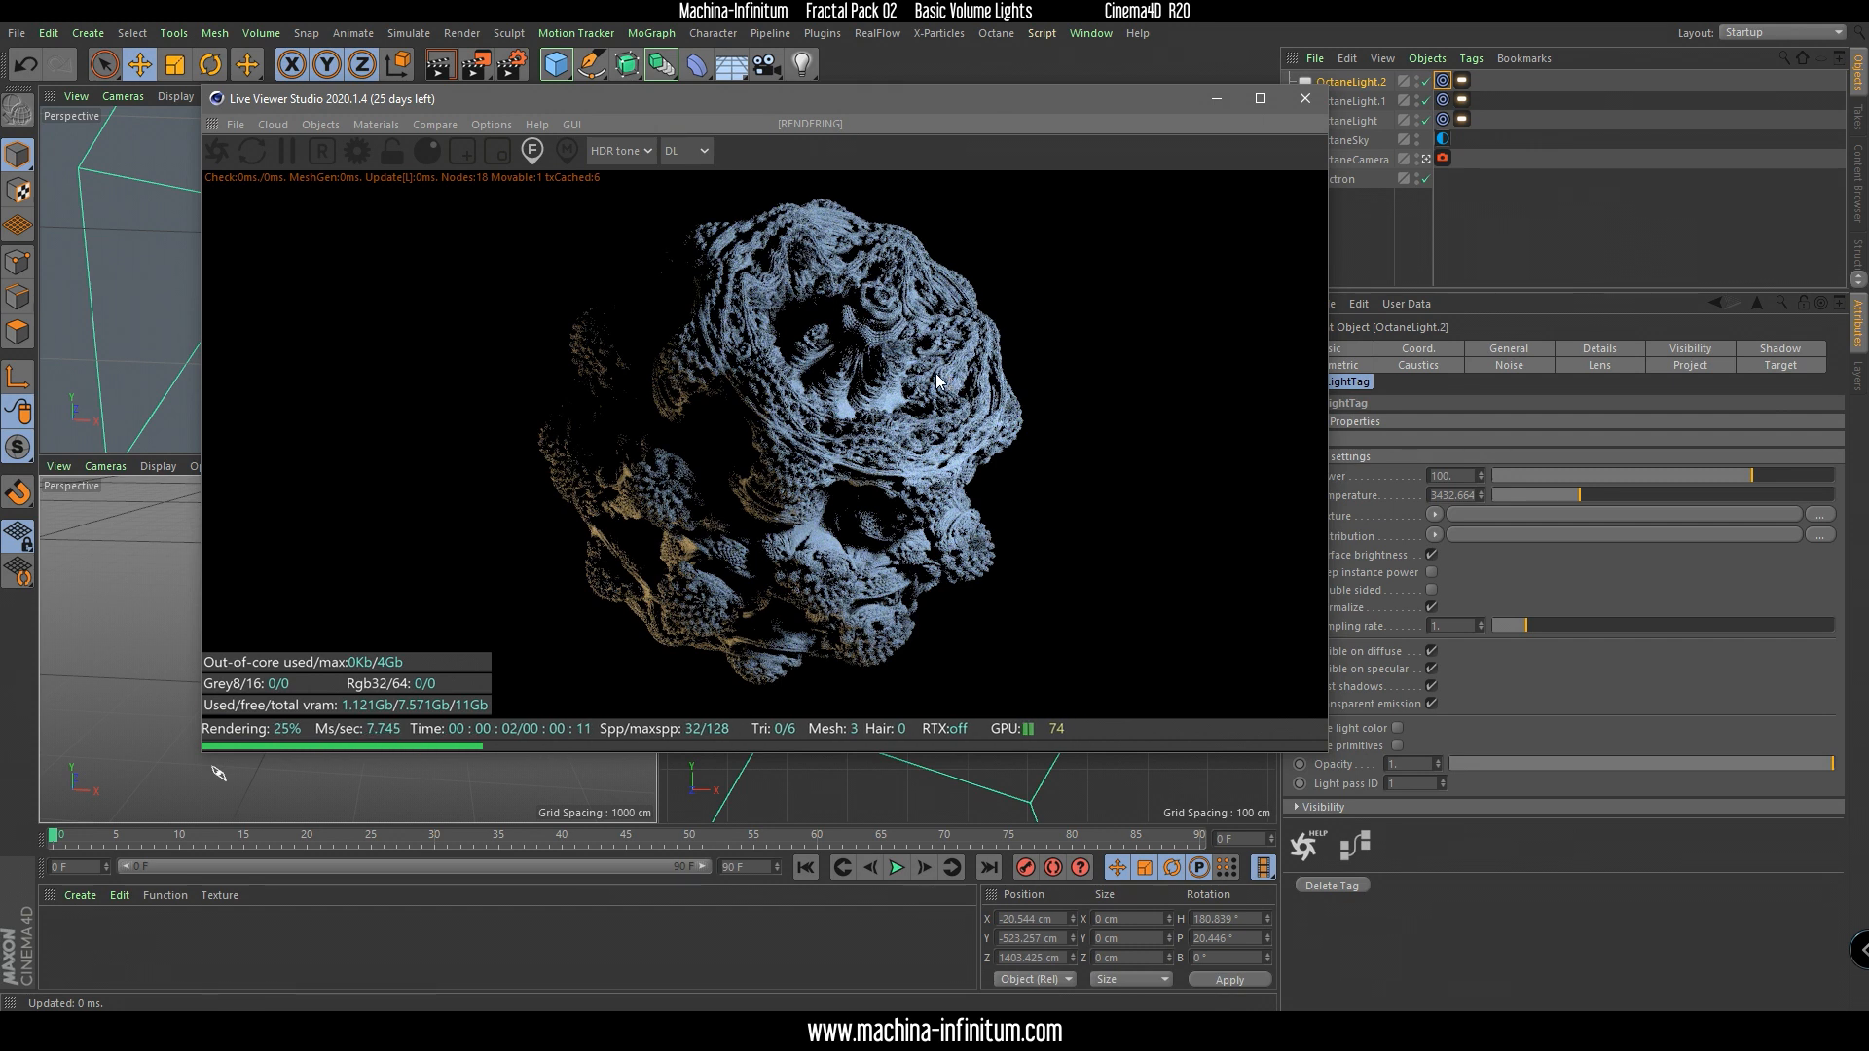
pyautogui.moveTo(824, 439); pyautogui.dragTo(828, 439)
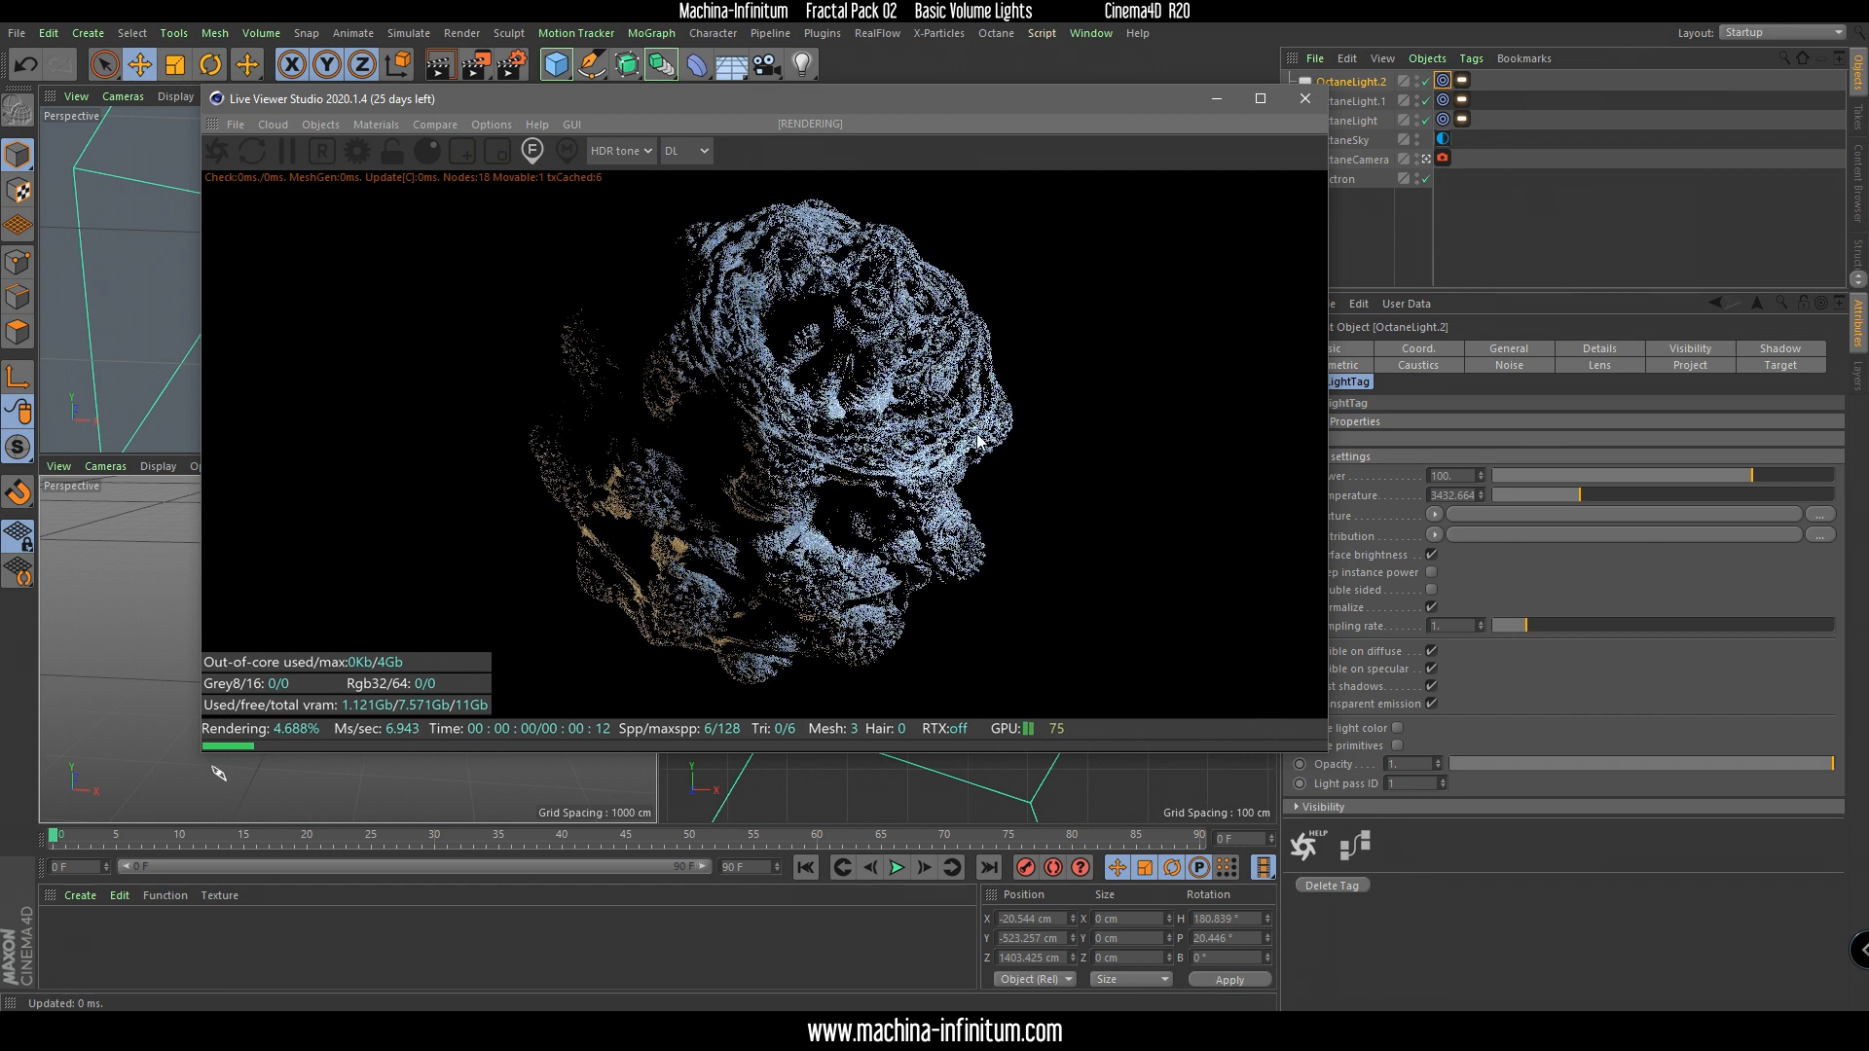
pyautogui.click(322, 125)
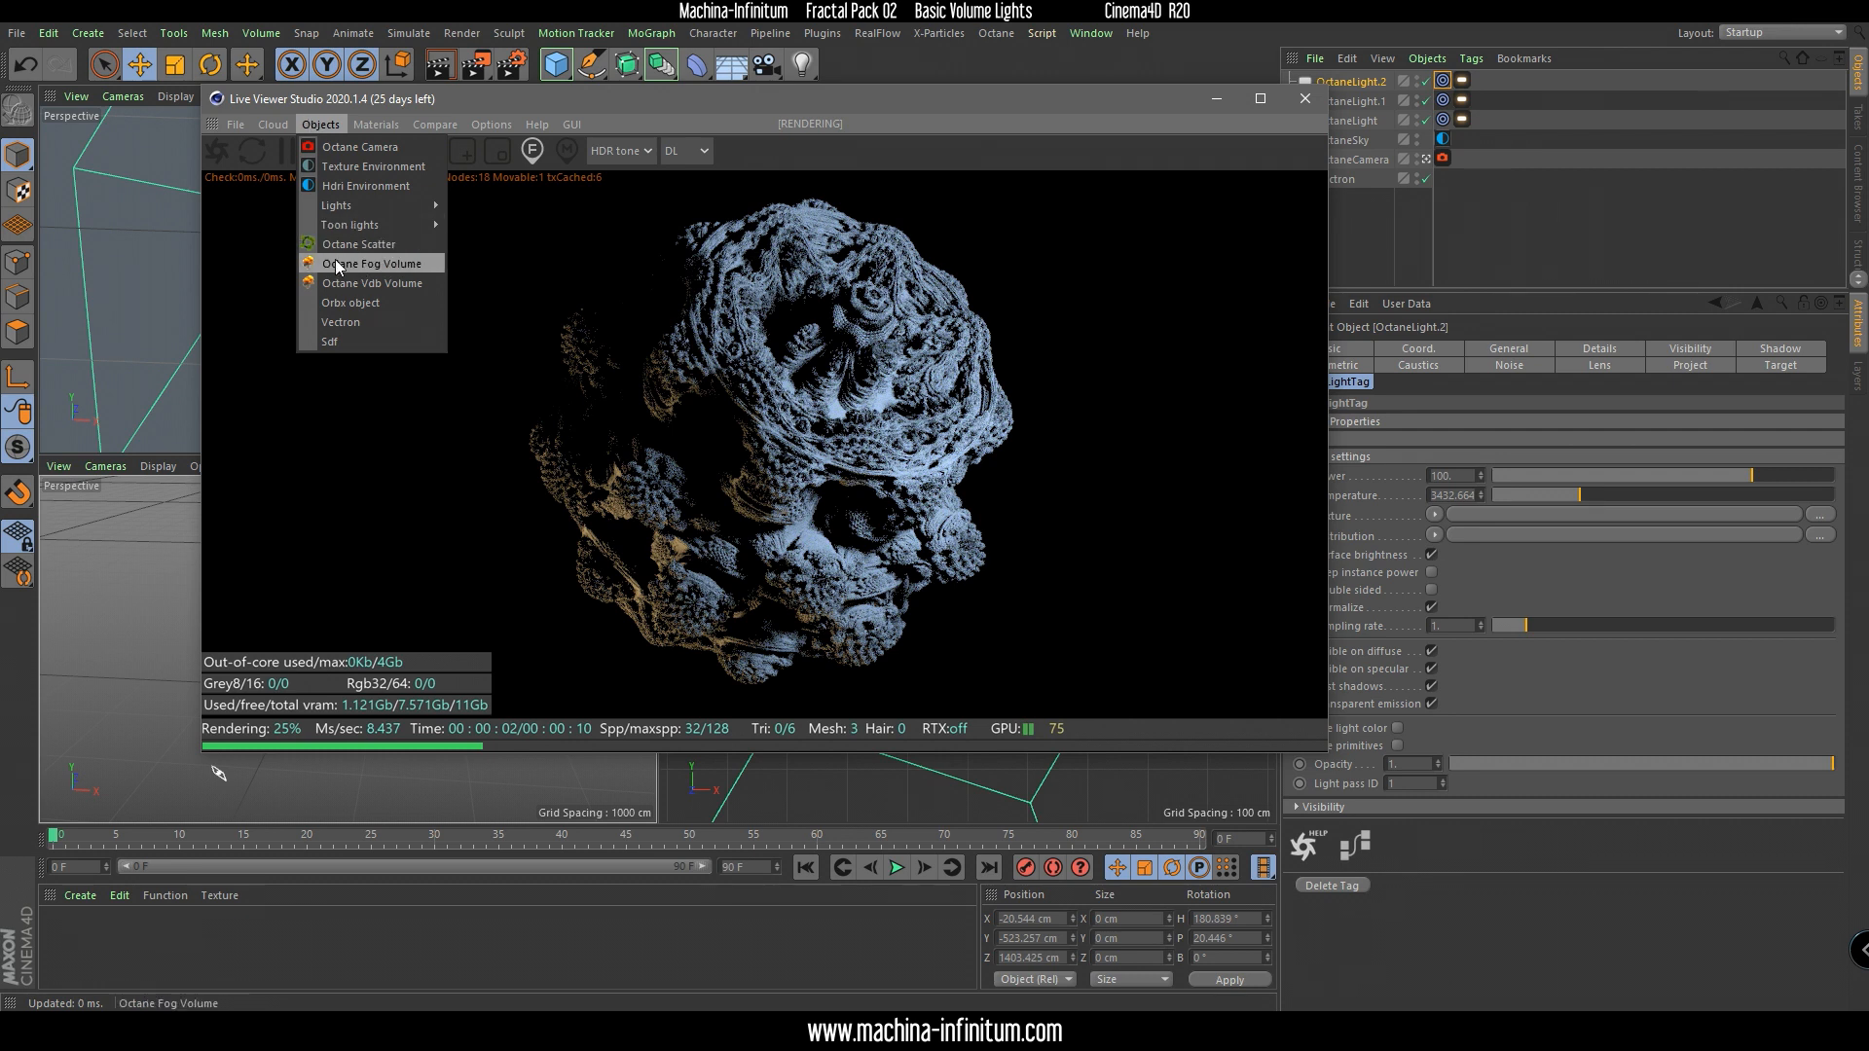
pyautogui.click(351, 263)
pyautogui.moveTo(627, 93); pyautogui.dragTo(640, 483)
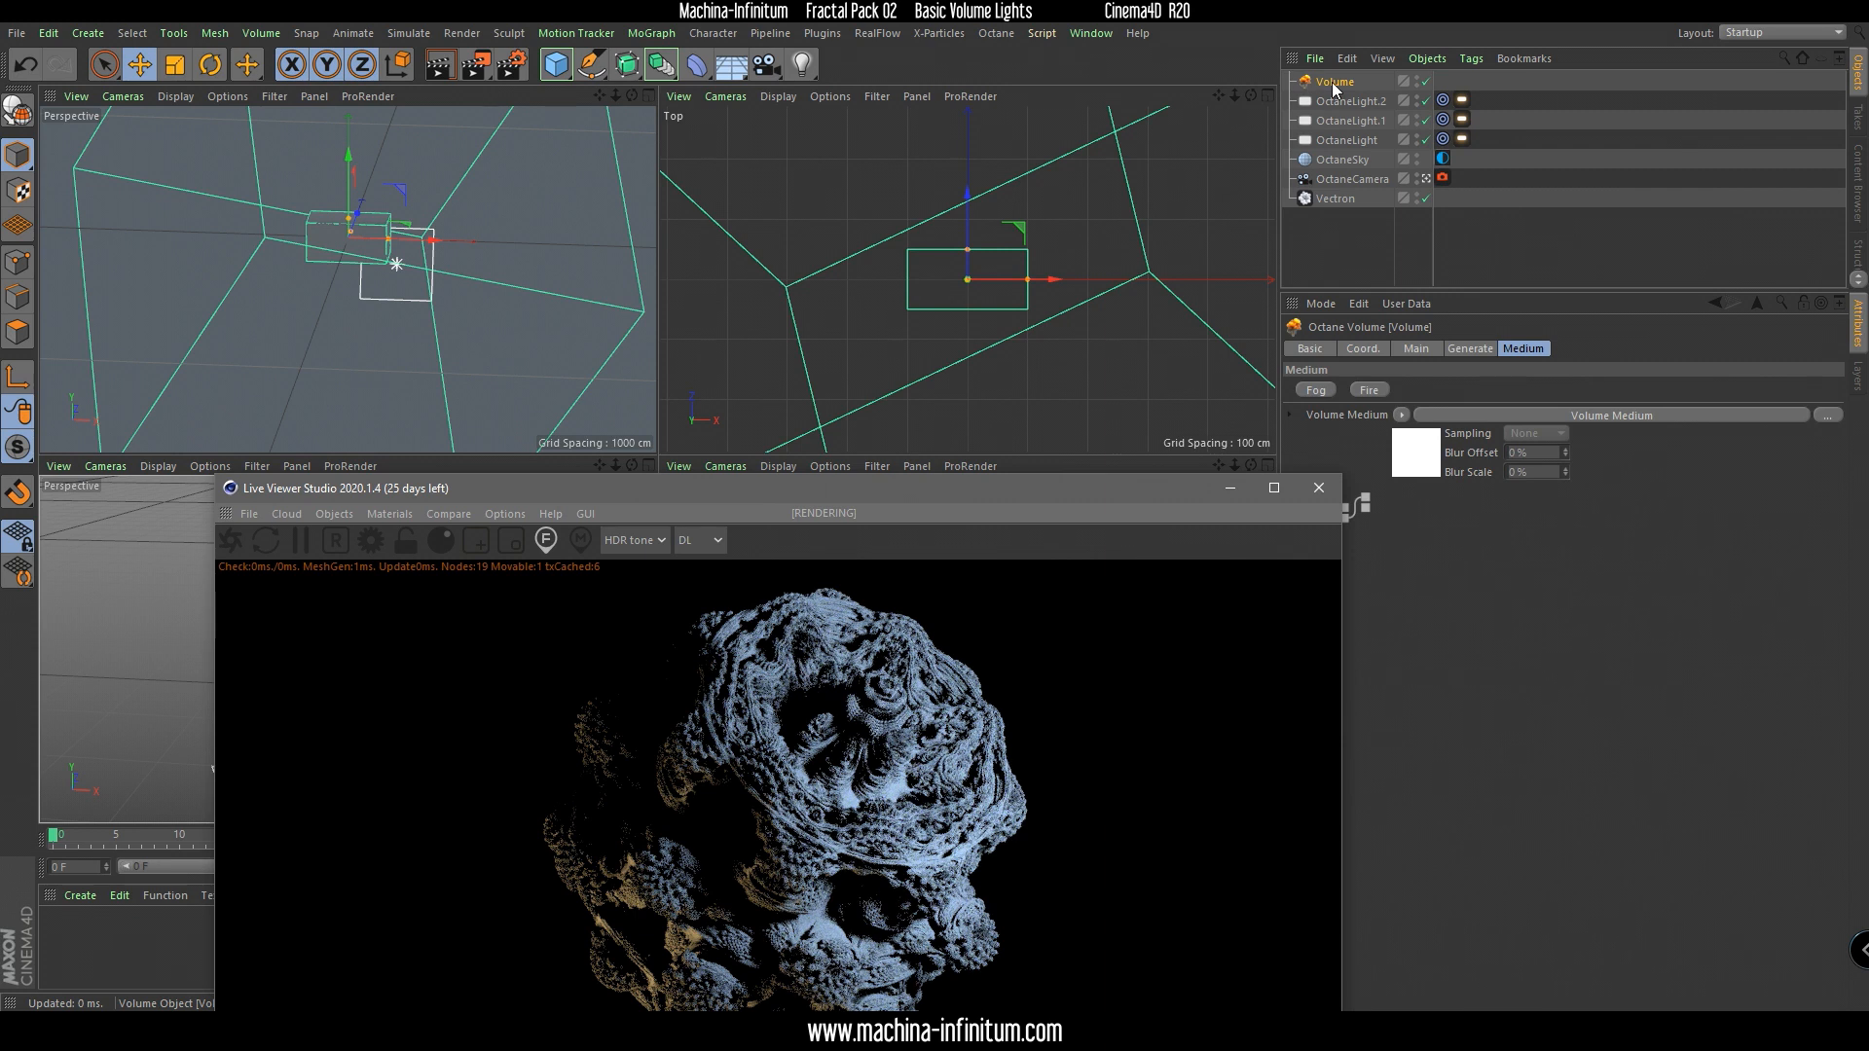
pyautogui.click(1334, 84)
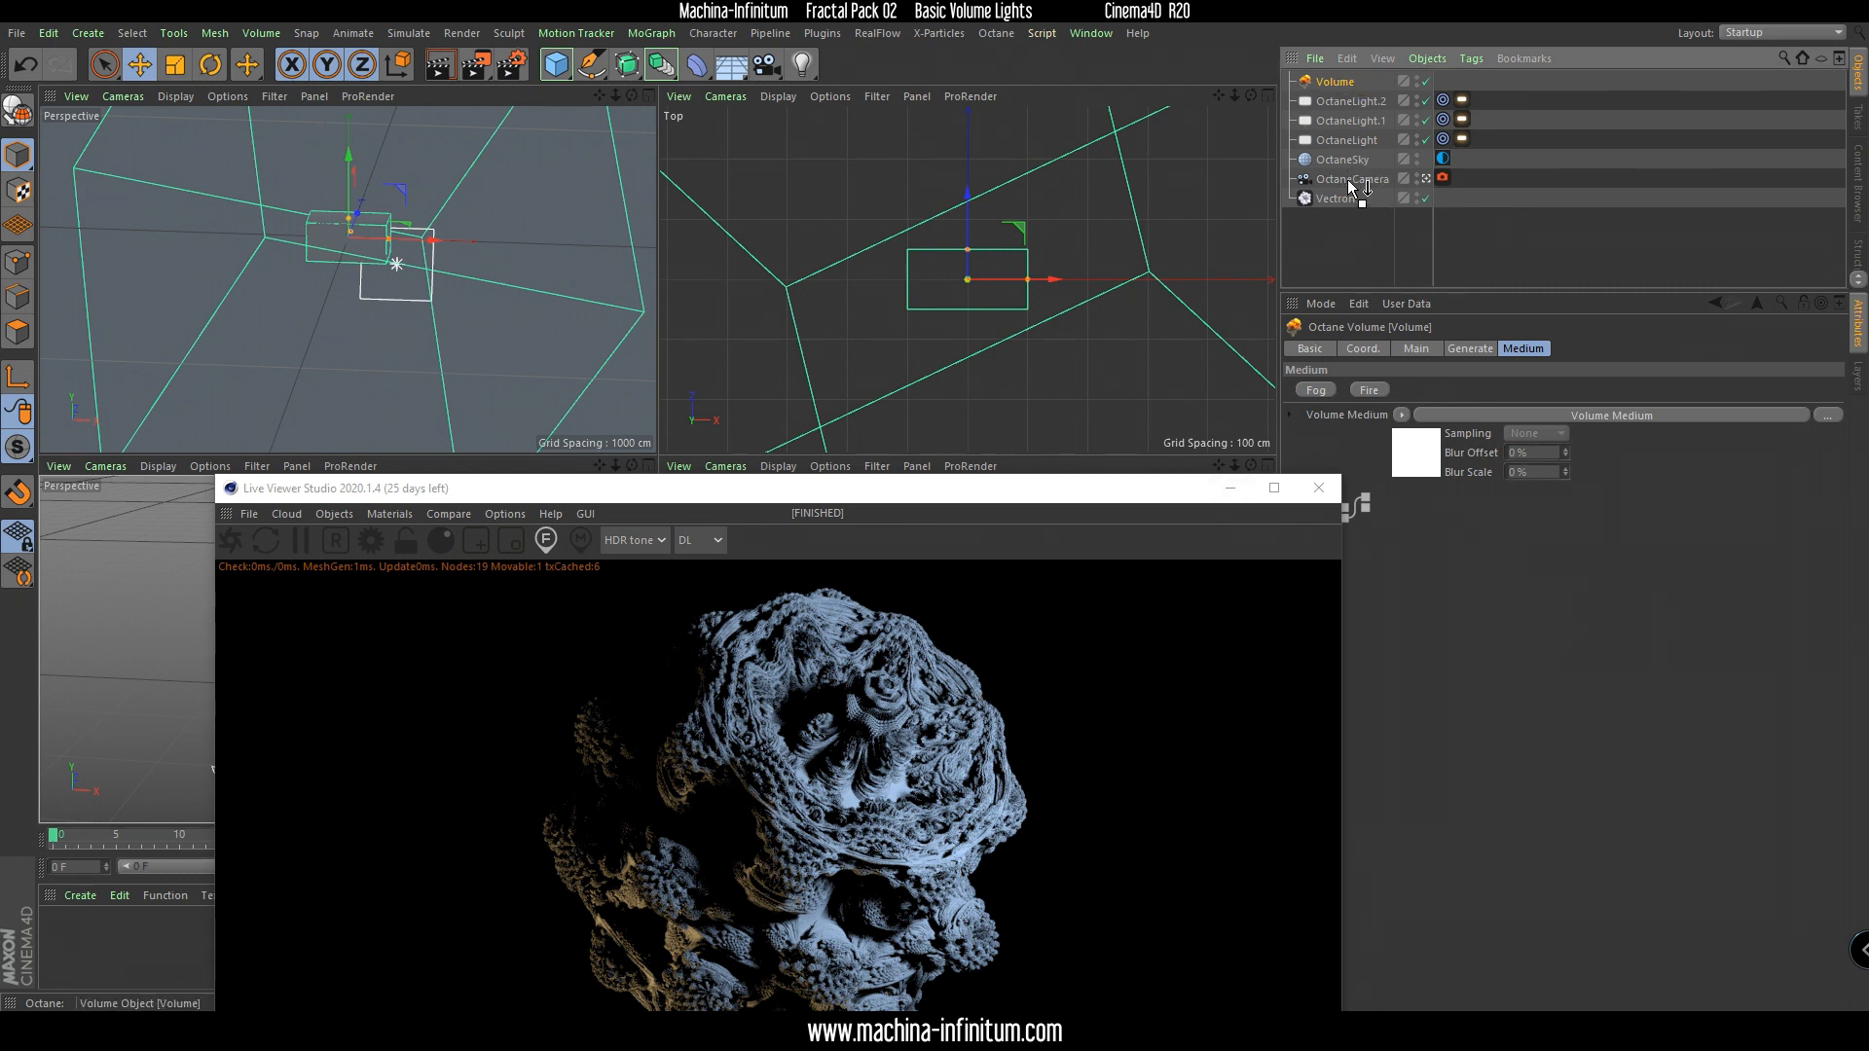
pyautogui.moveTo(1347, 183); pyautogui.dragTo(1348, 181)
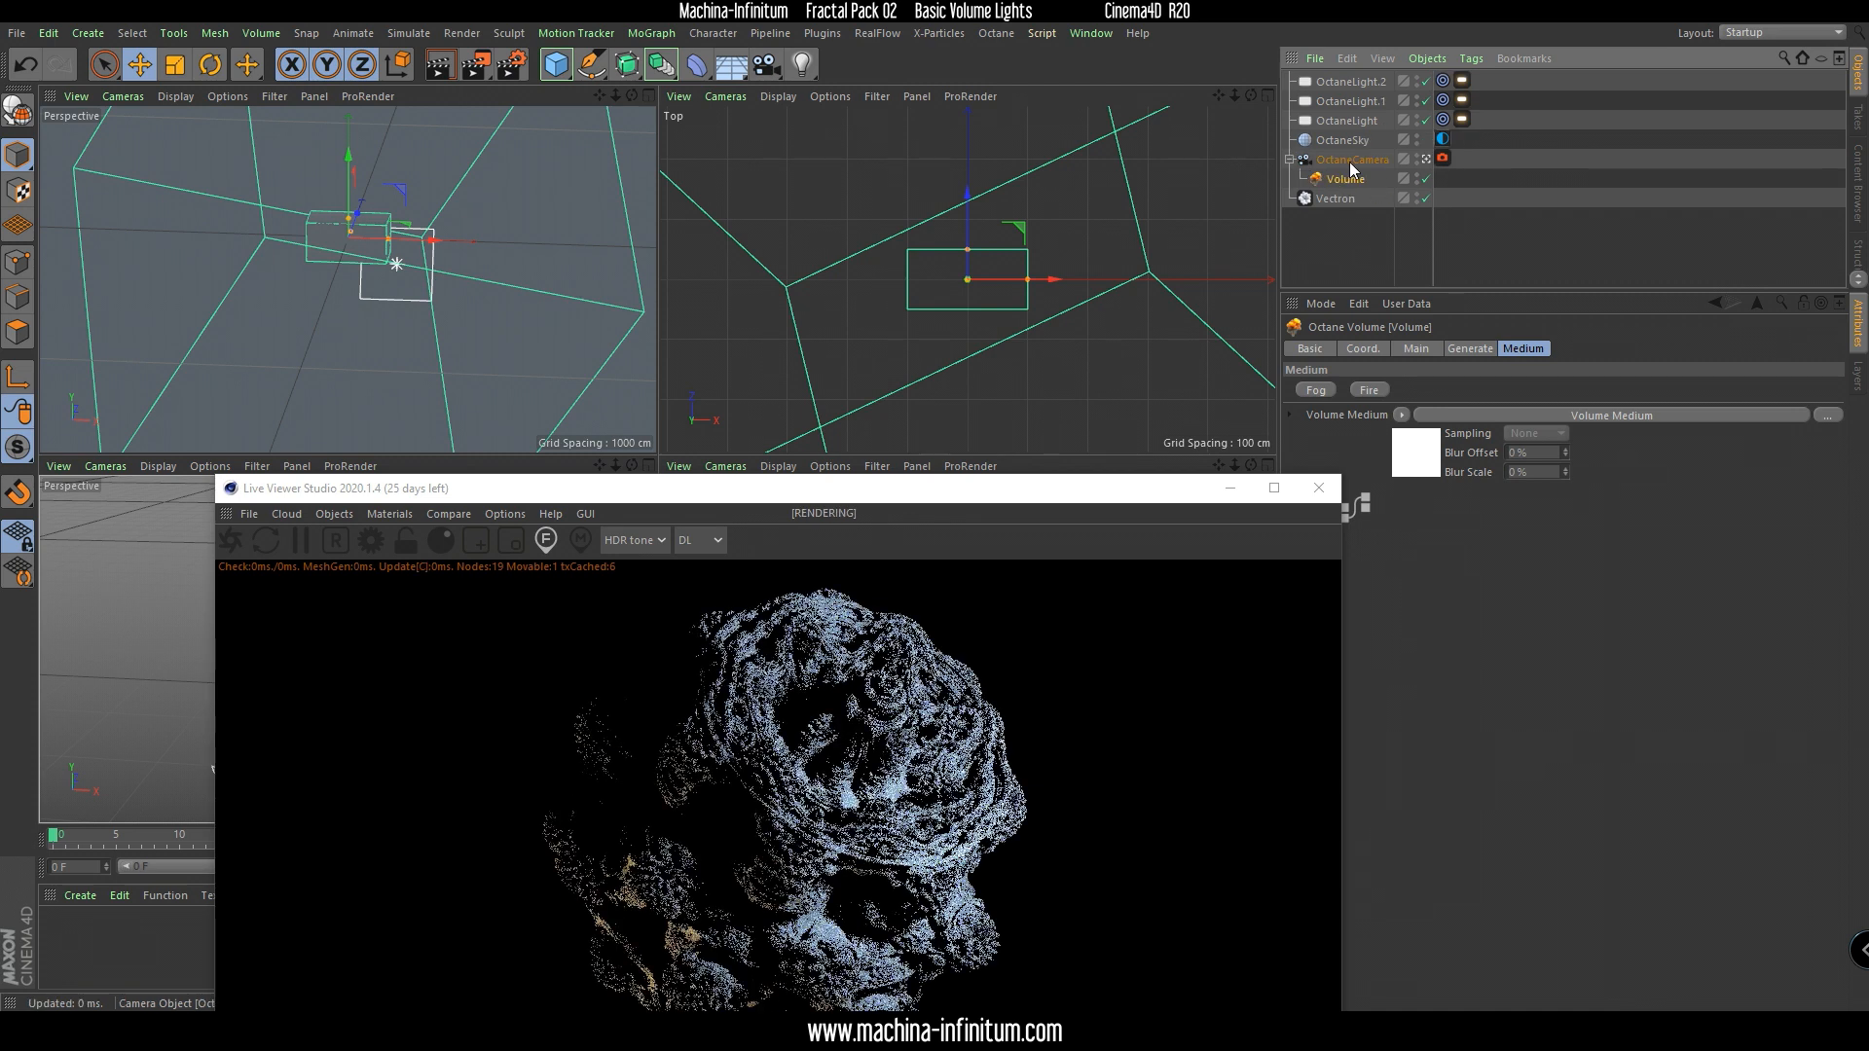
# Reset the fog volume's X, Y and Z position to 0 cm and its H, P and B rotation to 0°.
pyautogui.moveTo(1052, 498); pyautogui.dragTo(968, 173)
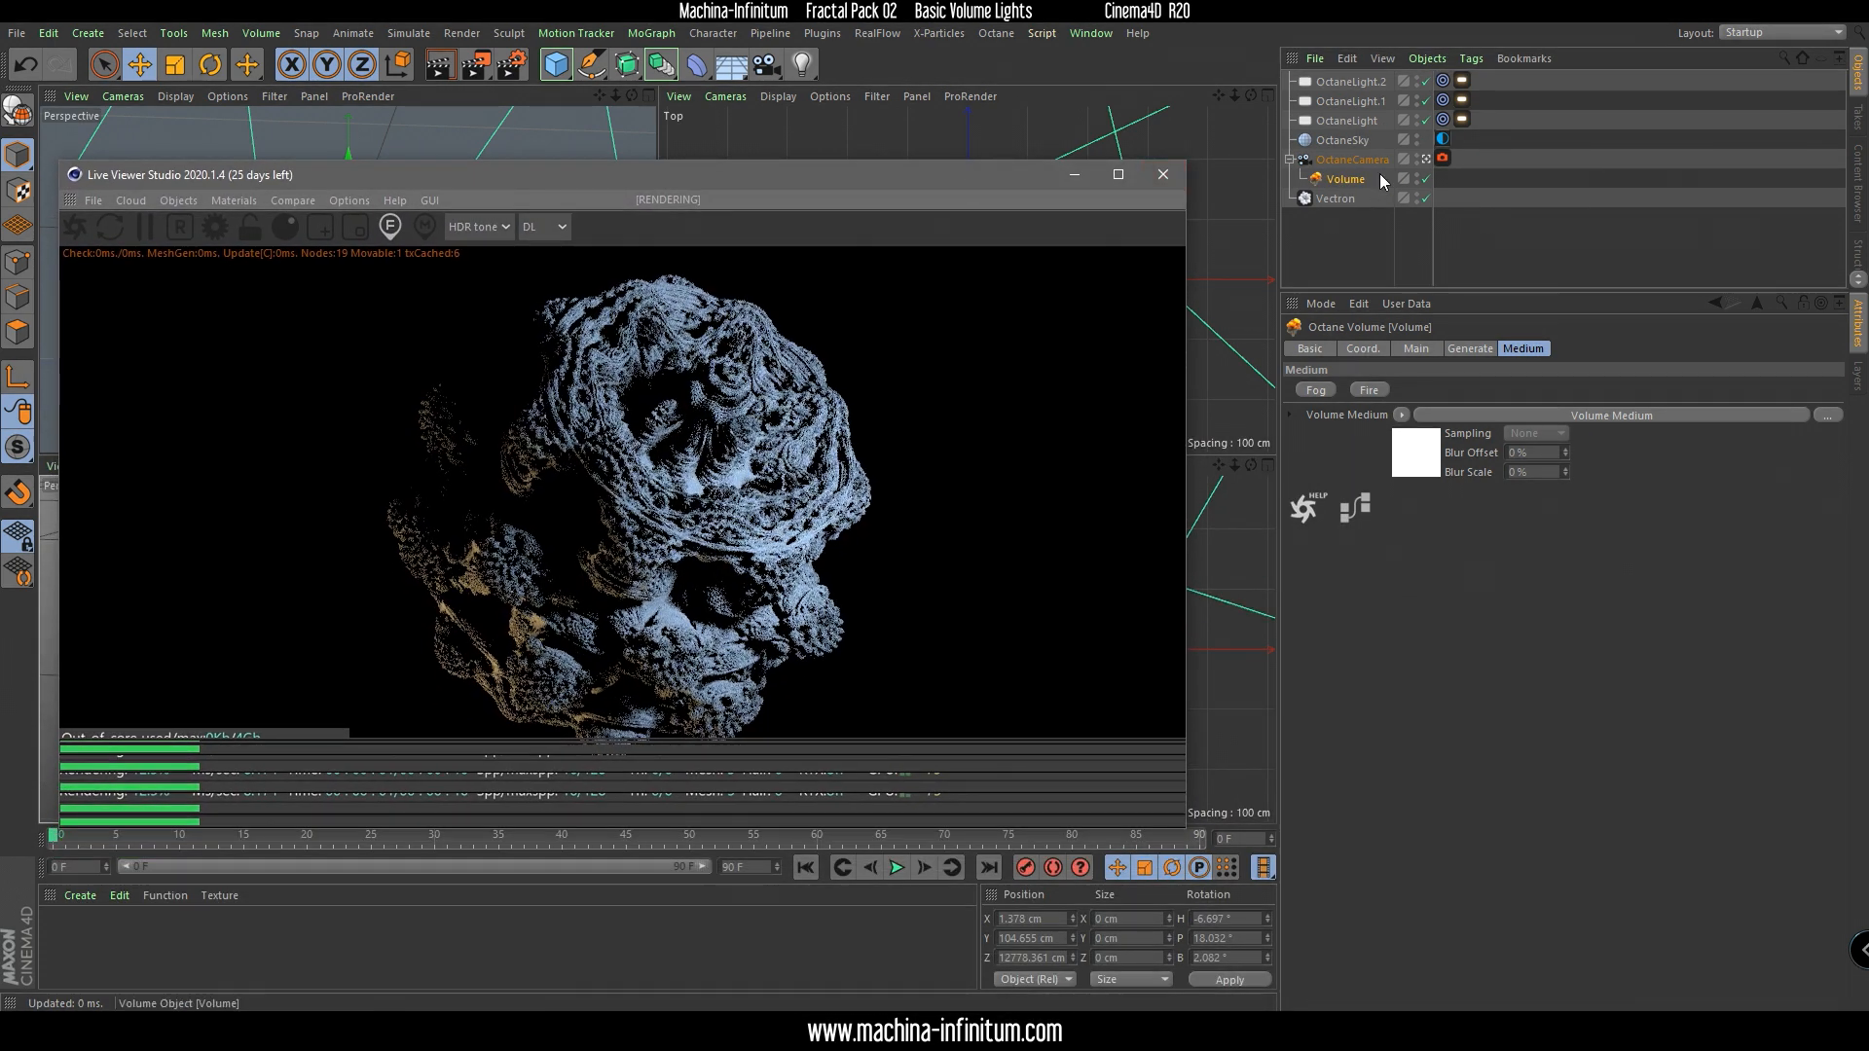
pyautogui.click(1361, 347)
pyautogui.click(1357, 390)
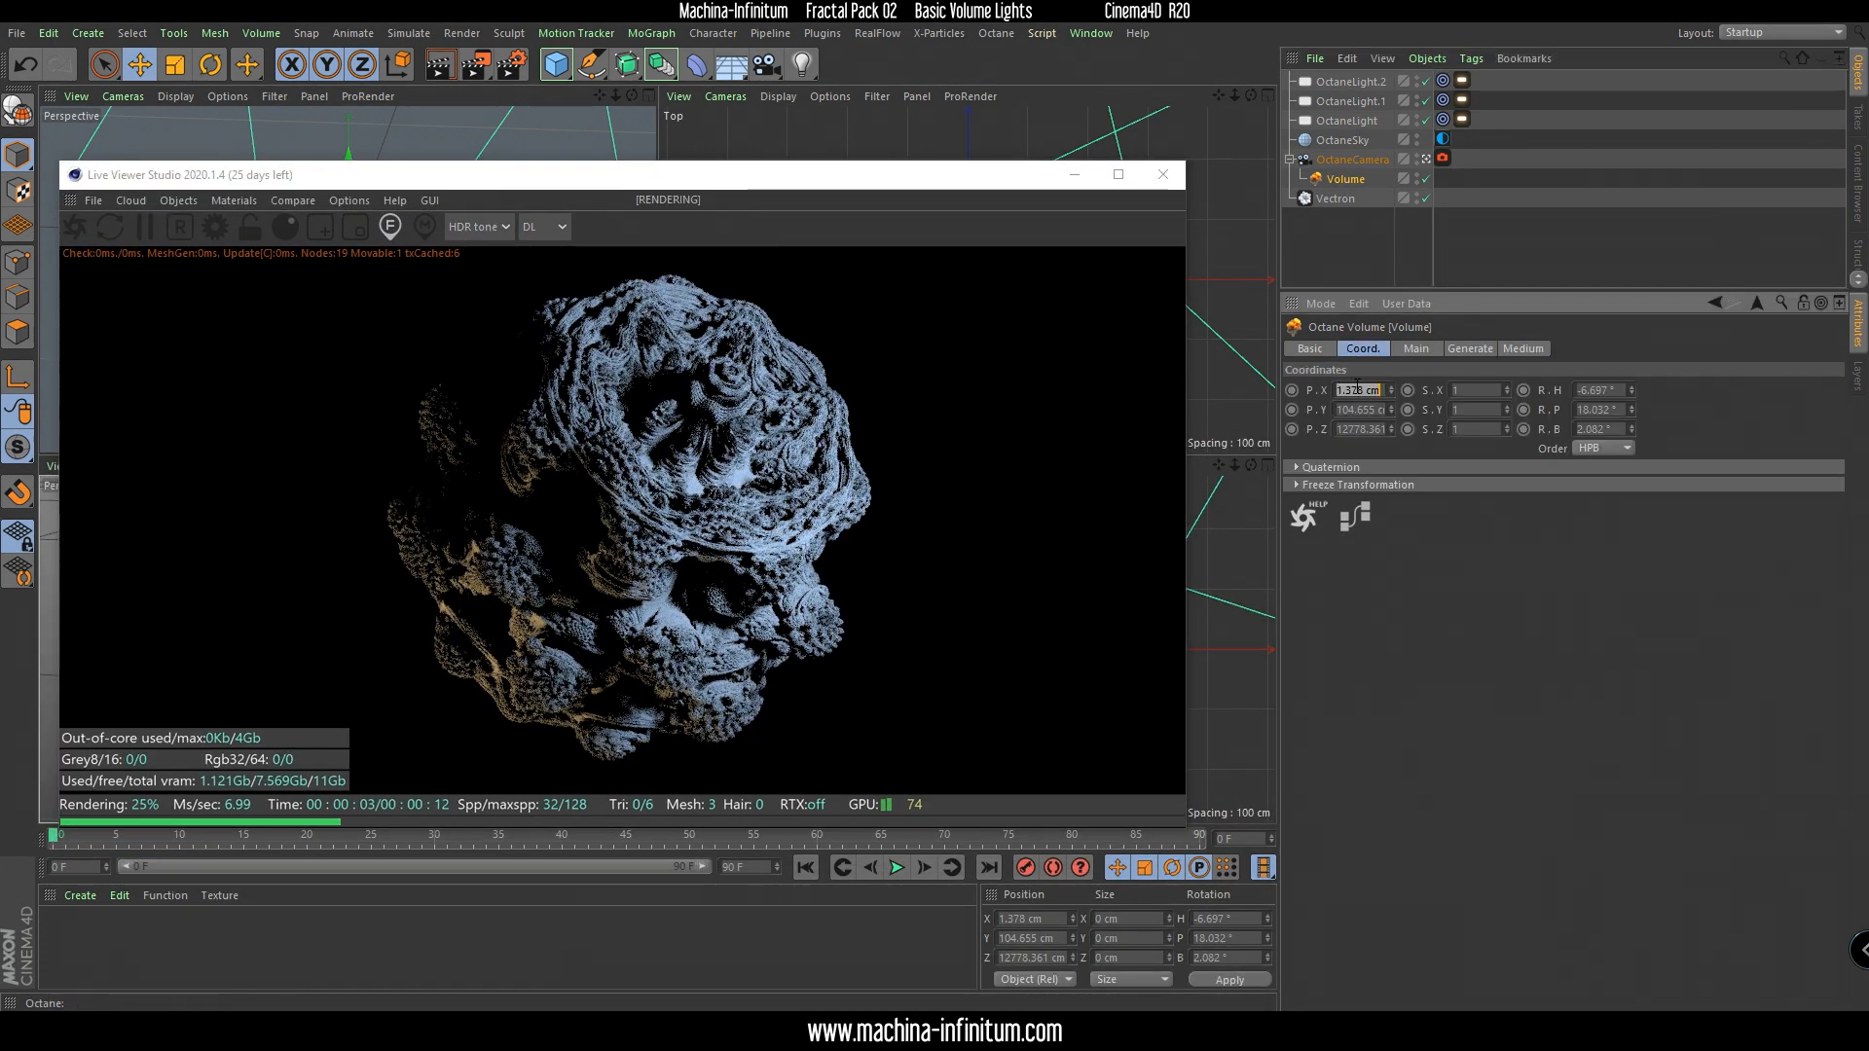
pyautogui.write('0')
pyautogui.press('Tab')
pyautogui.write('0')
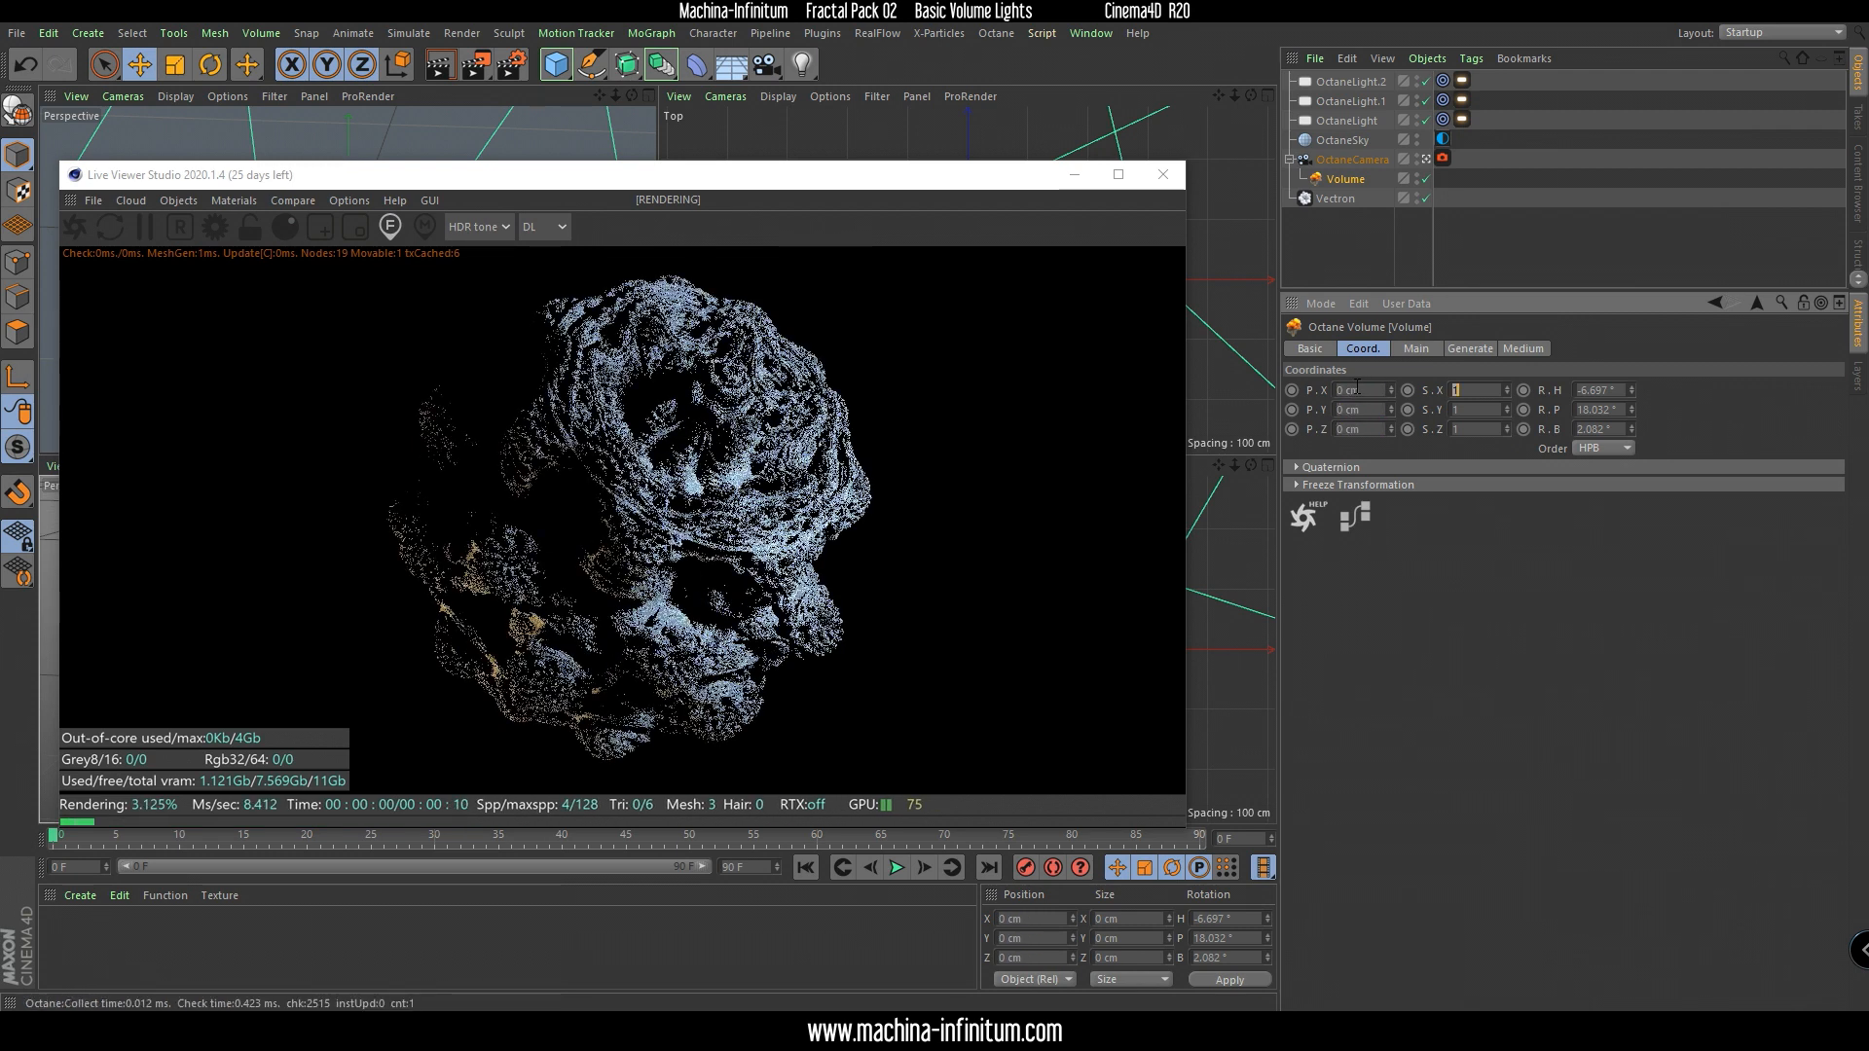
pyautogui.press('Tab')
pyautogui.press('Tab')
pyautogui.write('0')
pyautogui.press('Tab')
pyautogui.write('0')
pyautogui.press('Tab')
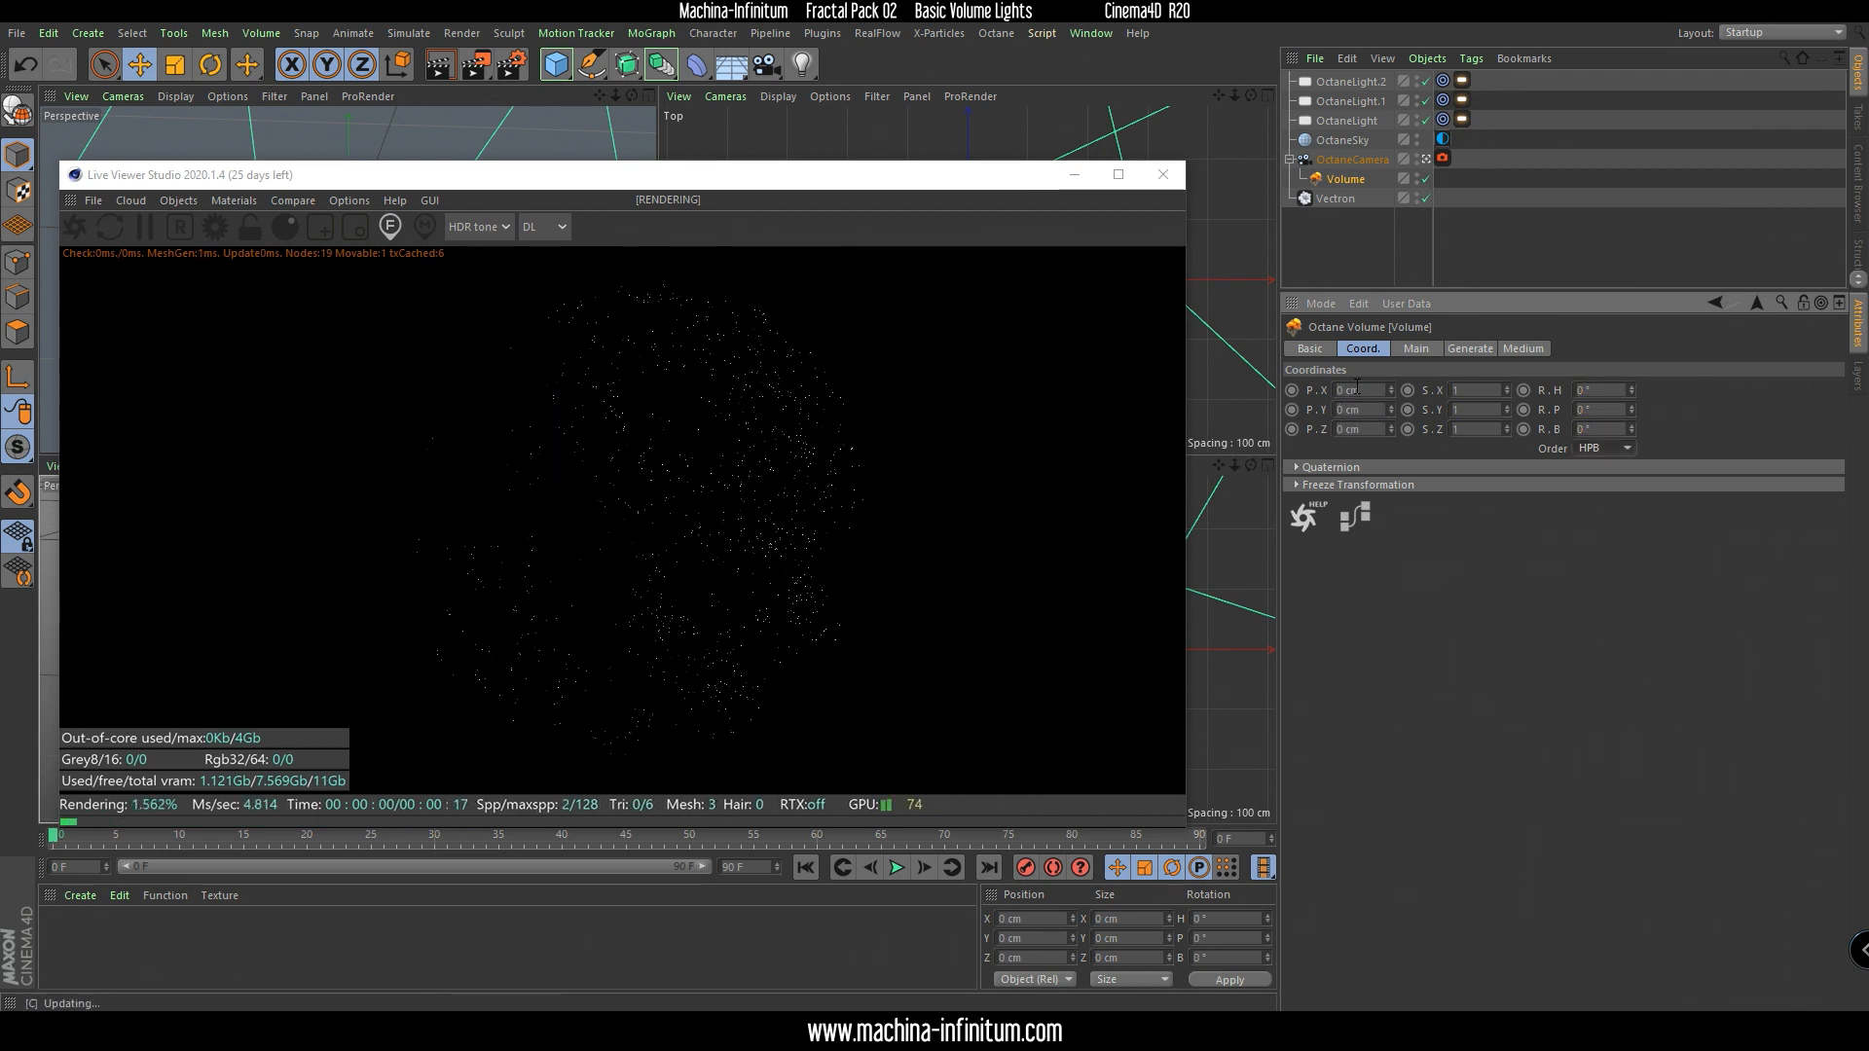
# Move the fog volume along the camera's Z axis toward the fractal, to a Z position of about 7392 cm.
pyautogui.moveTo(630, 182); pyautogui.dragTo(1317, 294)
pyautogui.middleClick(284, 635)
pyautogui.keyDown('alt'); pyautogui.moveTo(466, 588); pyautogui.dragTo(413, 442); pyautogui.keyUp('alt')
pyautogui.moveTo(753, 283); pyautogui.dragTo(1242, 454)
pyautogui.keyDown('alt'); pyautogui.moveTo(722, 442); pyautogui.dragTo(487, 428); pyautogui.keyUp('alt')
pyautogui.keyDown('alt'); pyautogui.moveTo(487, 428); pyautogui.dragTo(1262, 105, button='right'); pyautogui.keyUp('alt')
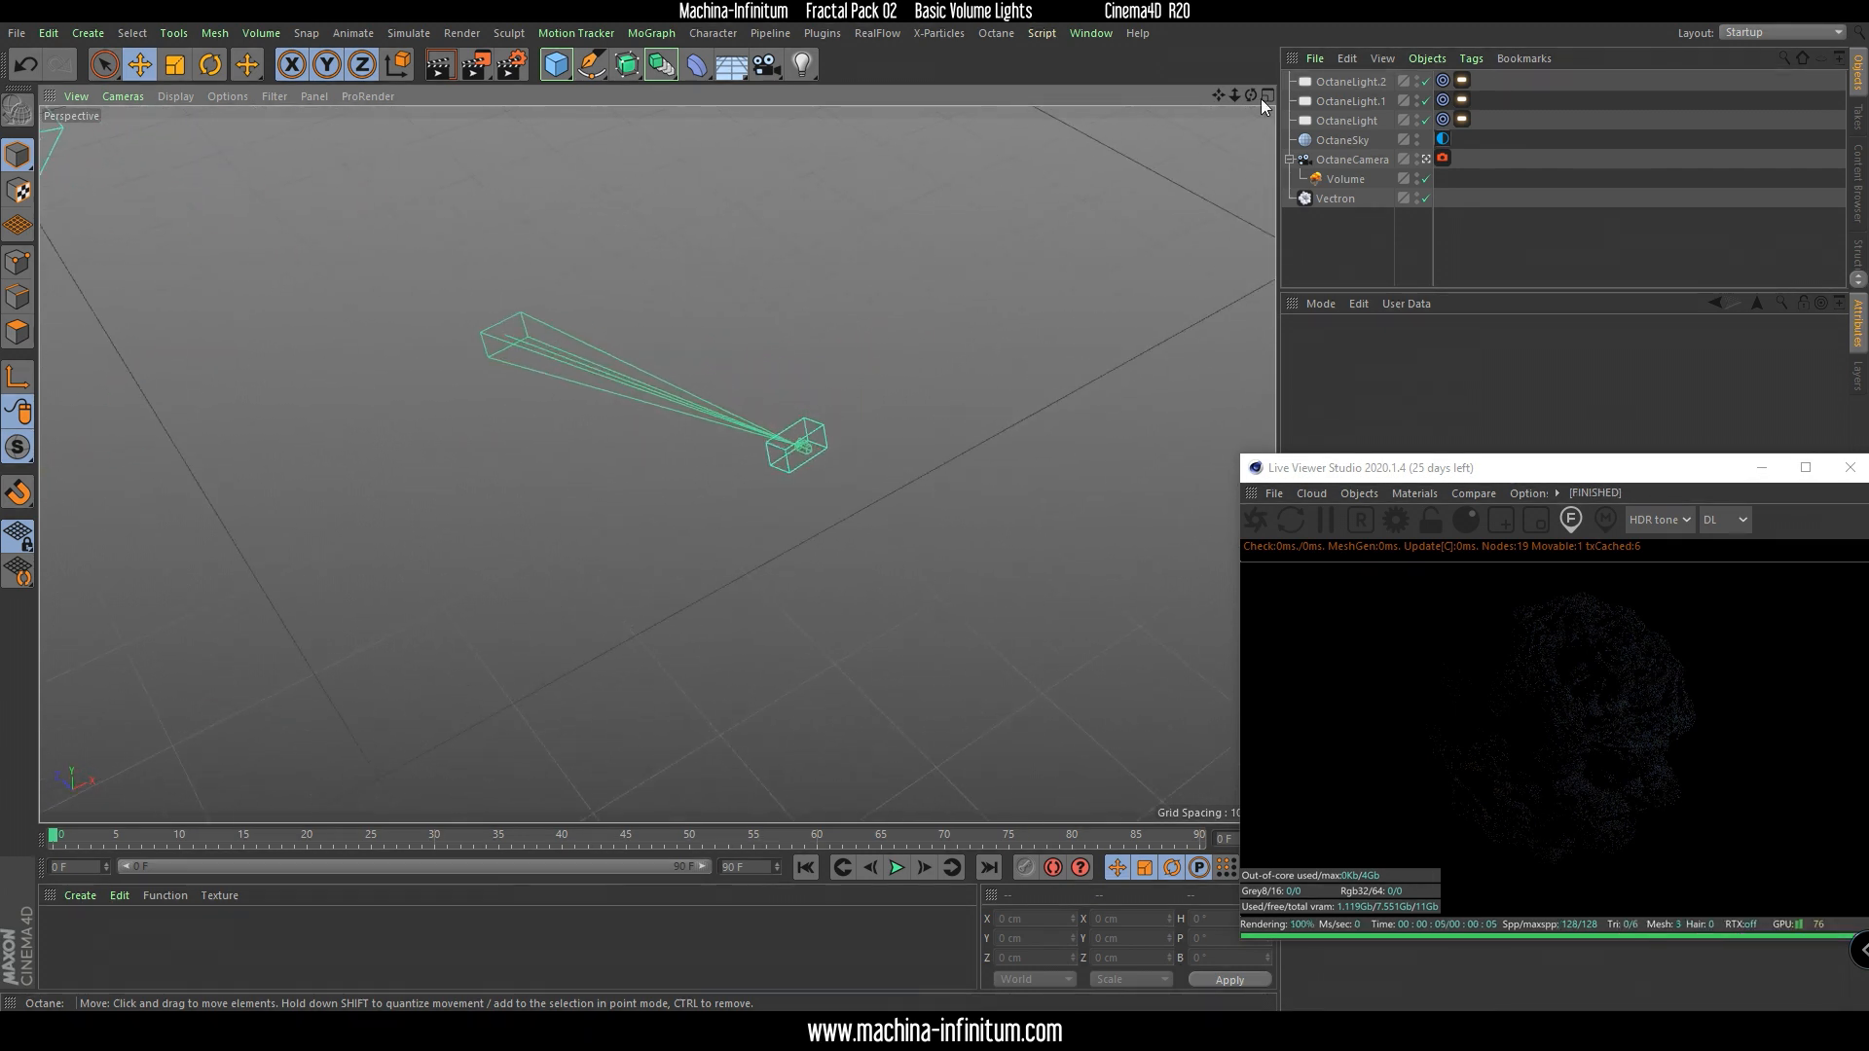
pyautogui.click(1344, 179)
pyautogui.moveTo(693, 405); pyautogui.dragTo(47, 327)
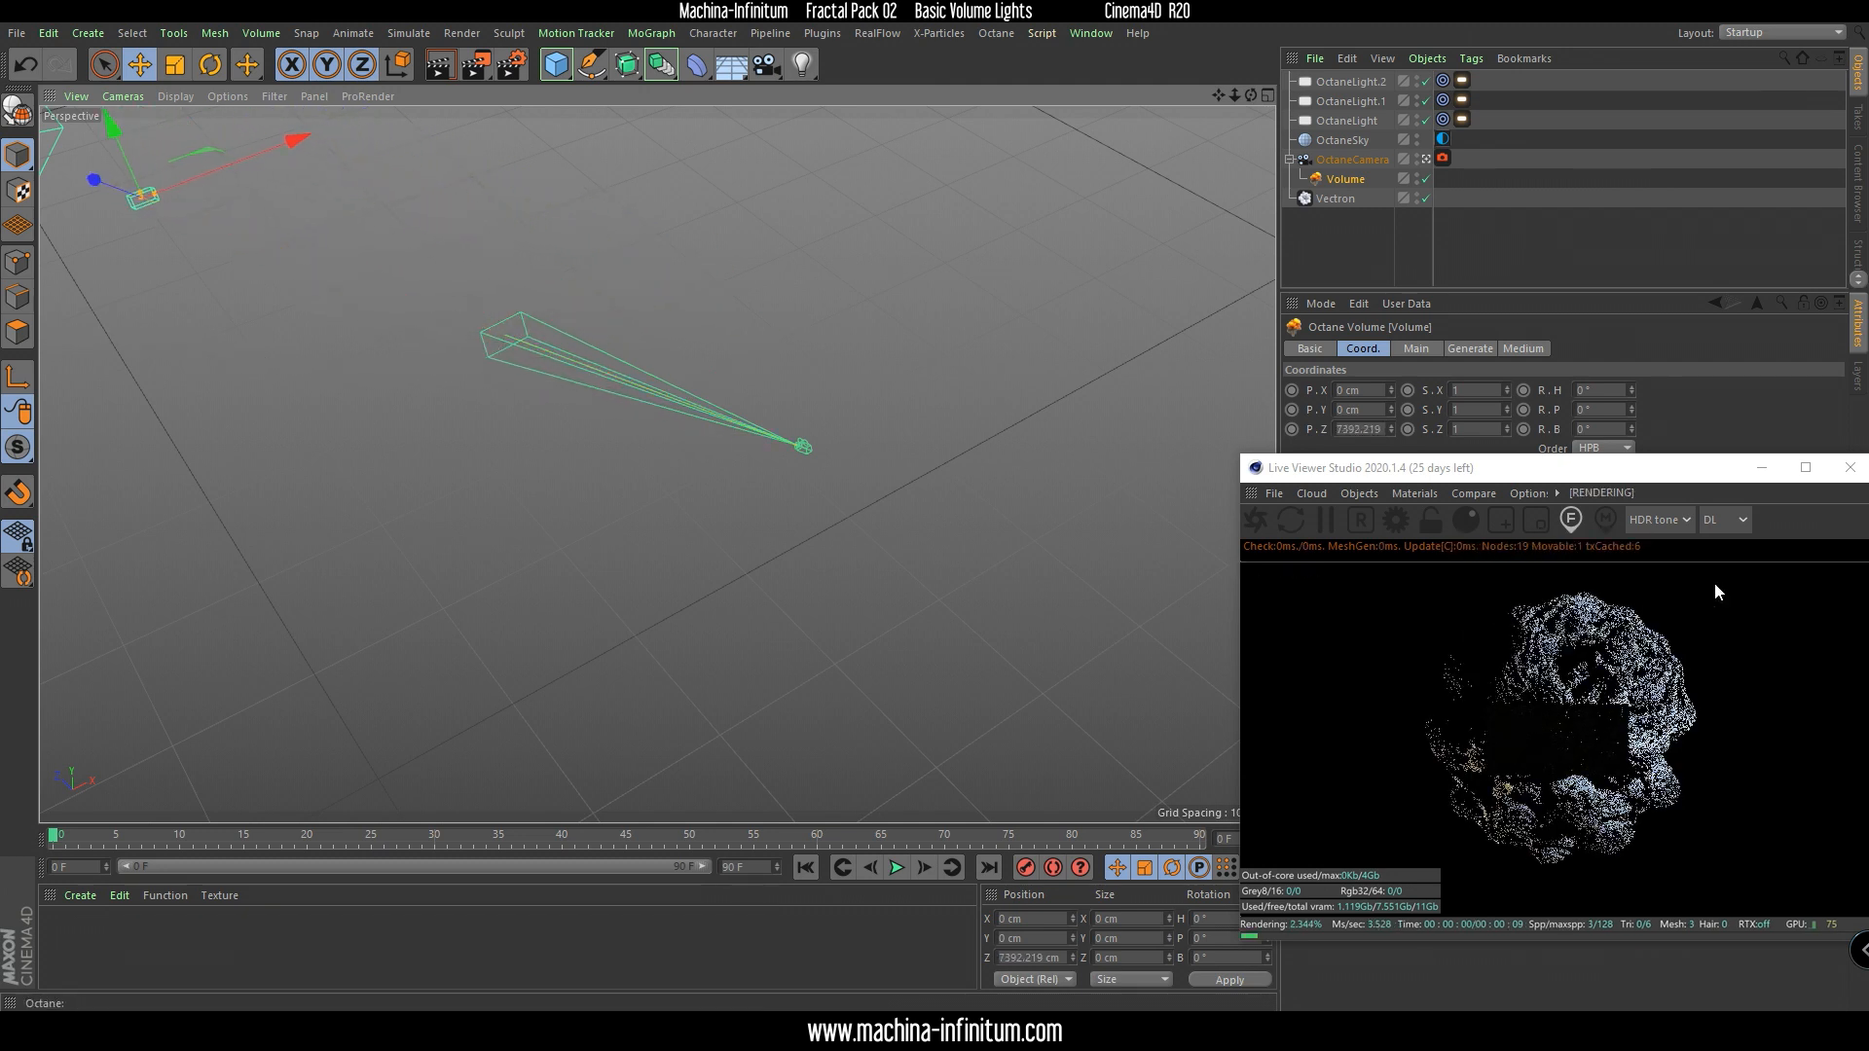
# Push the fog volume farther along Z to the fractal, to a Z position of about 12157 cm.
pyautogui.moveTo(1509, 468); pyautogui.dragTo(1125, 293)
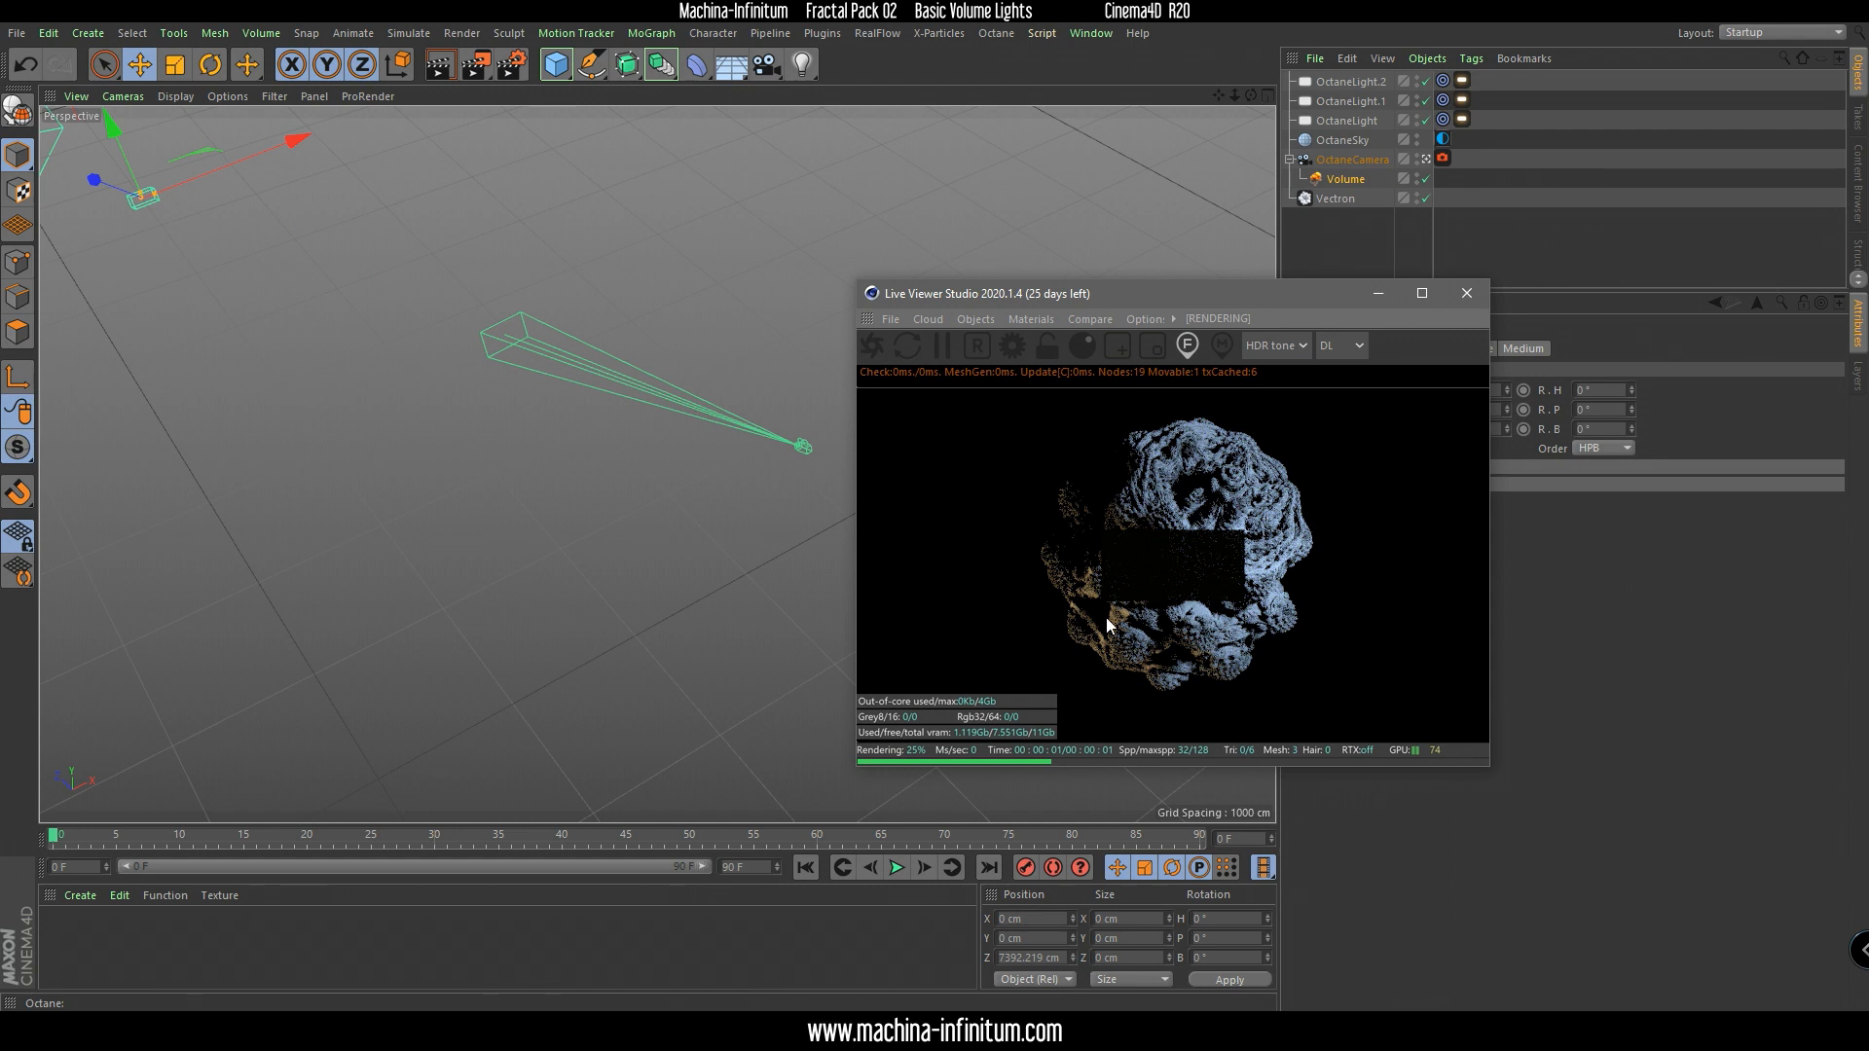
pyautogui.keyDown('alt'); pyautogui.moveTo(385, 397); pyautogui.dragTo(627, 533, button='middle'); pyautogui.keyUp('alt')
pyautogui.moveTo(423, 368); pyautogui.dragTo(165, 366)
pyautogui.moveTo(1134, 294); pyautogui.dragTo(646, 303)
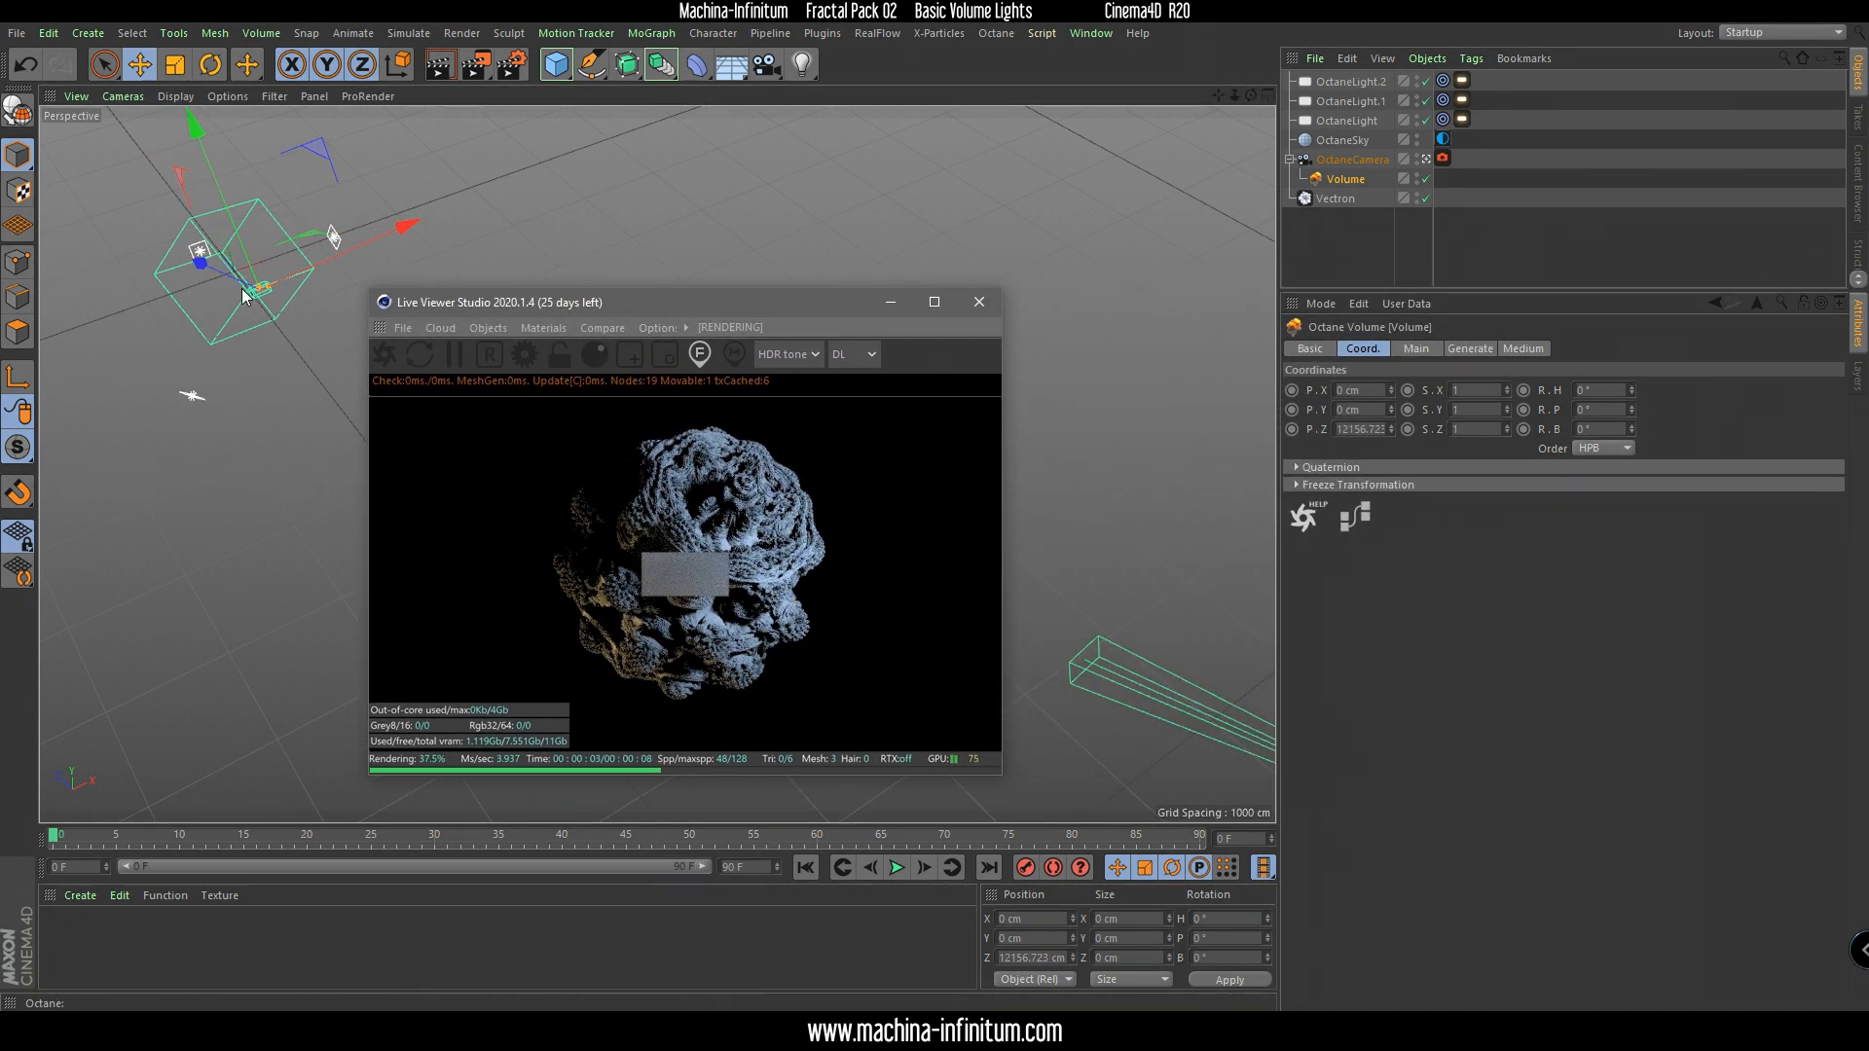
# Stretch the fog volume vertically to a height of about 483 cm.
pyautogui.keyDown('alt'); pyautogui.moveTo(241, 296); pyautogui.dragTo(302, 352, button='middle'); pyautogui.keyUp('alt')
pyautogui.middleClick(317, 298)
pyautogui.middleClick(282, 269)
pyautogui.moveTo(714, 302); pyautogui.dragTo(1301, 430)
pyautogui.moveTo(652, 429); pyautogui.dragTo(672, 260)
pyautogui.moveTo(1300, 434); pyautogui.dragTo(747, 481)
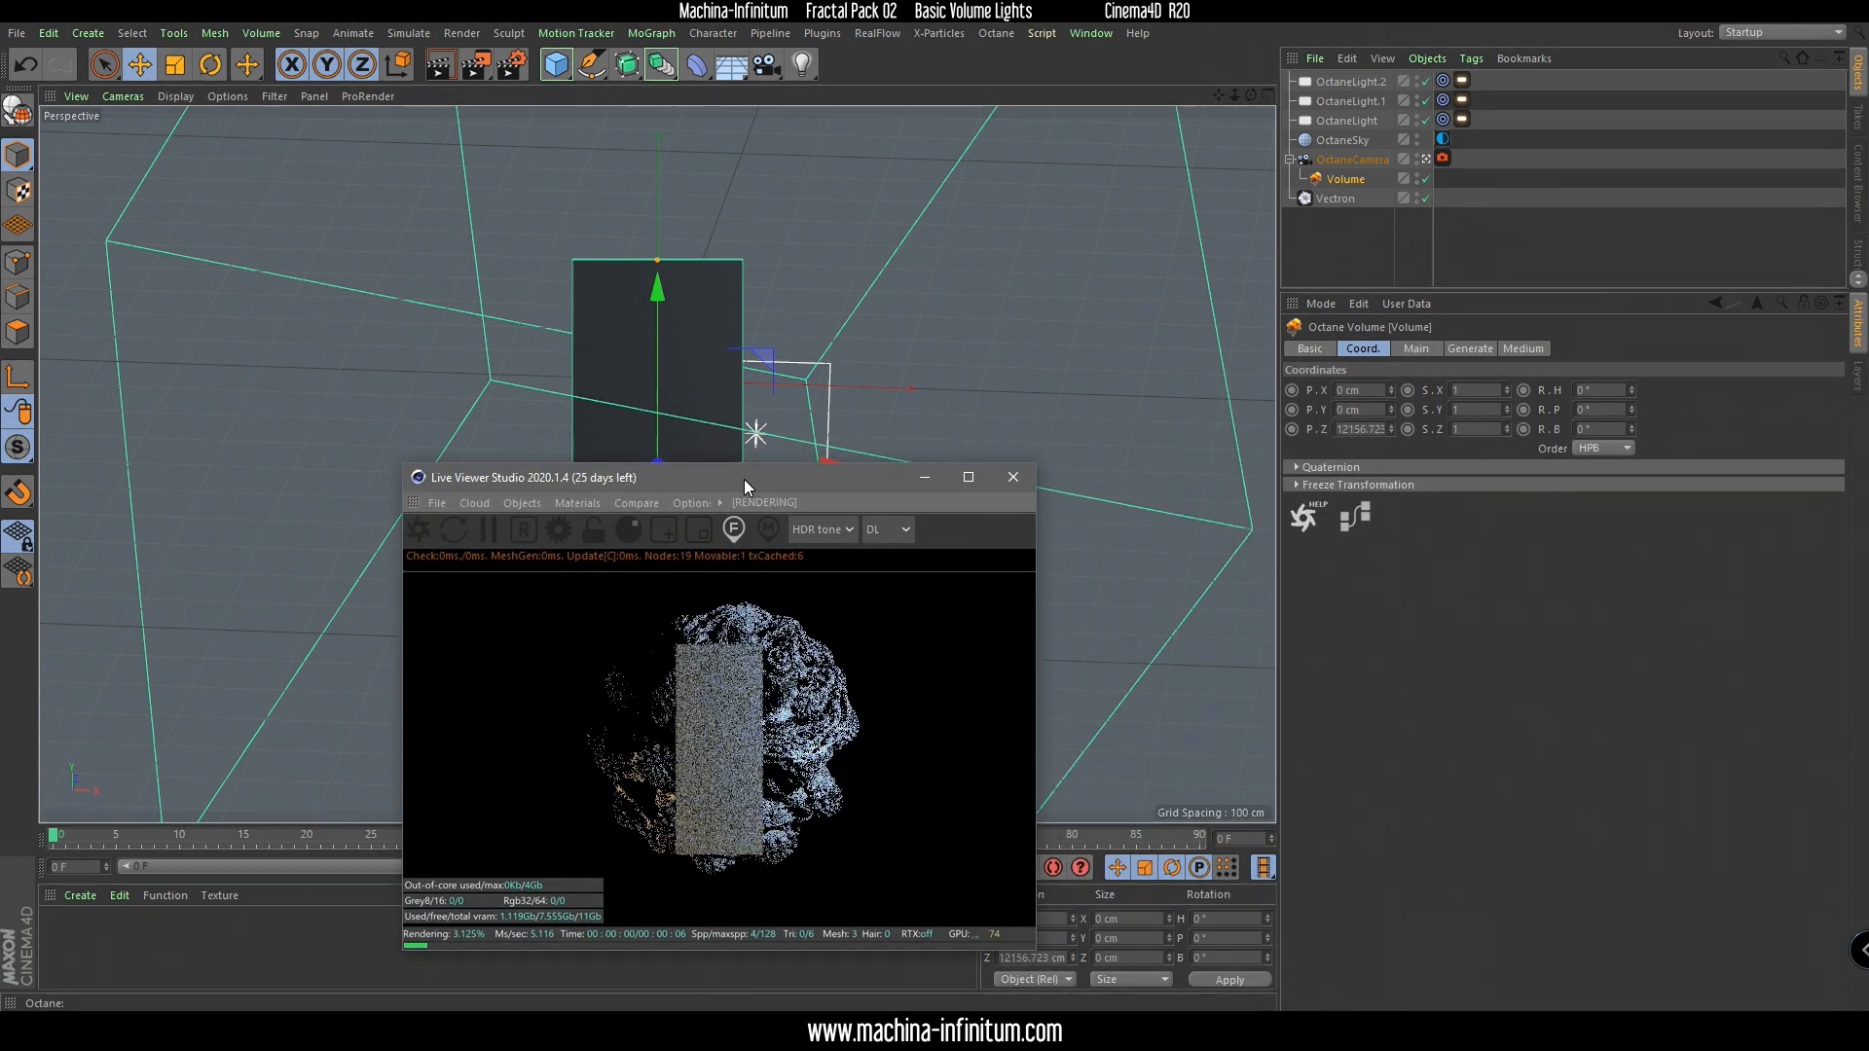
# Increase the fog volume's editor voxel size to about 76.3 cm.
pyautogui.click(1467, 348)
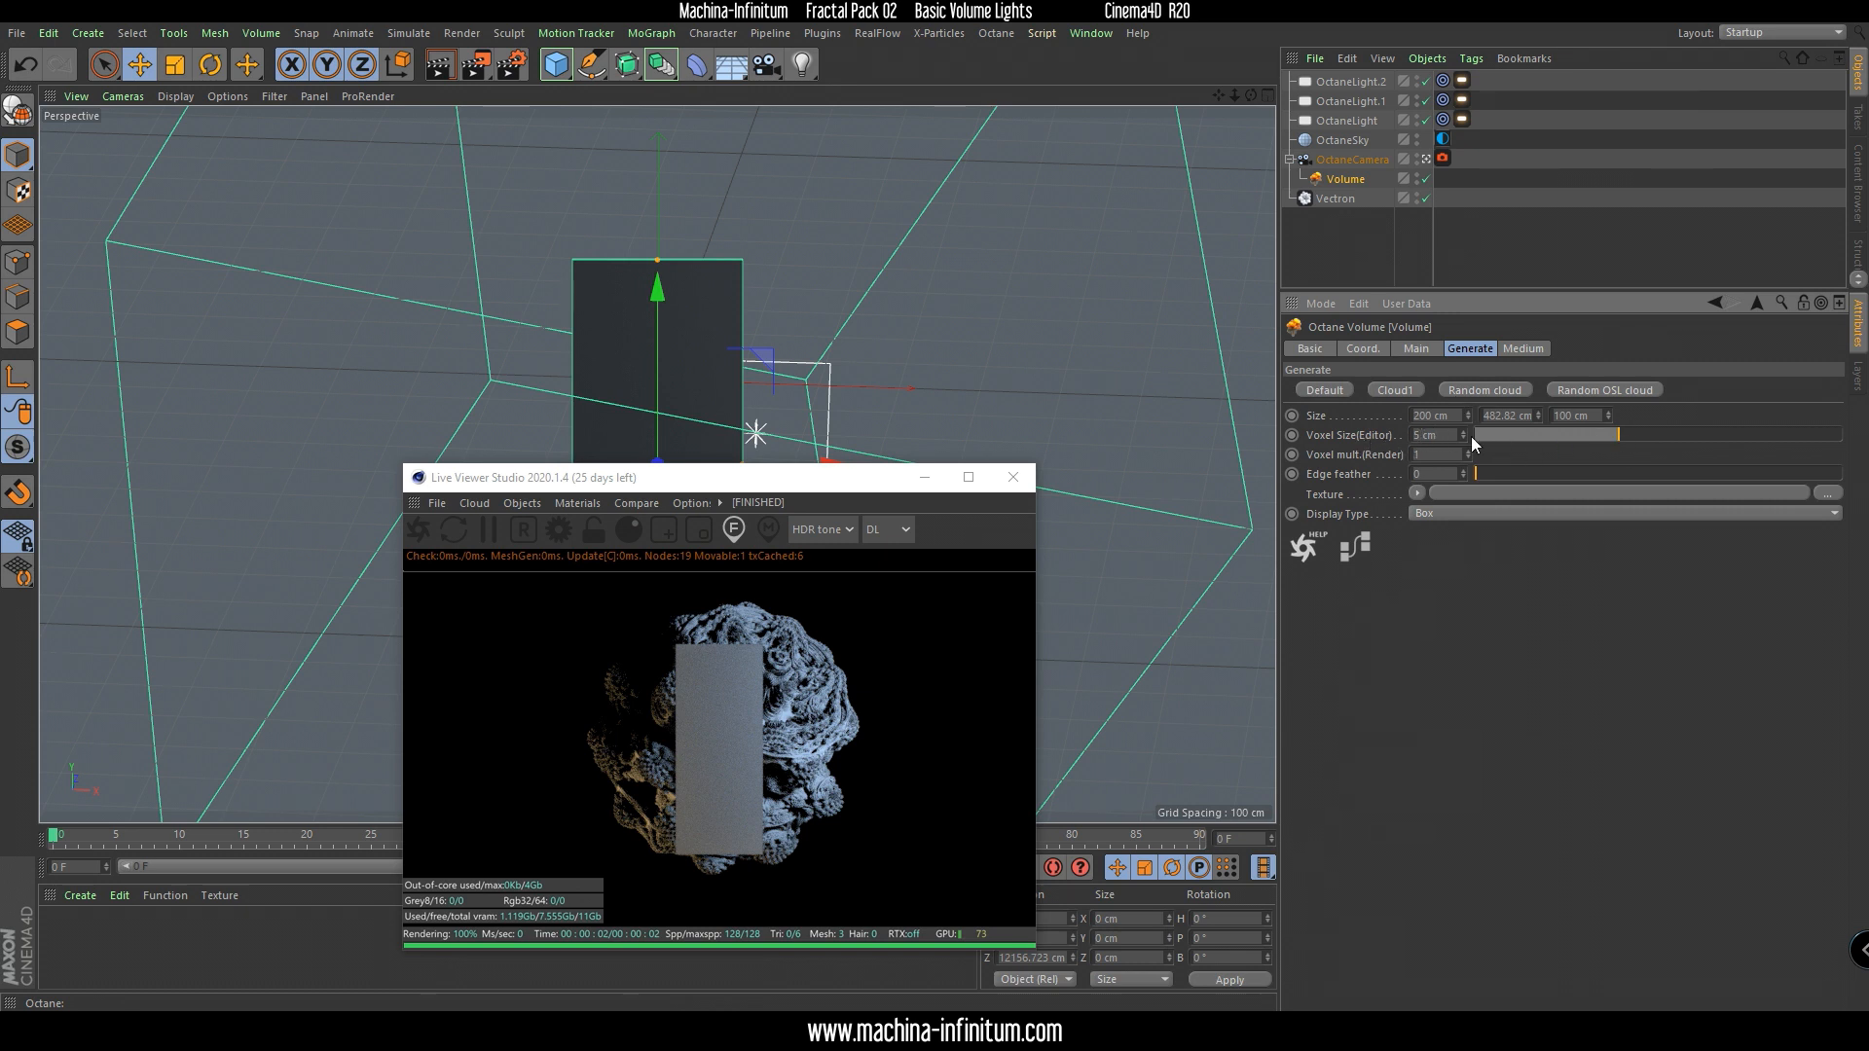
pyautogui.moveTo(1618, 435); pyautogui.dragTo(1681, 438)
pyautogui.moveTo(641, 477); pyautogui.dragTo(1364, 474)
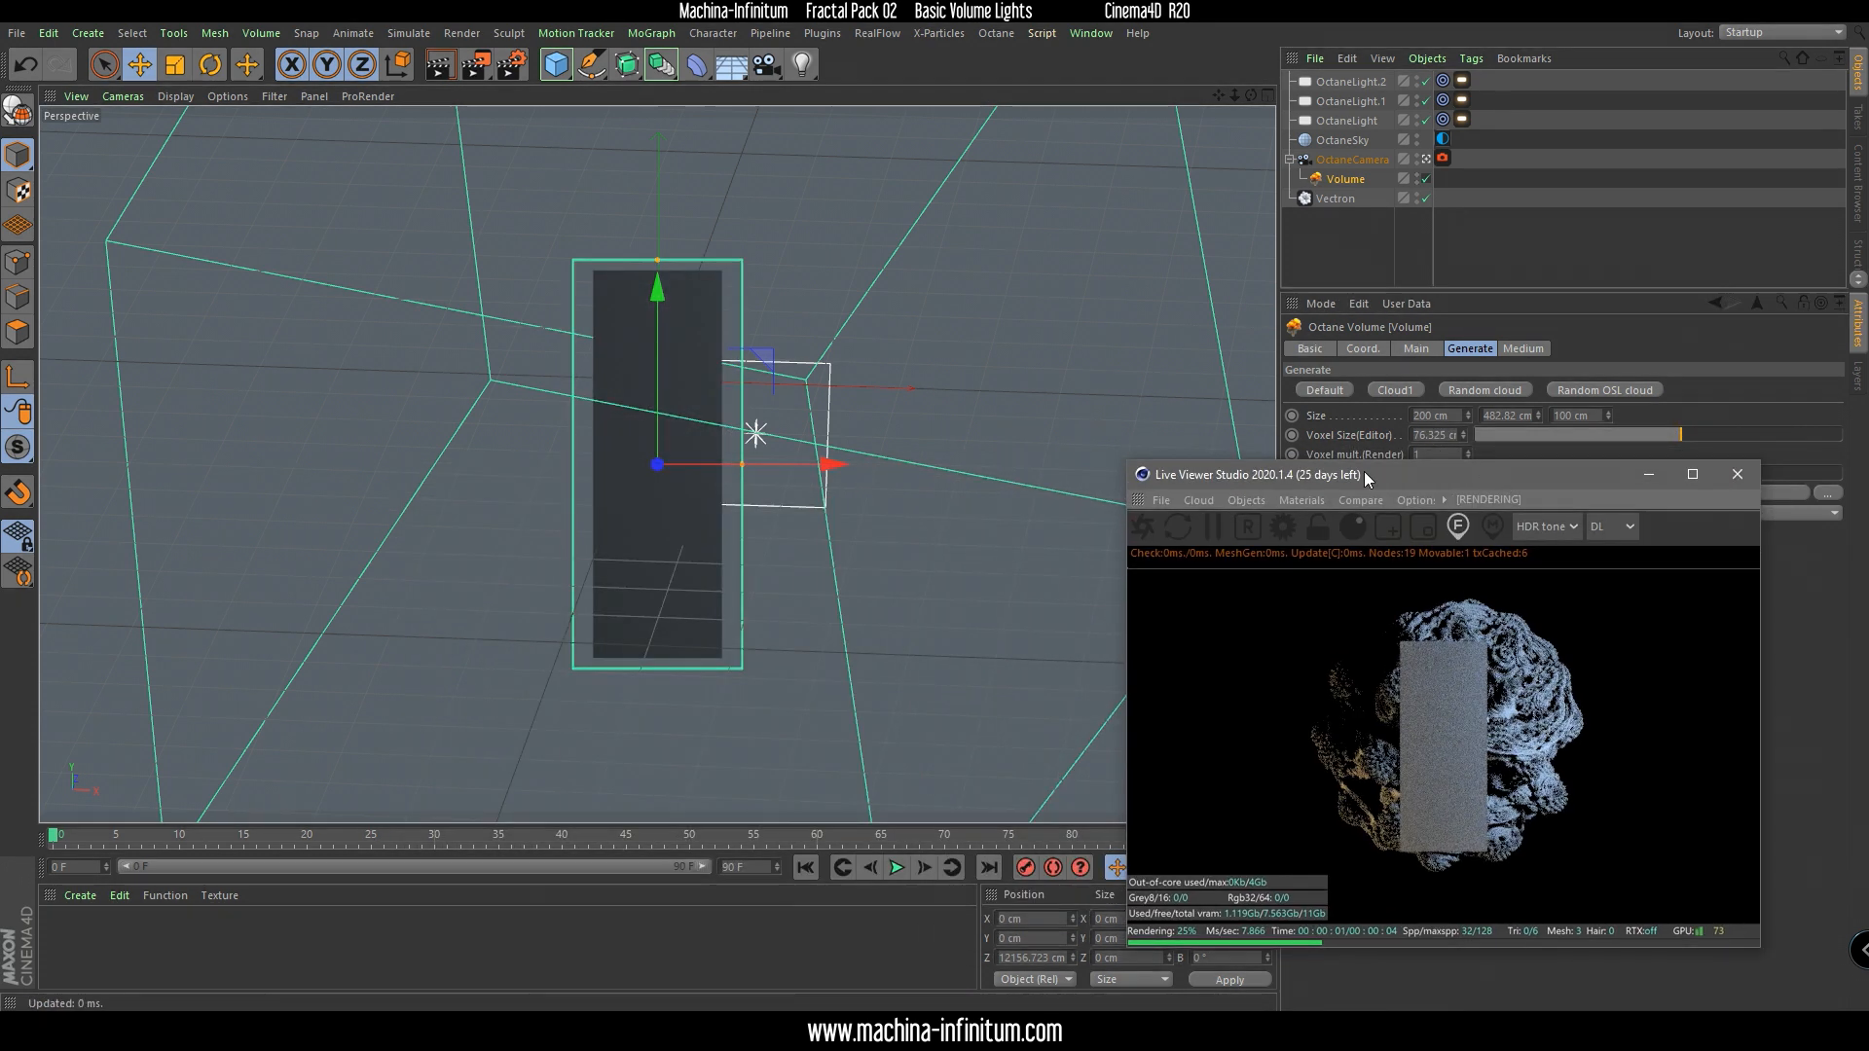
# Enlarge the fog volume to about 1496 cm wide and 931 cm high so it fills the camera's view.
pyautogui.moveTo(746, 466)
pyautogui.mouseDown()
pyautogui.moveTo(1255, 467)
pyautogui.moveTo(740, 468)
pyautogui.mouseUp()
pyautogui.moveTo(658, 256); pyautogui.dragTo(677, 102)
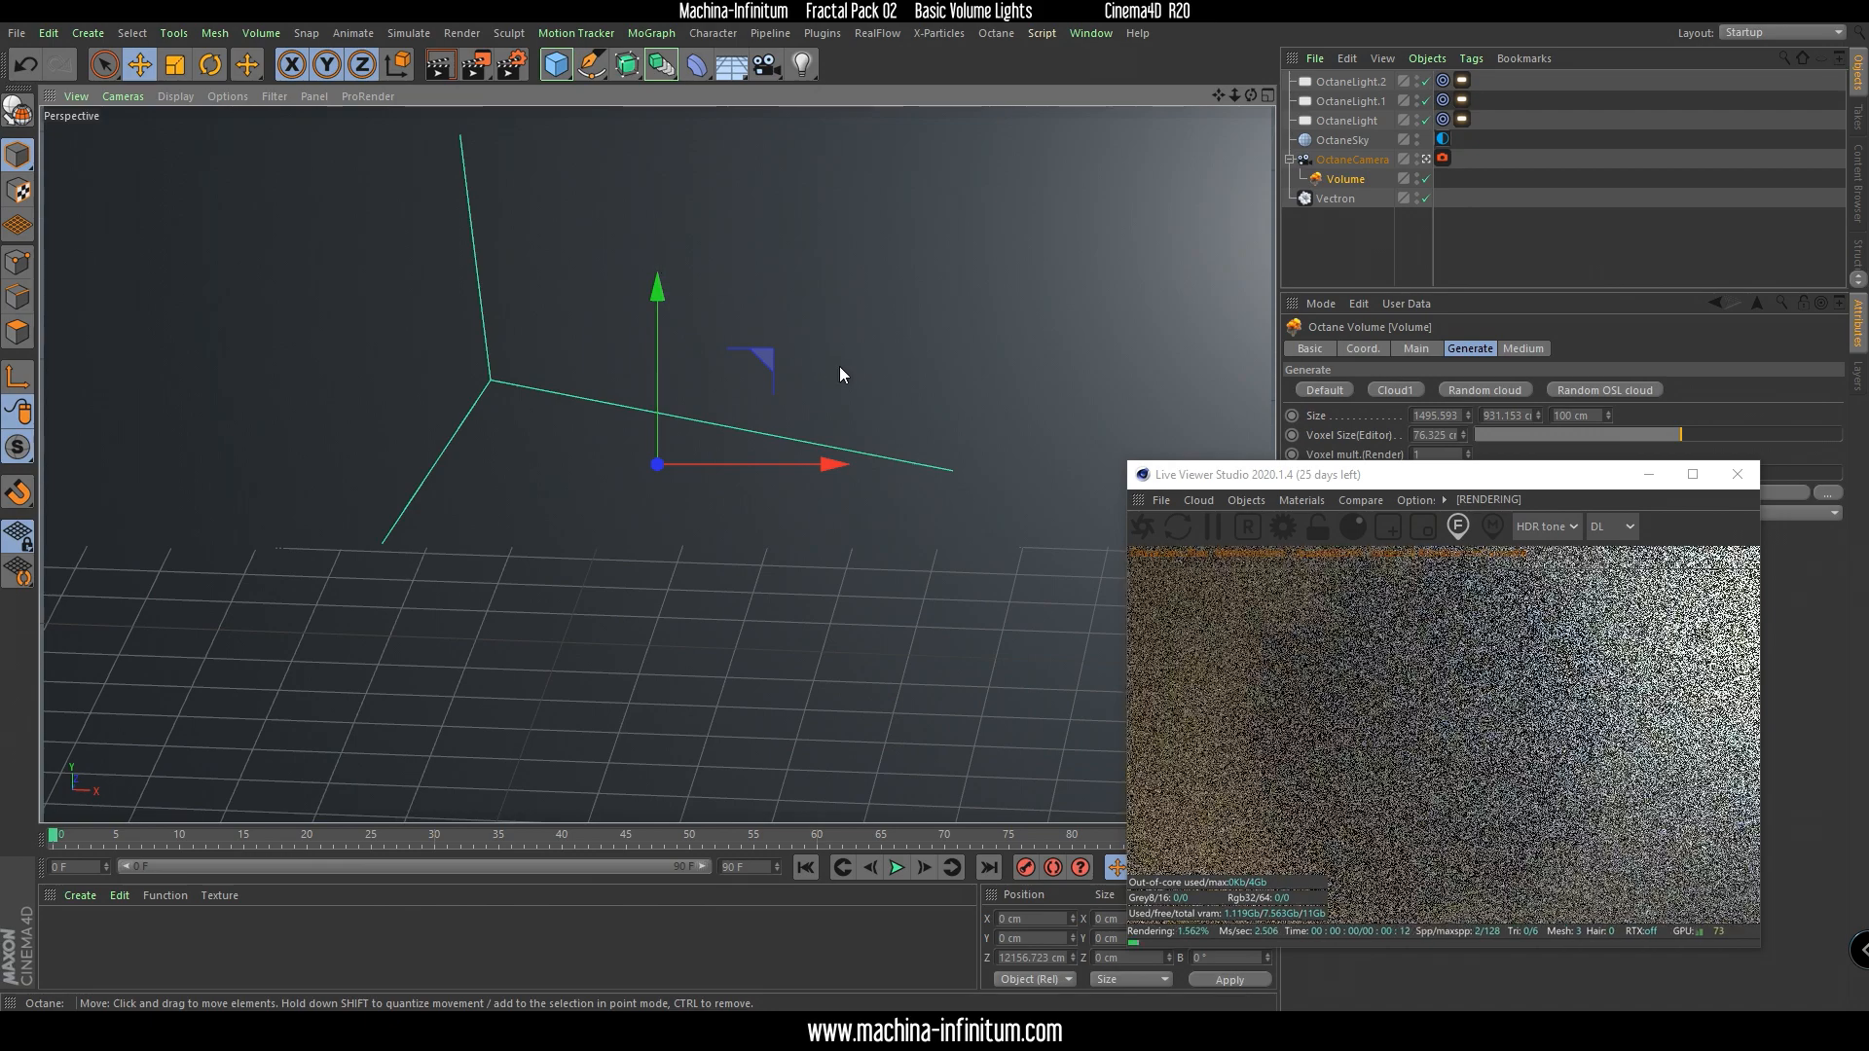
pyautogui.moveTo(1381, 489); pyautogui.dragTo(776, 261)
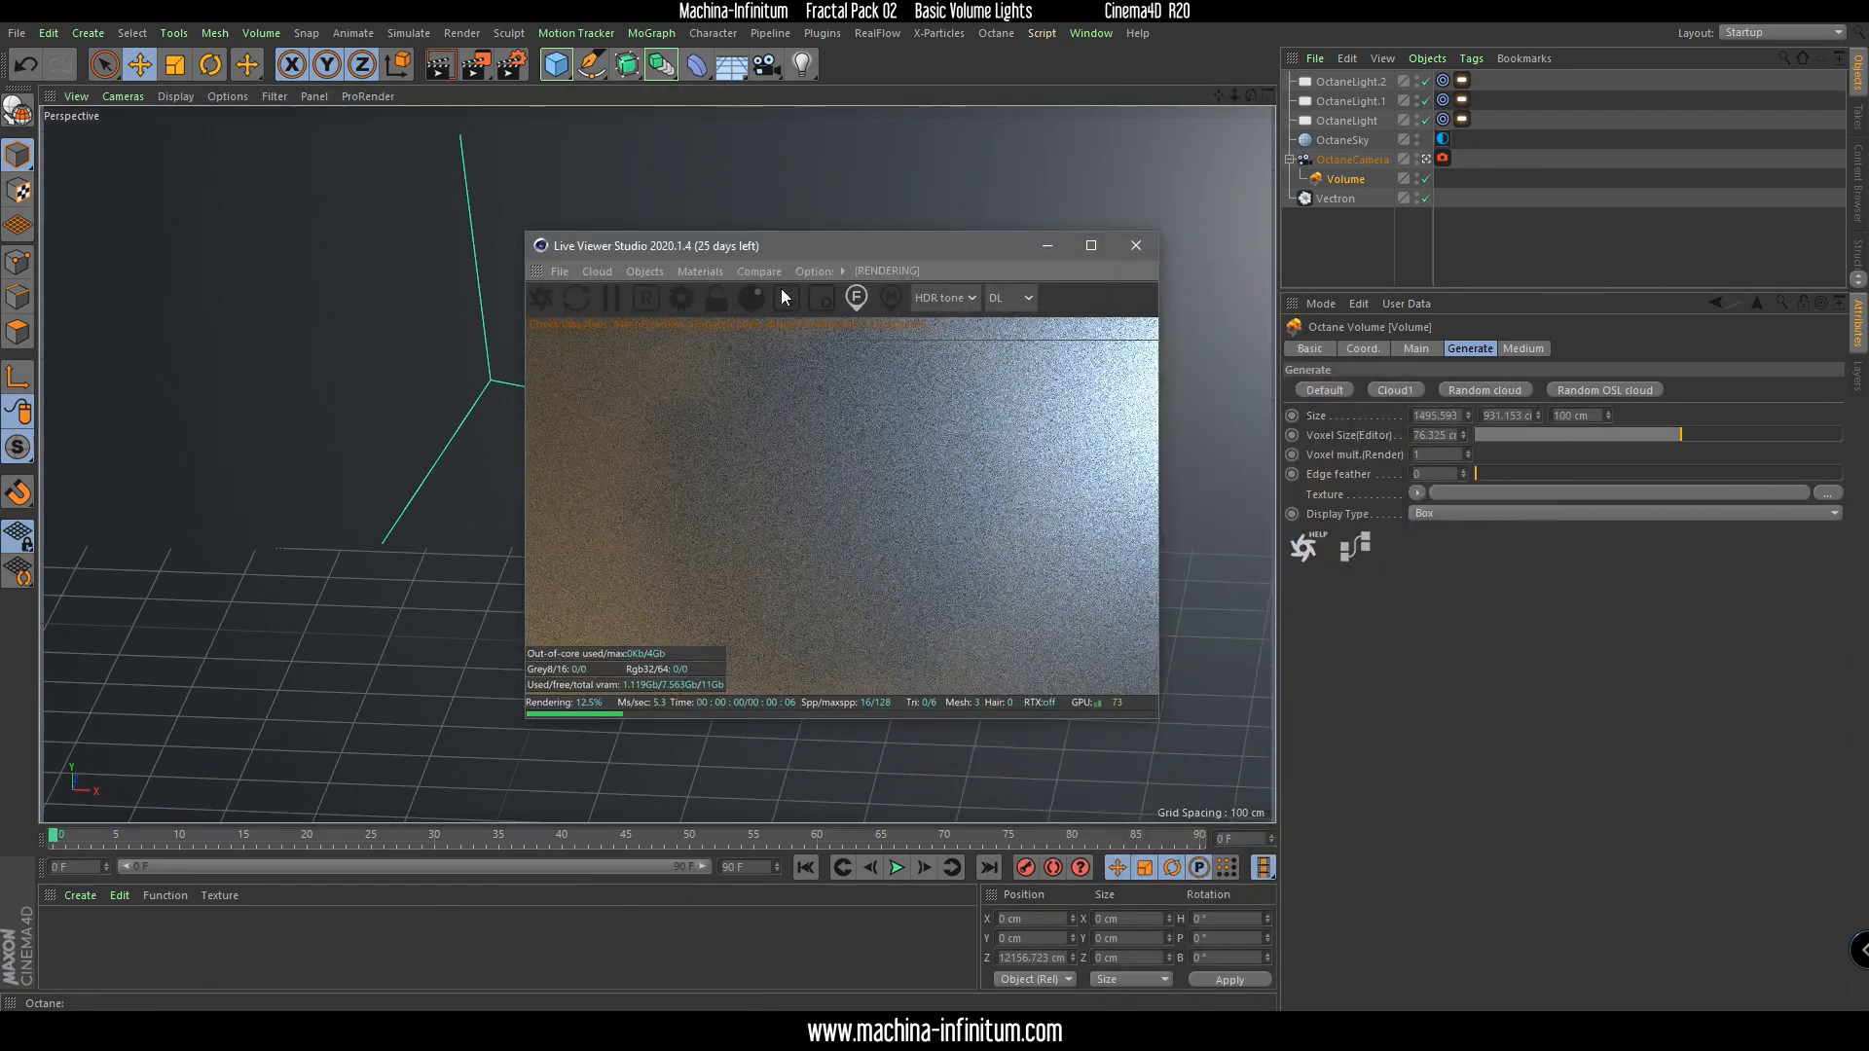
pyautogui.moveTo(869, 247); pyautogui.dragTo(1358, 312)
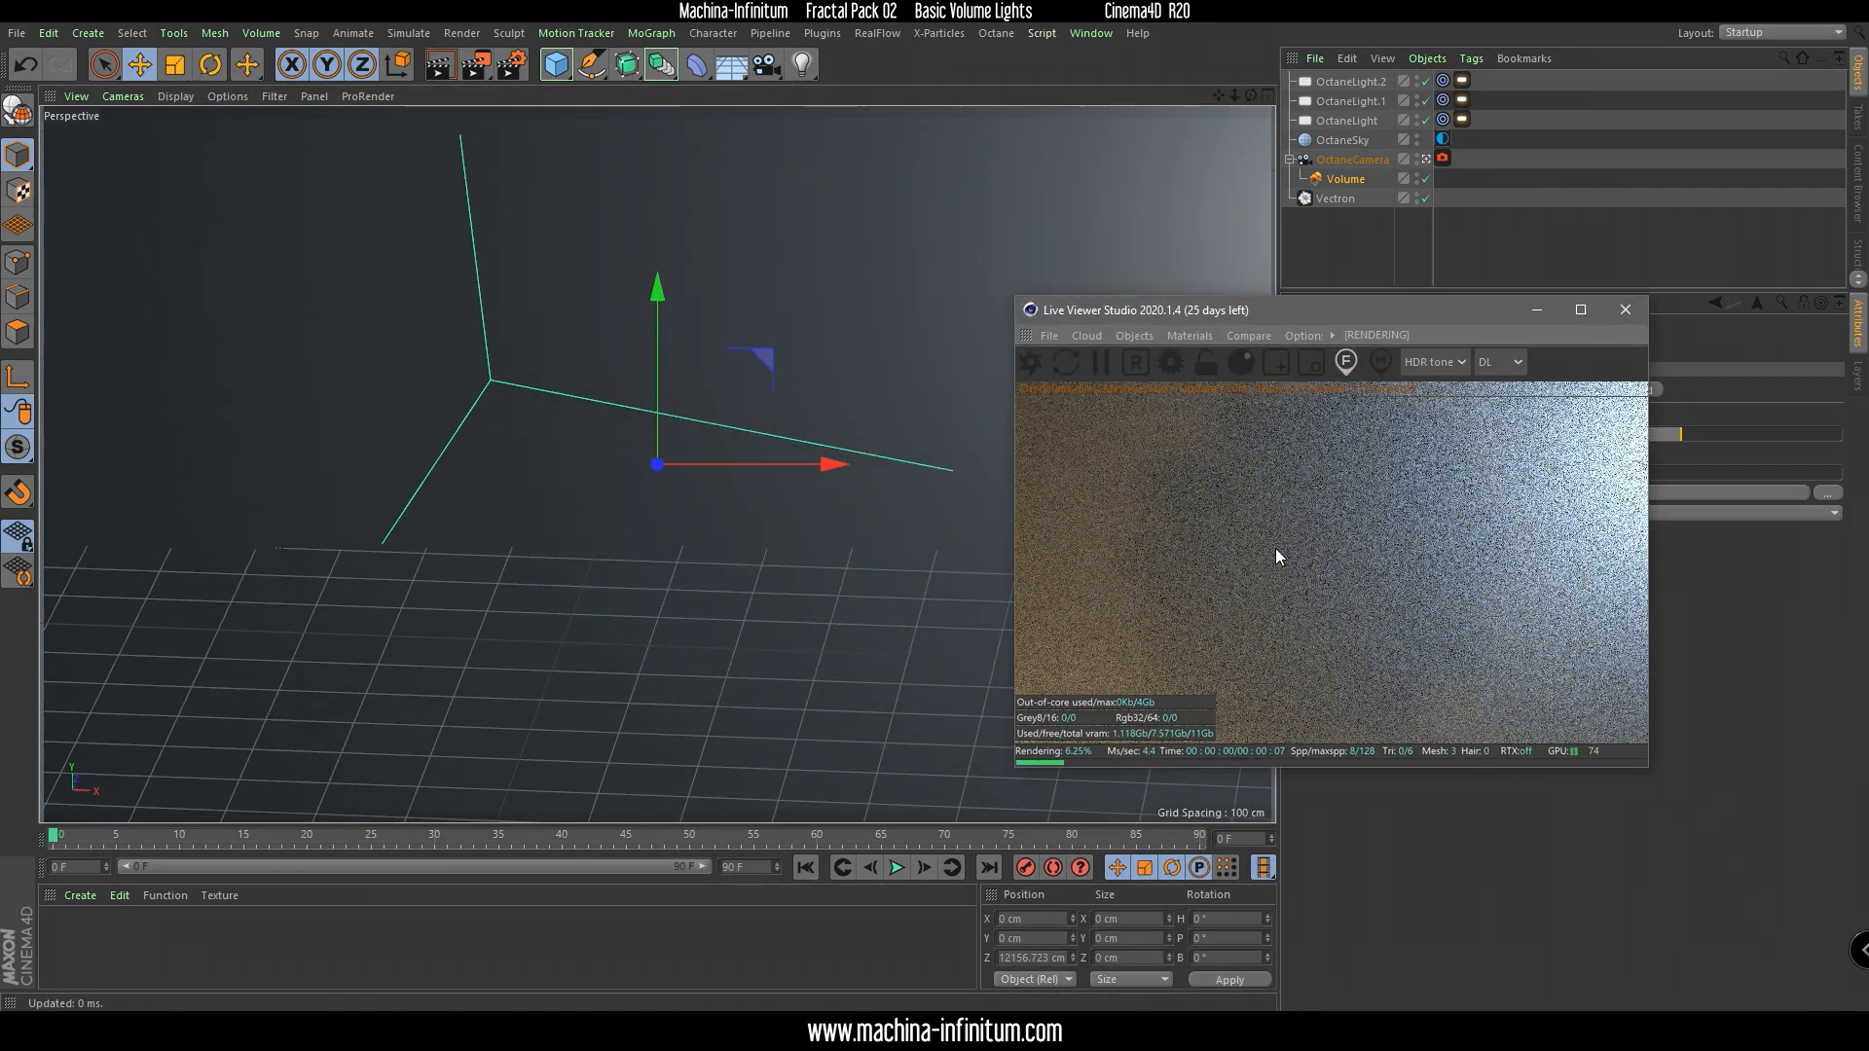
# Extend the fog volume's depth over the fractal to about 691 cm, with its Z position at about 12731 cm.
pyautogui.middleClick(337, 613)
pyautogui.keyDown('alt'); pyautogui.moveTo(144, 605); pyautogui.dragTo(292, 575); pyautogui.keyUp('alt')
pyautogui.keyDown('alt'); pyautogui.moveTo(168, 601); pyautogui.dragTo(163, 519, button='right'); pyautogui.keyUp('alt')
pyautogui.keyDown('alt'); pyautogui.moveTo(213, 602); pyautogui.dragTo(438, 622, button='middle'); pyautogui.keyUp('alt')
pyautogui.keyDown('alt'); pyautogui.moveTo(422, 618); pyautogui.dragTo(423, 477, button='right'); pyautogui.keyUp('alt')
pyautogui.keyDown('alt'); pyautogui.moveTo(305, 646); pyautogui.dragTo(443, 687, button='middle'); pyautogui.keyUp('alt')
pyautogui.middleClick(504, 588)
pyautogui.keyDown('alt'); pyautogui.moveTo(801, 337); pyautogui.dragTo(758, 423, button='right'); pyautogui.keyUp('alt')
pyautogui.keyDown('alt'); pyautogui.moveTo(764, 360); pyautogui.dragTo(709, 438, button='middle'); pyautogui.keyUp('alt')
pyautogui.moveTo(691, 415); pyautogui.dragTo(422, 518)
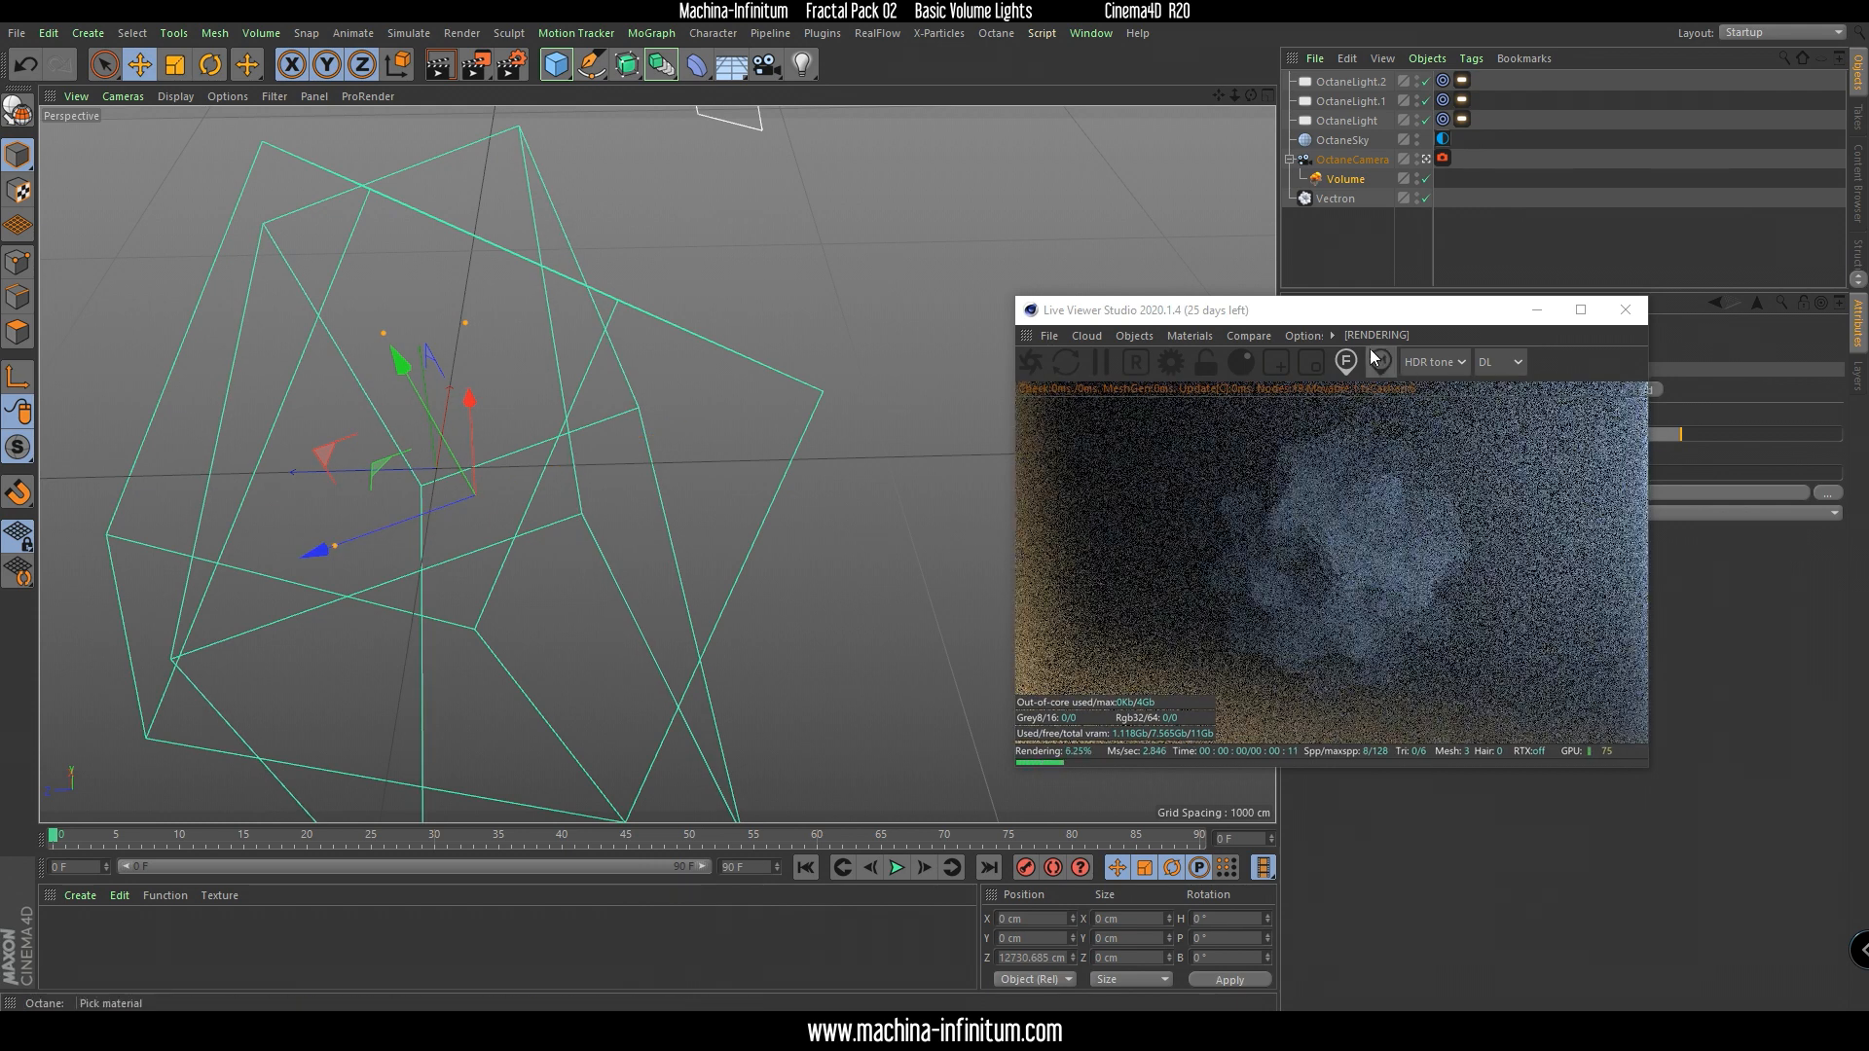
pyautogui.moveTo(1388, 319); pyautogui.dragTo(1065, 224)
# Enlarge the fog volume to about 3285 cm wide and 1769 cm high, and enlarge the live render window.
pyautogui.middleClick(499, 395)
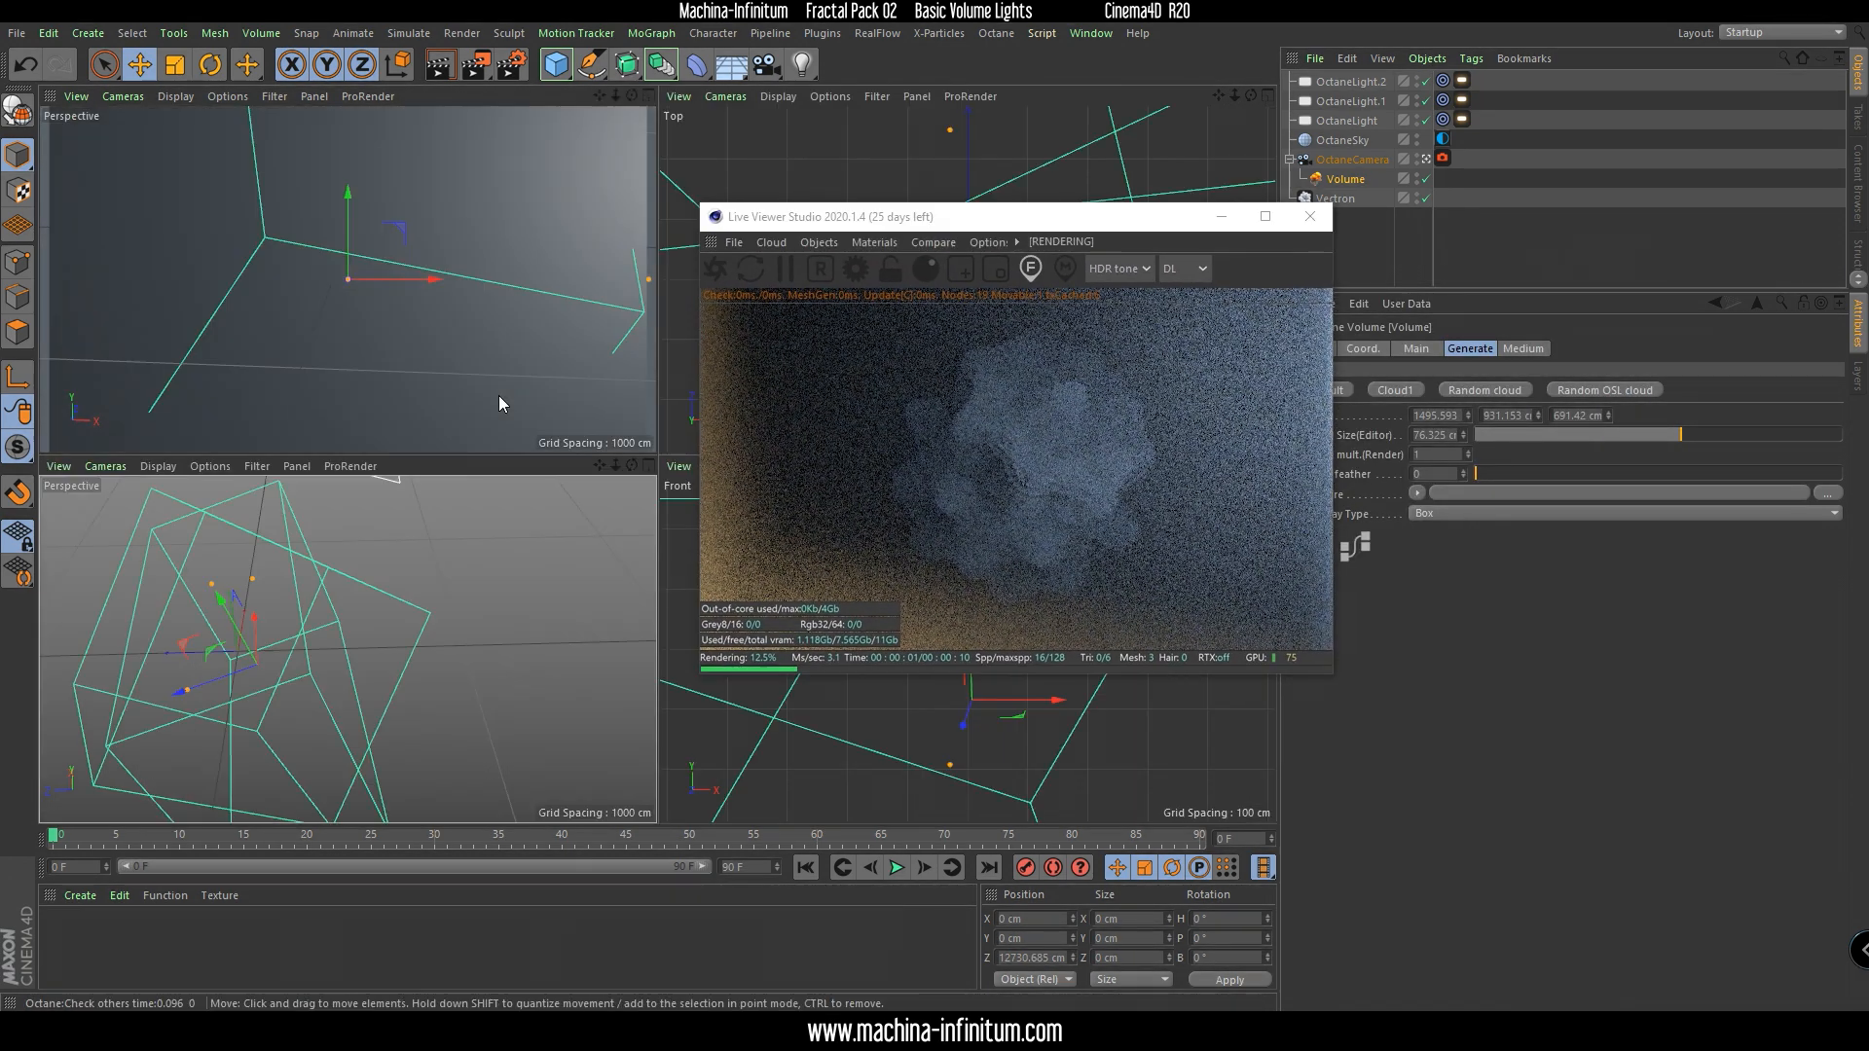
pyautogui.moveTo(251, 581); pyautogui.dragTo(248, 508)
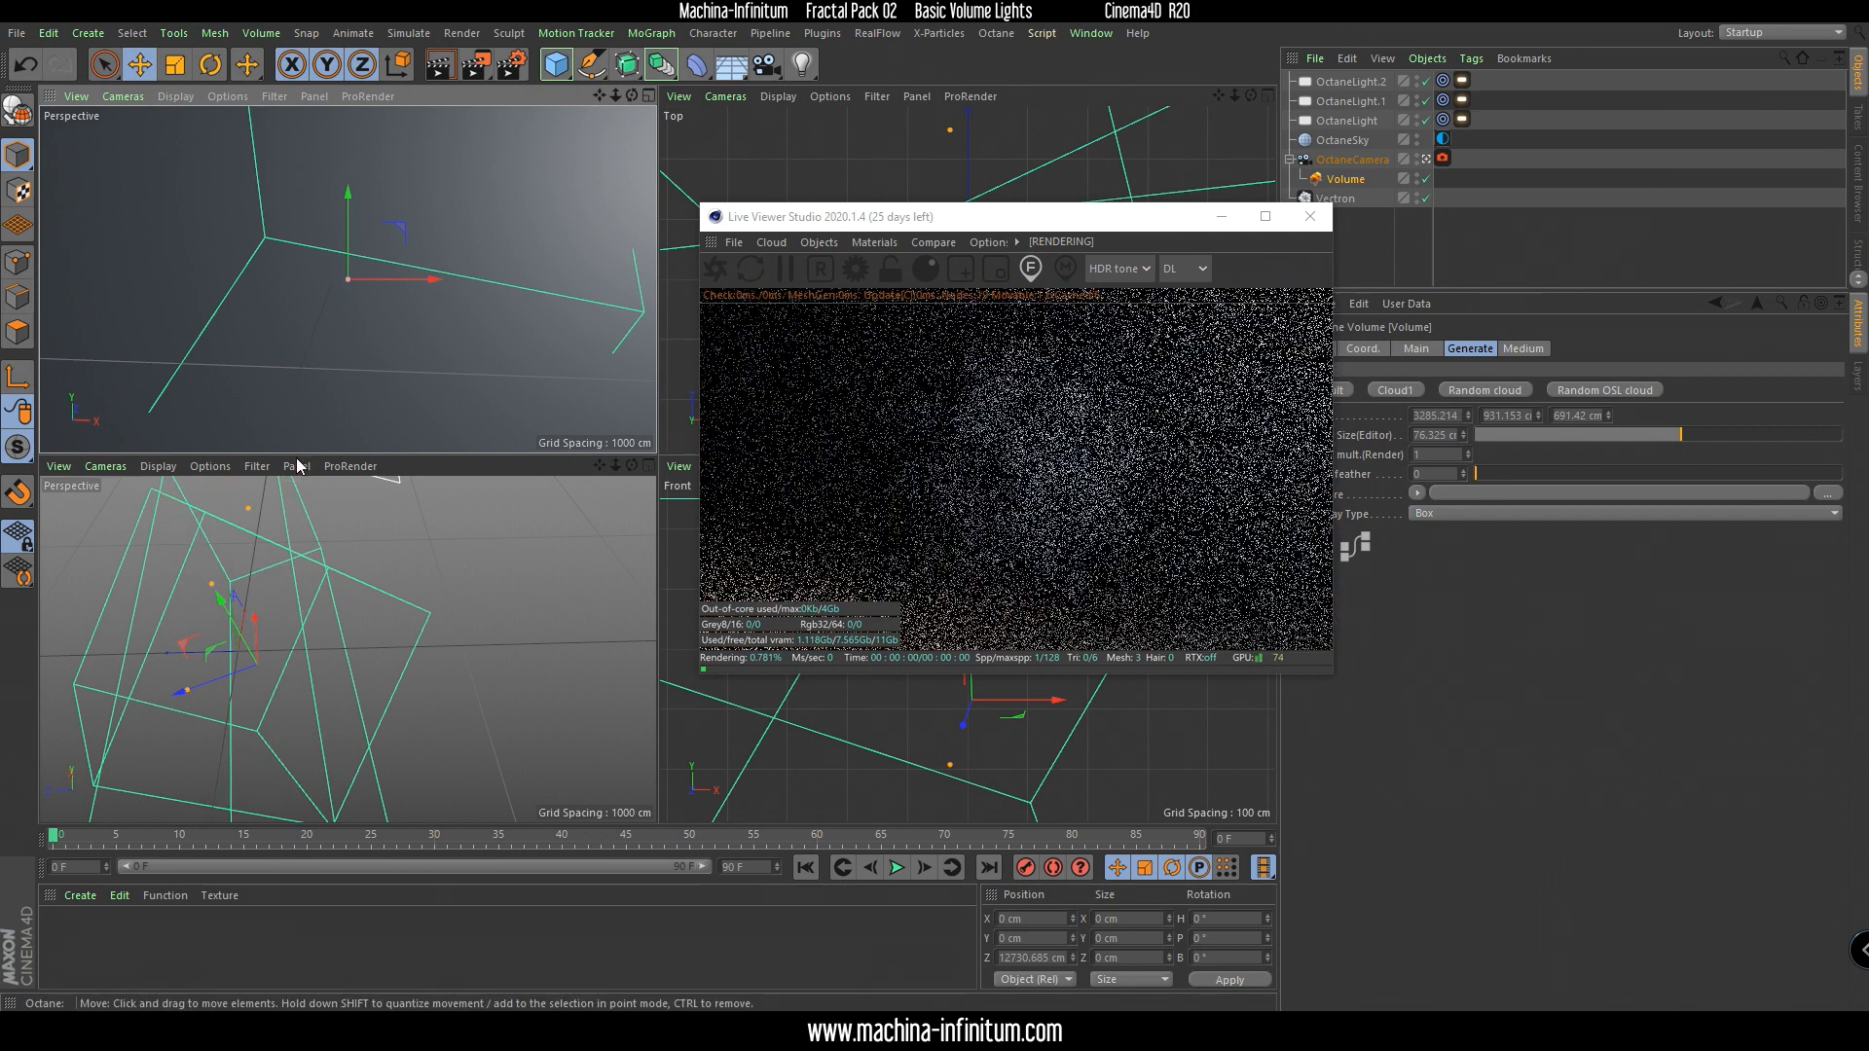
pyautogui.moveTo(211, 584); pyautogui.dragTo(142, 490)
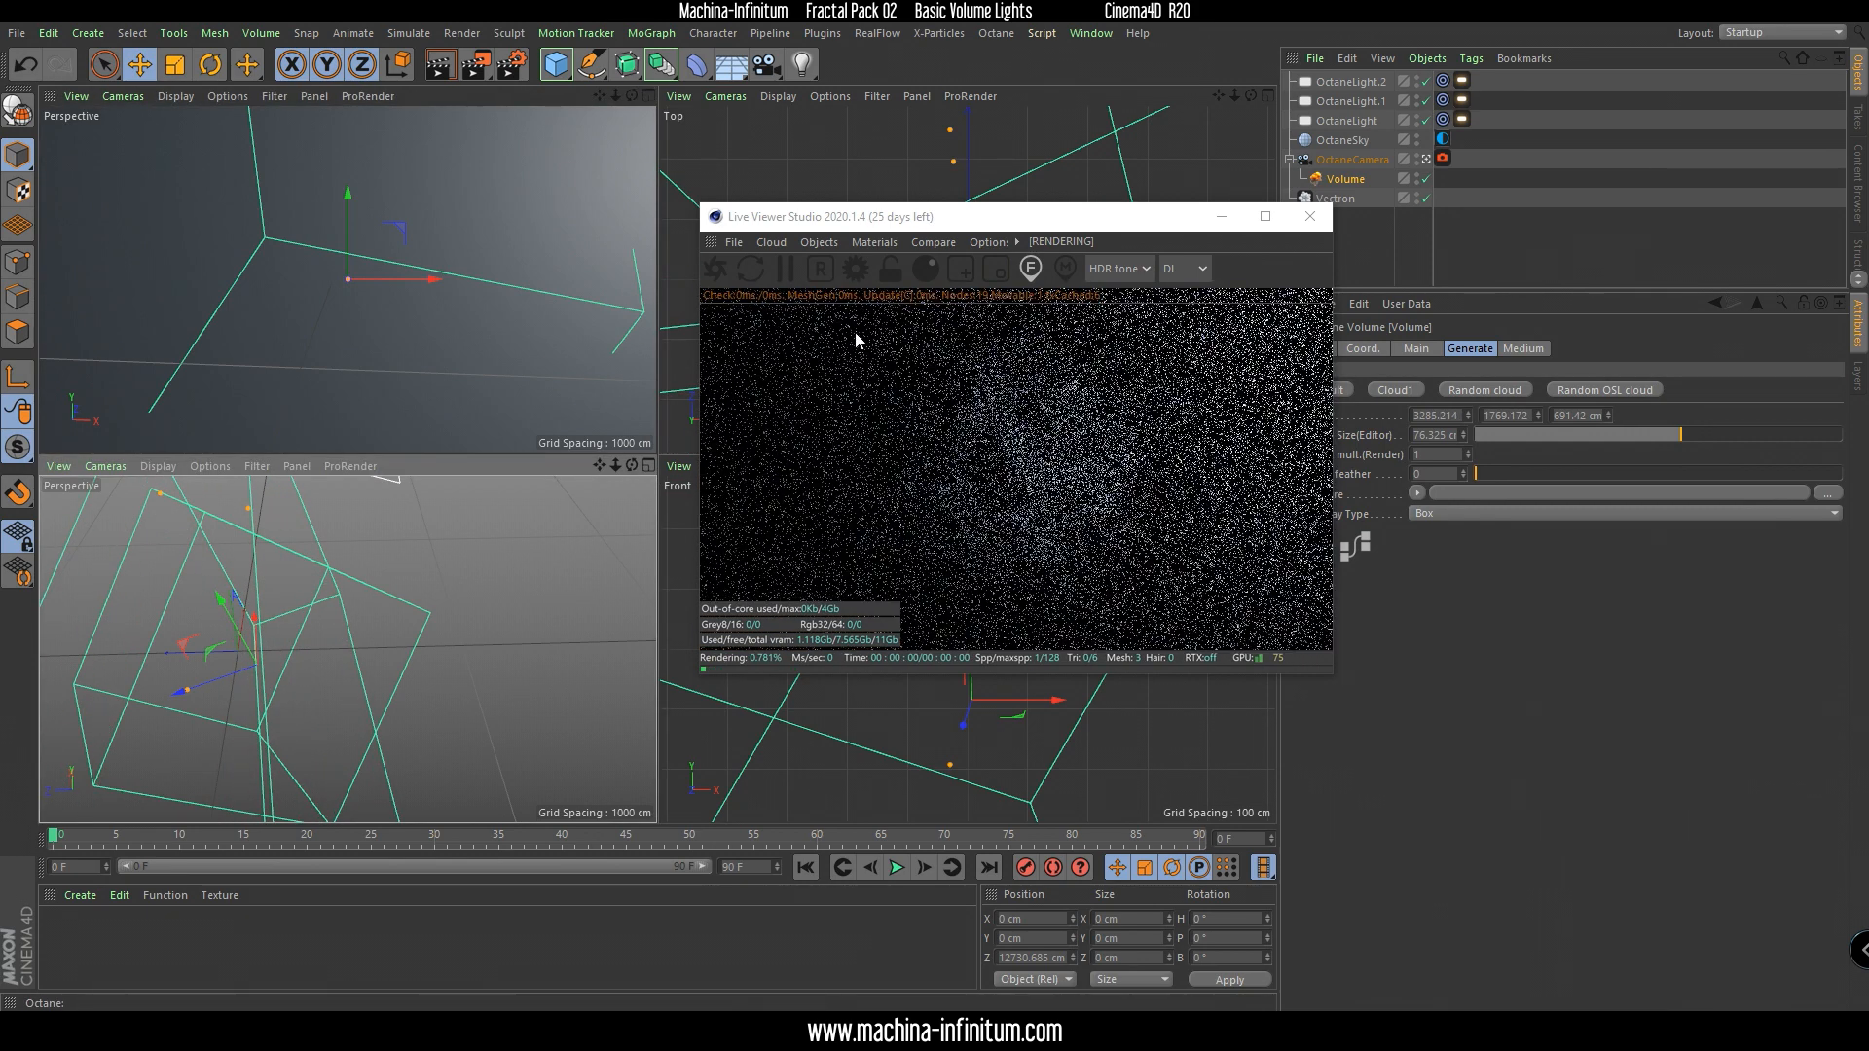
pyautogui.moveTo(1082, 216); pyautogui.dragTo(418, 107)
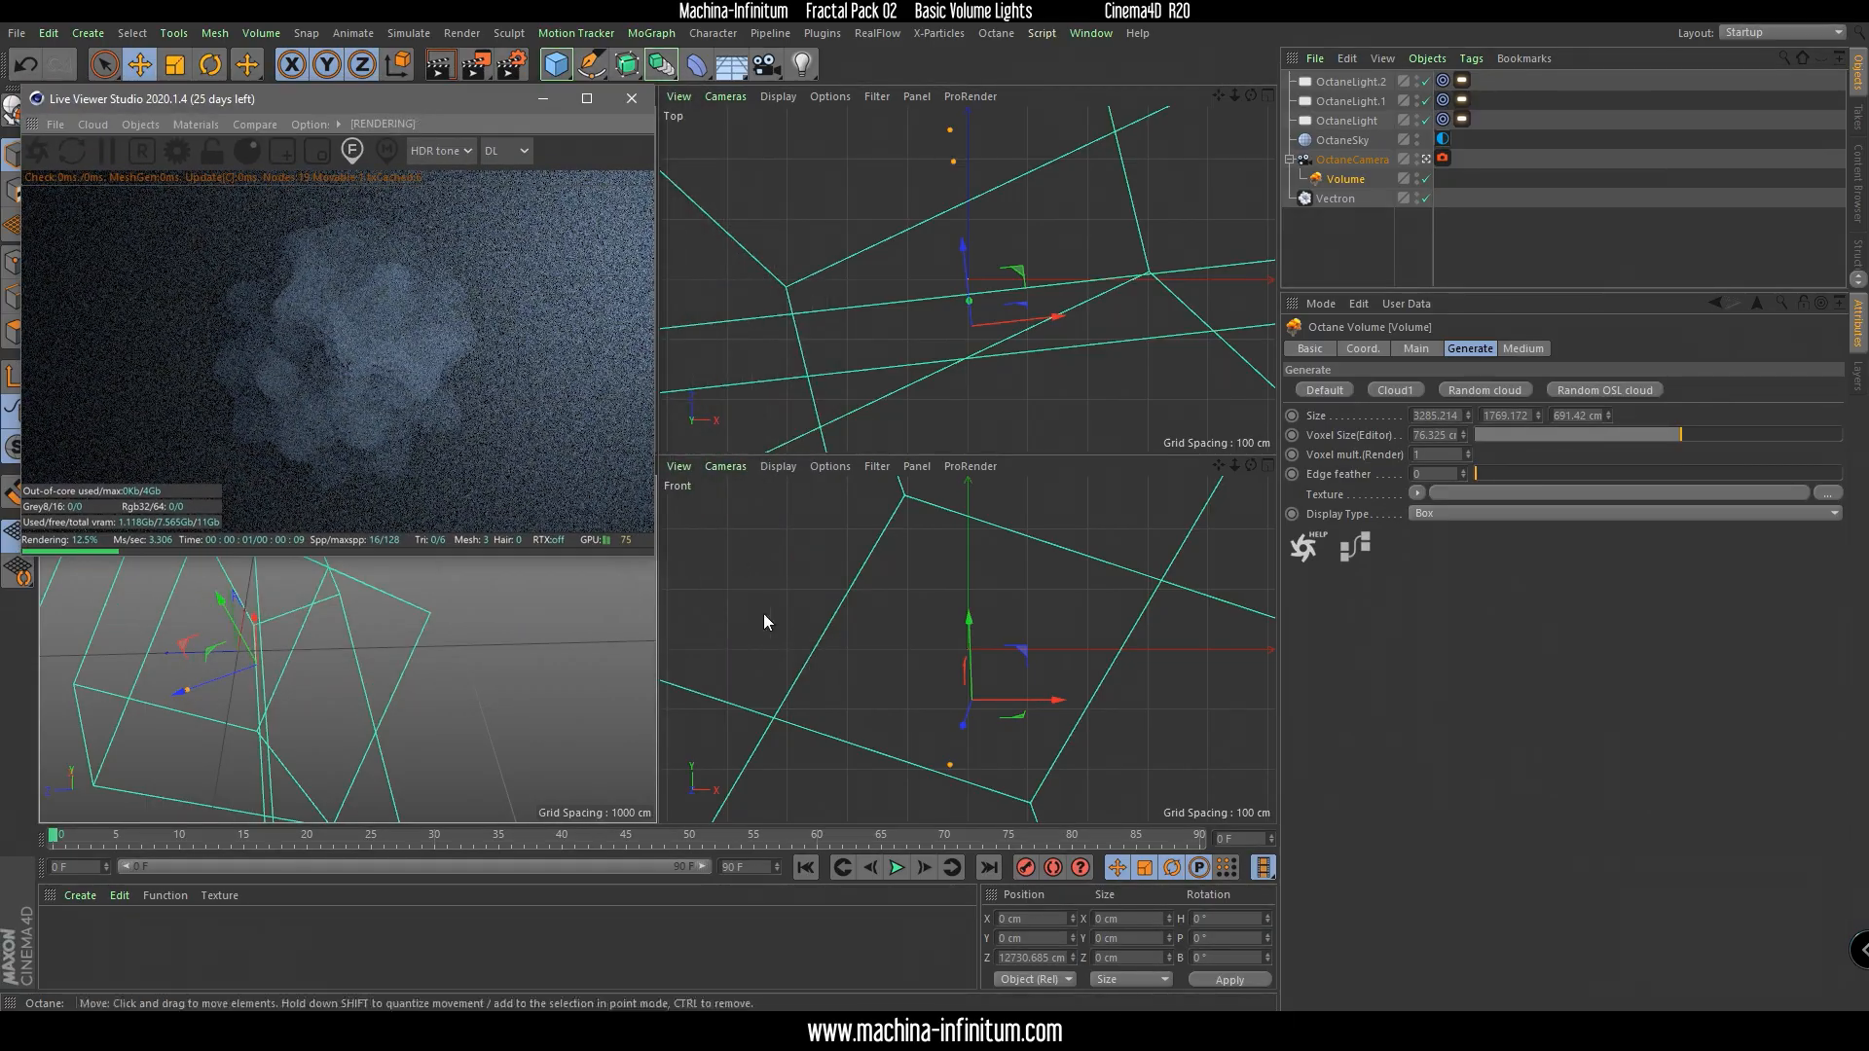
pyautogui.moveTo(656, 553); pyautogui.dragTo(1246, 826)
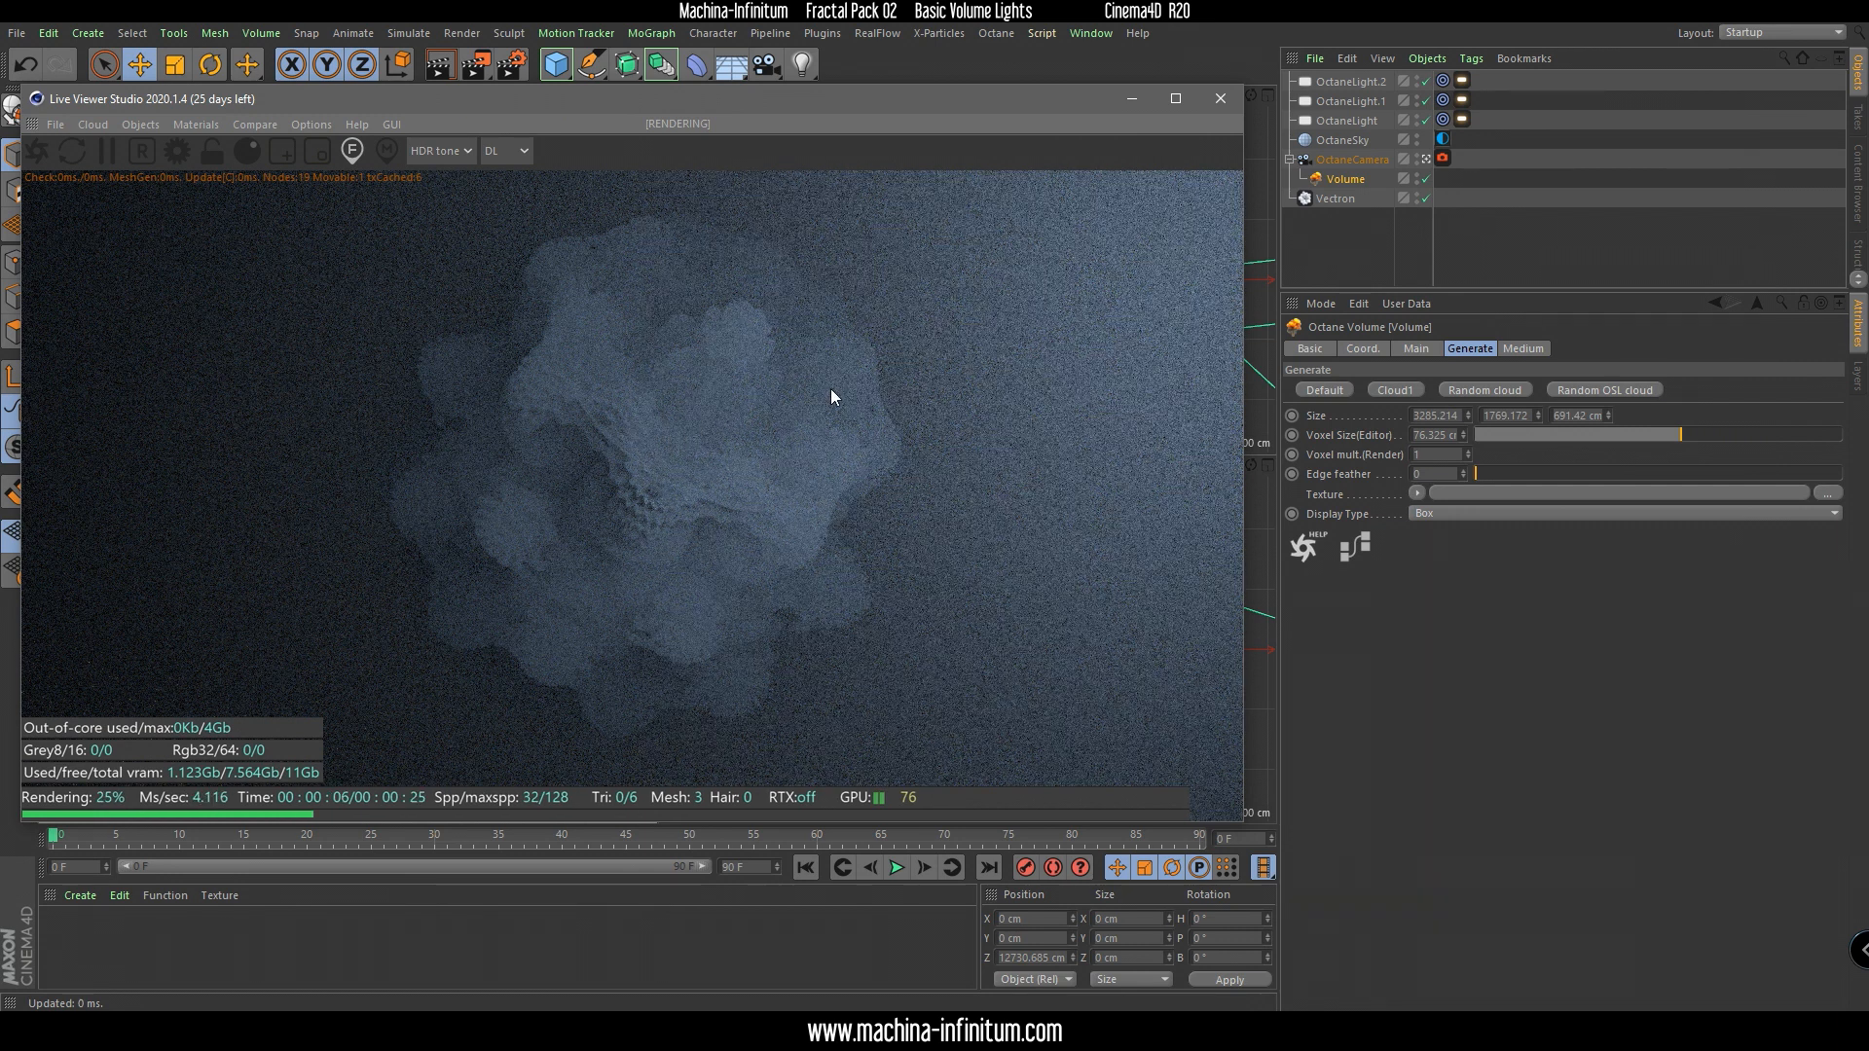
# Lower the density of the fog's volume medium to about 0.443.
pyautogui.click(1342, 183)
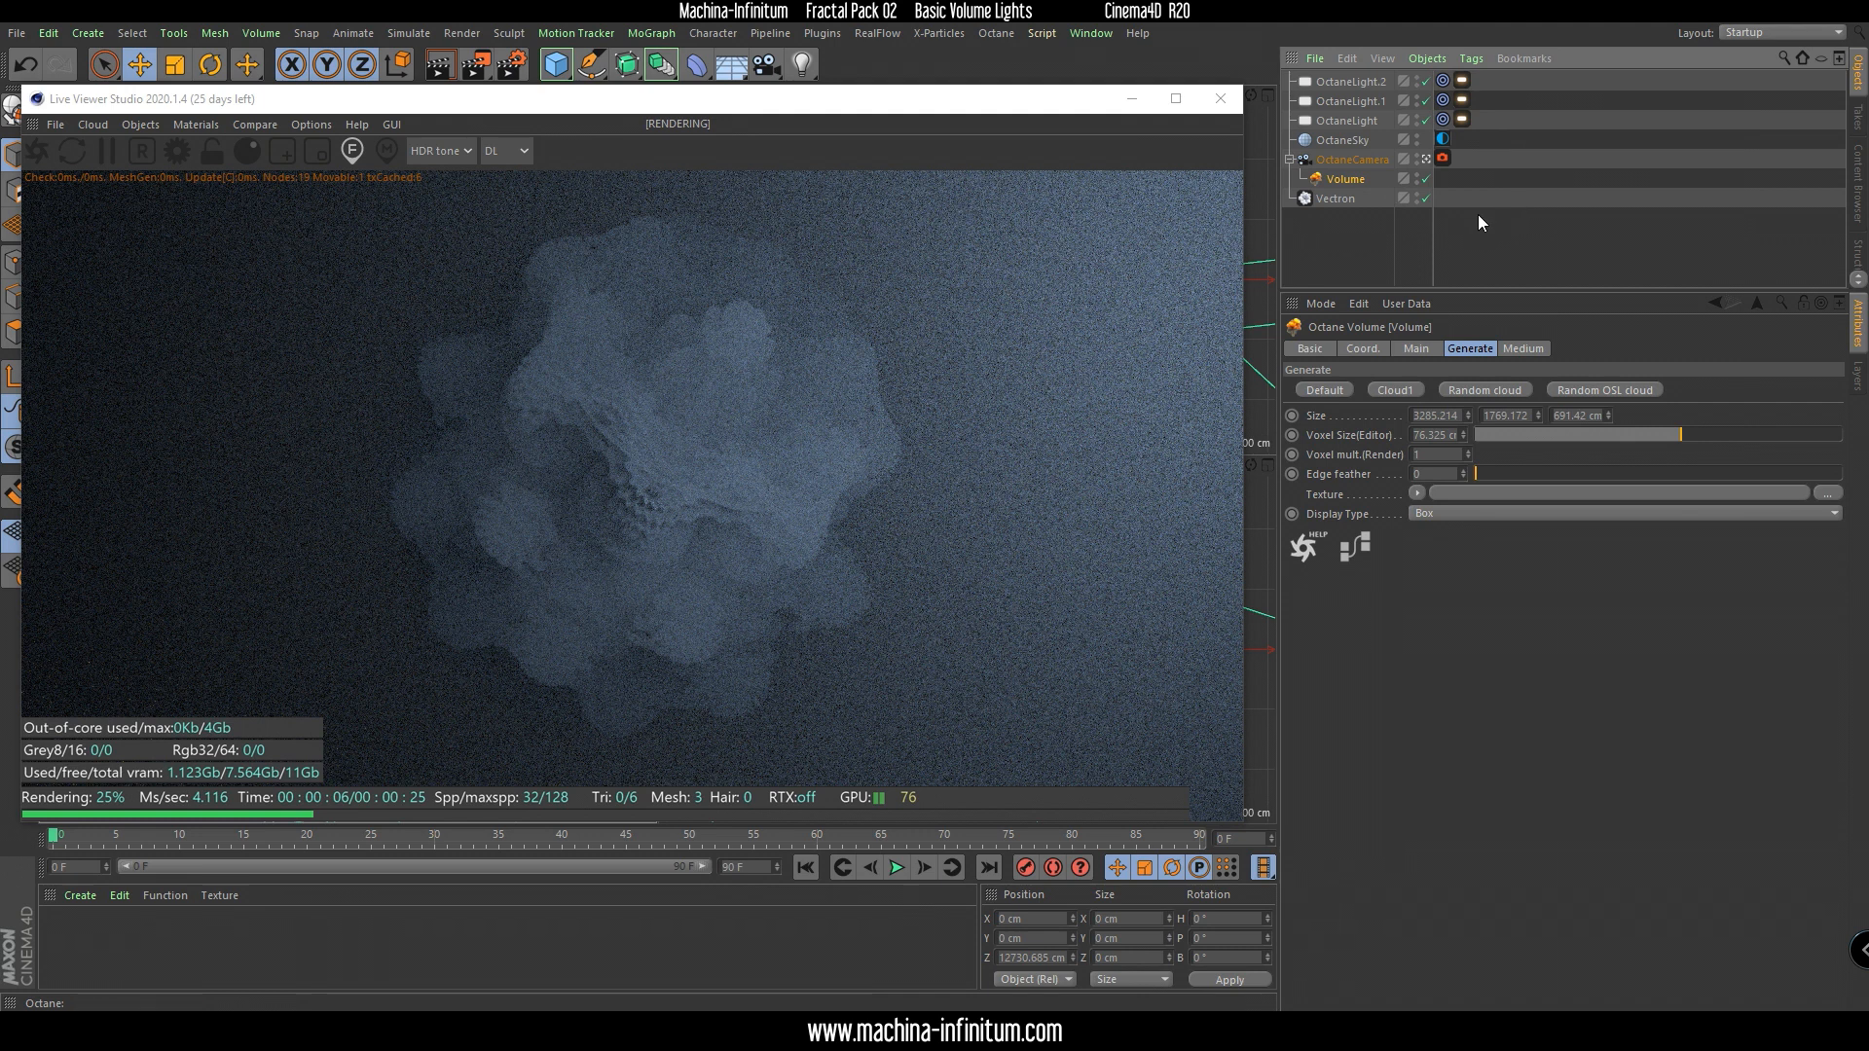
pyautogui.click(1338, 199)
pyautogui.click(1345, 180)
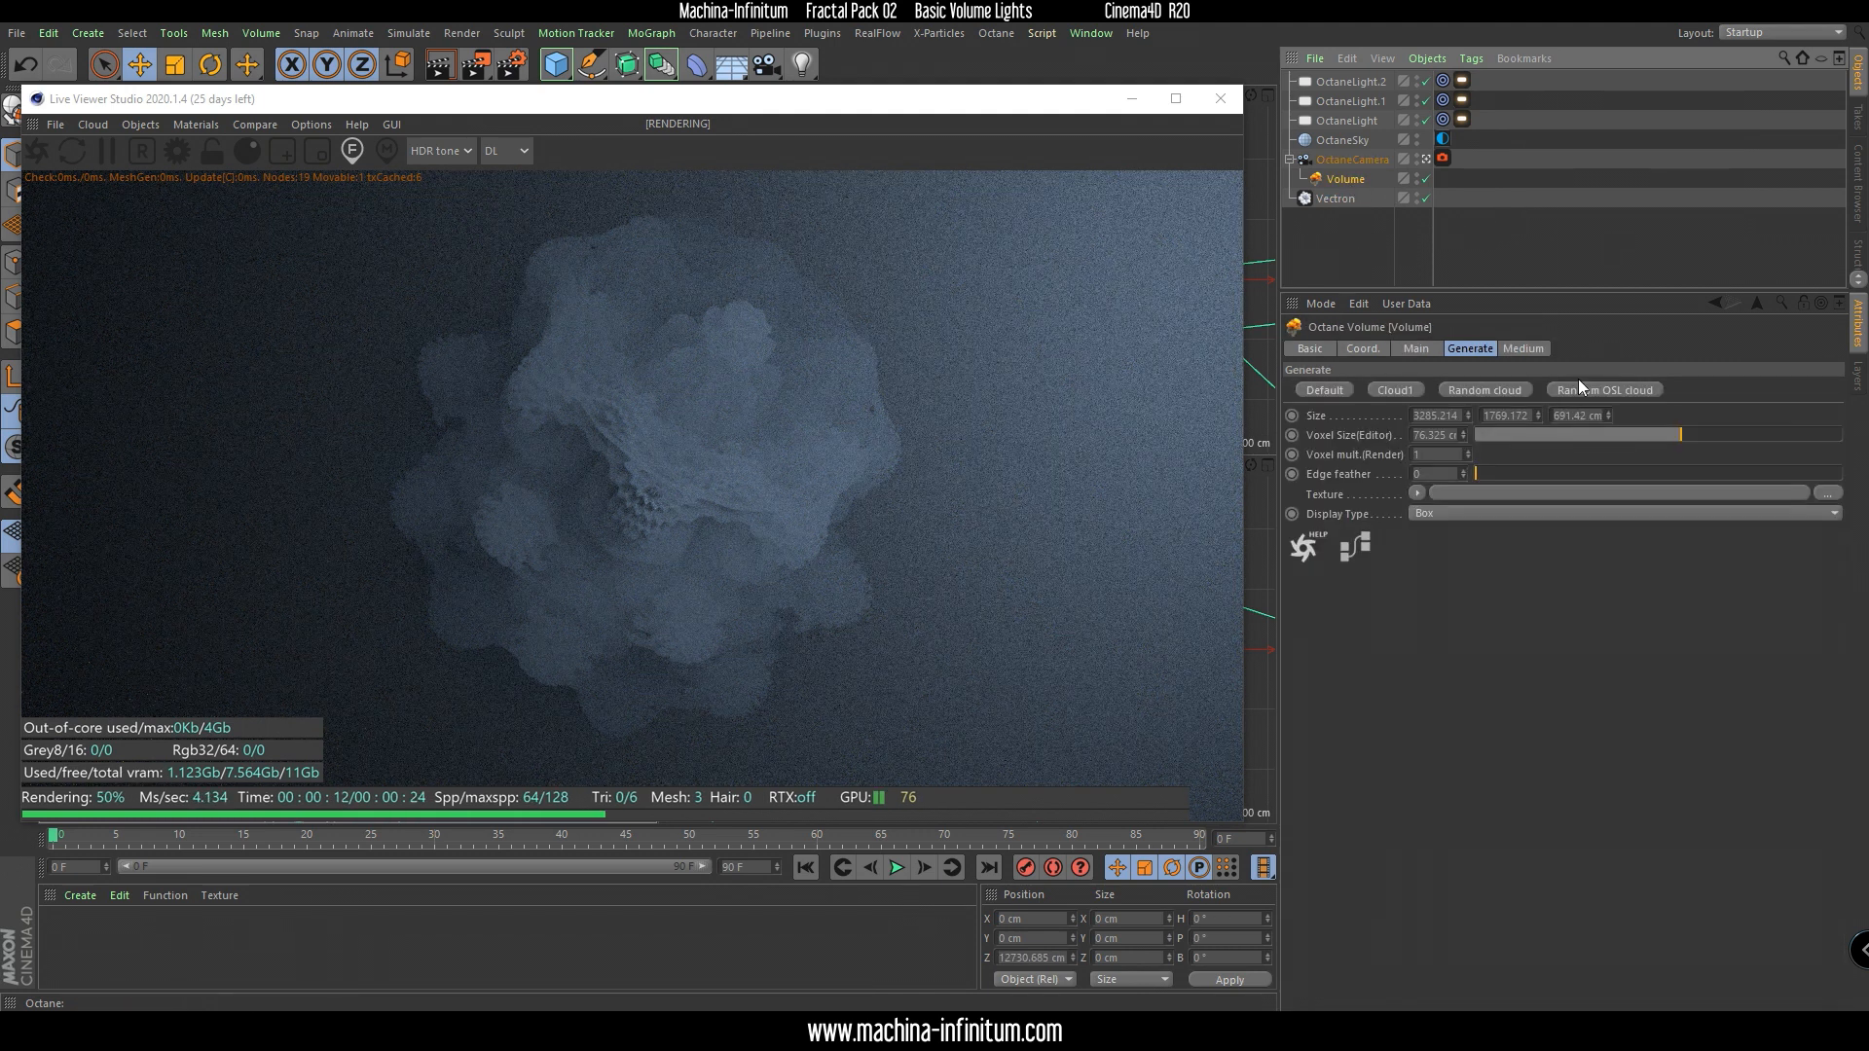
pyautogui.click(1524, 349)
pyautogui.click(1567, 415)
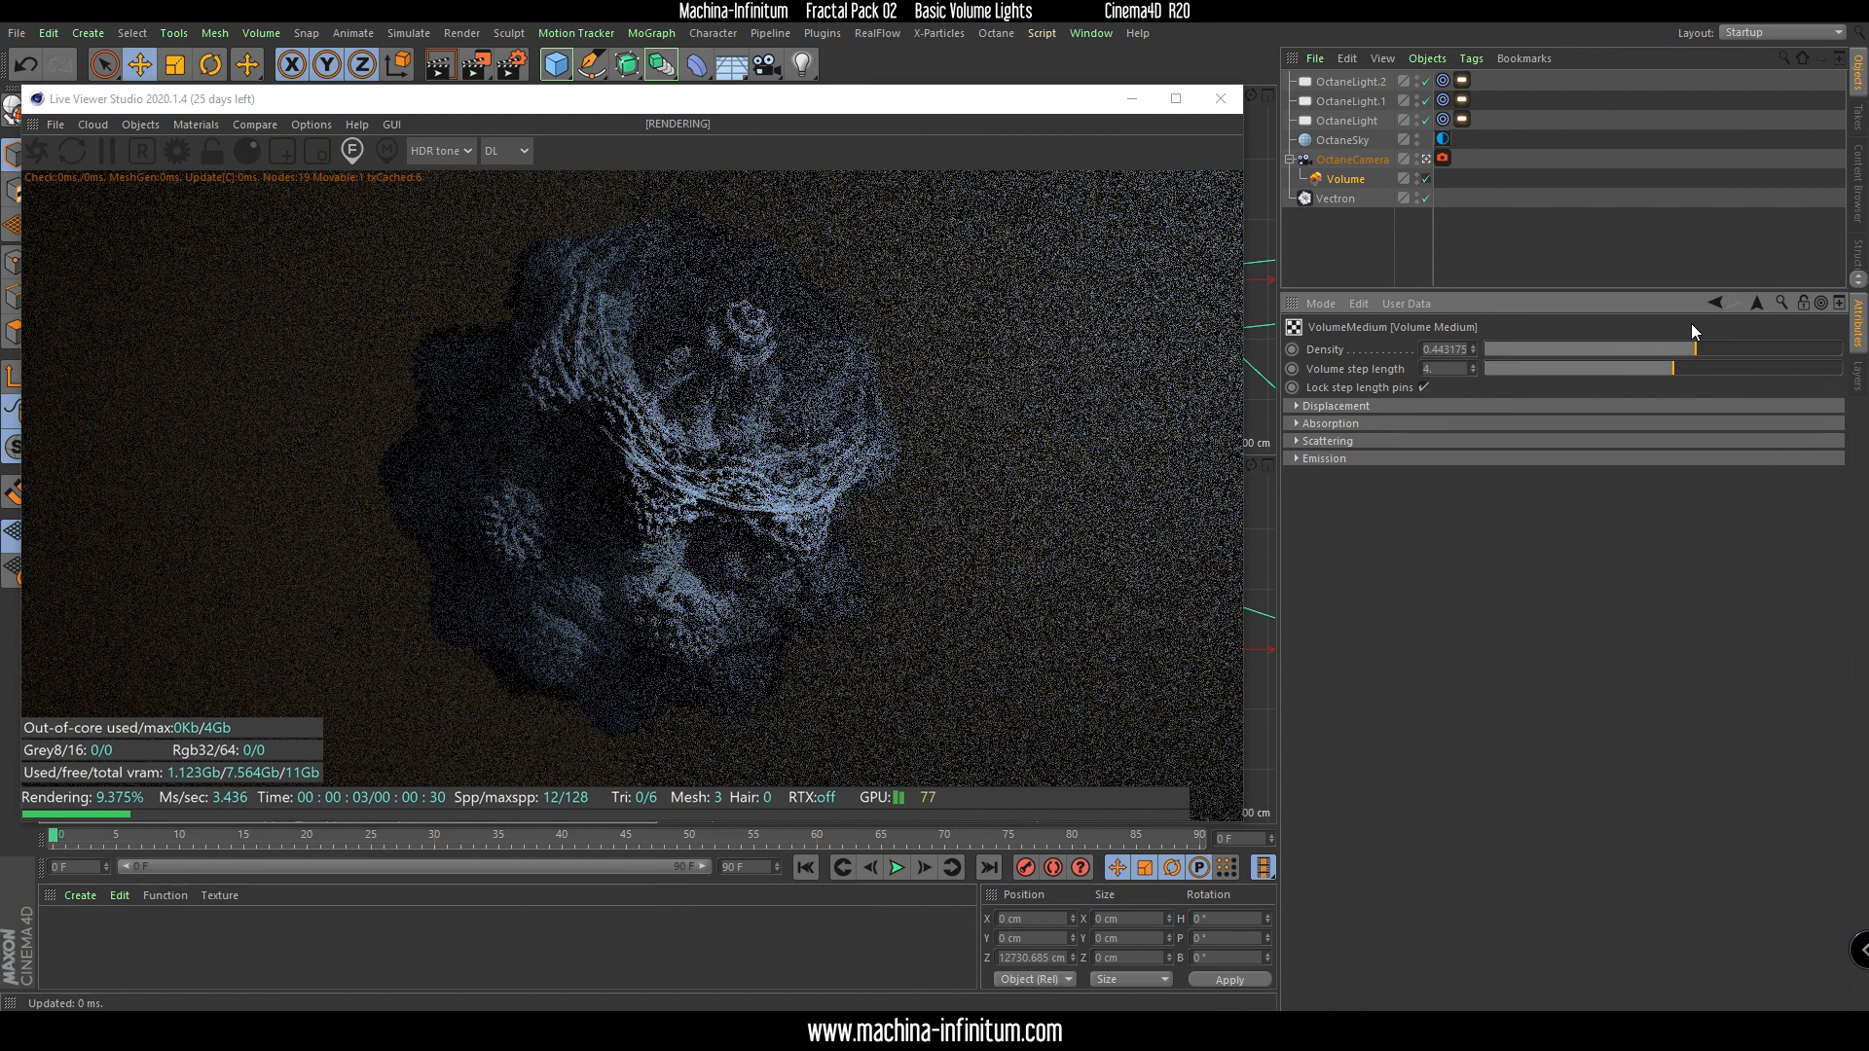
# Set the power of OctaneLight.1 to 300.
pyautogui.click(1343, 105)
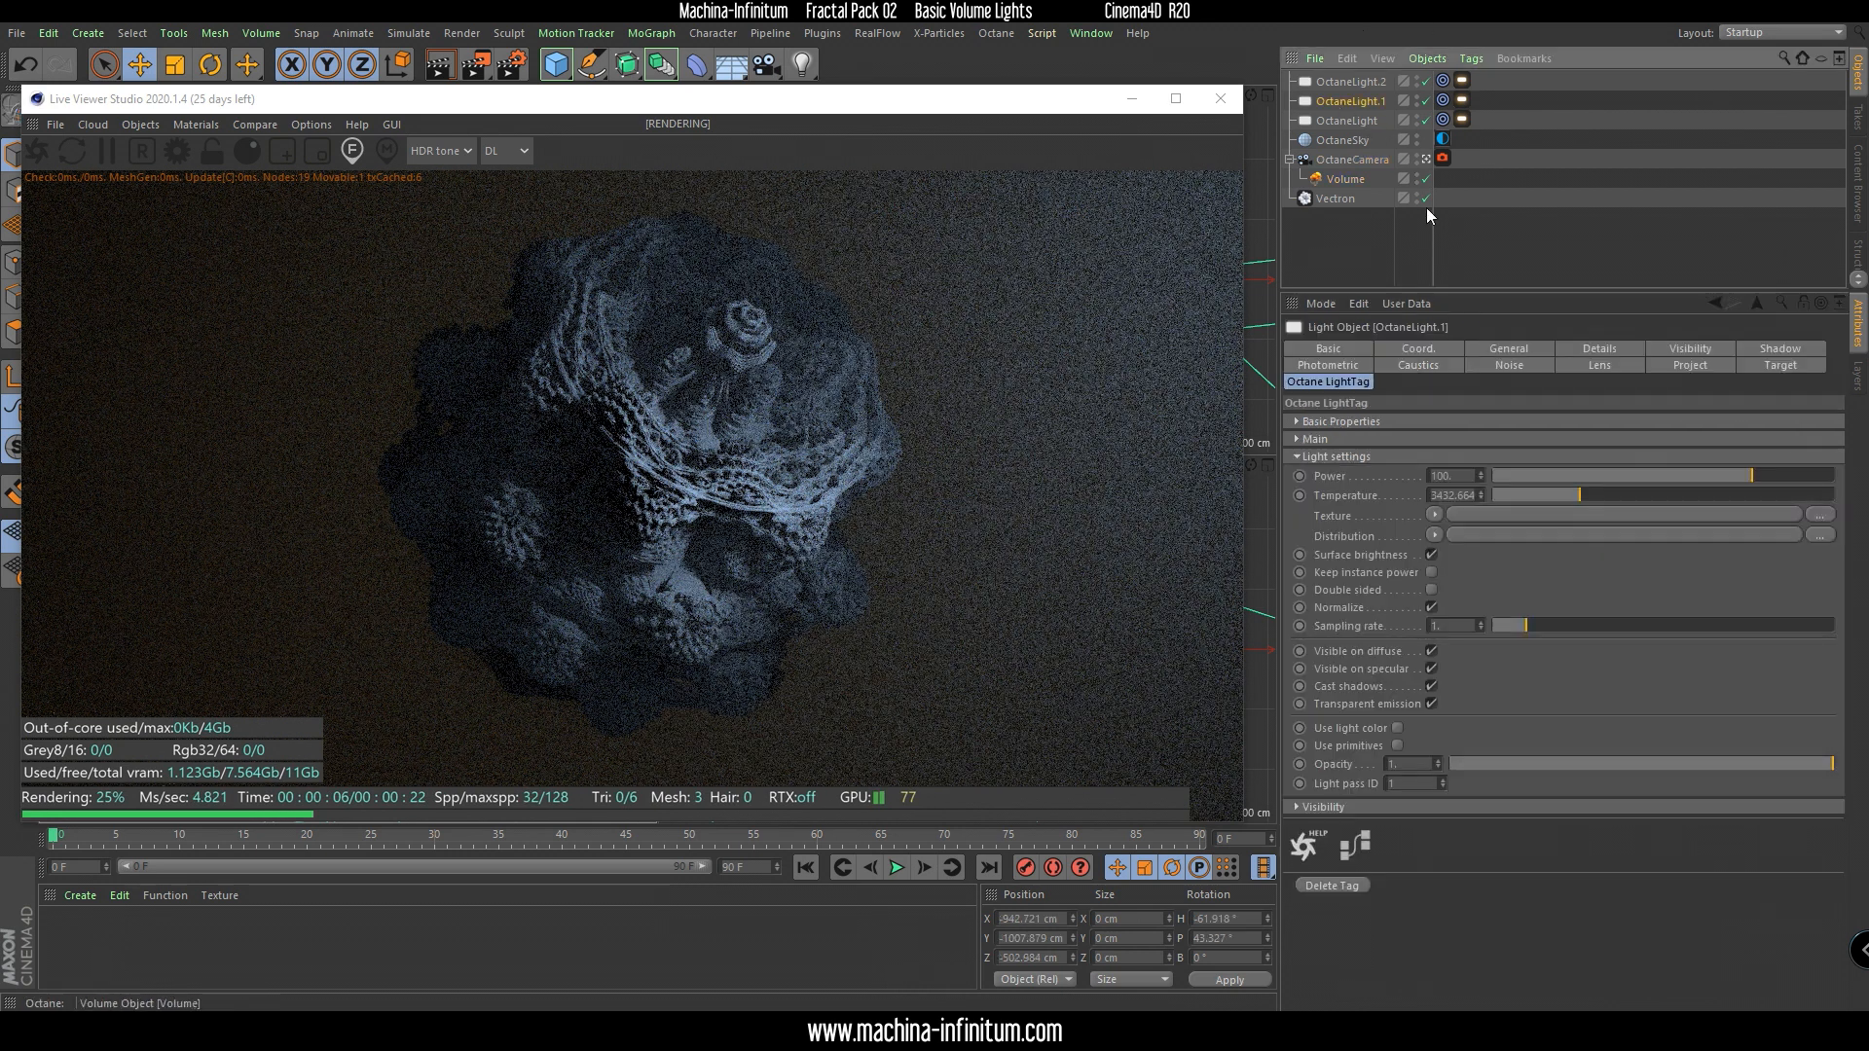
pyautogui.click(1448, 477)
pyautogui.write('300')
pyautogui.press('Return')
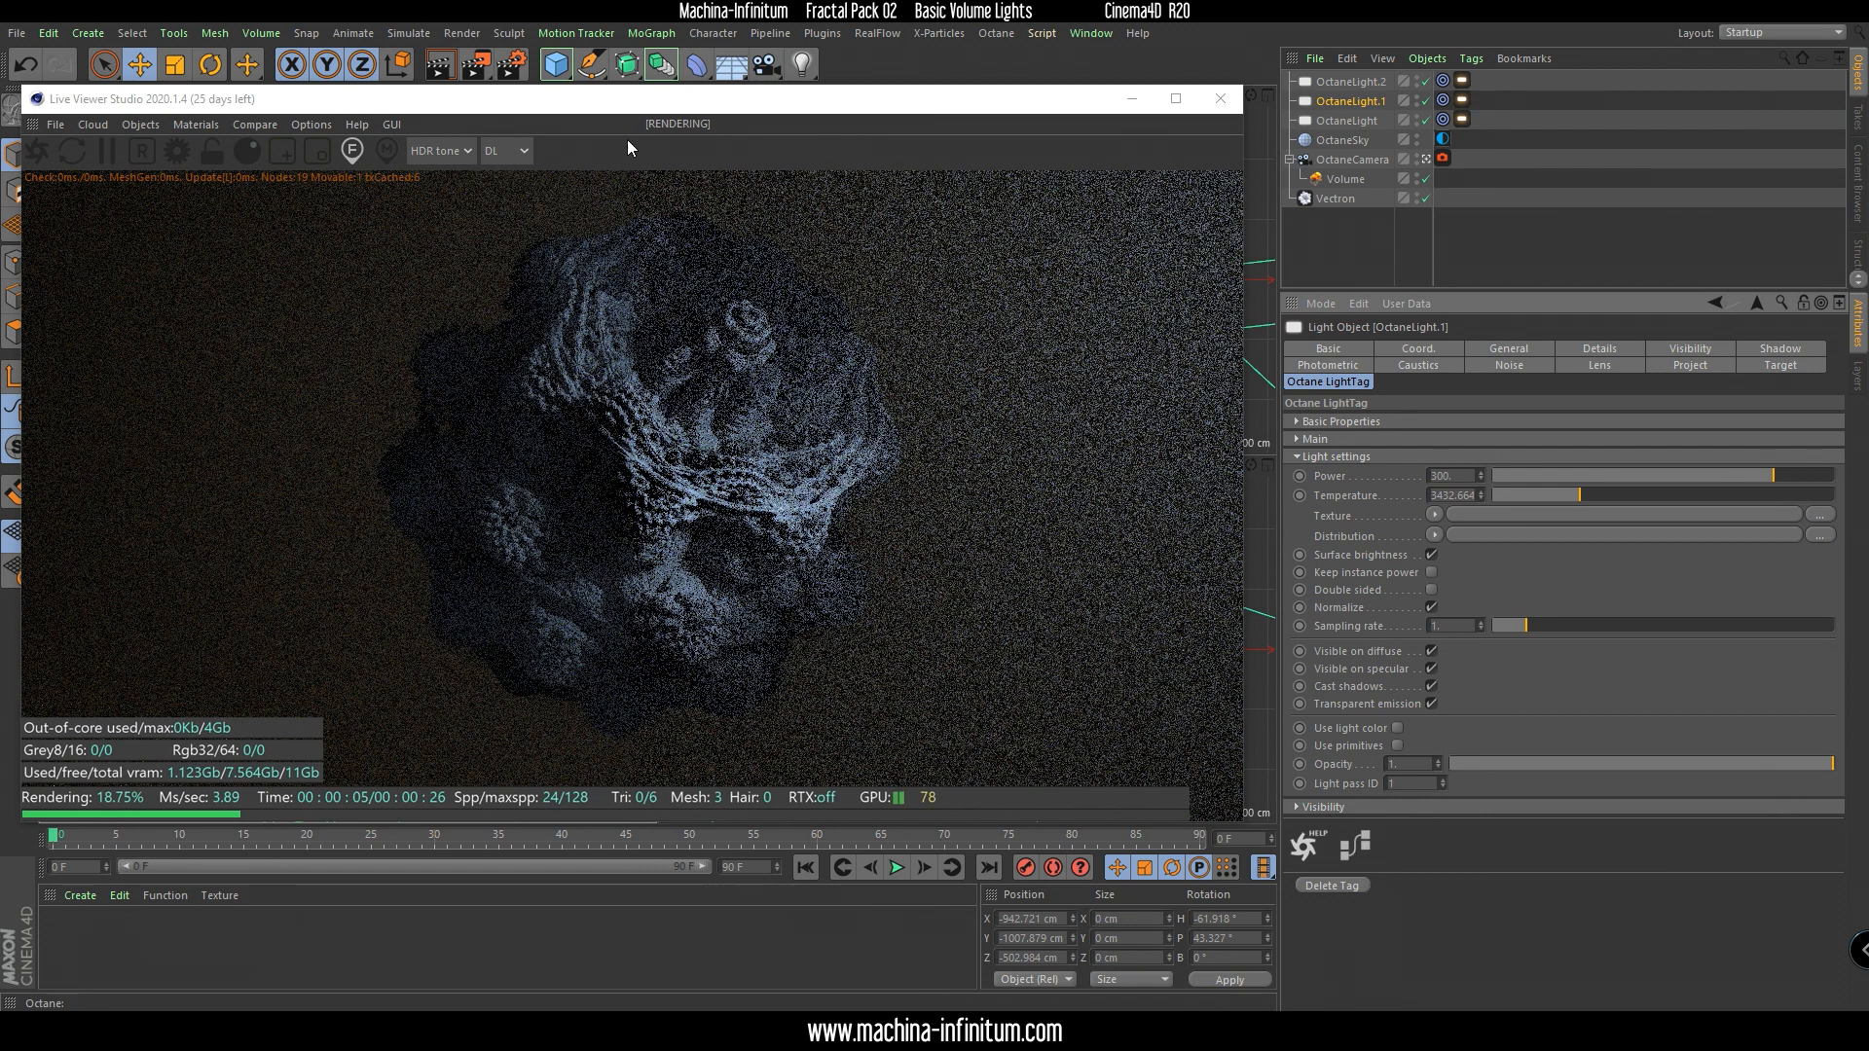
# Move OctaneLight.1 closer to the fractal, to about X -476, Y -509, Z -254 cm, and end focus picking in the live render.
pyautogui.moveTo(602, 97); pyautogui.dragTo(1215, 107)
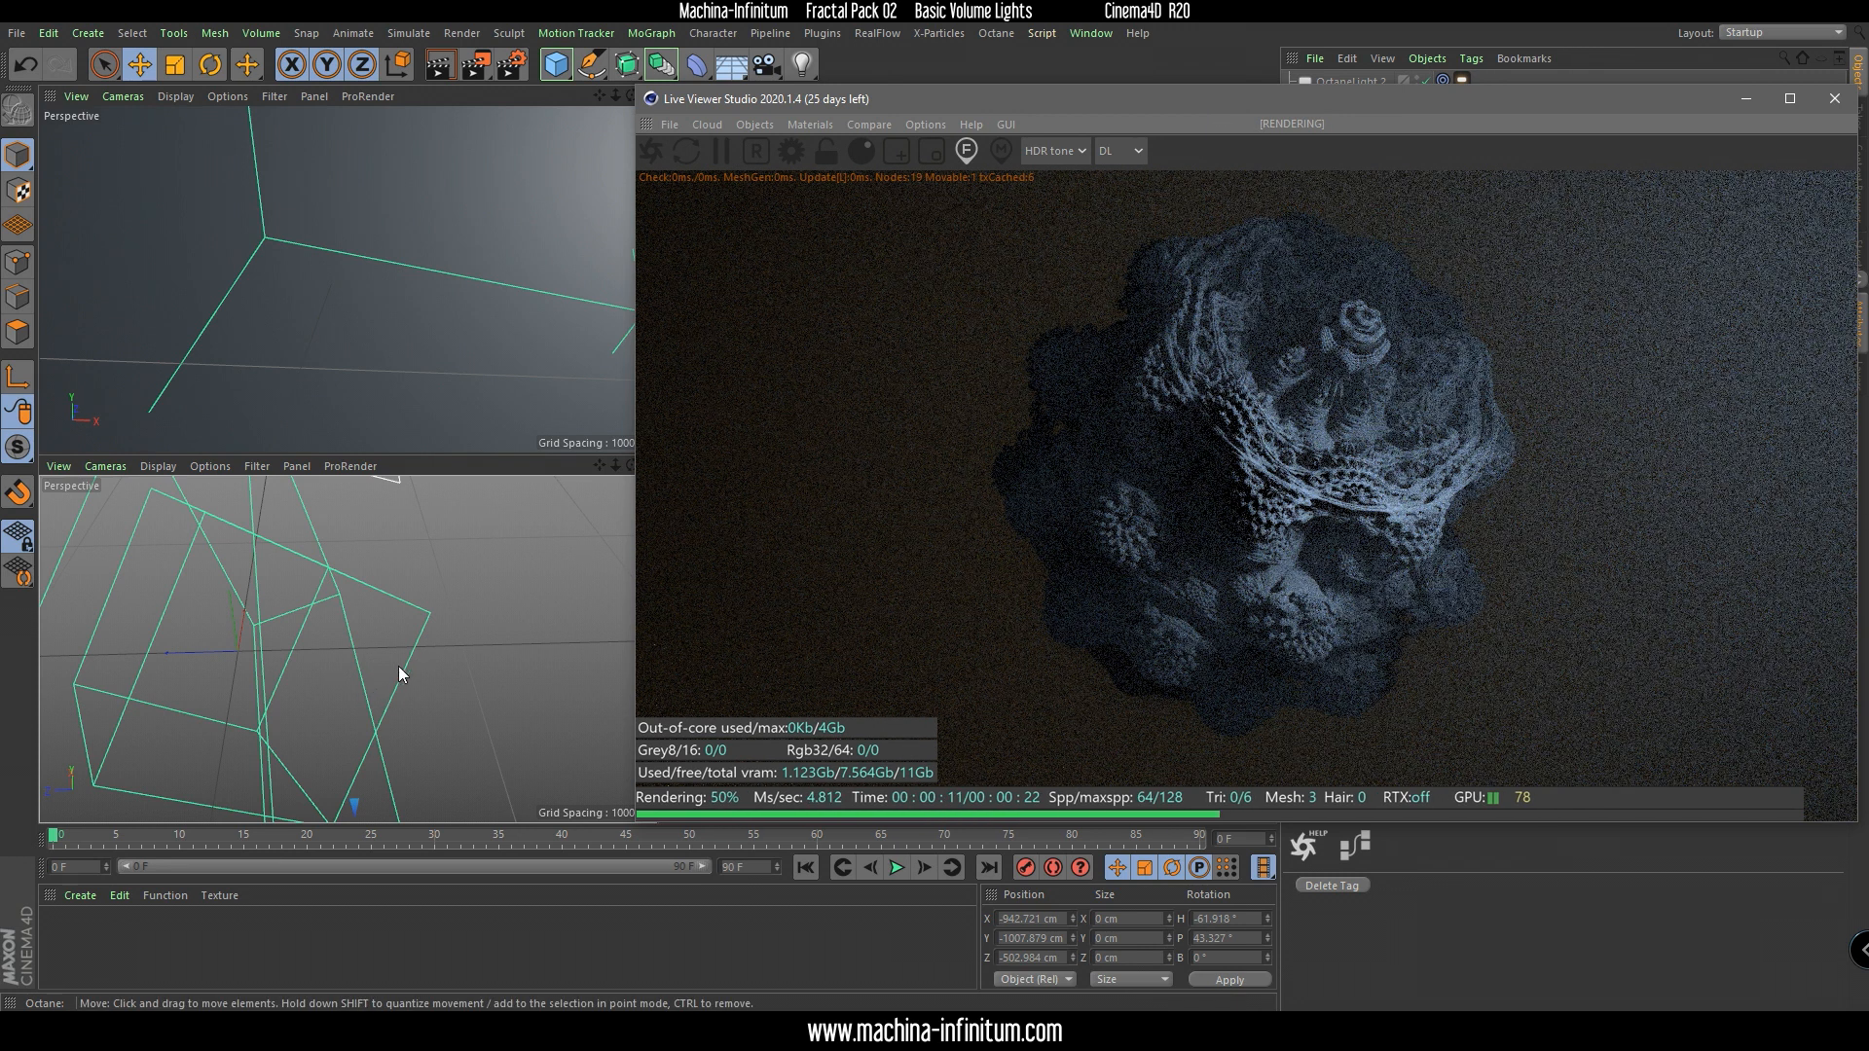
pyautogui.scroll(-5, 399, 666)
pyautogui.keyDown('alt'); pyautogui.moveTo(390, 760); pyautogui.dragTo(356, 615); pyautogui.keyUp('alt')
pyautogui.scroll(1, 356, 617)
pyautogui.moveTo(308, 678); pyautogui.dragTo(394, 639)
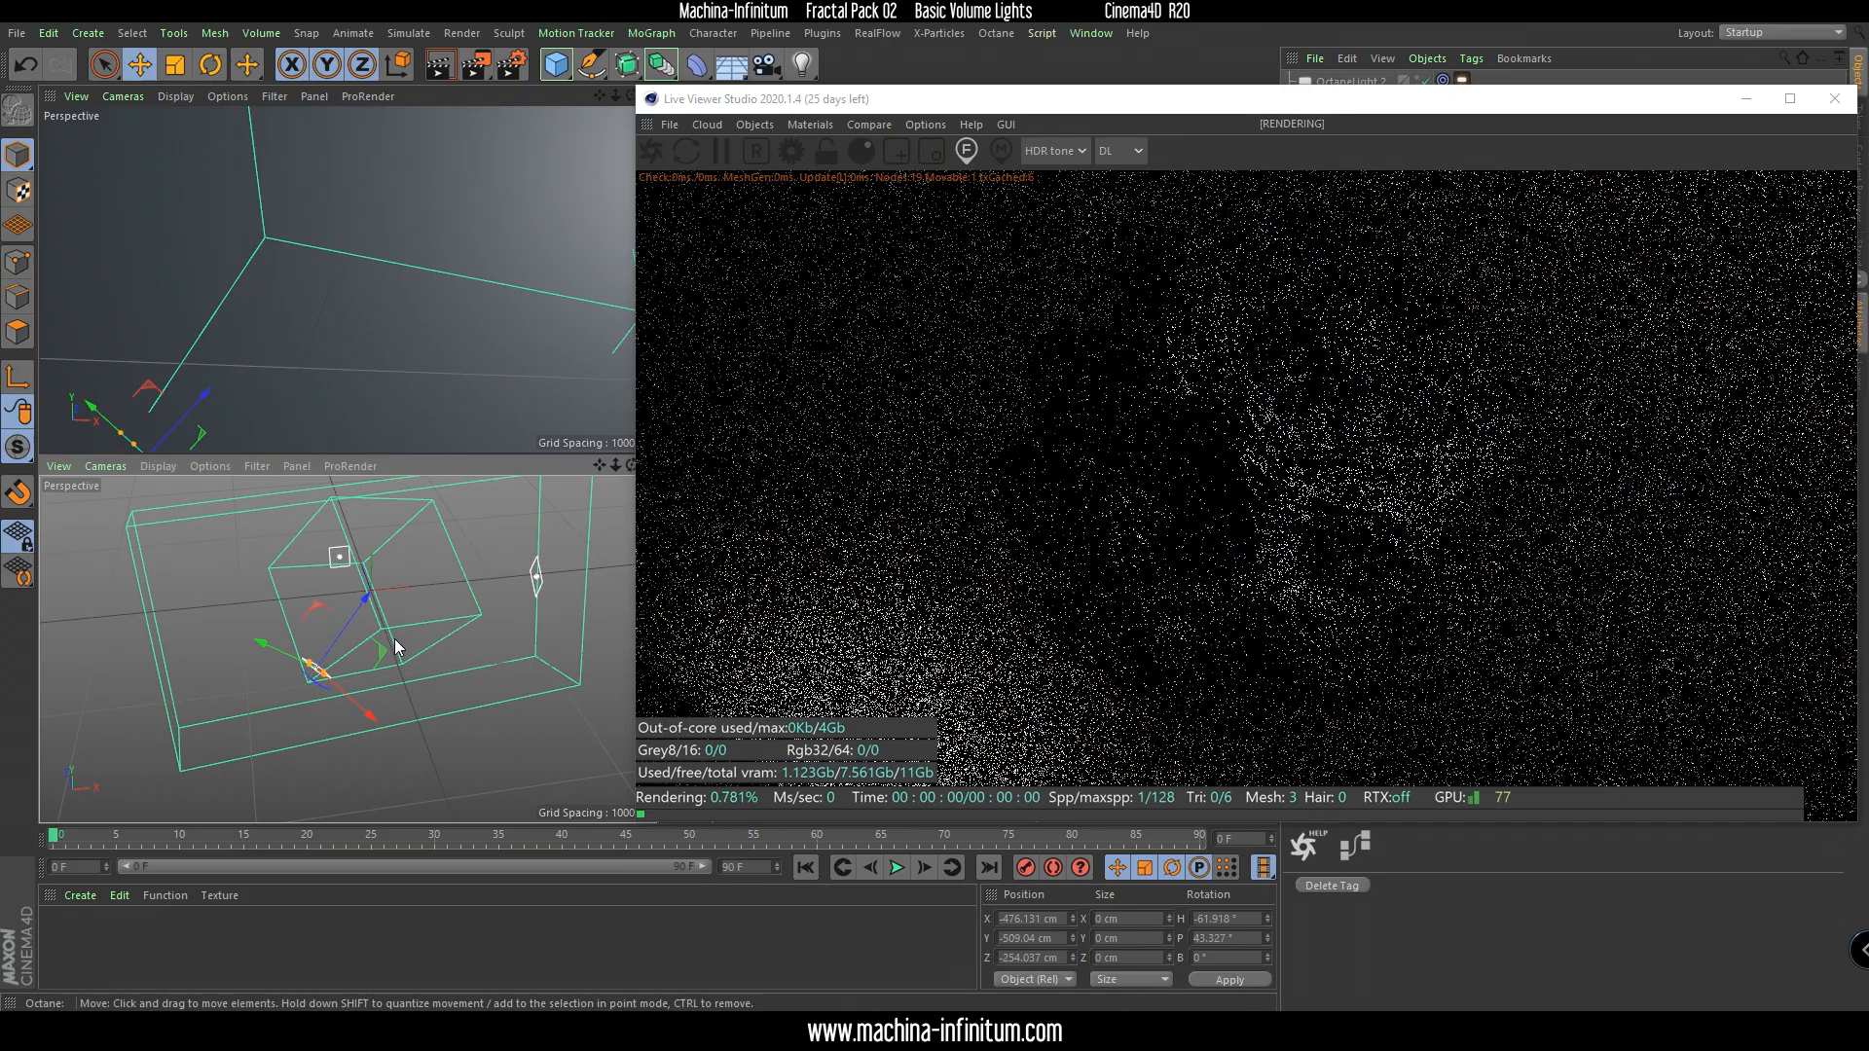
pyautogui.click(868, 632)
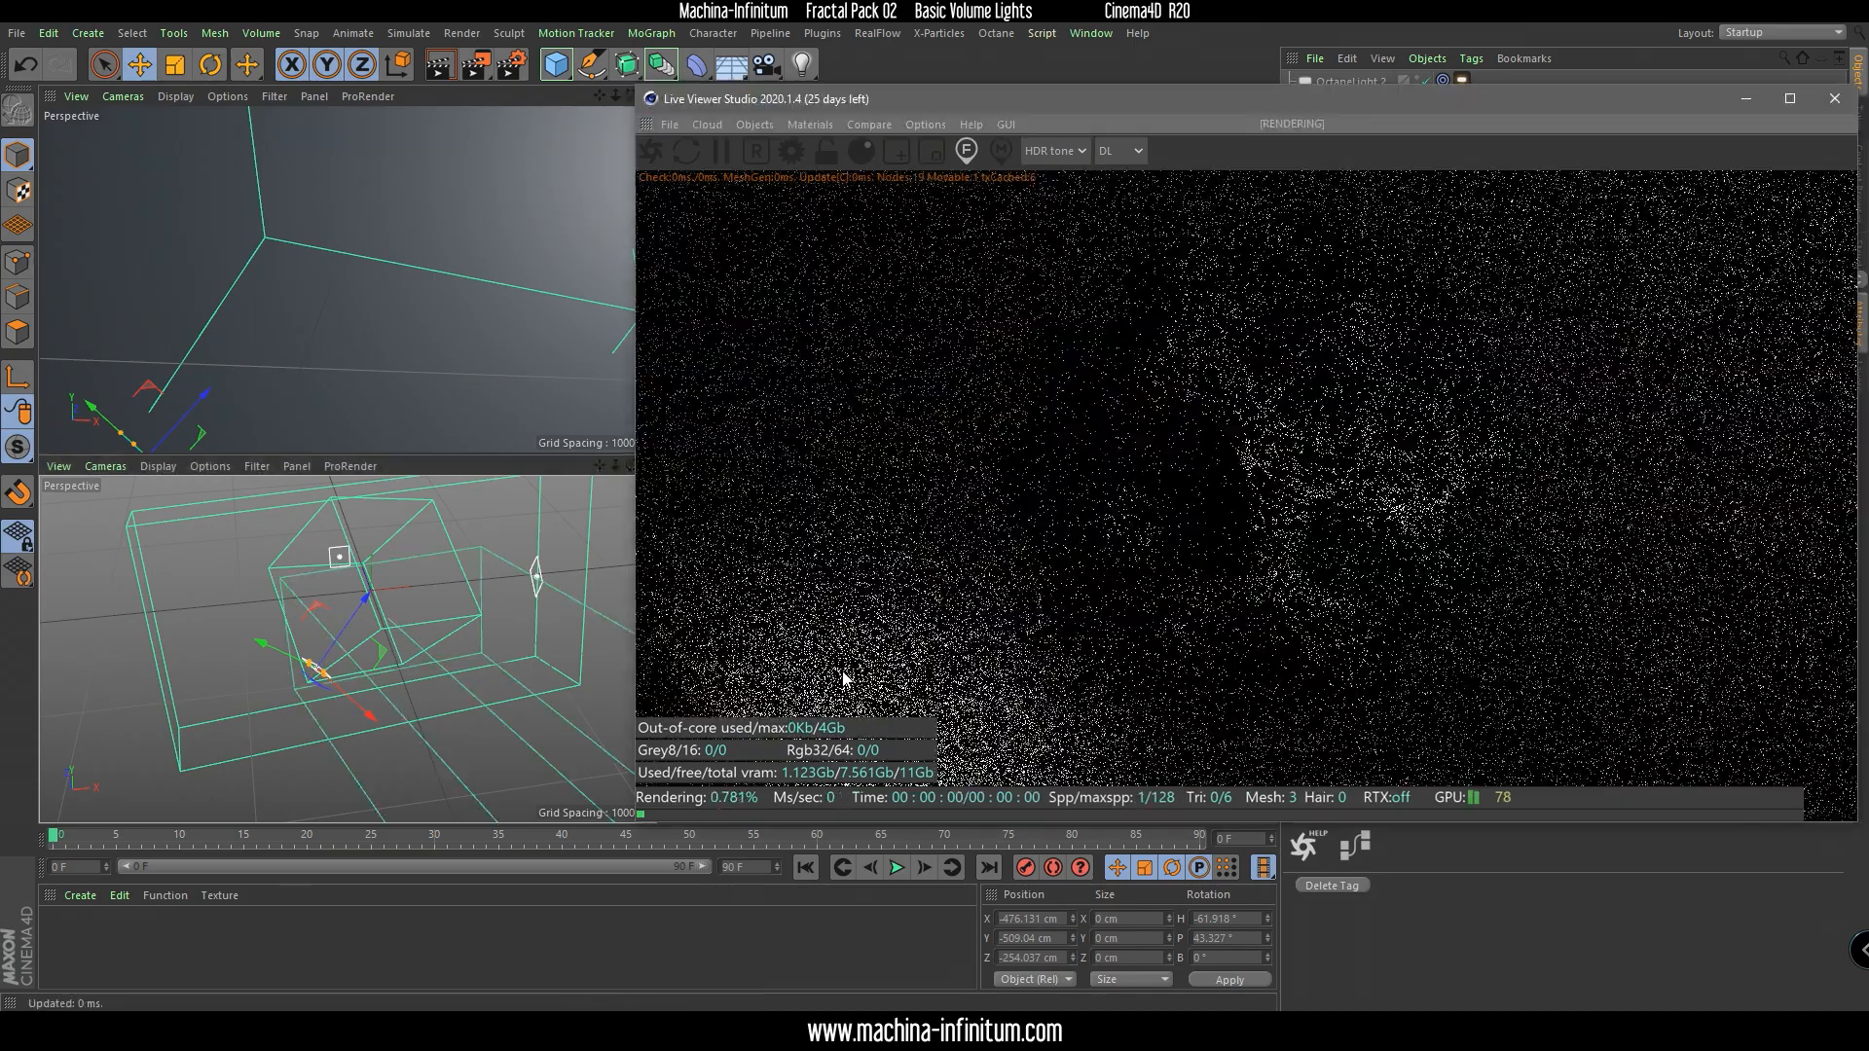
pyautogui.click(967, 151)
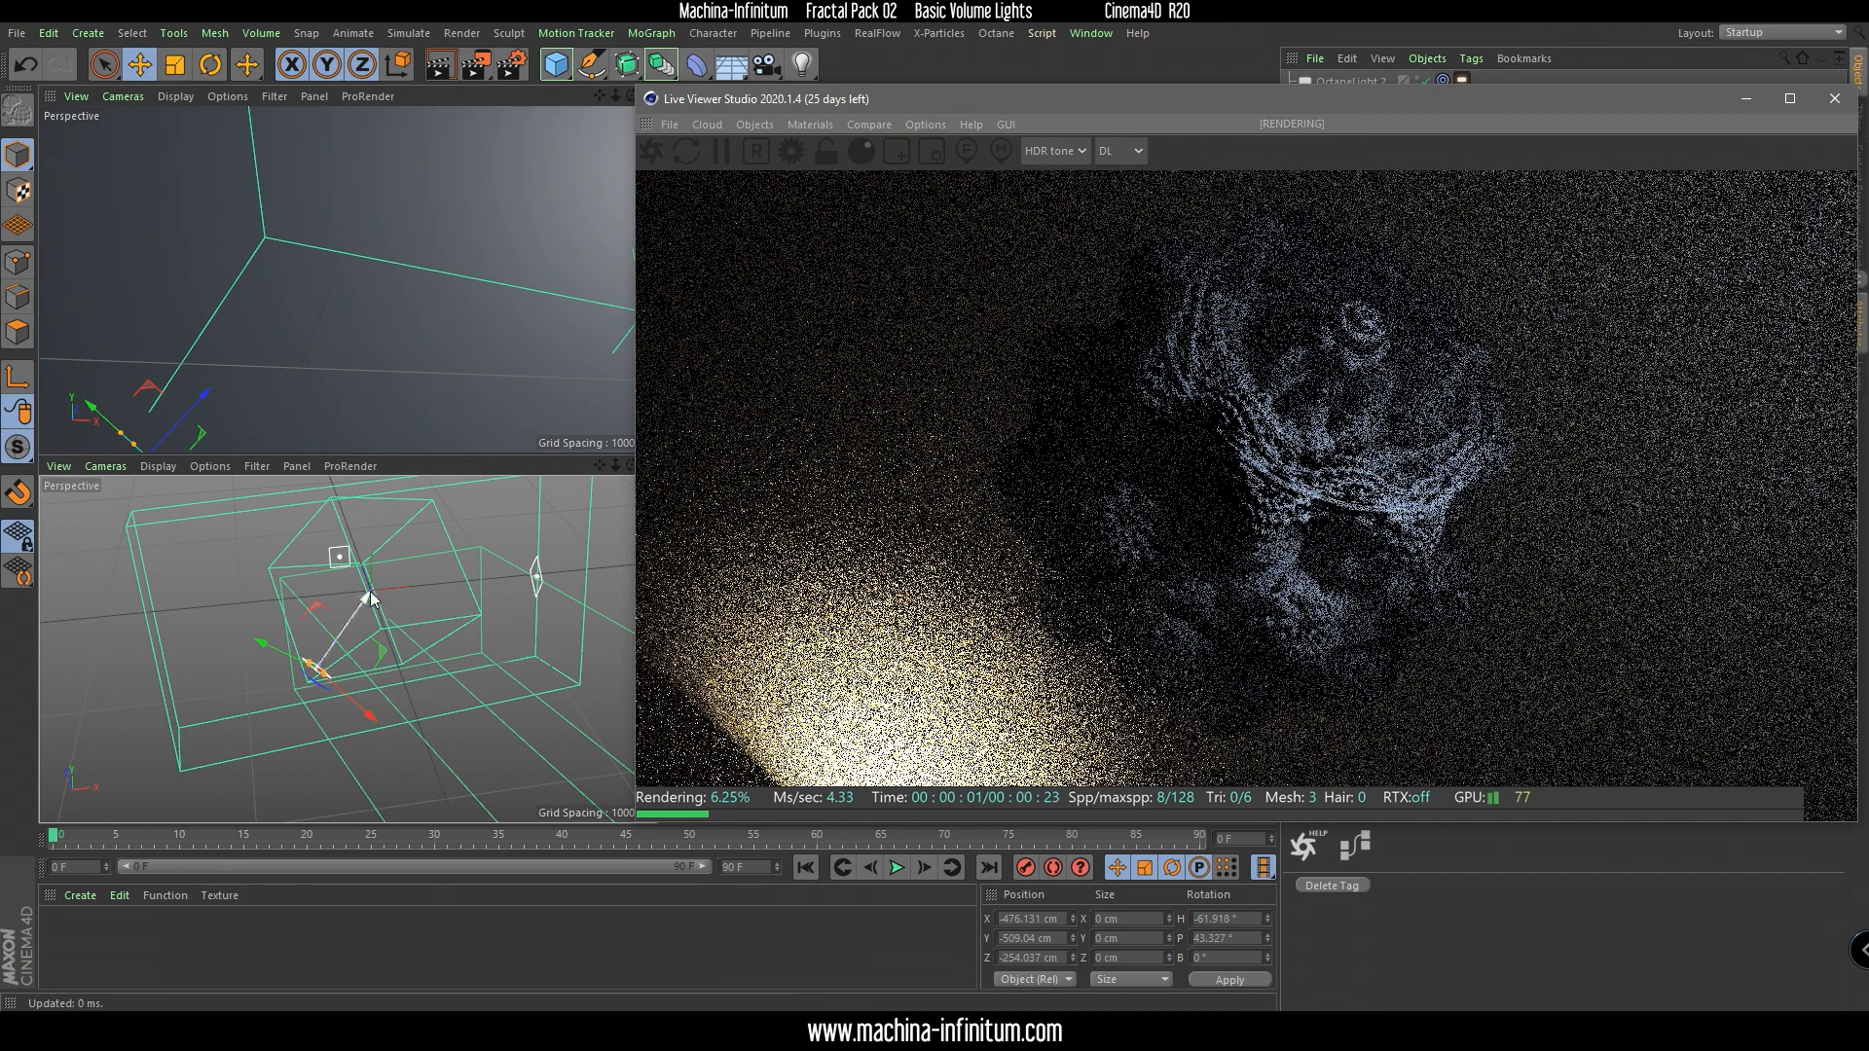
# Shift OctaneLight.1 outward toward the edge of the camera's view, to about X -701, Y -629, Z -312 cm.
pyautogui.moveTo(362, 611)
pyautogui.mouseDown()
pyautogui.moveTo(338, 763)
pyautogui.moveTo(369, 775)
pyautogui.moveTo(371, 644)
pyautogui.mouseUp()
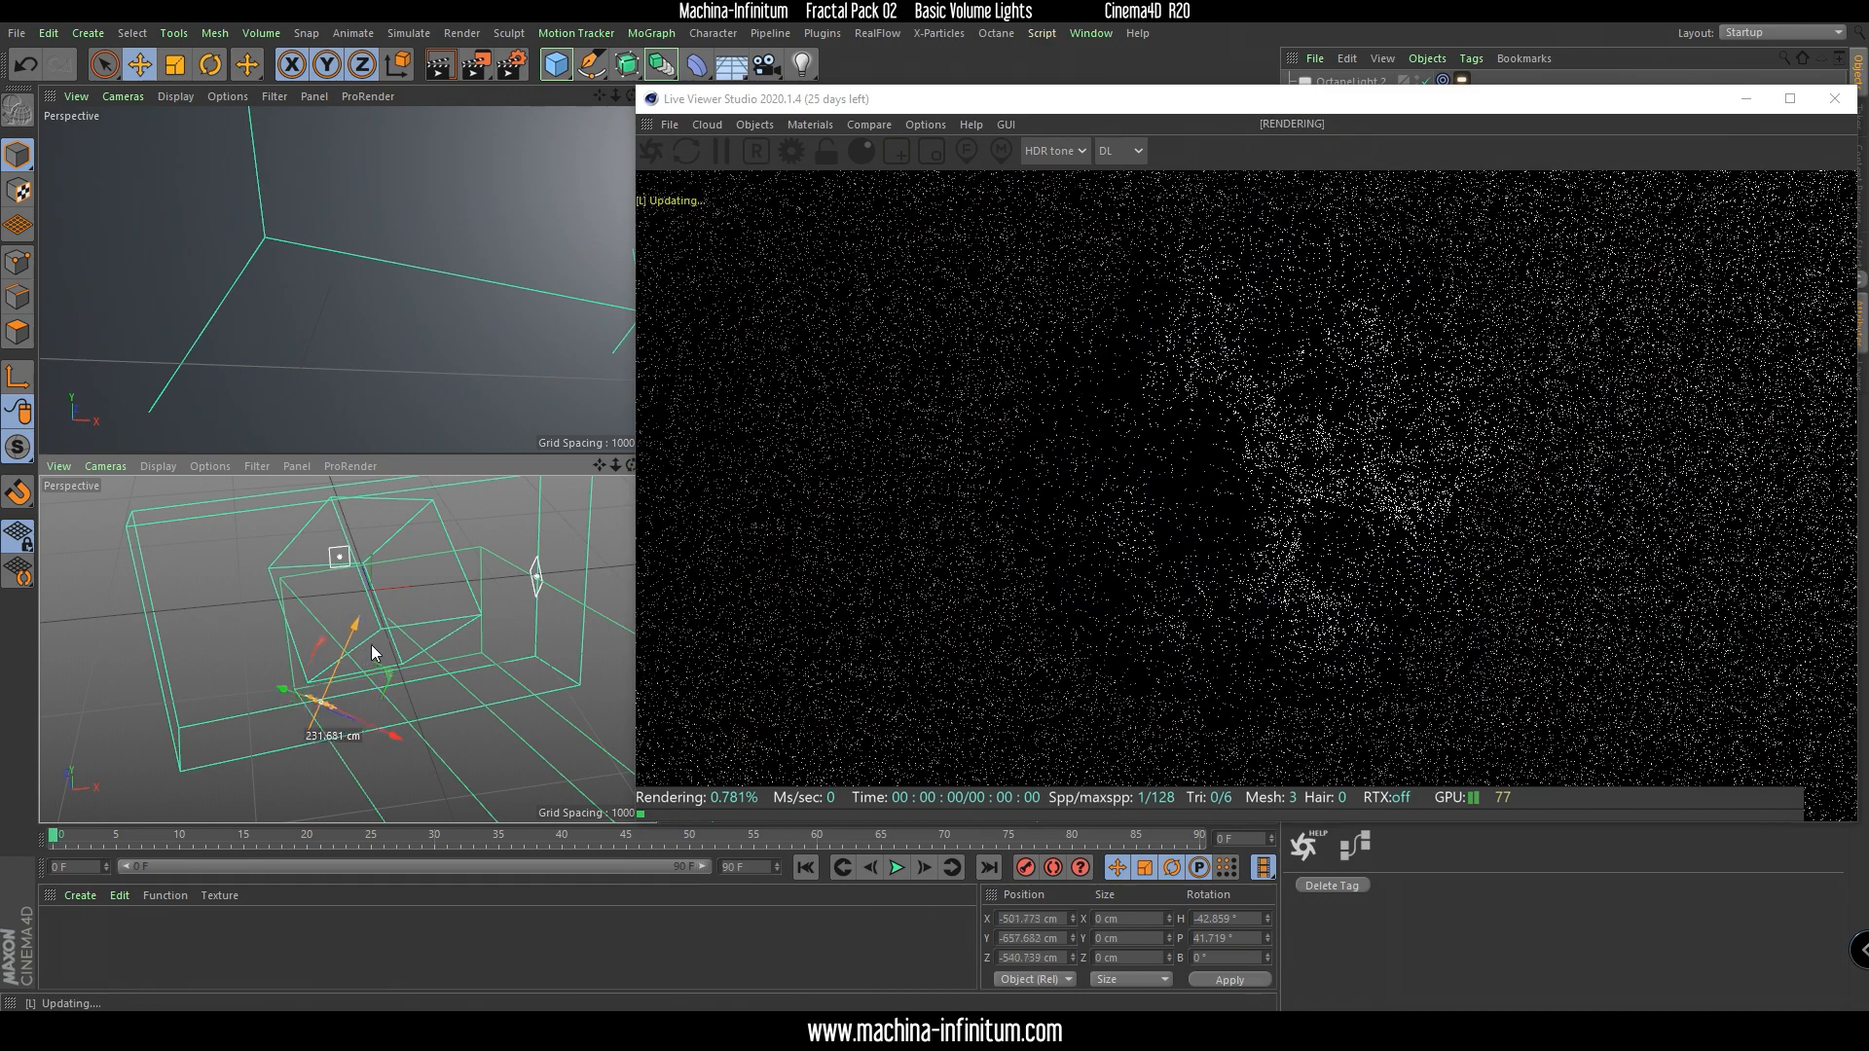
pyautogui.moveTo(1290, 106); pyautogui.dragTo(1237, 148)
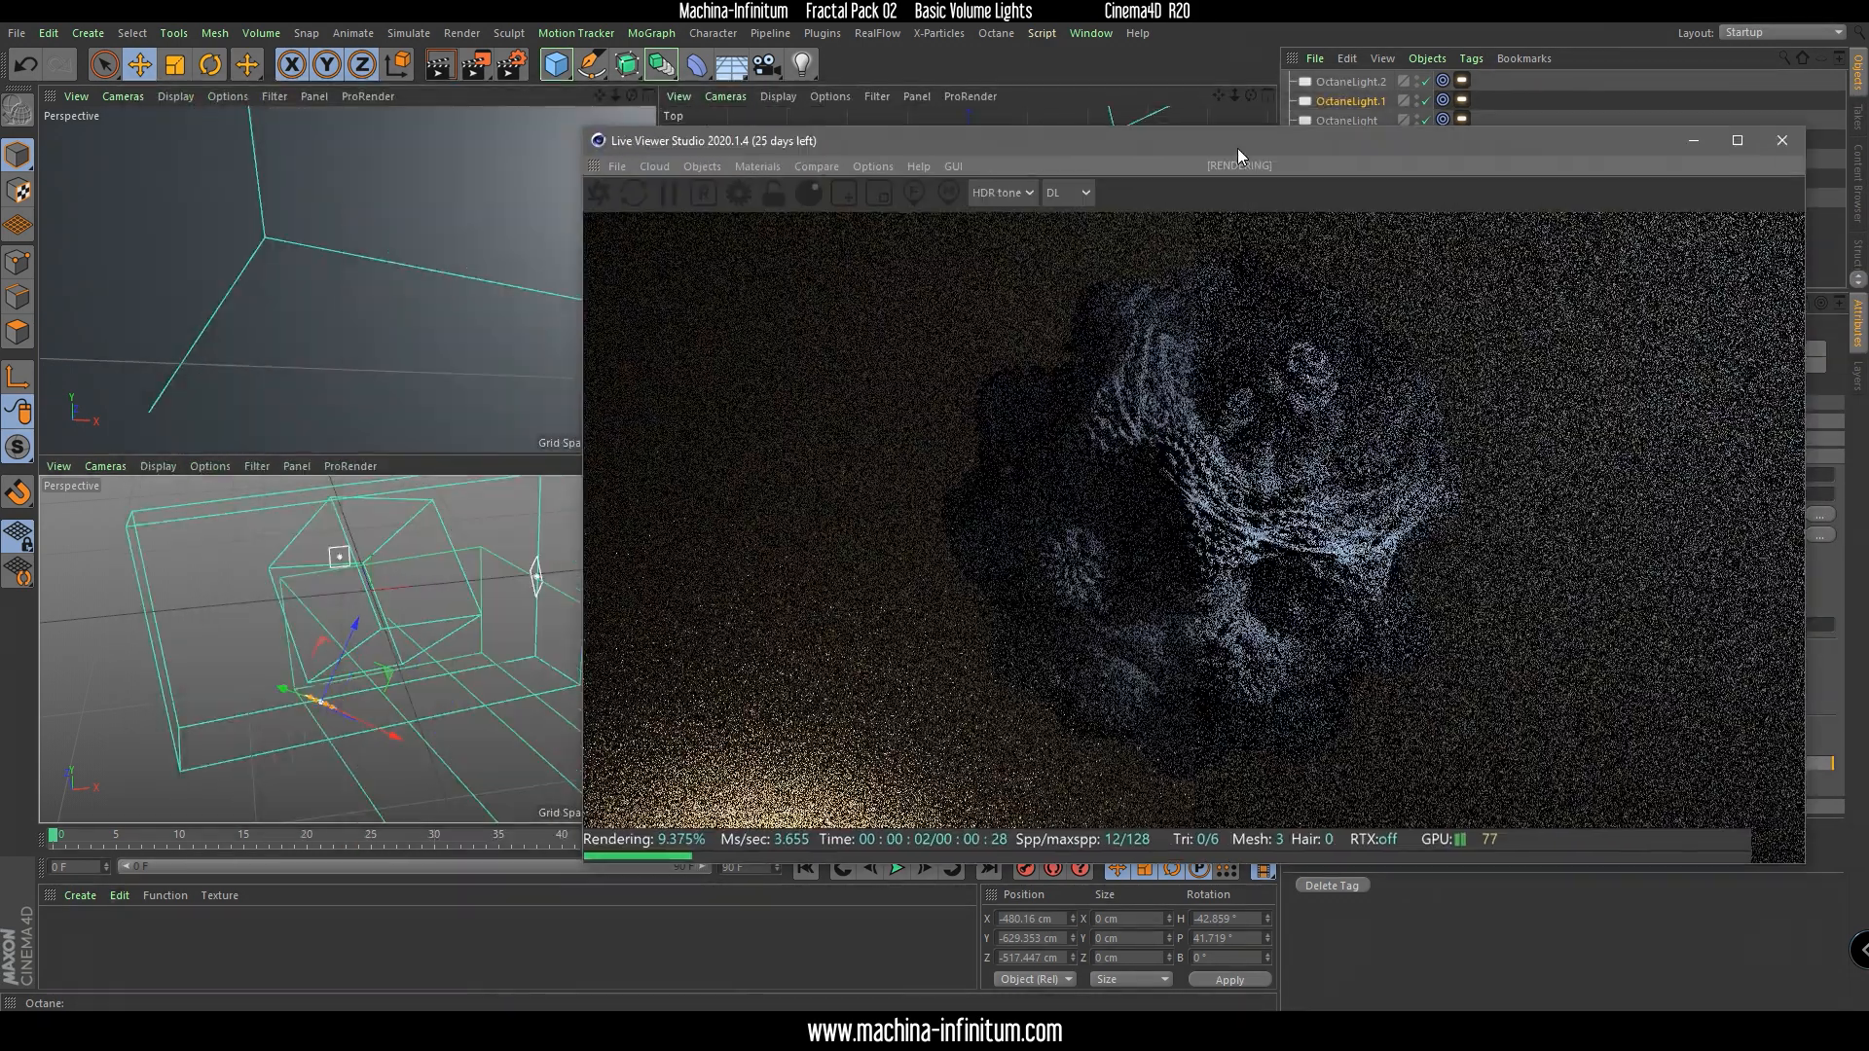
pyautogui.moveTo(383, 733); pyautogui.dragTo(359, 732)
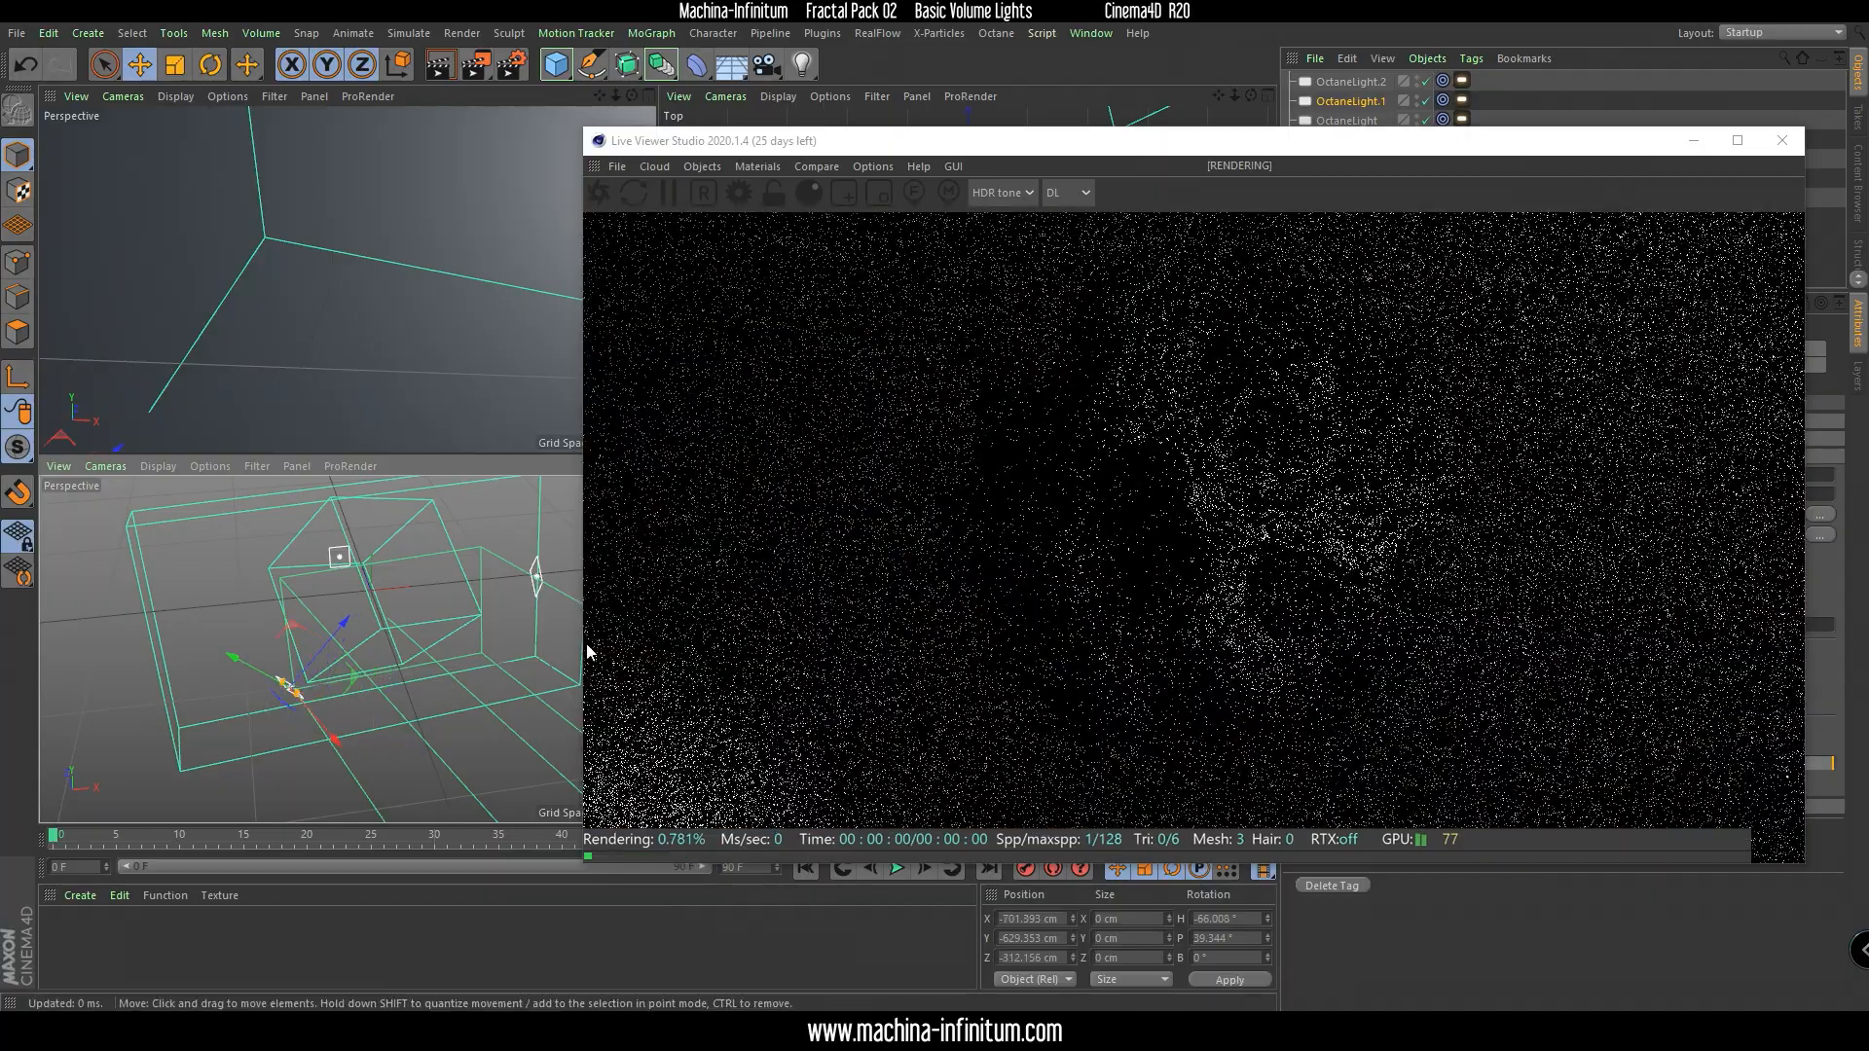
pyautogui.moveTo(1361, 143); pyautogui.dragTo(1415, 192)
# Move OctaneLight up and away from the fractal, to about X 1131, Y 529, Z -434 cm.
pyautogui.click(537, 575)
pyautogui.scroll(3, 542, 570)
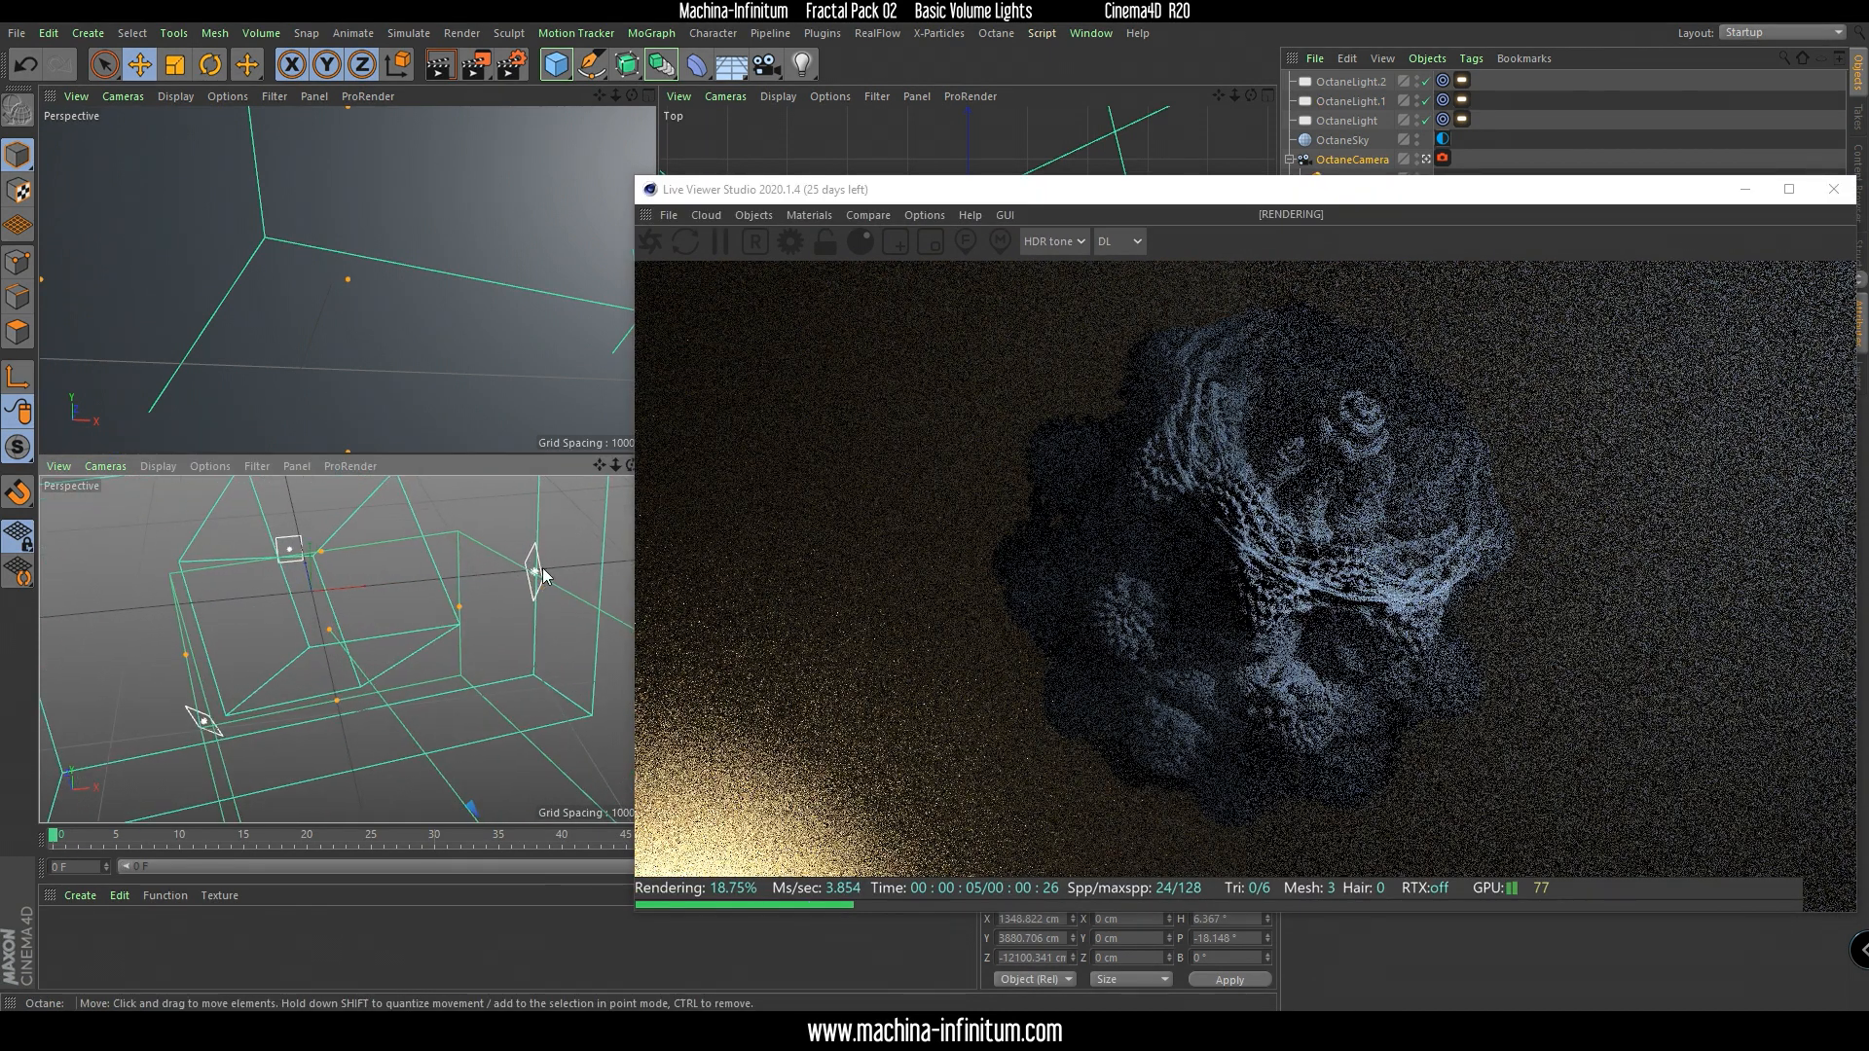
pyautogui.click(534, 573)
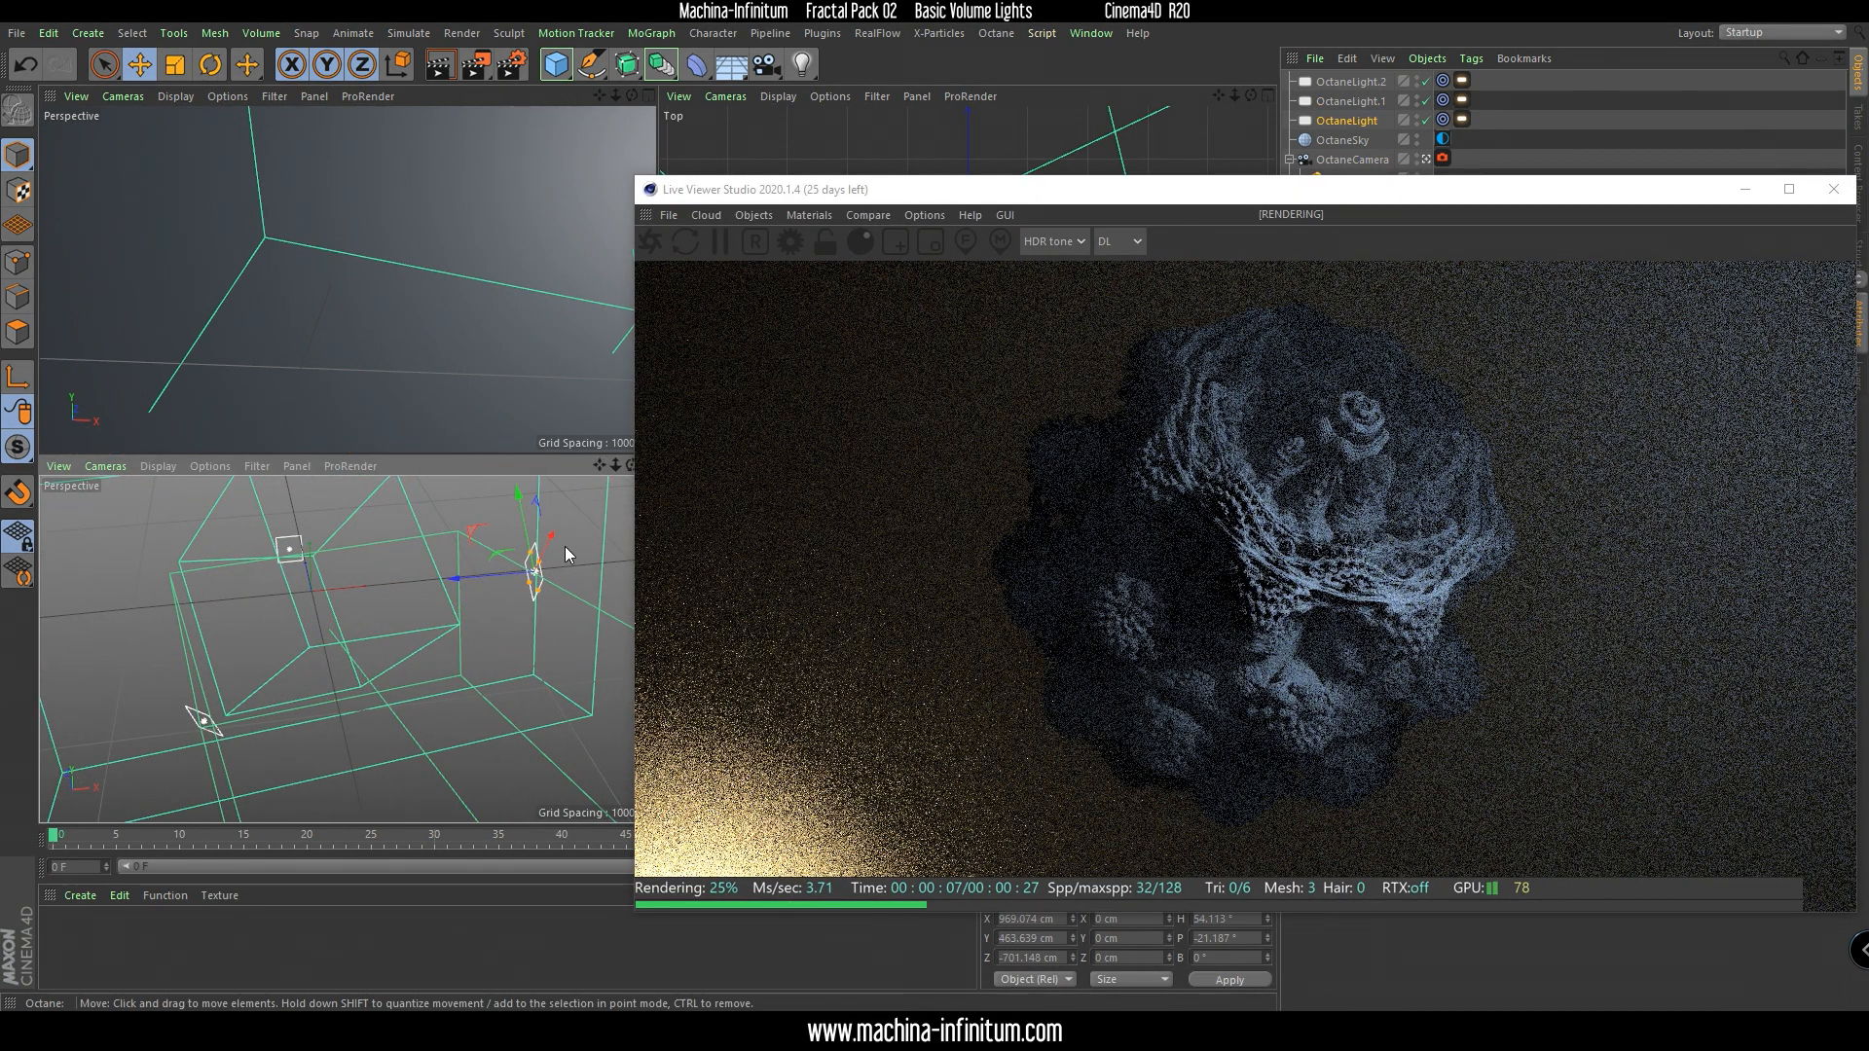
pyautogui.moveTo(522, 508); pyautogui.dragTo(518, 489)
pyautogui.keyDown('alt'); pyautogui.moveTo(449, 581); pyautogui.dragTo(506, 545); pyautogui.keyUp('alt')
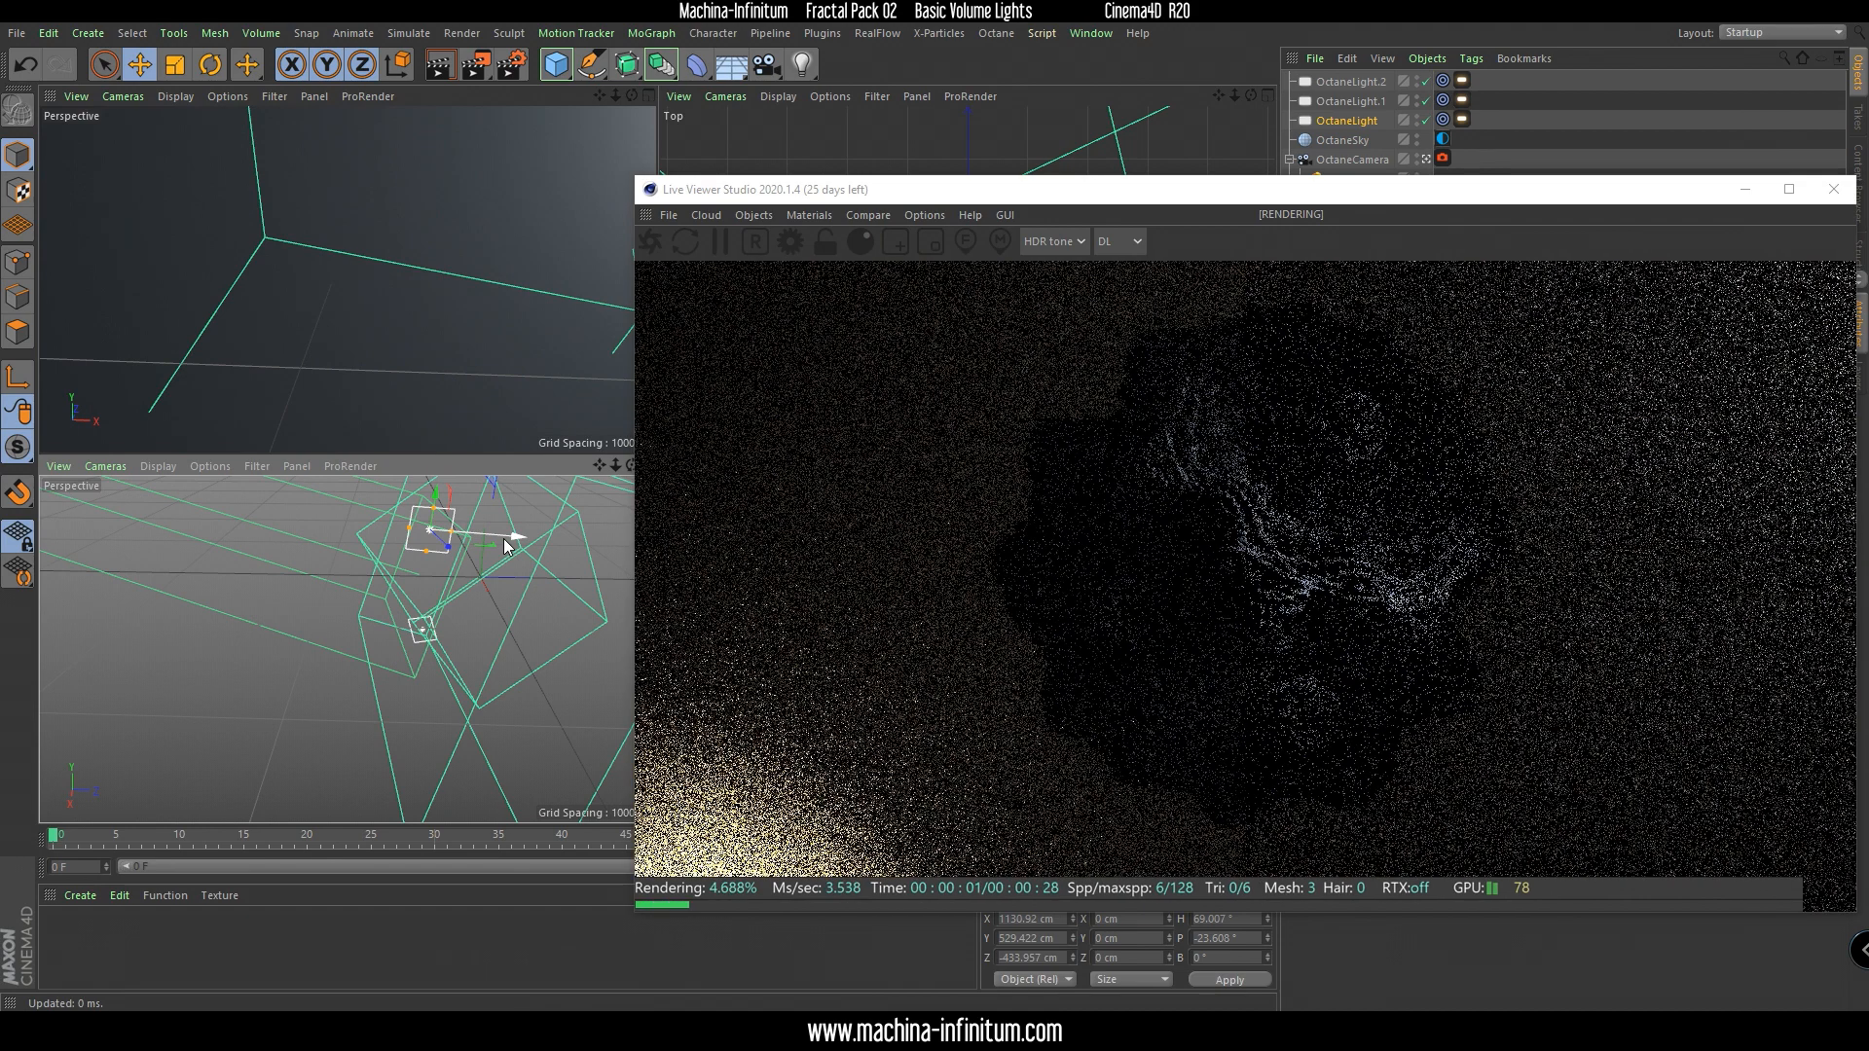
# Set the power of OctaneLight to 300.
pyautogui.moveTo(1433, 190); pyautogui.dragTo(851, 124)
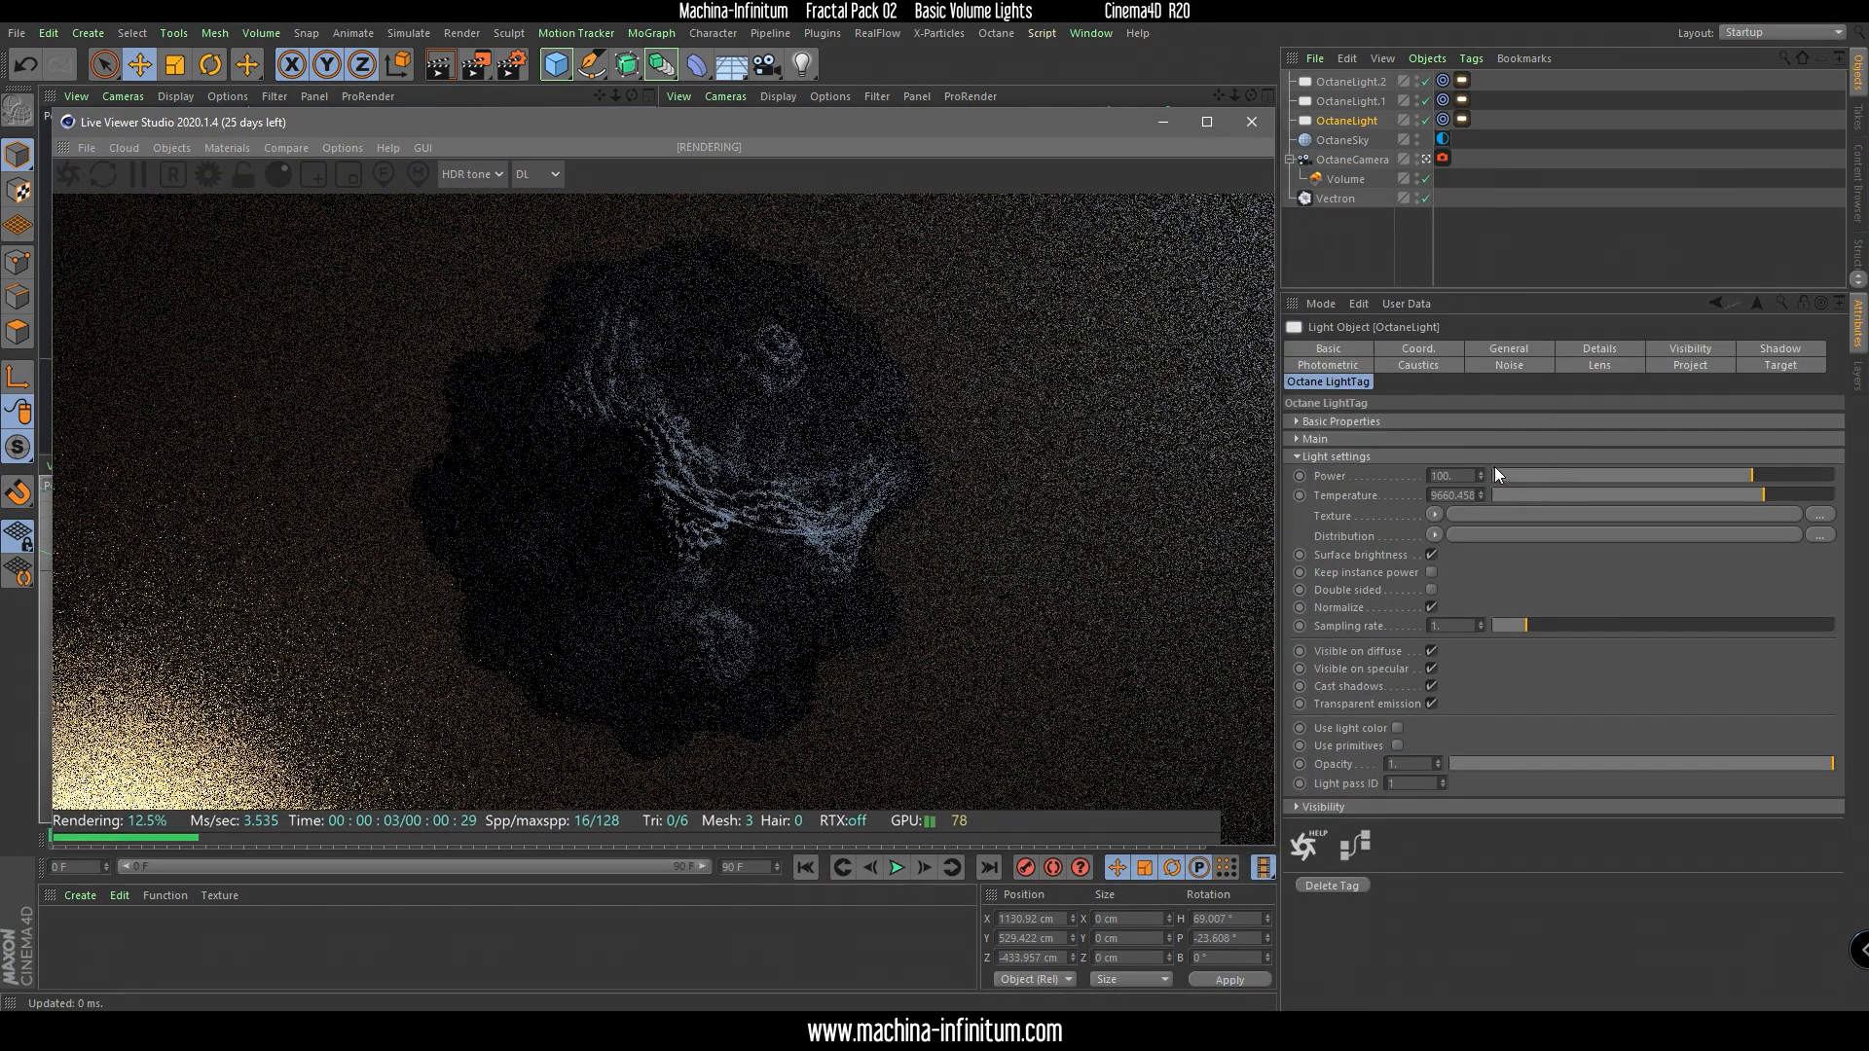
pyautogui.write('300')
pyautogui.press('Return')
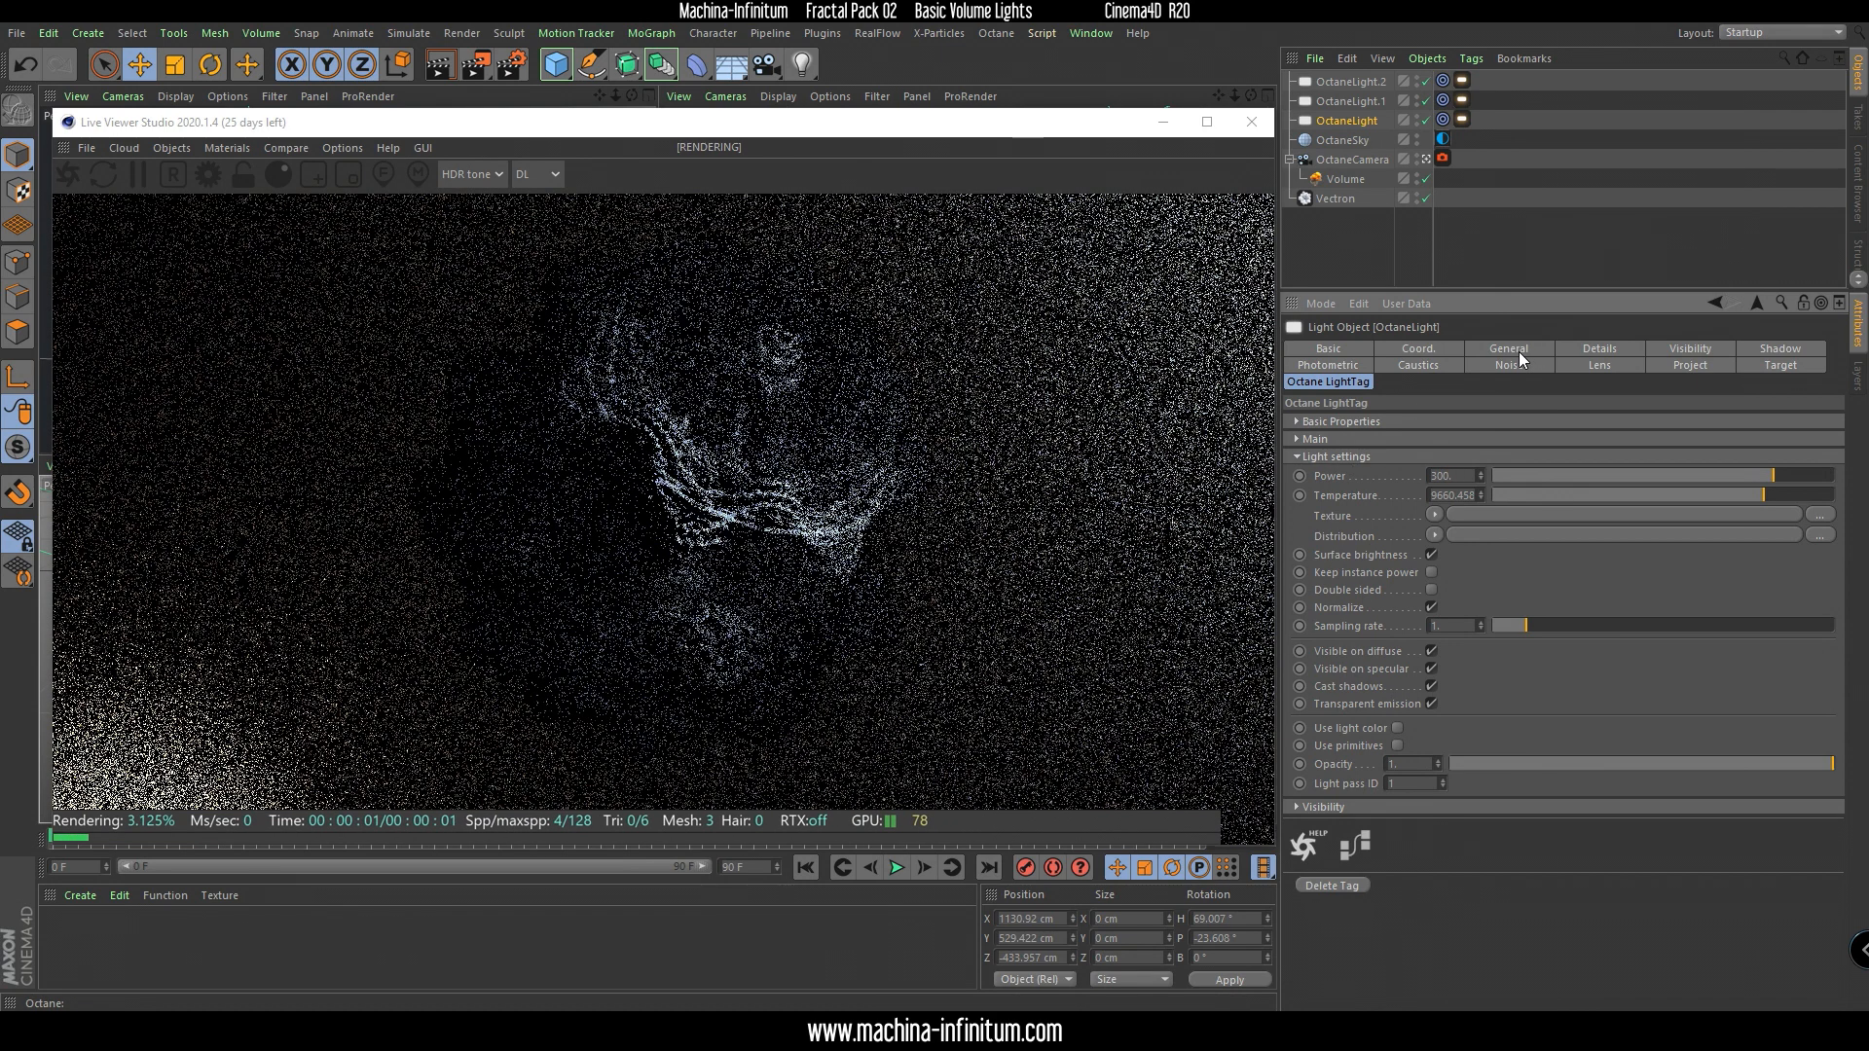
# Raise the scattering phase of the fog's volume medium to about 0.66.
pyautogui.click(1367, 178)
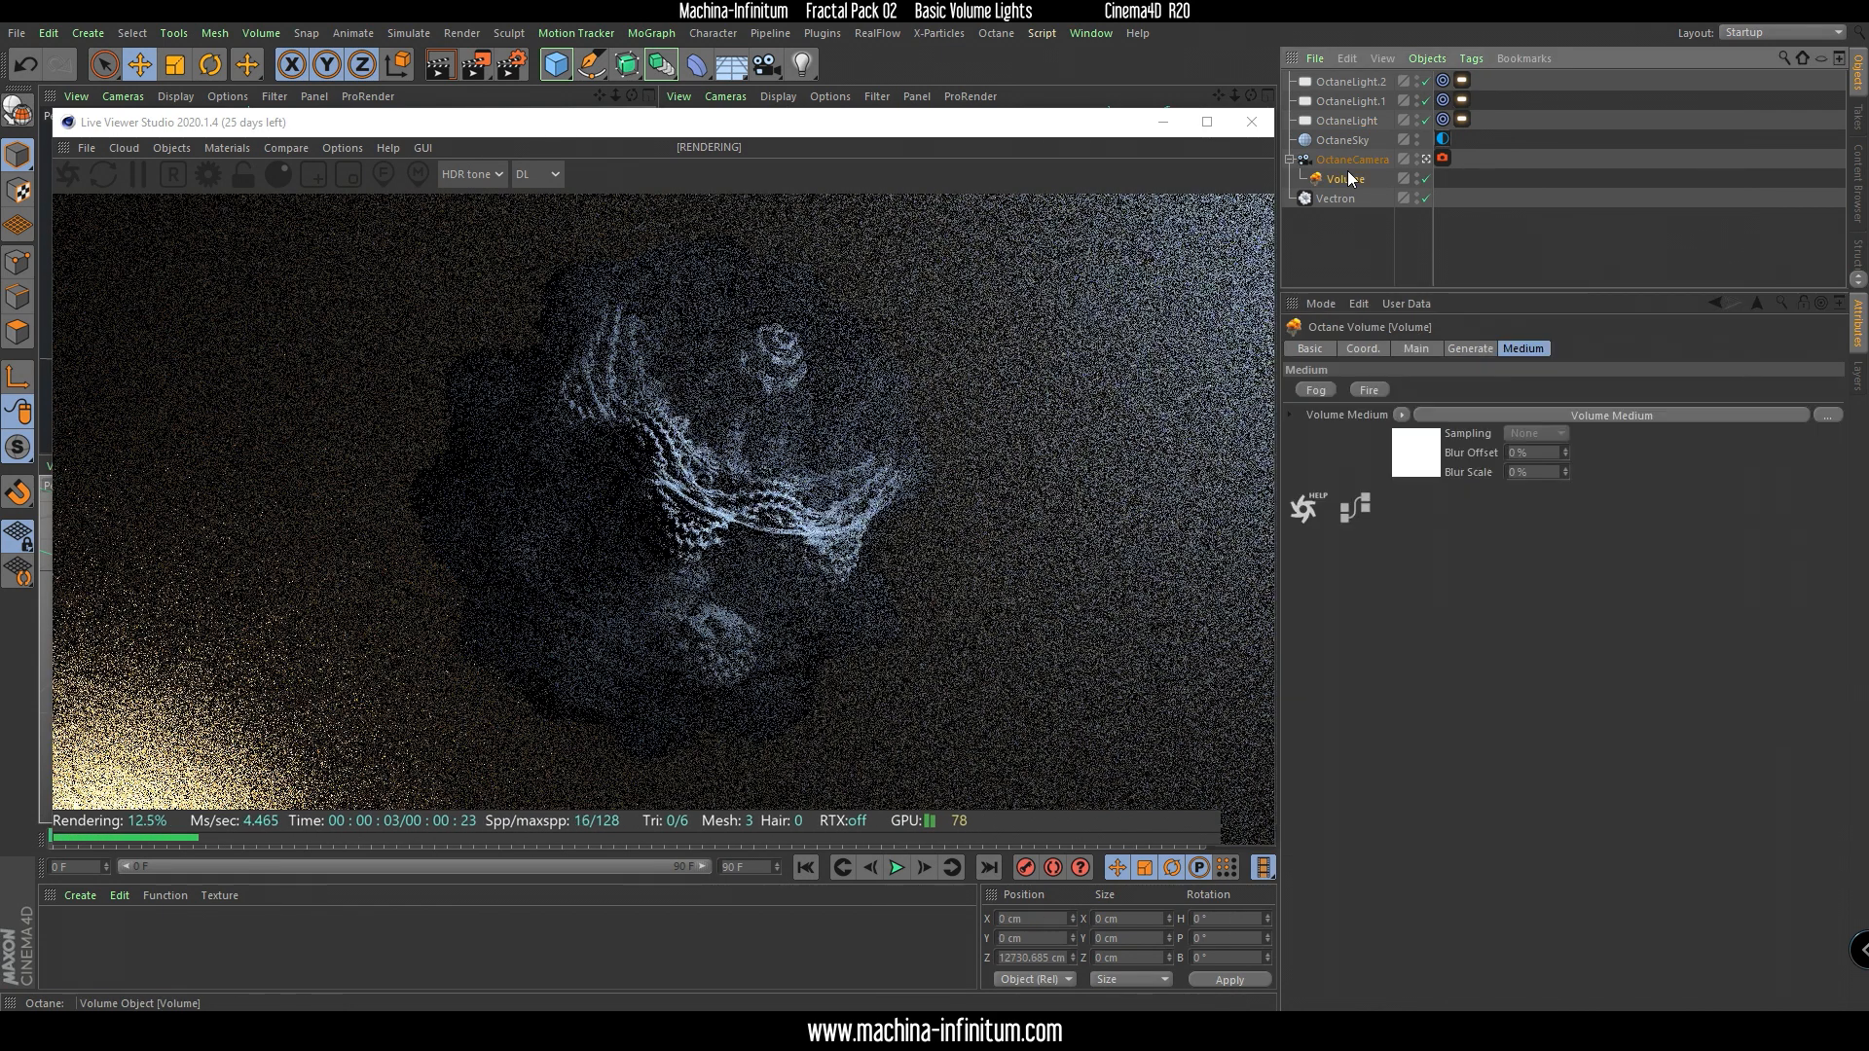
pyautogui.click(1604, 416)
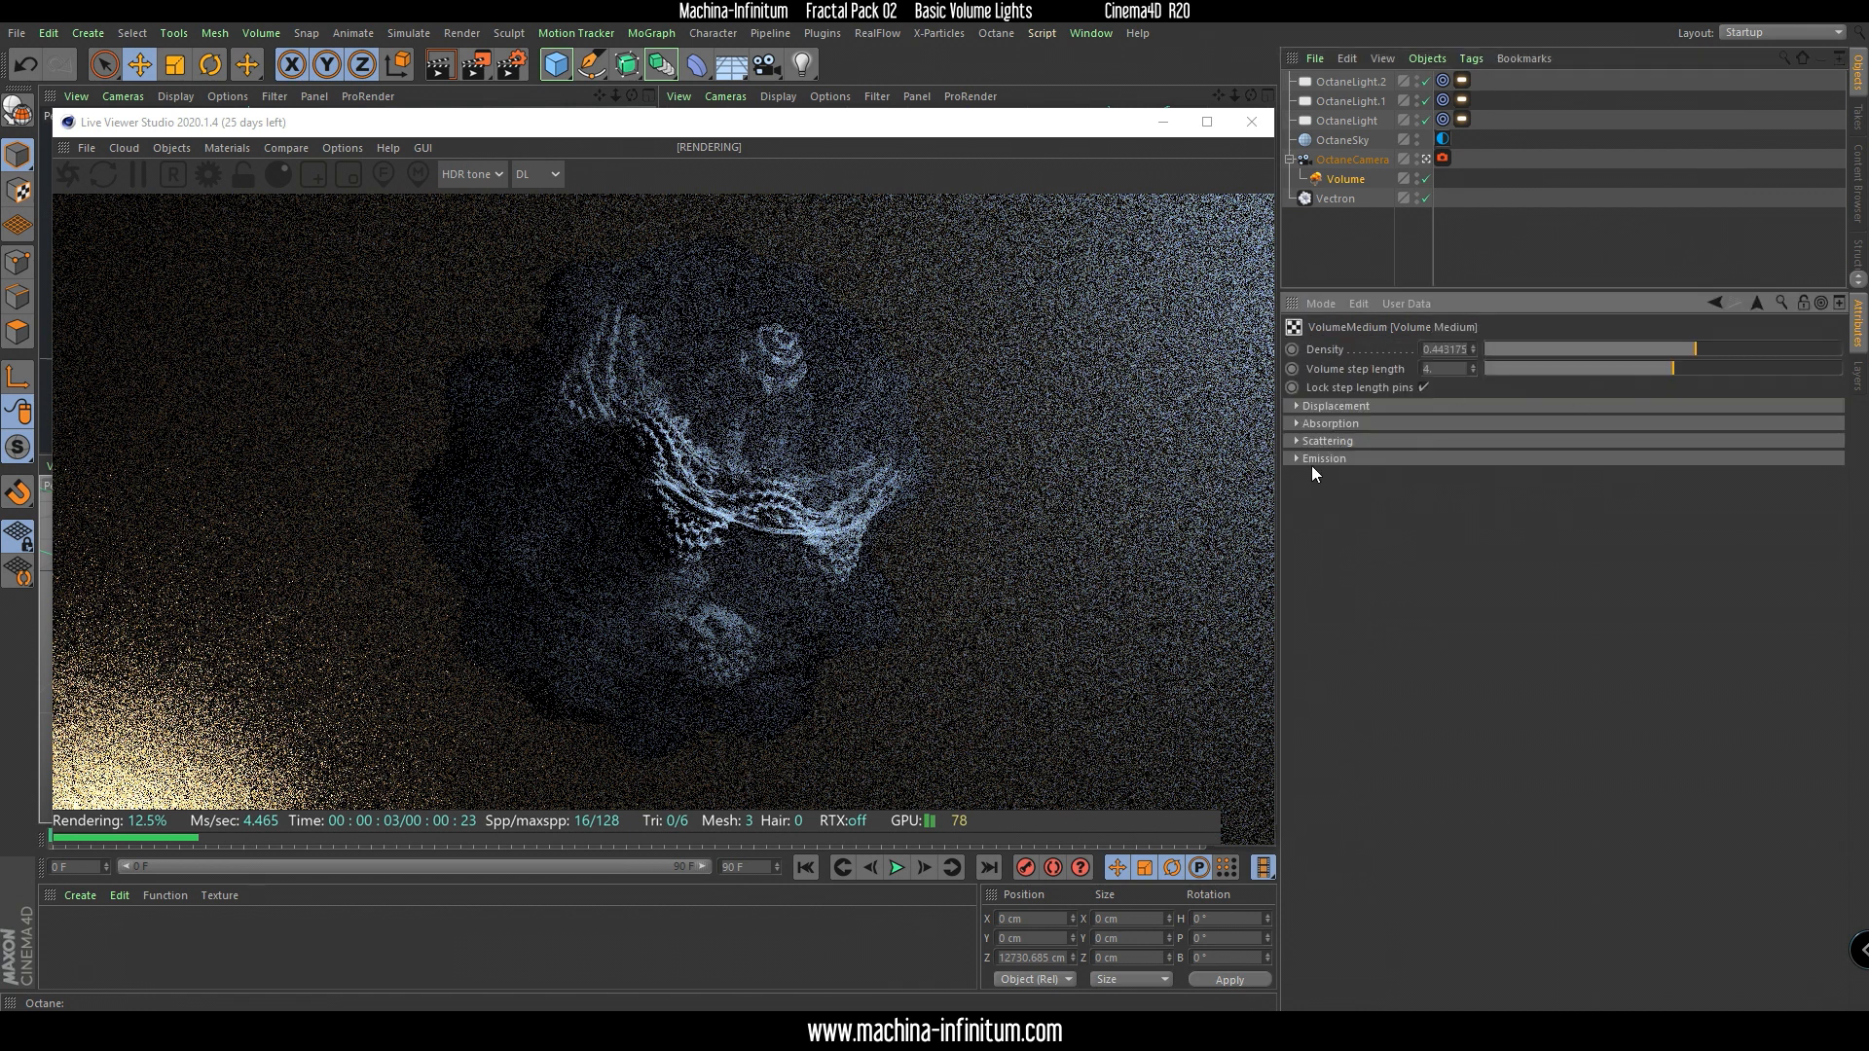
pyautogui.click(1326, 441)
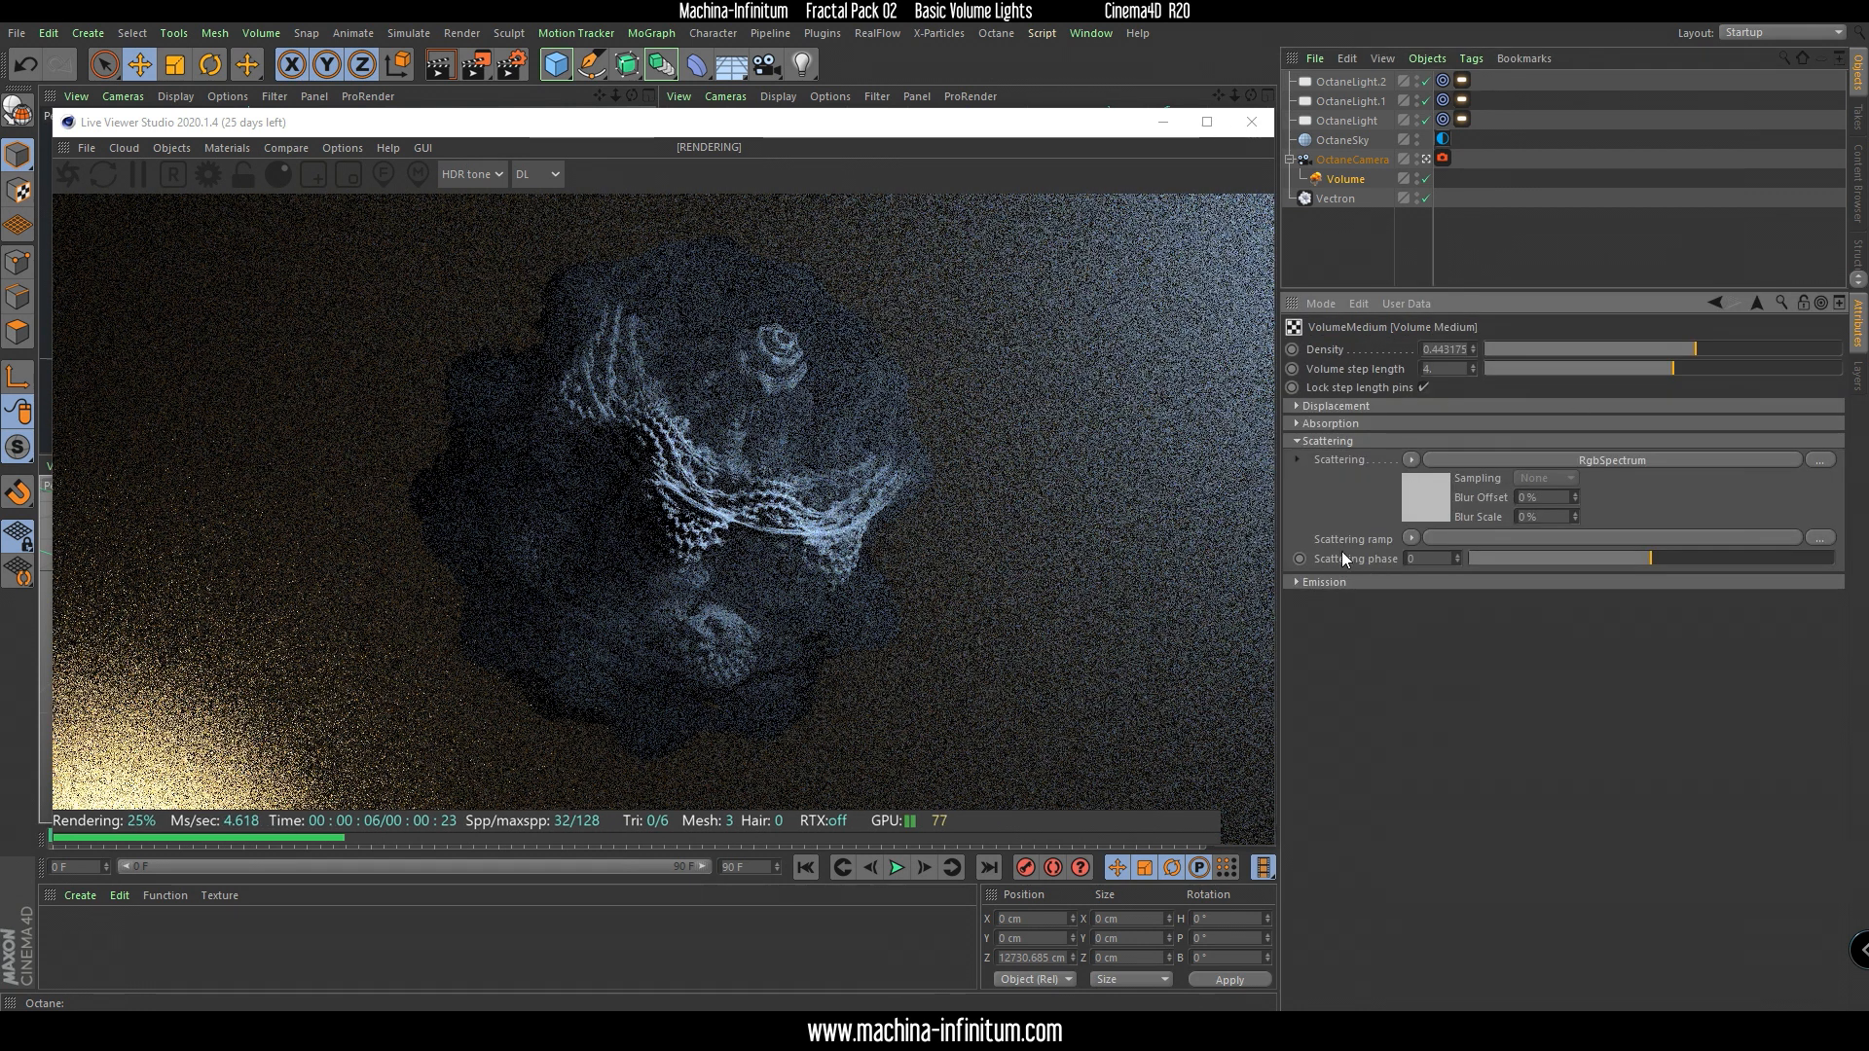
pyautogui.moveTo(1645, 557); pyautogui.dragTo(1768, 567)
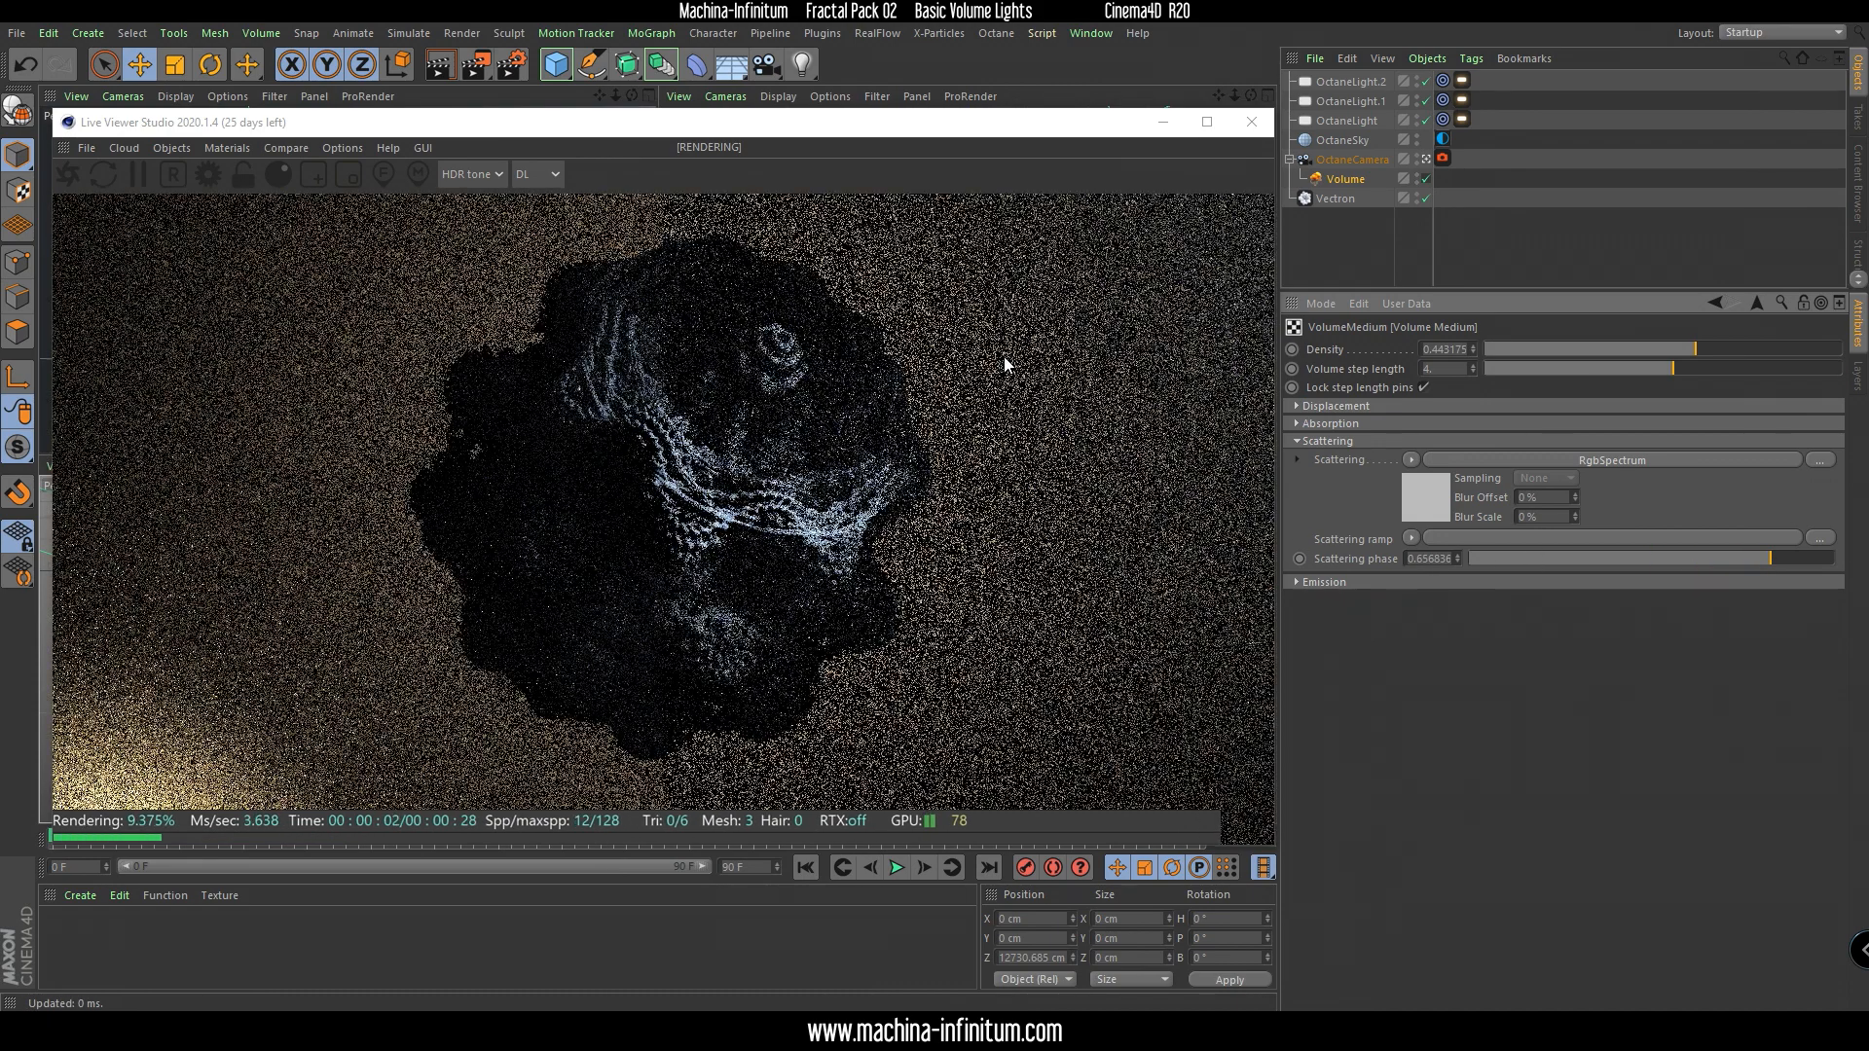
# Set OctaneLight.2's temperature to about 7881 and its power to 1000.
pyautogui.click(1348, 83)
pyautogui.moveTo(1598, 494); pyautogui.dragTo(1709, 502)
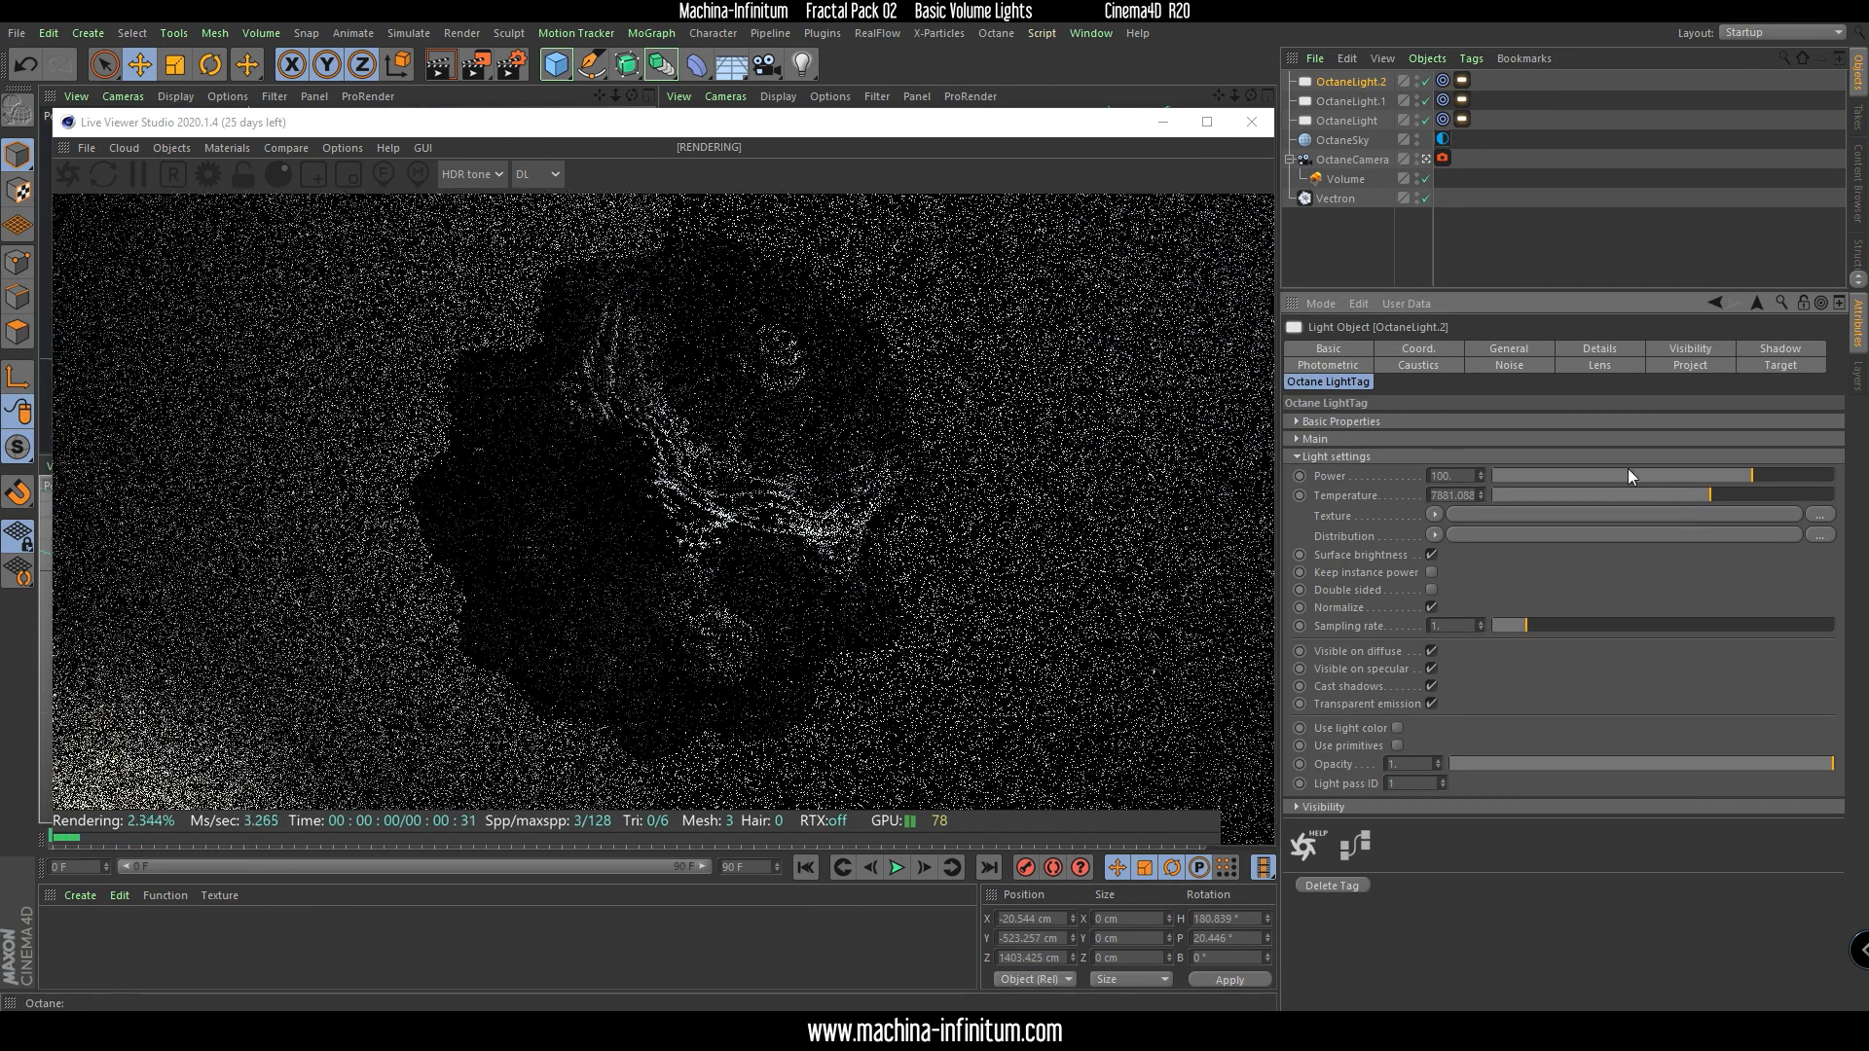
pyautogui.write('0')
pyautogui.press('Return')
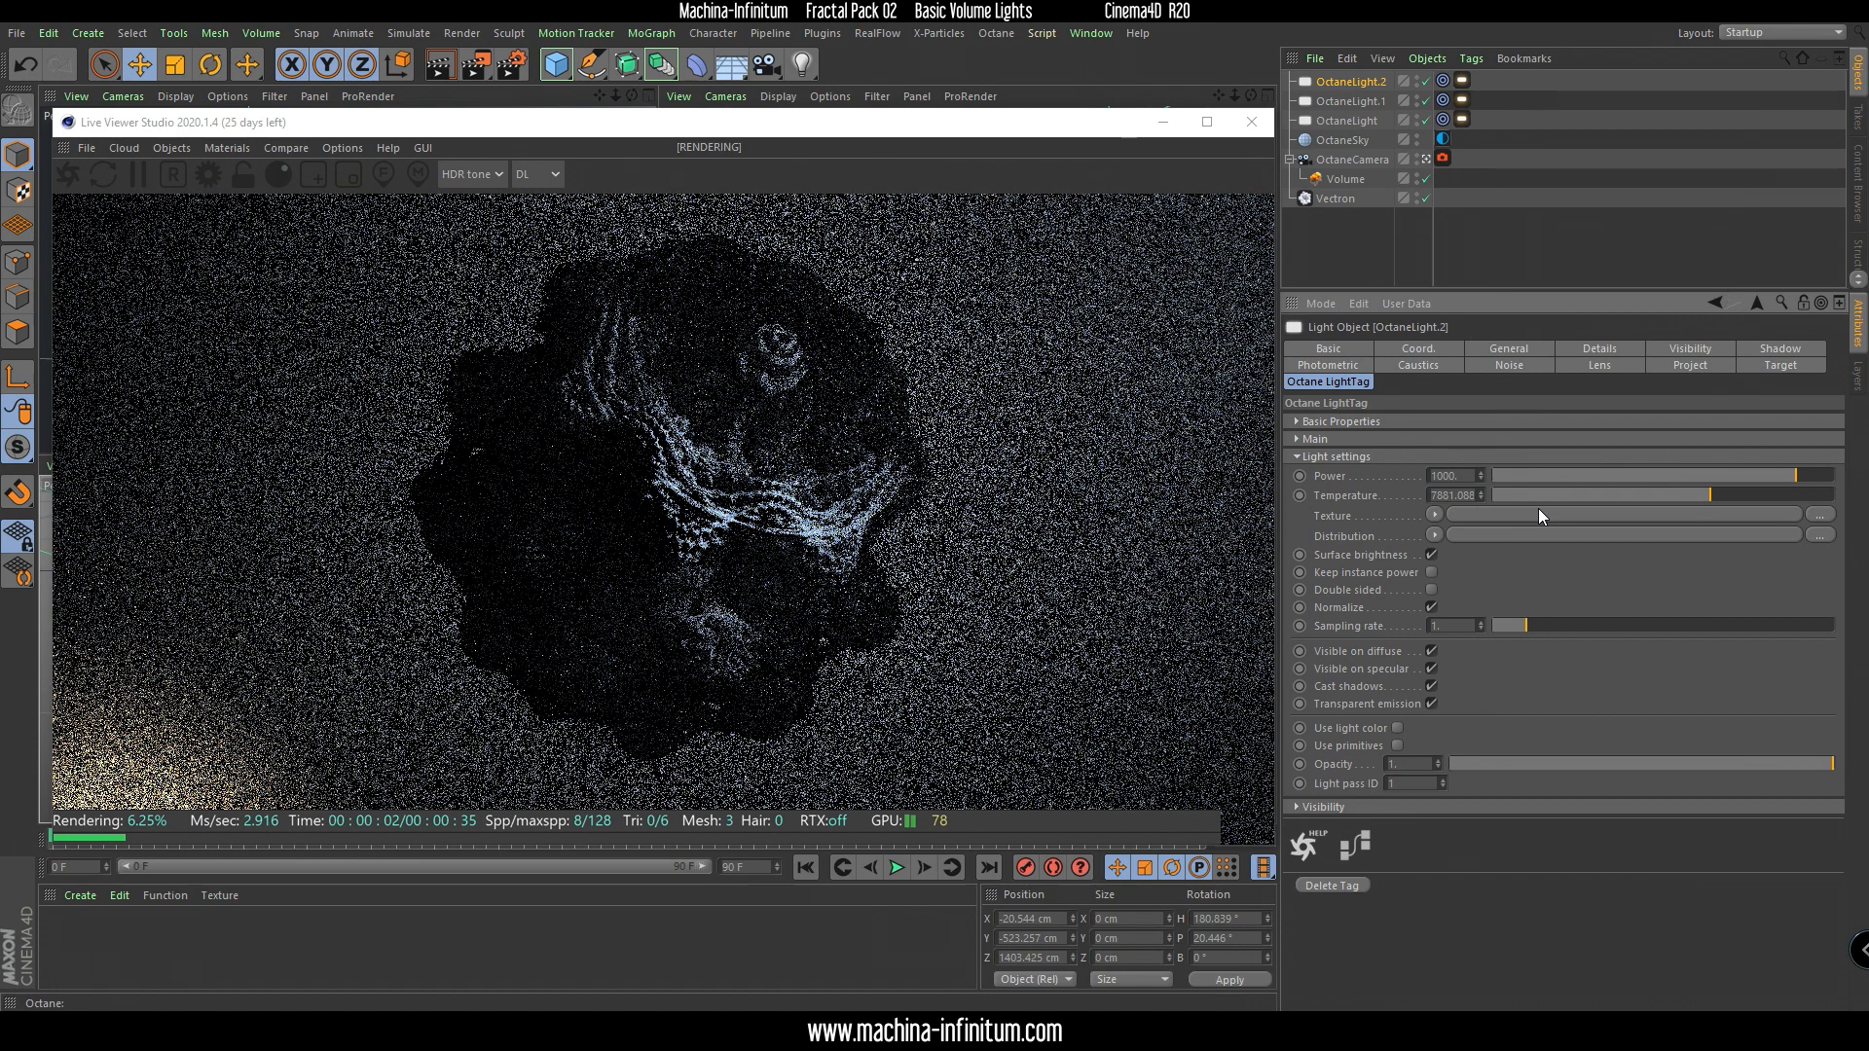
# Set the power of OctaneLight.2 to 10.
pyautogui.doubleClick(1445, 476)
pyautogui.write('10')
pyautogui.press('Return')
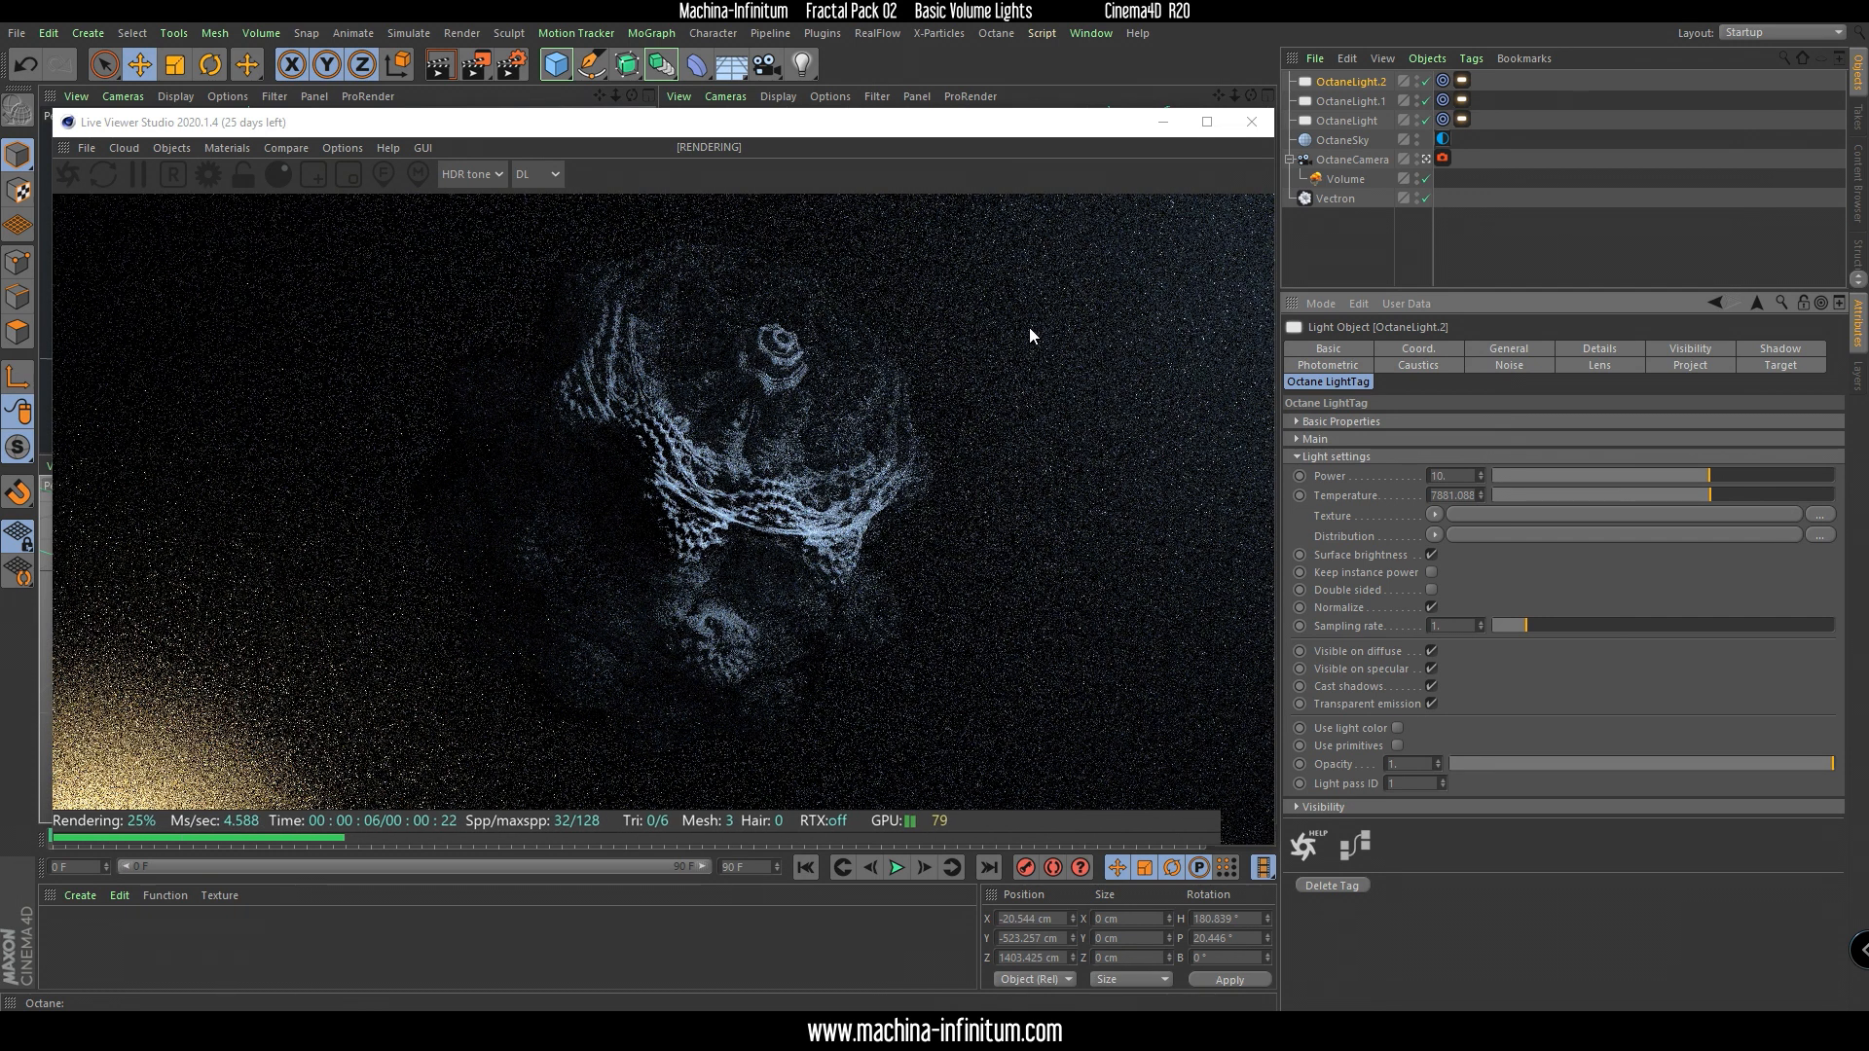
# Raise the volume step length of the fog's volume medium to about 200.
pyautogui.click(1347, 181)
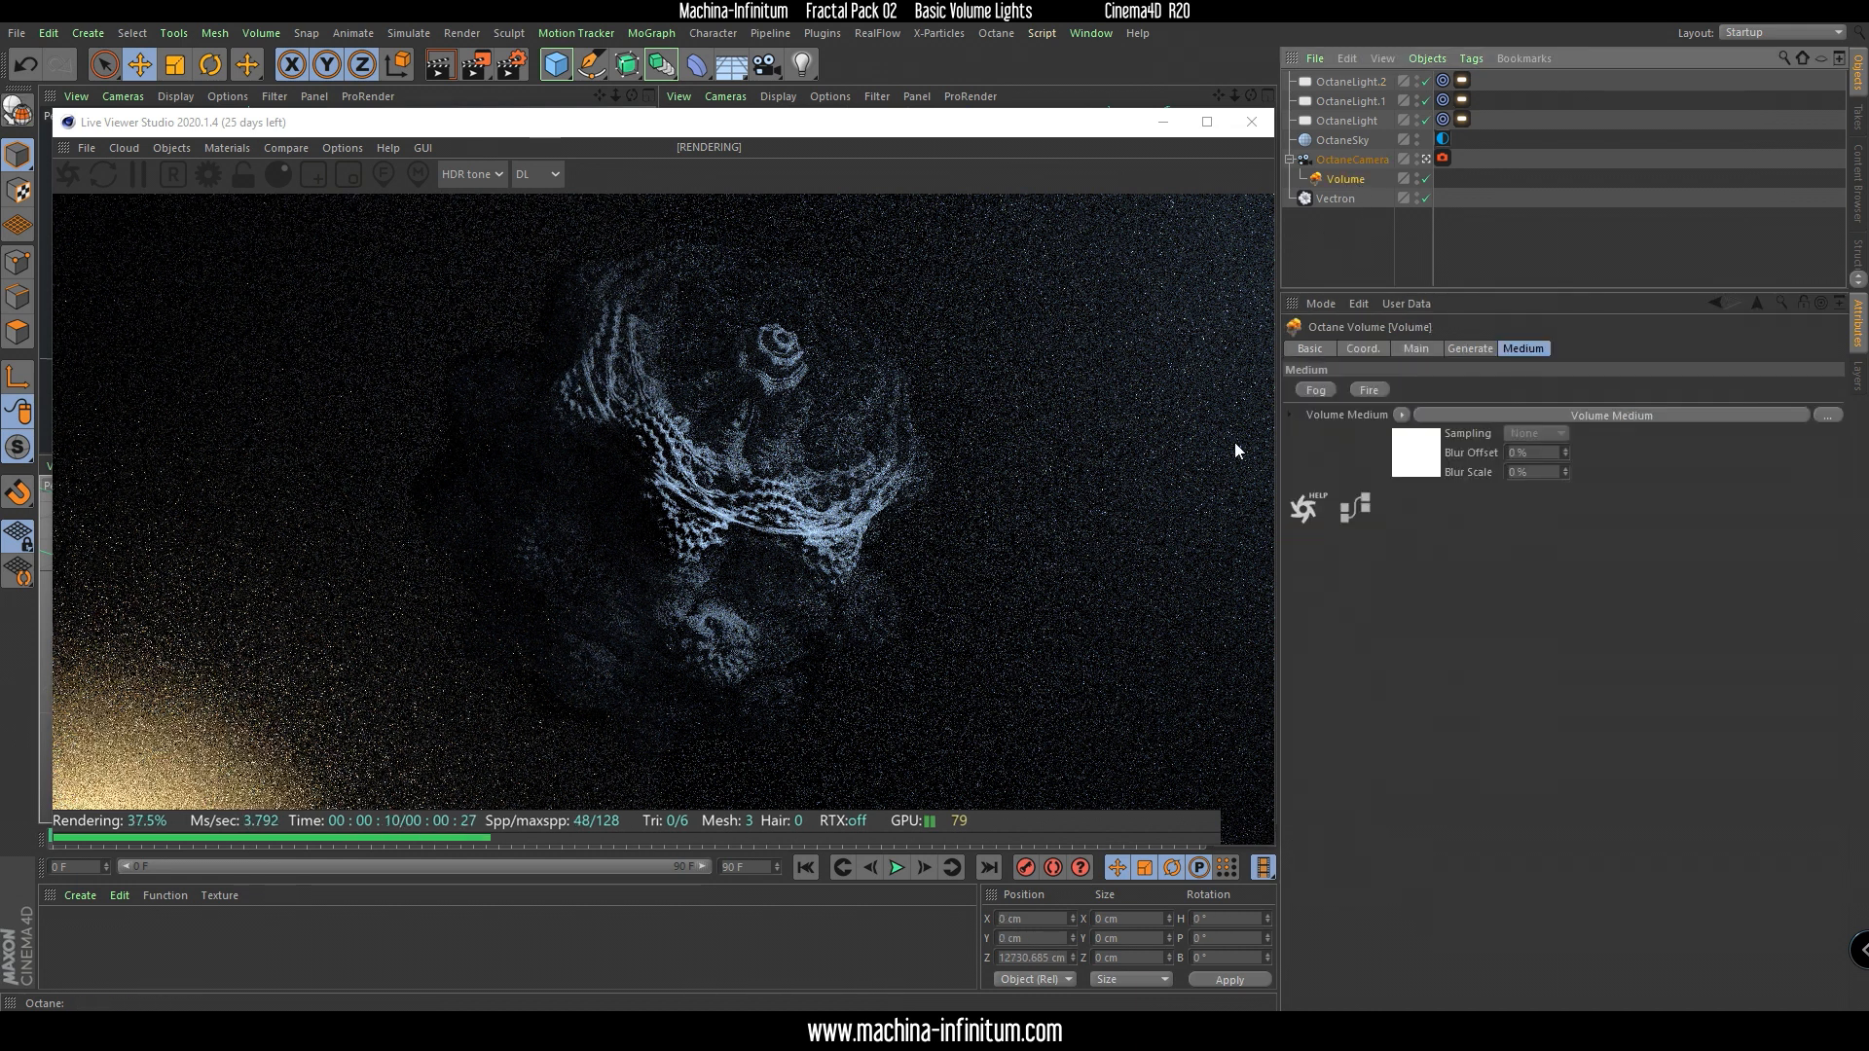
pyautogui.click(1609, 415)
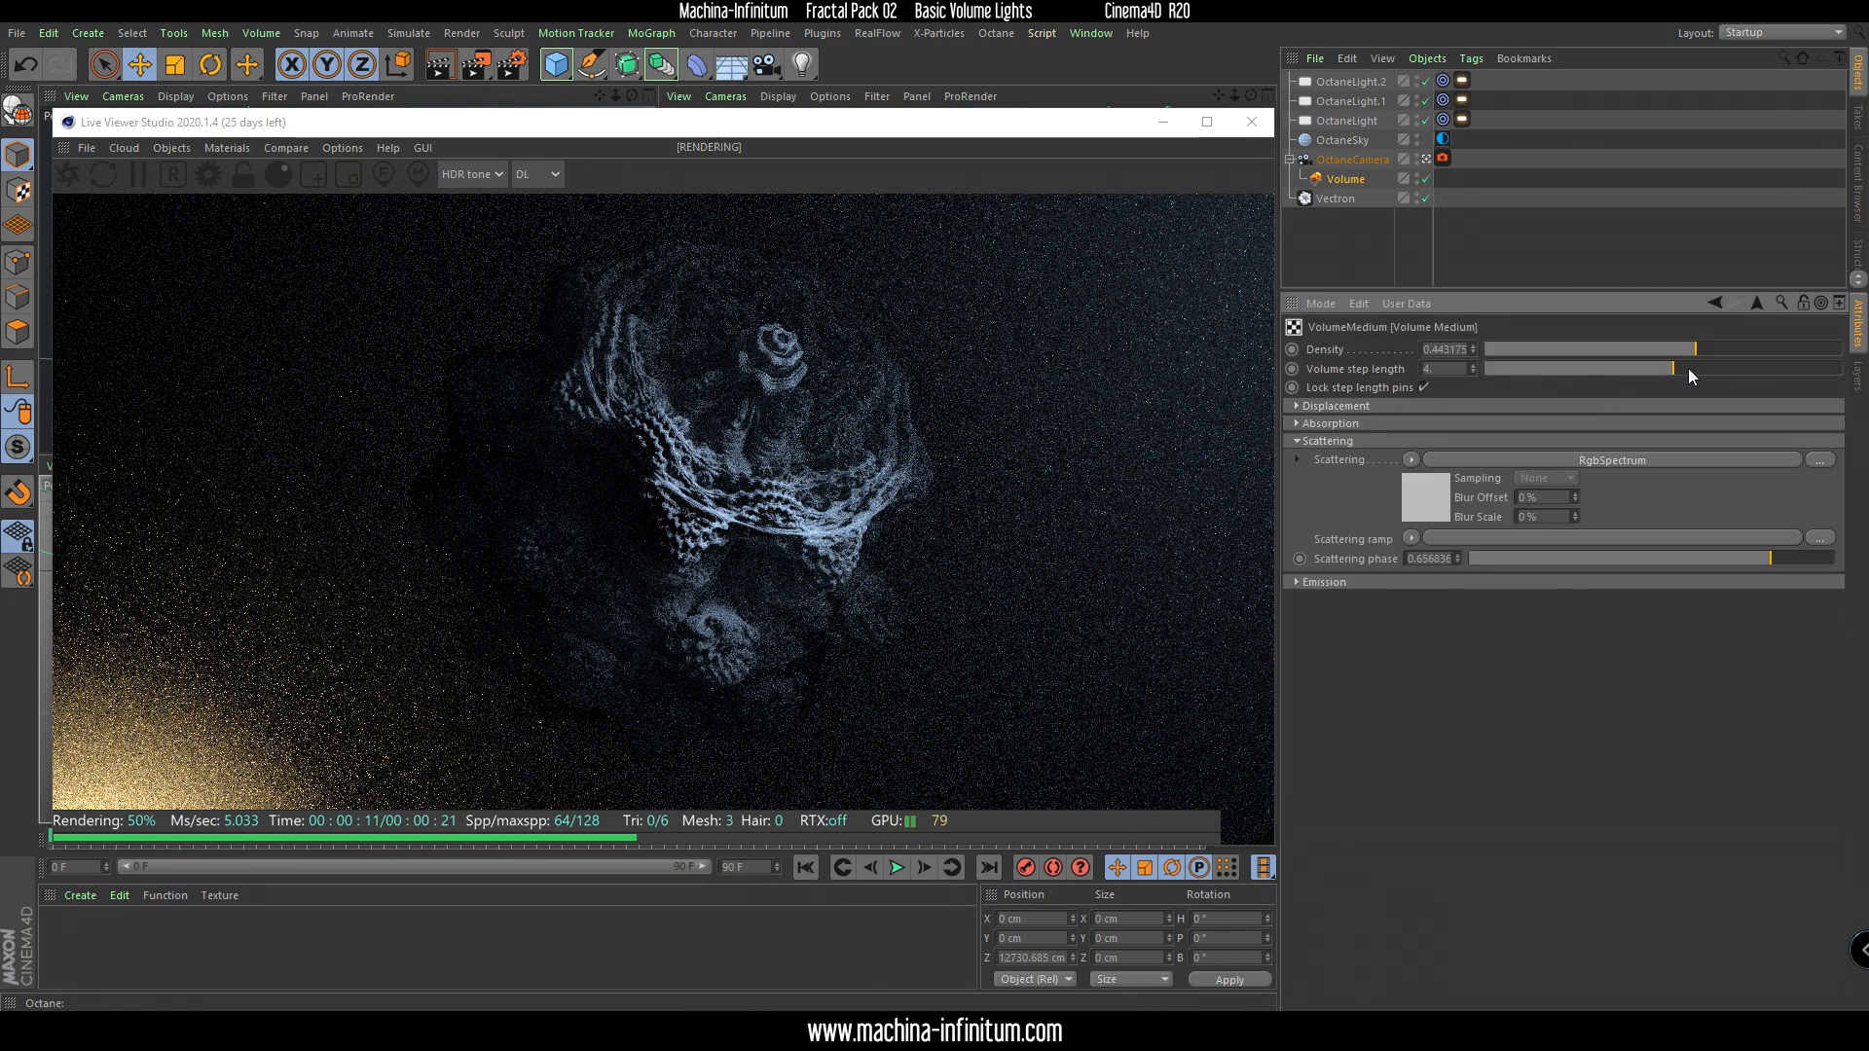
pyautogui.moveTo(1684, 365); pyautogui.dragTo(1758, 373)
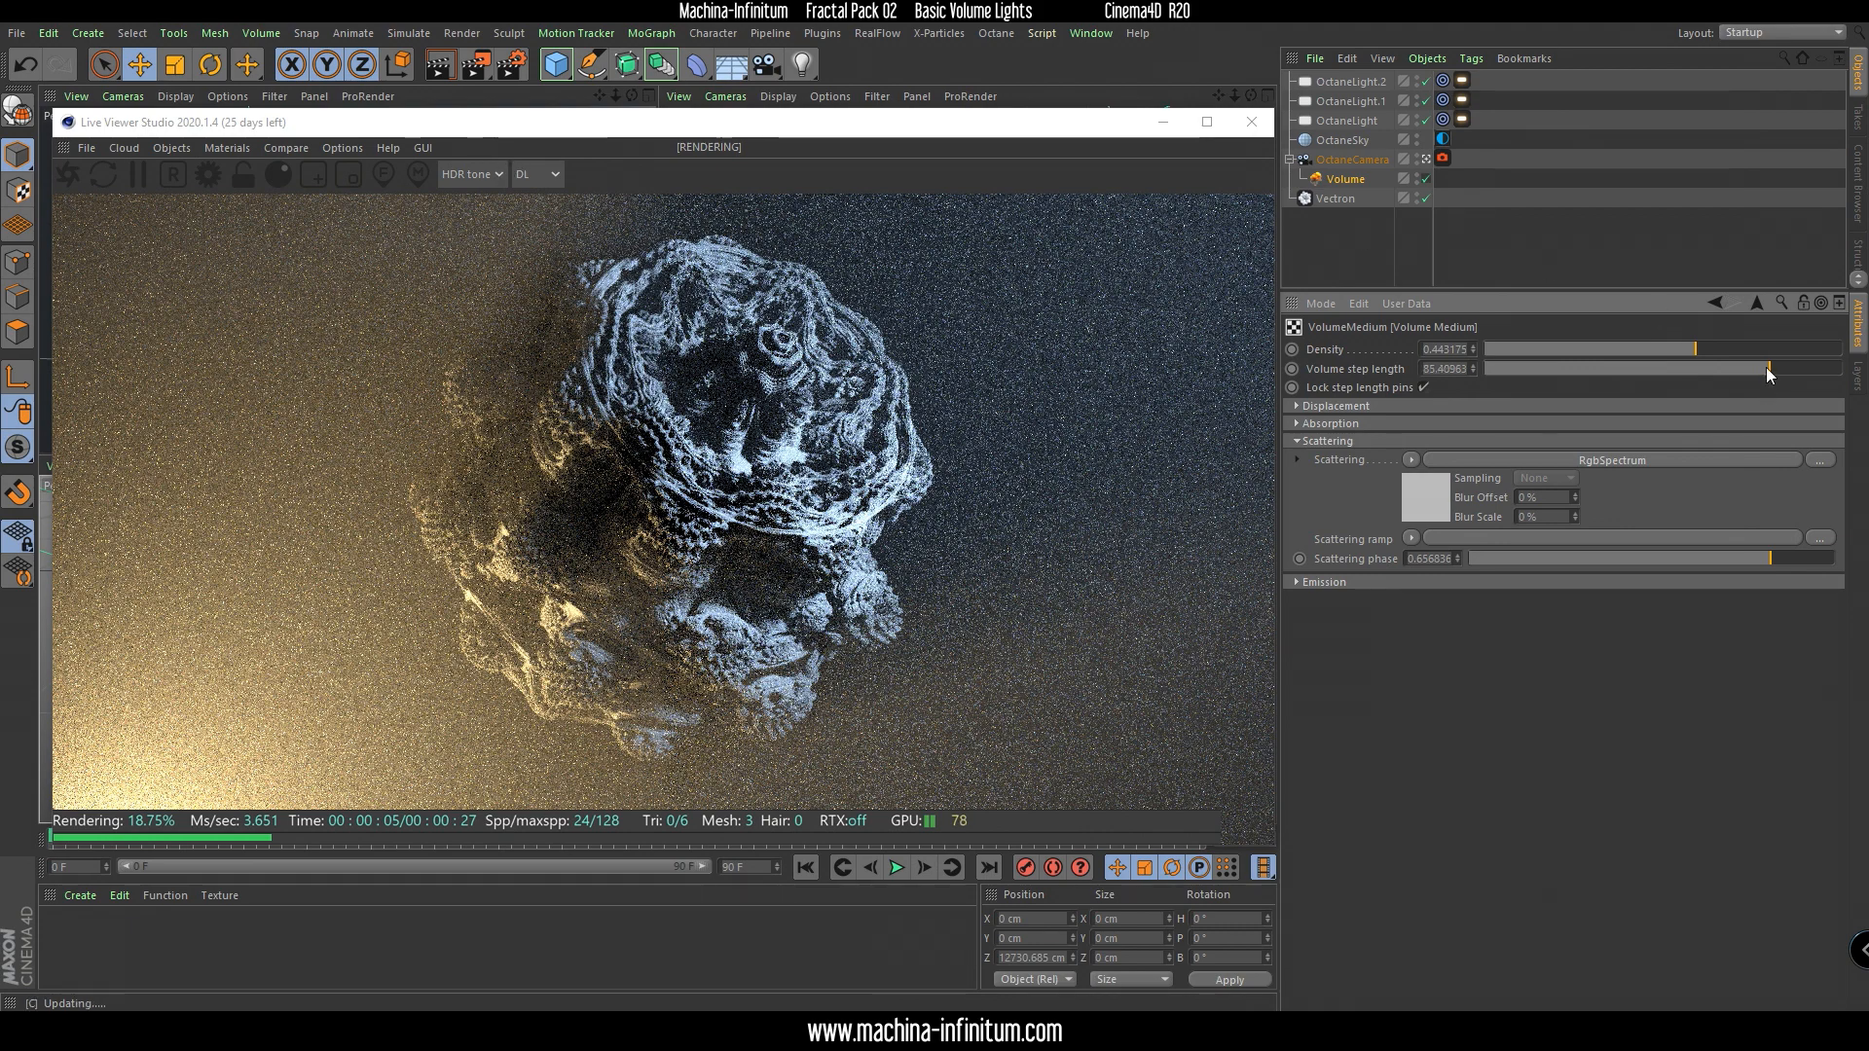
pyautogui.moveTo(1766, 366); pyautogui.dragTo(1796, 369)
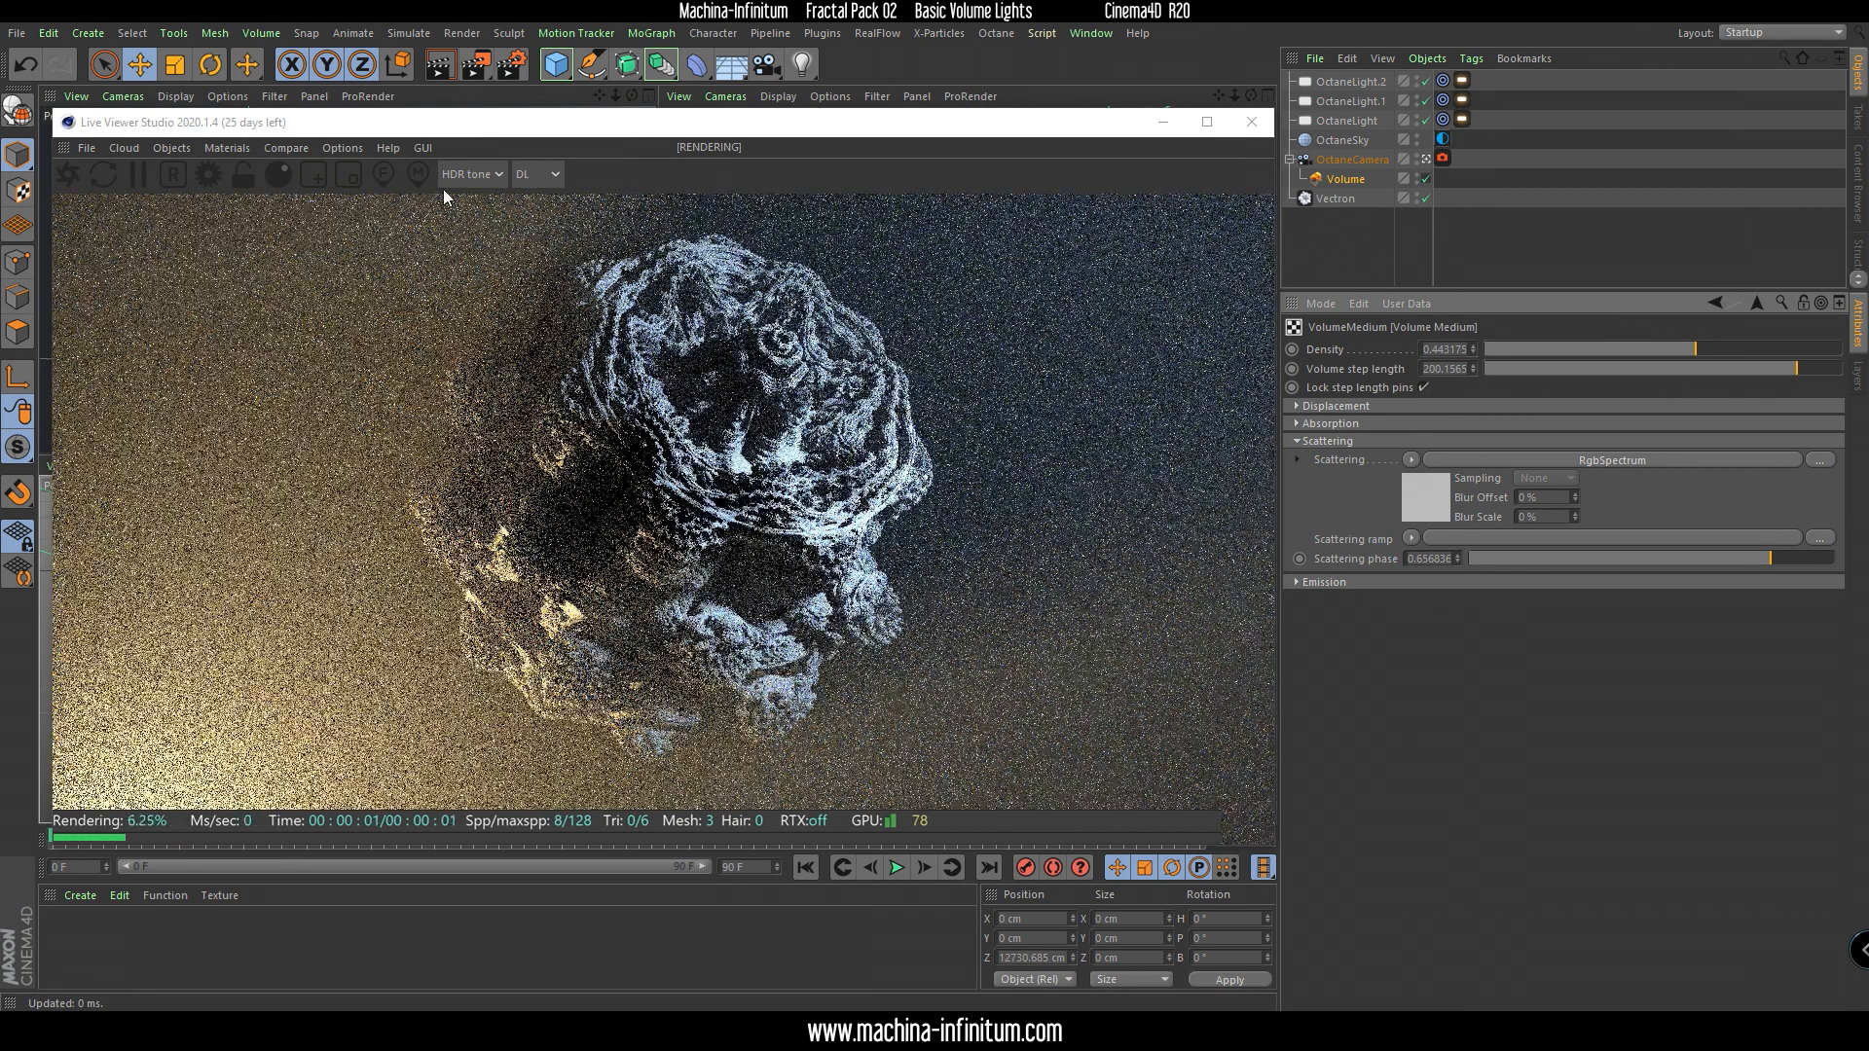
# Move OctaneLight.1 away from the fractal, to about X -939, Y -629, Z -512 cm.
pyautogui.moveTo(477, 140); pyautogui.dragTo(1020, 212)
pyautogui.click(1351, 101)
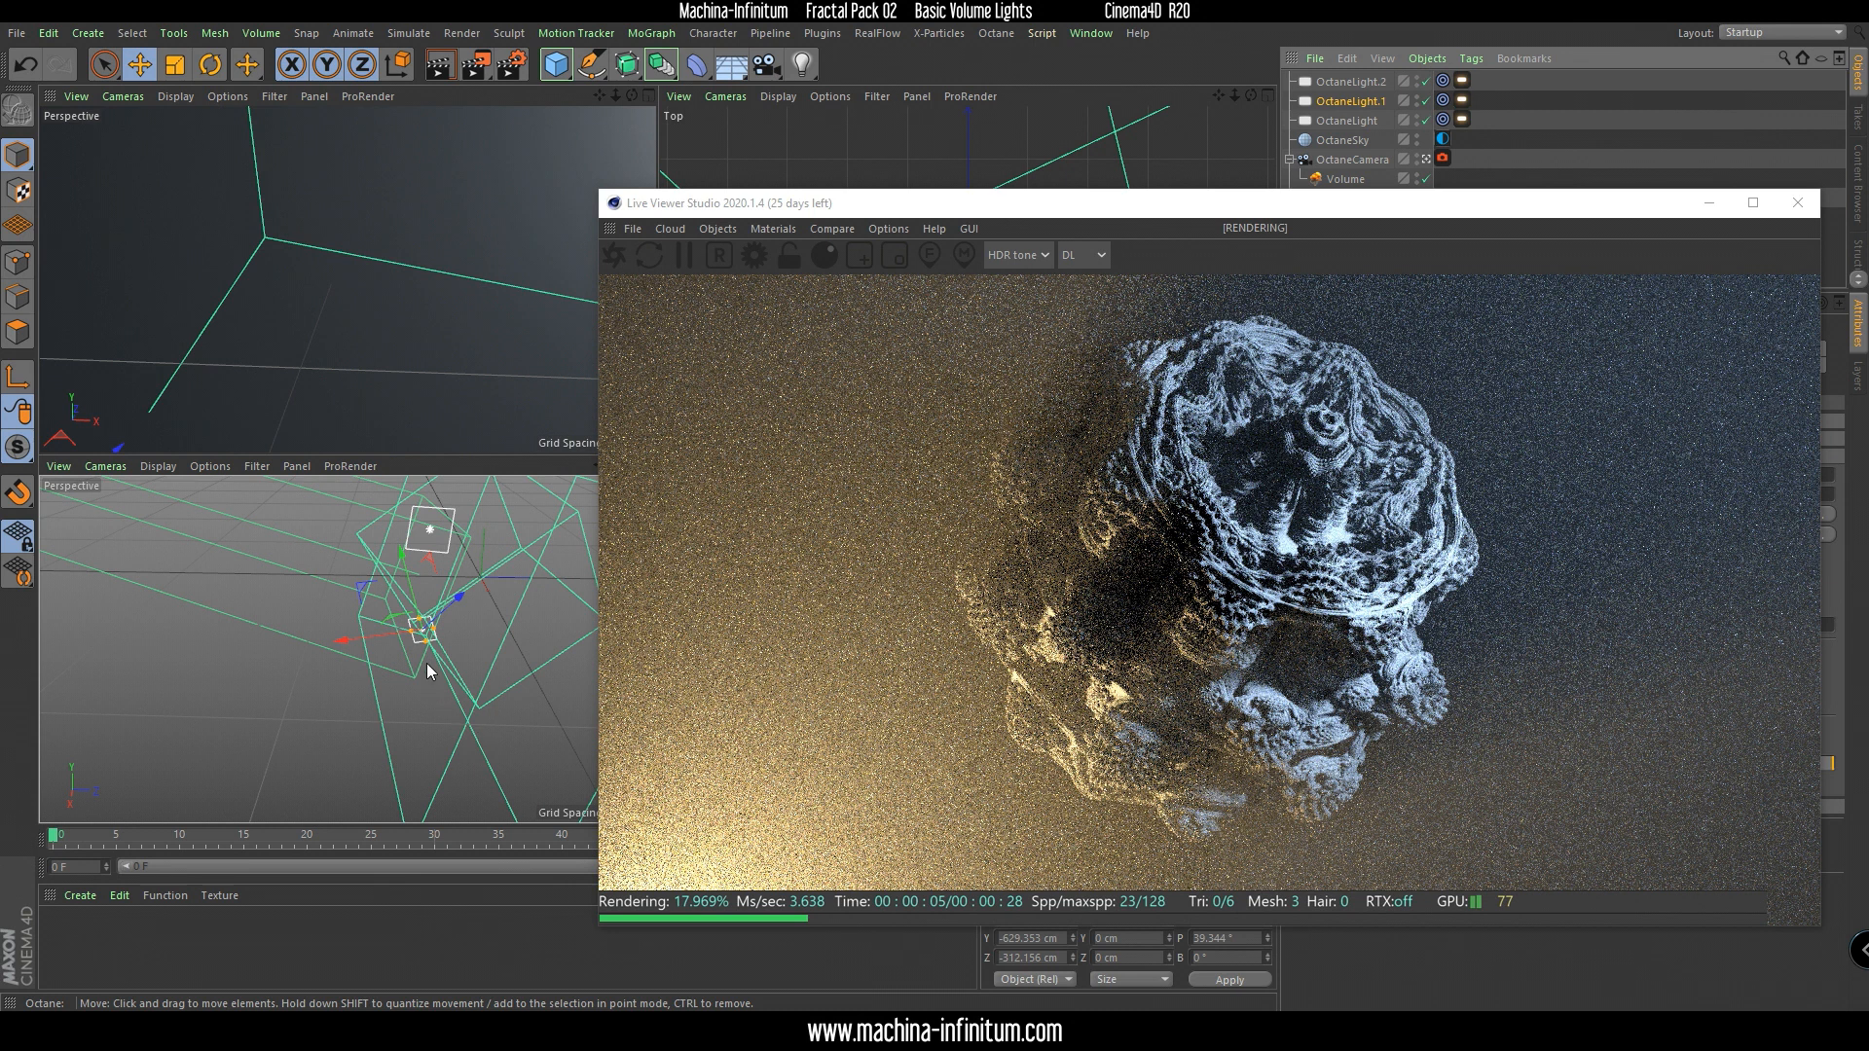
pyautogui.keyDown('alt'); pyautogui.moveTo(376, 638); pyautogui.dragTo(495, 617); pyautogui.keyUp('alt')
pyautogui.moveTo(391, 650); pyautogui.dragTo(288, 649)
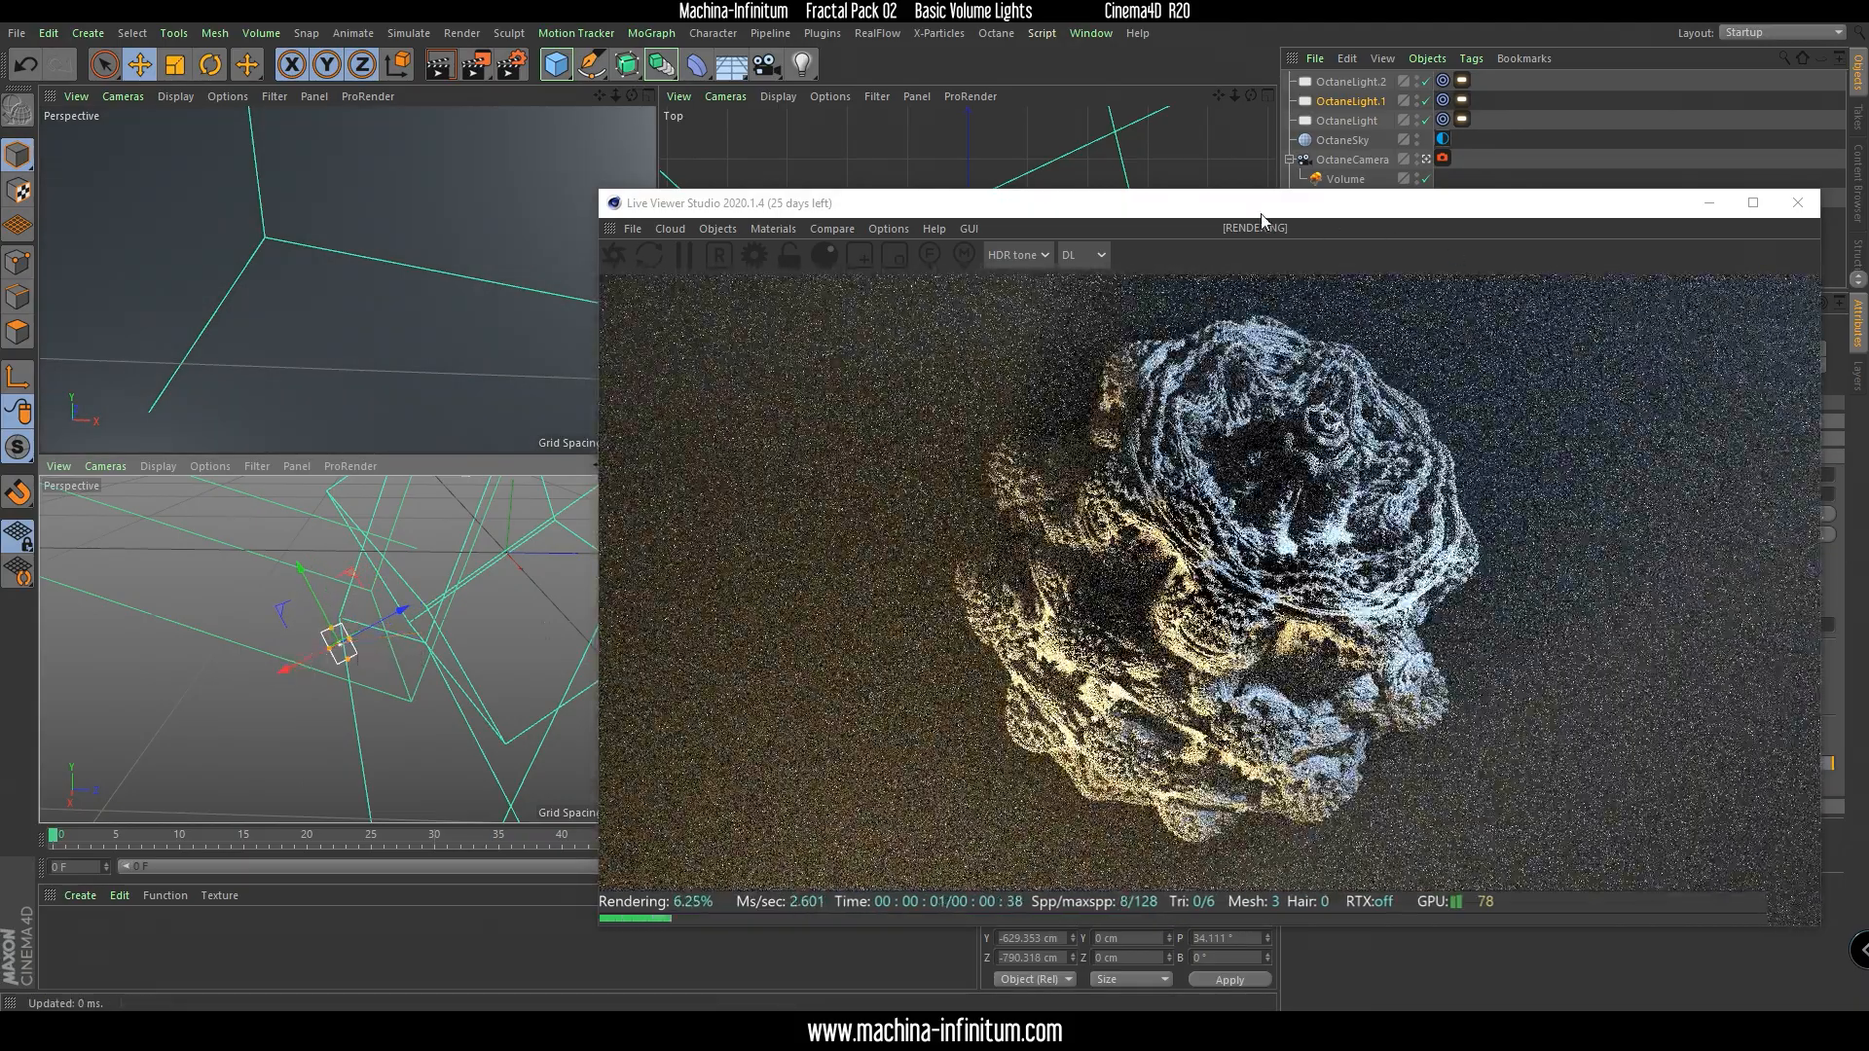
pyautogui.keyDown('alt'); pyautogui.moveTo(337, 596); pyautogui.dragTo(366, 691); pyautogui.keyUp('alt')
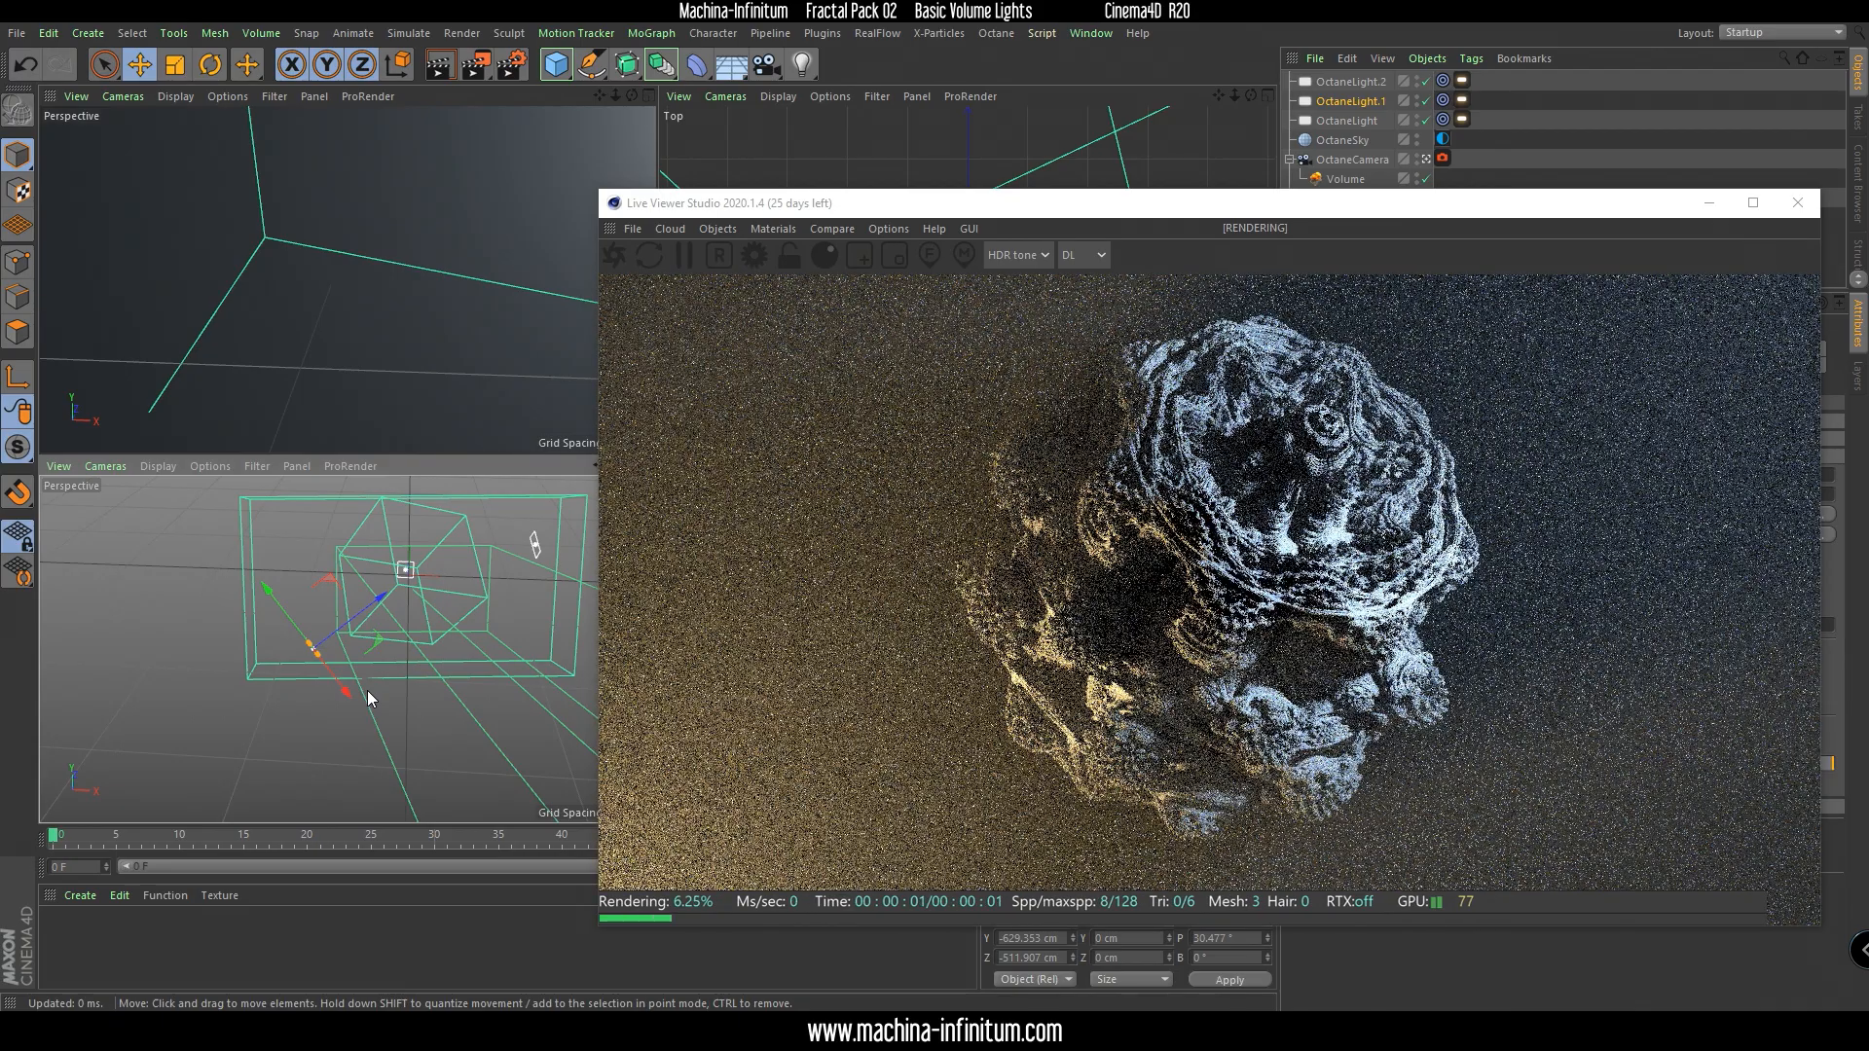
pyautogui.moveTo(1168, 207); pyautogui.dragTo(629, 107)
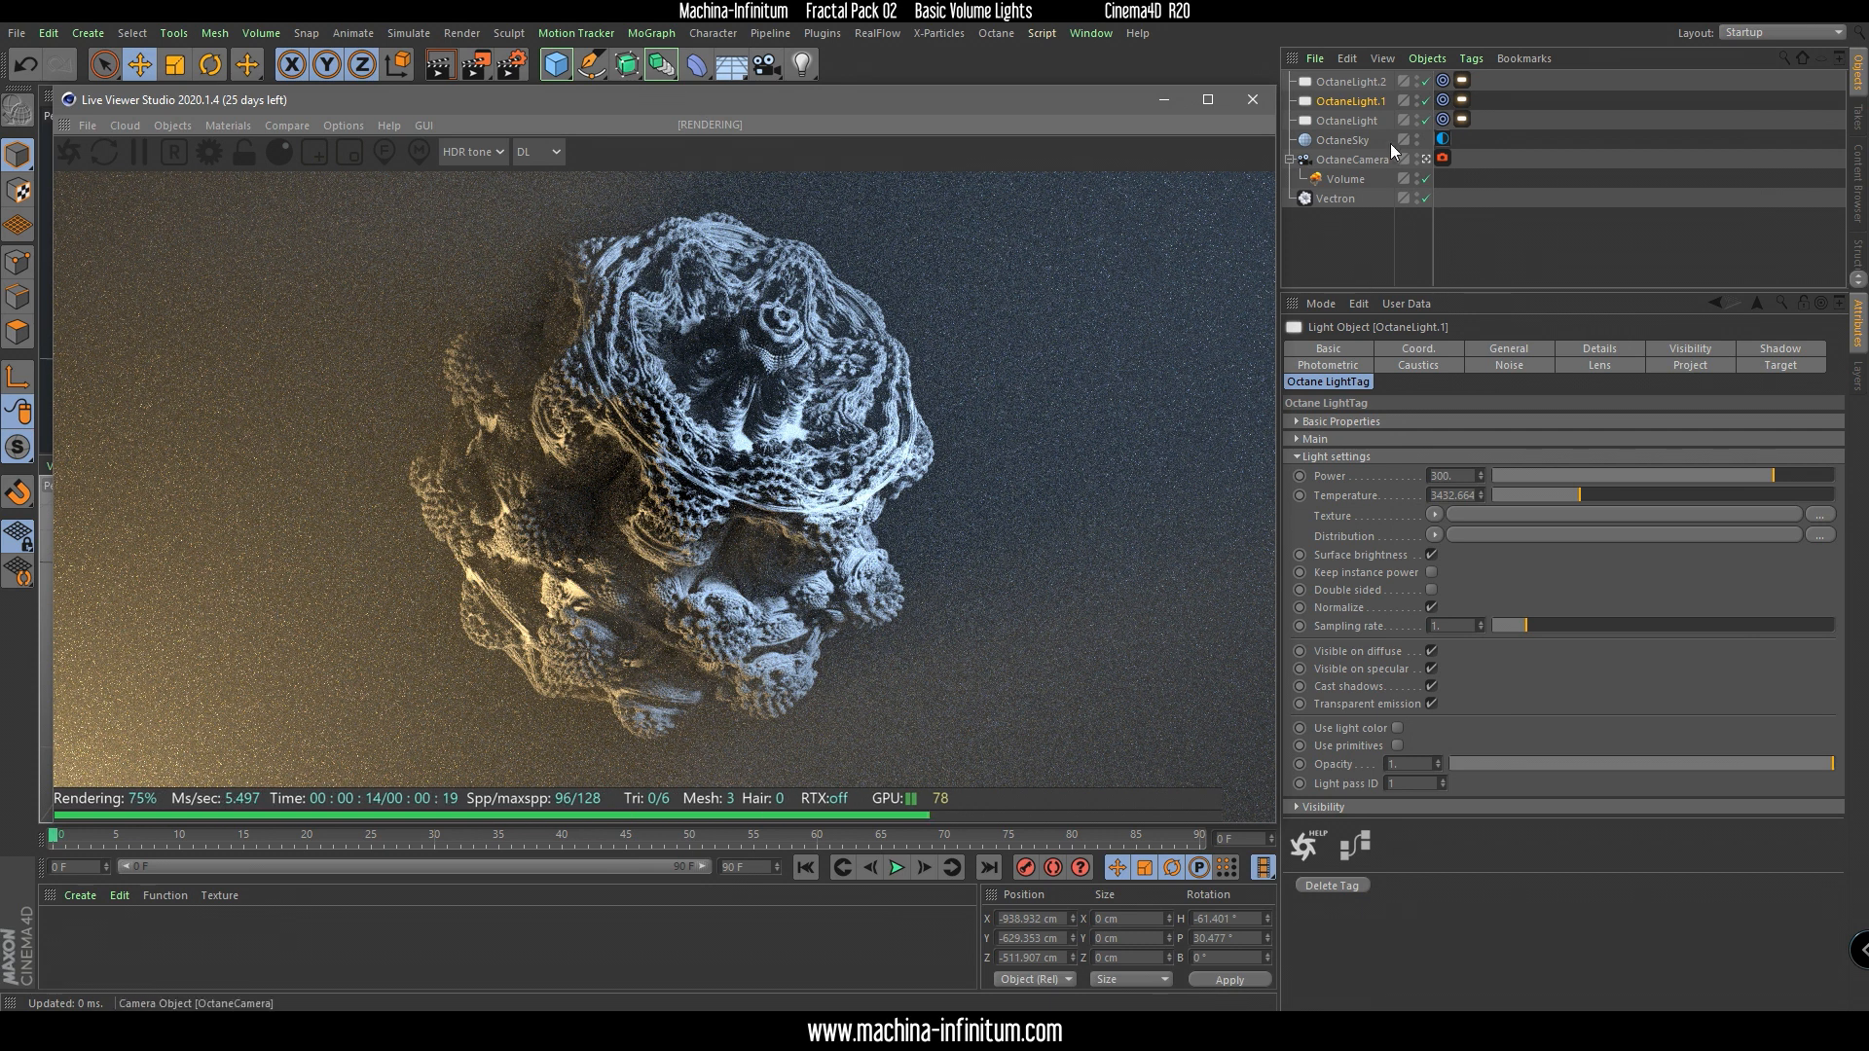
# Try outer radii of 20 and 100 cm on OctaneLight, settling on 80 cm.
pyautogui.click(1355, 120)
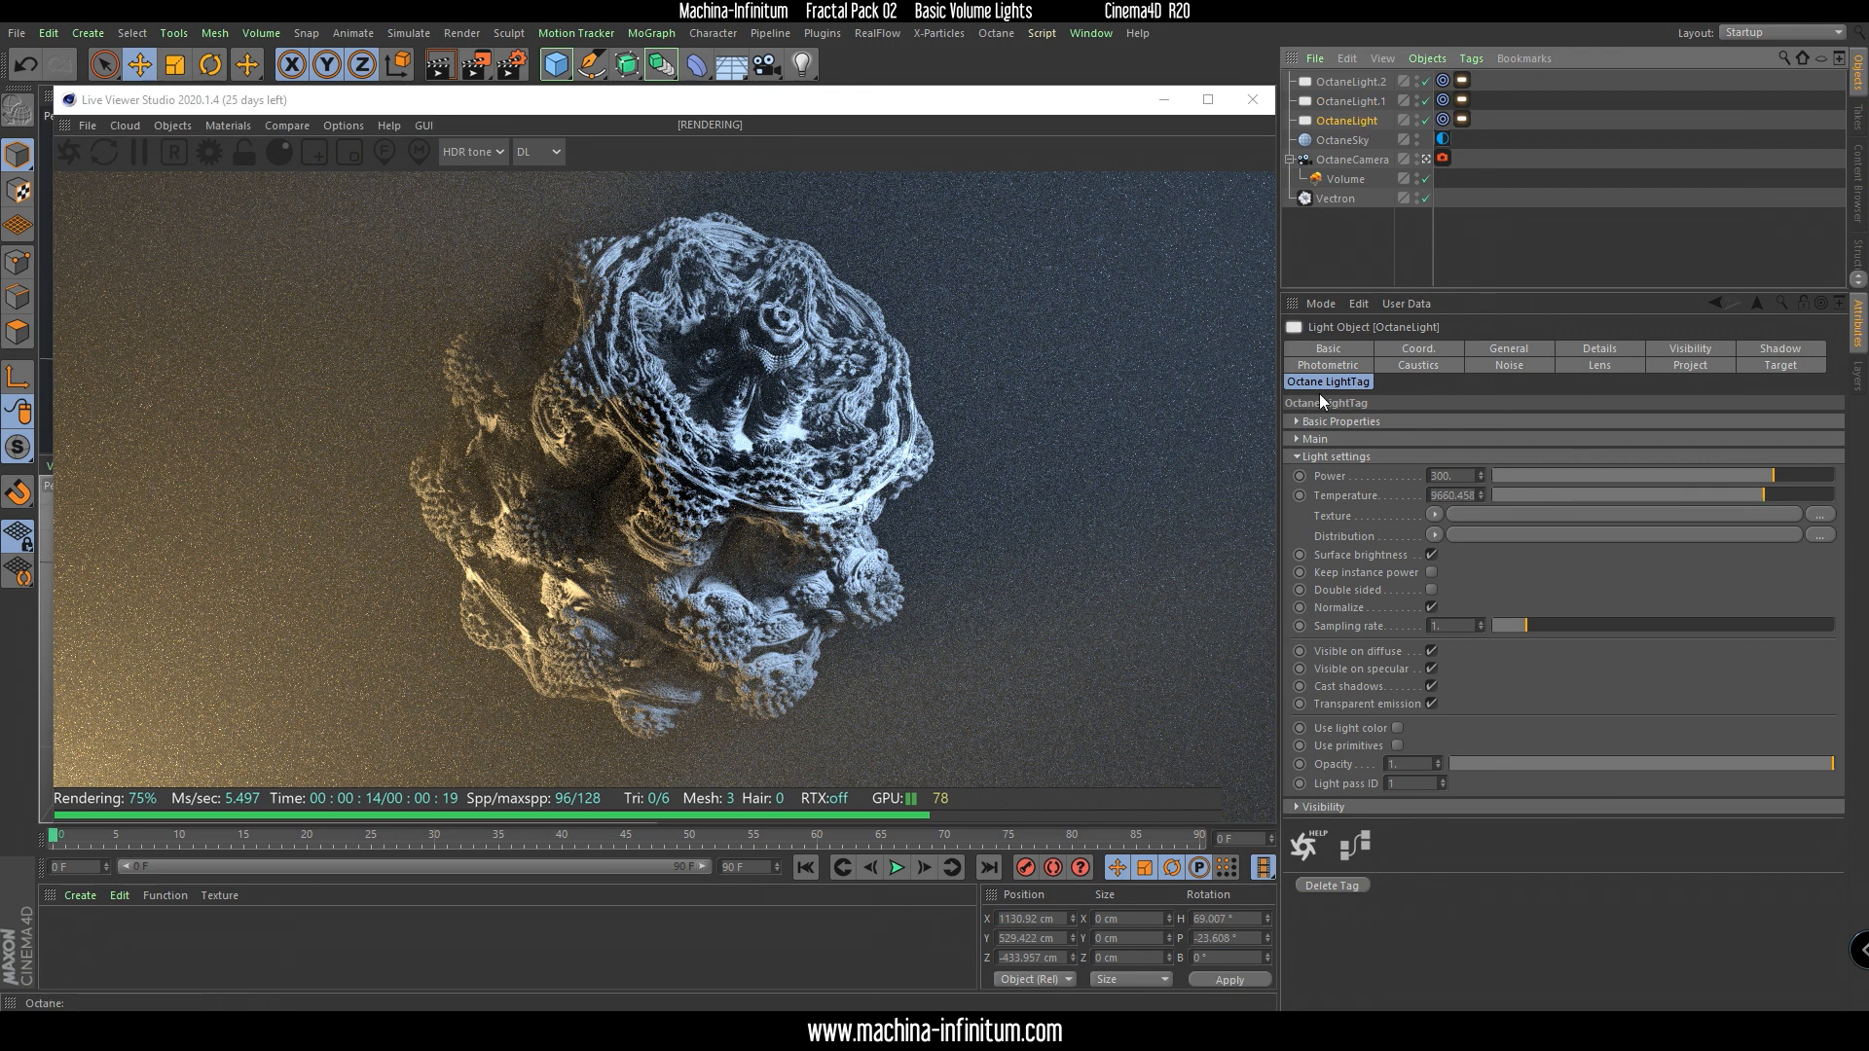
pyautogui.click(1595, 350)
pyautogui.doubleClick(1410, 444)
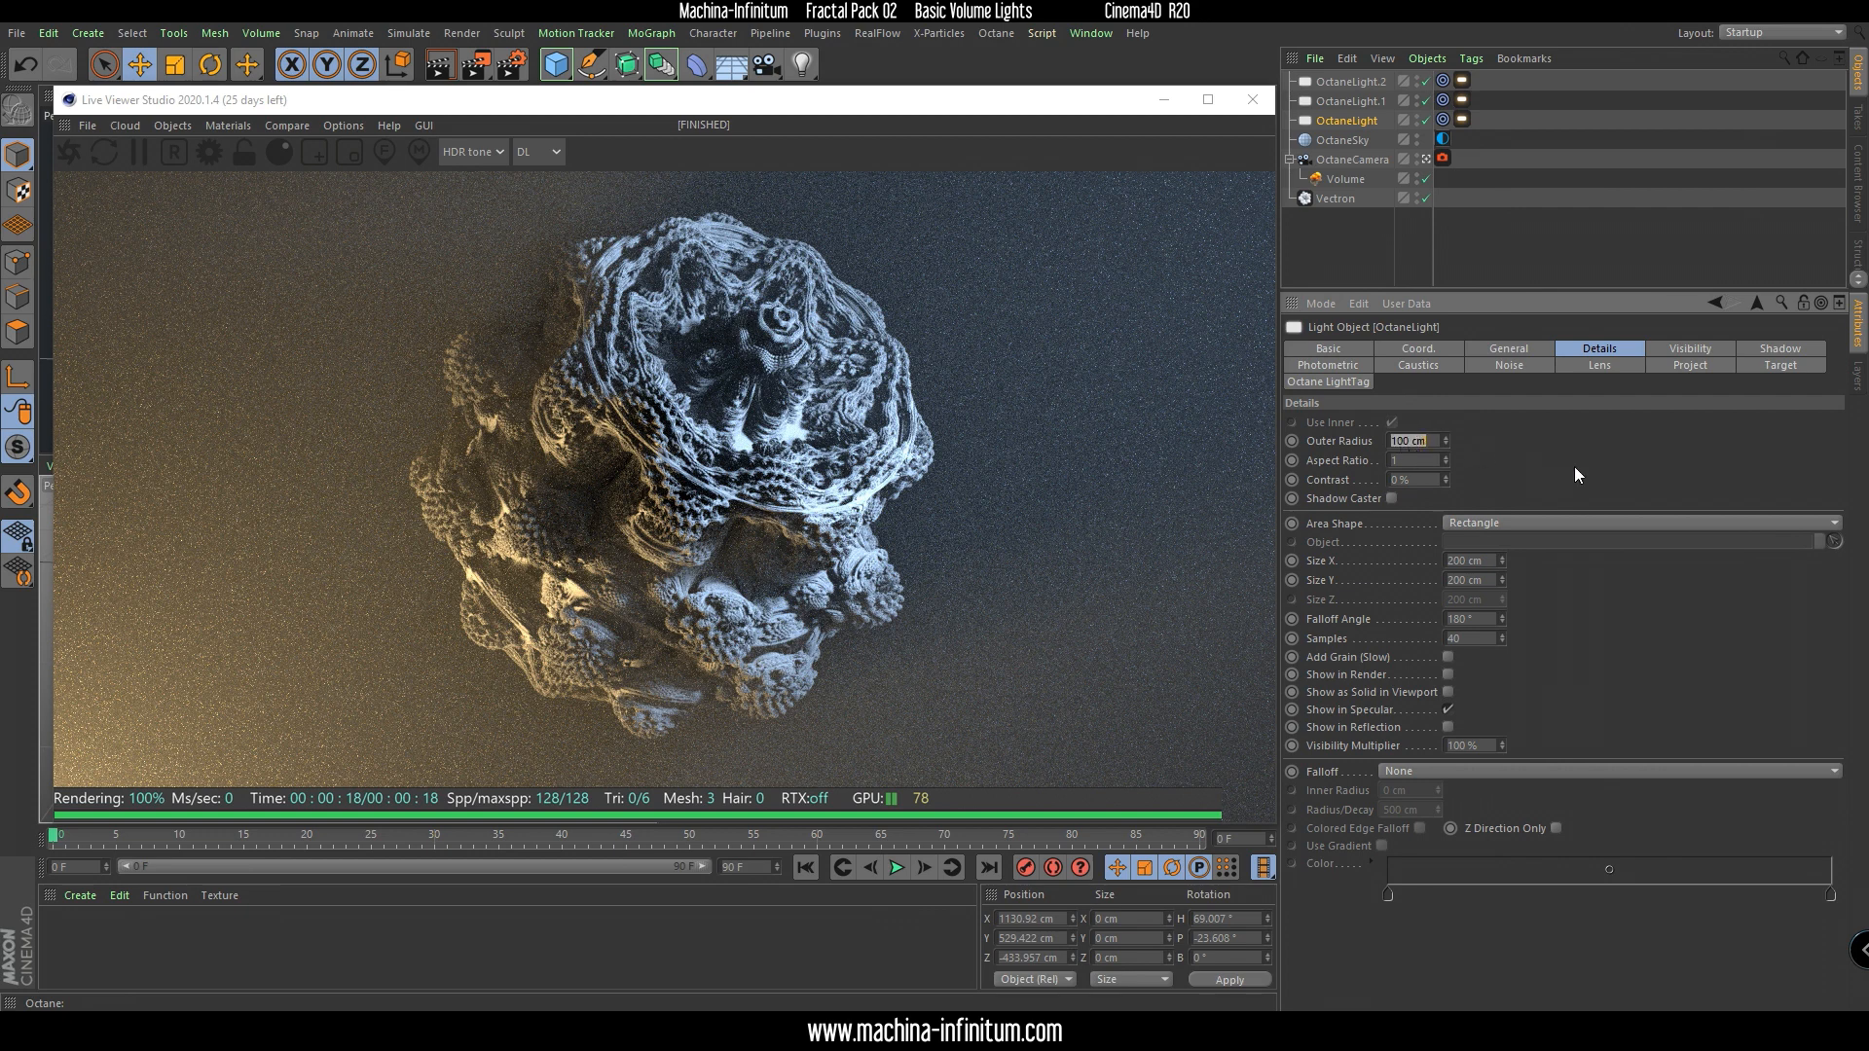
pyautogui.write('20')
pyautogui.press('Return')
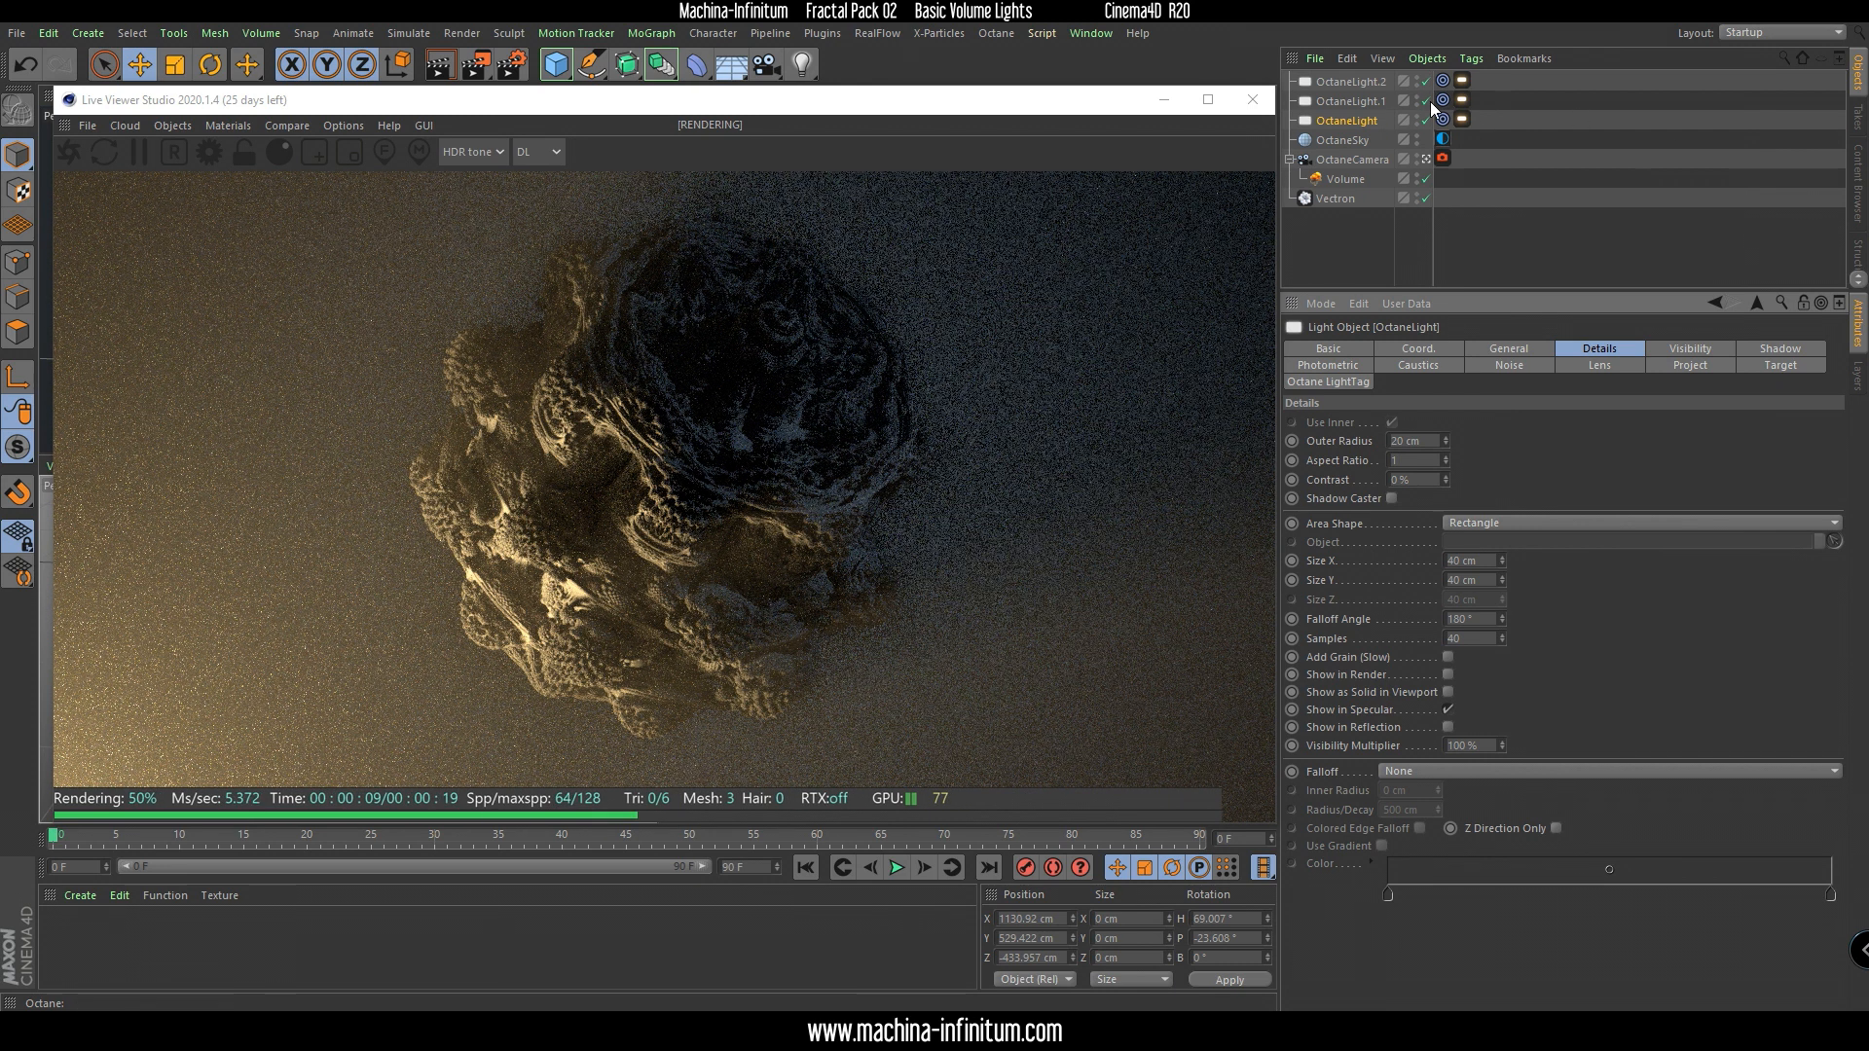
pyautogui.doubleClick(1409, 443)
pyautogui.write('100')
pyautogui.press('Return')
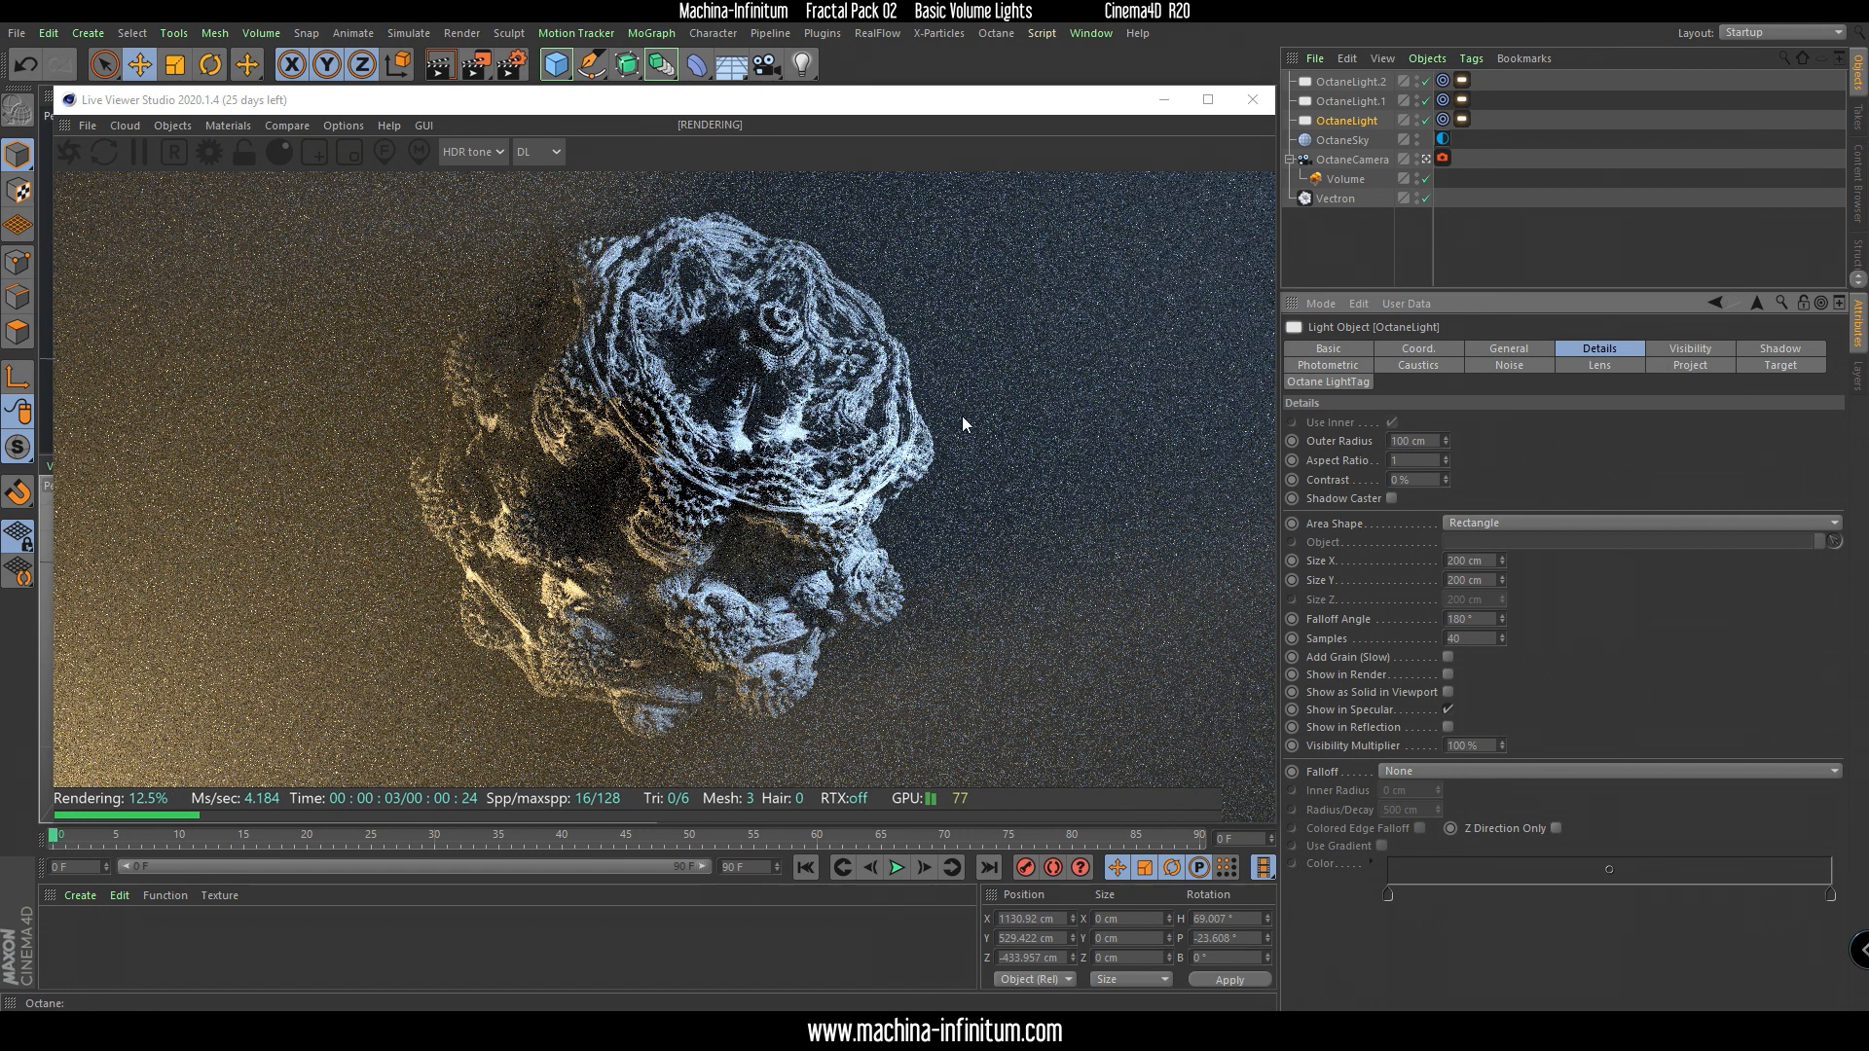
pyautogui.doubleClick(1409, 441)
pyautogui.write('80')
pyautogui.press('Return')
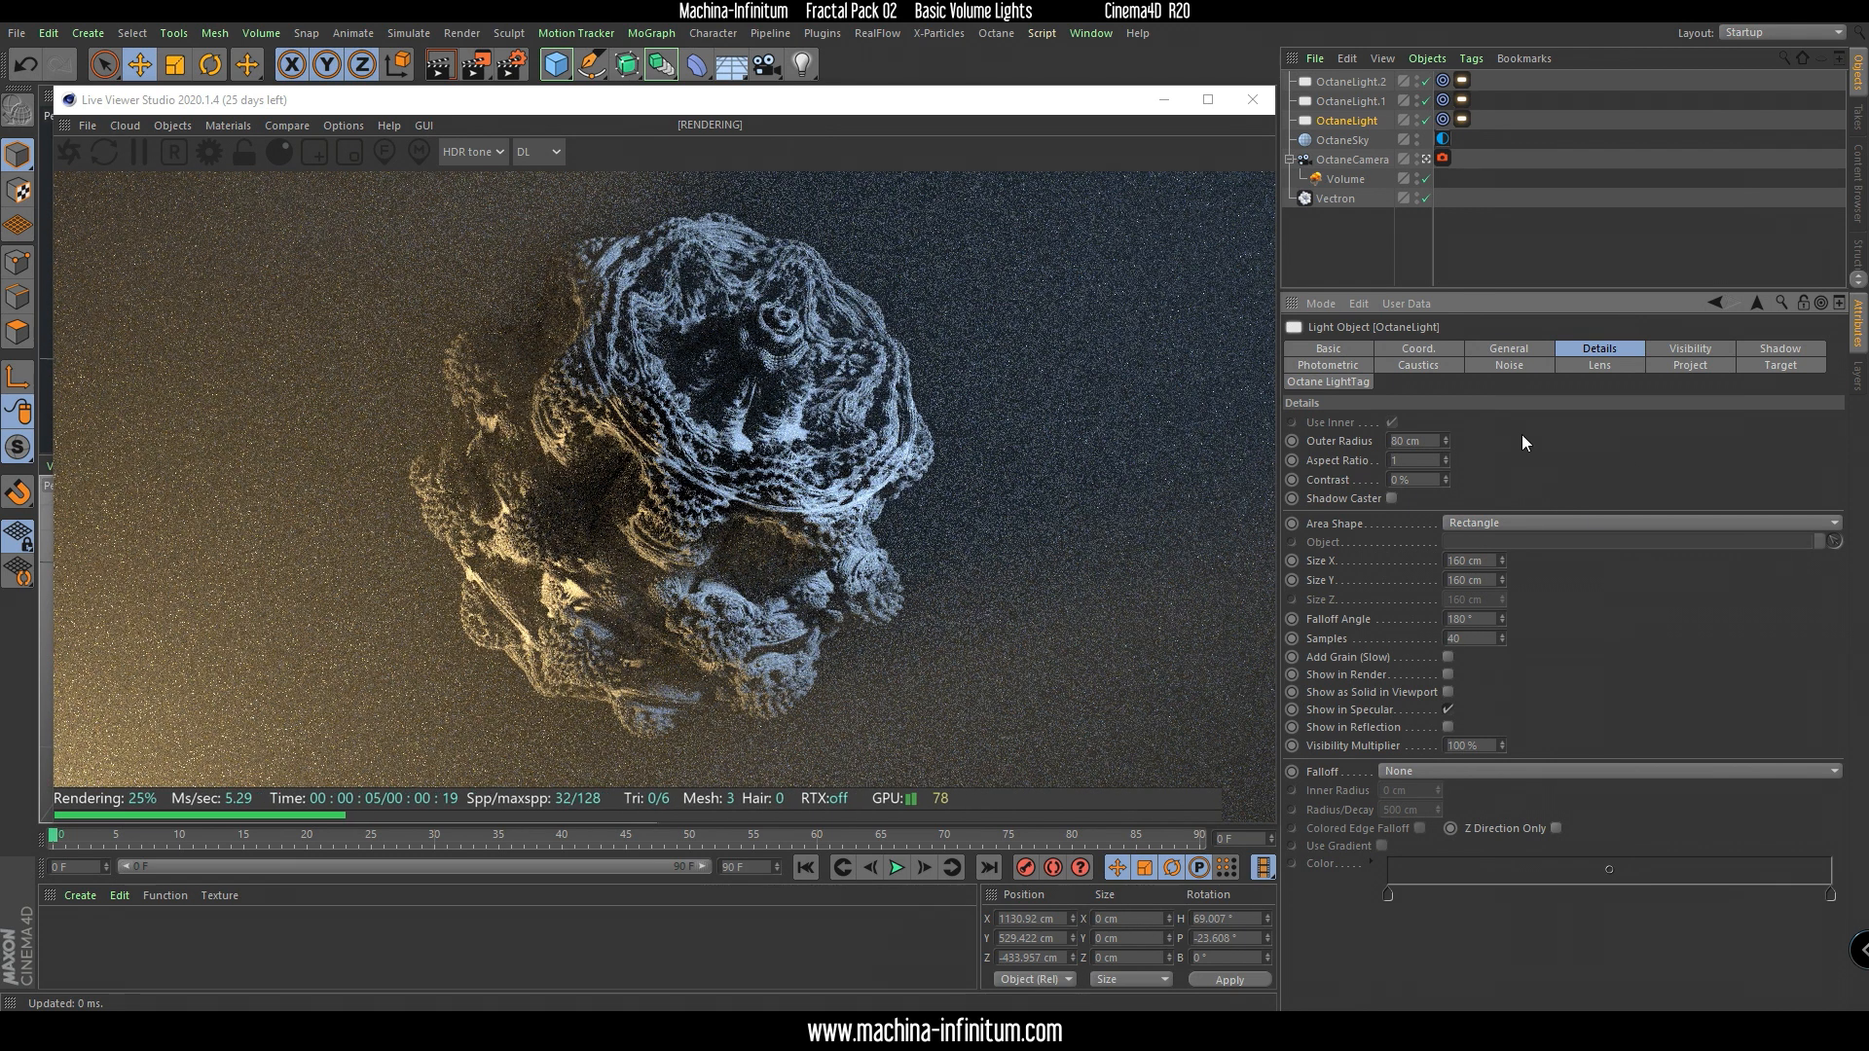
# Set the outer radius of OctaneLight.1 to 50 cm.
pyautogui.click(1343, 101)
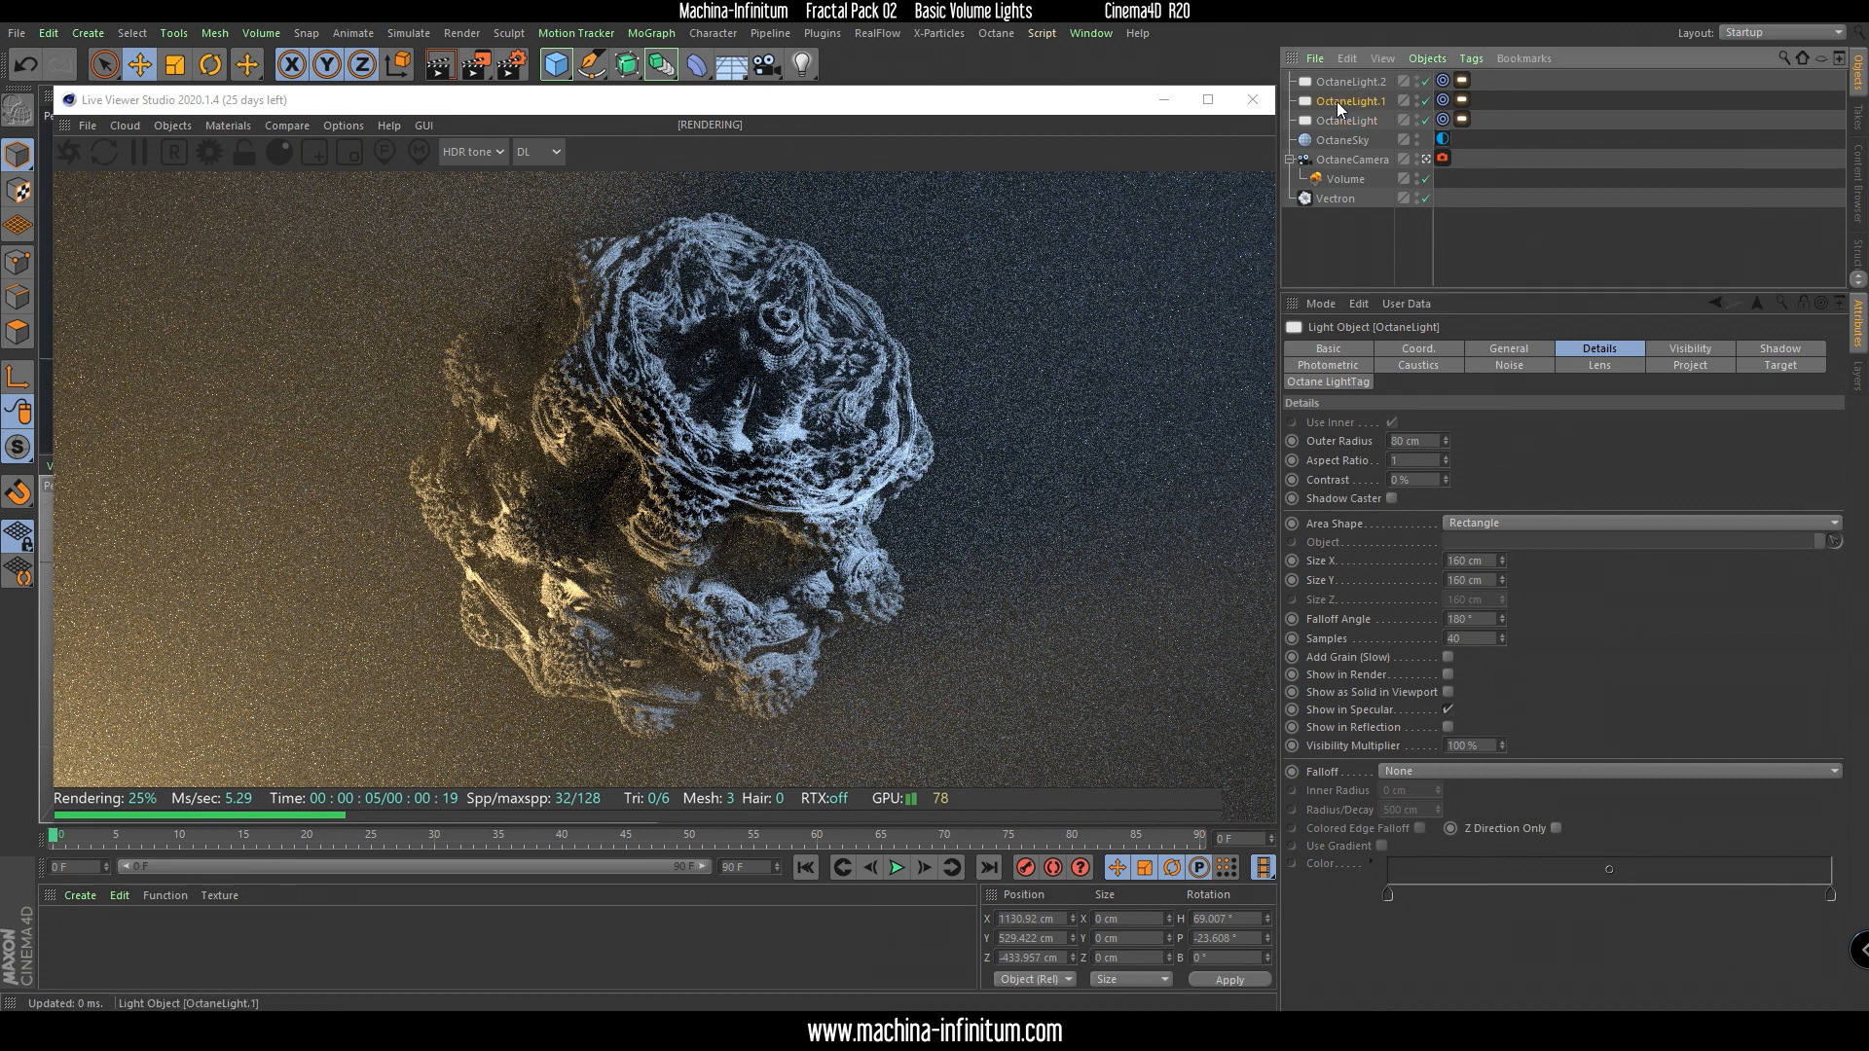
pyautogui.doubleClick(1411, 443)
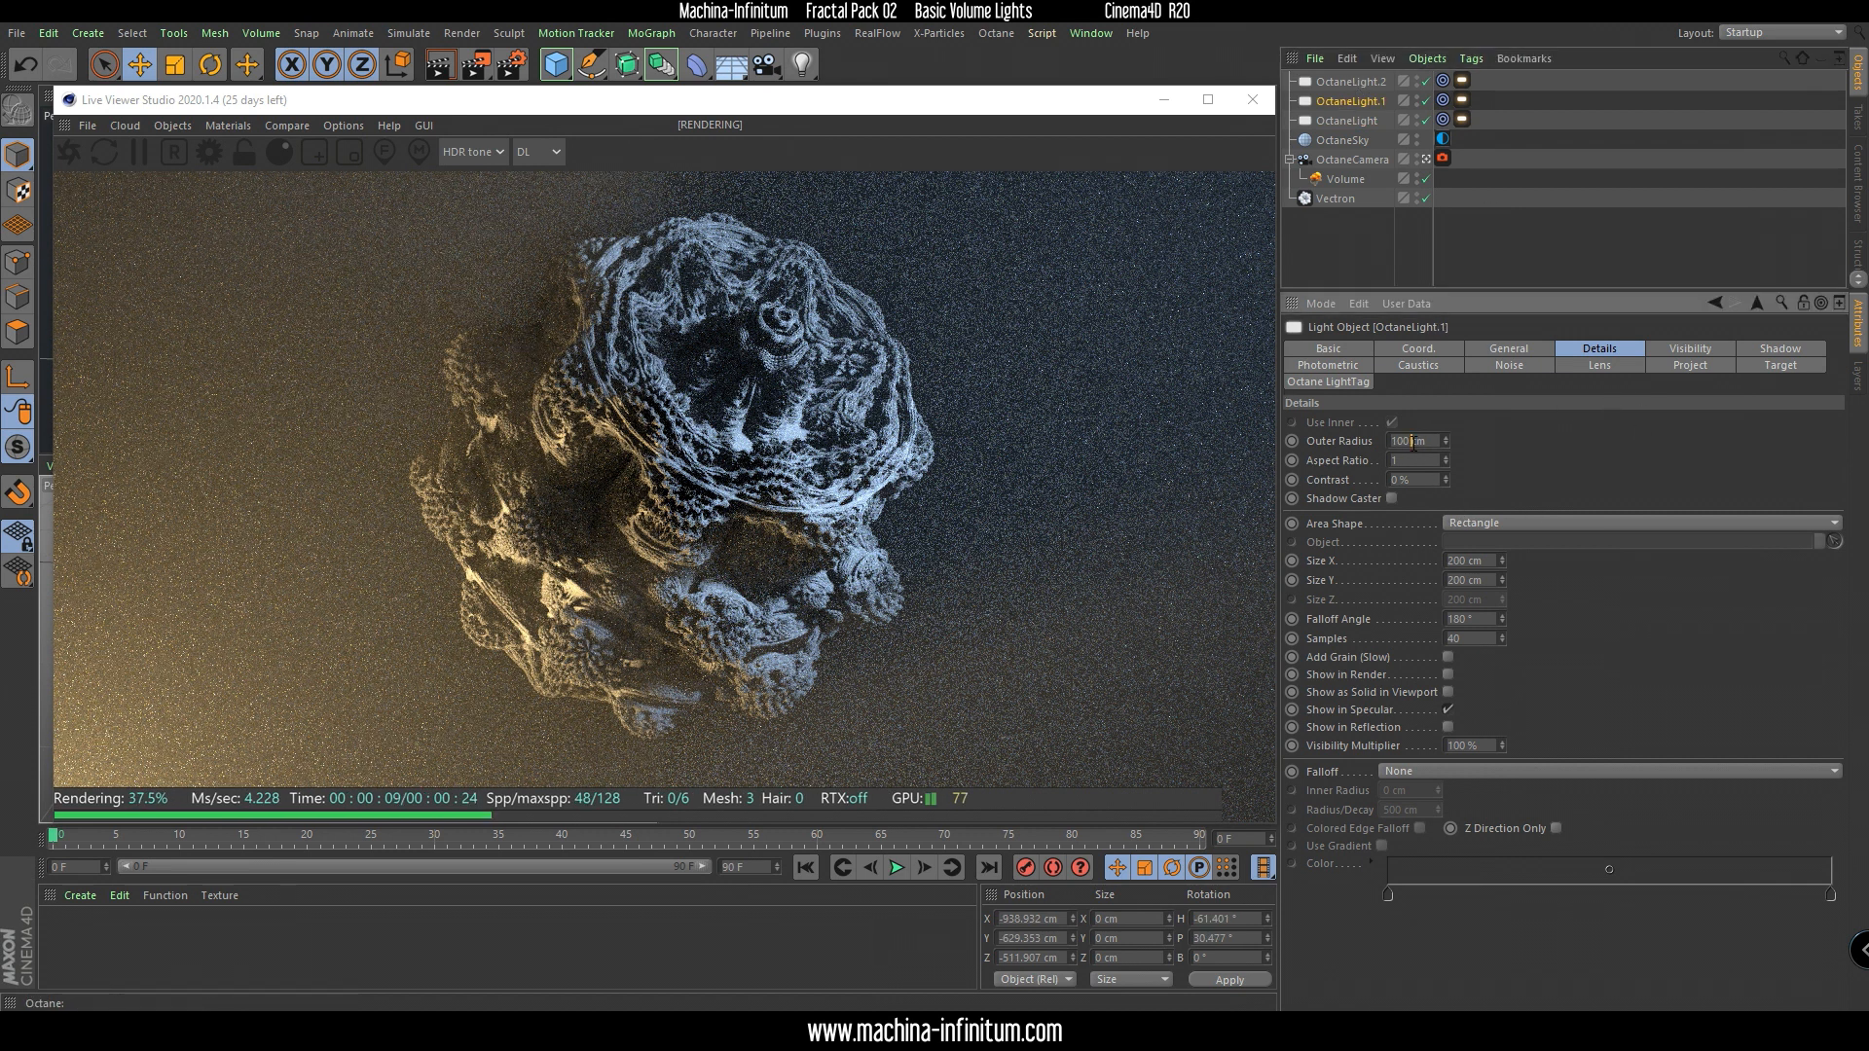
pyautogui.write('50')
pyautogui.press('Return')
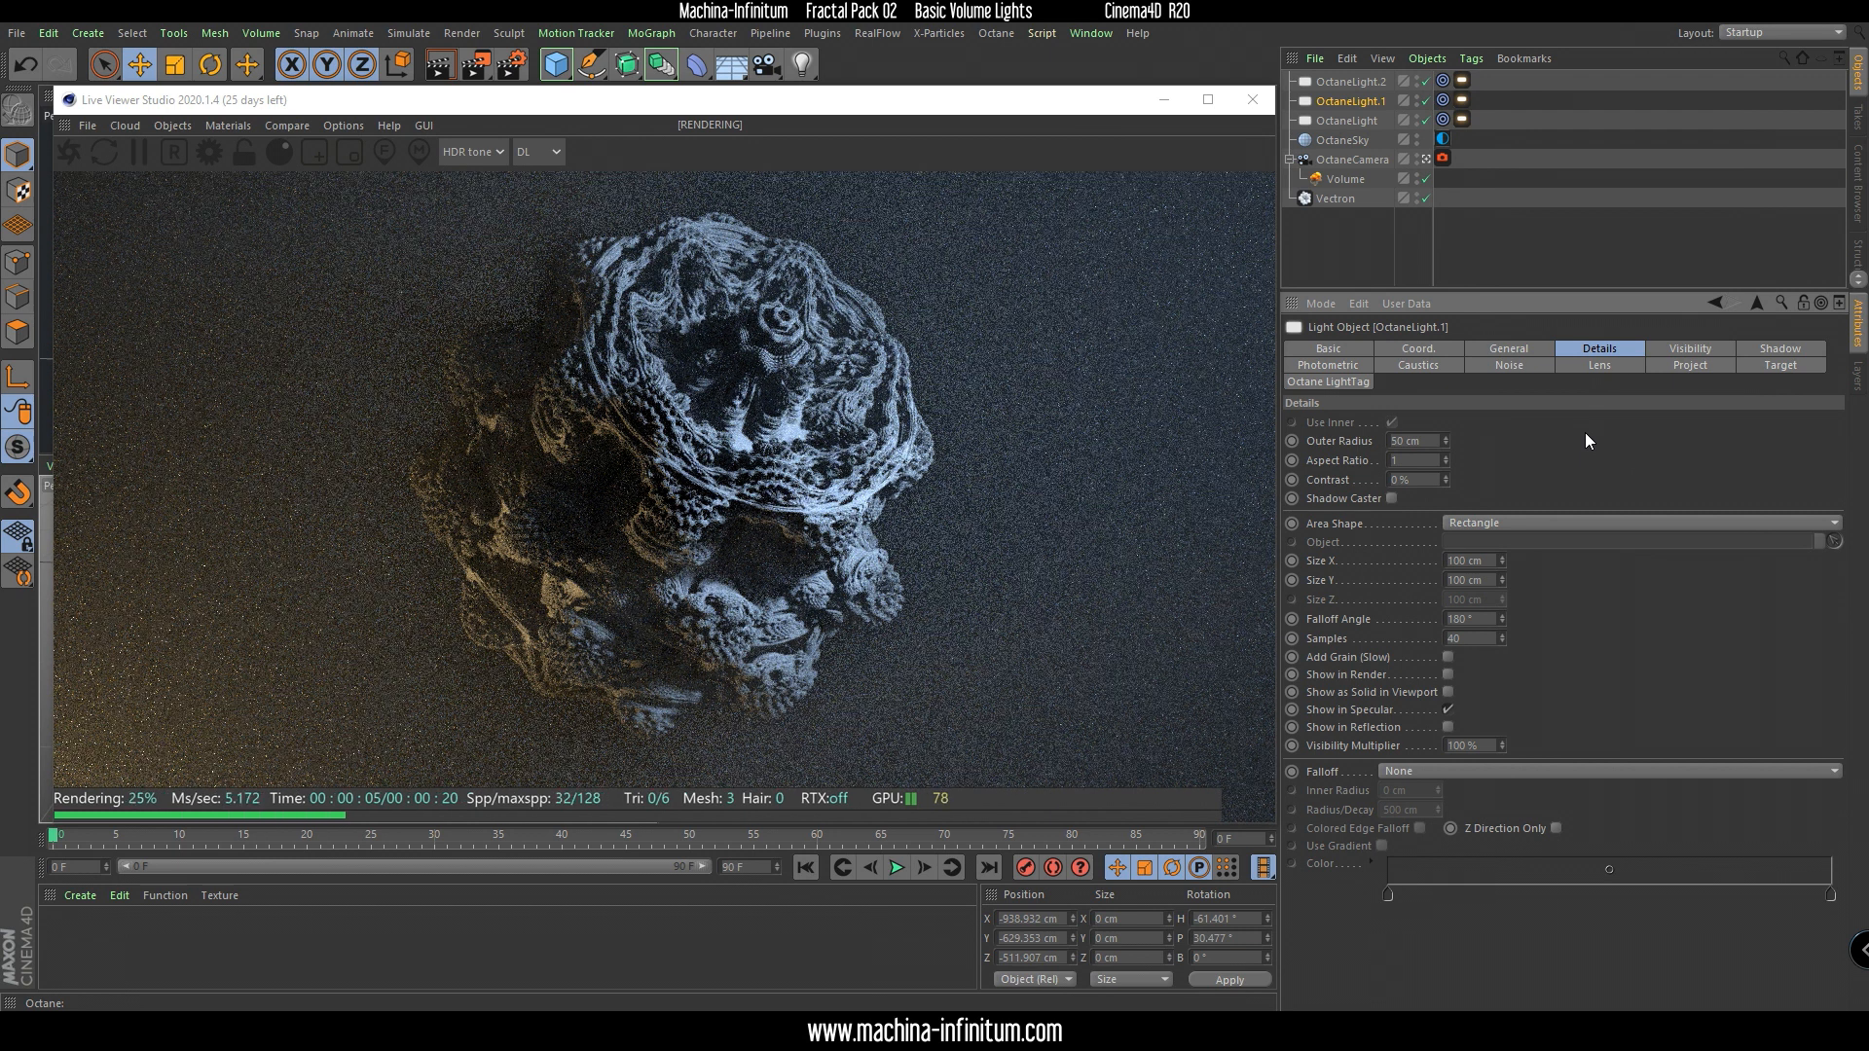
# Enable the camera imager in the Octane camera tag of OctaneCamera.
pyautogui.click(1350, 159)
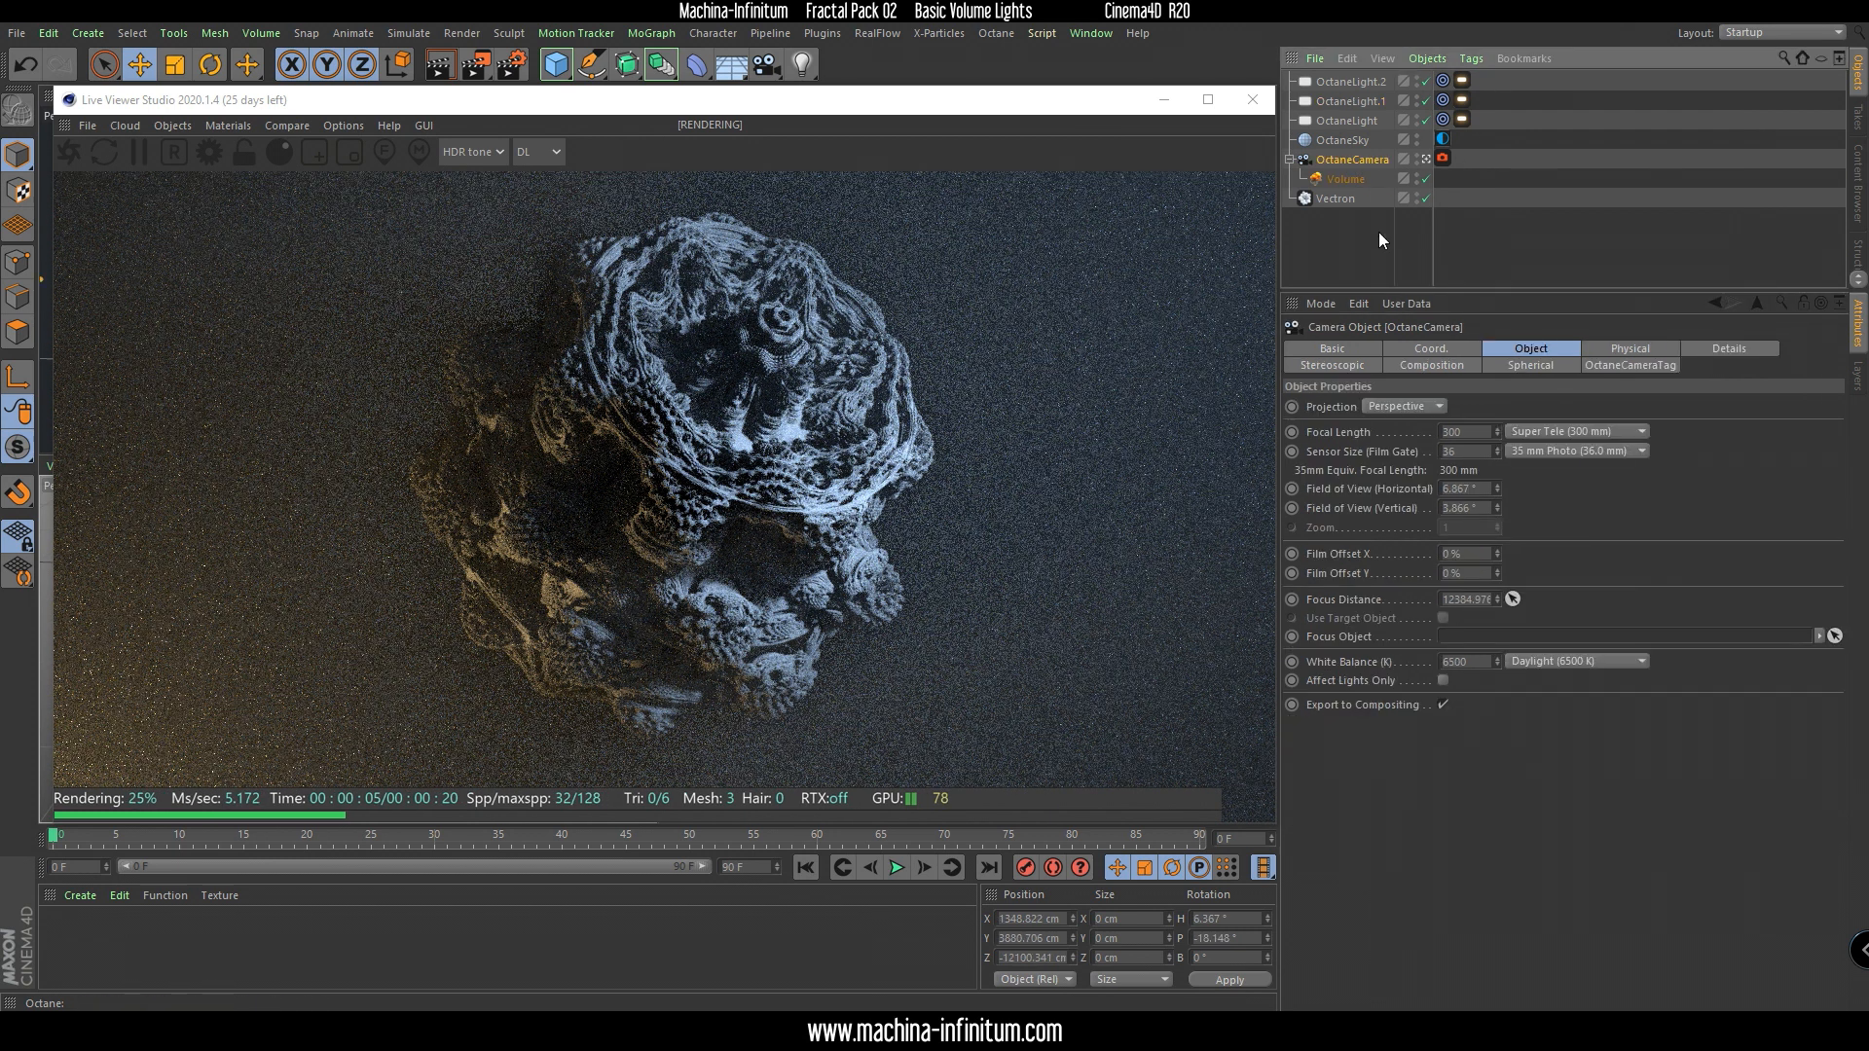
pyautogui.click(1601, 367)
pyautogui.moveTo(1531, 289); pyautogui.dragTo(1524, 159)
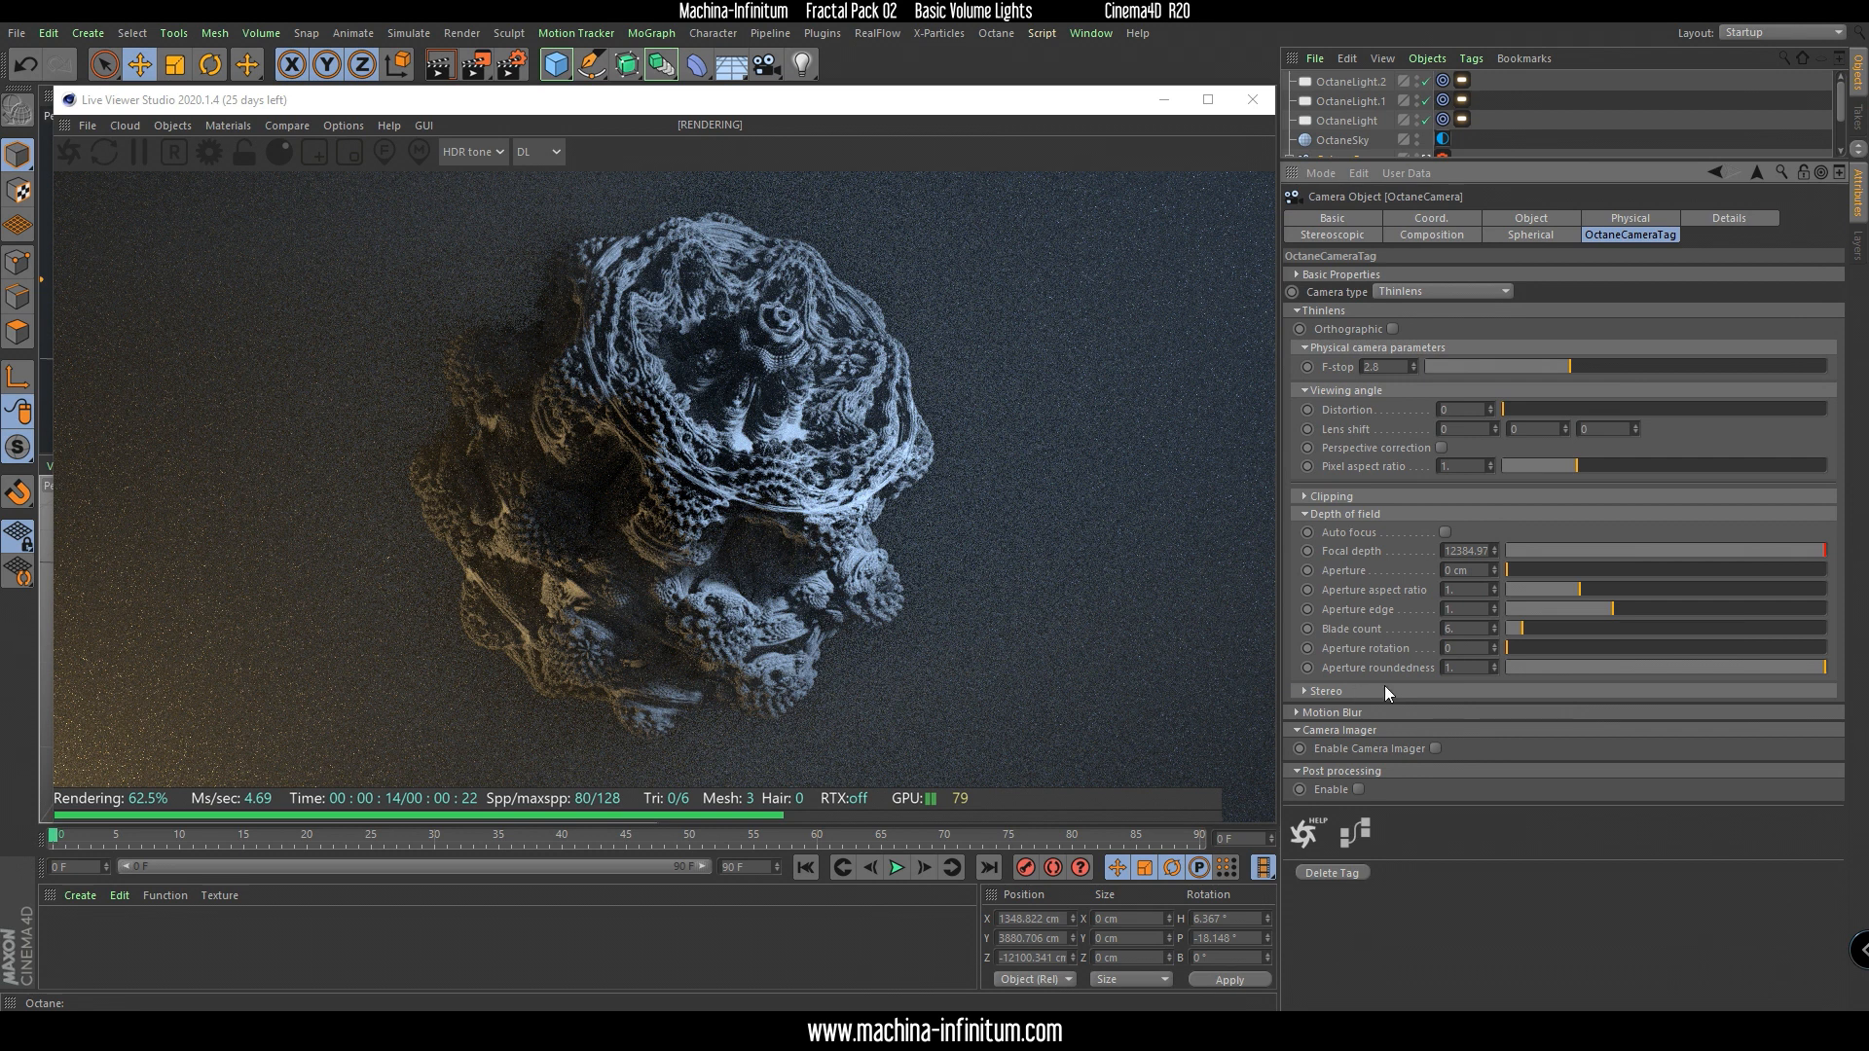
pyautogui.click(1435, 749)
pyautogui.moveTo(1841, 674); pyautogui.dragTo(1812, 796)
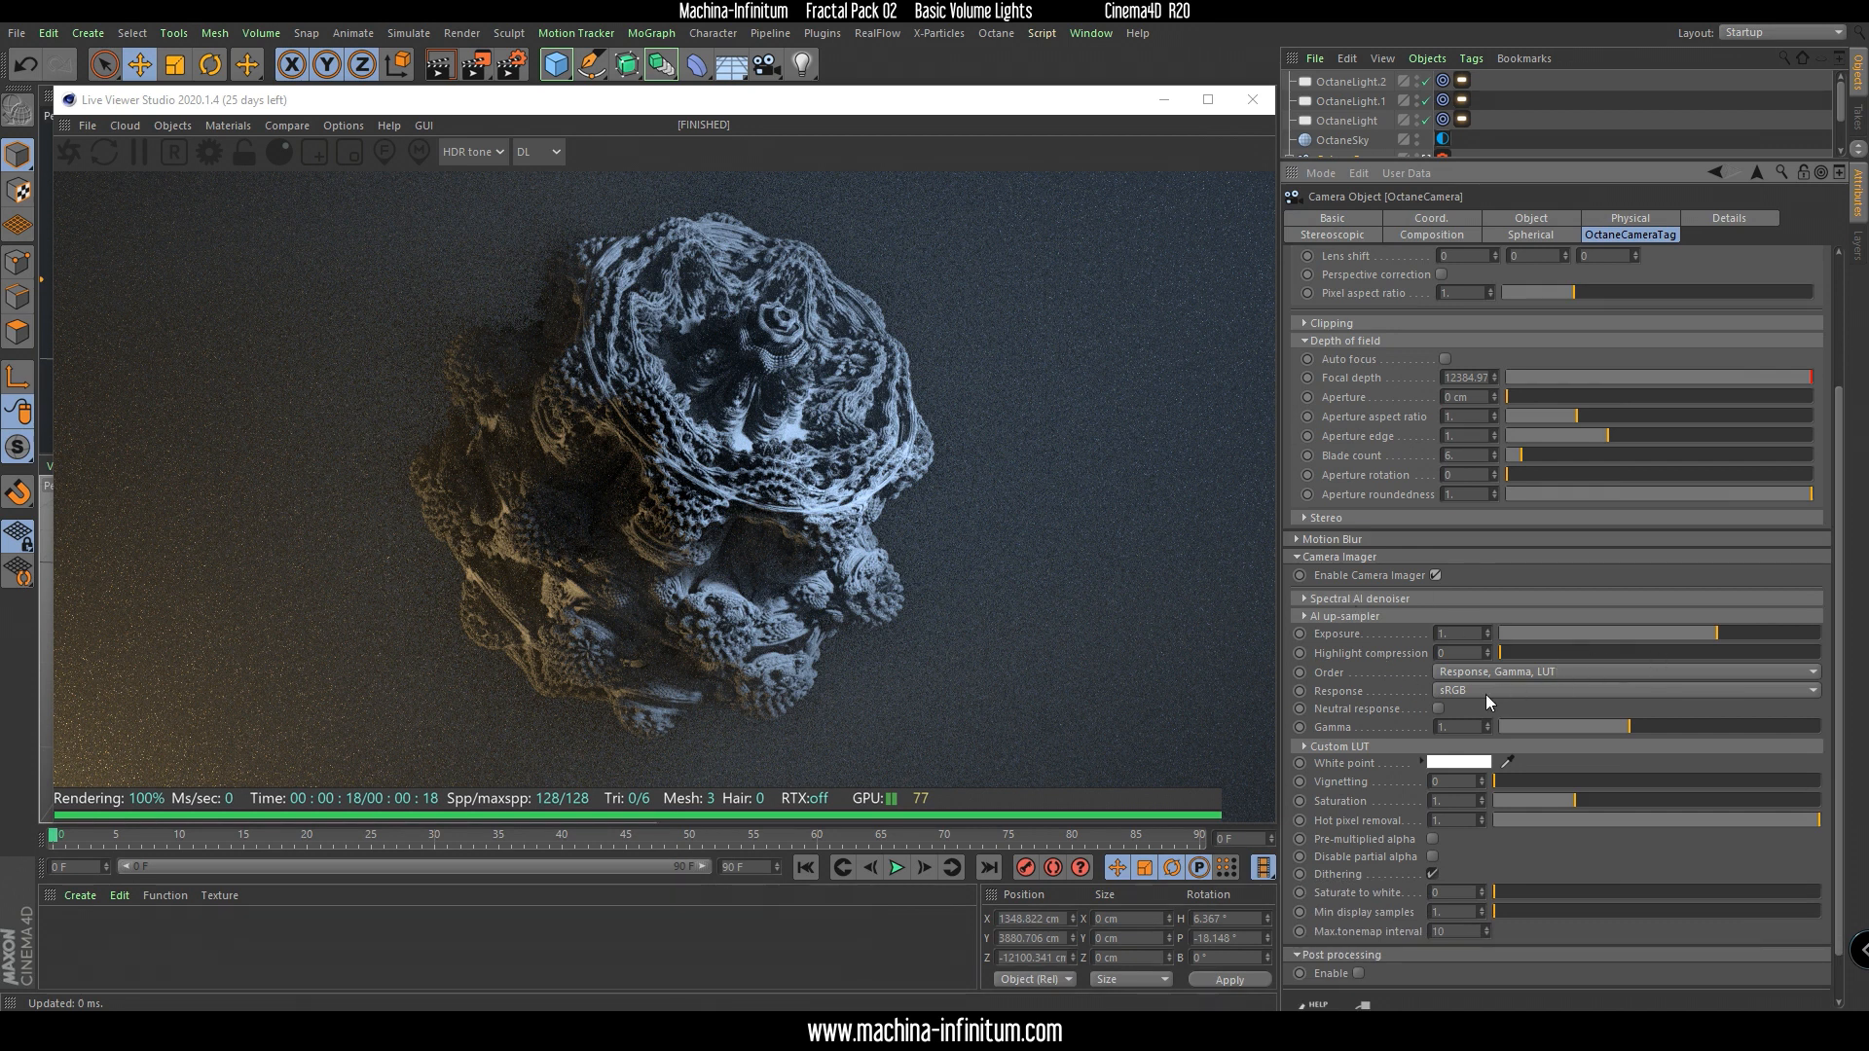
# Set the camera imager's response to Agfacolor_Futura_II_100CD.
pyautogui.click(1451, 691)
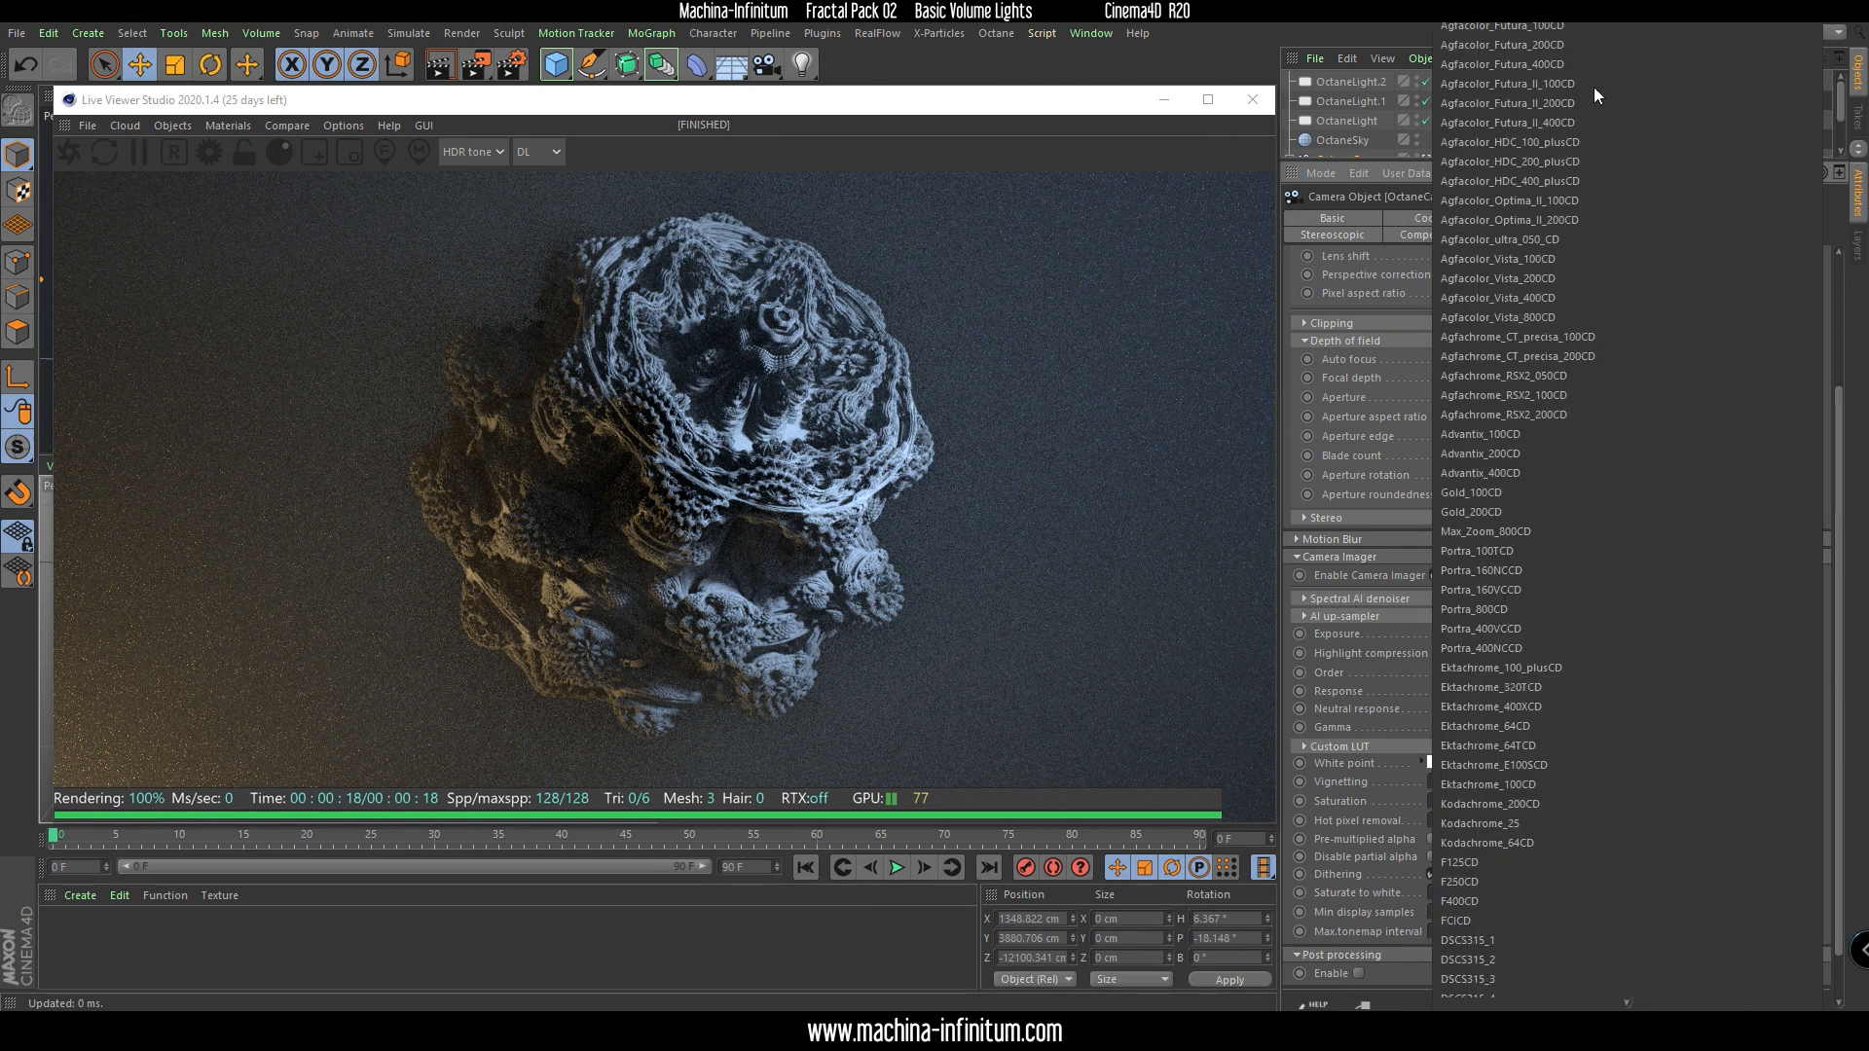
pyautogui.click(1521, 32)
pyautogui.scroll(-1, 1492, 689)
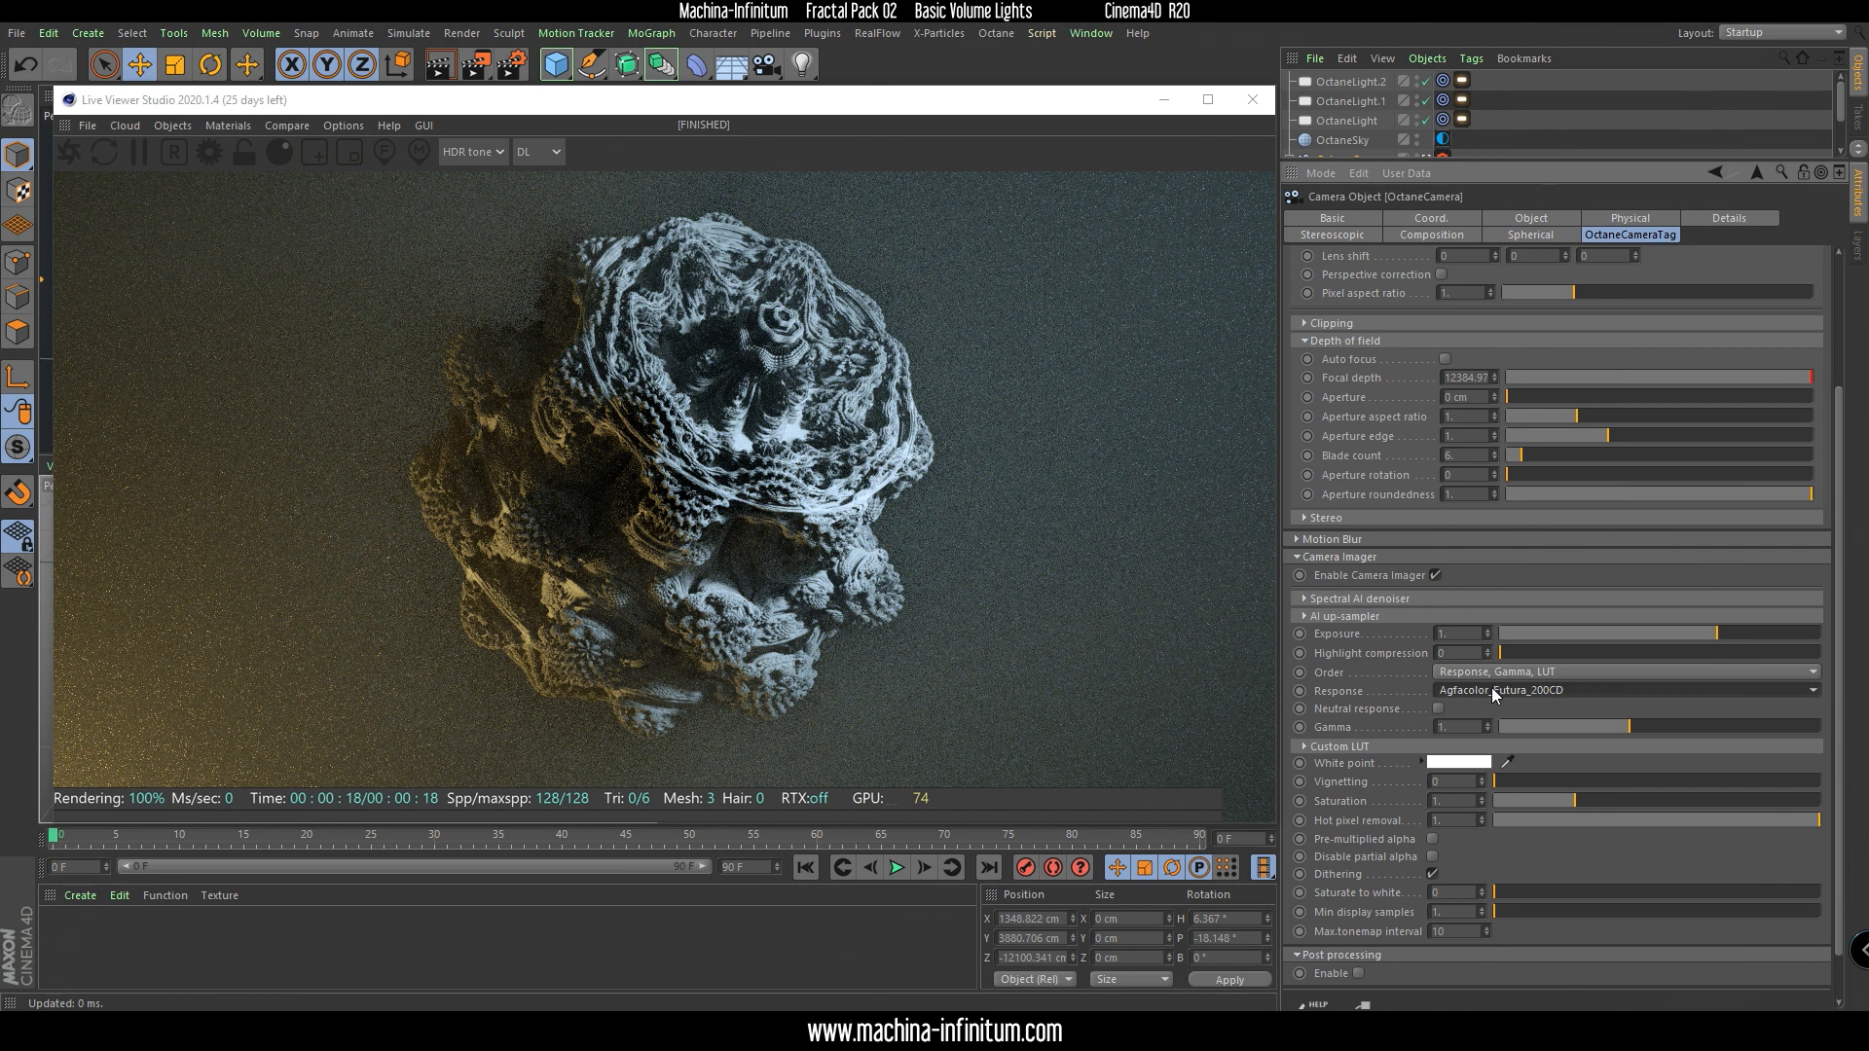
pyautogui.scroll(-1, 1495, 693)
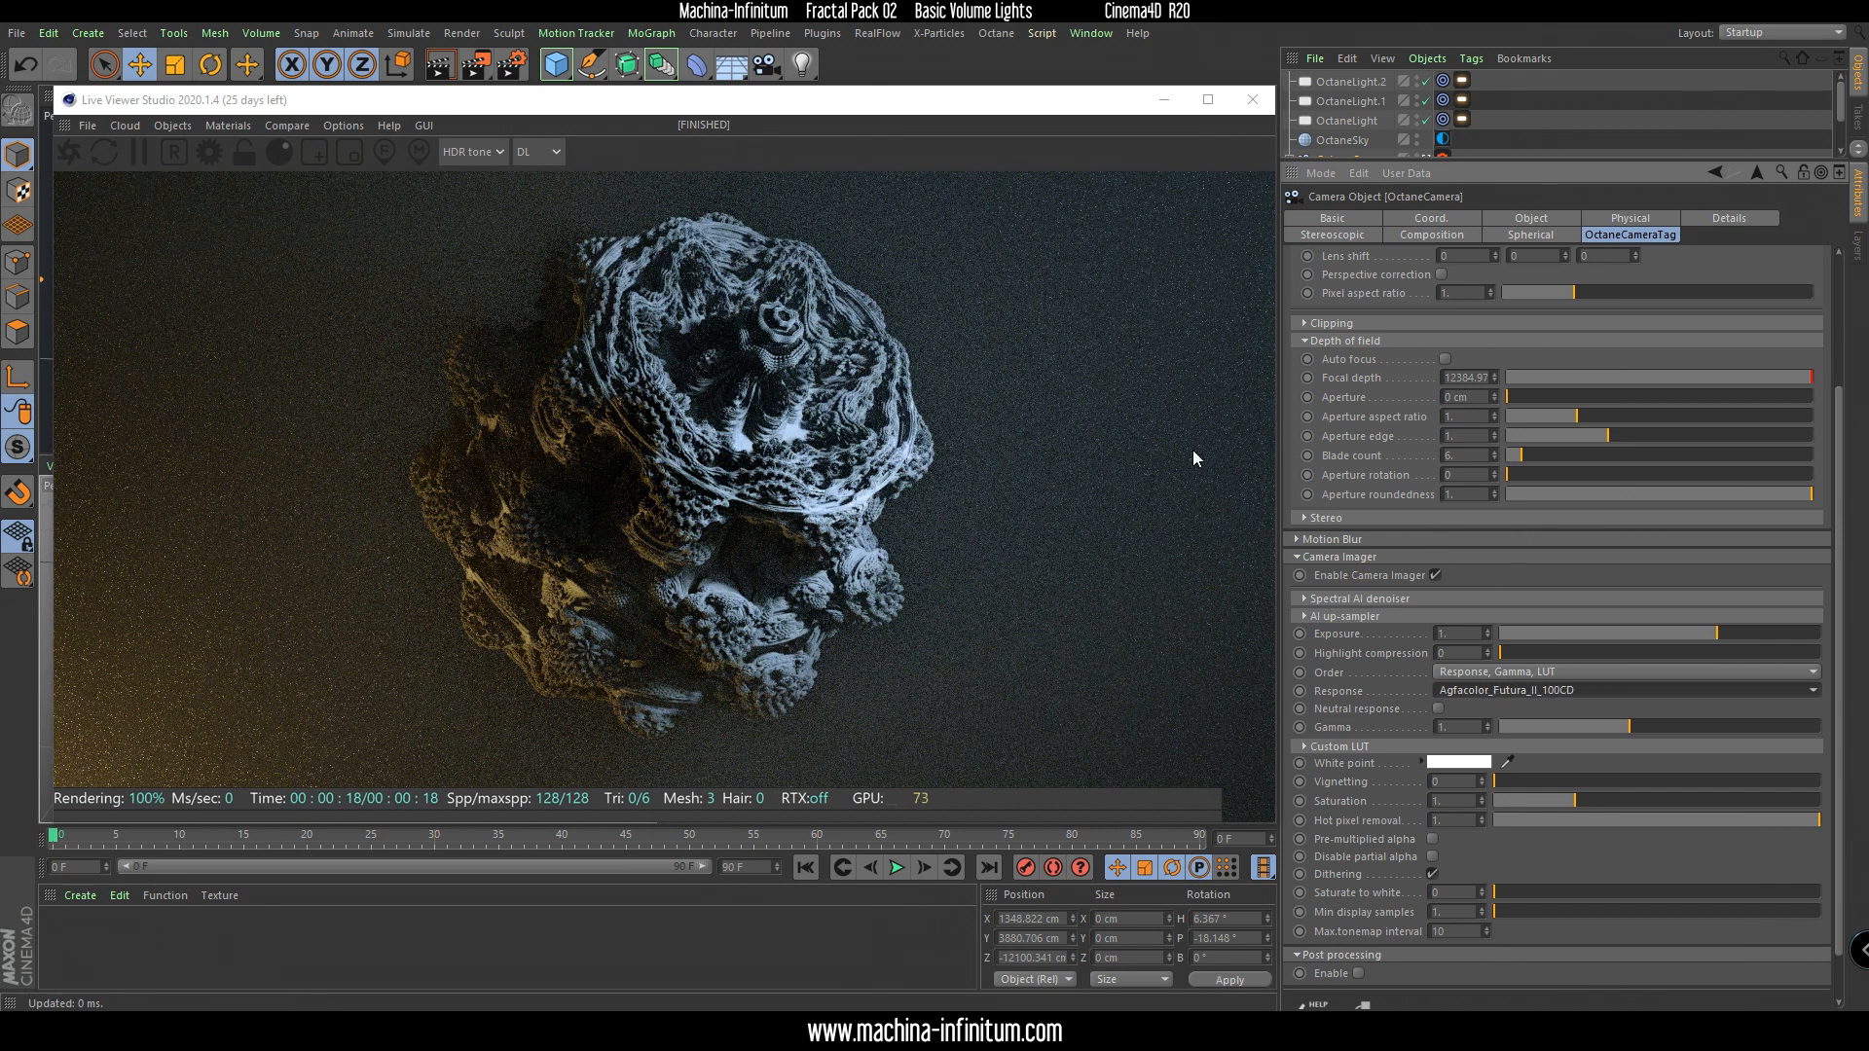
pyautogui.scroll(-2, 1840, 497)
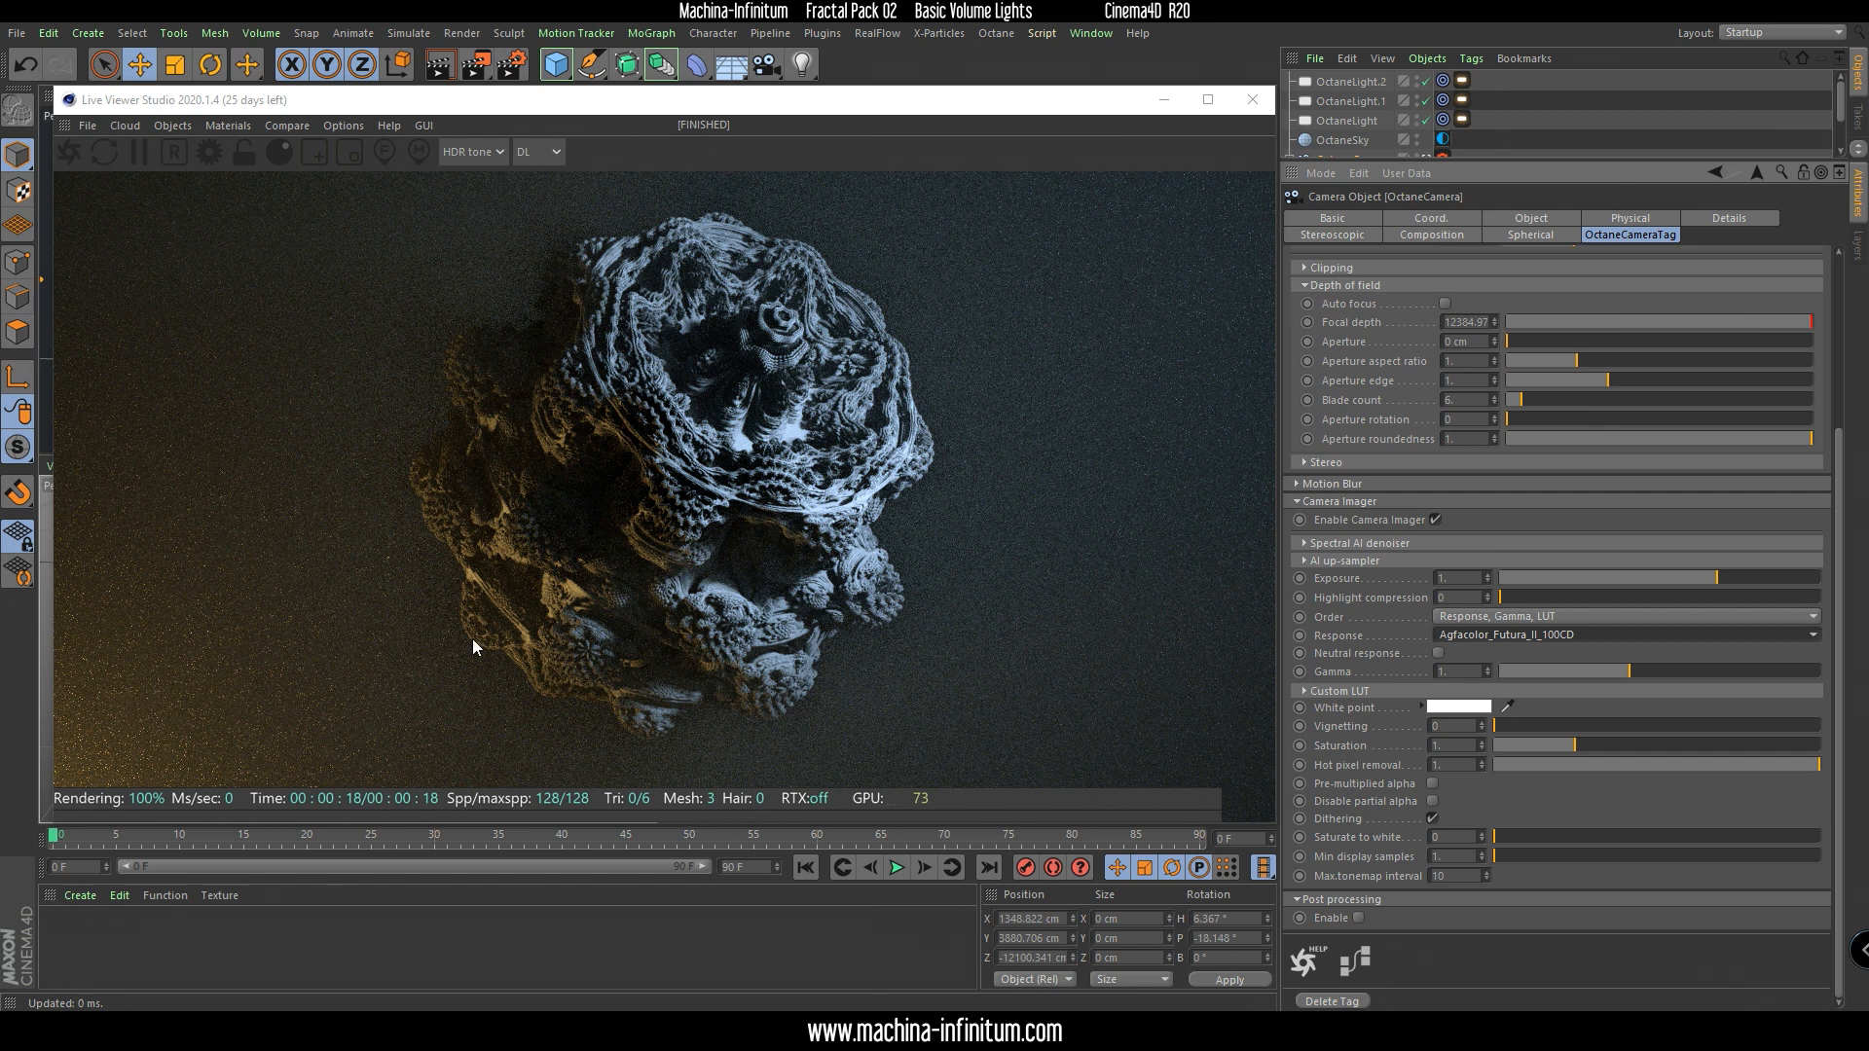
# Set the render's maximum samples to 300 and lower the camera imager's hot pixel removal to about 0.40.
pyautogui.click(212, 154)
pyautogui.write('300')
pyautogui.press('Return')
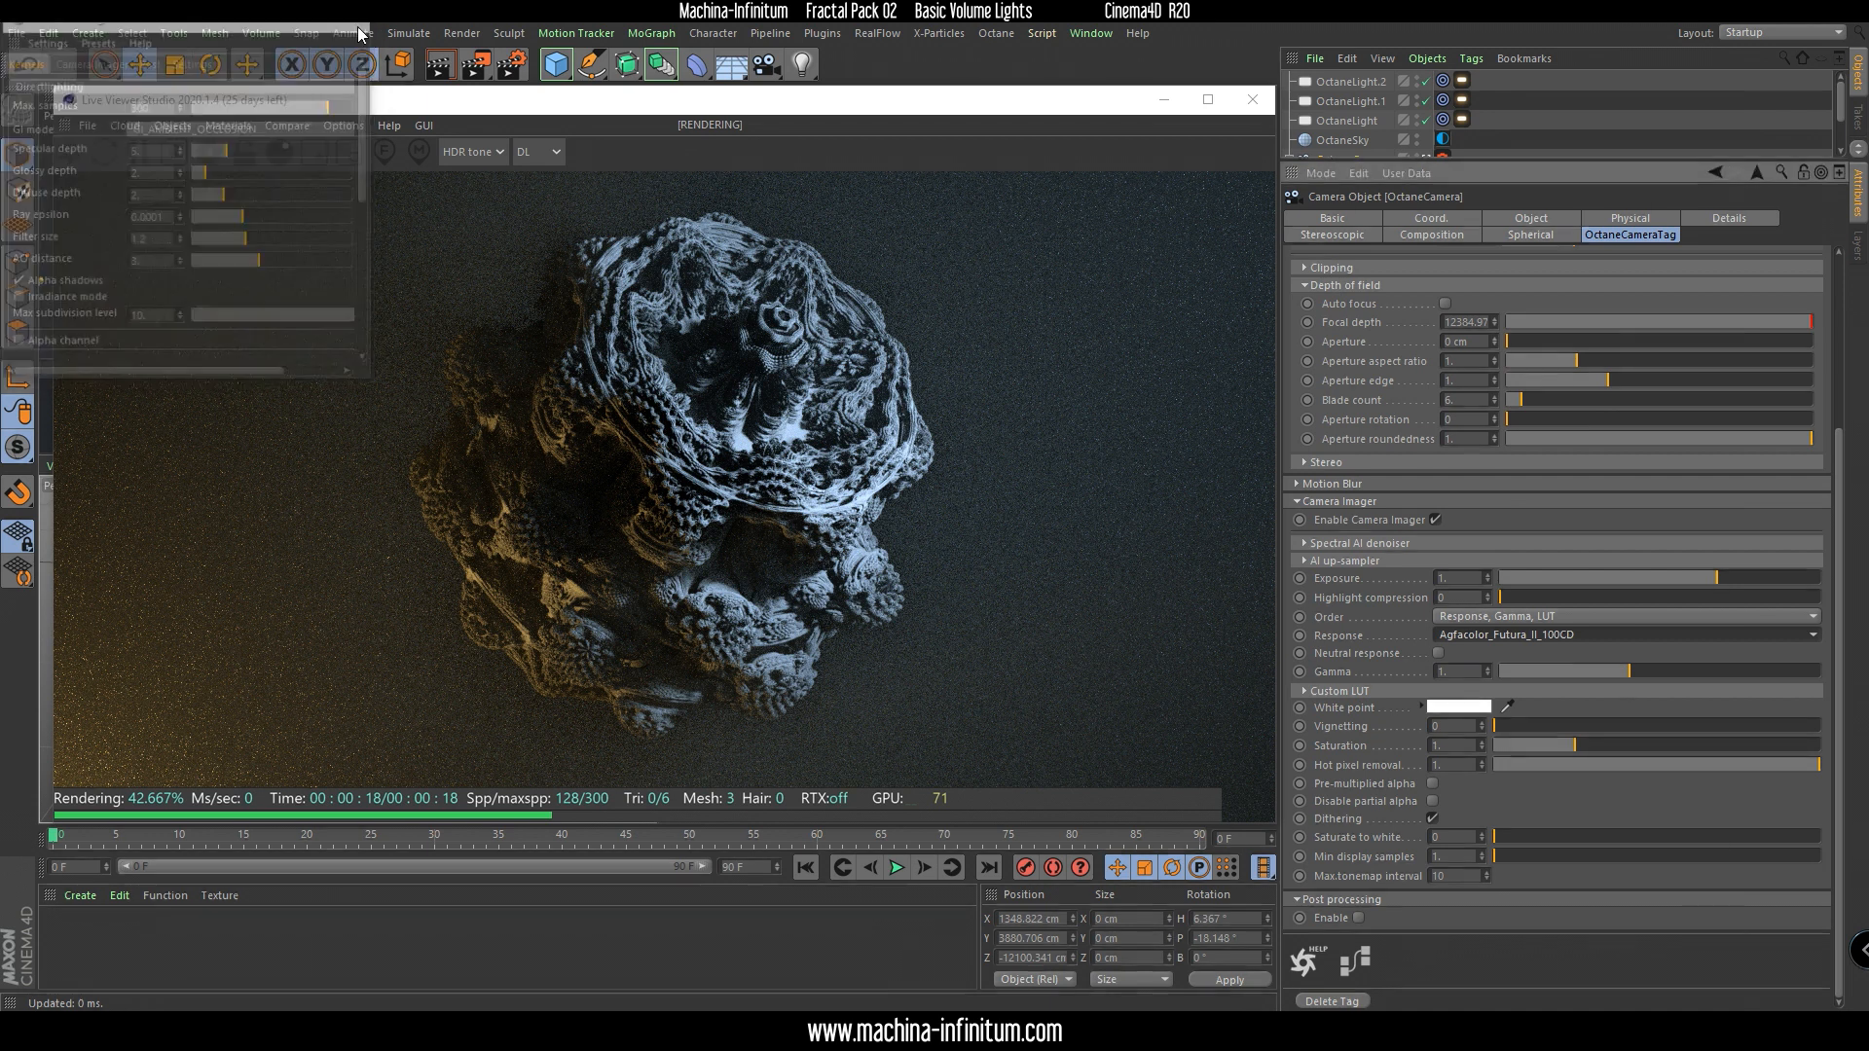
pyautogui.moveTo(1812, 773); pyautogui.dragTo(1626, 746)
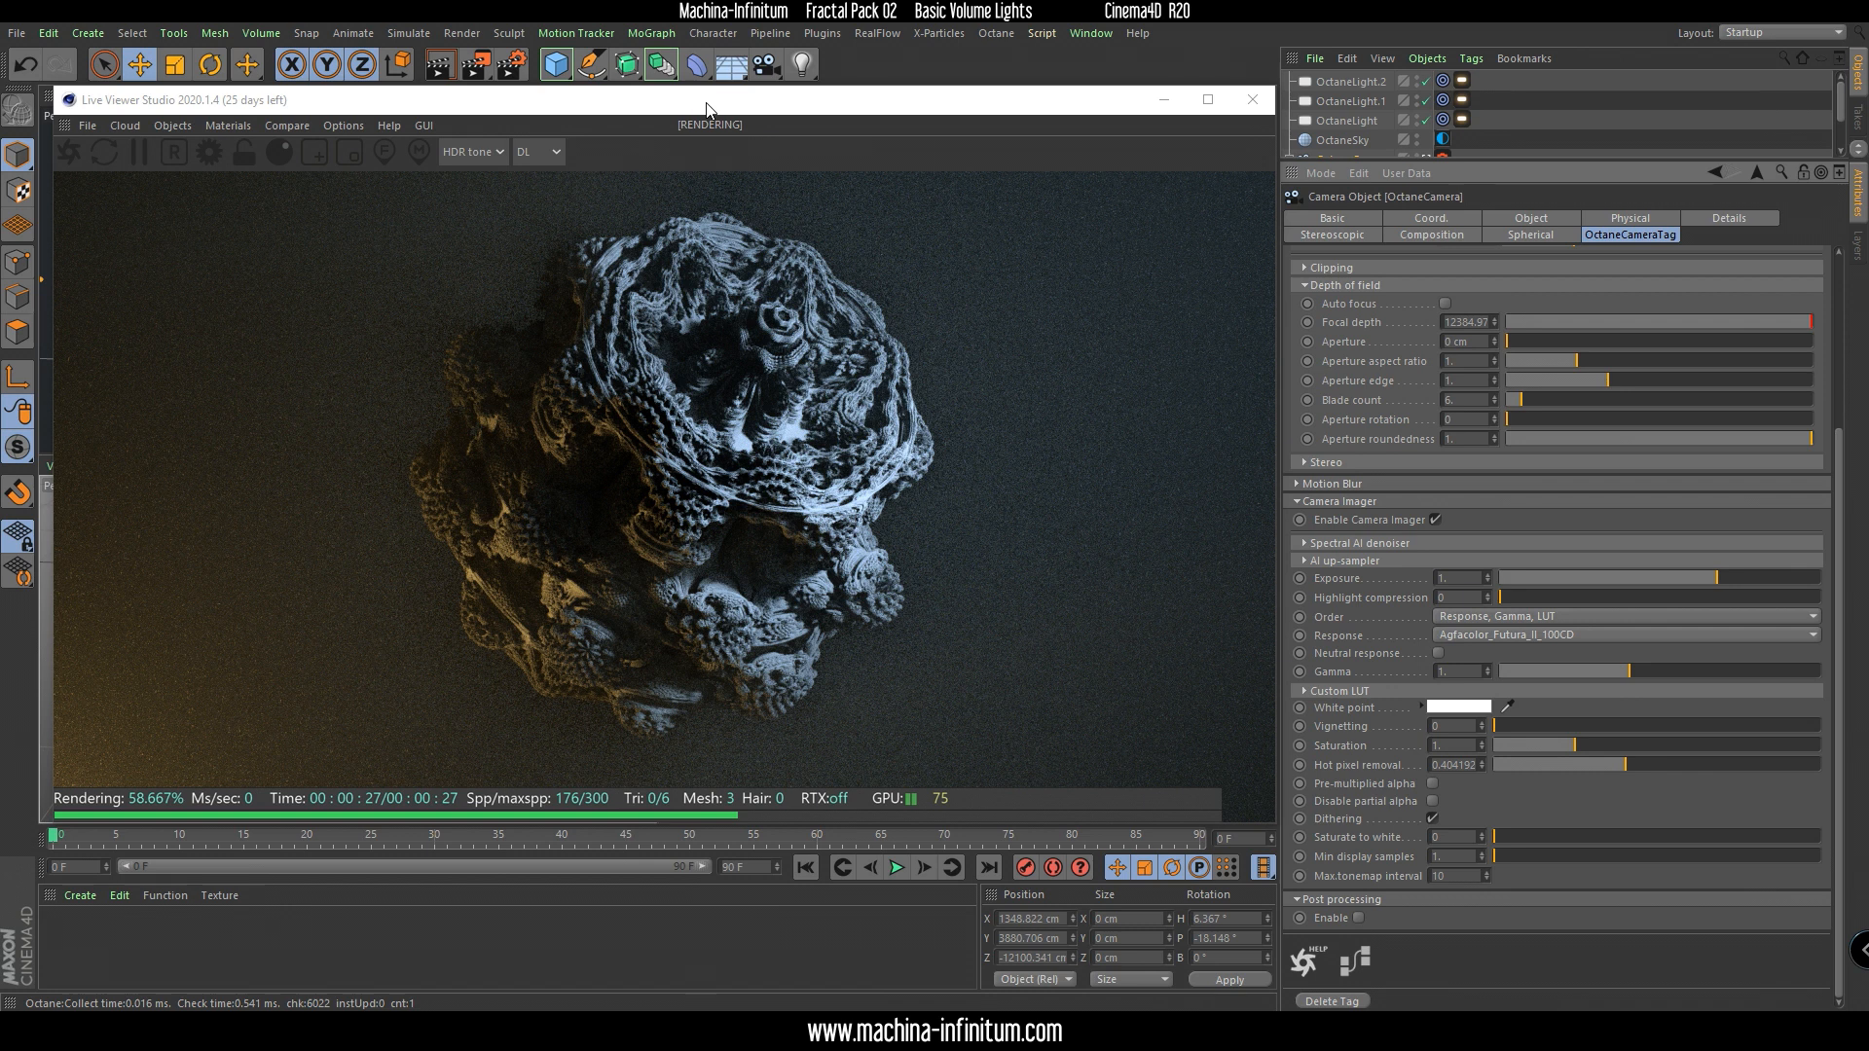
# Move the fog volume slightly toward the camera, to a relative Z of about 12550 cm.
pyautogui.moveTo(707, 107); pyautogui.dragTo(1209, 165)
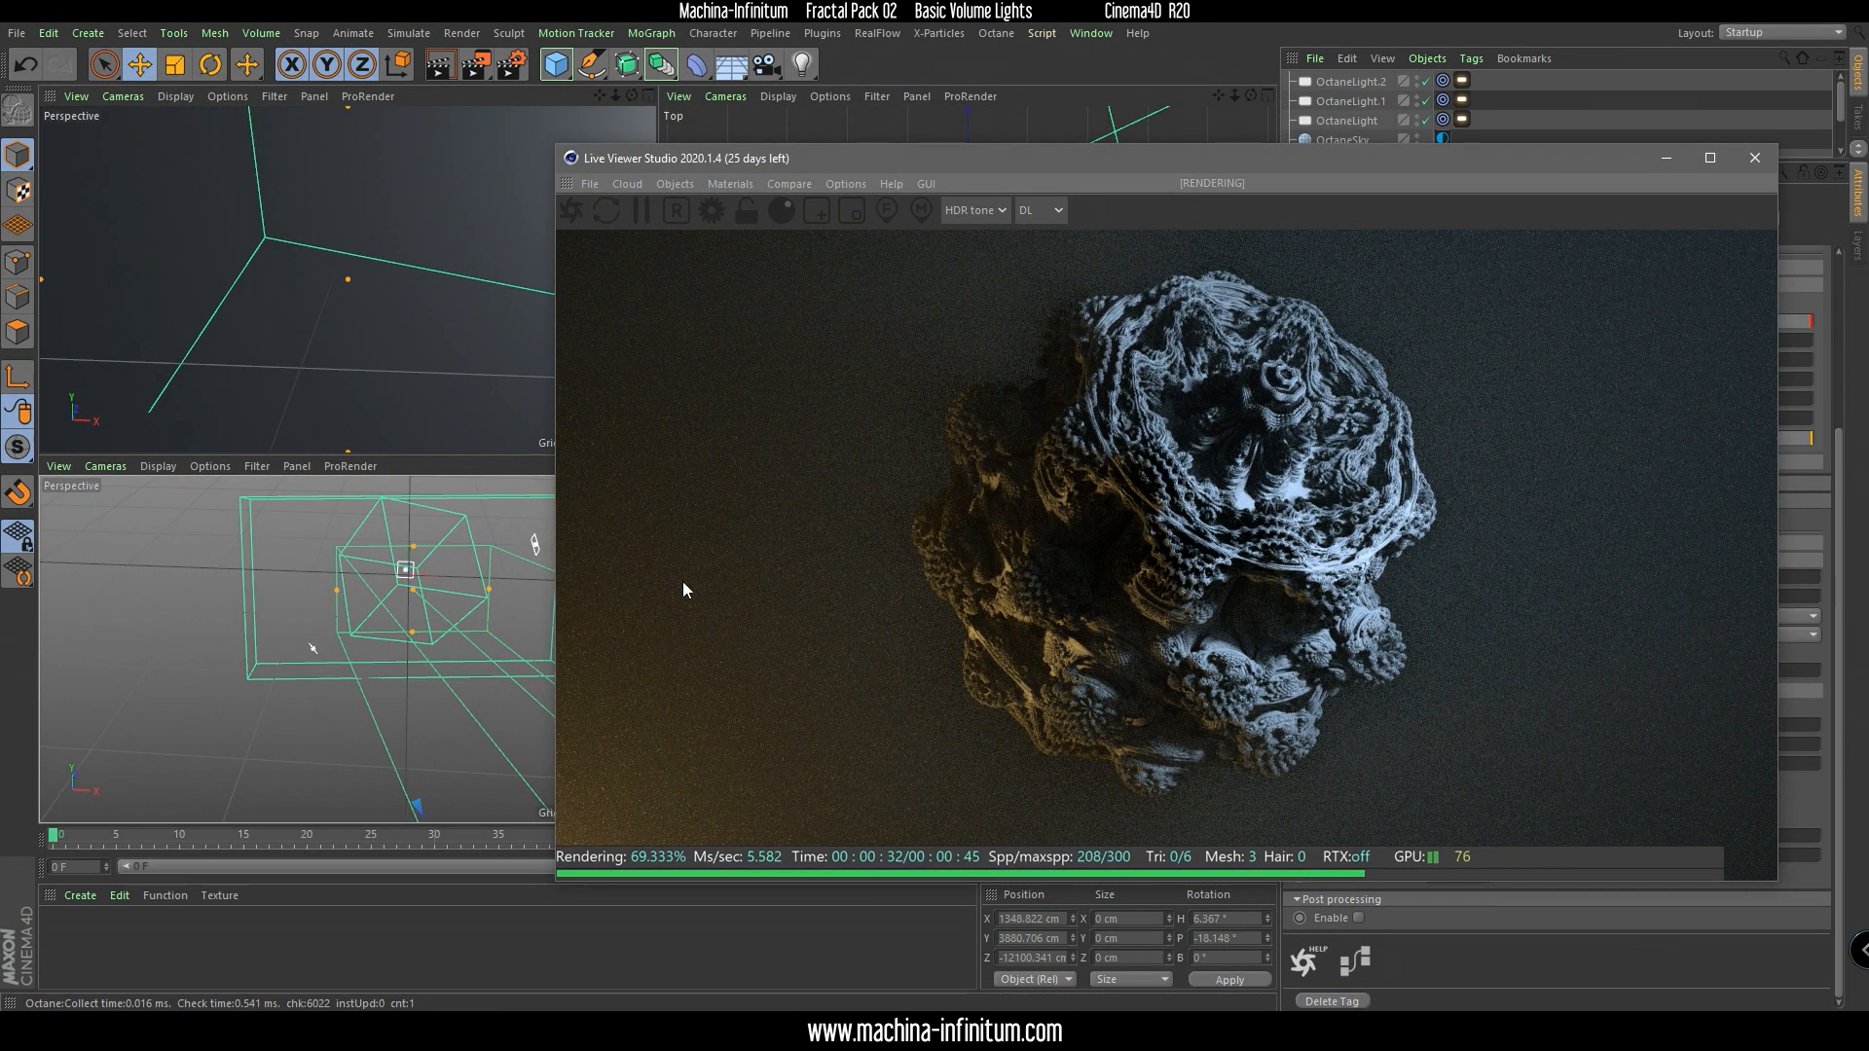
pyautogui.moveTo(1329, 161); pyautogui.dragTo(1331, 302)
pyautogui.click(1343, 161)
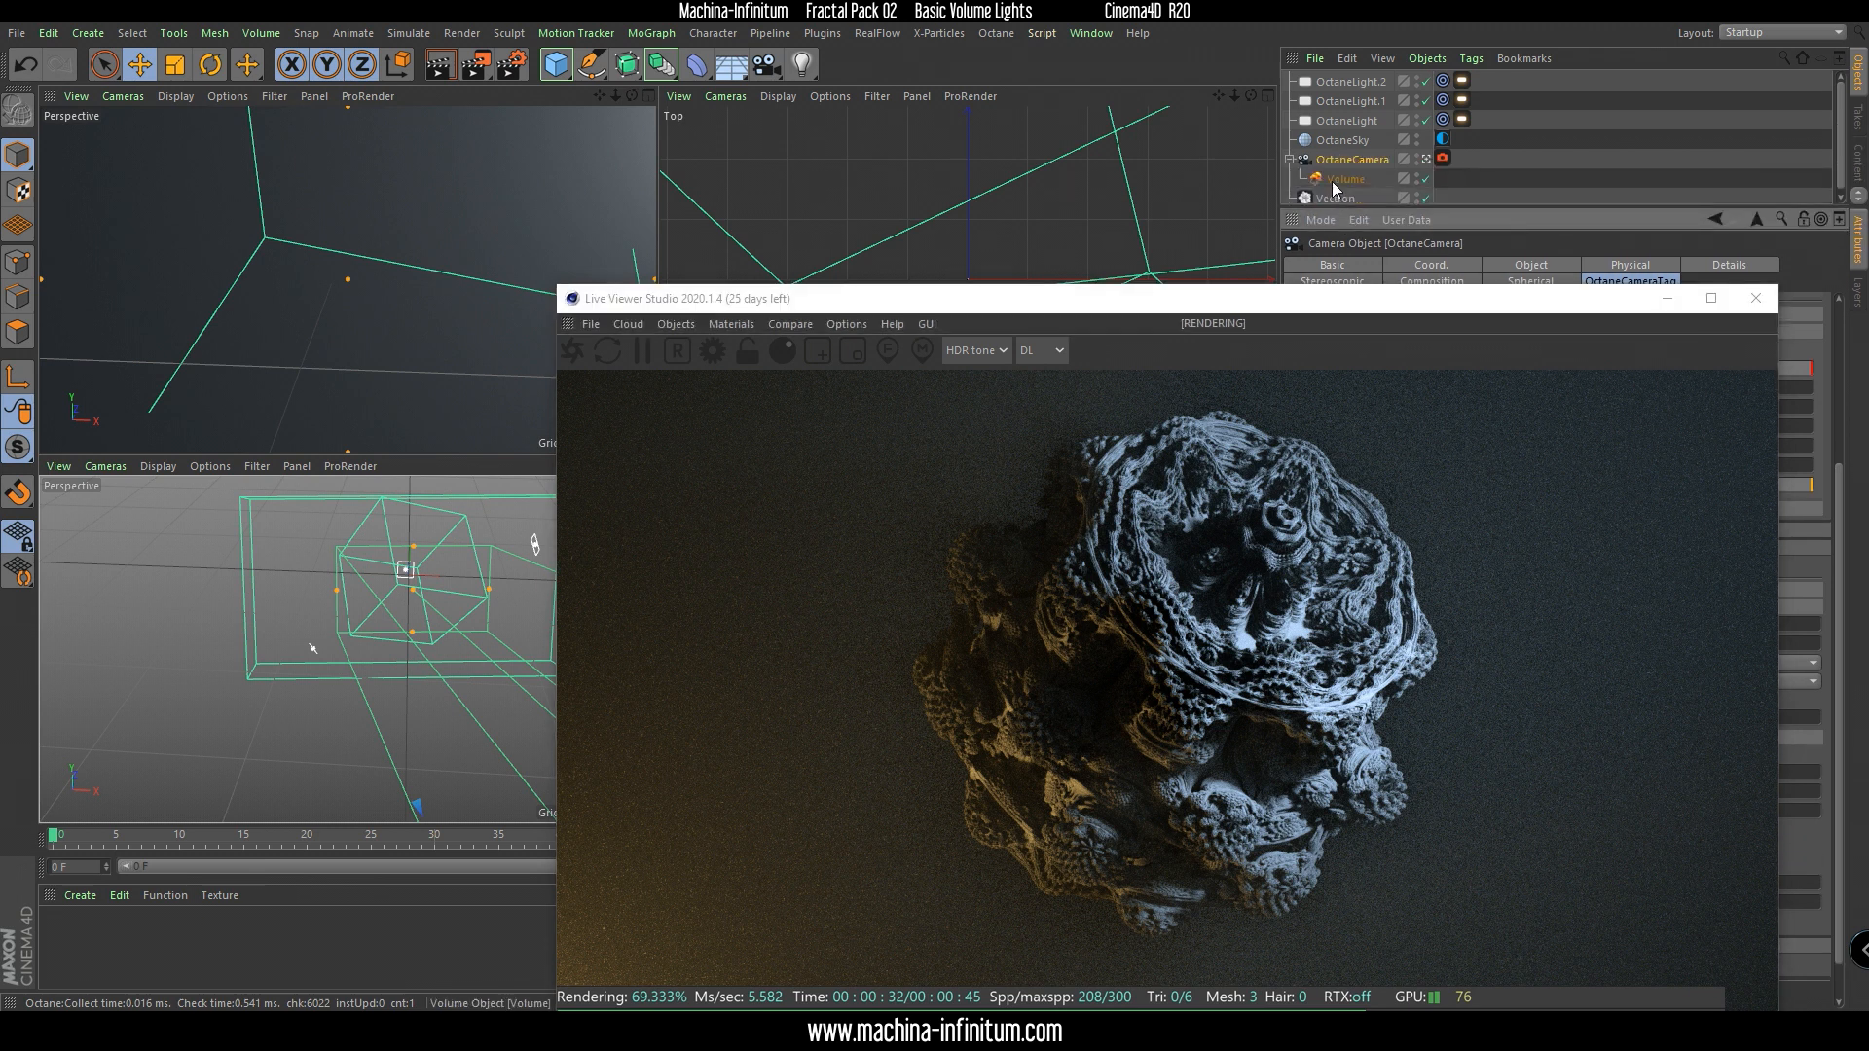
pyautogui.click(1344, 179)
pyautogui.keyDown('alt'); pyautogui.moveTo(389, 600); pyautogui.dragTo(304, 570); pyautogui.keyUp('alt')
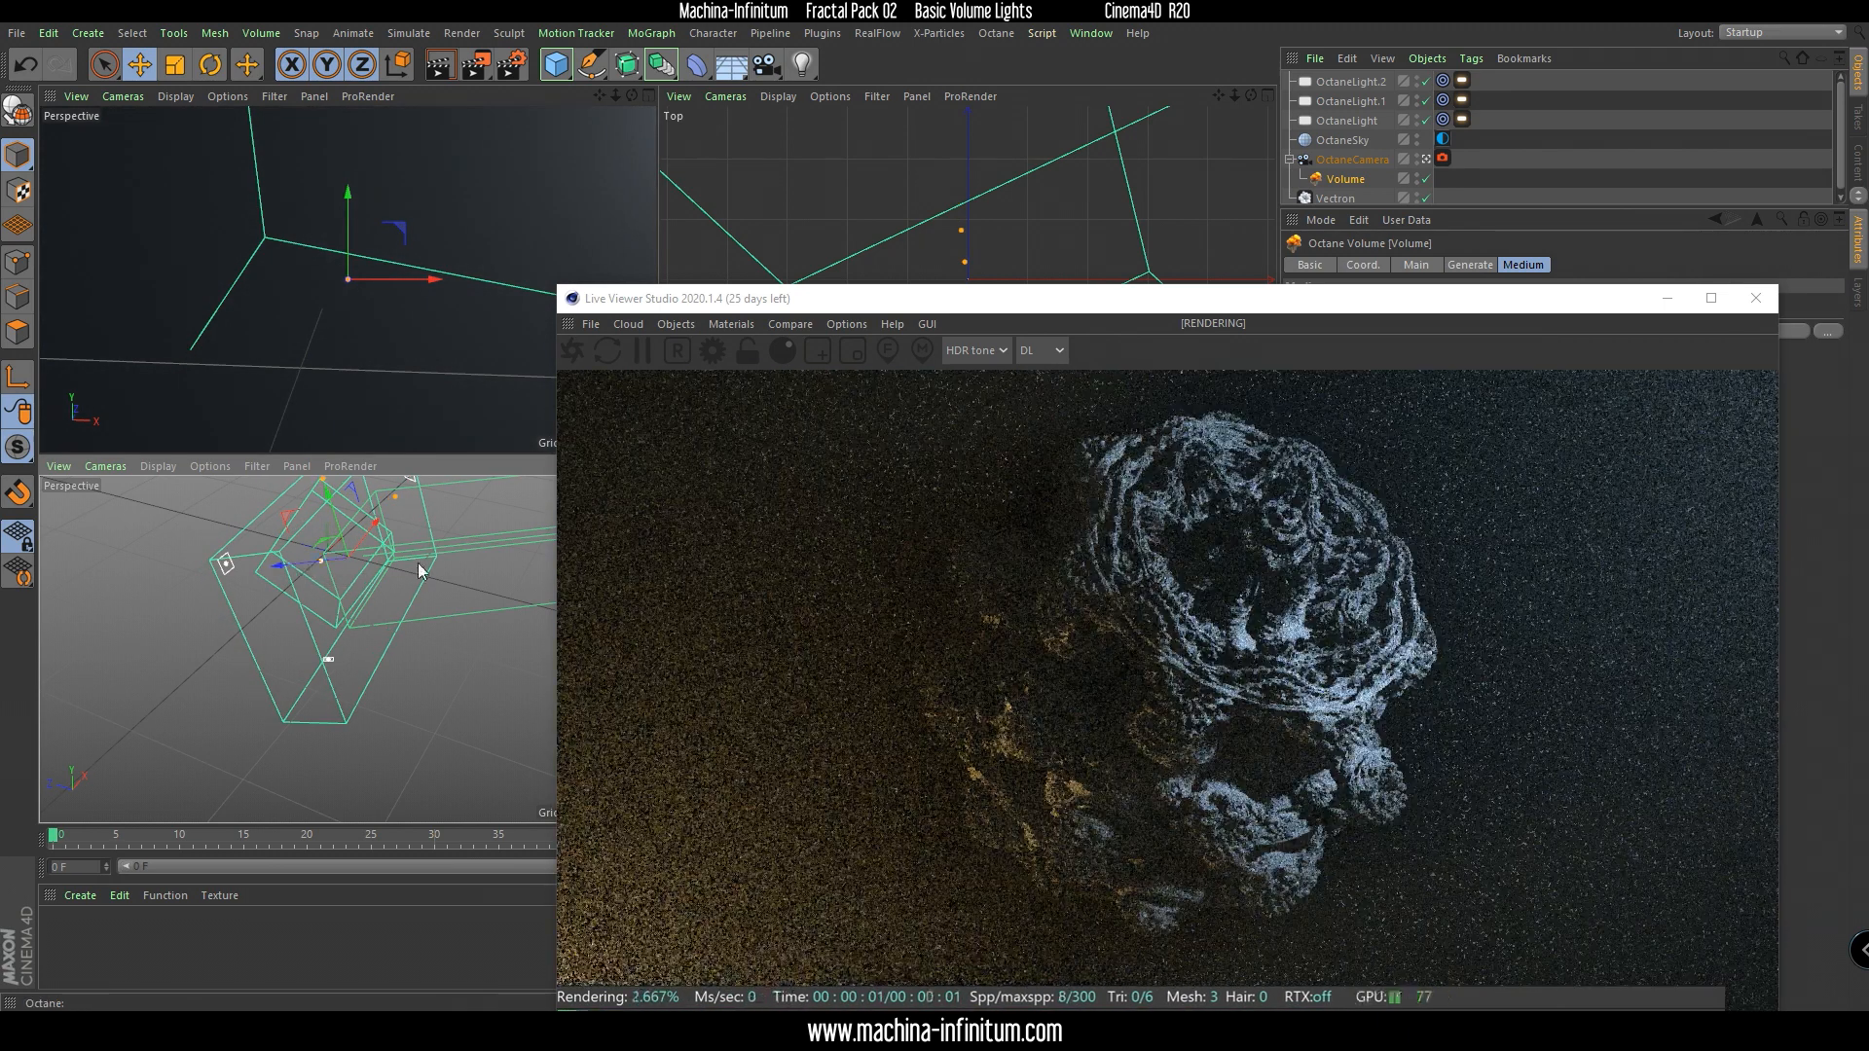
pyautogui.moveTo(1199, 307); pyautogui.dragTo(699, 113)
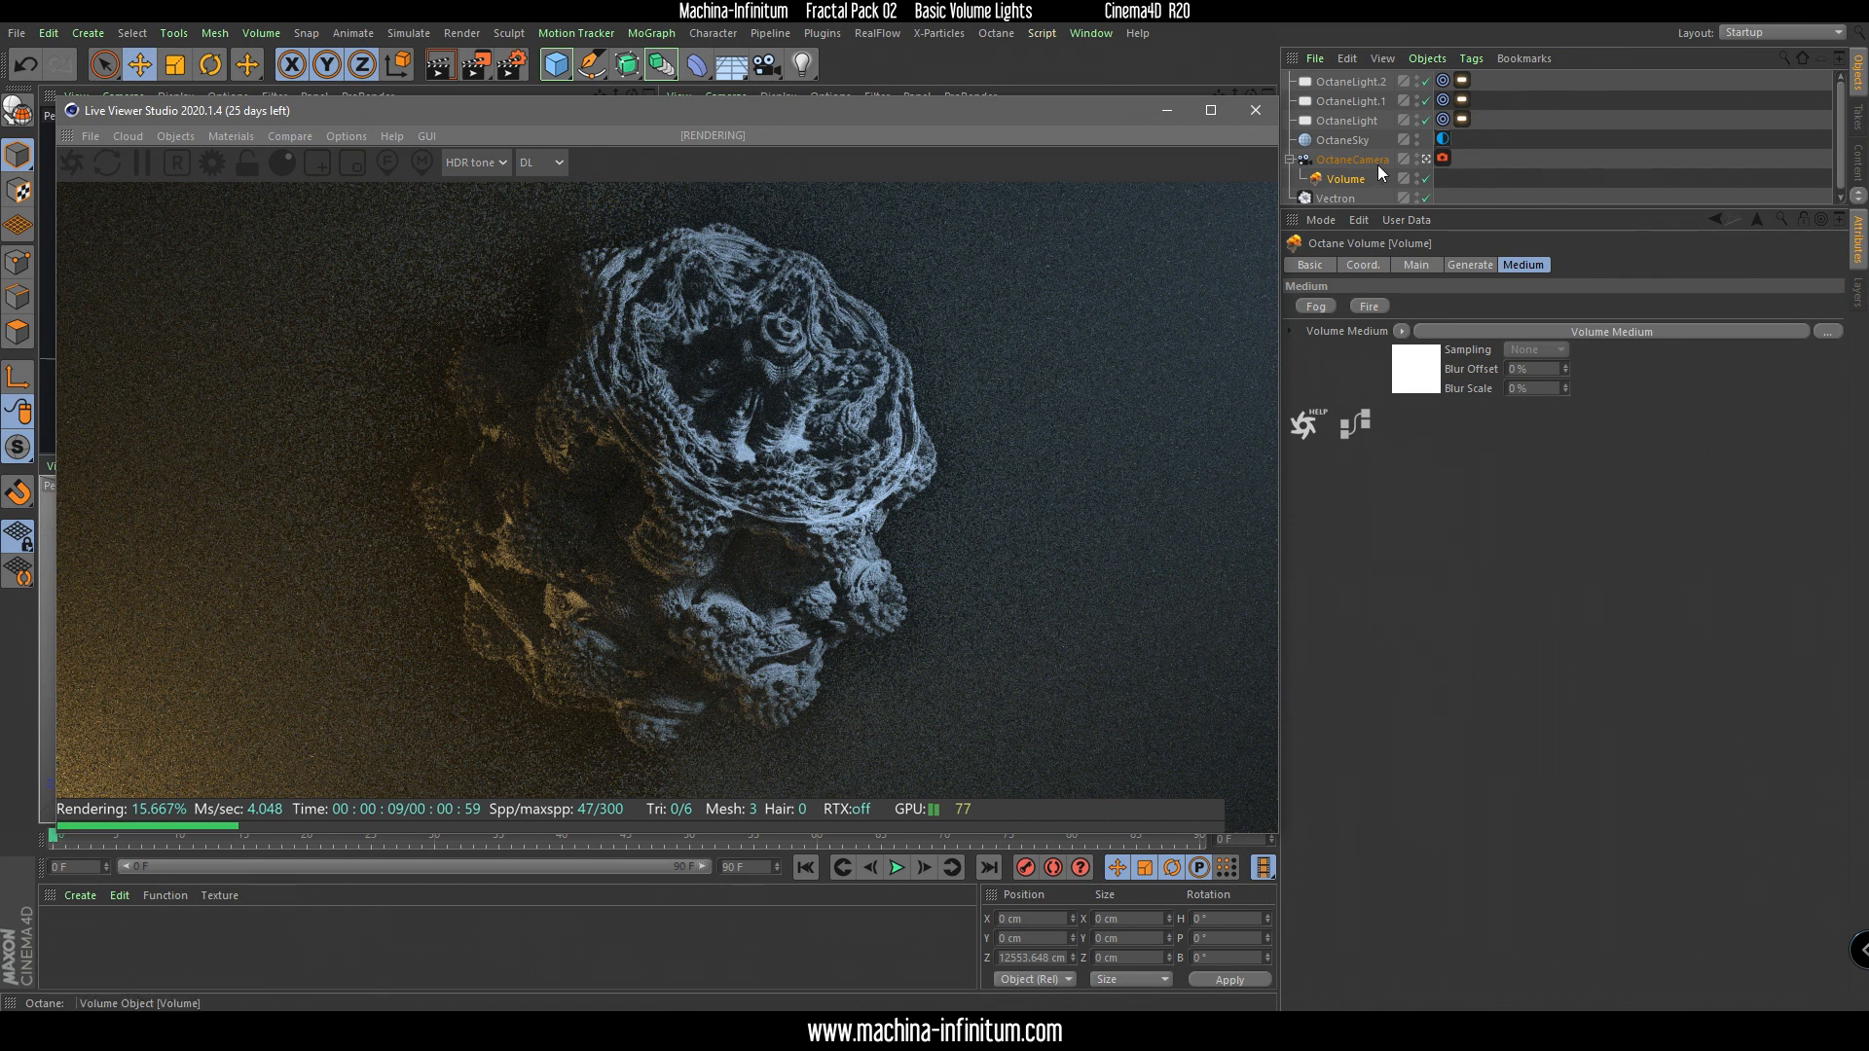
# Enable the camera's Spectral AI denoiser with volume denoising and display the Main pass in the live render.
pyautogui.click(1353, 159)
pyautogui.scroll(-2, 1378, 623)
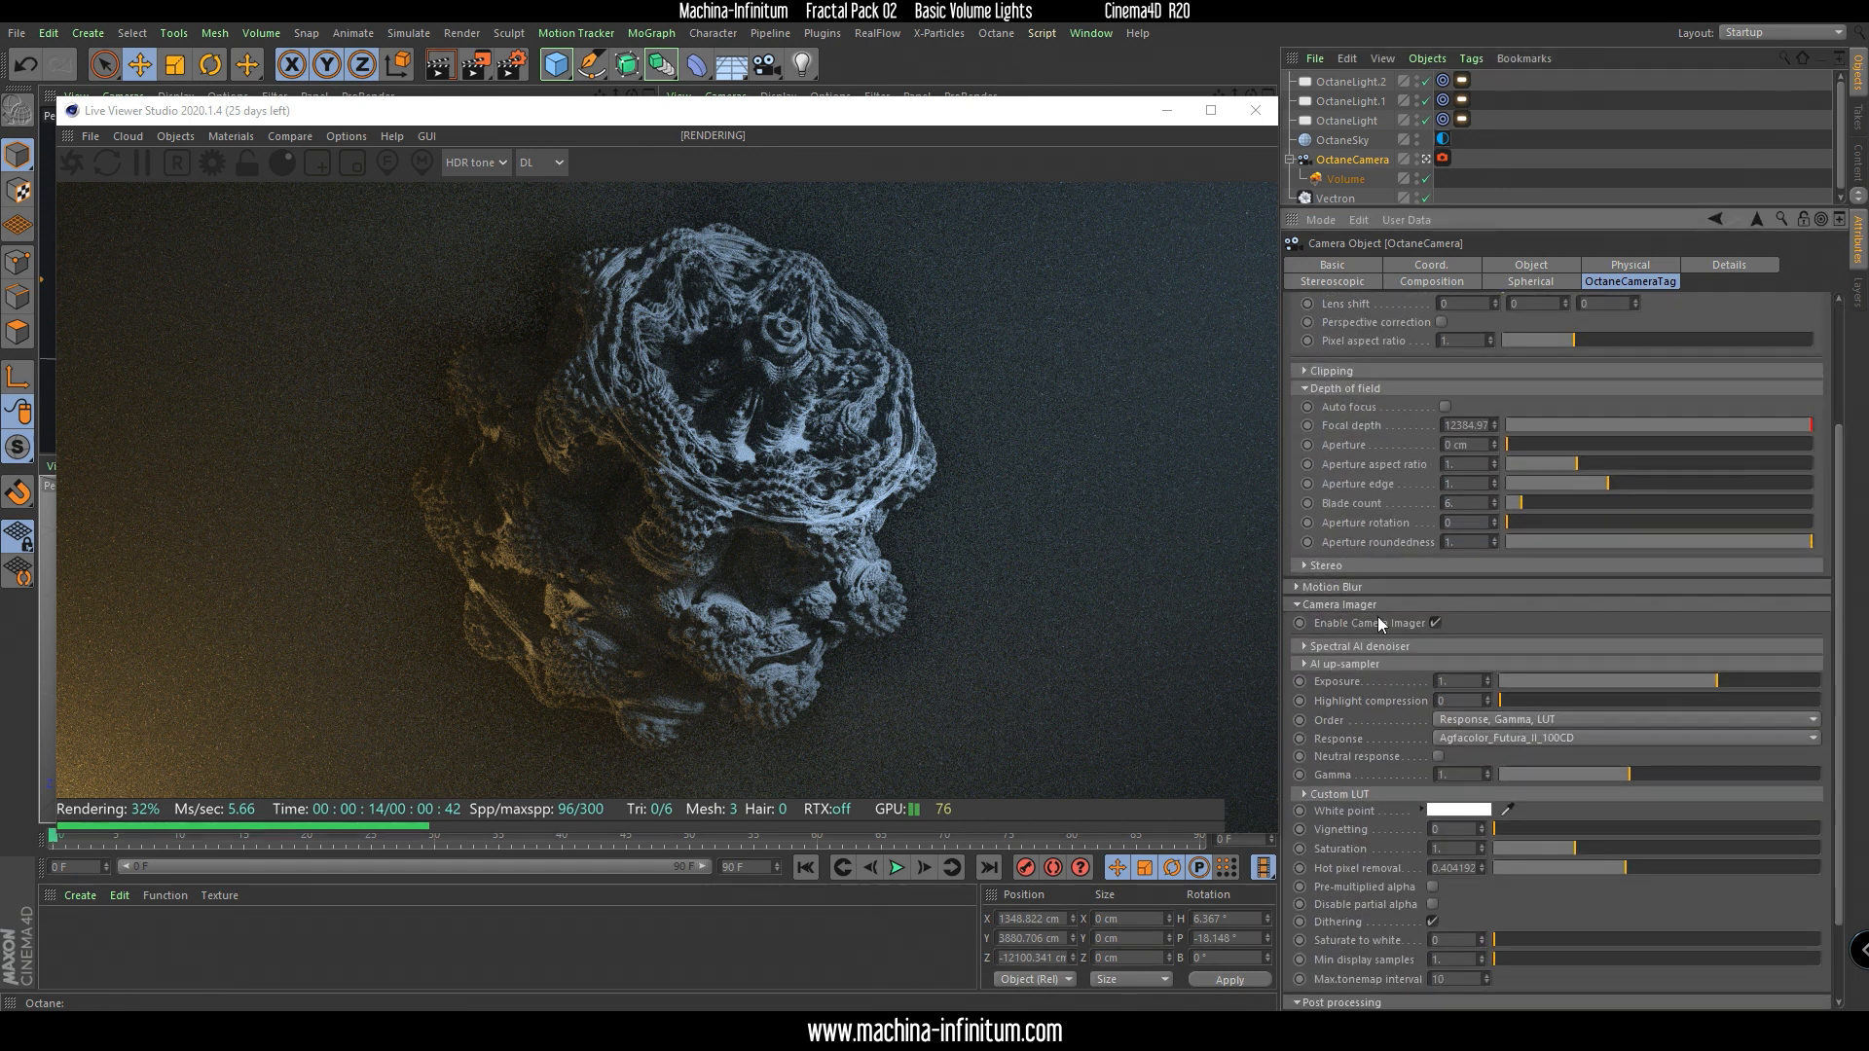
pyautogui.click(1305, 646)
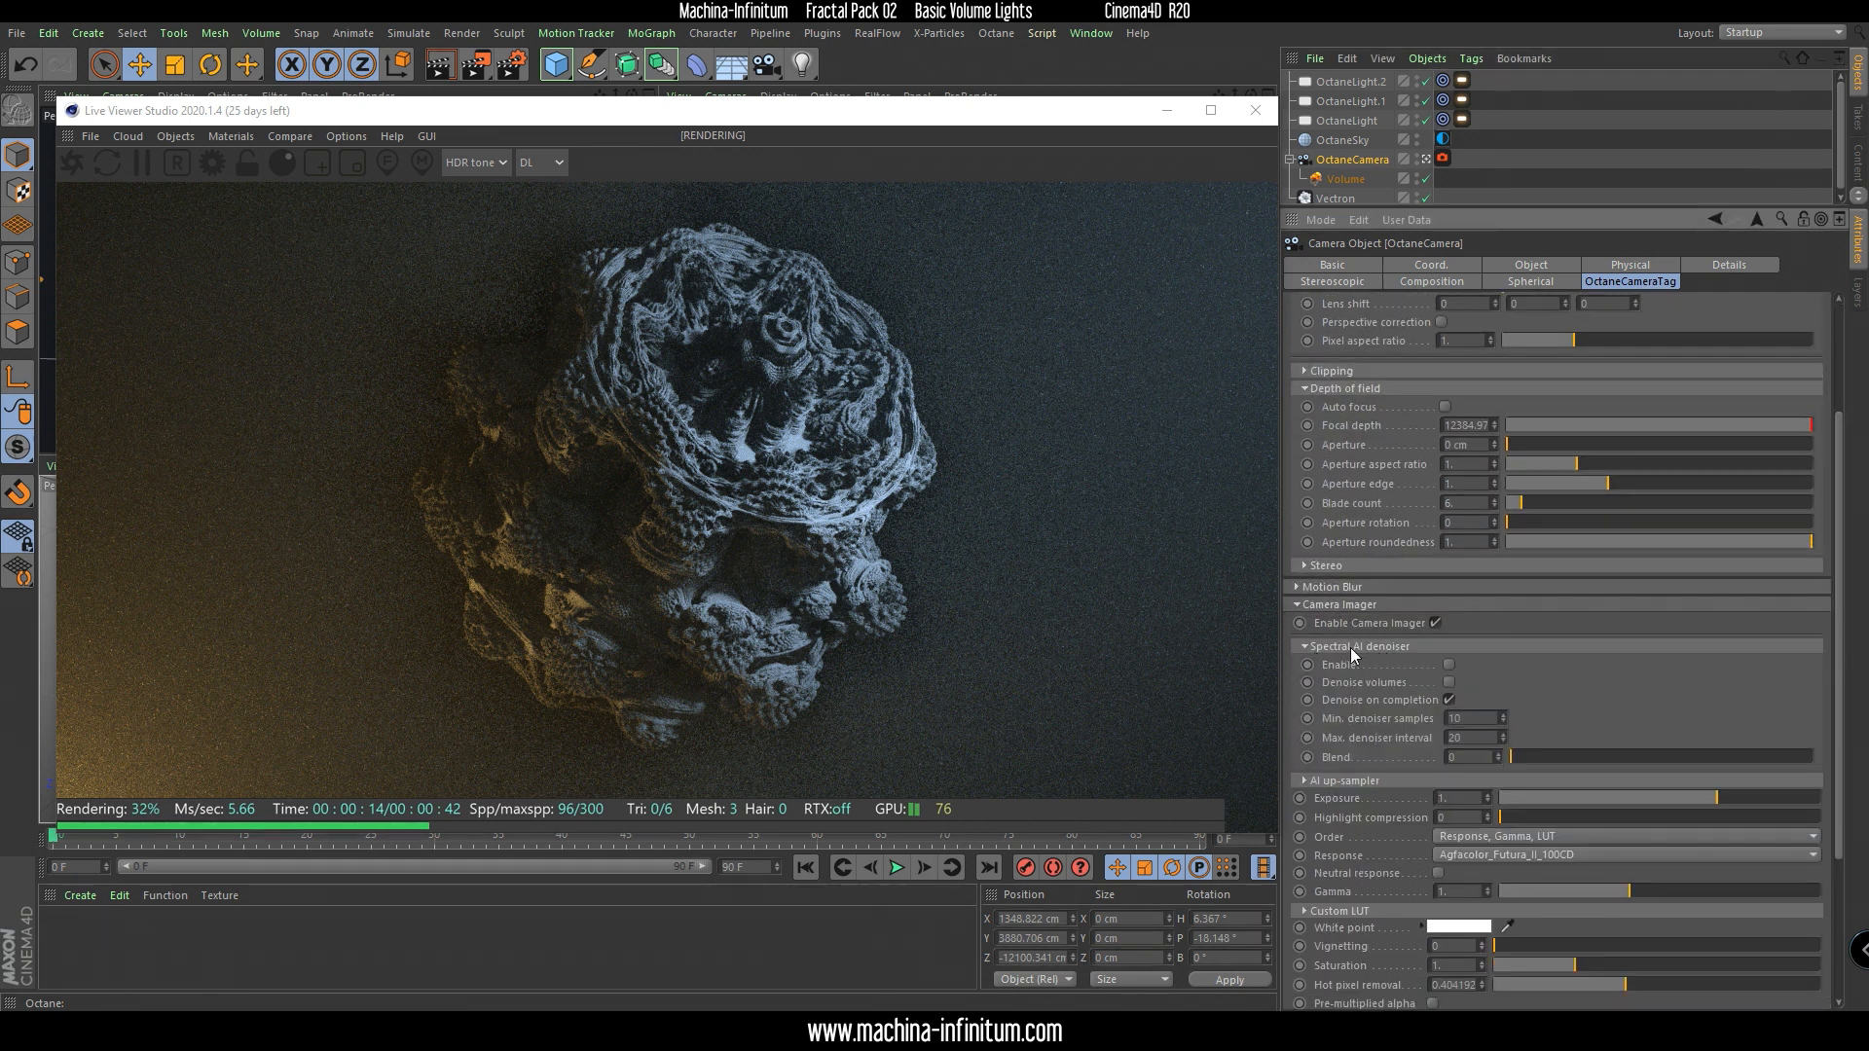
pyautogui.click(1448, 666)
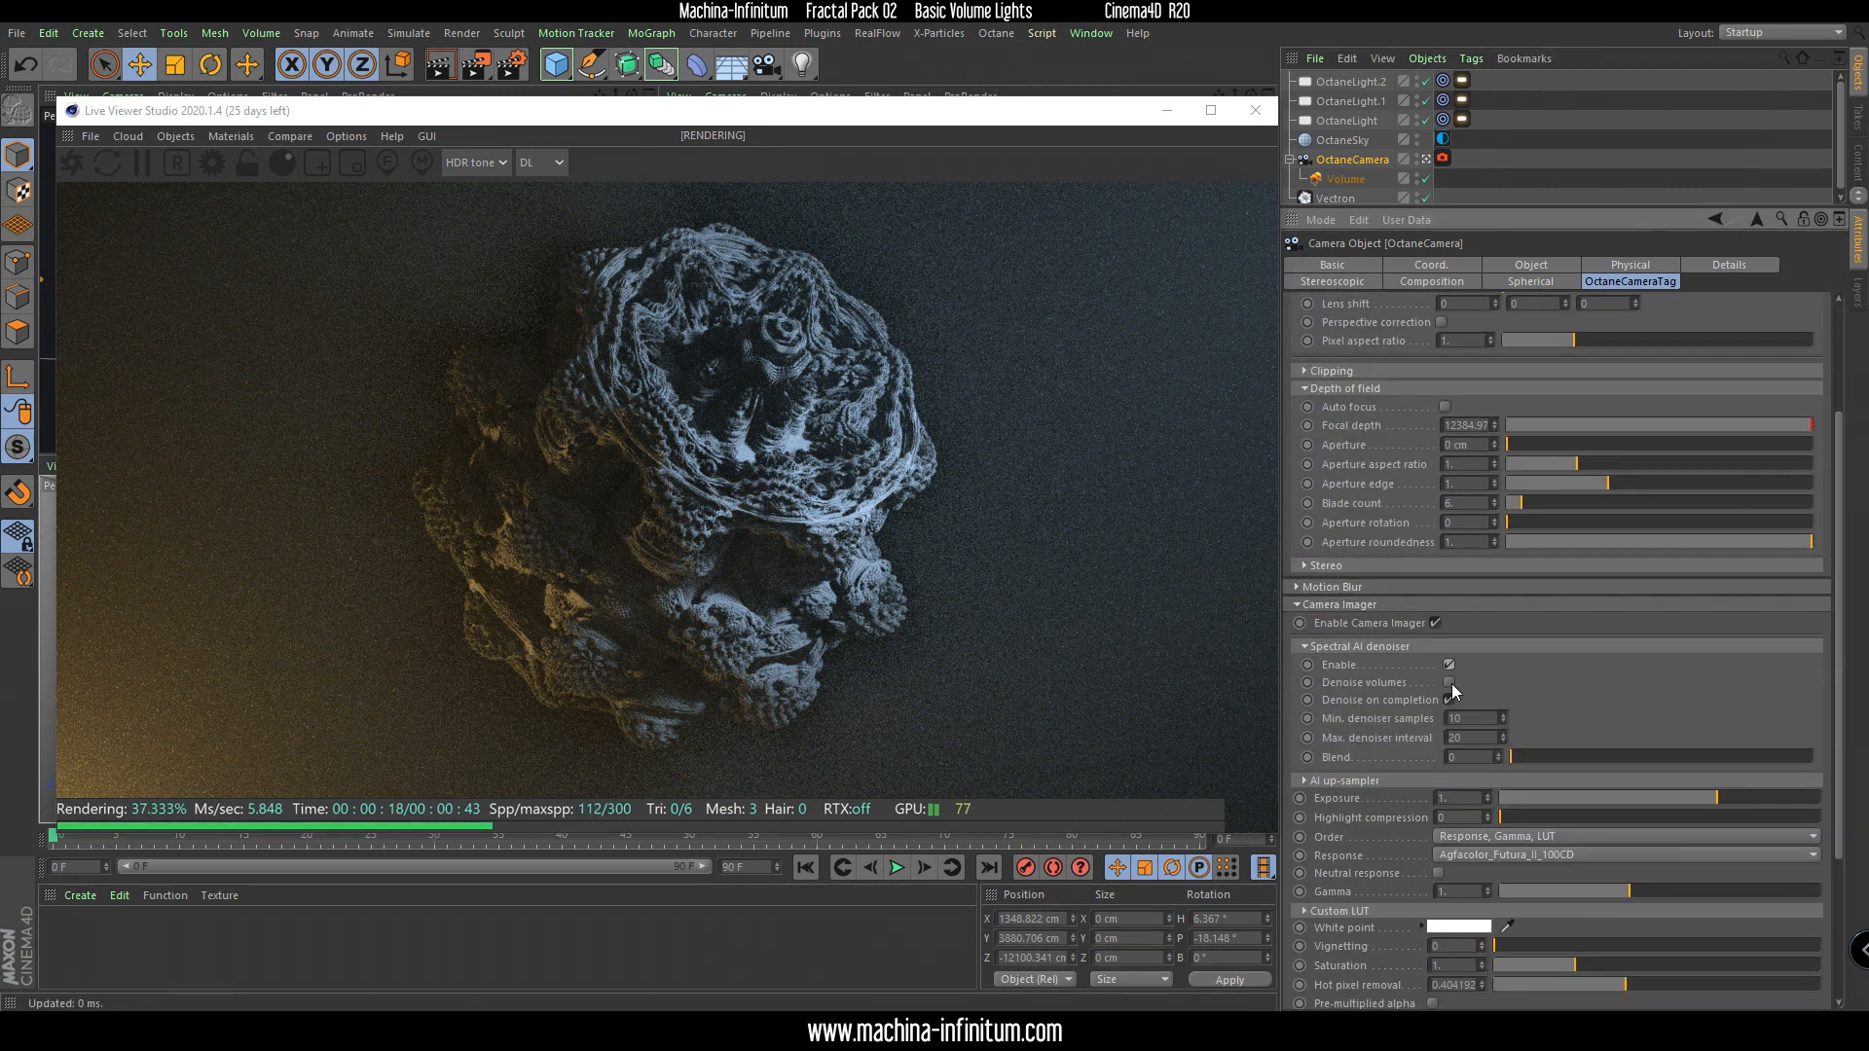
pyautogui.click(1449, 682)
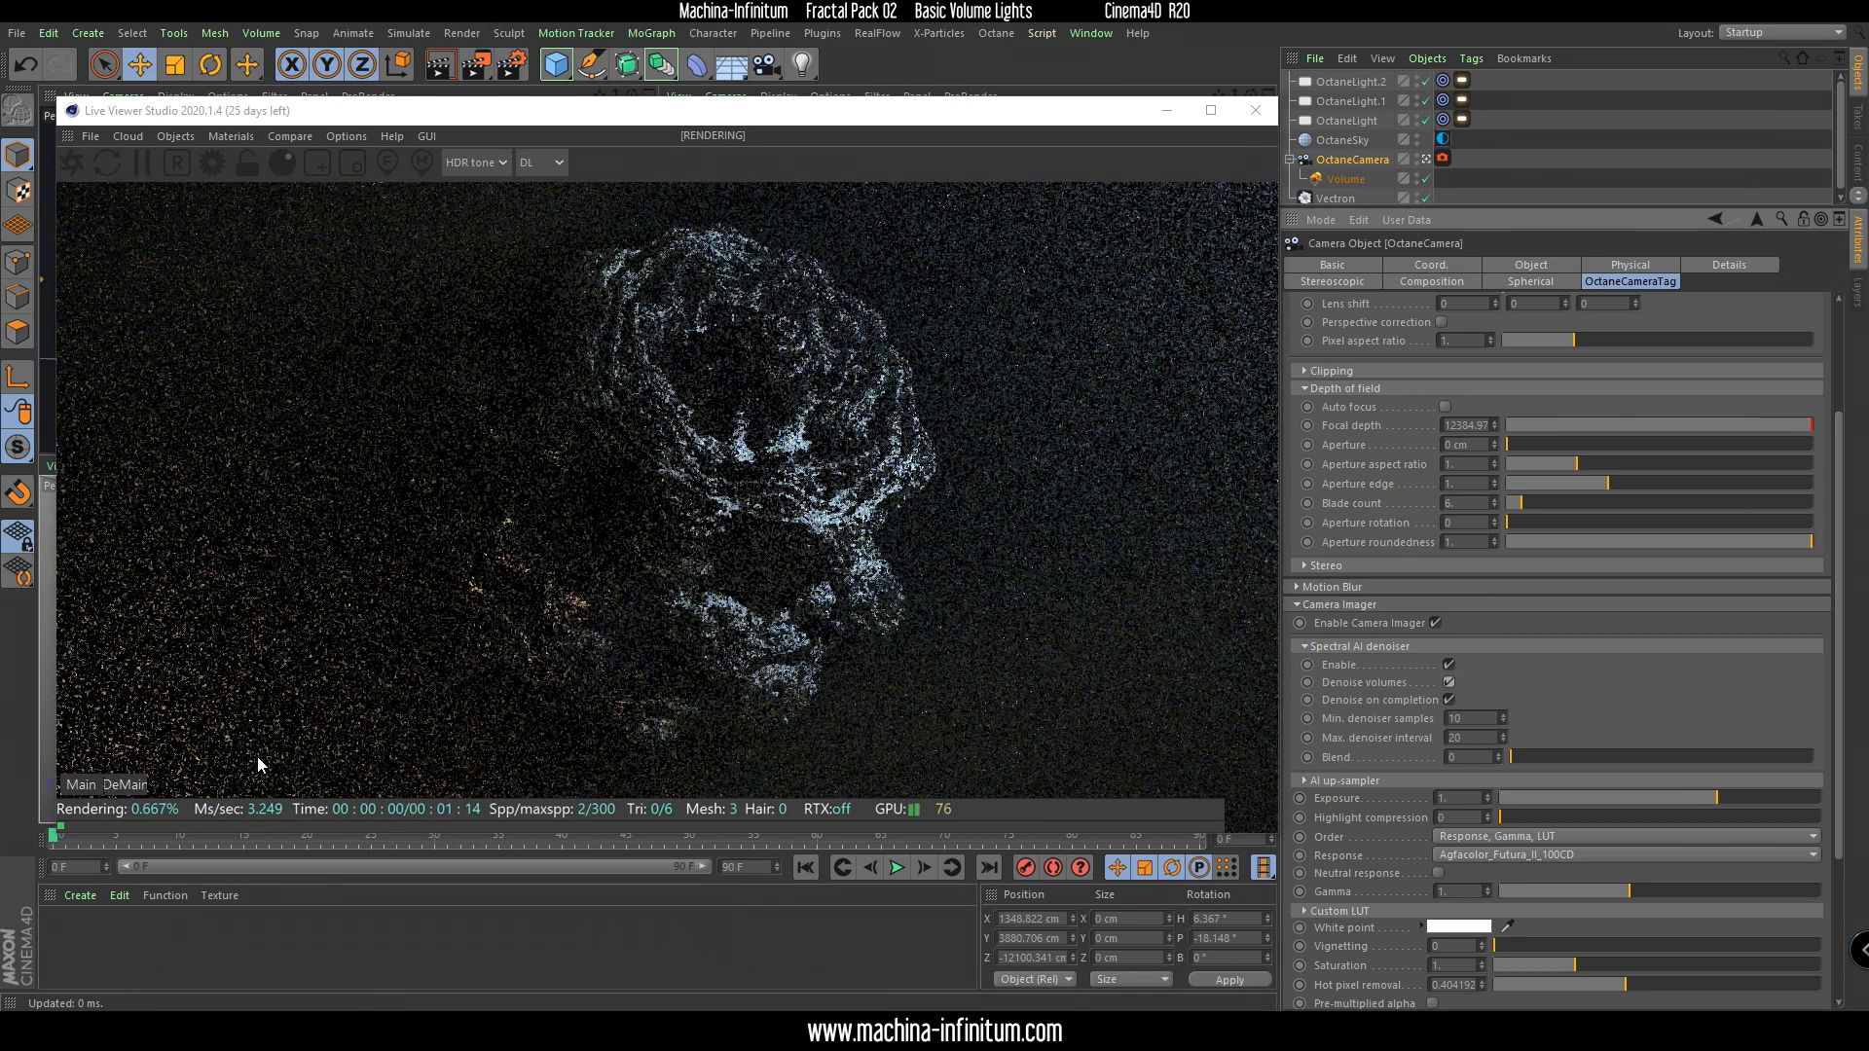
pyautogui.click(80, 784)
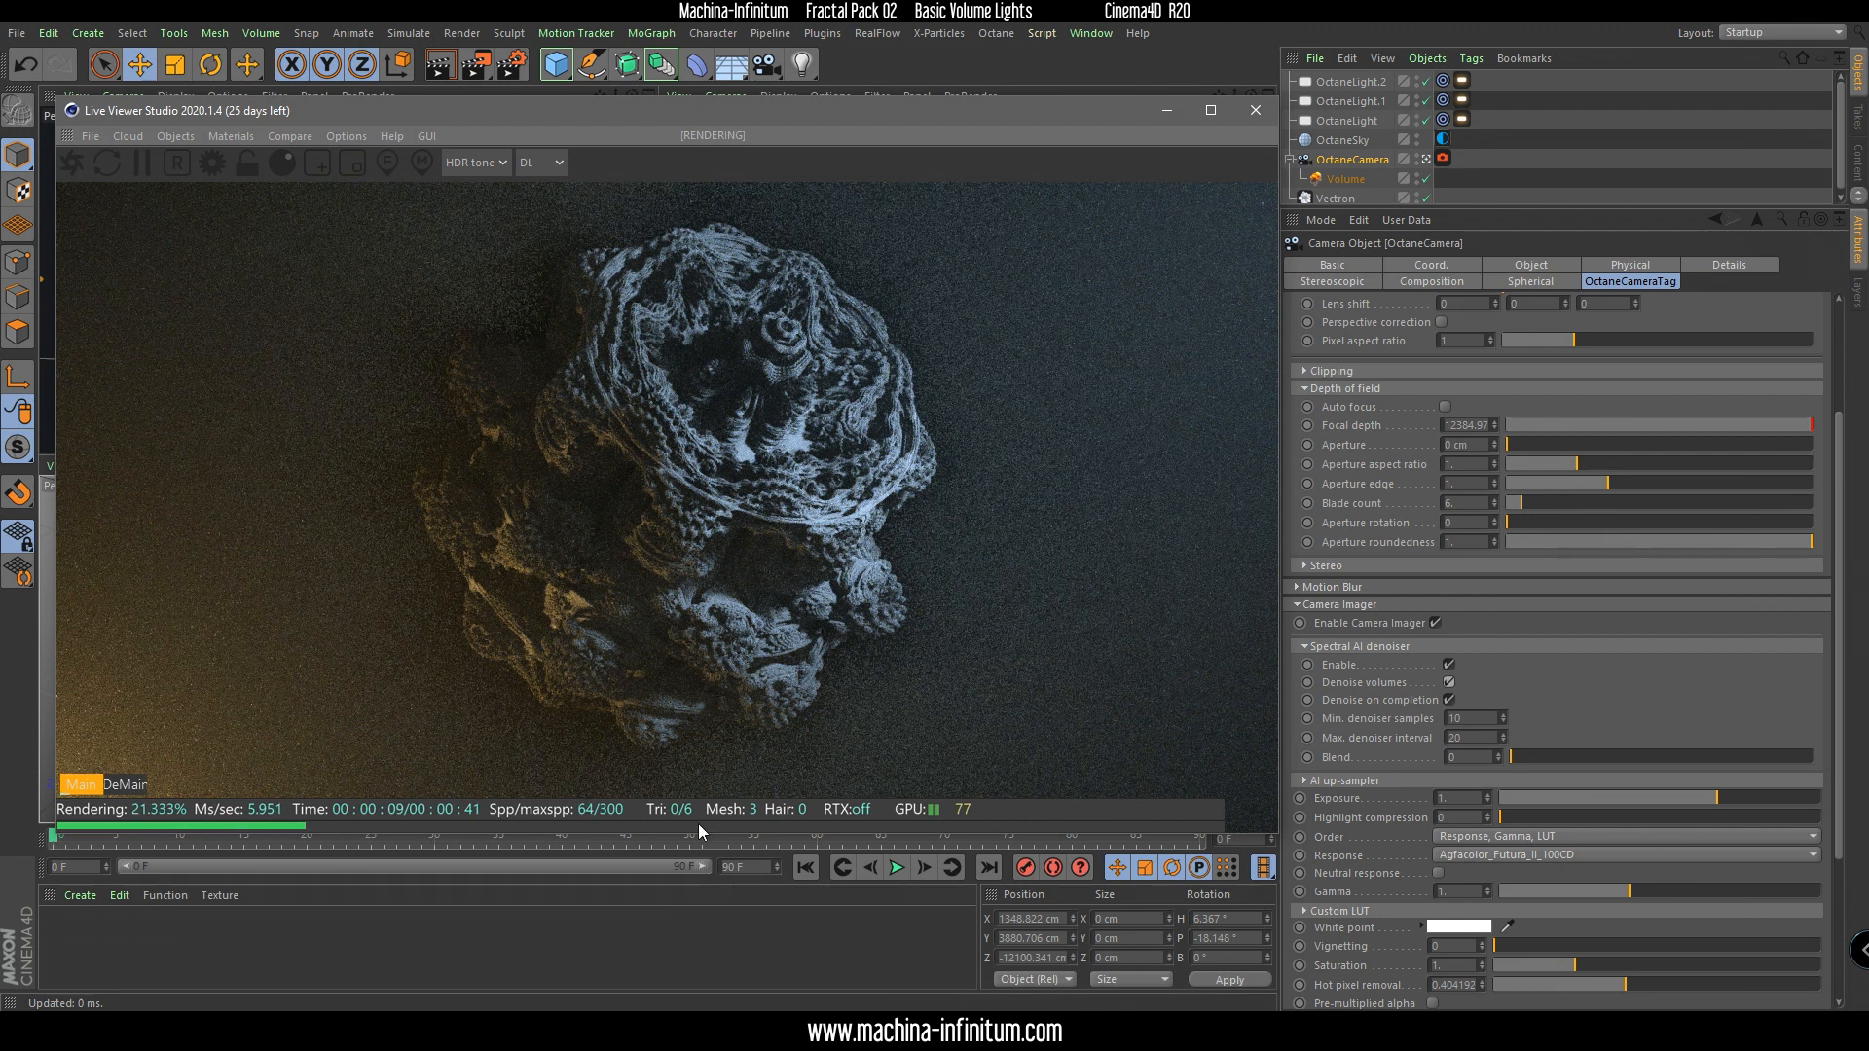
# Display the denoised pass in the live render and enable post processing on the Octane camera tag.
pyautogui.click(132, 787)
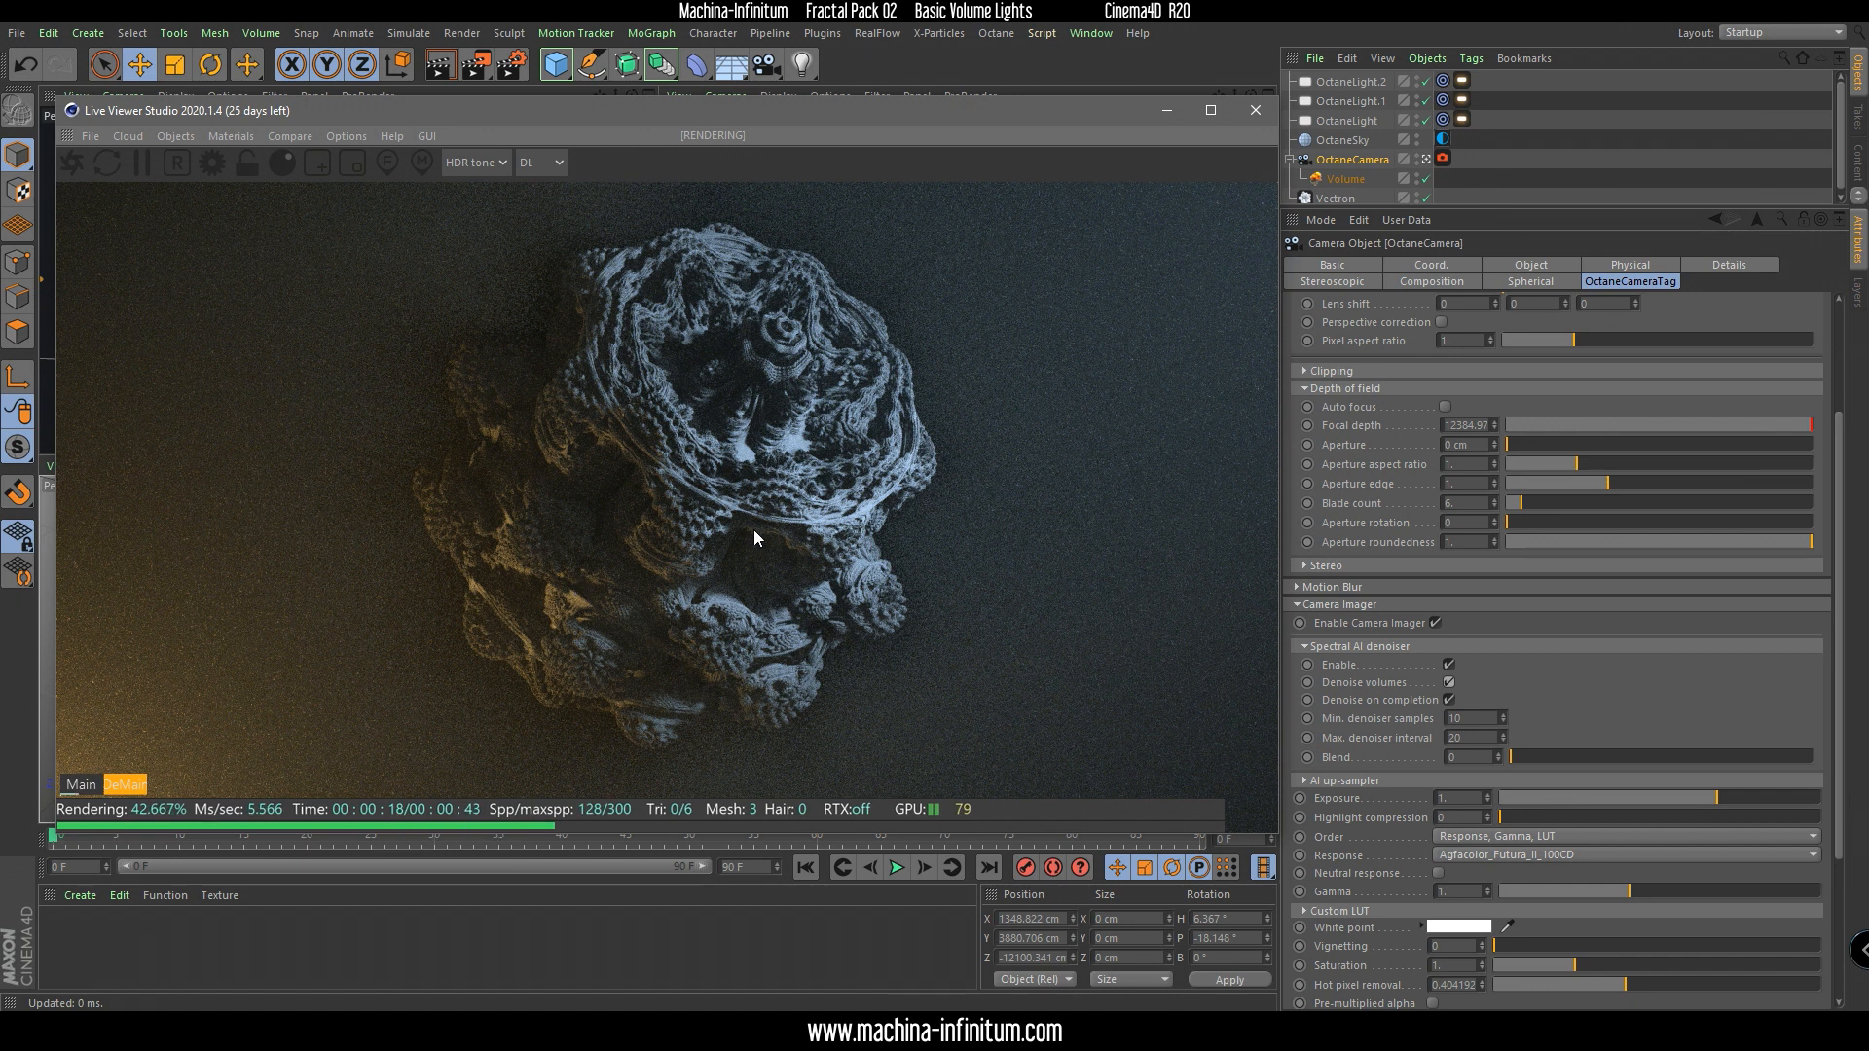
pyautogui.moveTo(1840, 619); pyautogui.dragTo(1830, 815)
pyautogui.click(1298, 899)
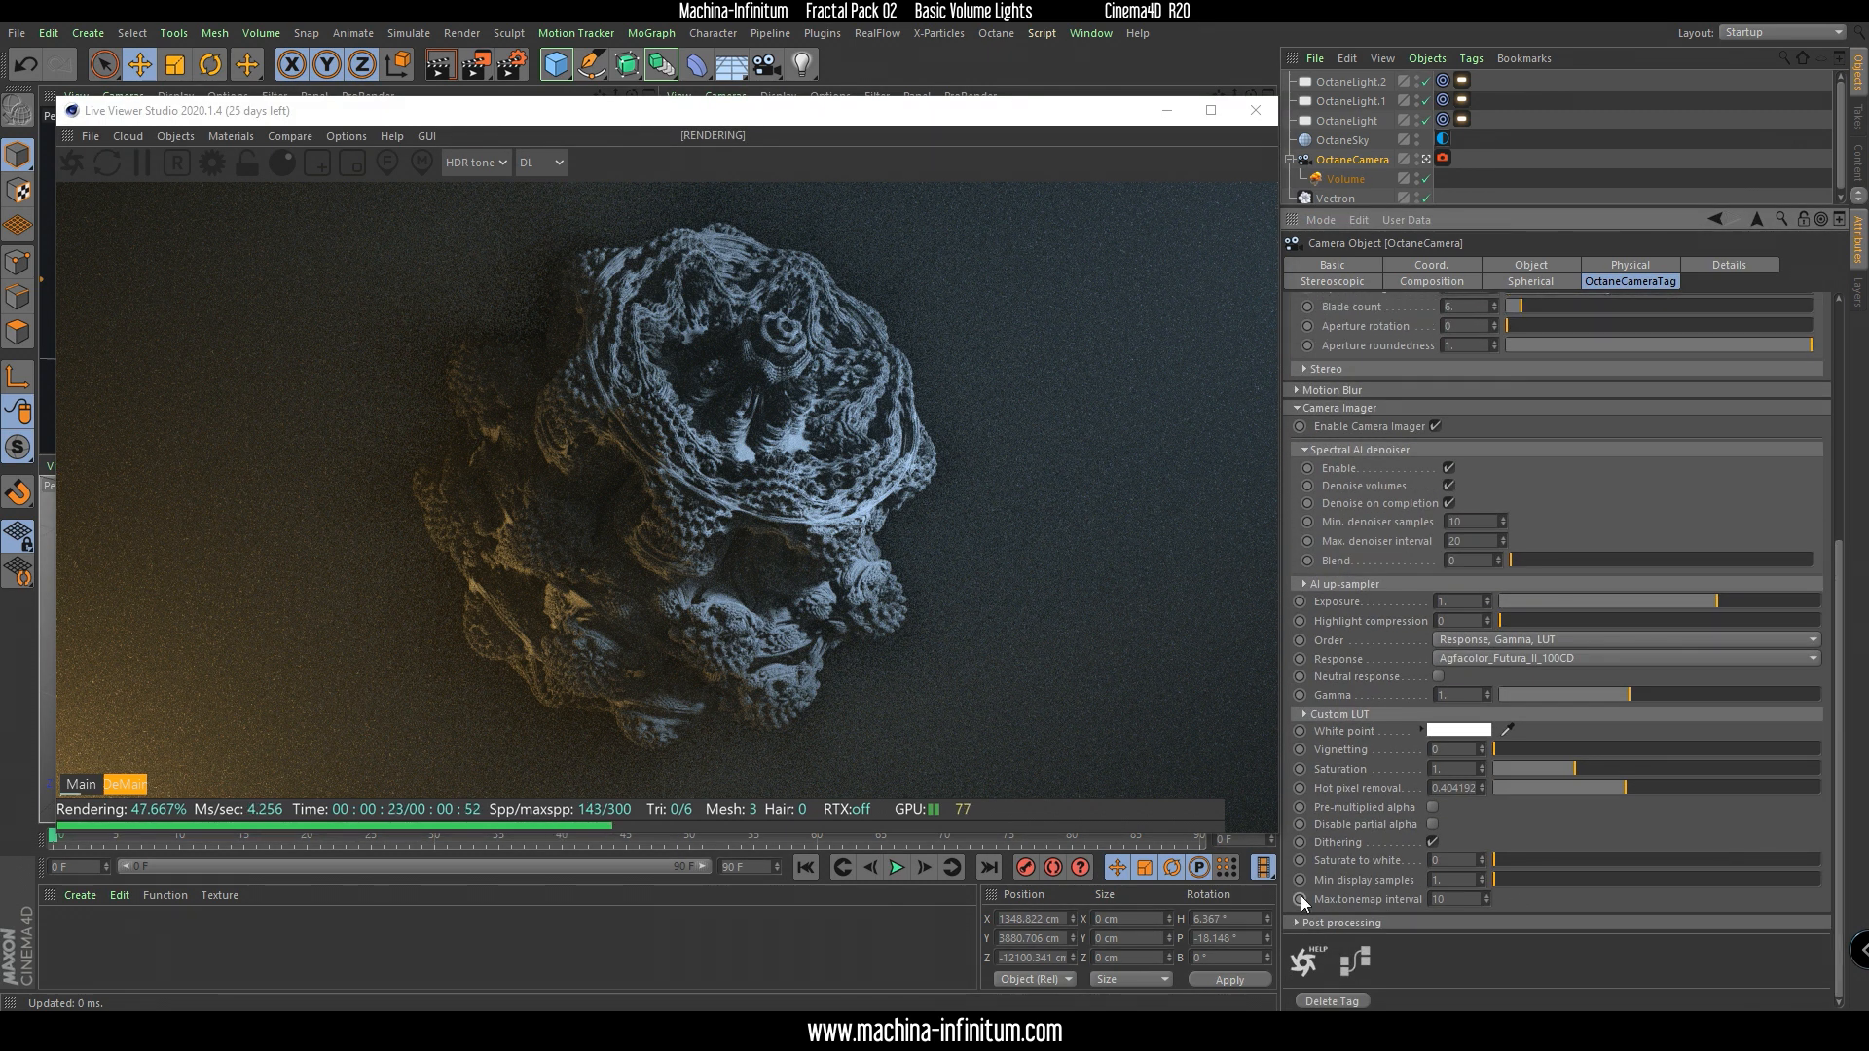
pyautogui.click(1296, 923)
pyautogui.scroll(-1, 1365, 919)
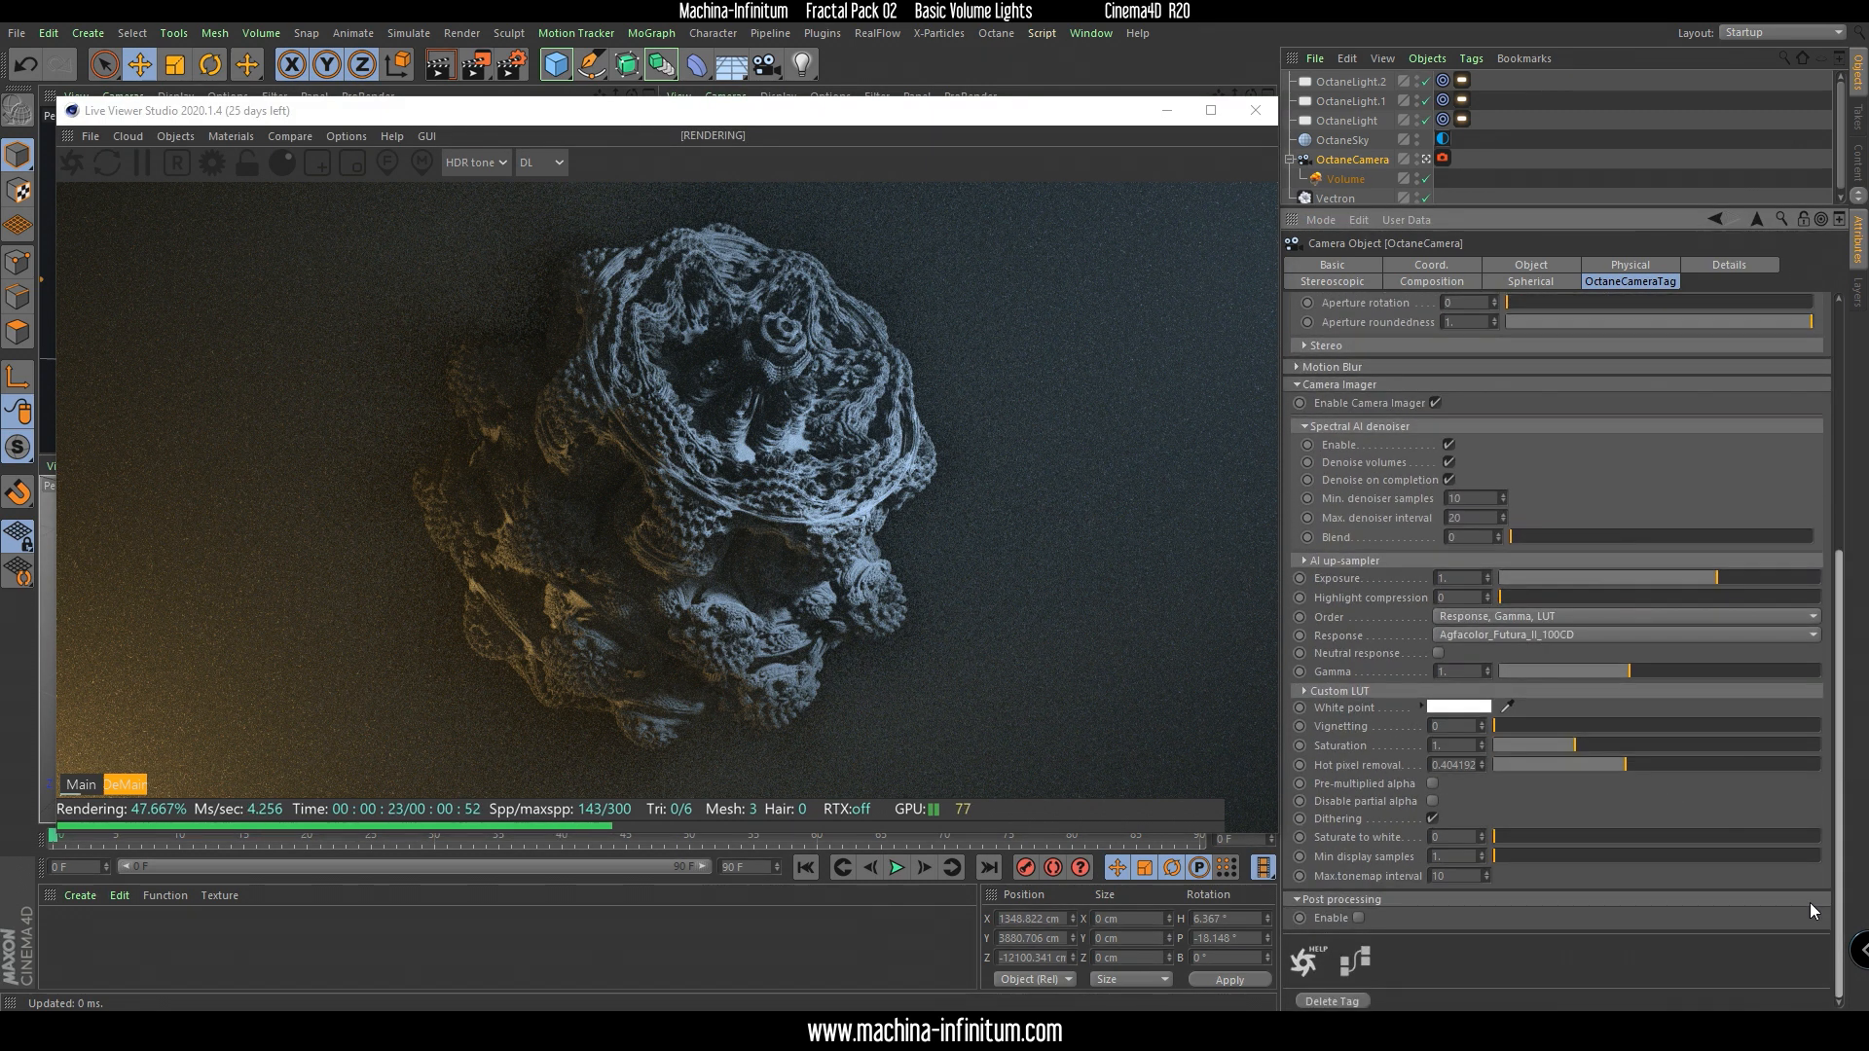
pyautogui.scroll(-5, 1821, 820)
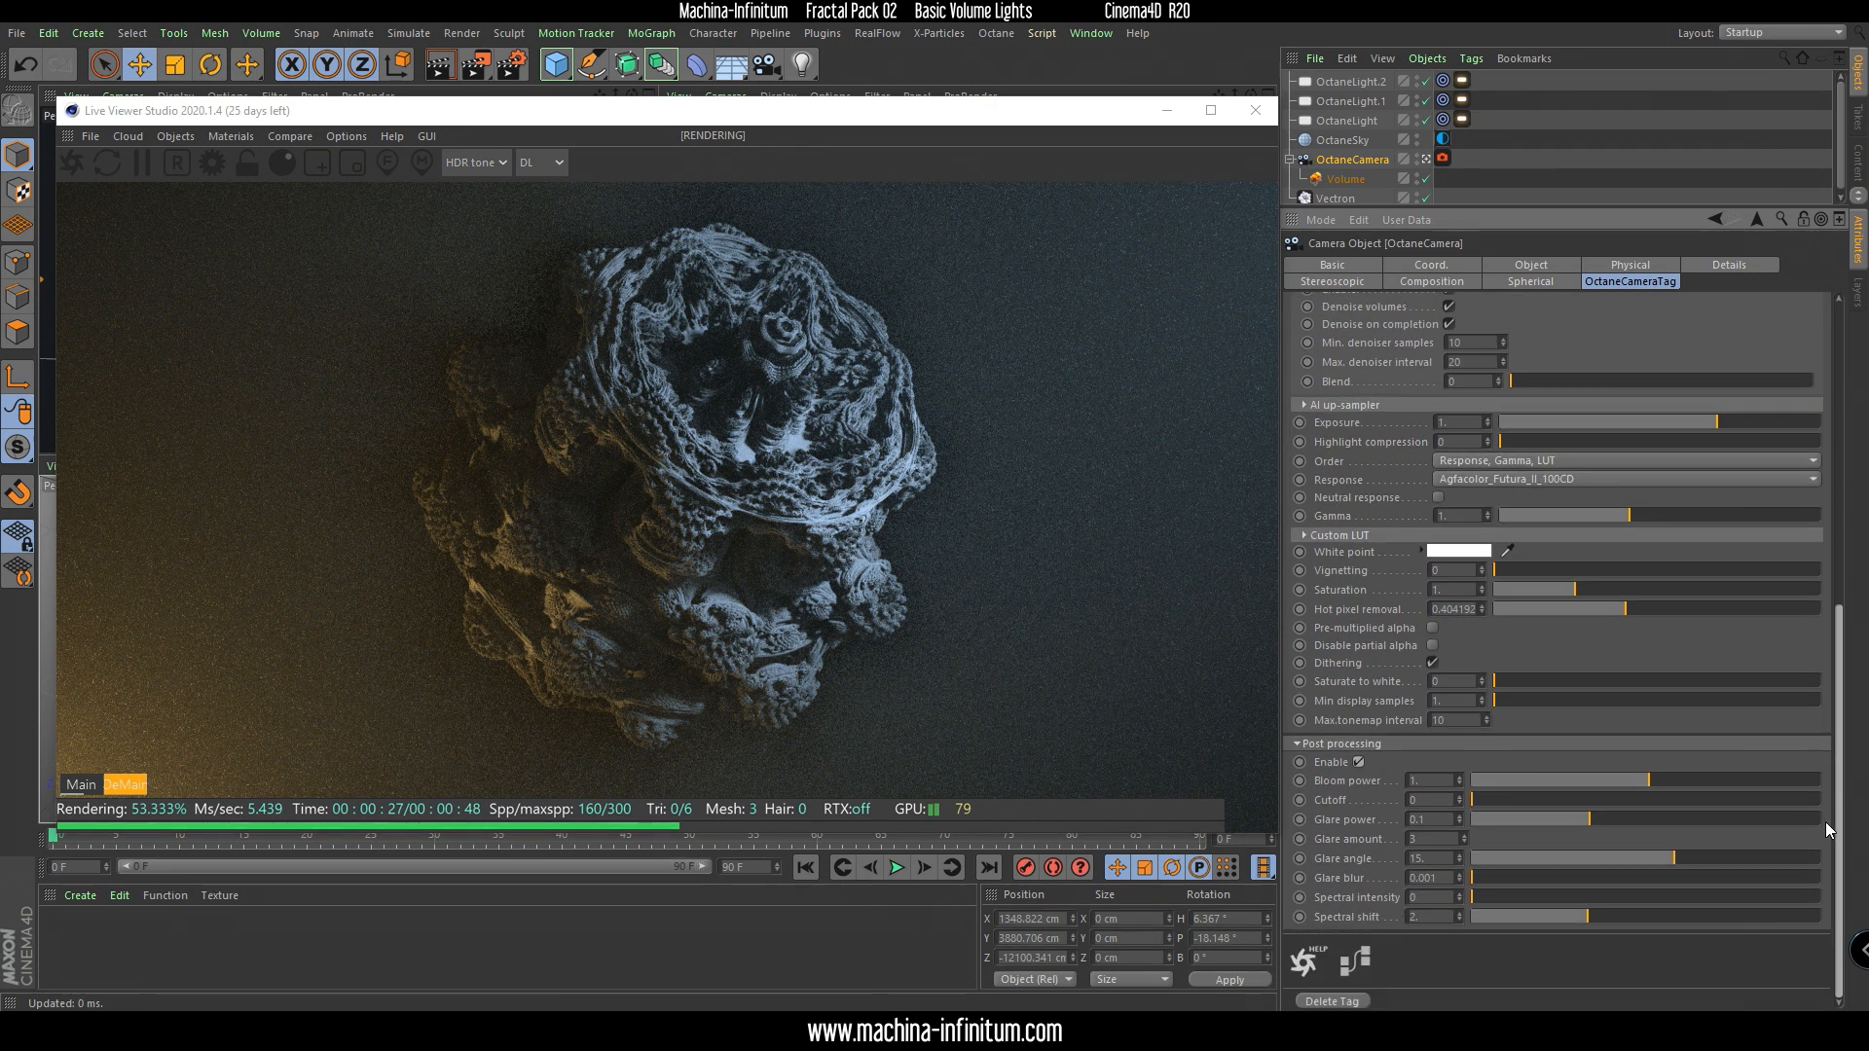
# Raise the post-processing bloom power to about 1080 and display the Main pass in the live render.
pyautogui.moveTo(1644, 791); pyautogui.dragTo(1766, 790)
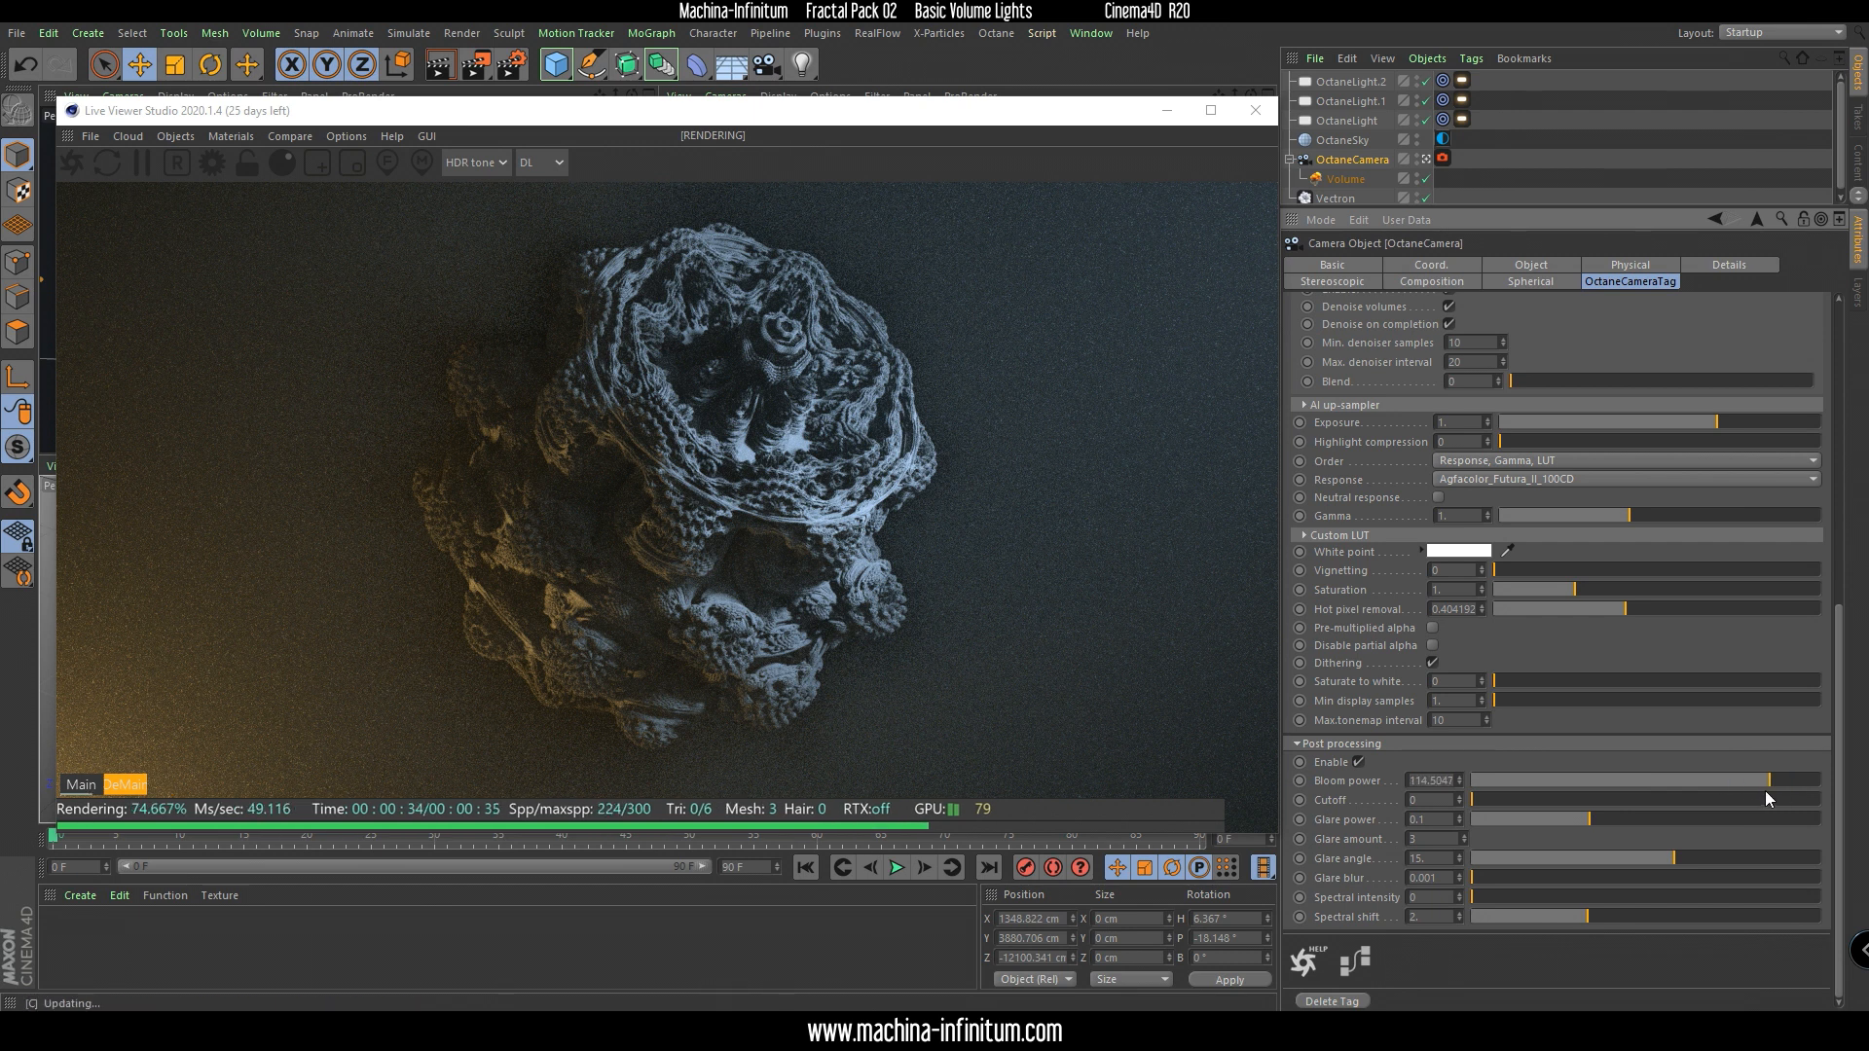
pyautogui.click(78, 162)
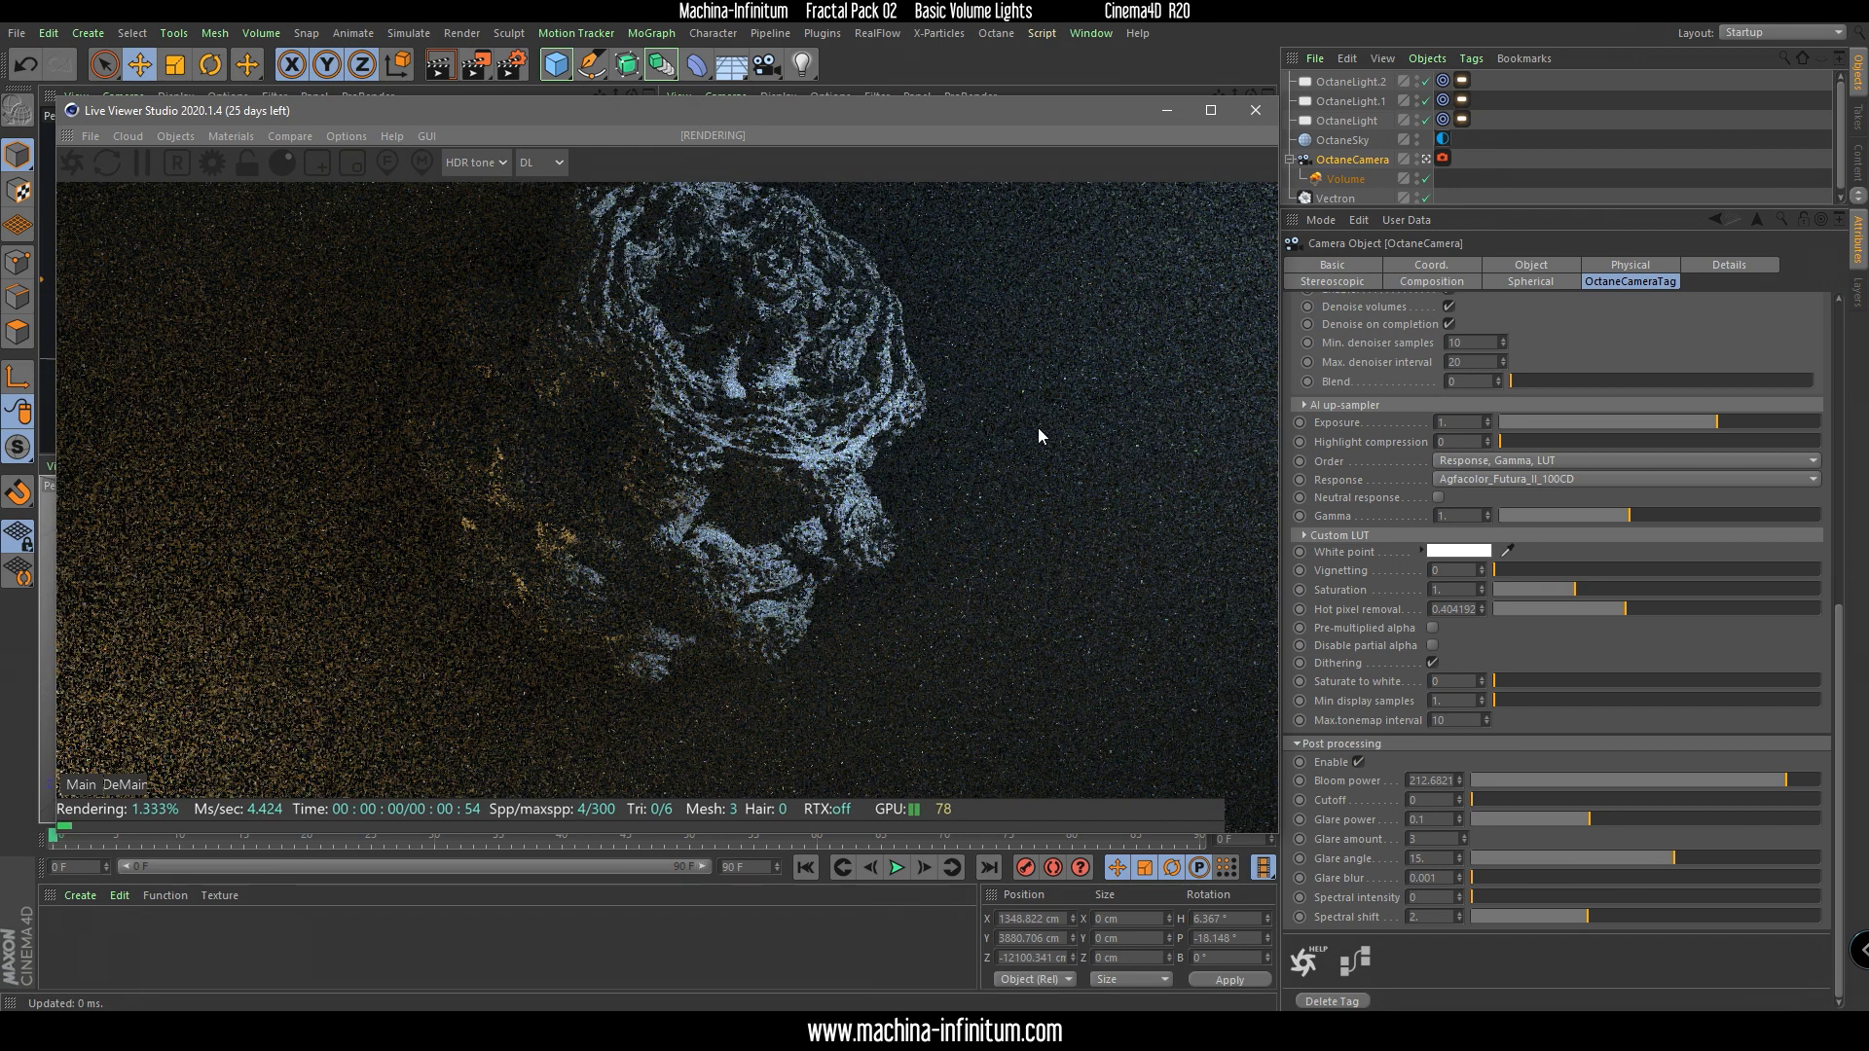
pyautogui.moveTo(748, 113); pyautogui.dragTo(769, 152)
pyautogui.moveTo(683, 436); pyautogui.dragTo(687, 443)
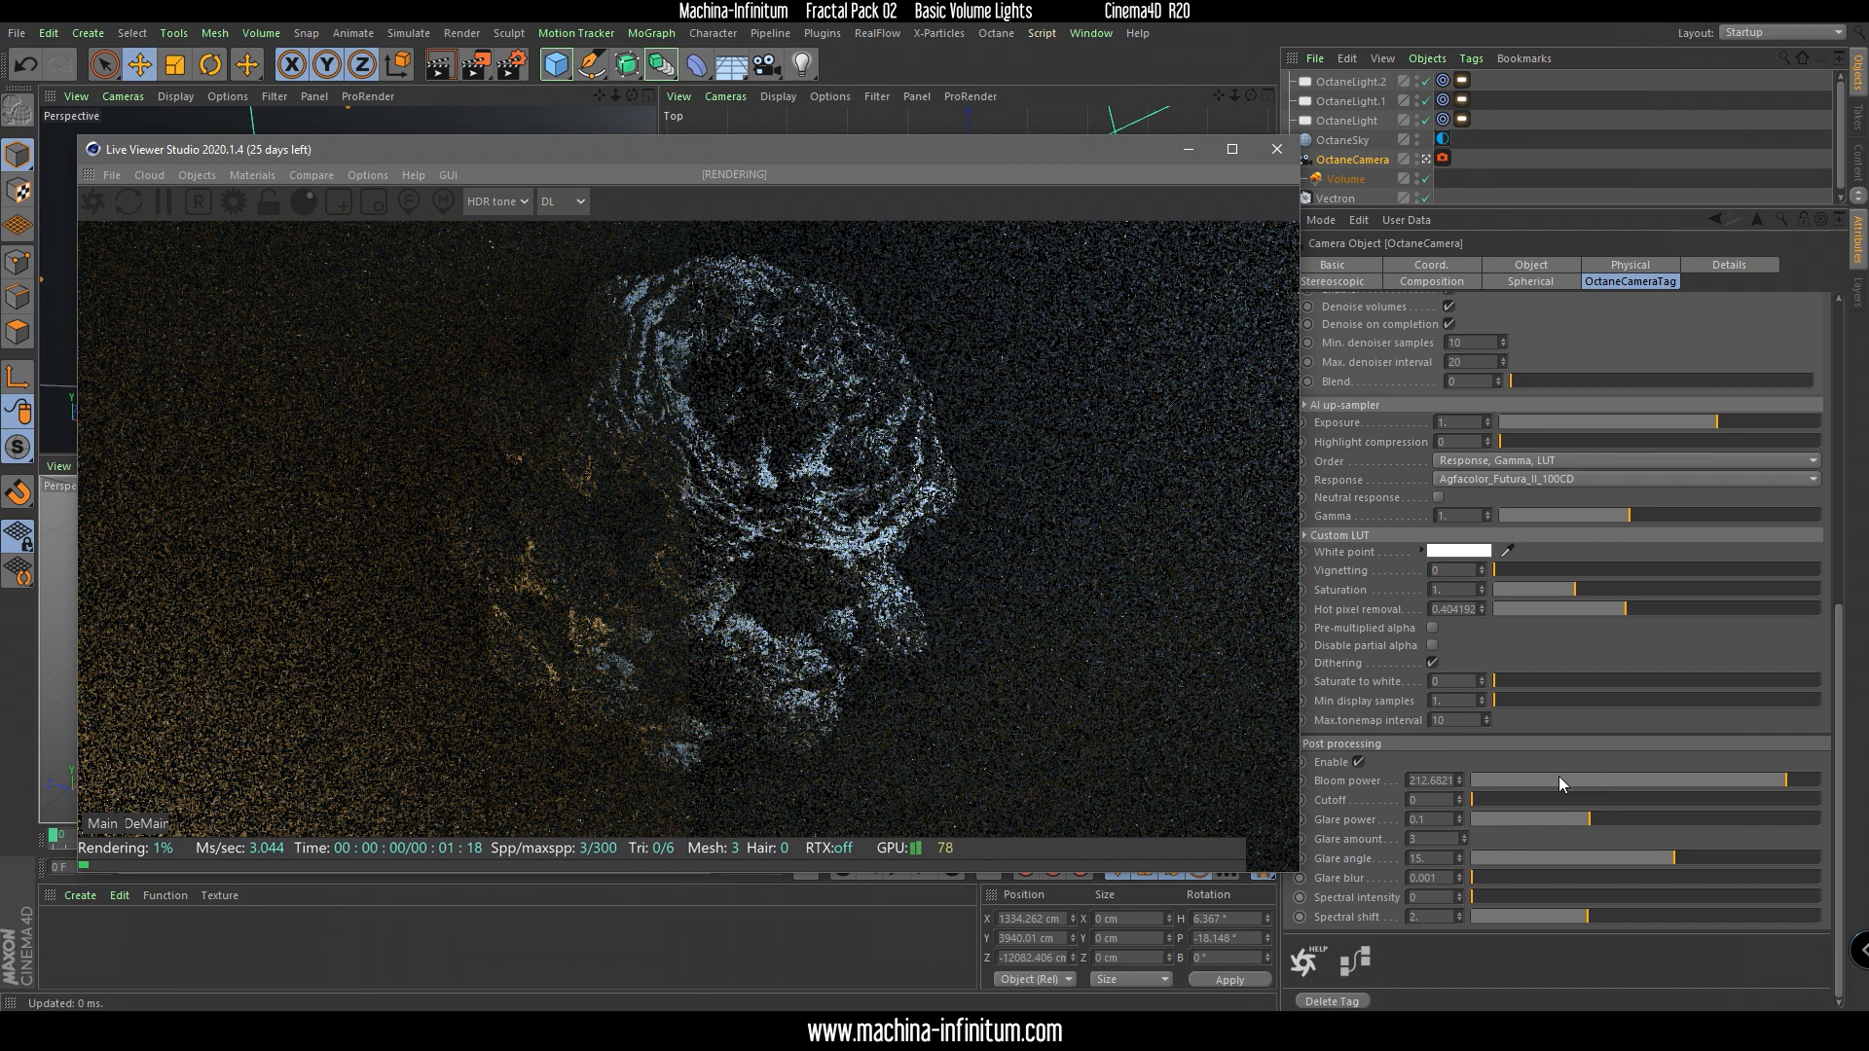
pyautogui.moveTo(1559, 782); pyautogui.dragTo(1820, 786)
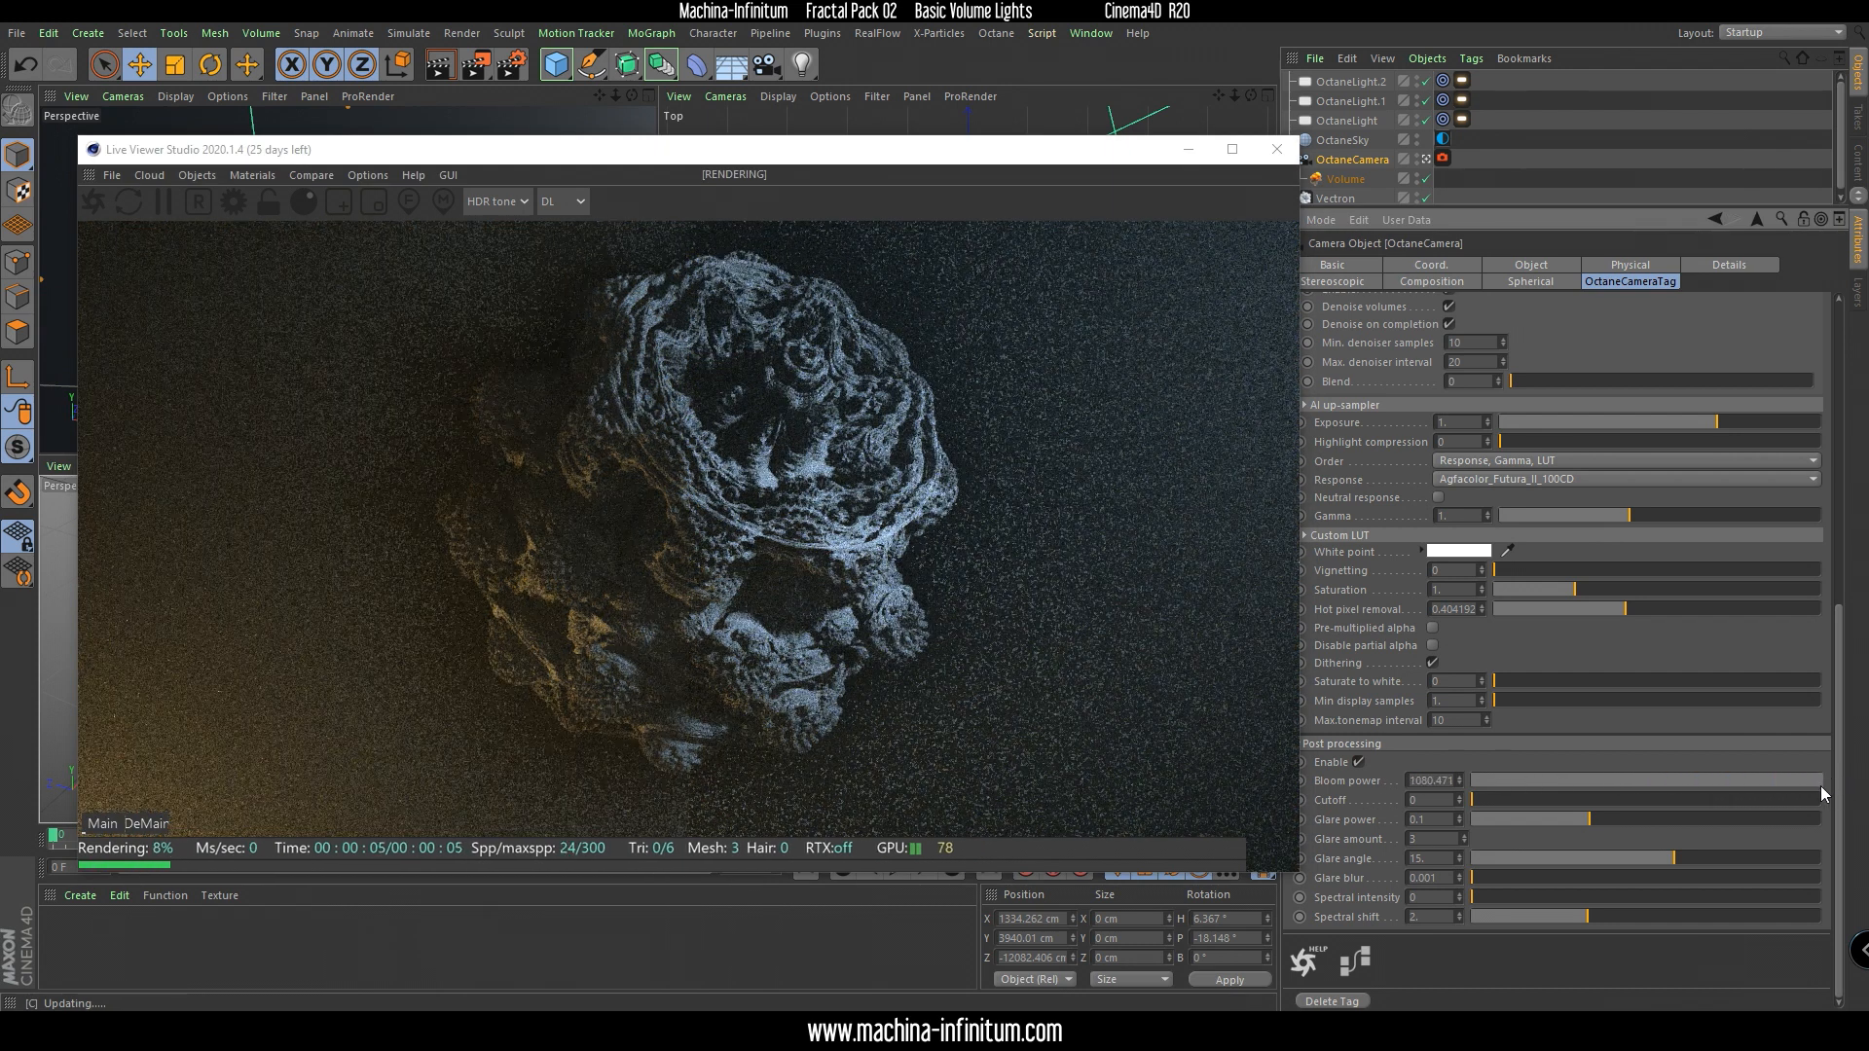
pyautogui.click(102, 823)
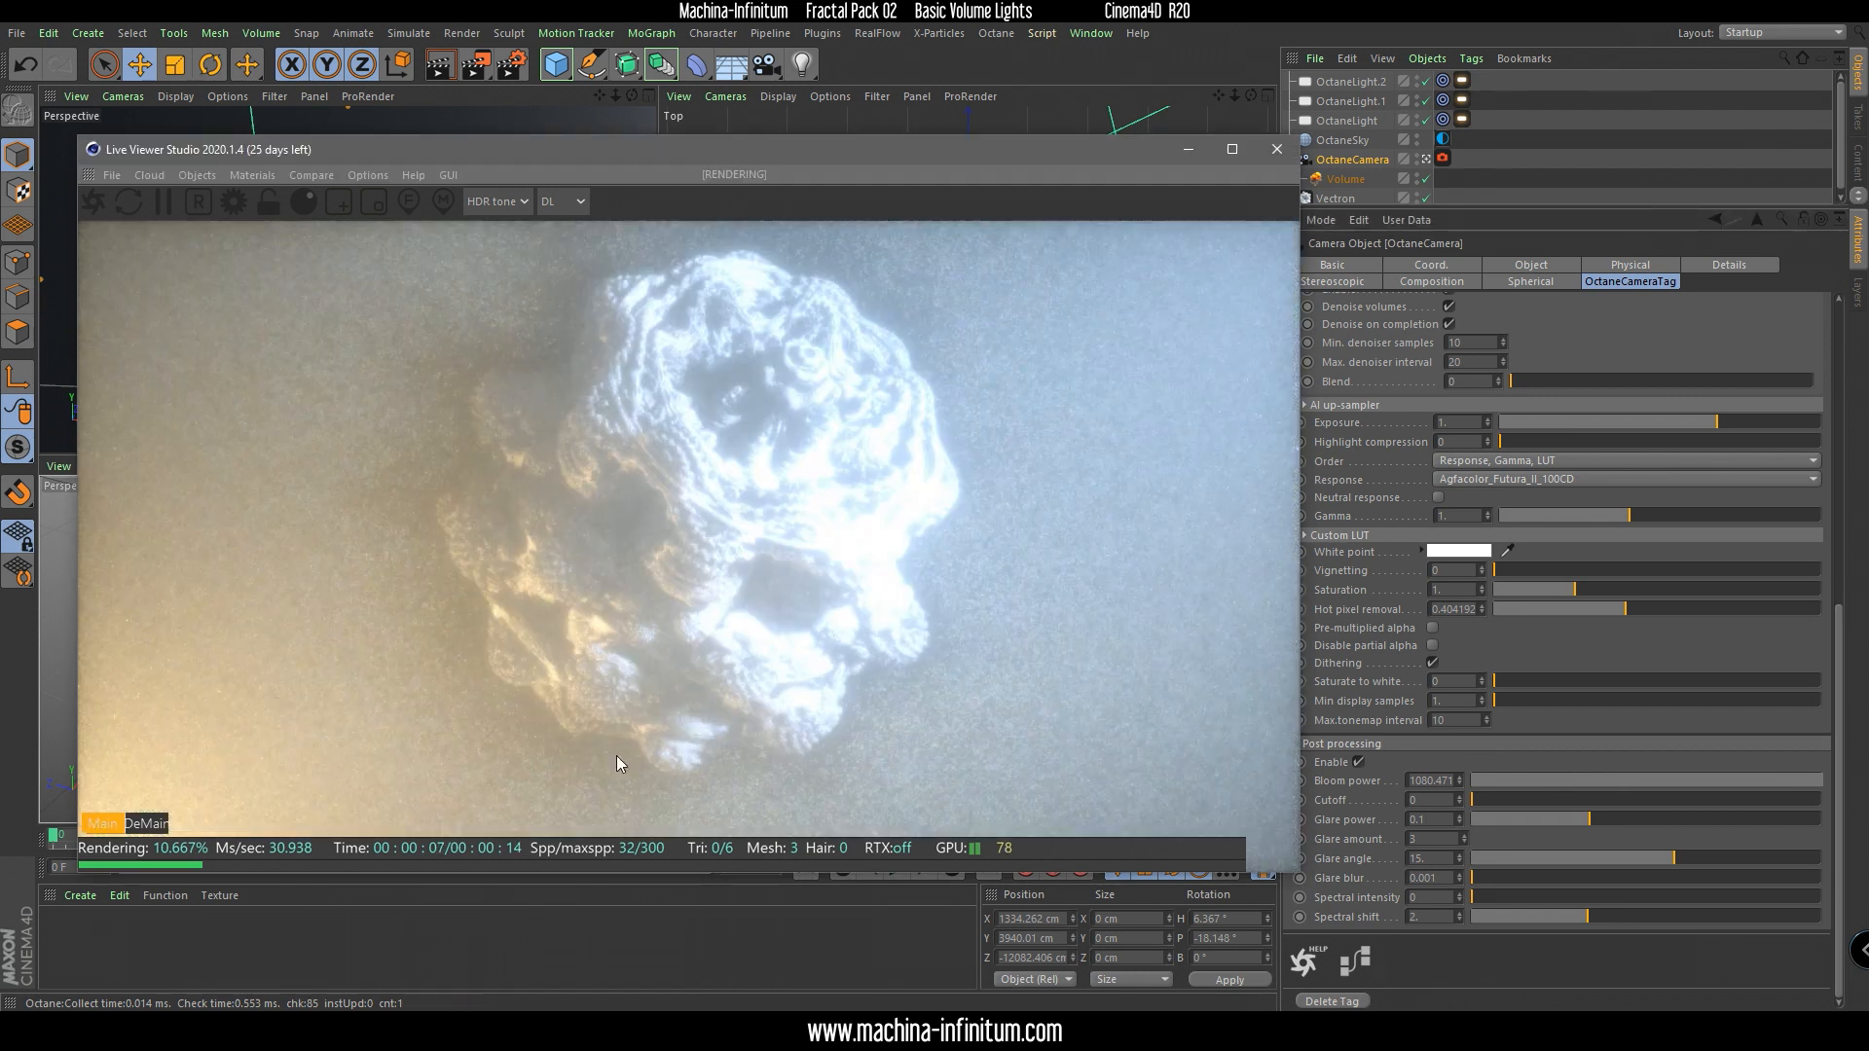
# Set the post-processing cutoff to 0.1 and adjust the bloom power to about 366.
pyautogui.moveTo(1801, 785); pyautogui.dragTo(1779, 781)
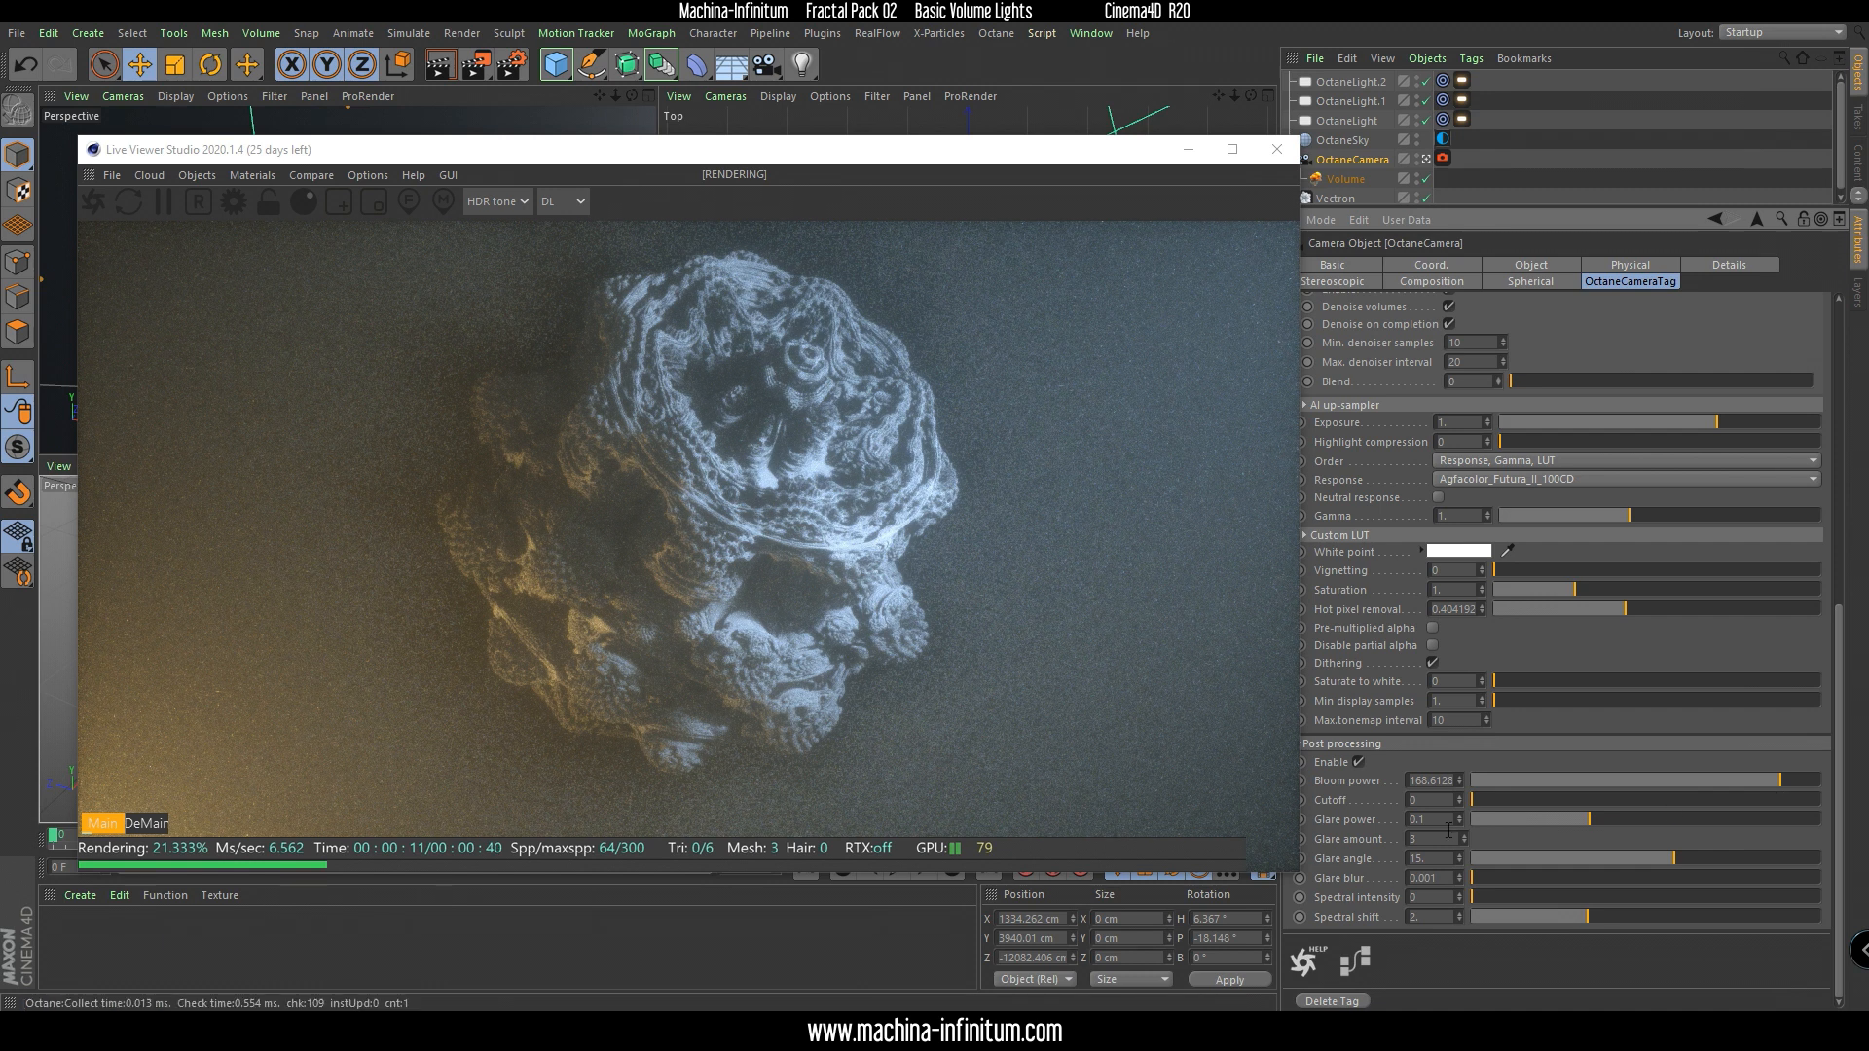
pyautogui.write('0.1')
pyautogui.press('Return')
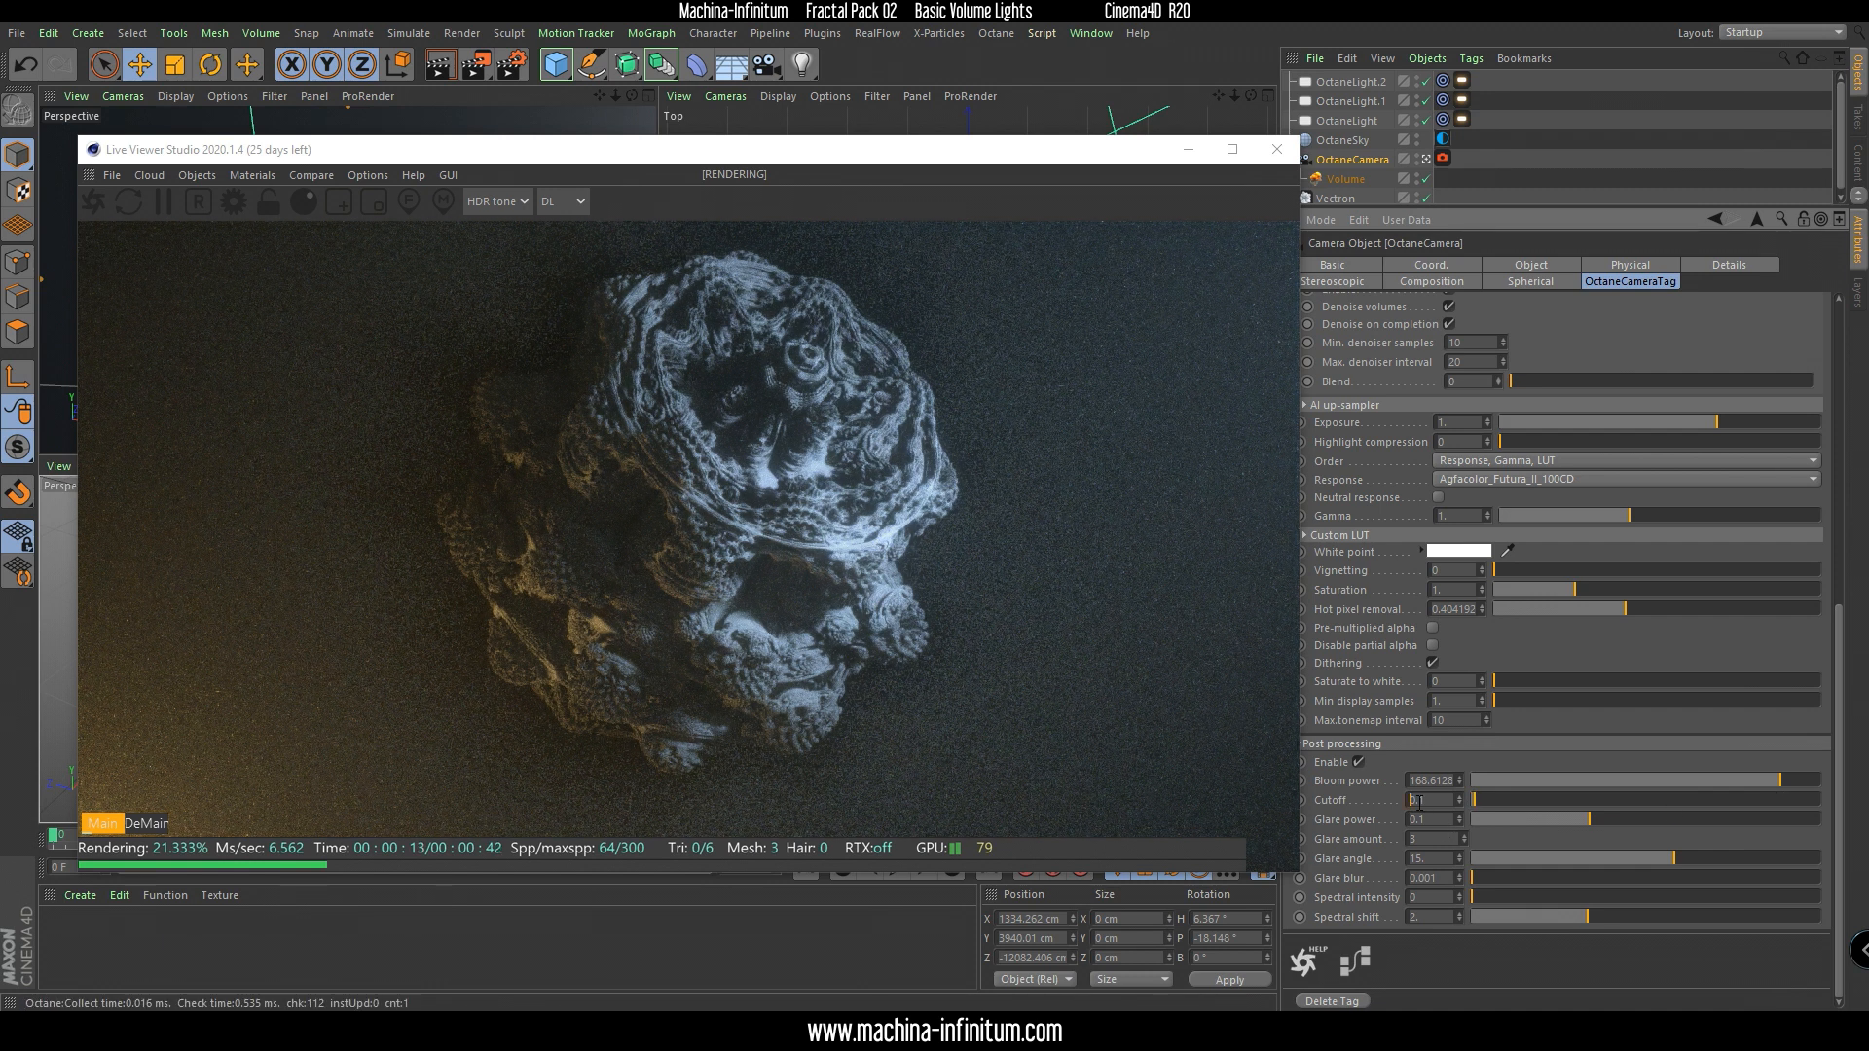
pyautogui.moveTo(1788, 779); pyautogui.dragTo(1794, 783)
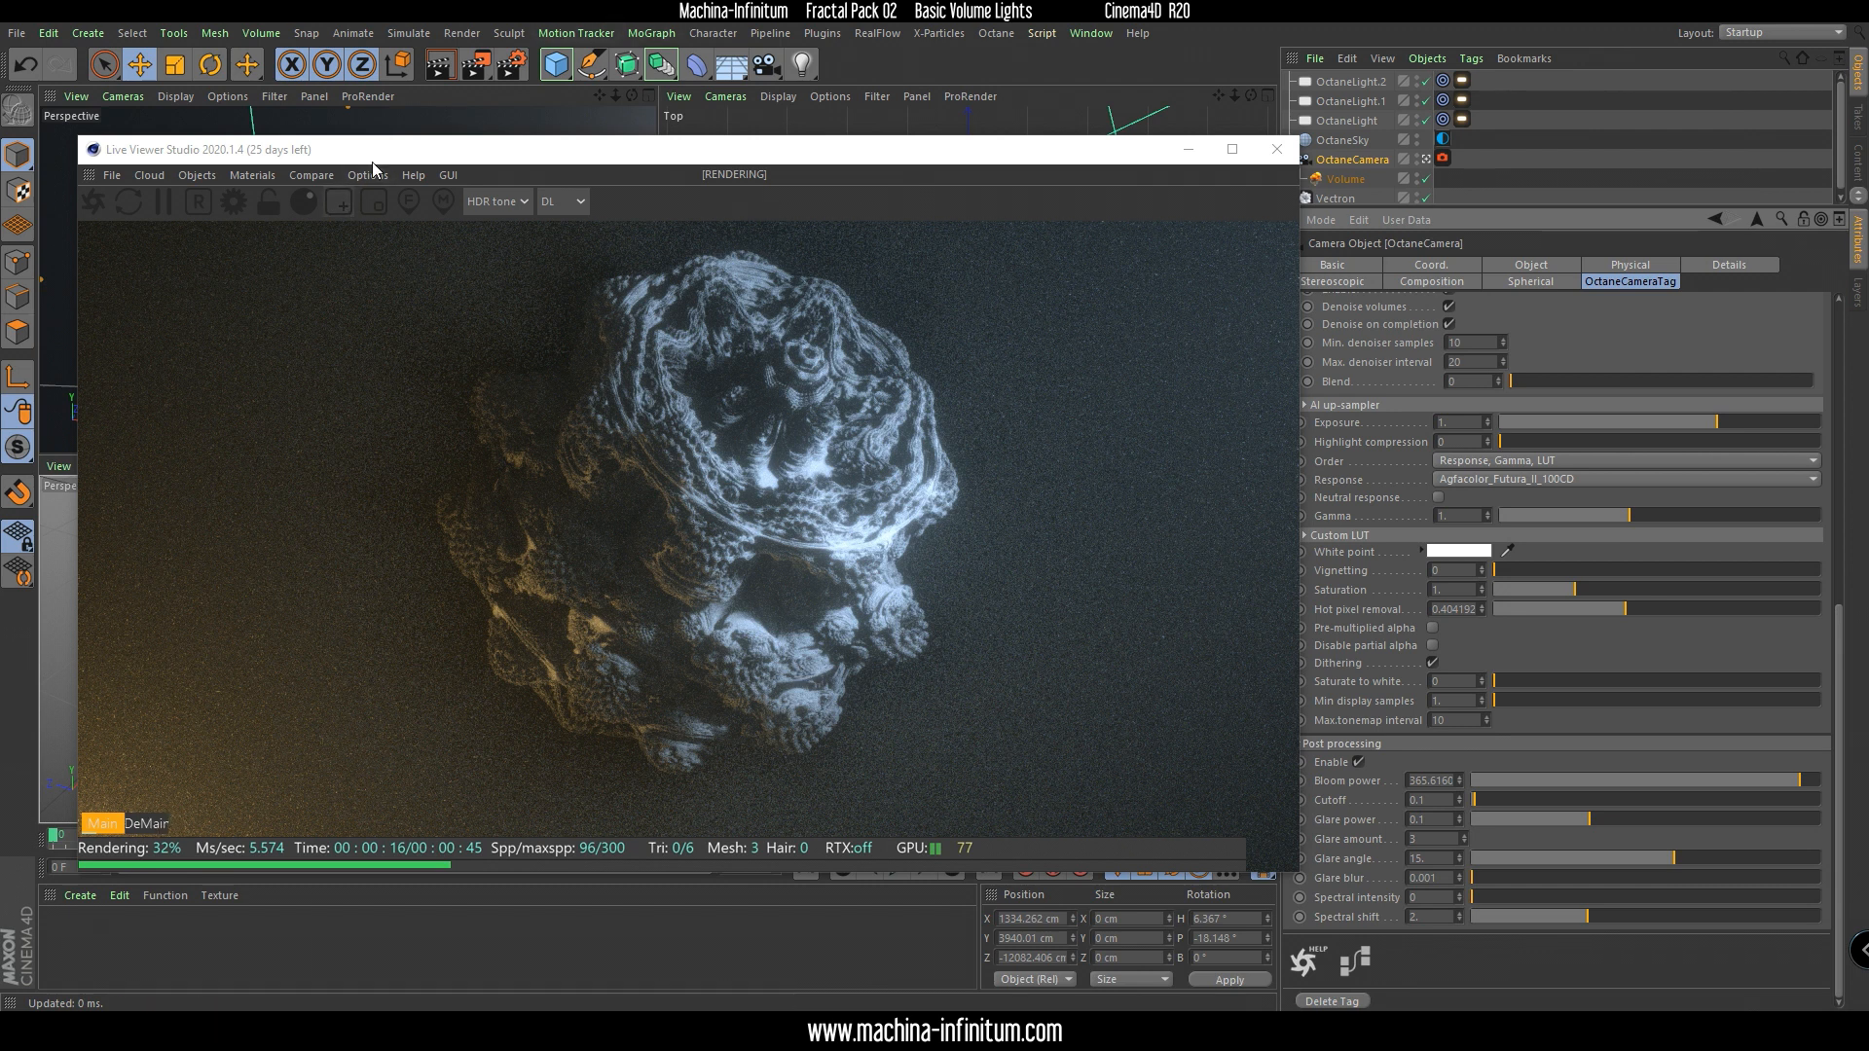
# Switch the live render kernel to path tracing (PT) and set its GI clamp to 1.
pyautogui.click(563, 203)
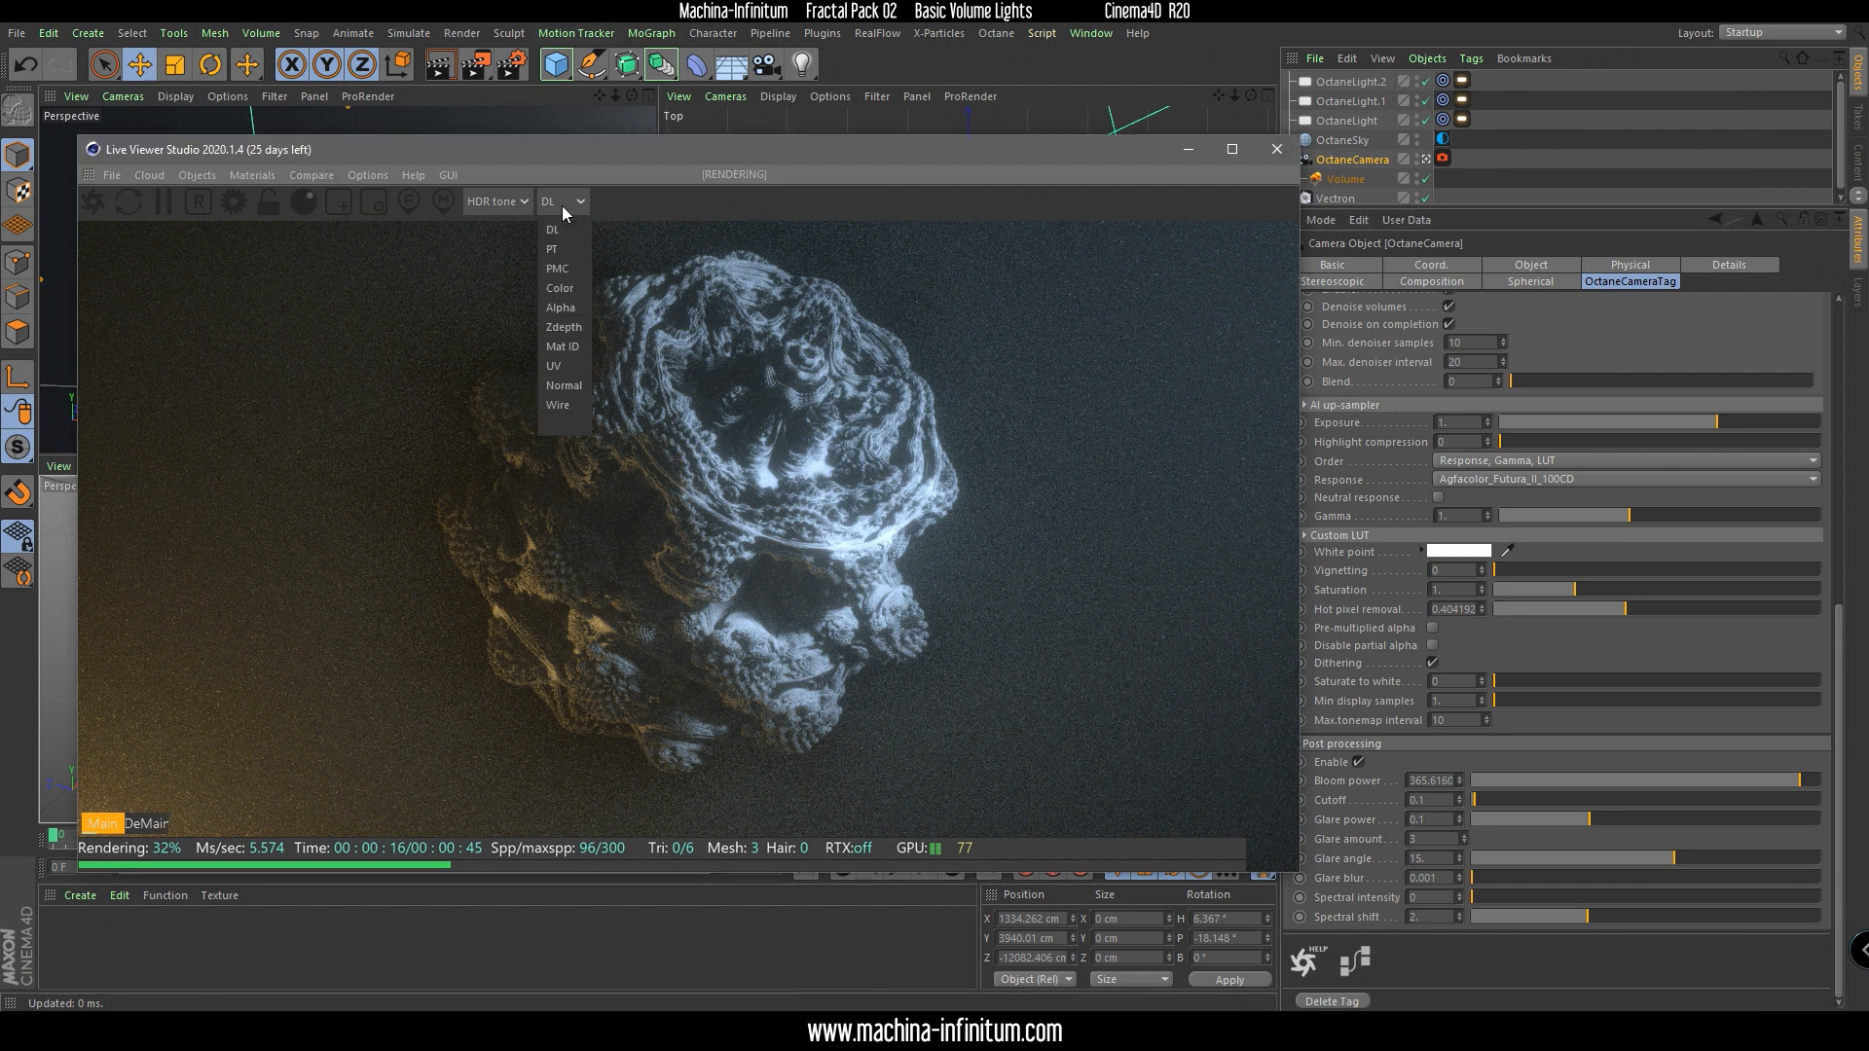
pyautogui.click(557, 250)
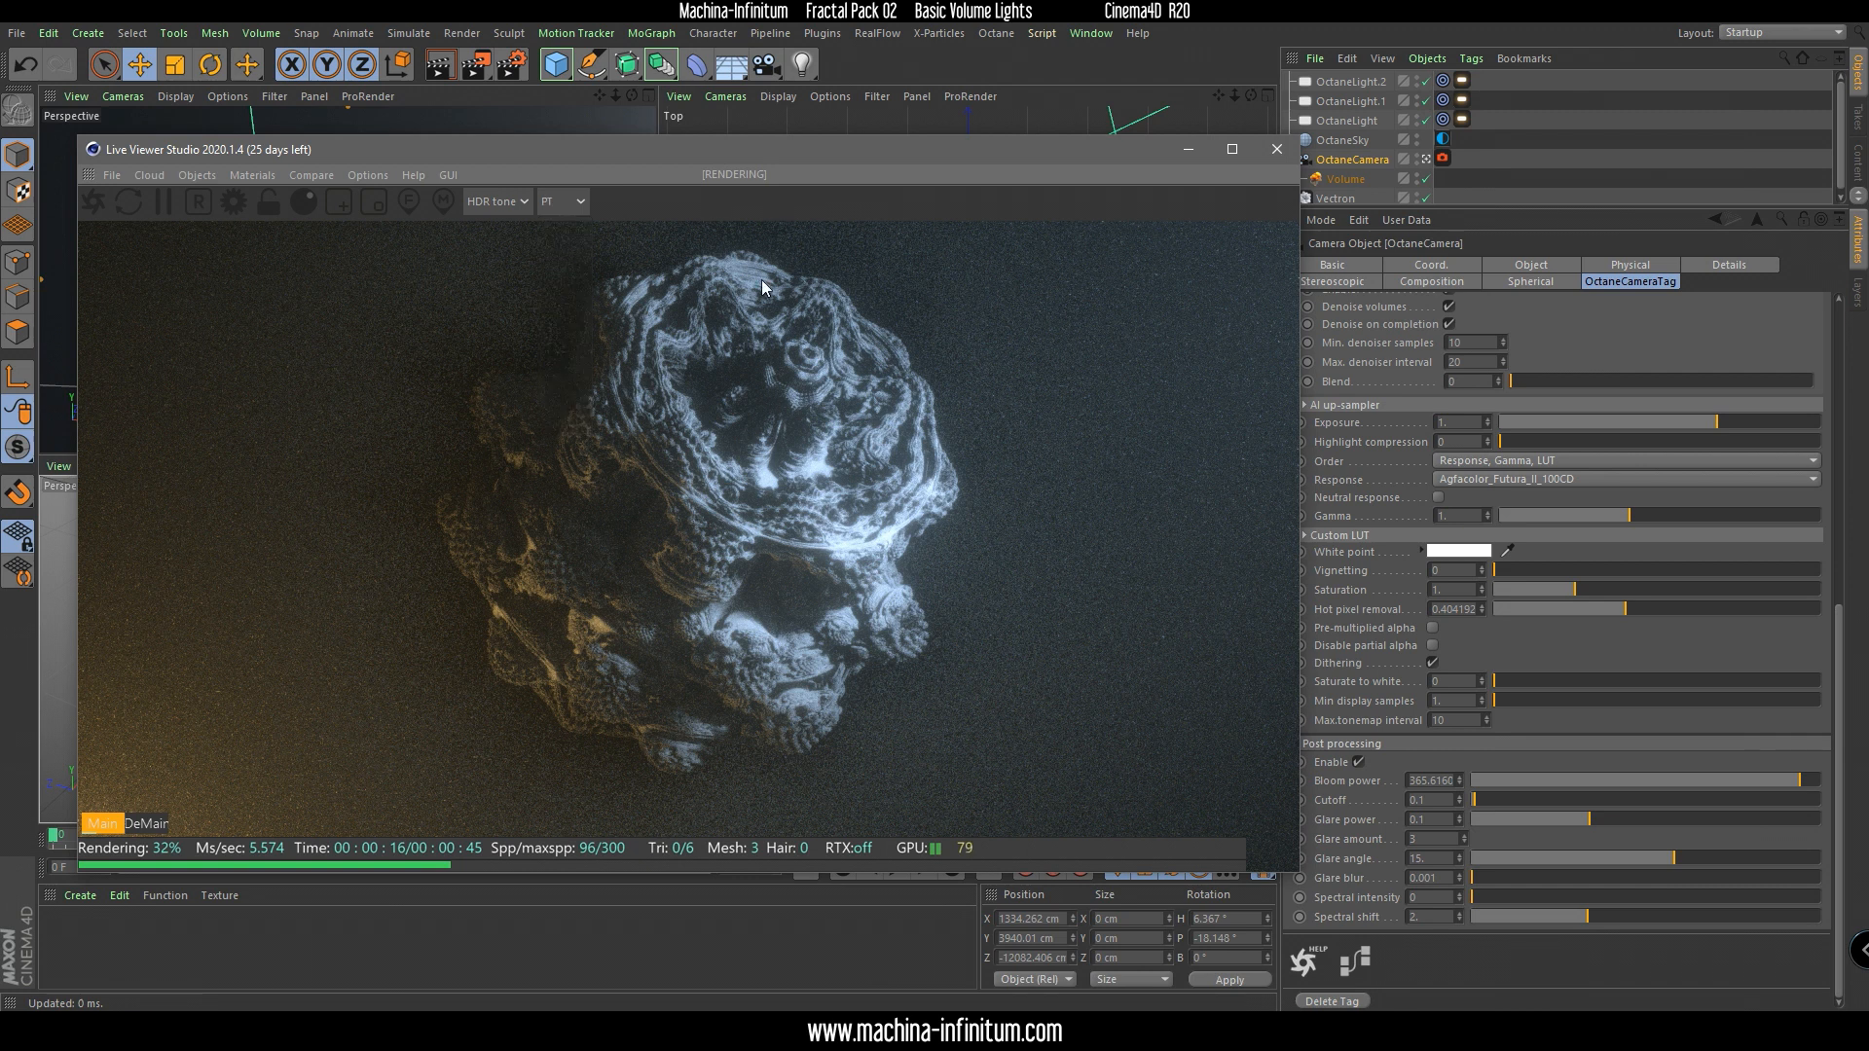
pyautogui.click(236, 204)
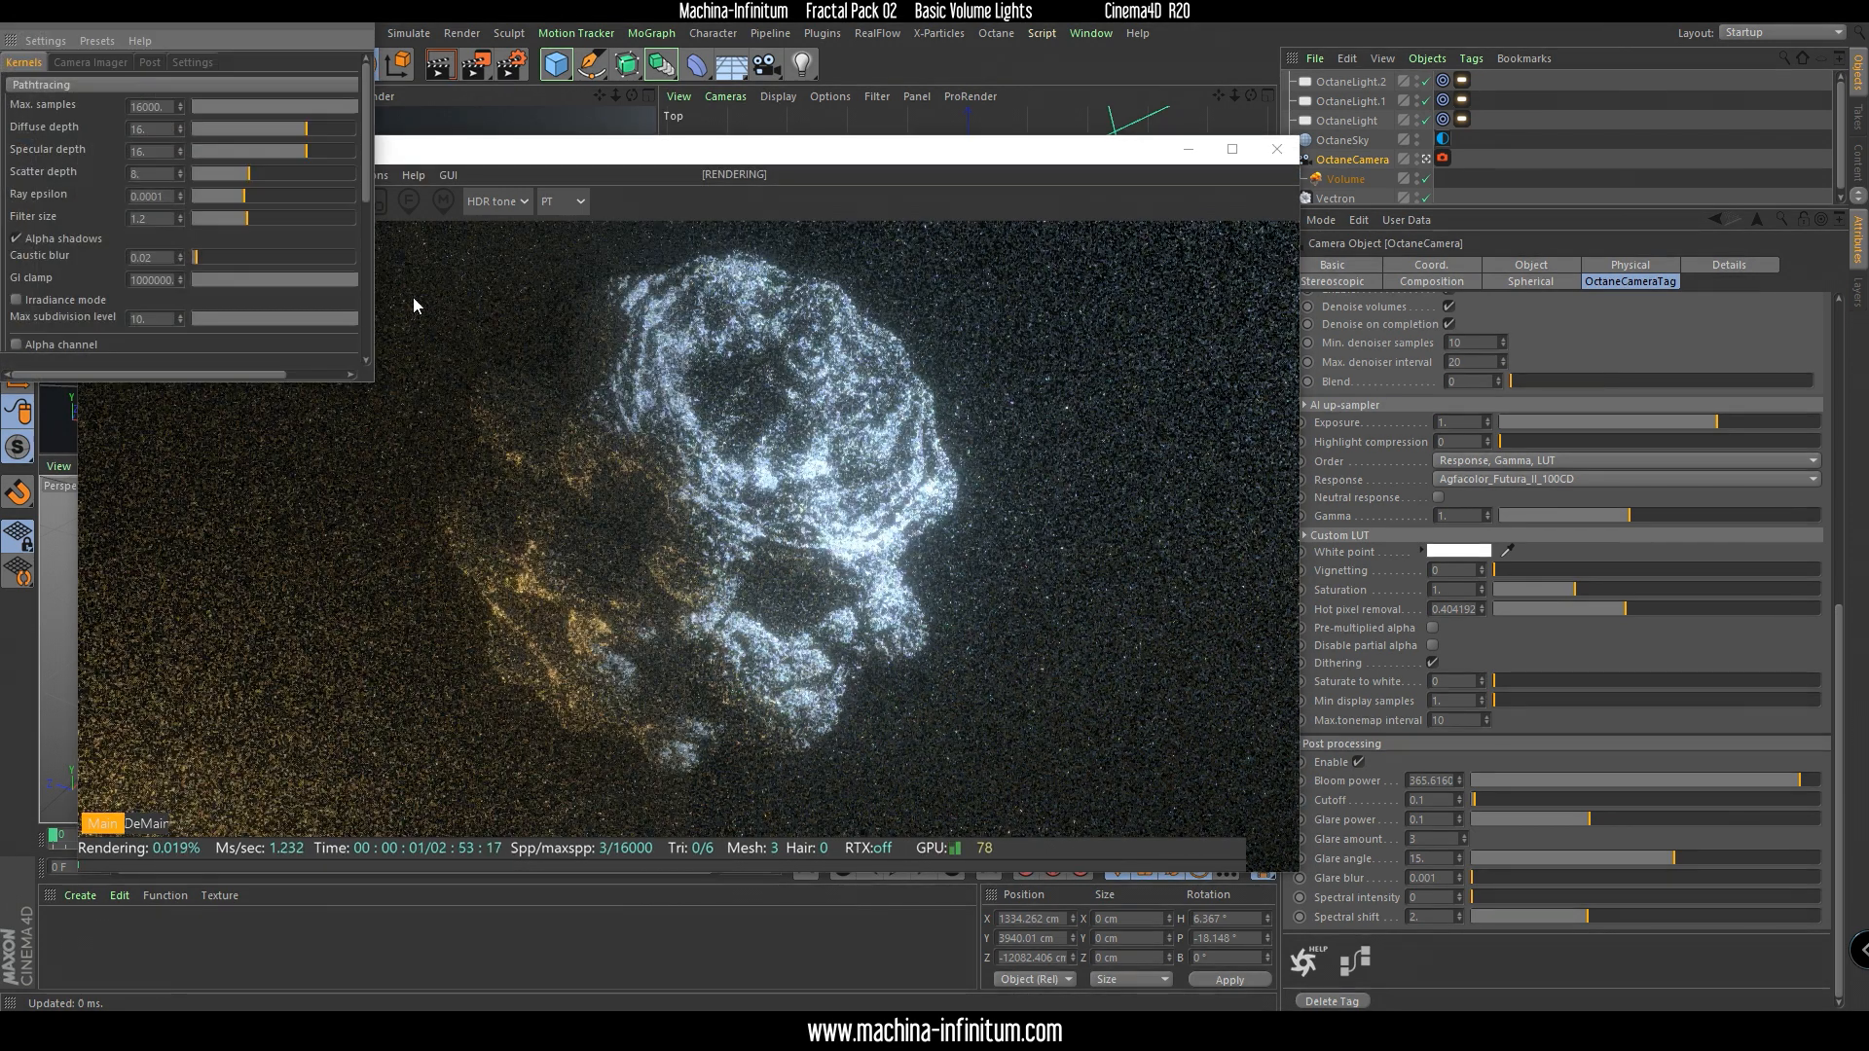
pyautogui.write('1')
pyautogui.press('Return')
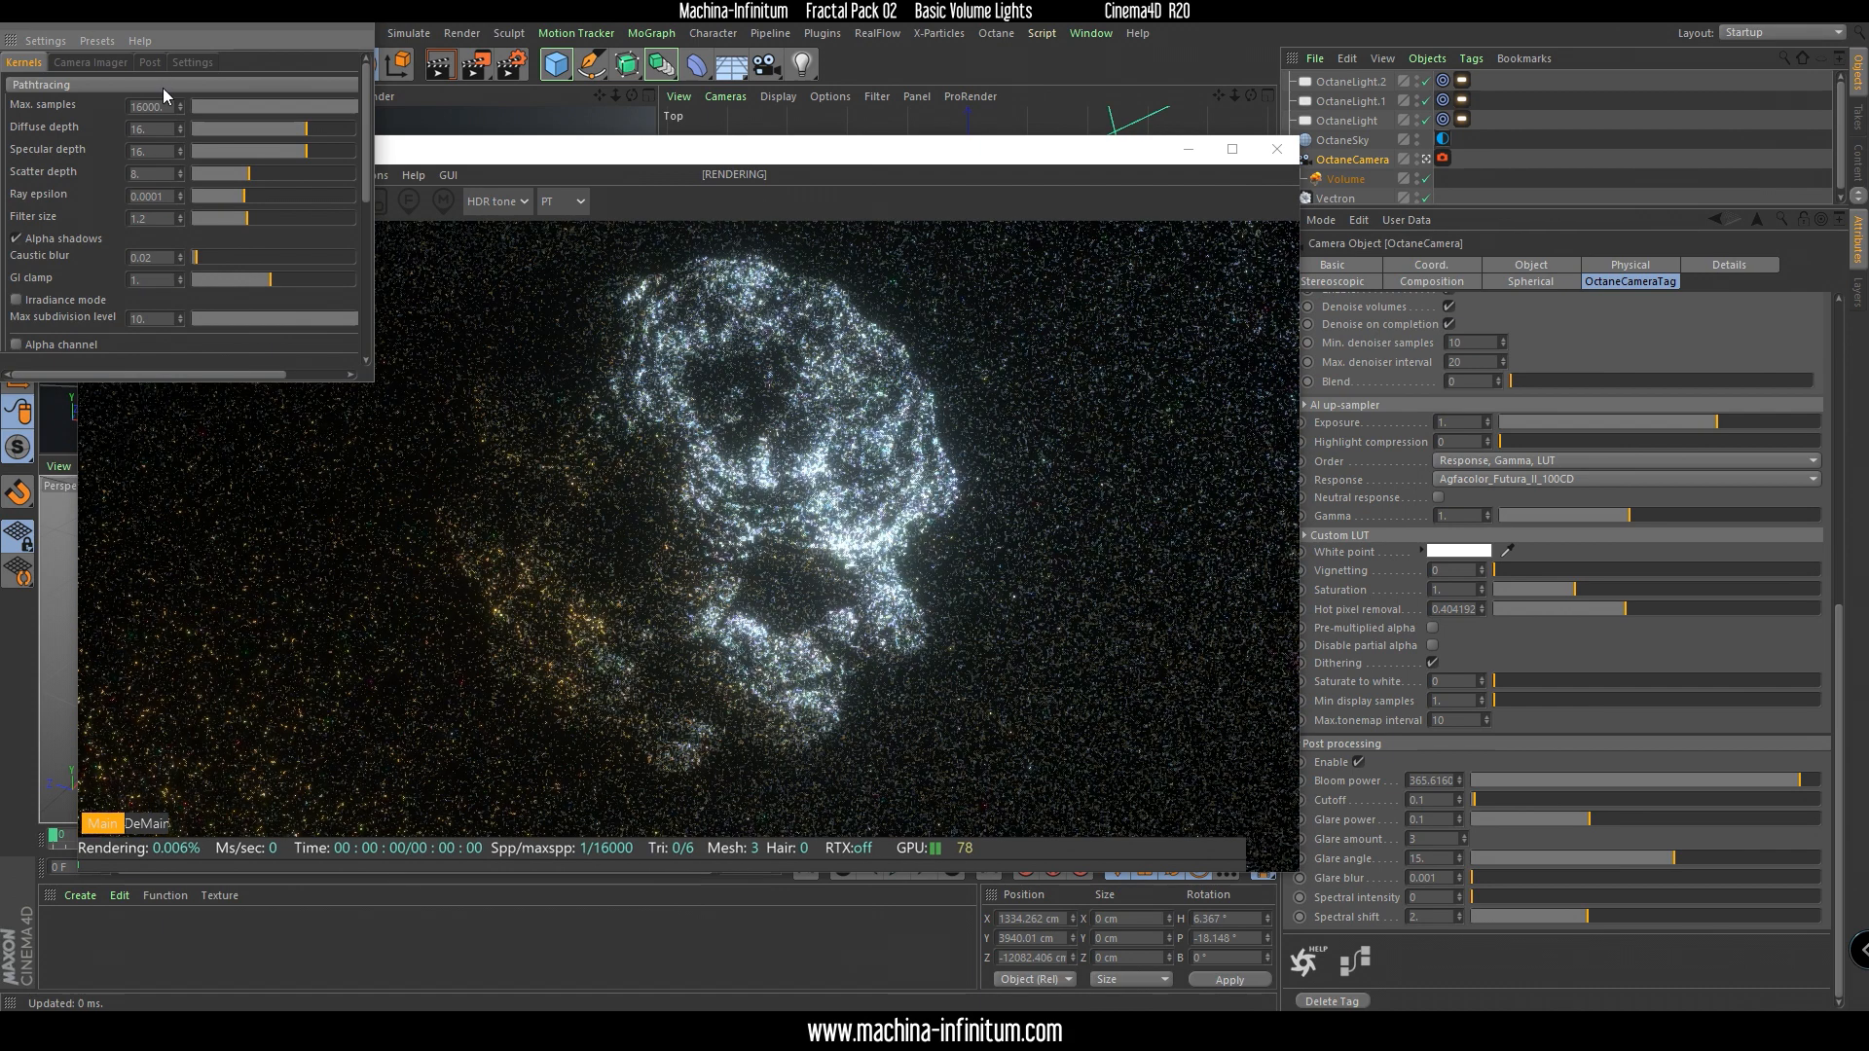
# Set the path tracing kernel's maximum samples to 300 and close the render settings.
pyautogui.click(148, 106)
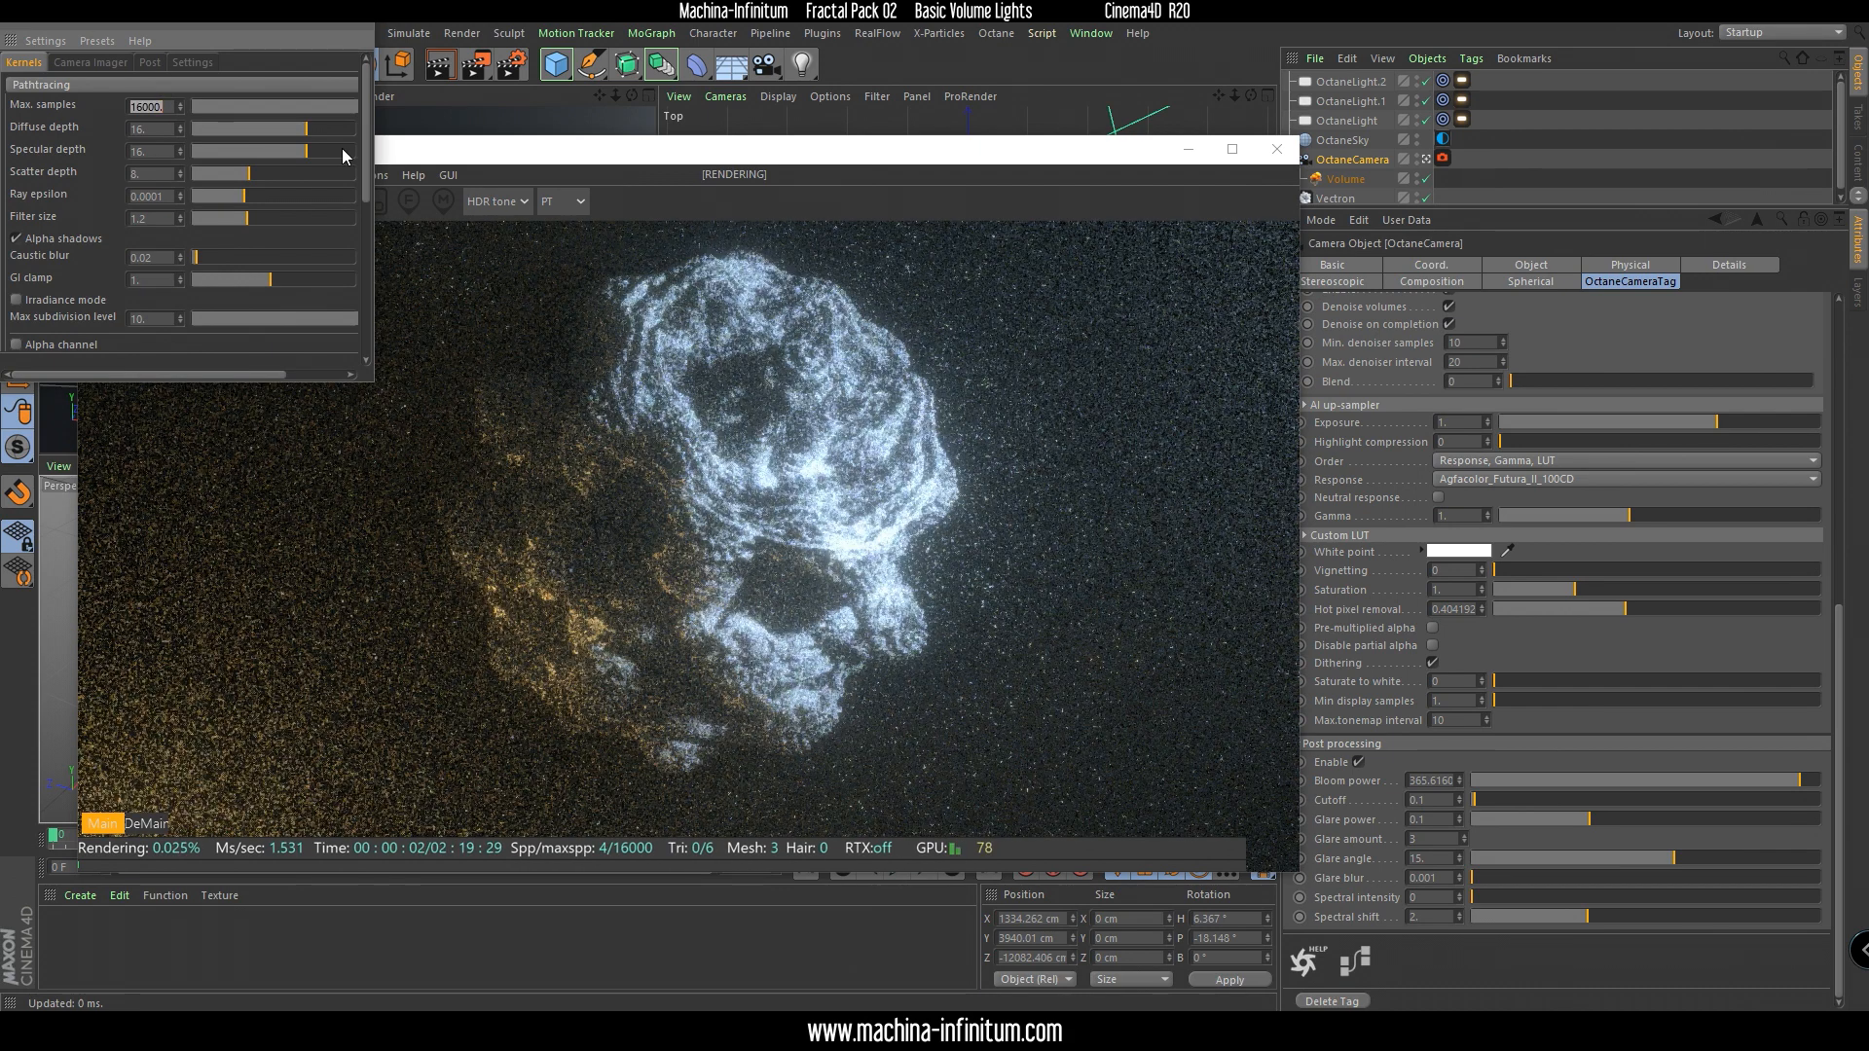
pyautogui.write('300')
pyautogui.press('Return')
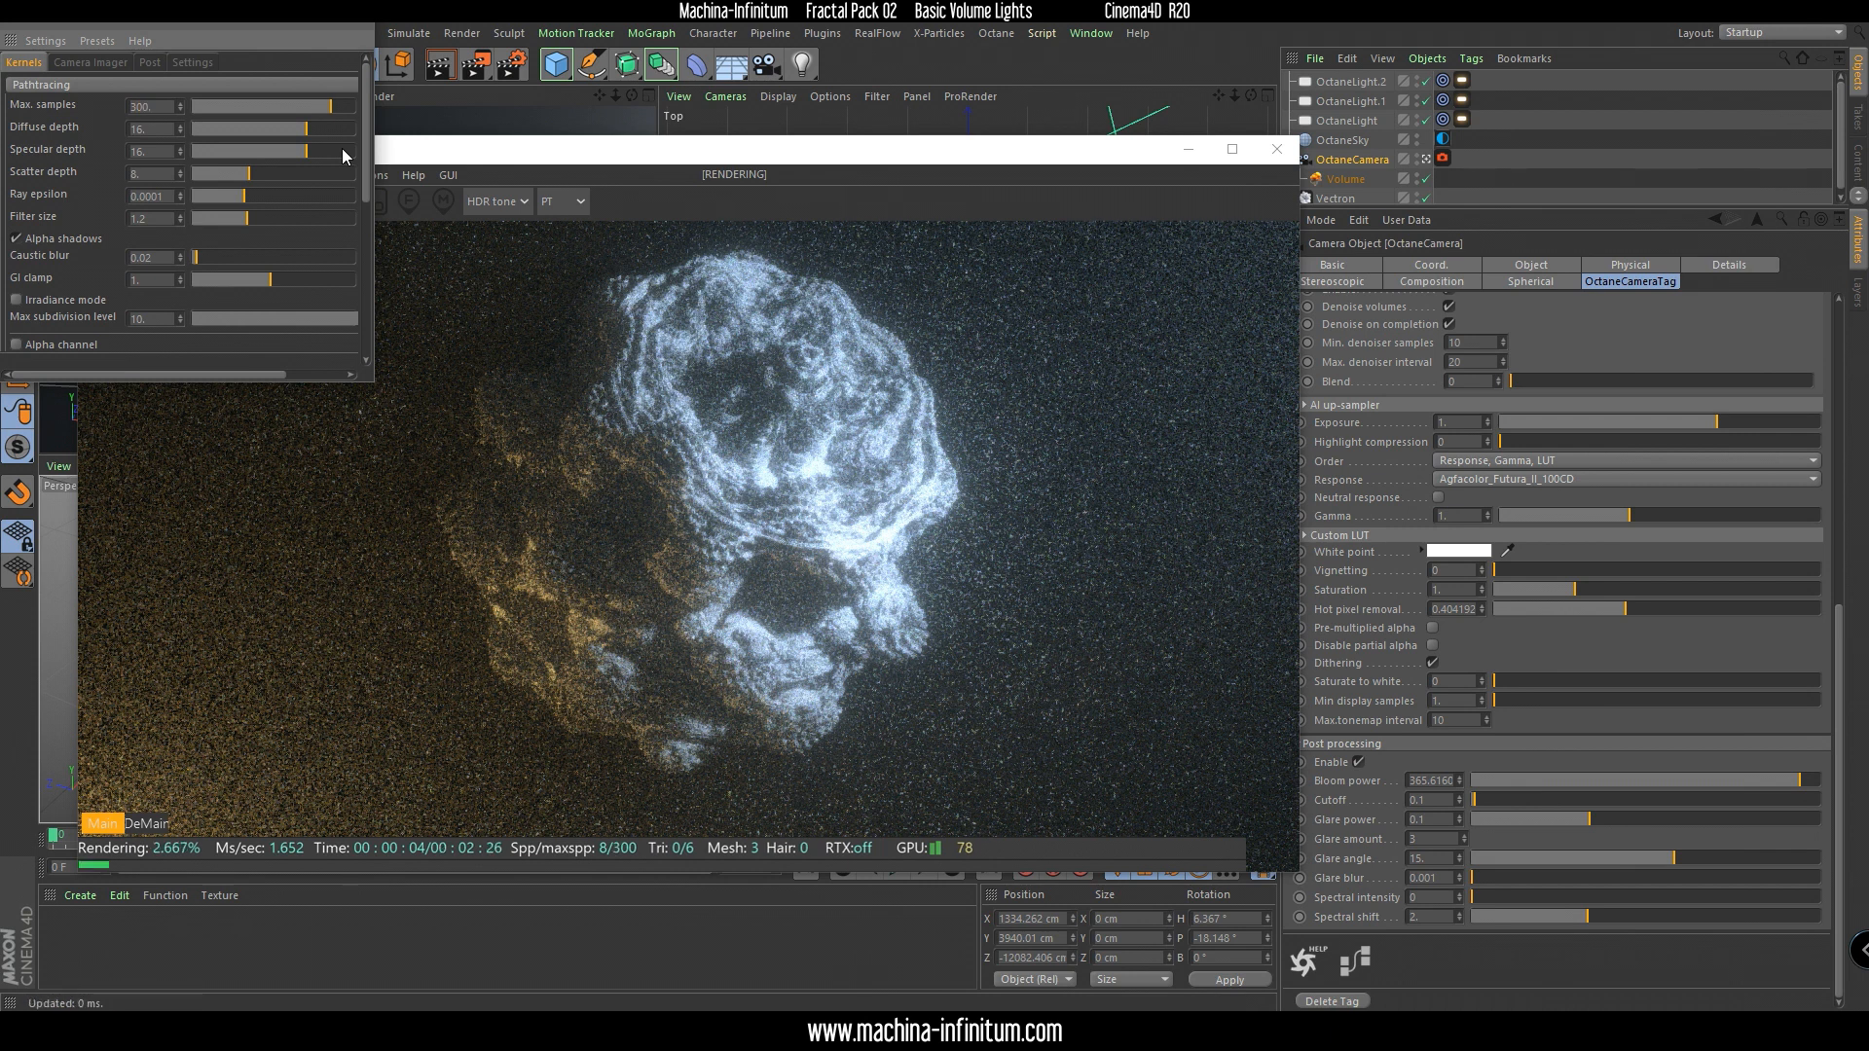
pyautogui.click(363, 29)
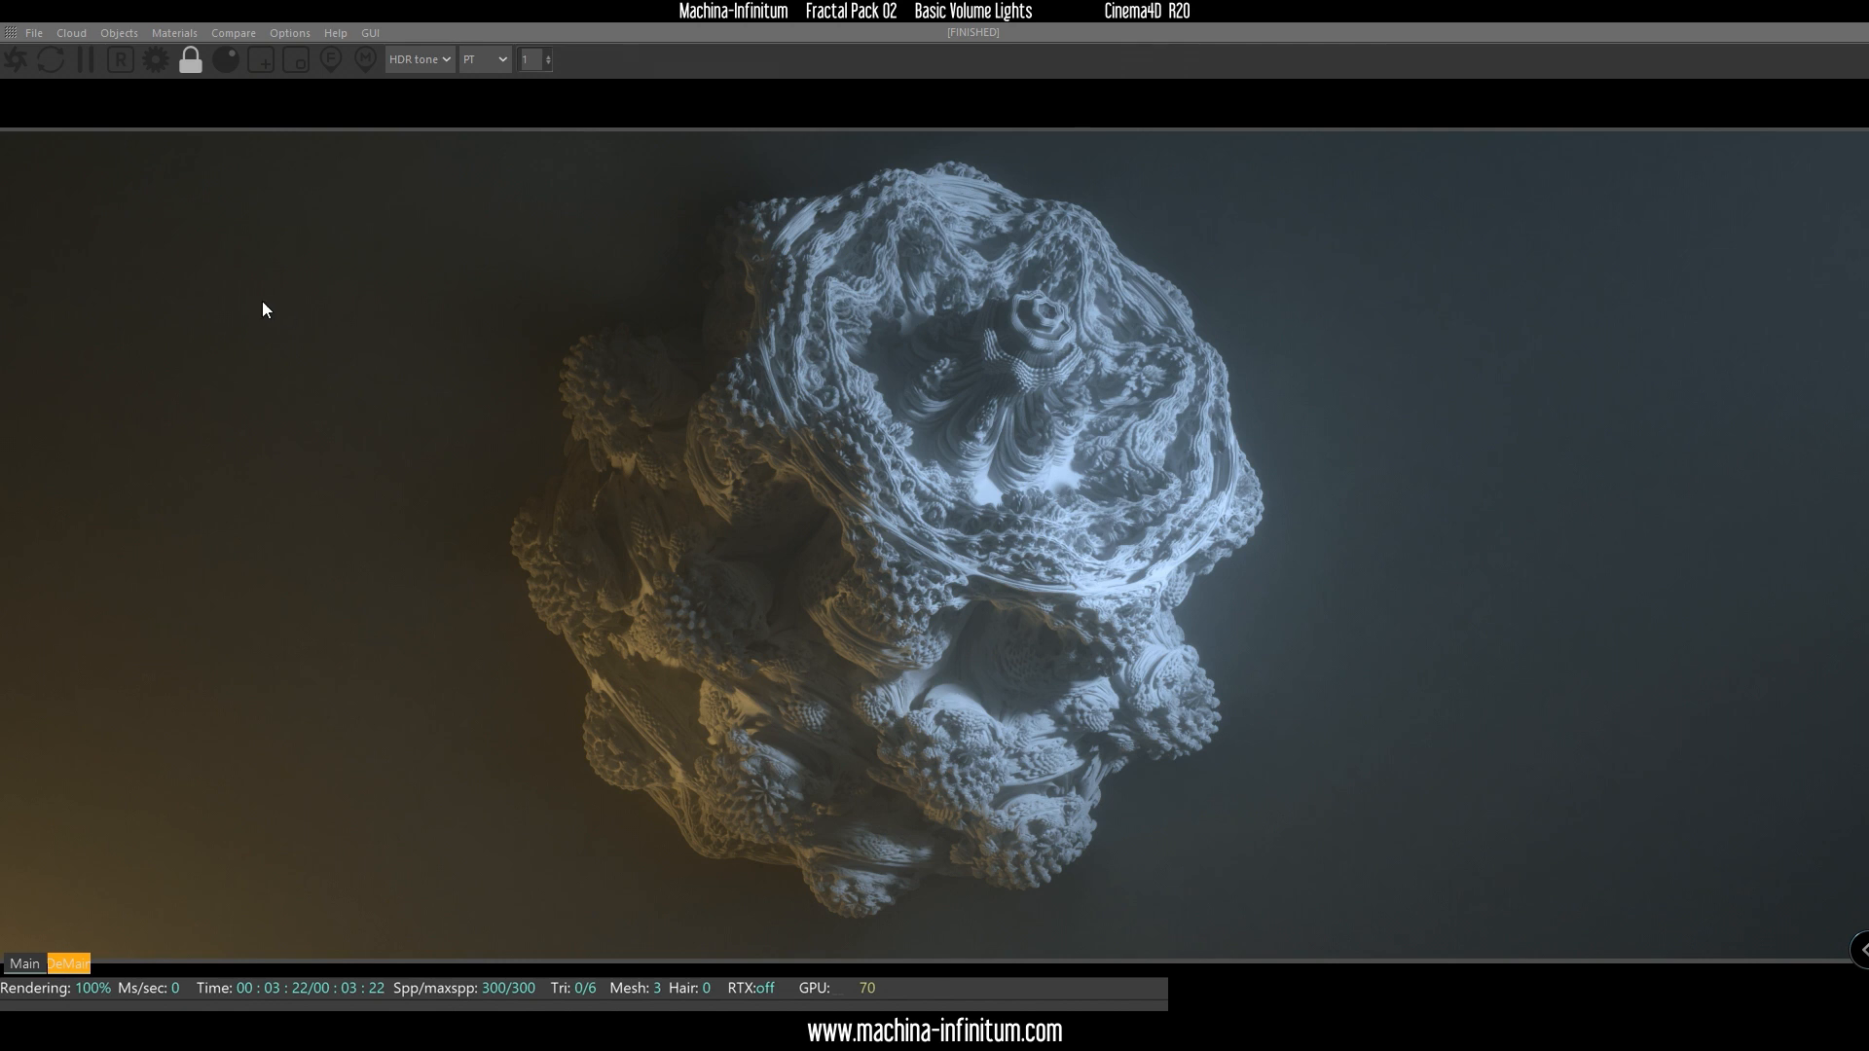
# Compare the finished render's Main and denoised passes, then show the denoised image in the Picture Viewer.
pyautogui.click(22, 964)
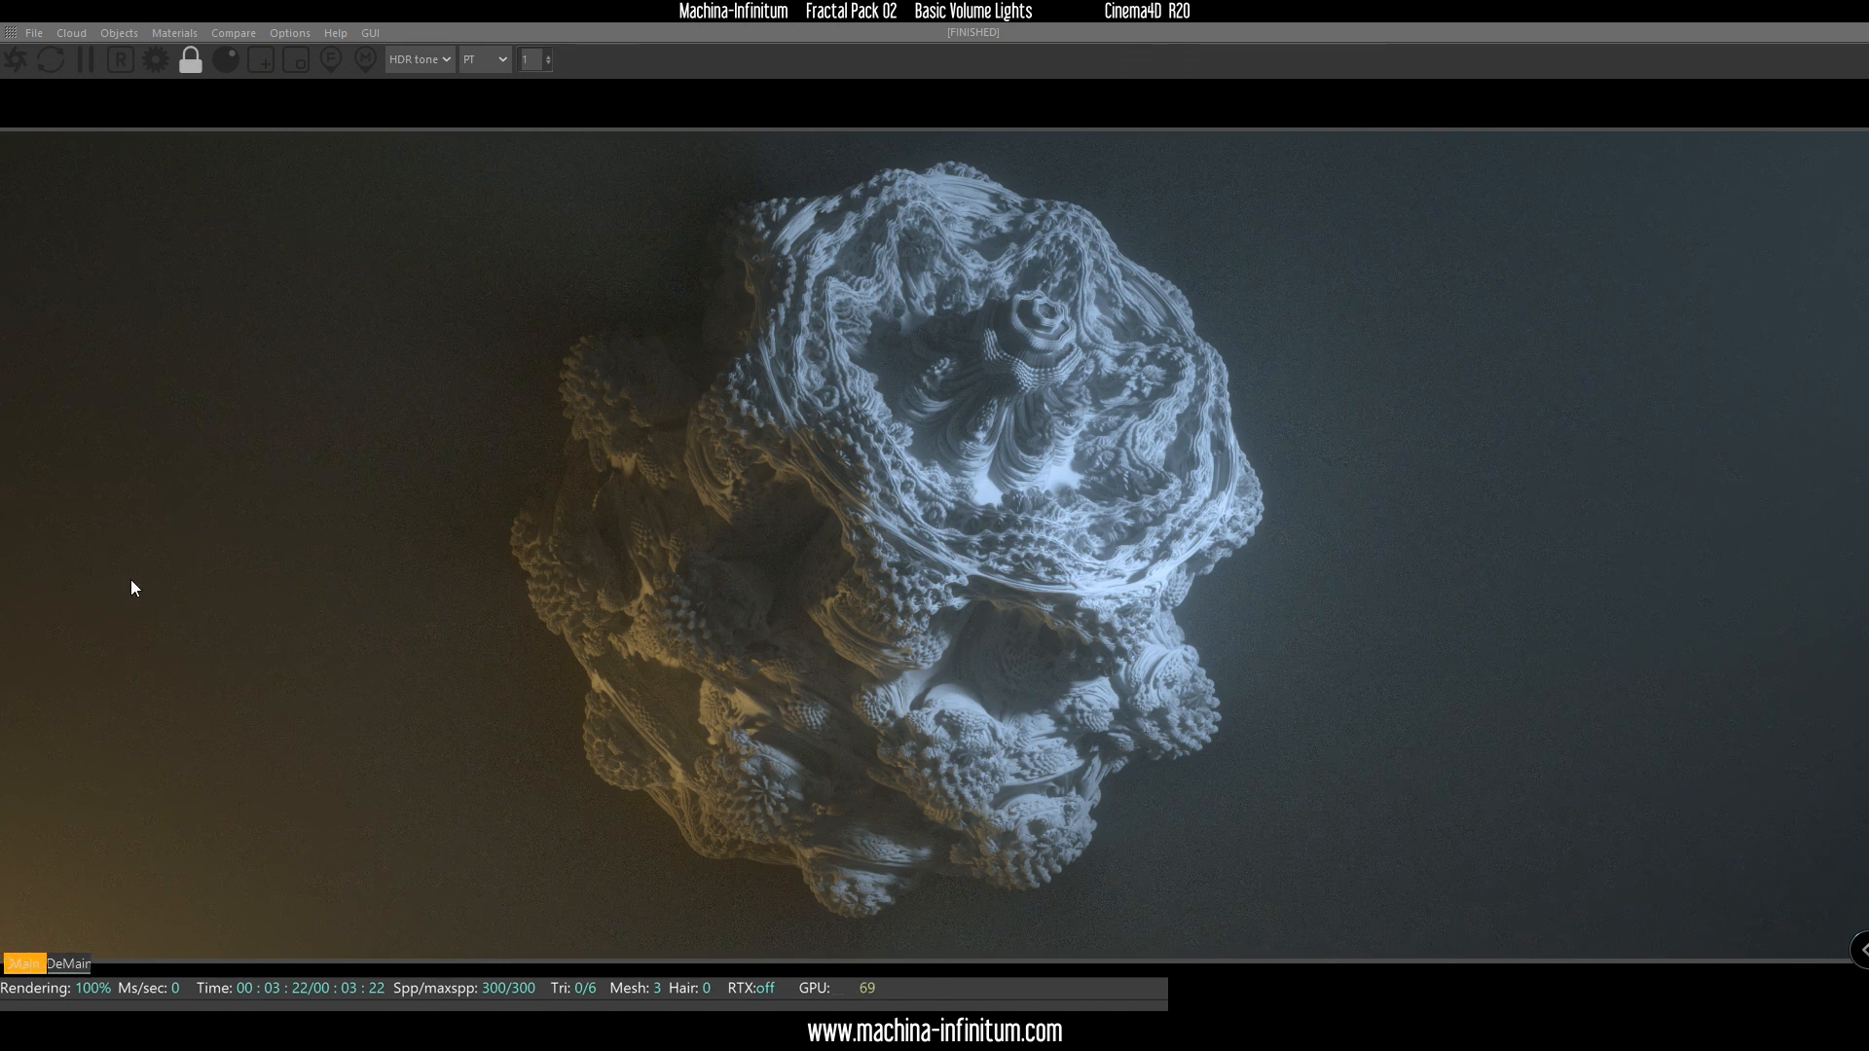
pyautogui.click(72, 961)
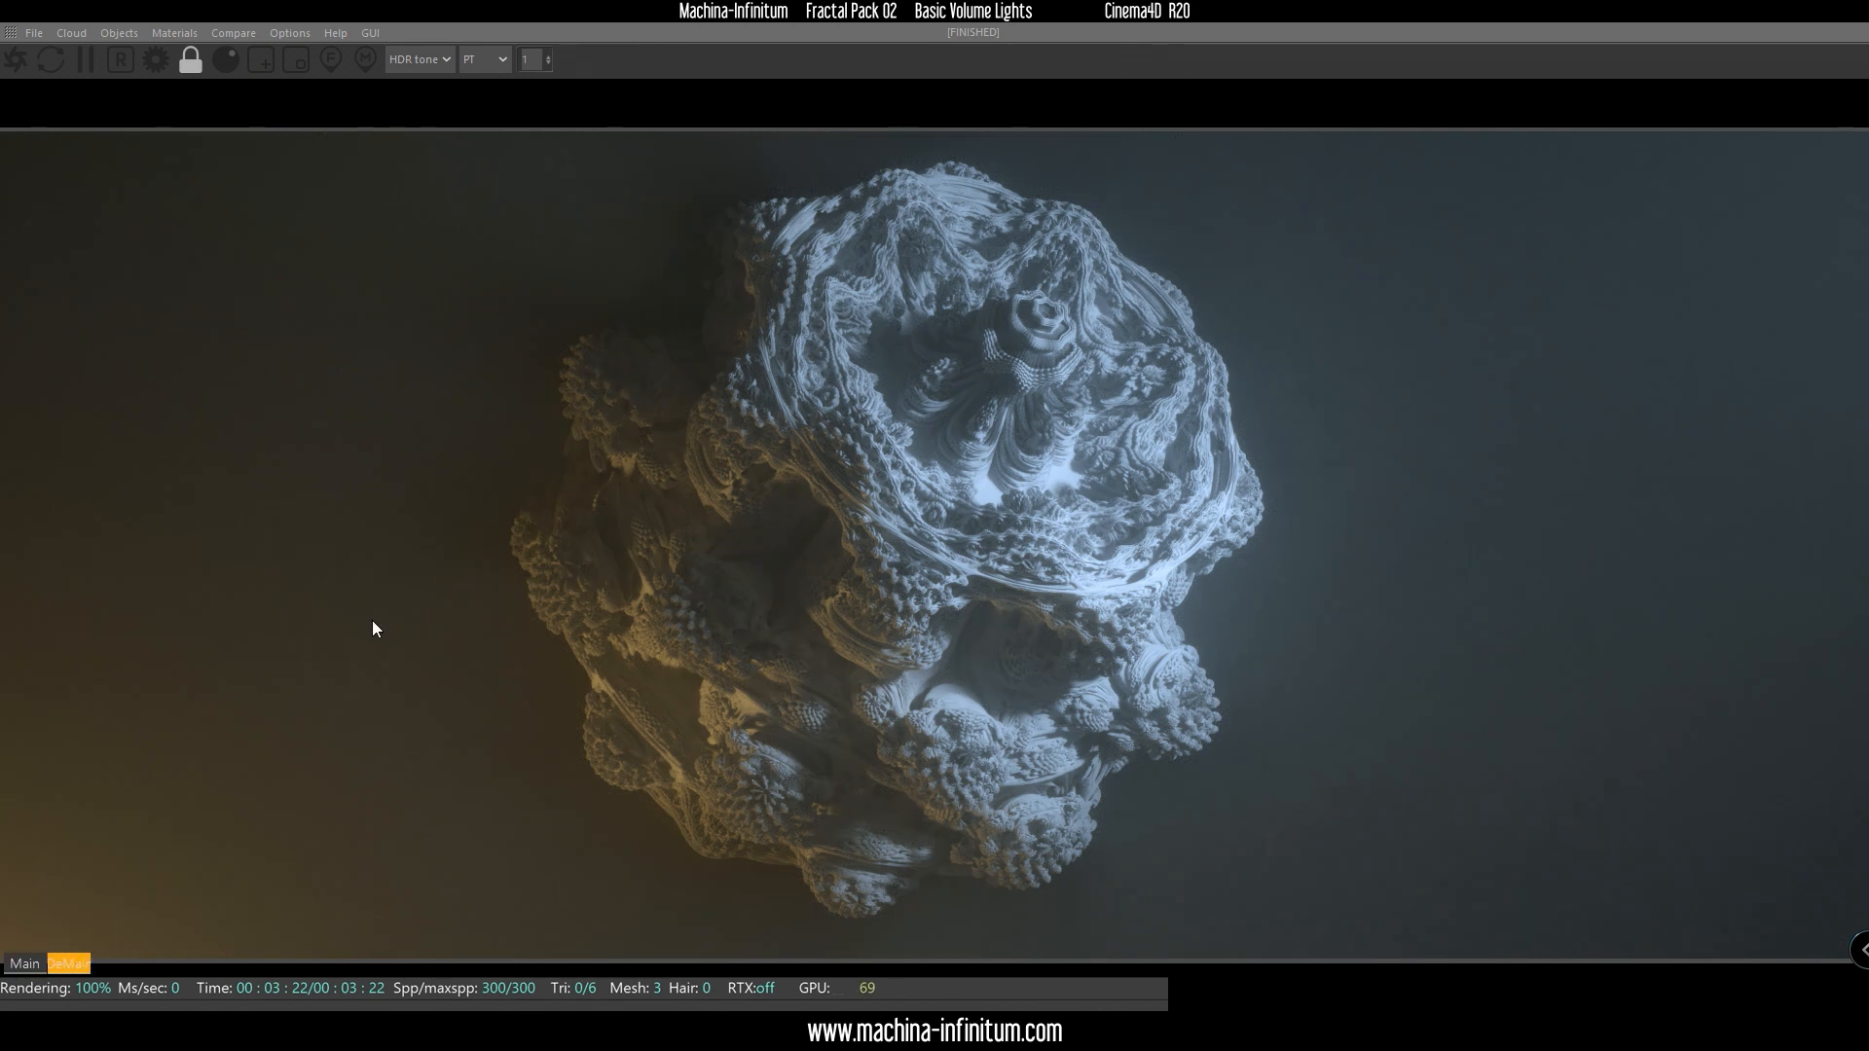
pyautogui.rightClick(516, 389)
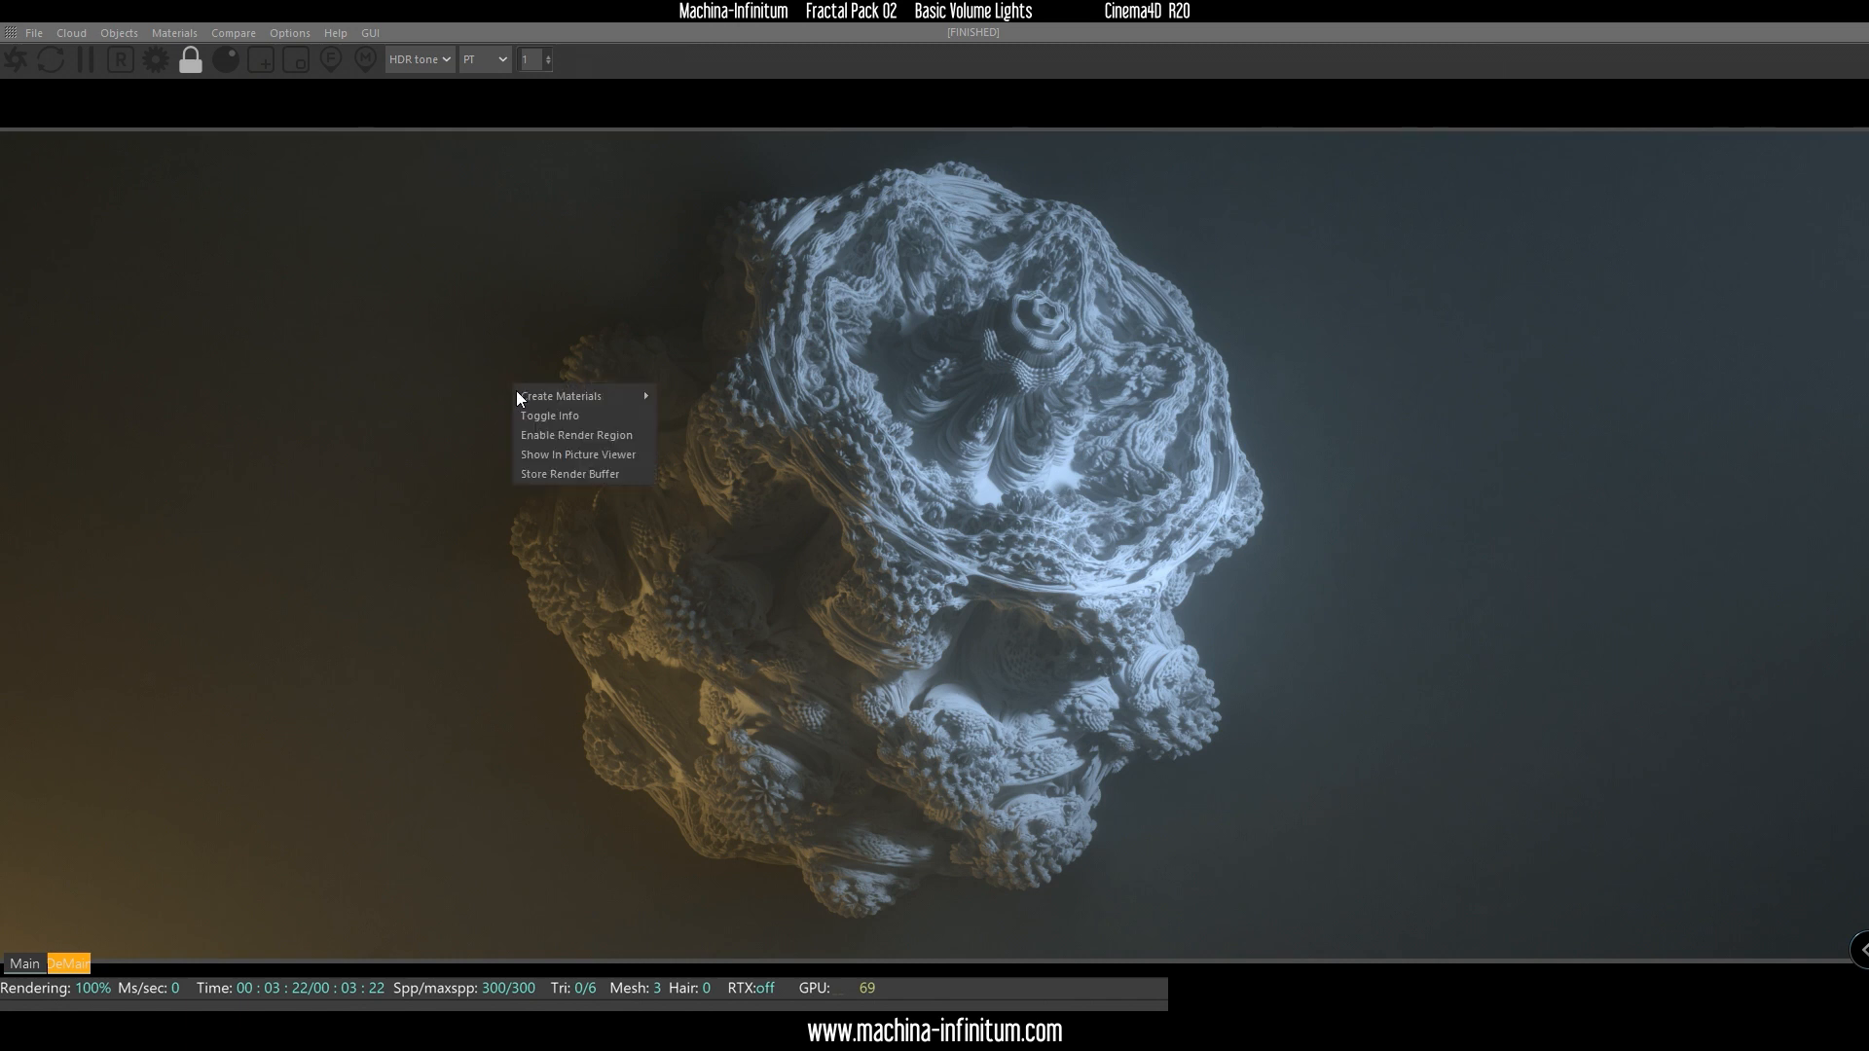
pyautogui.click(570, 457)
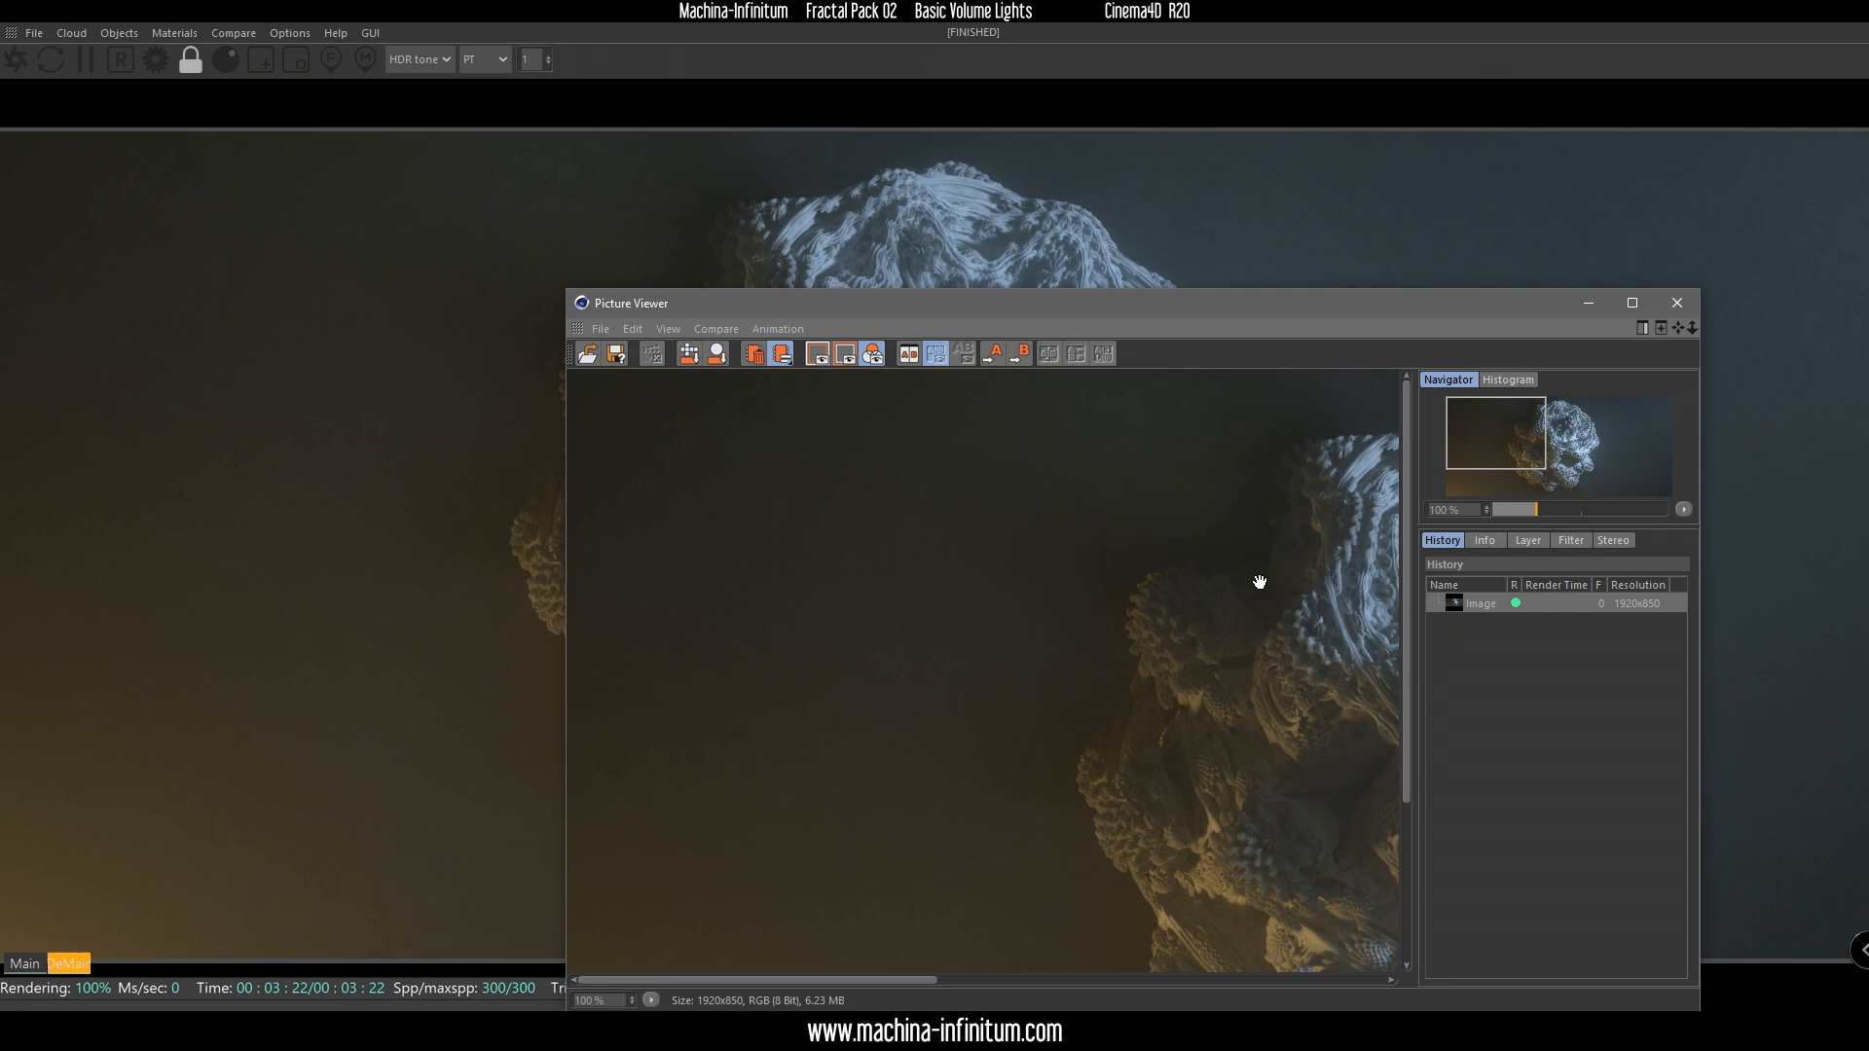
pyautogui.rightClick(1488, 601)
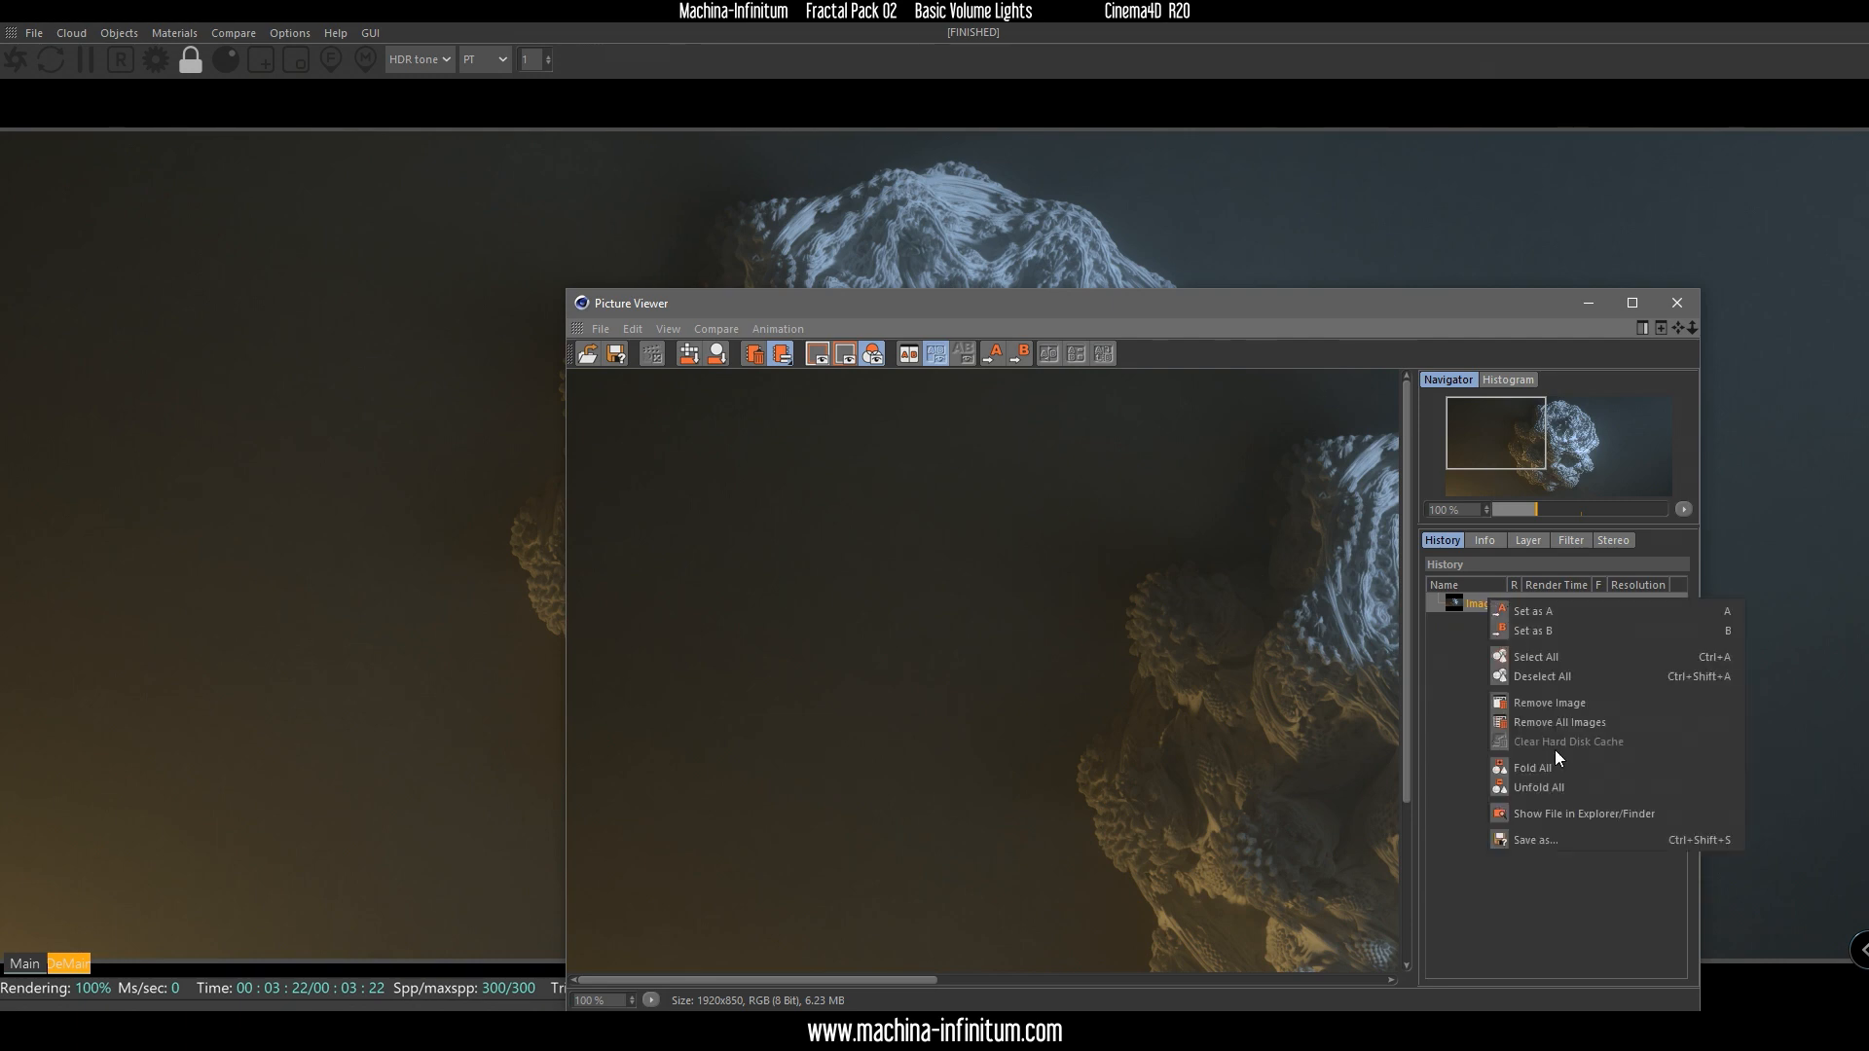
pyautogui.click(1544, 840)
pyautogui.moveTo(1498, 494); pyautogui.dragTo(1075, 380)
pyautogui.click(1096, 431)
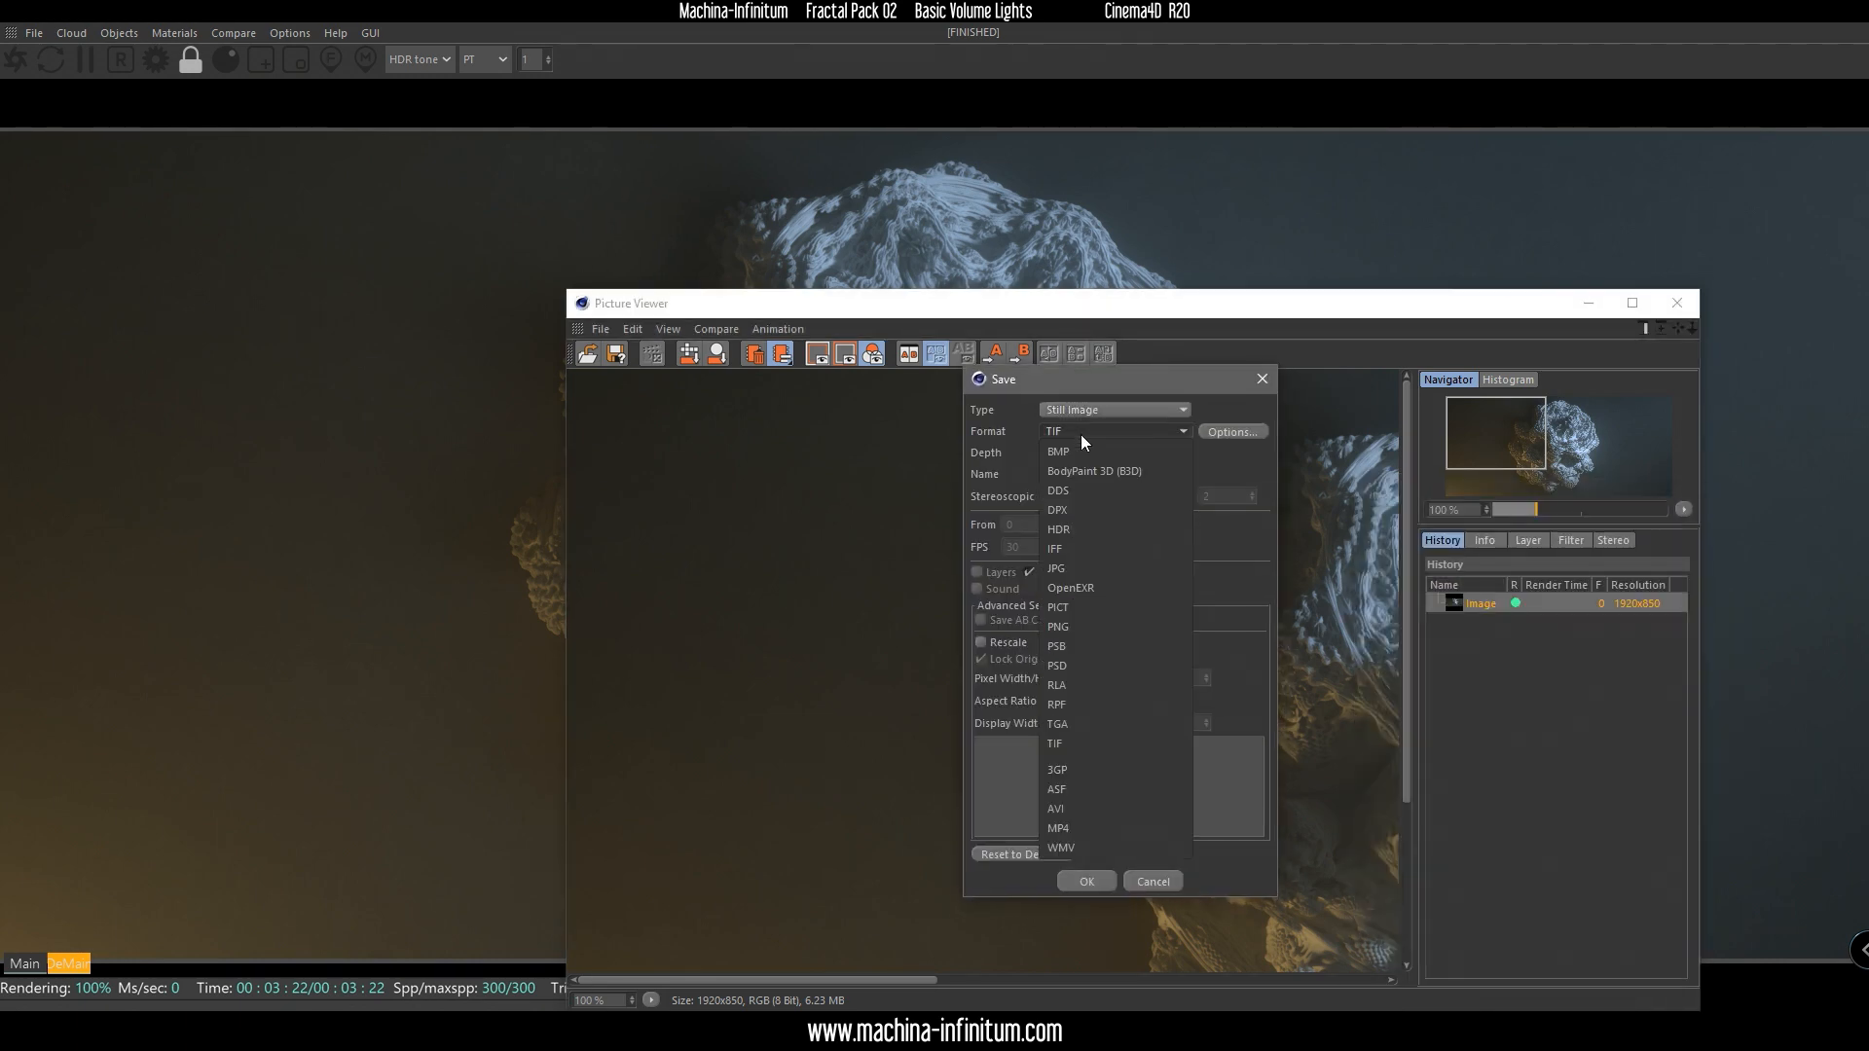
pyautogui.click(1092, 624)
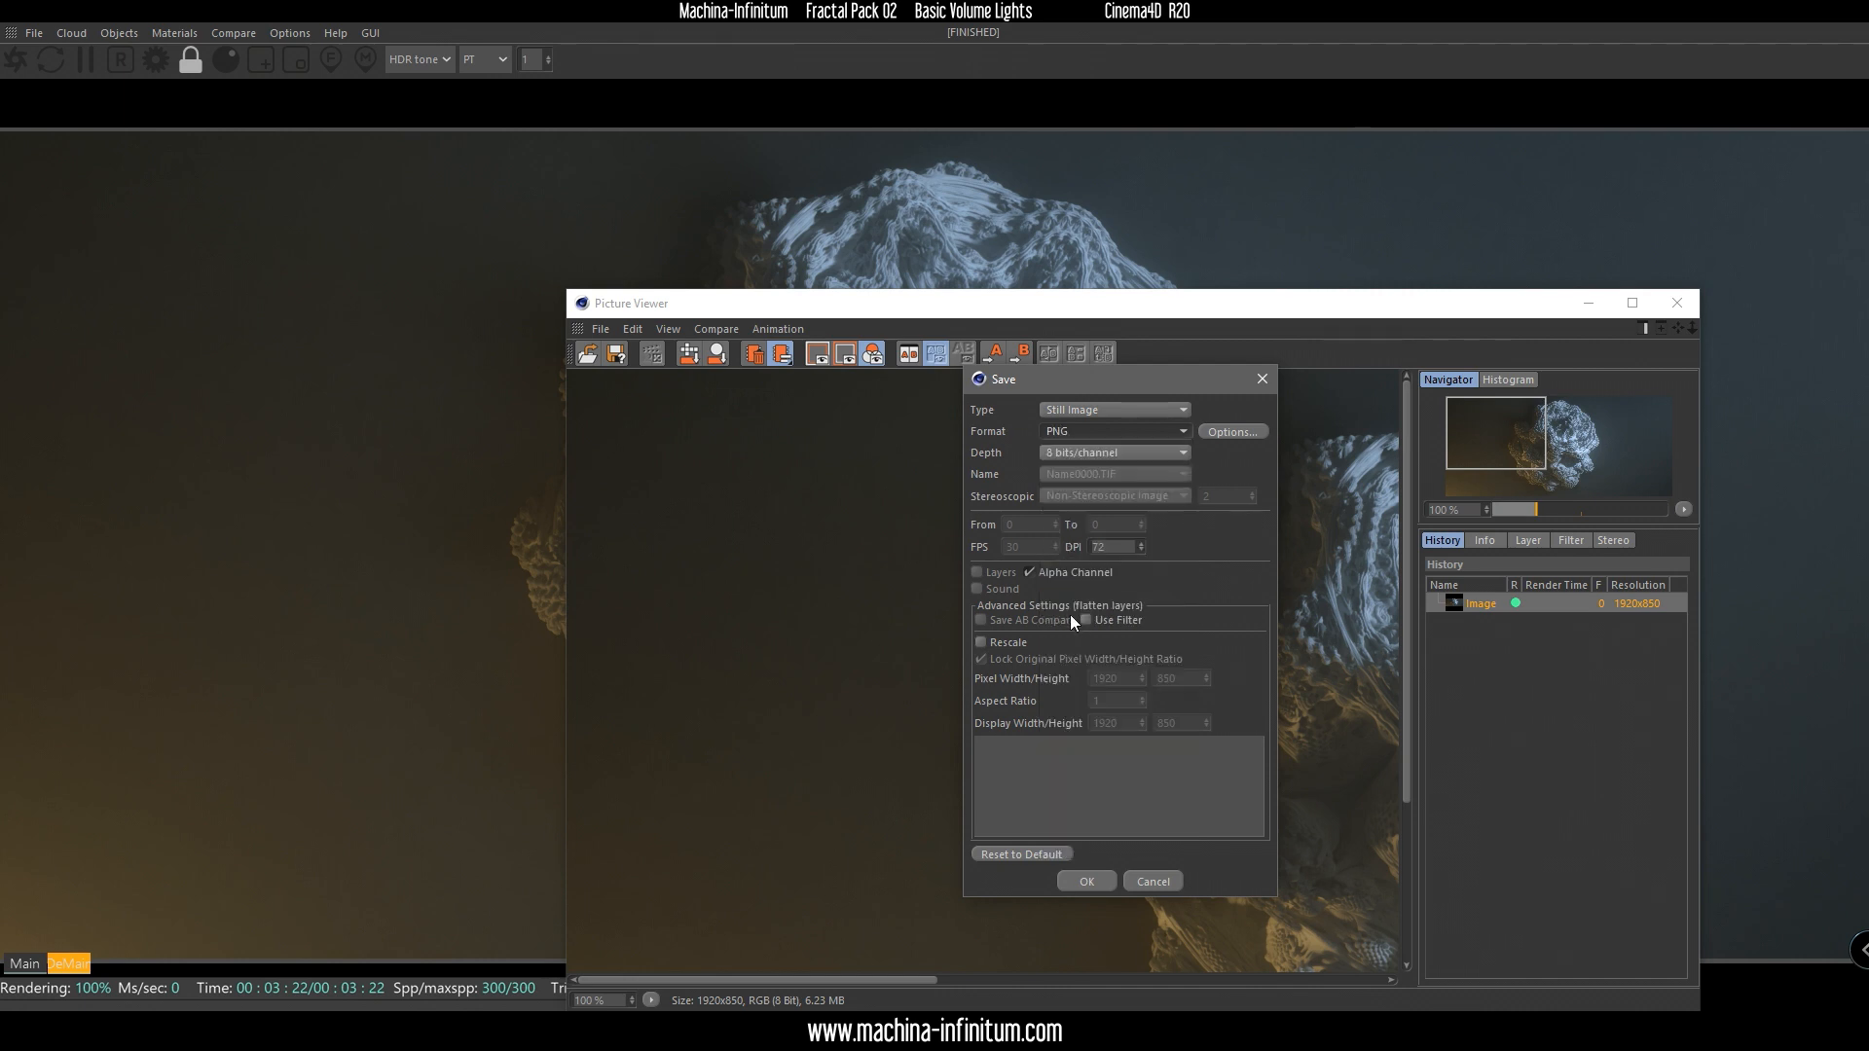
pyautogui.click(1065, 435)
pyautogui.click(1236, 387)
pyautogui.click(1261, 379)
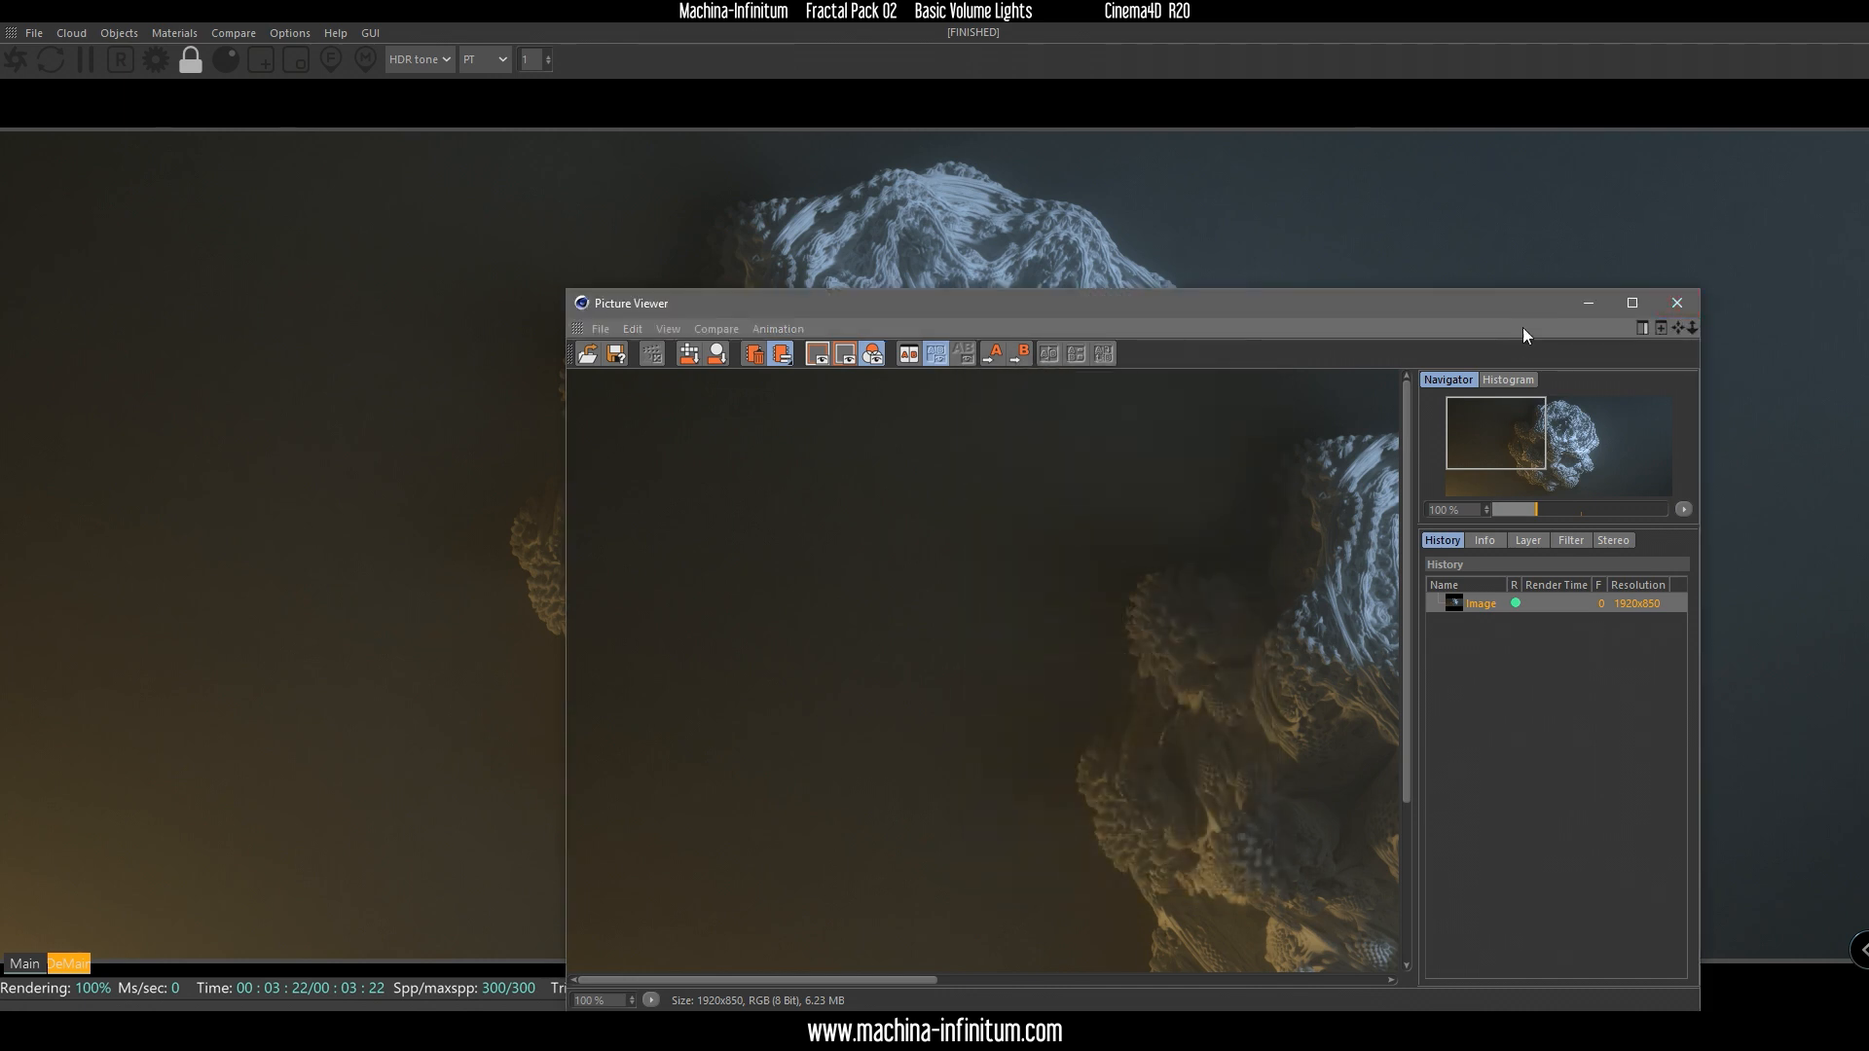
# Maximize the Picture Viewer and inspect the rendered fractal's detail and lighting up close.
pyautogui.doubleClick(1518, 306)
pyautogui.scroll(-1, 1032, 499)
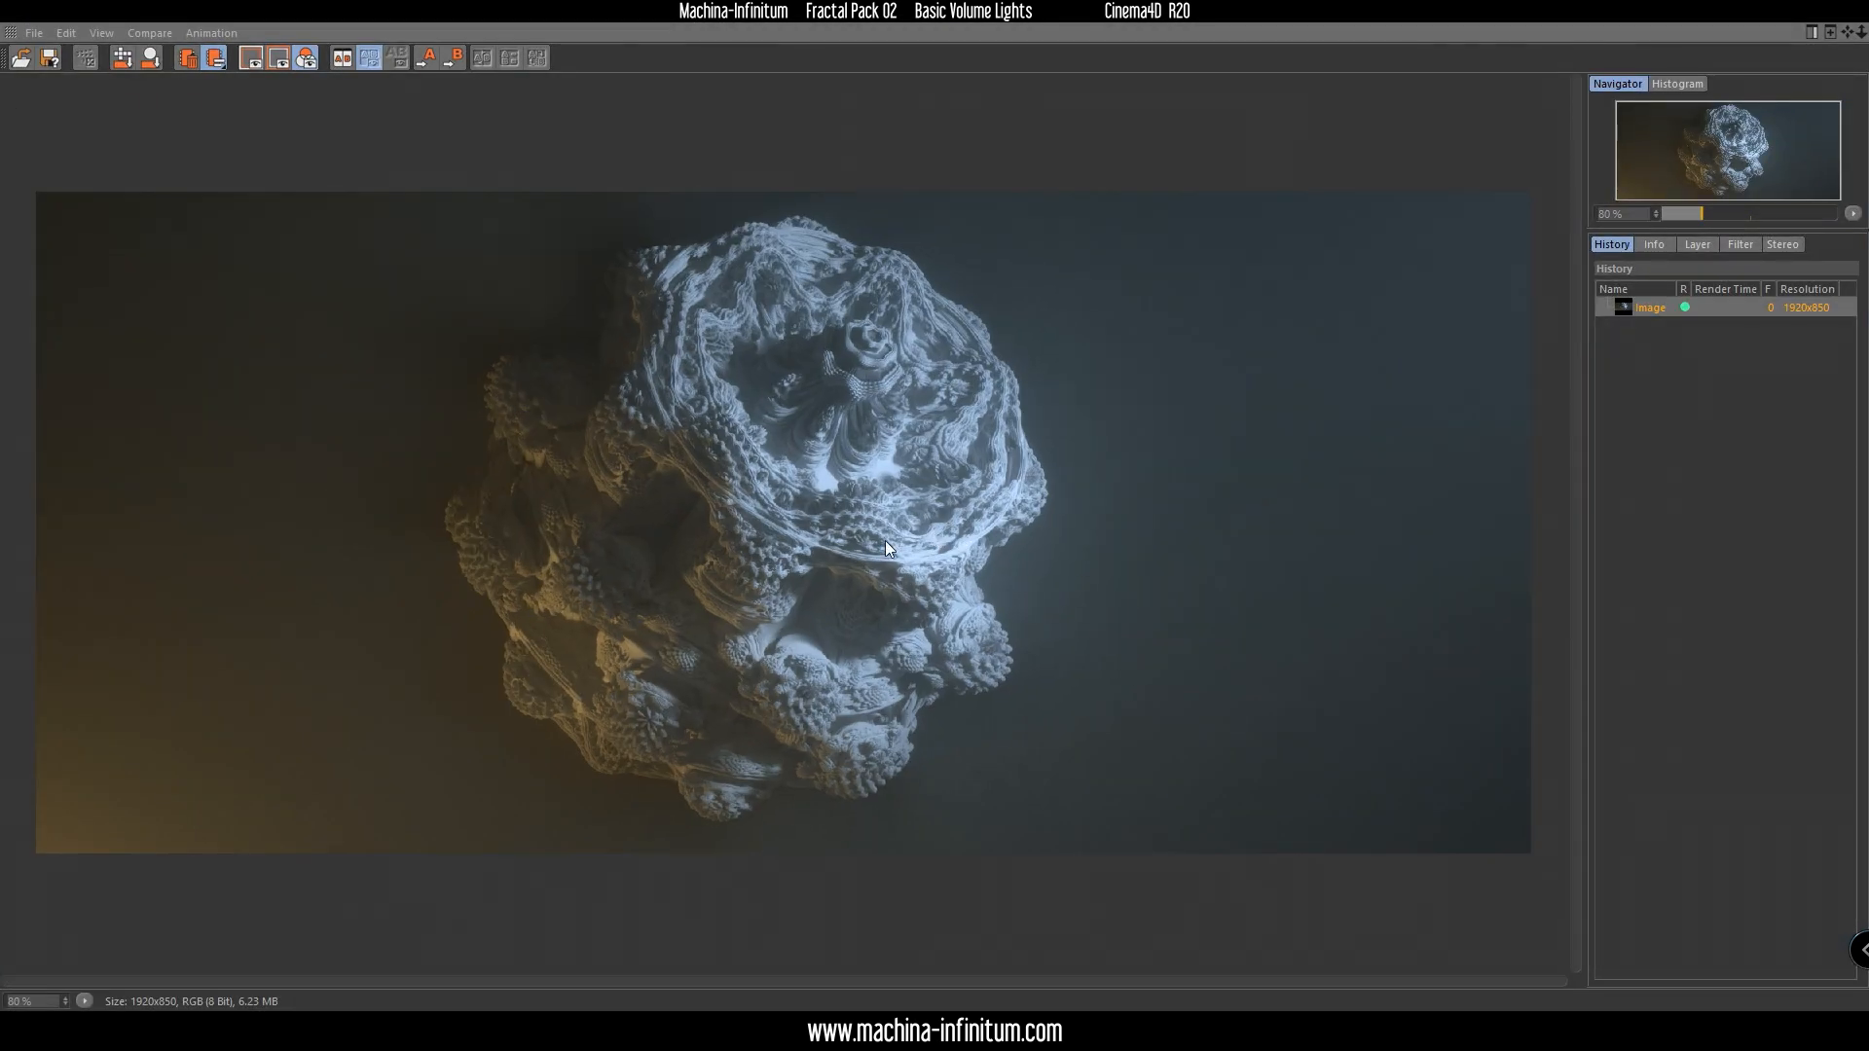
pyautogui.scroll(2, 818, 612)
pyautogui.moveTo(822, 301); pyautogui.dragTo(848, 651)
pyautogui.scroll(-1, 835, 648)
pyautogui.scroll(-1, 581, 418)
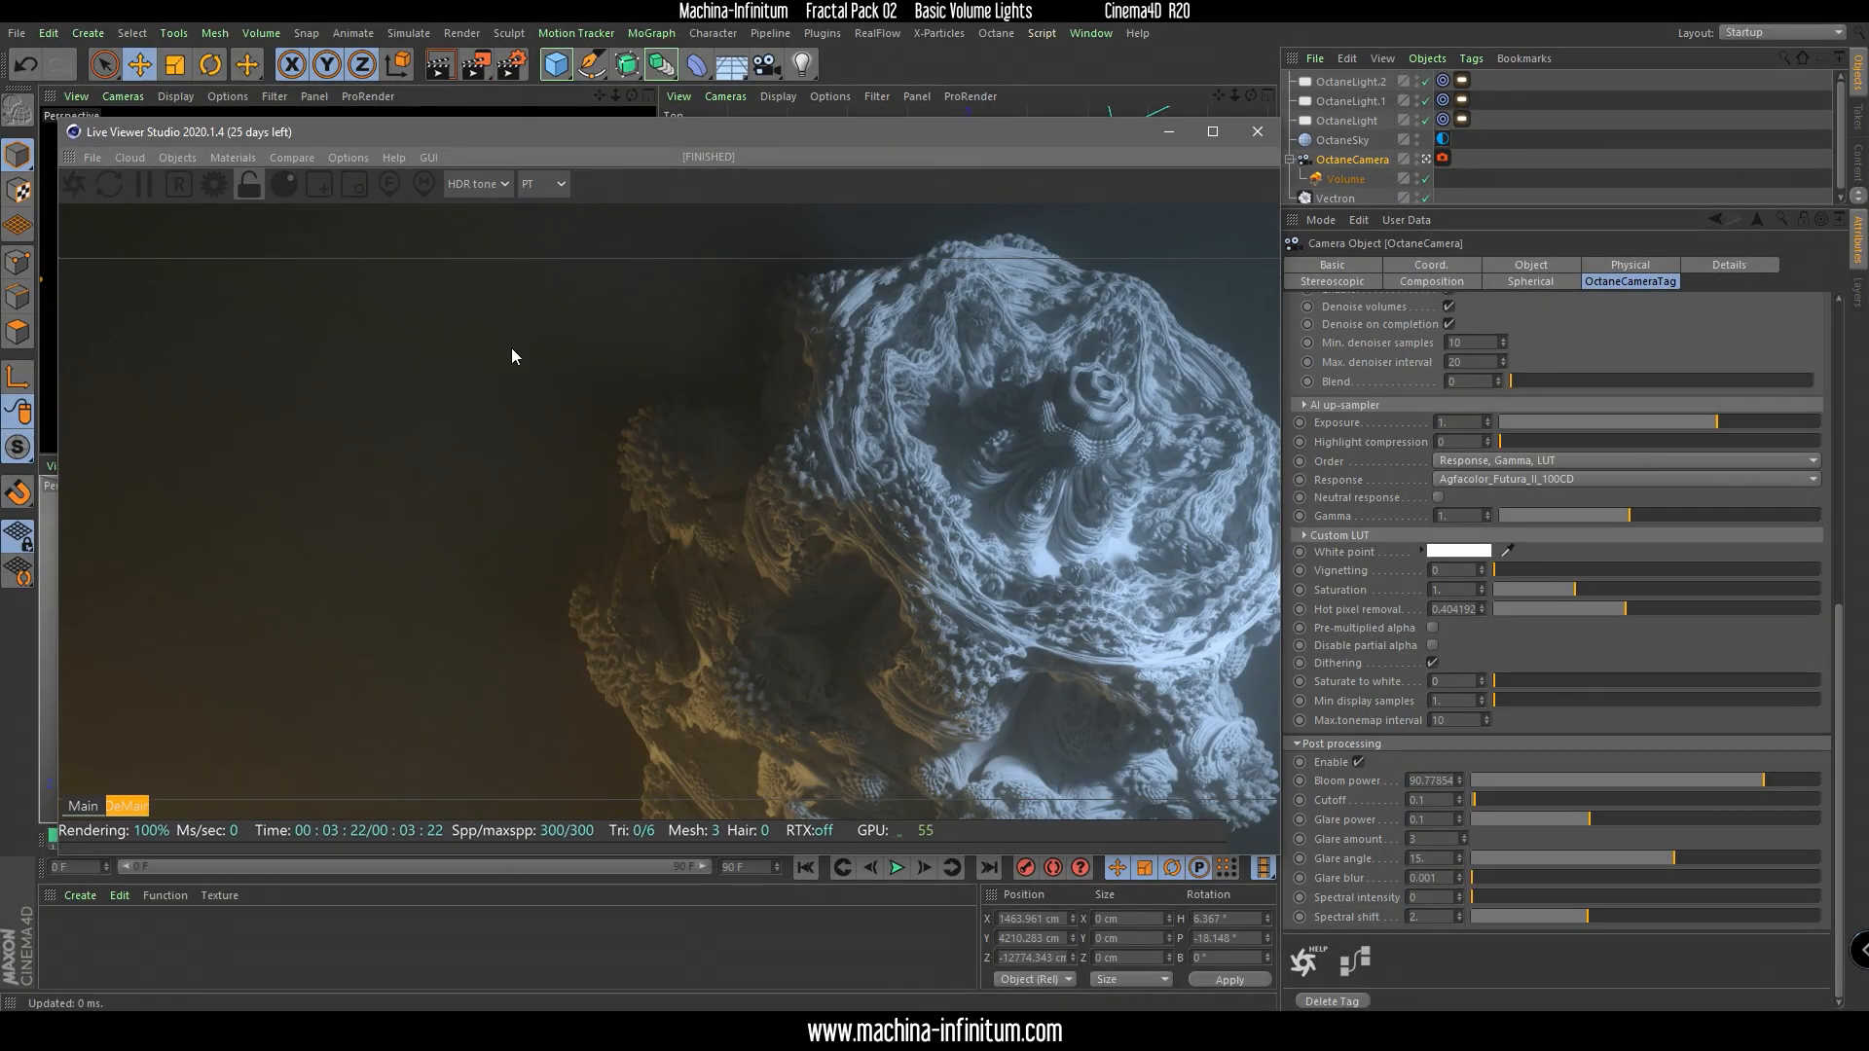
# Disable the three Octane lights and the fog volume, and turn on the OctaneSky to light the fractal.
pyautogui.moveTo(1278, 846); pyautogui.dragTo(891, 688)
pyautogui.moveTo(1477, 208); pyautogui.dragTo(1477, 400)
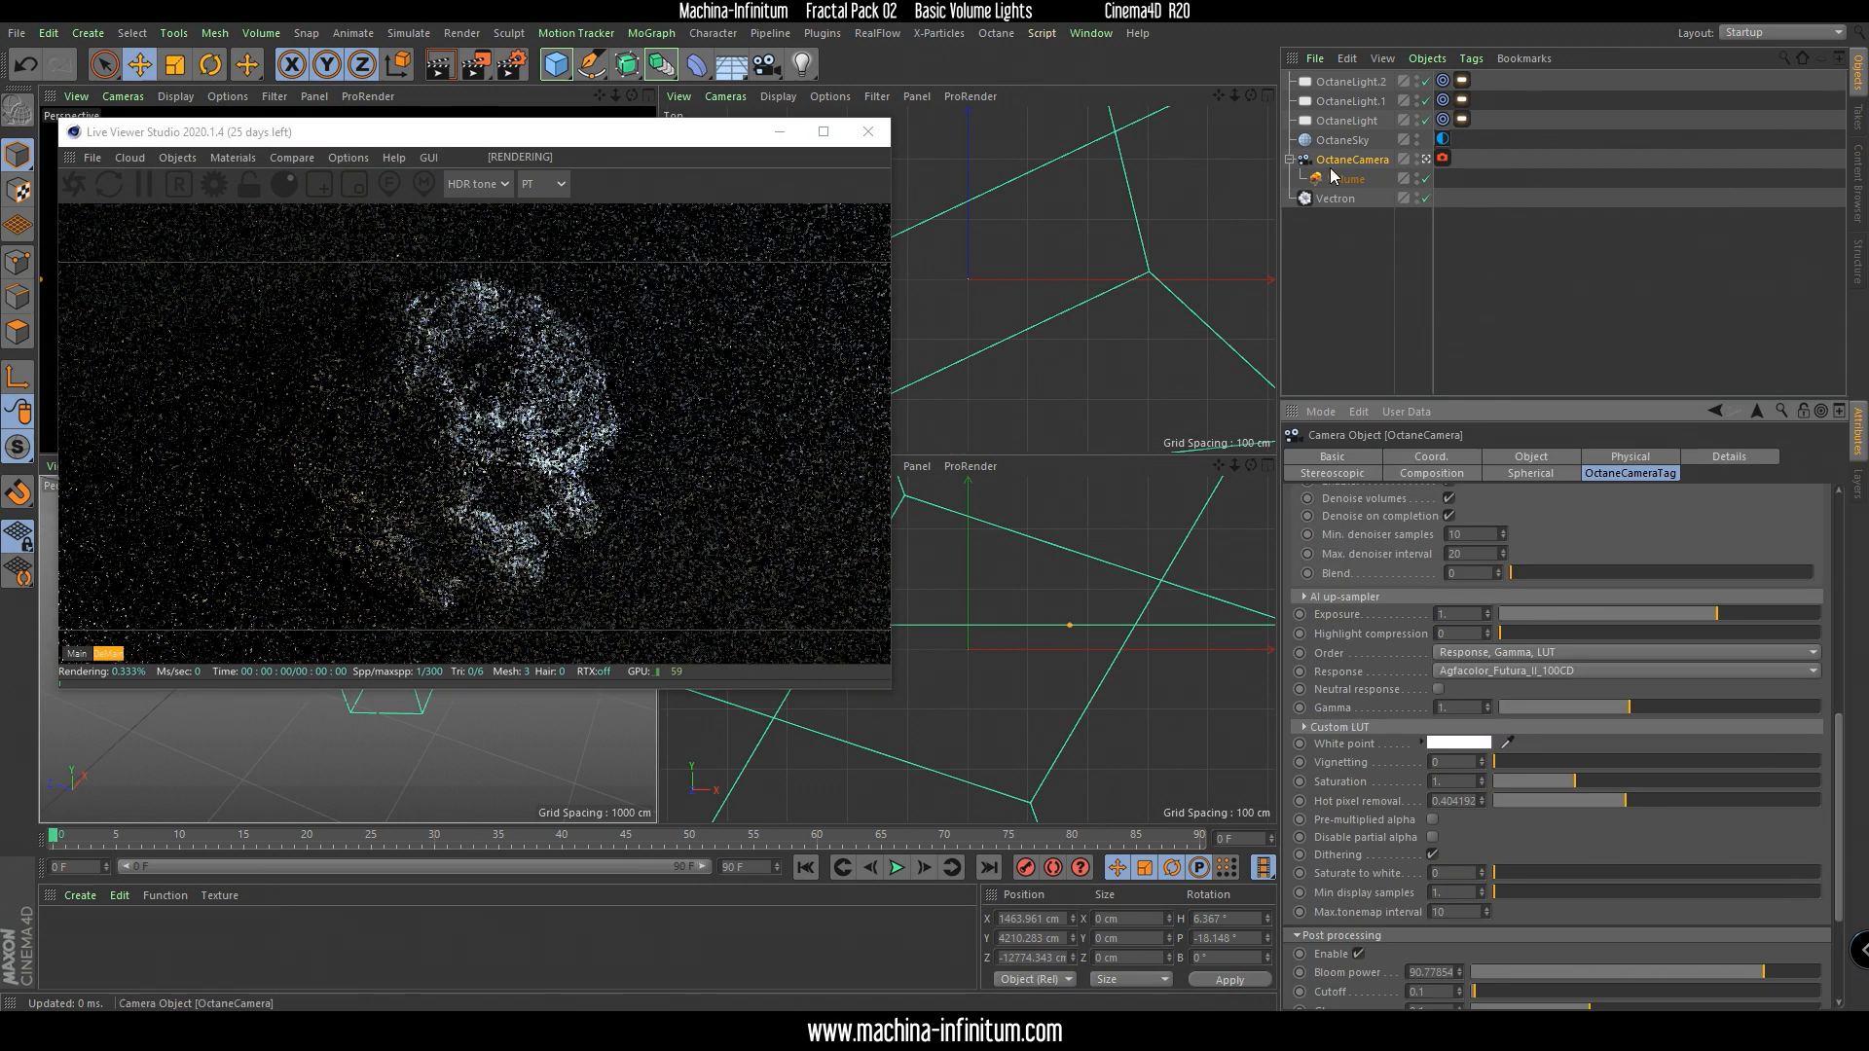
pyautogui.click(1425, 181)
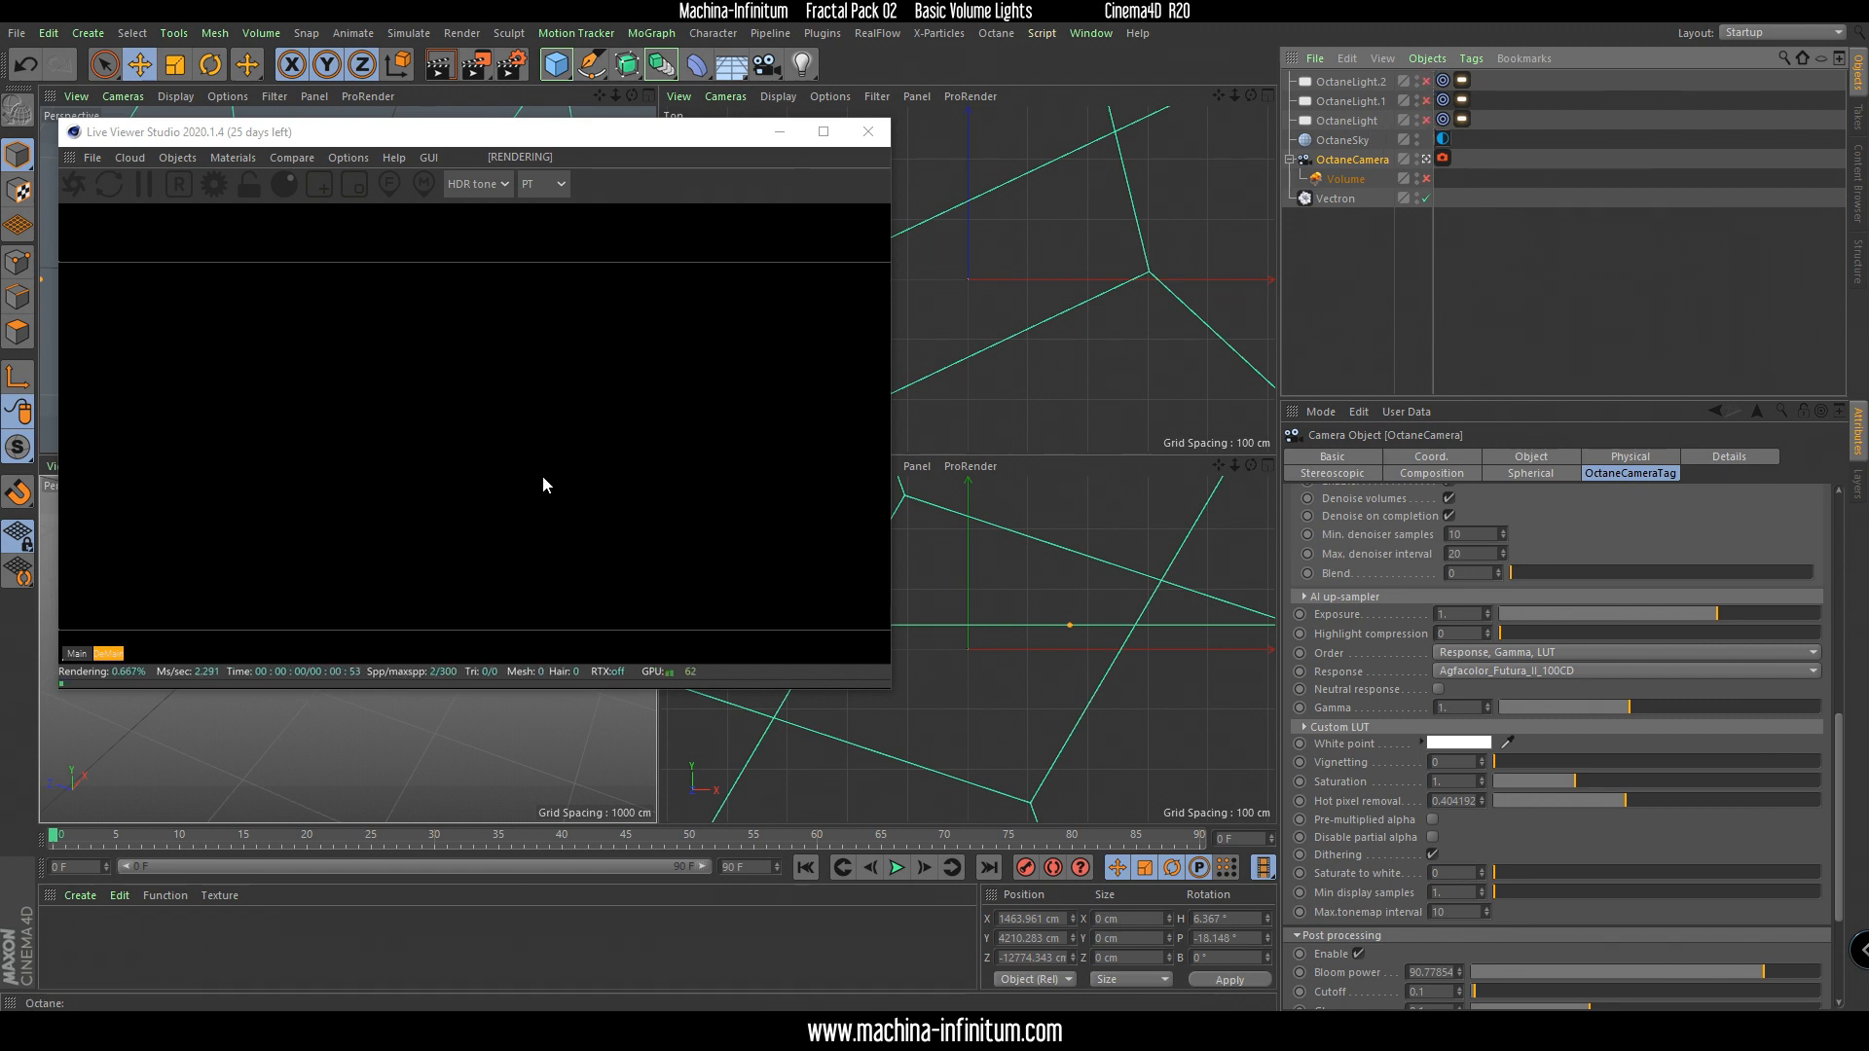
pyautogui.click(1417, 143)
pyautogui.moveTo(476, 146); pyautogui.dragTo(718, 166)
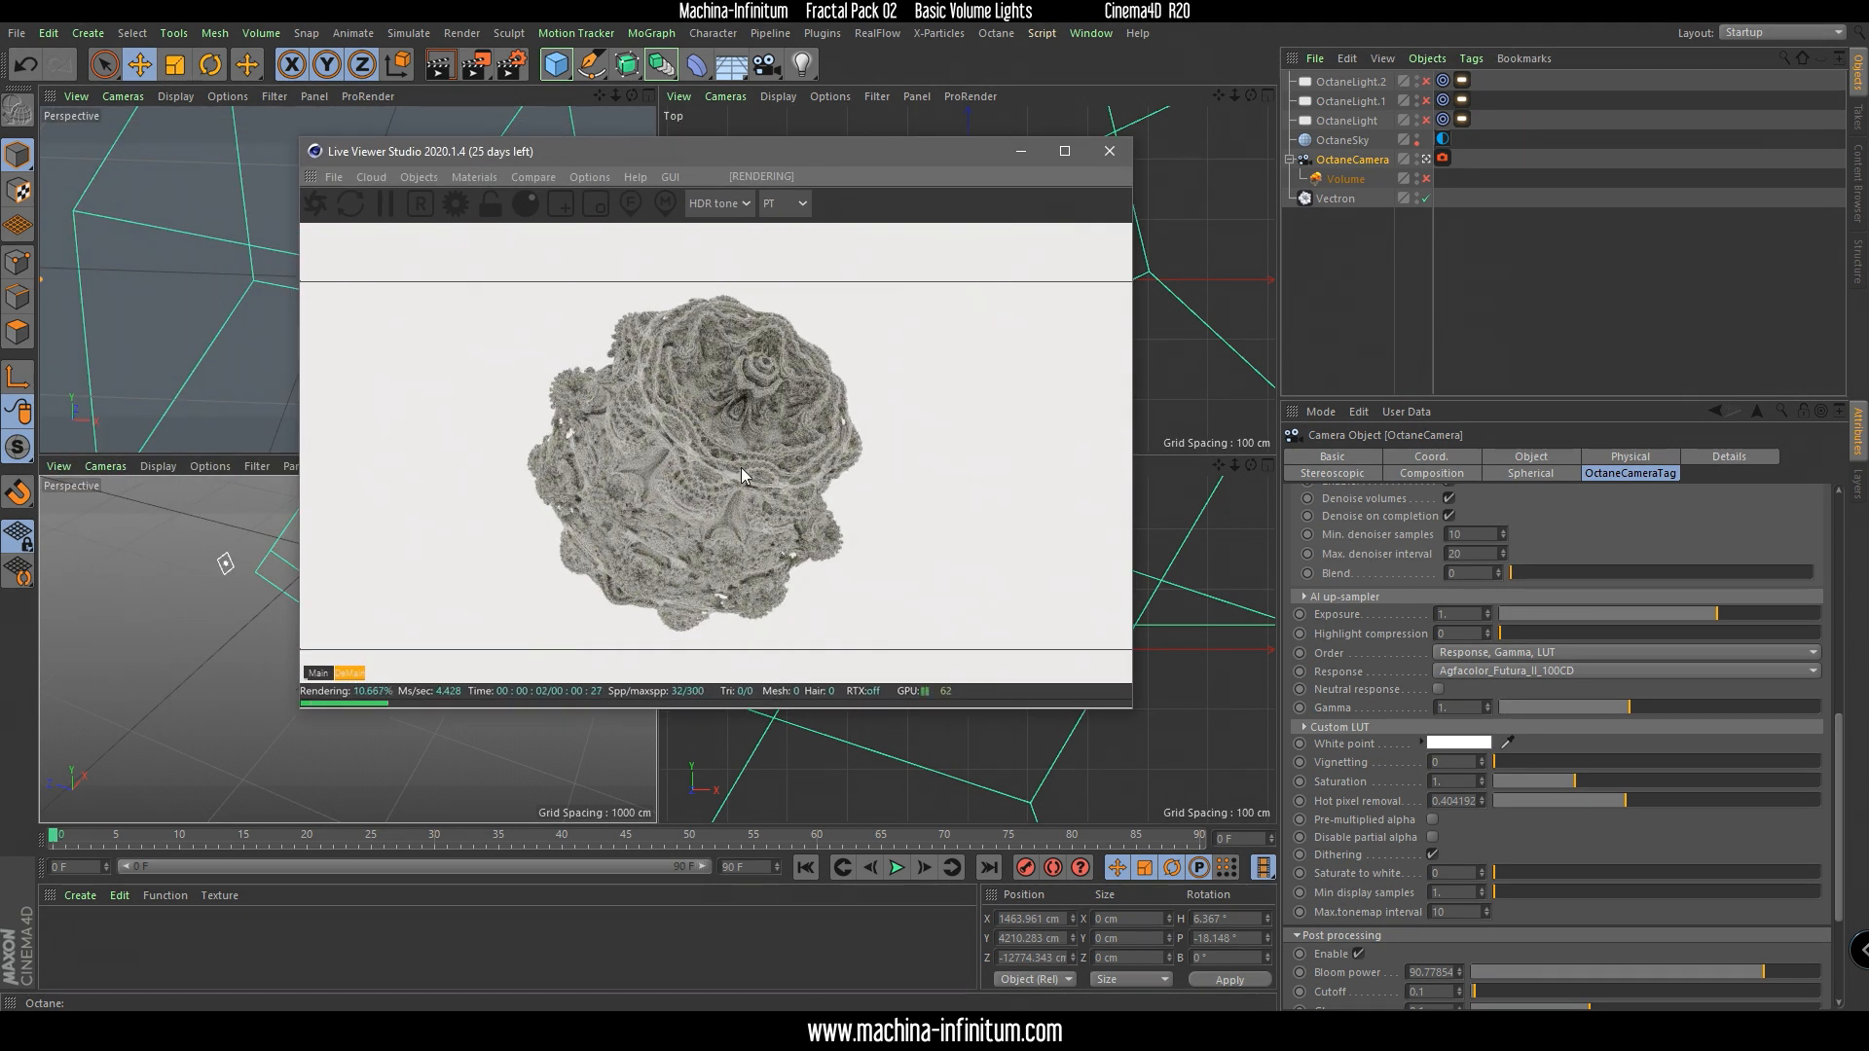
pyautogui.moveTo(639, 144); pyautogui.dragTo(378, 110)
pyautogui.moveTo(872, 683); pyautogui.dragTo(1263, 815)
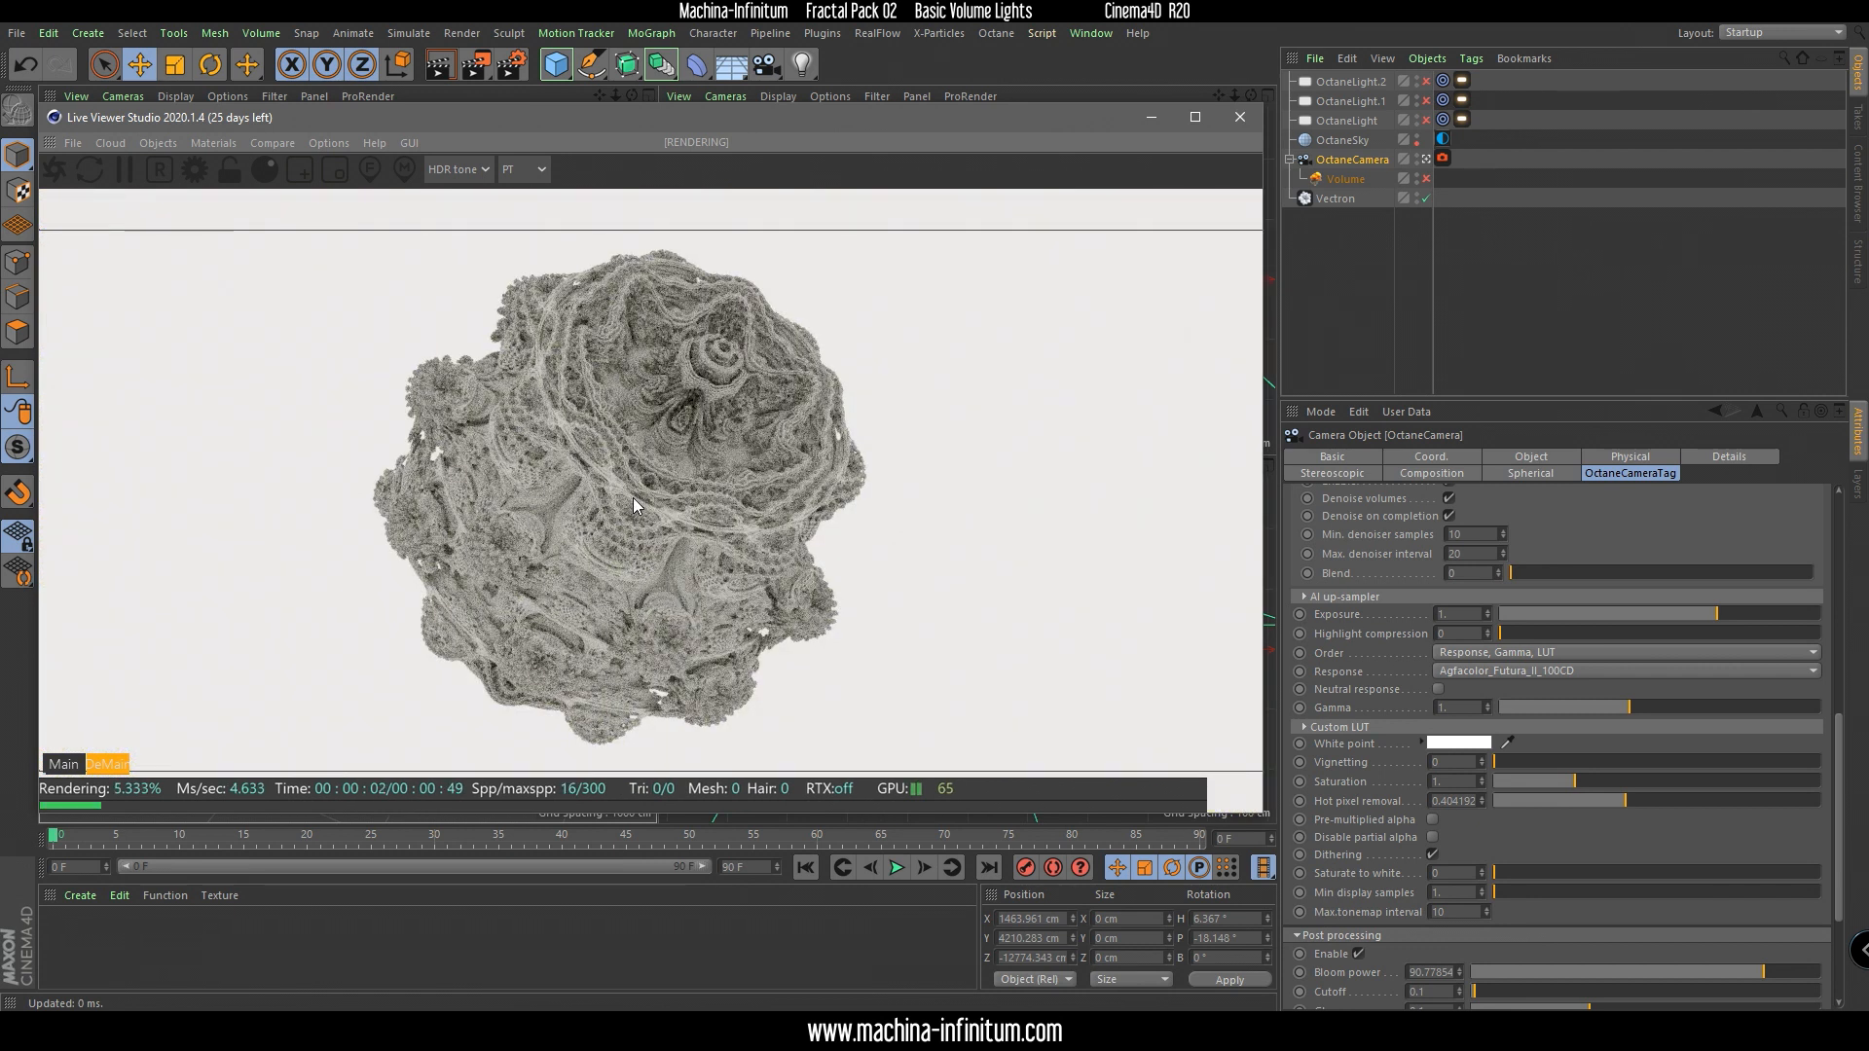
# Create a new Octane material and set its material type to Glossy.
pyautogui.click(83, 893)
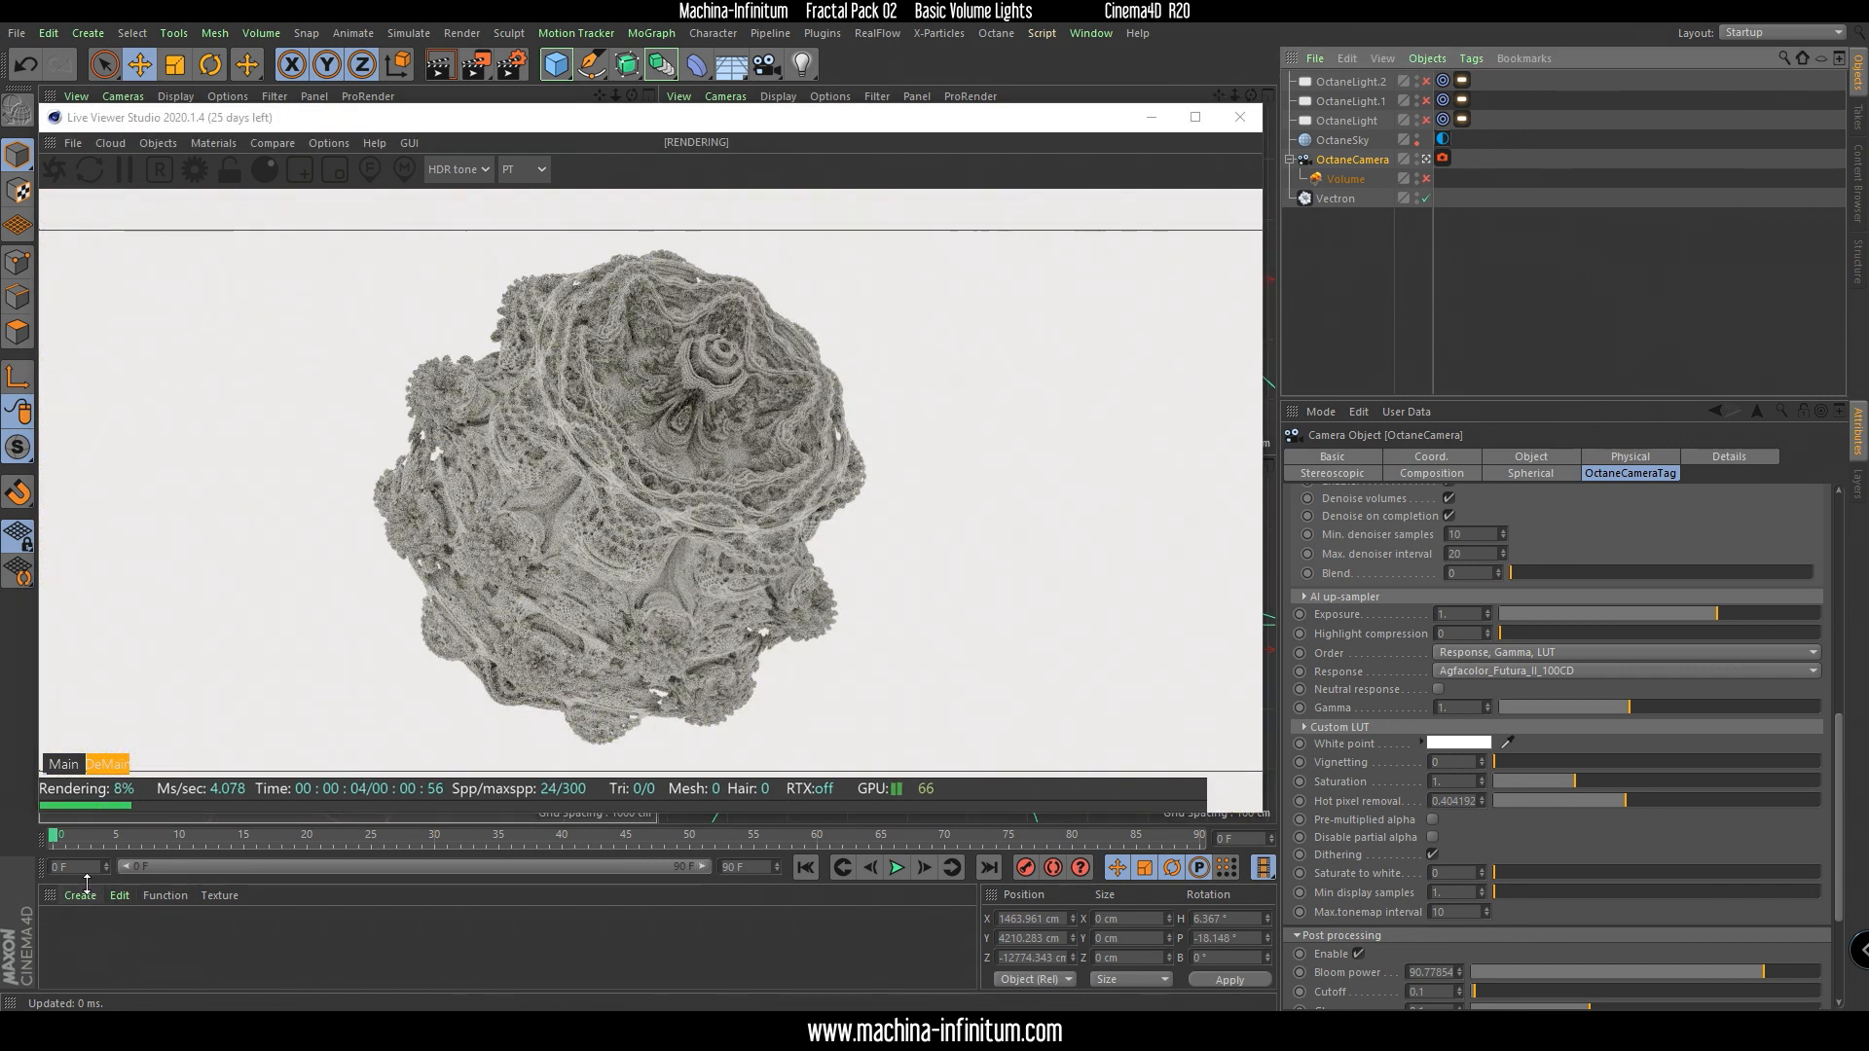
pyautogui.click(81, 895)
pyautogui.moveTo(148, 691)
pyautogui.moveTo(370, 688)
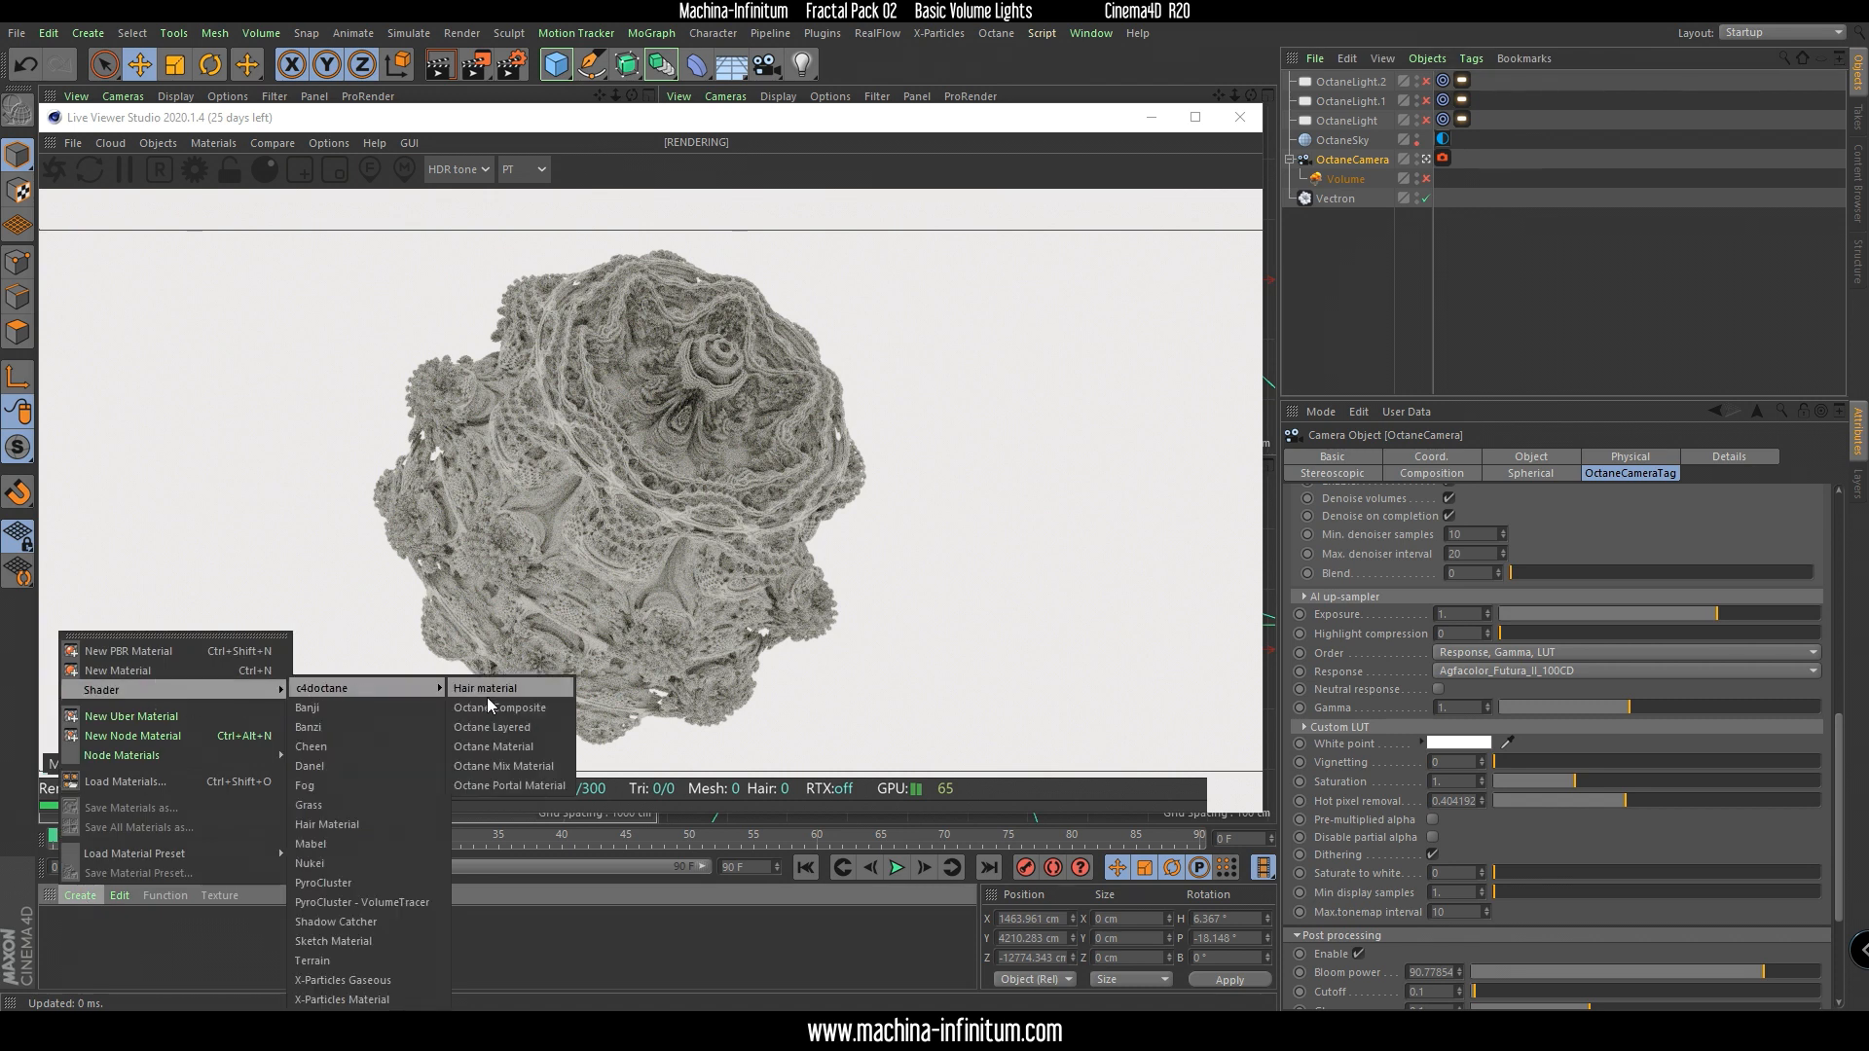
pyautogui.click(517, 745)
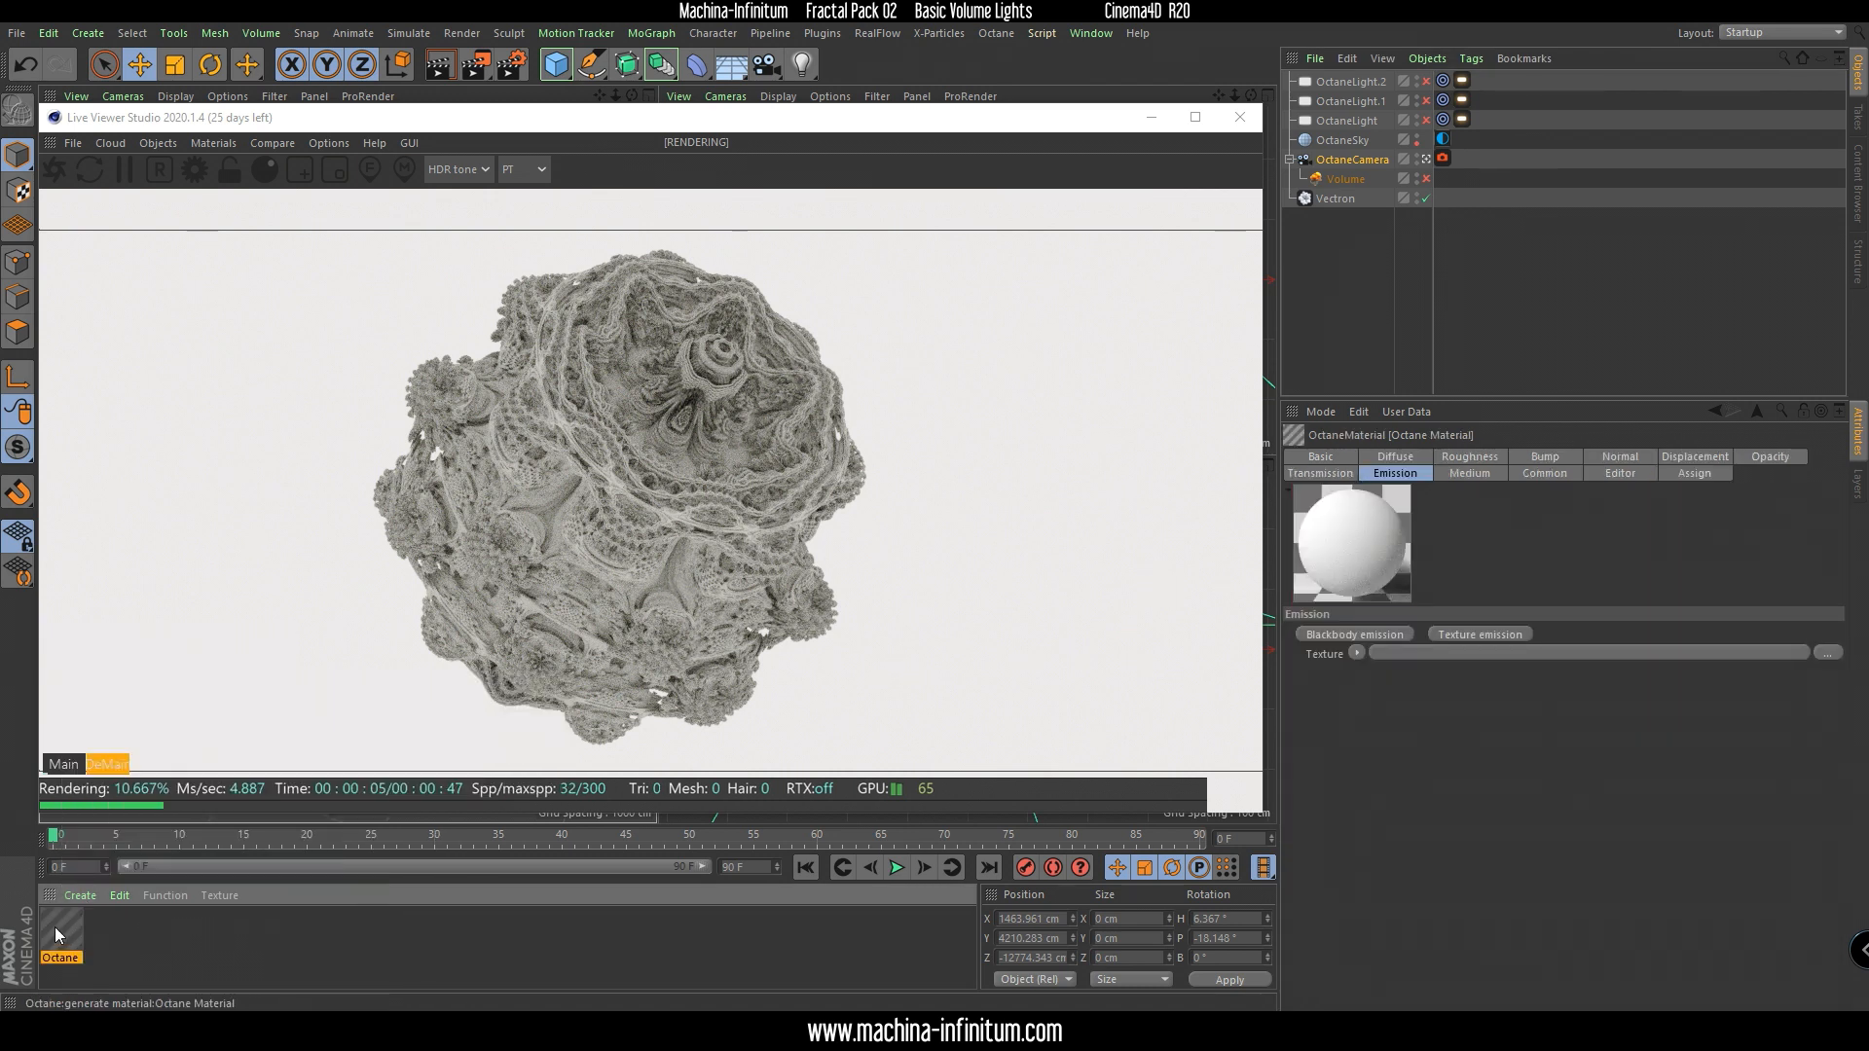
pyautogui.doubleClick(61, 929)
pyautogui.moveTo(526, 129); pyautogui.dragTo(1248, 102)
pyautogui.click(1138, 303)
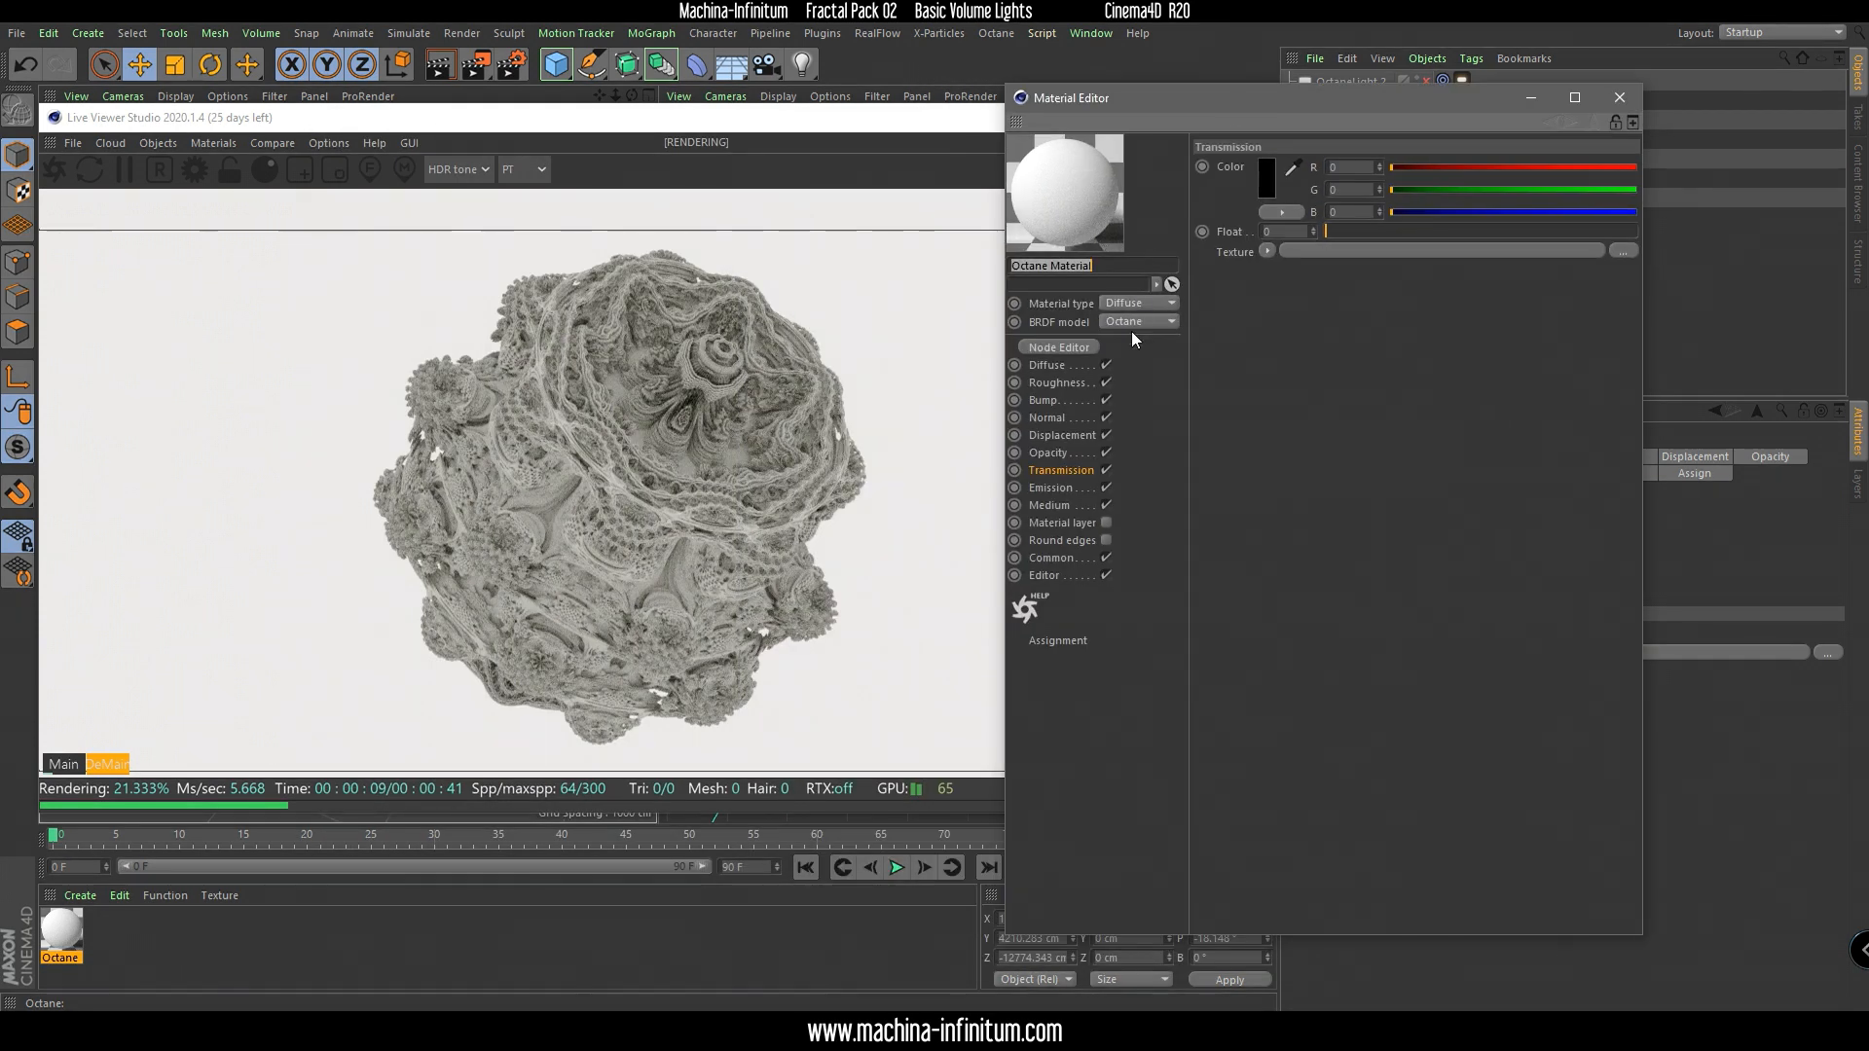
pyautogui.click(1129, 343)
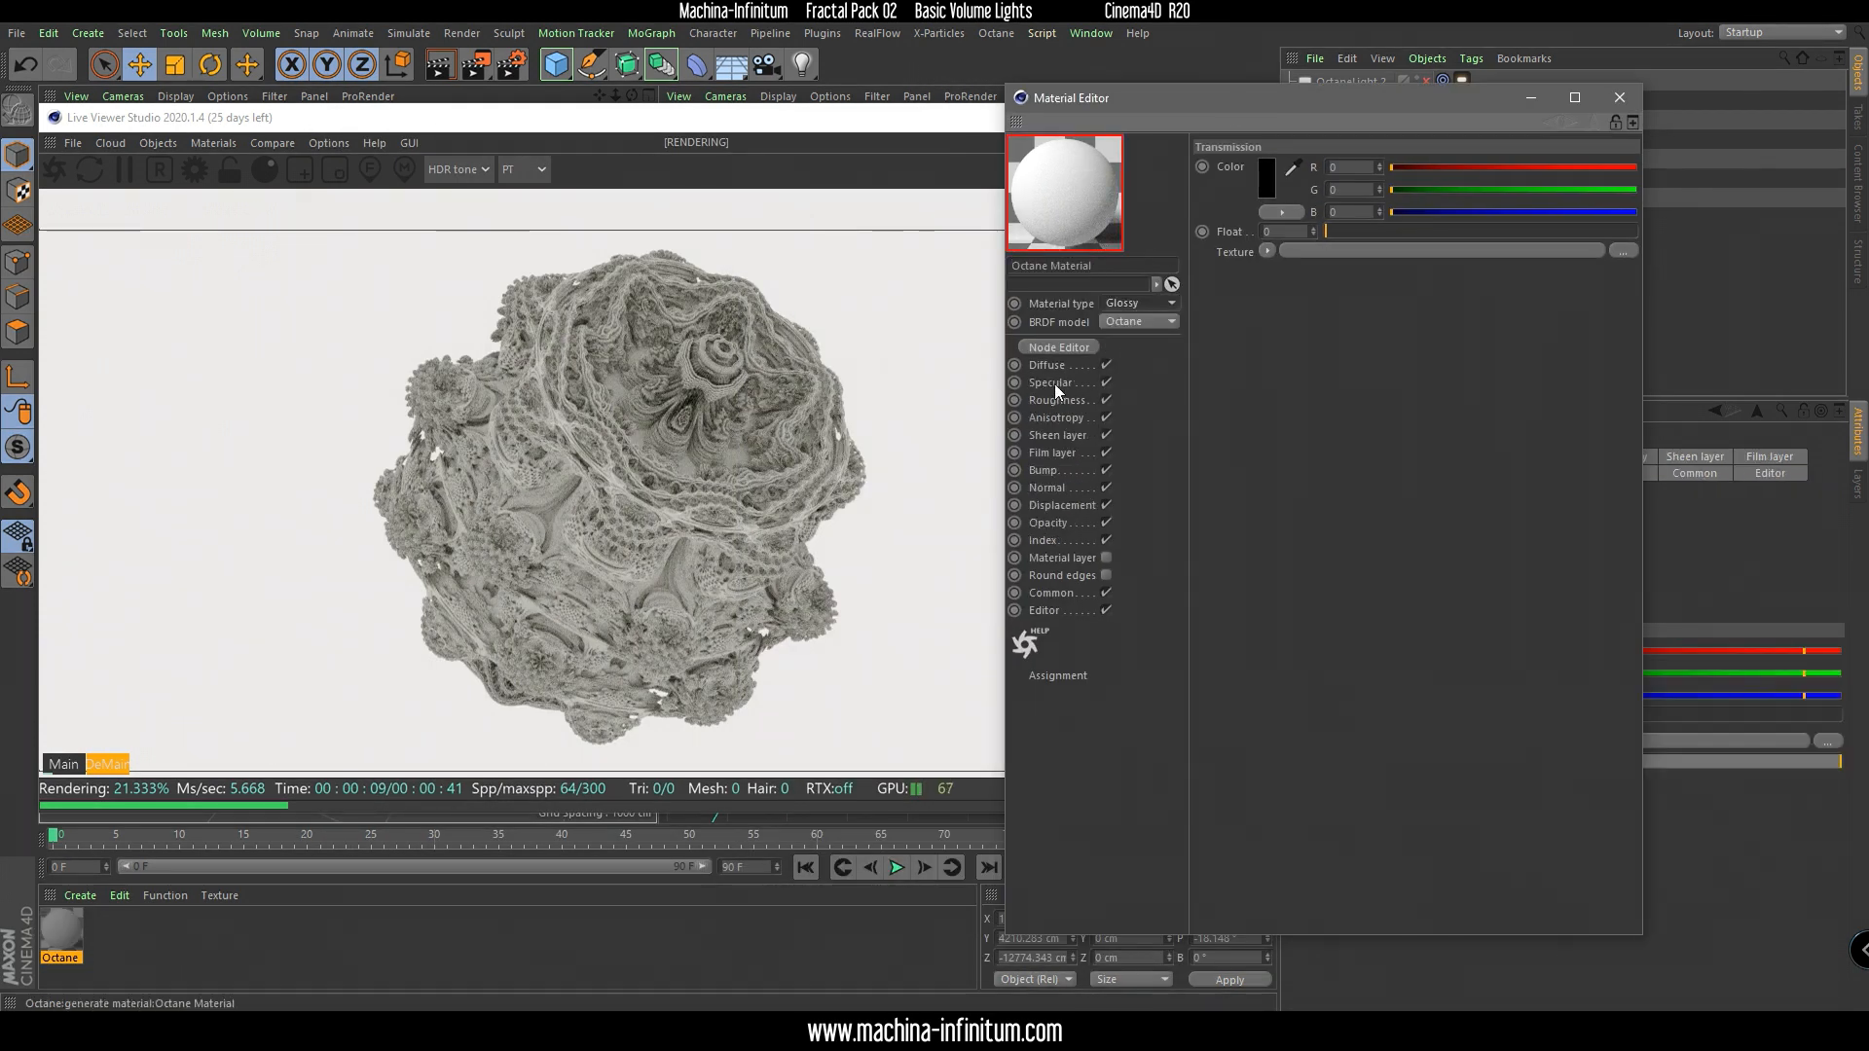
# Set the glossy material's diffuse color to a dark blue-grey with hue 192°, saturation 25% and value 23%.
pyautogui.click(1048, 365)
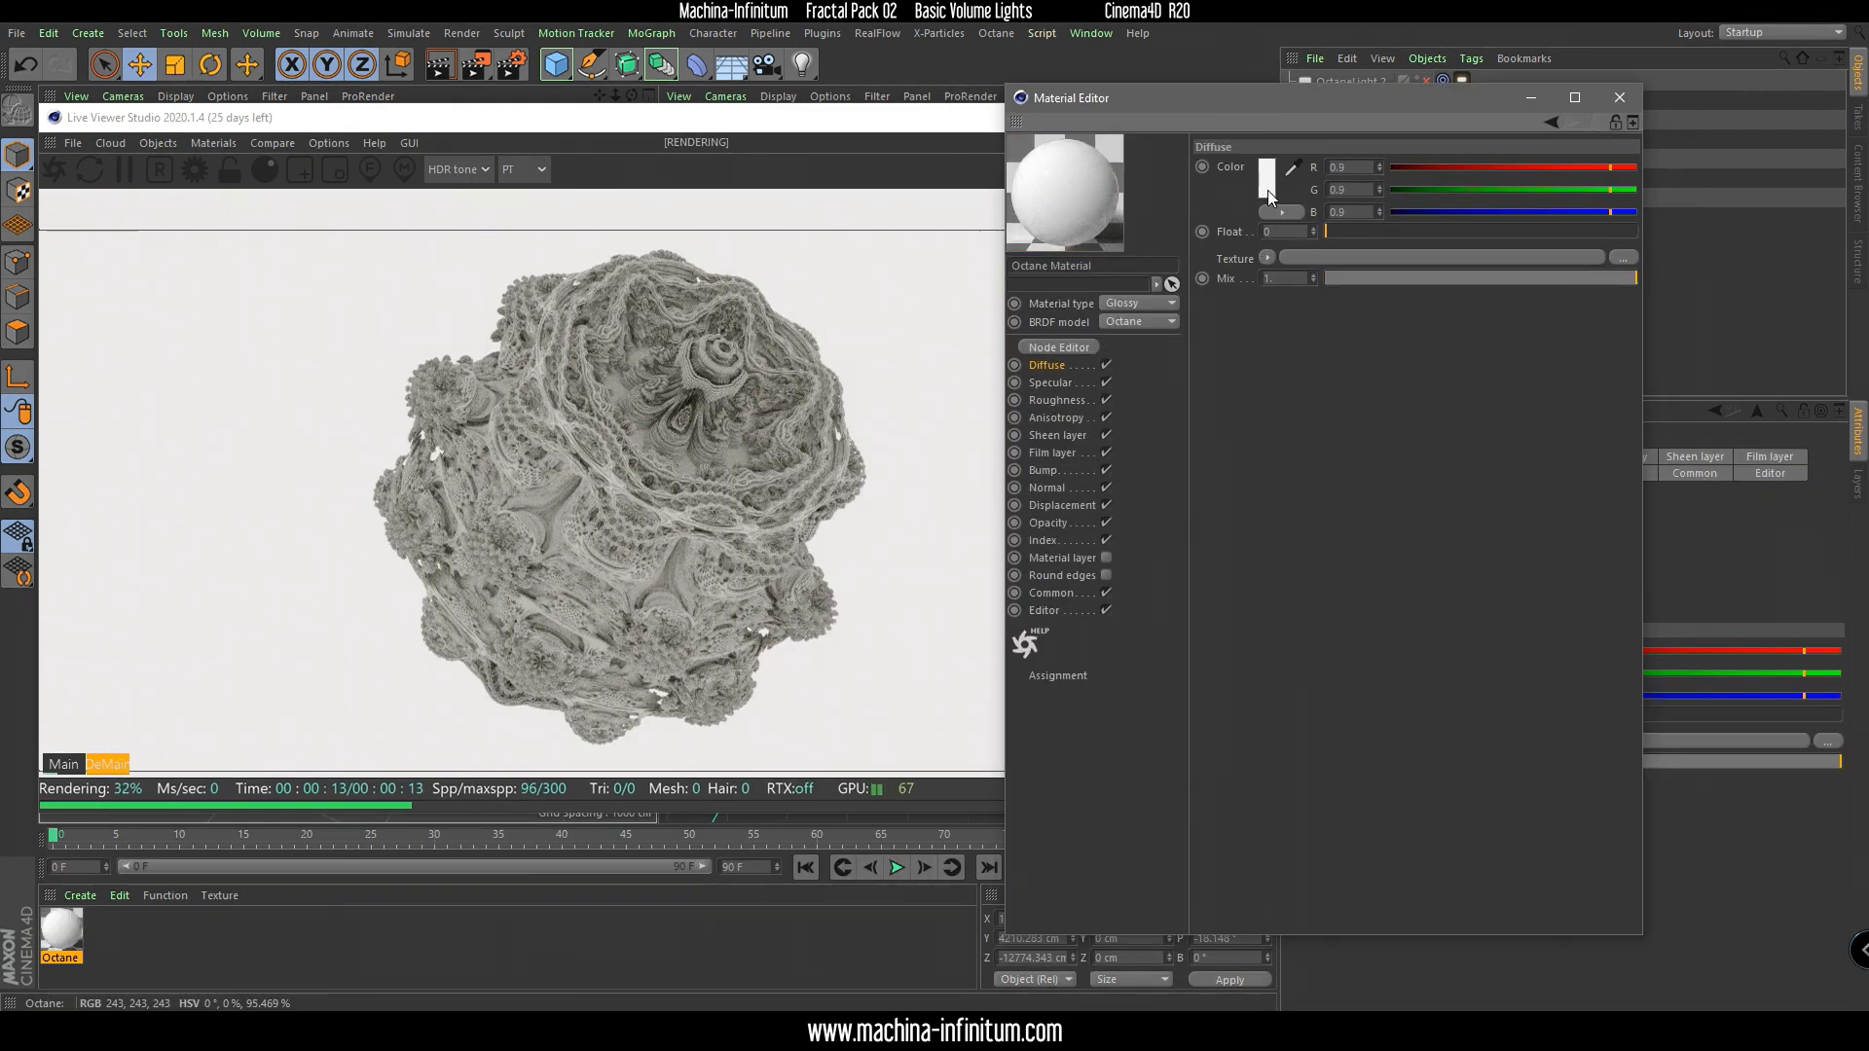
pyautogui.click(1267, 190)
pyautogui.moveTo(1288, 231)
pyautogui.mouseDown()
pyautogui.moveTo(1201, 231)
pyautogui.moveTo(1199, 212)
pyautogui.mouseUp()
pyautogui.click(1319, 190)
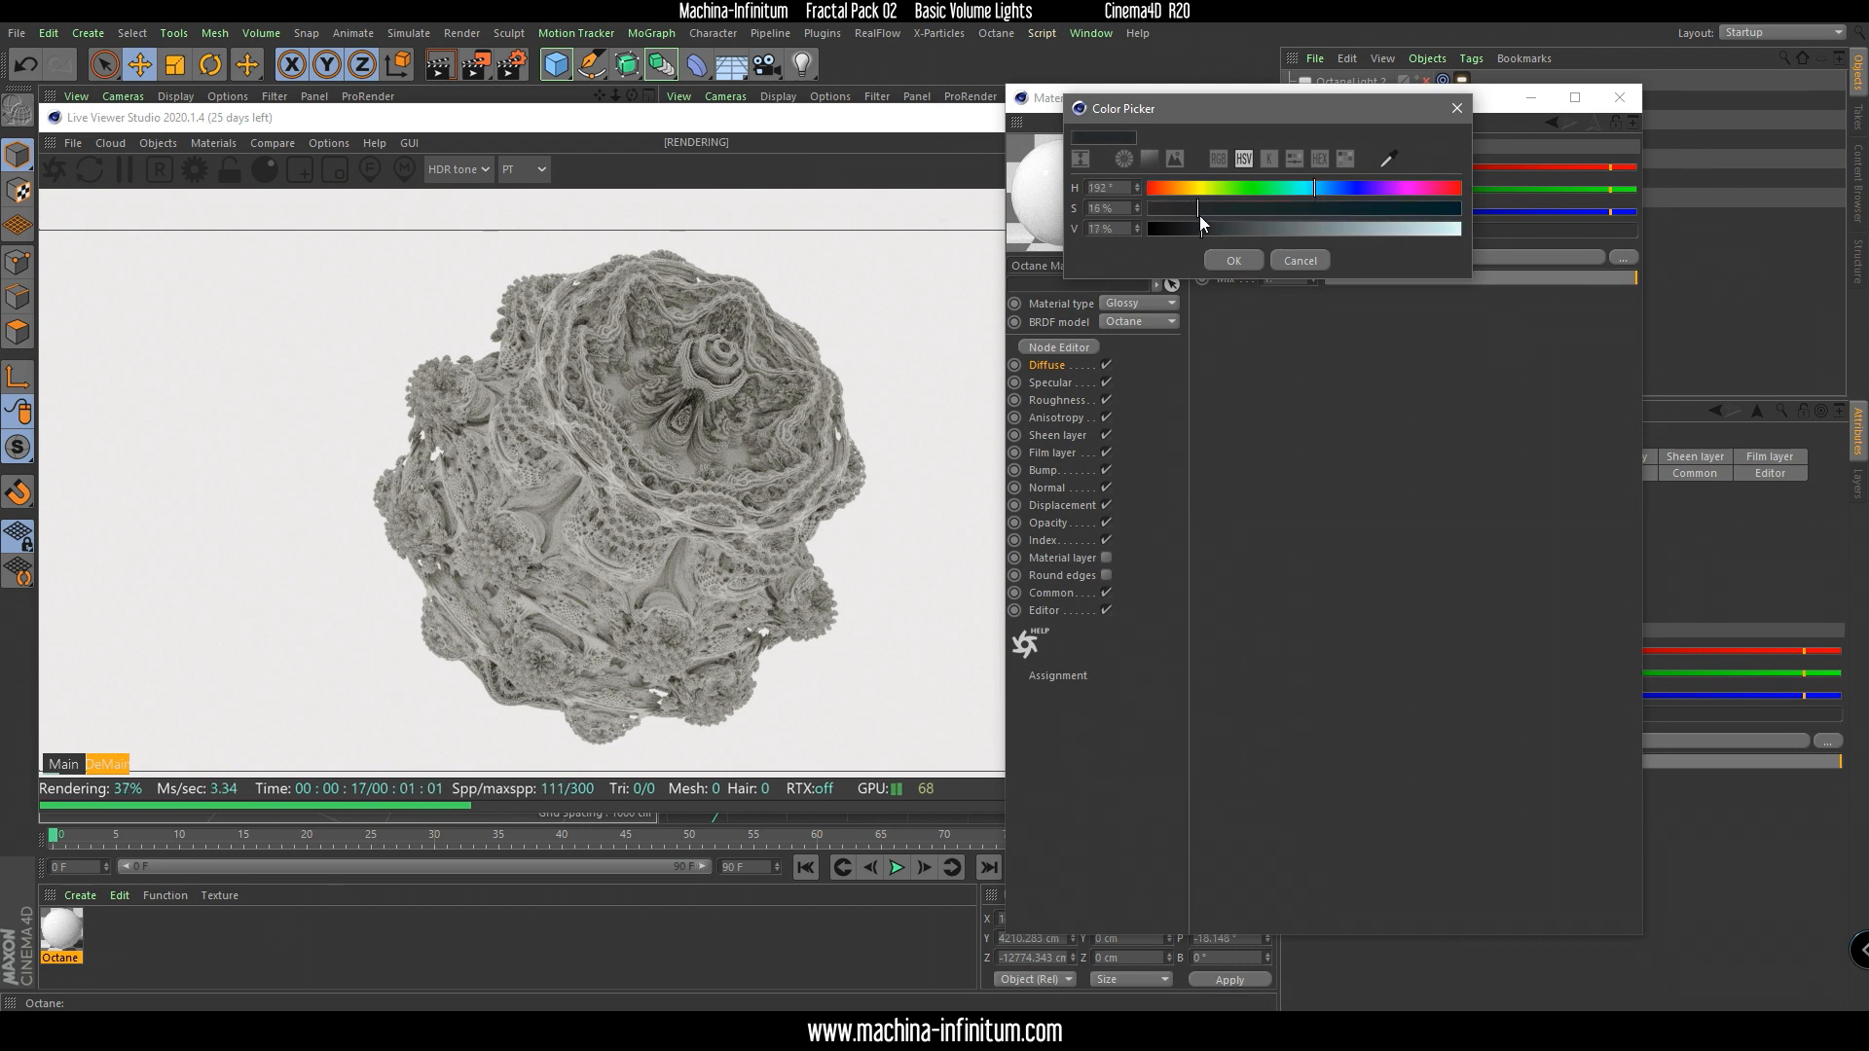
pyautogui.click(1225, 209)
pyautogui.click(1225, 229)
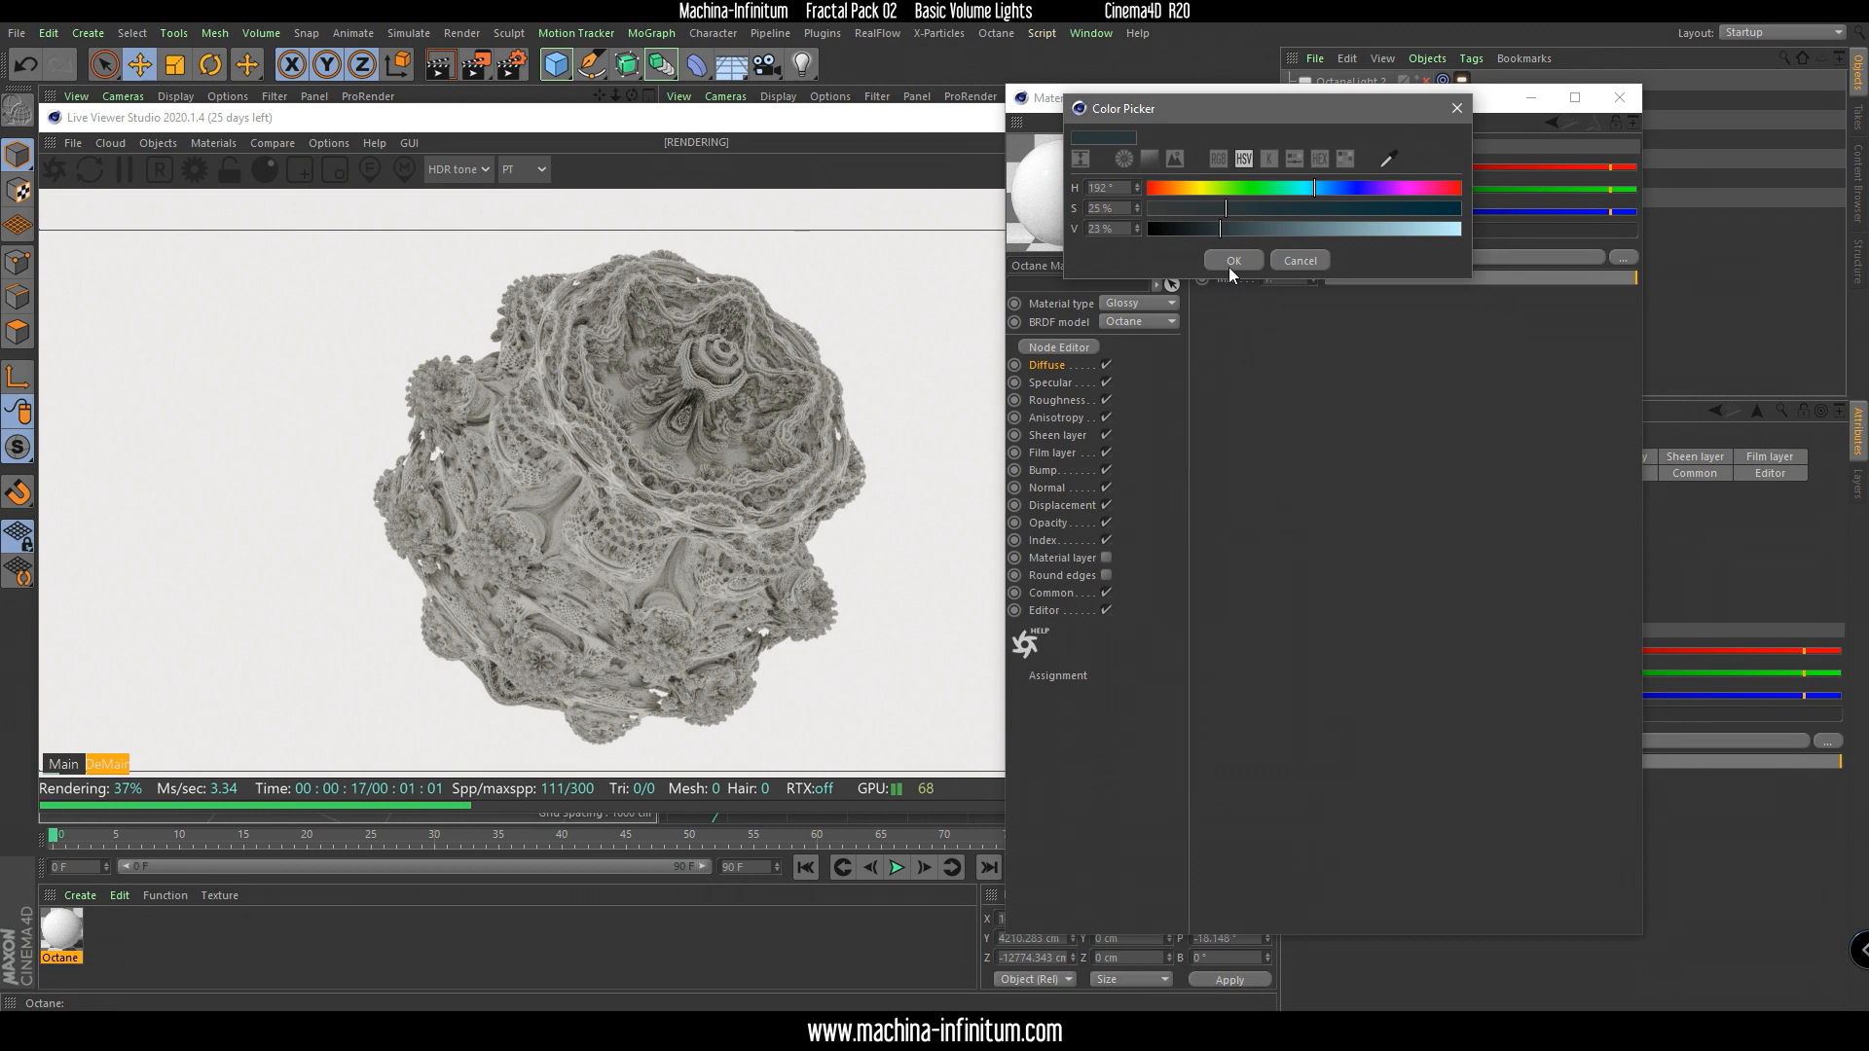
pyautogui.click(1231, 263)
# Raise the glossy material's roughness float to about 0.94 and close the Material Editor.
pyautogui.click(1051, 400)
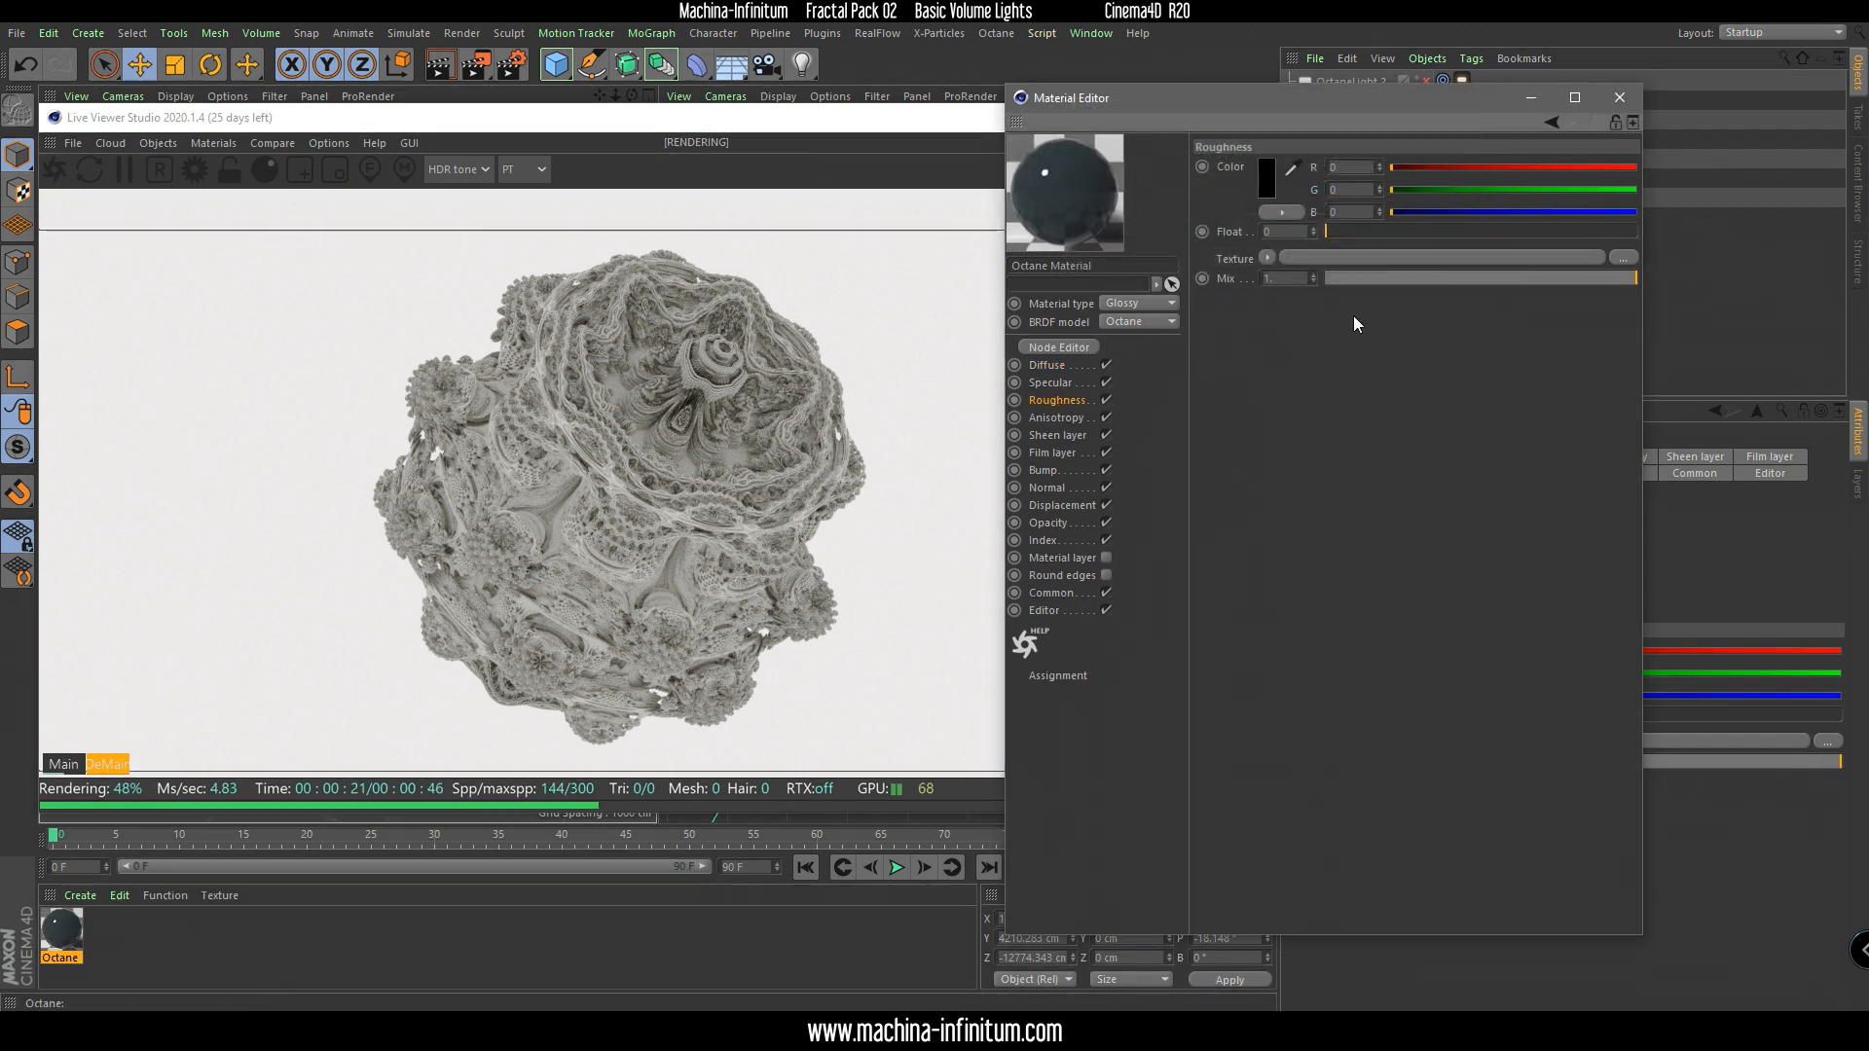
pyautogui.click(1335, 233)
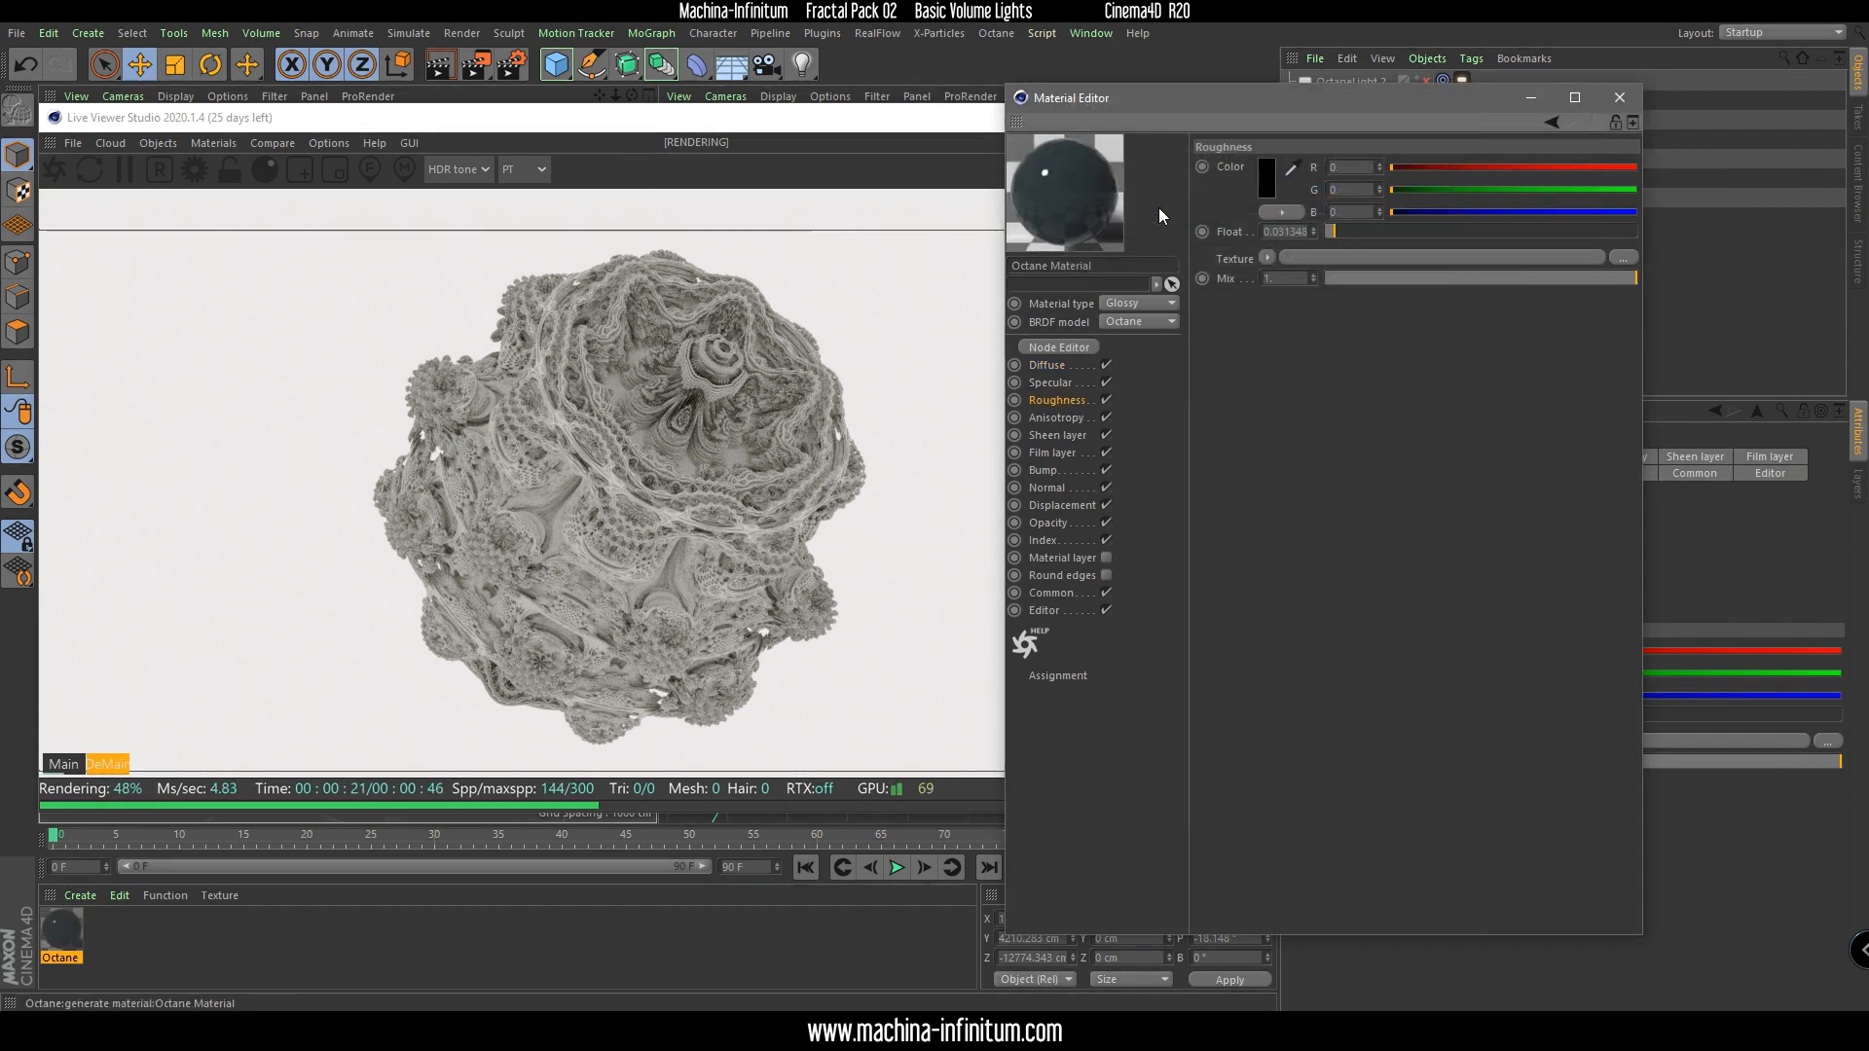
pyautogui.click(1345, 232)
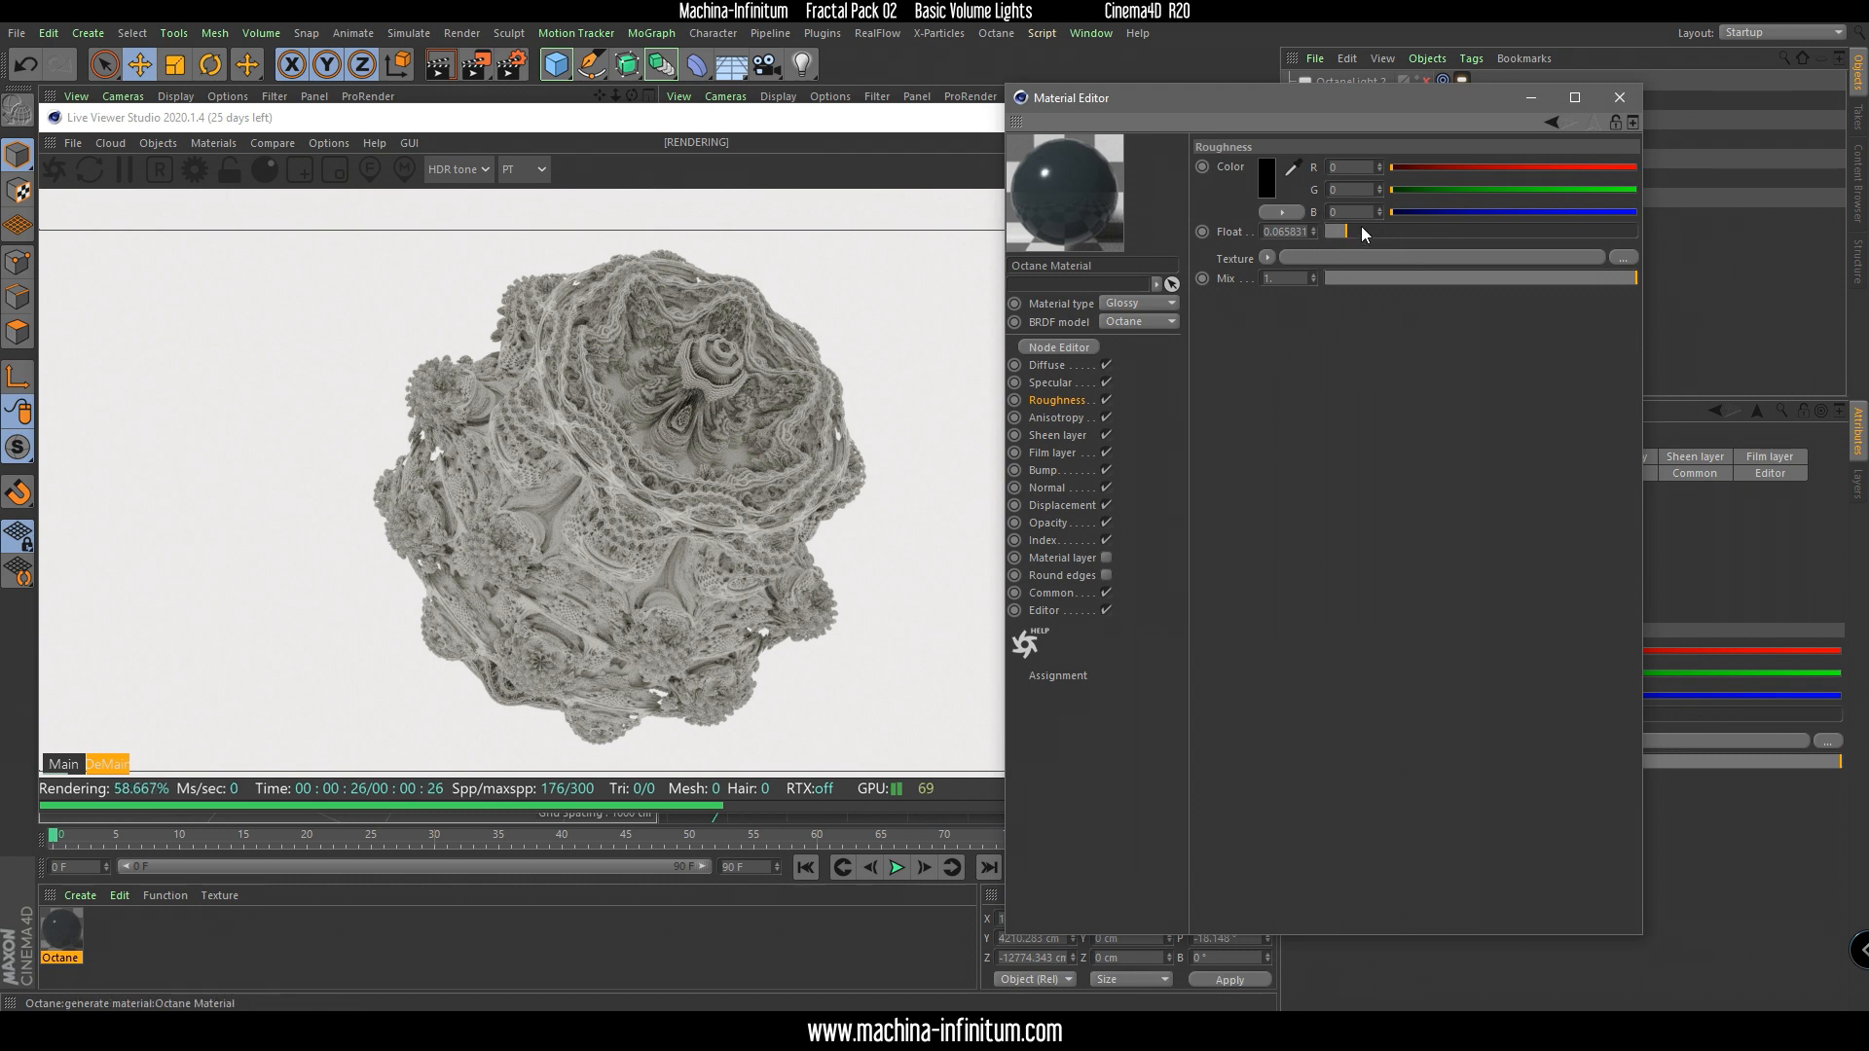
pyautogui.click(1369, 232)
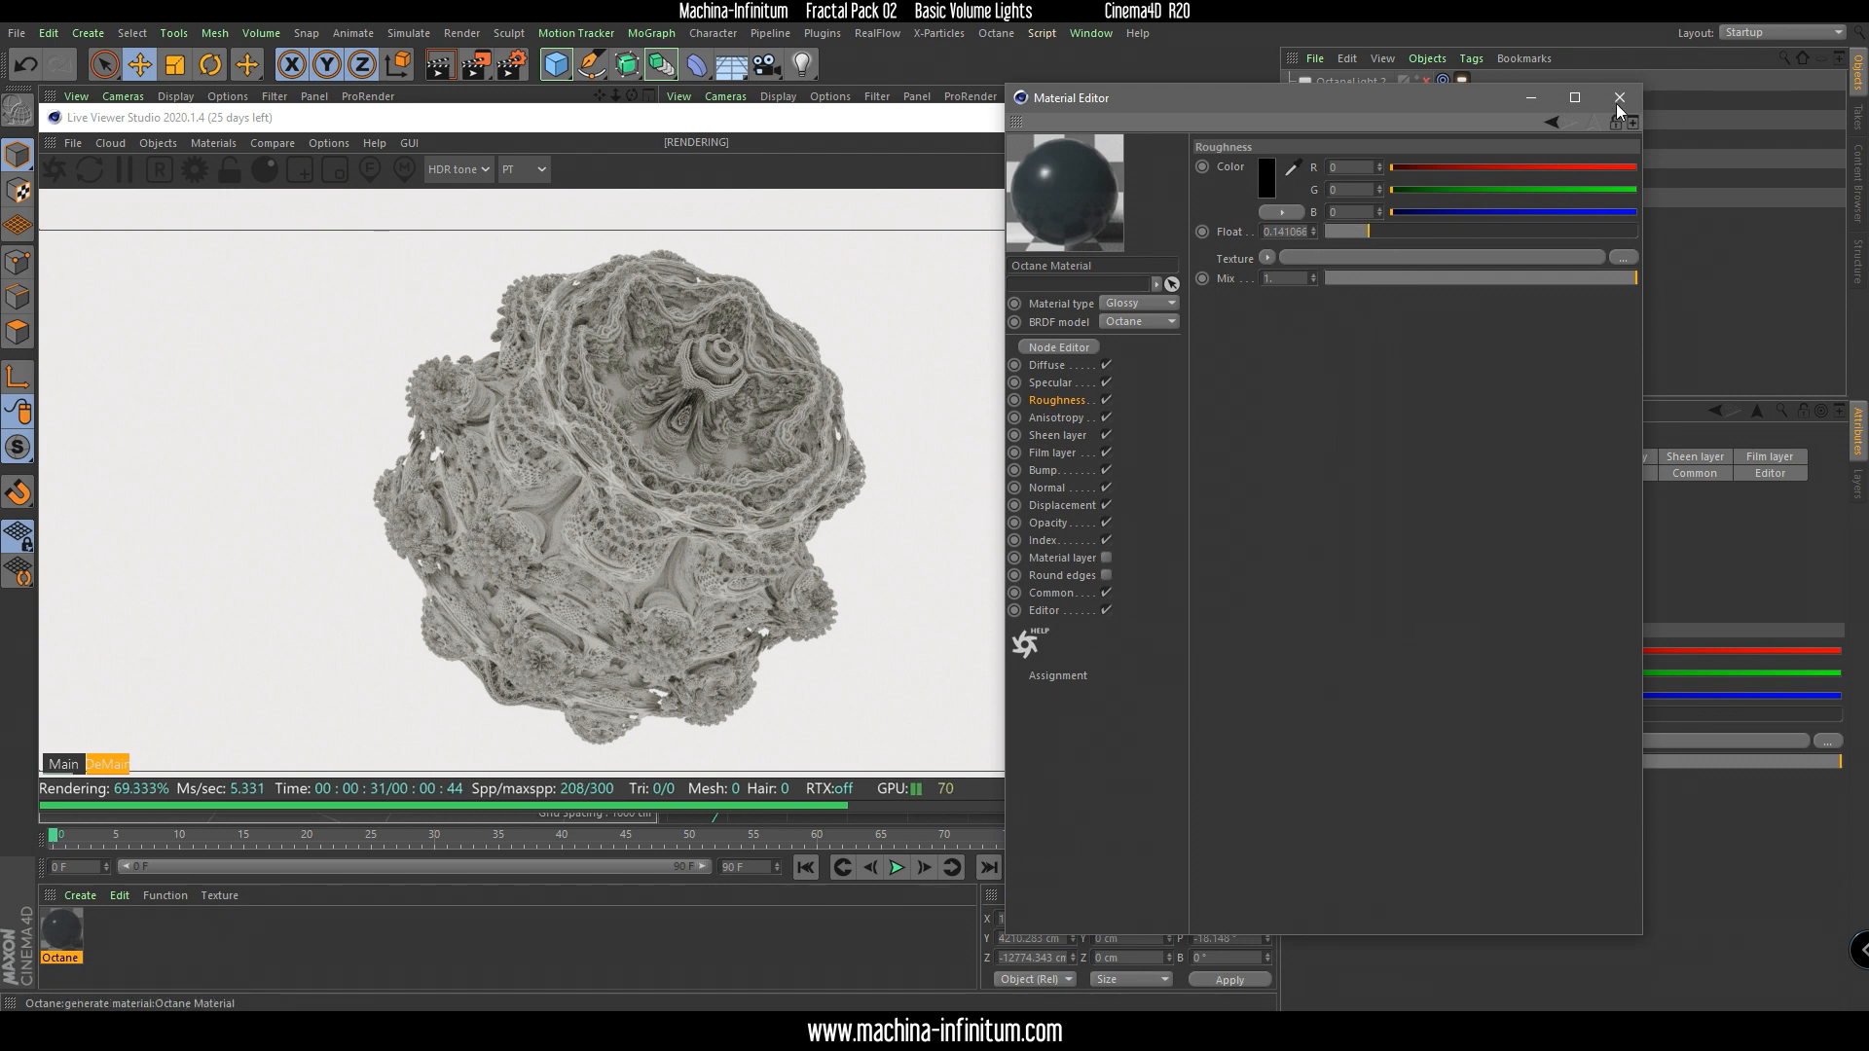
pyautogui.moveTo(1369, 232); pyautogui.dragTo(1616, 103)
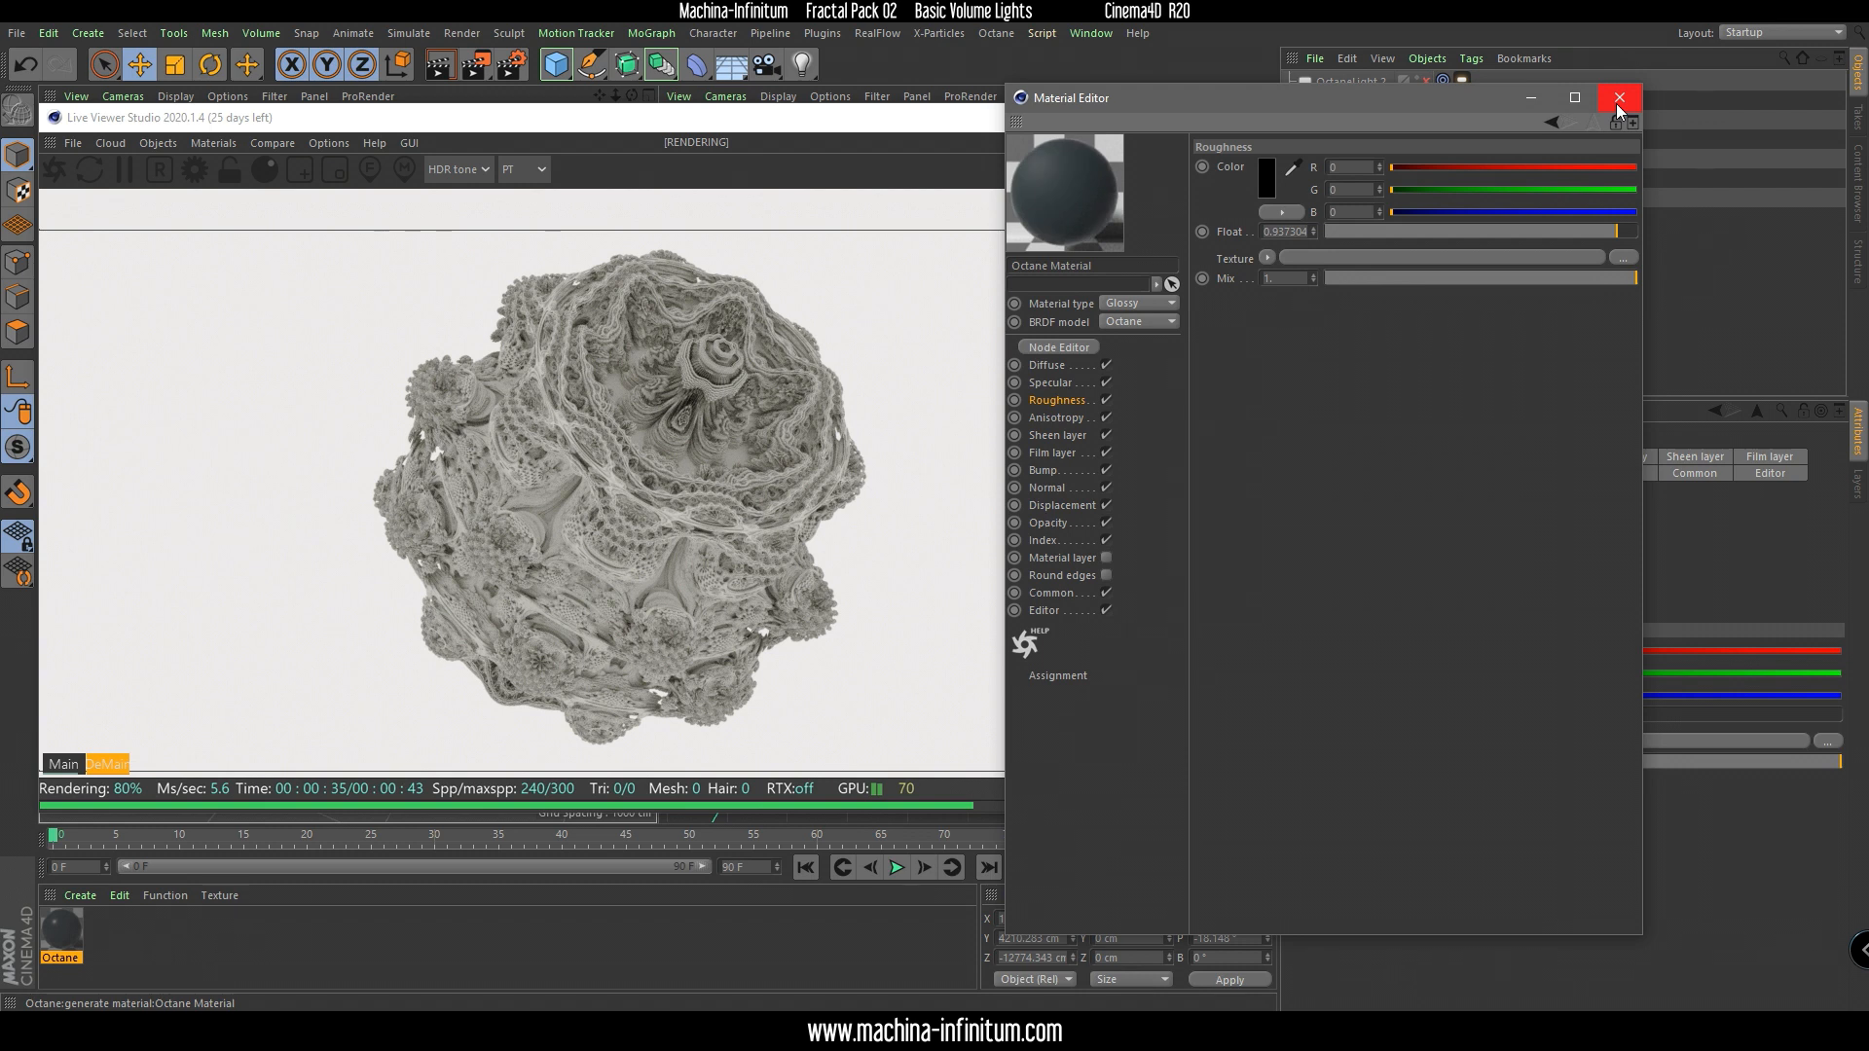
pyautogui.click(1616, 101)
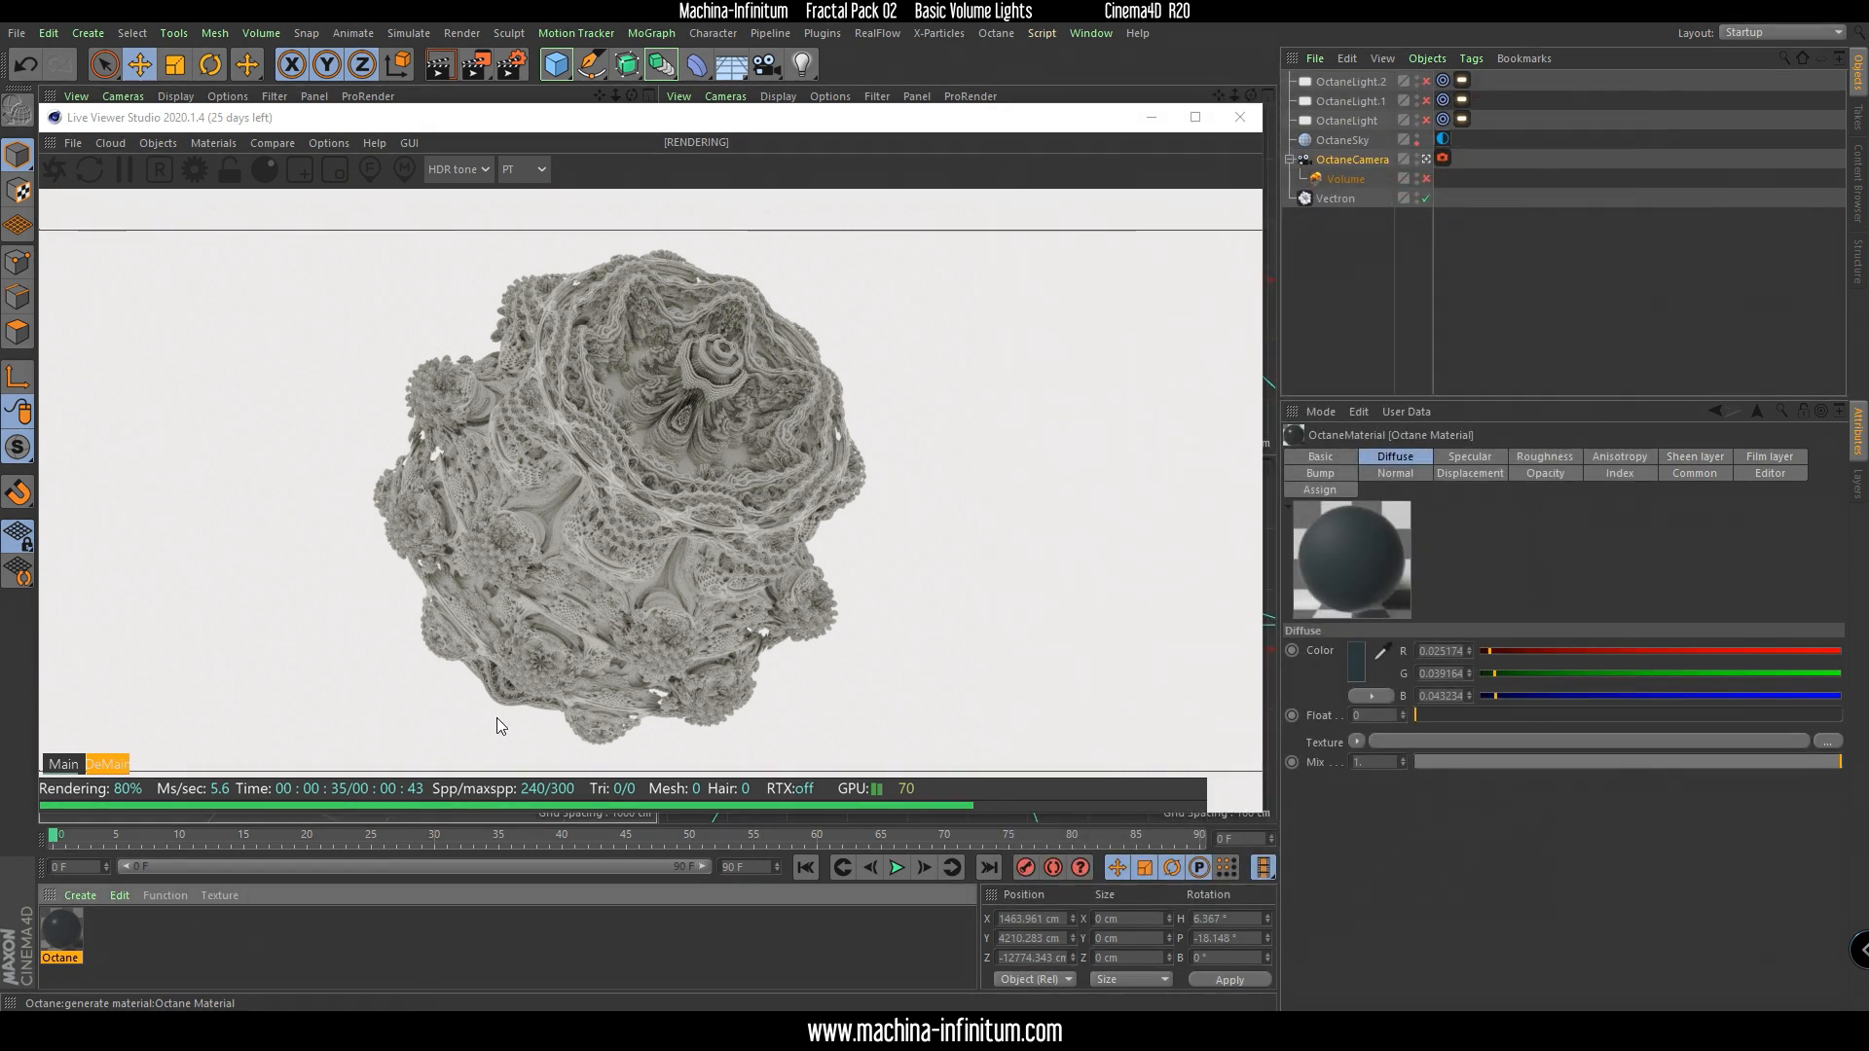
# Create a second Octane material and set its material type to Metallic.
pyautogui.click(80, 895)
pyautogui.moveTo(120, 686)
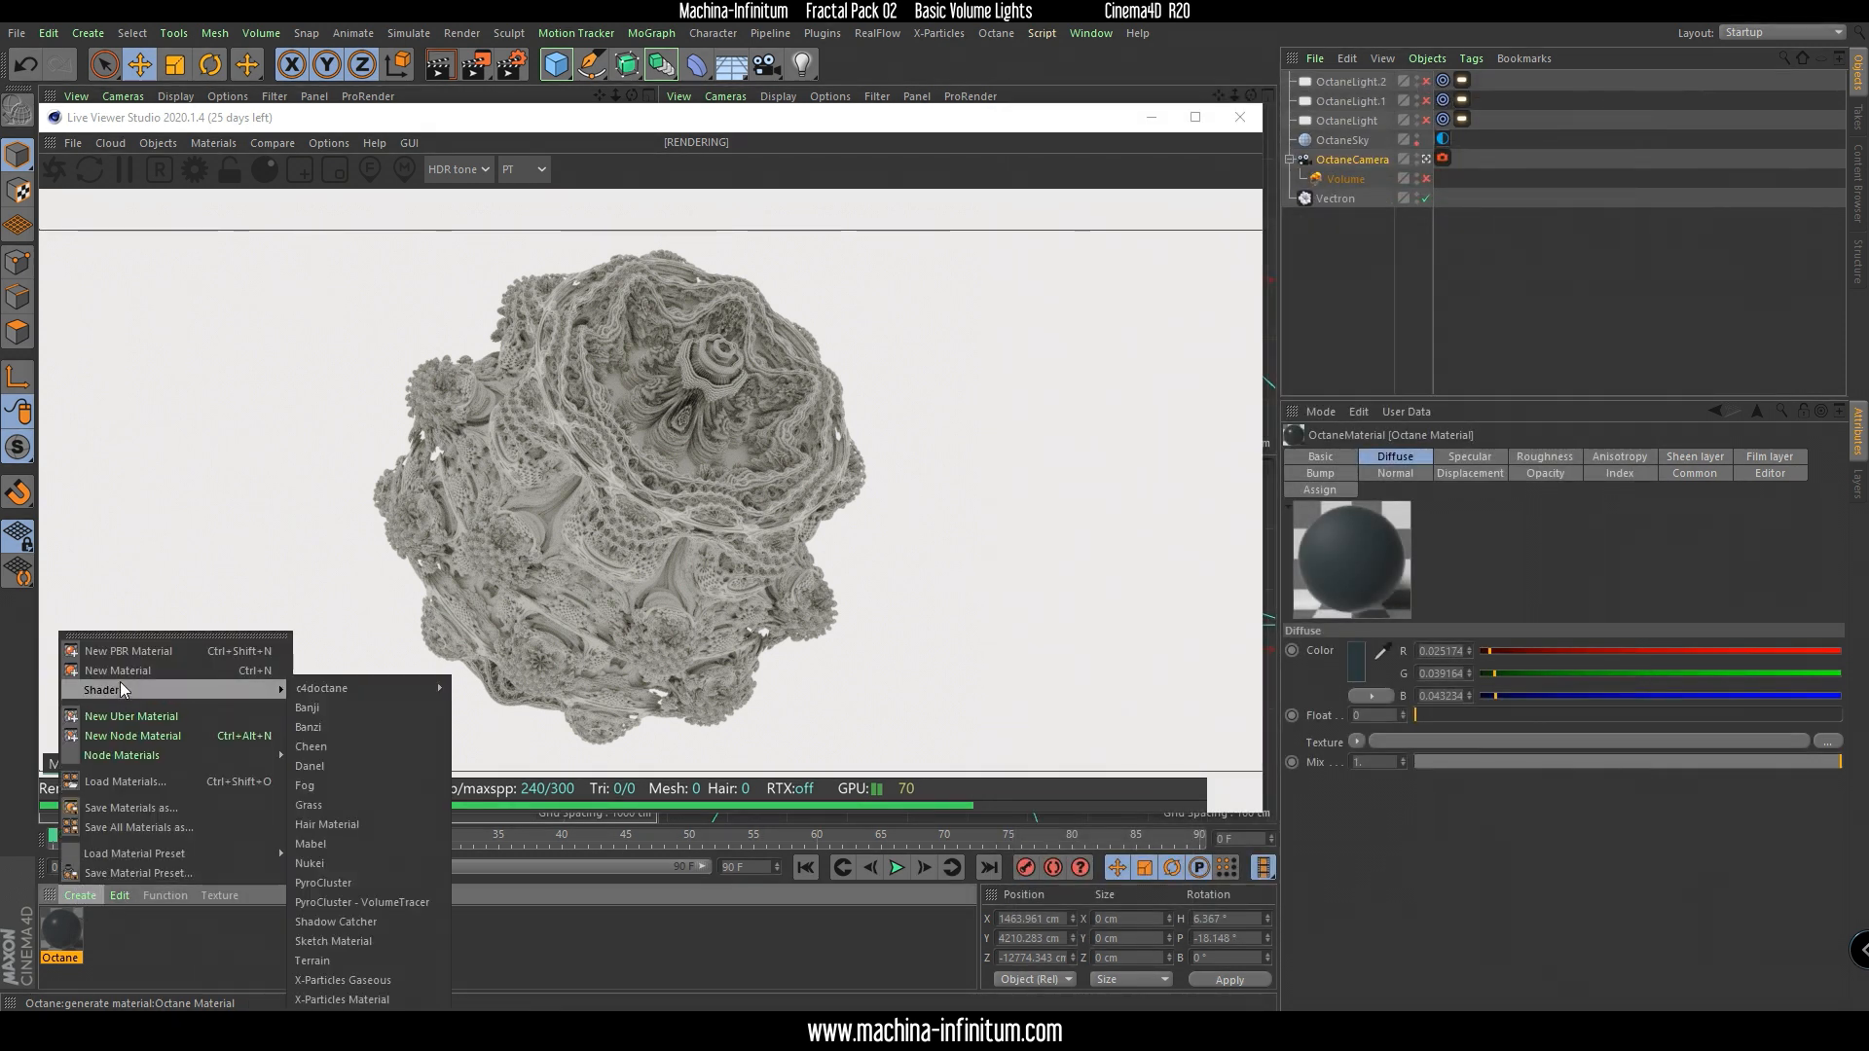
pyautogui.moveTo(380, 685)
pyautogui.click(525, 745)
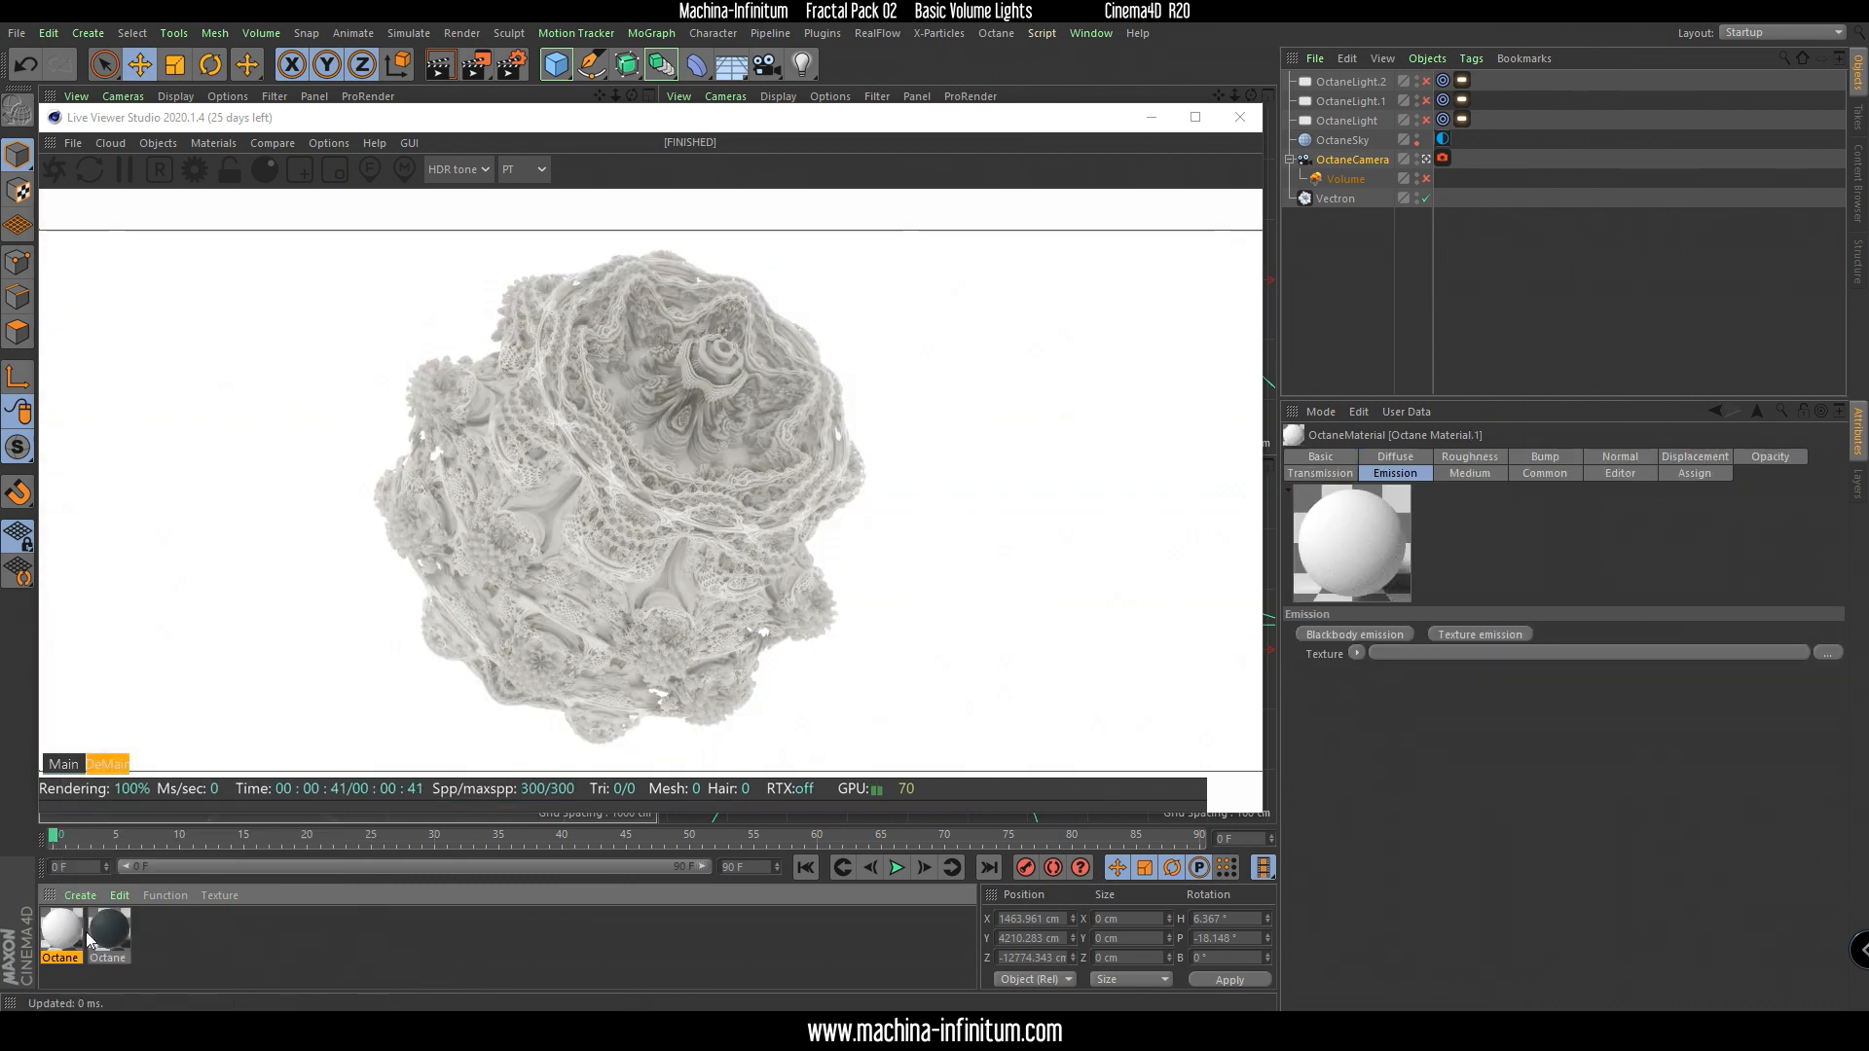
pyautogui.doubleClick(108, 930)
pyautogui.moveTo(522, 136); pyautogui.dragTo(1213, 127)
pyautogui.click(1114, 332)
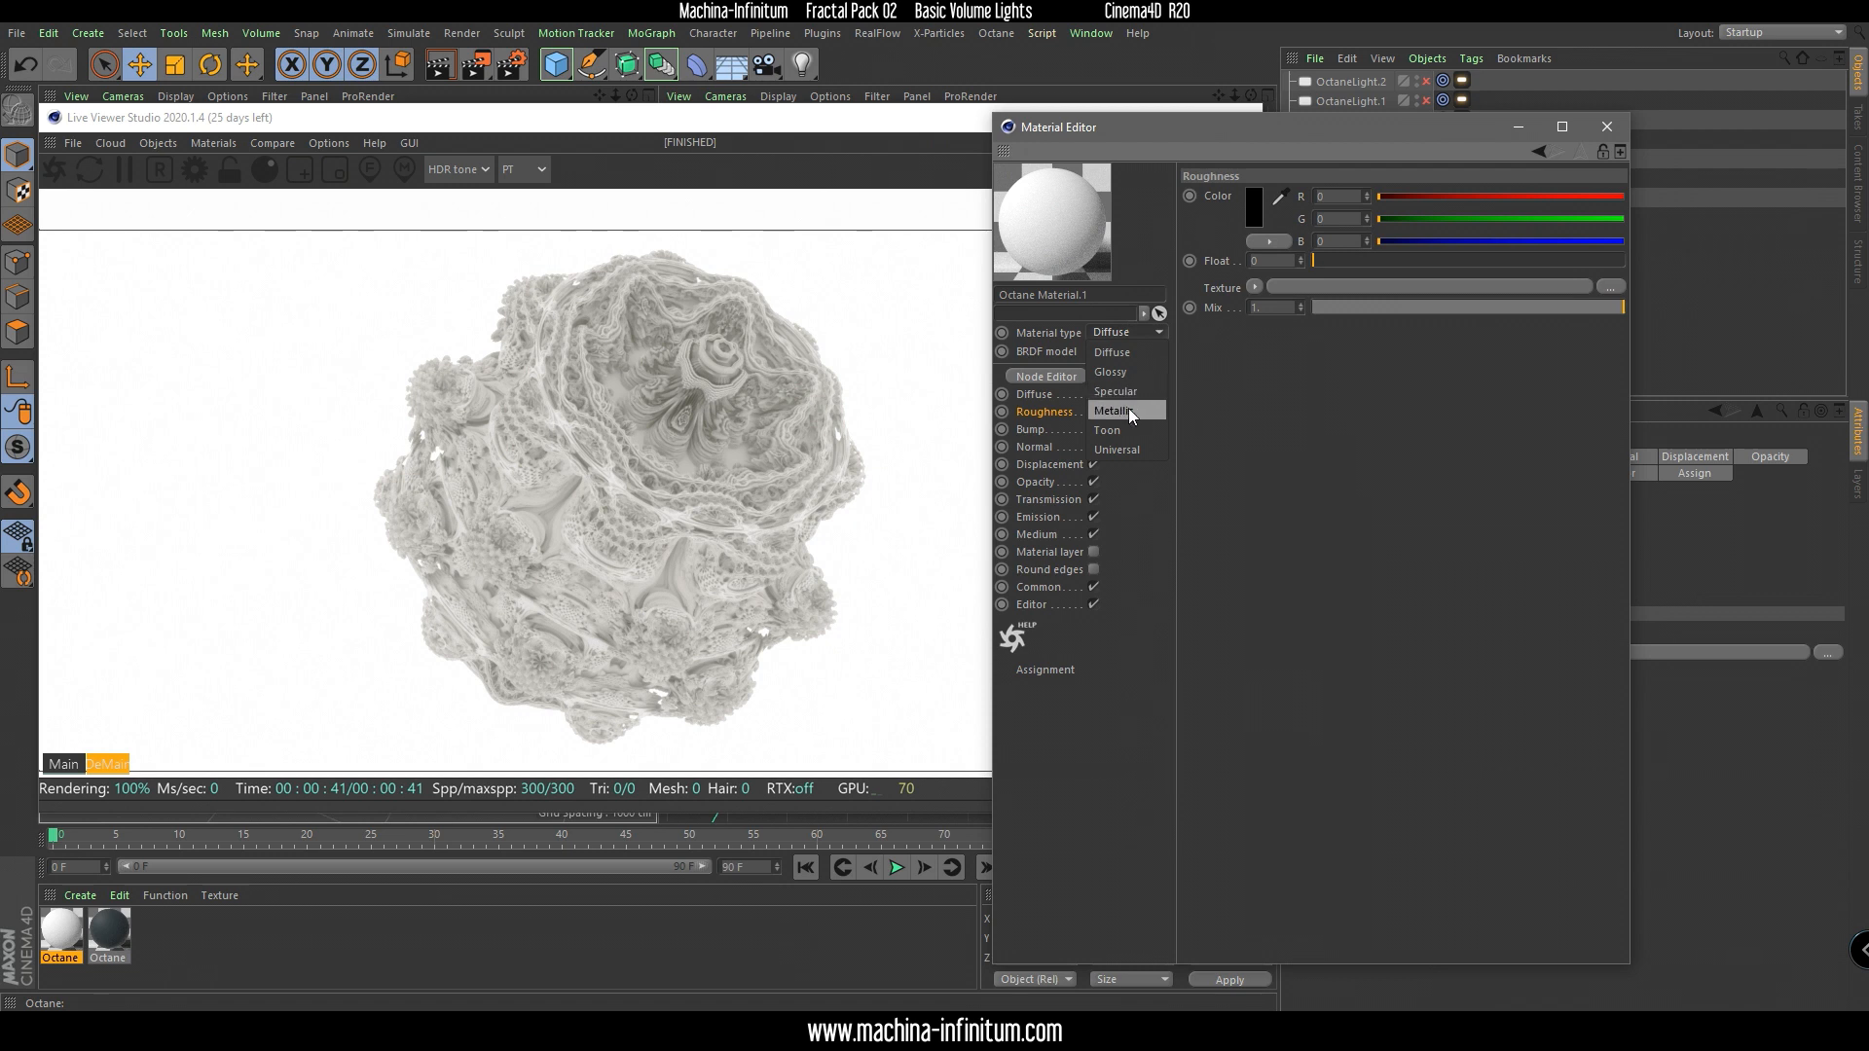
pyautogui.click(1127, 409)
# Set the metallic material's diffuse color to a gold tone with hue 53°, saturation 53% and value 66%.
pyautogui.click(1030, 395)
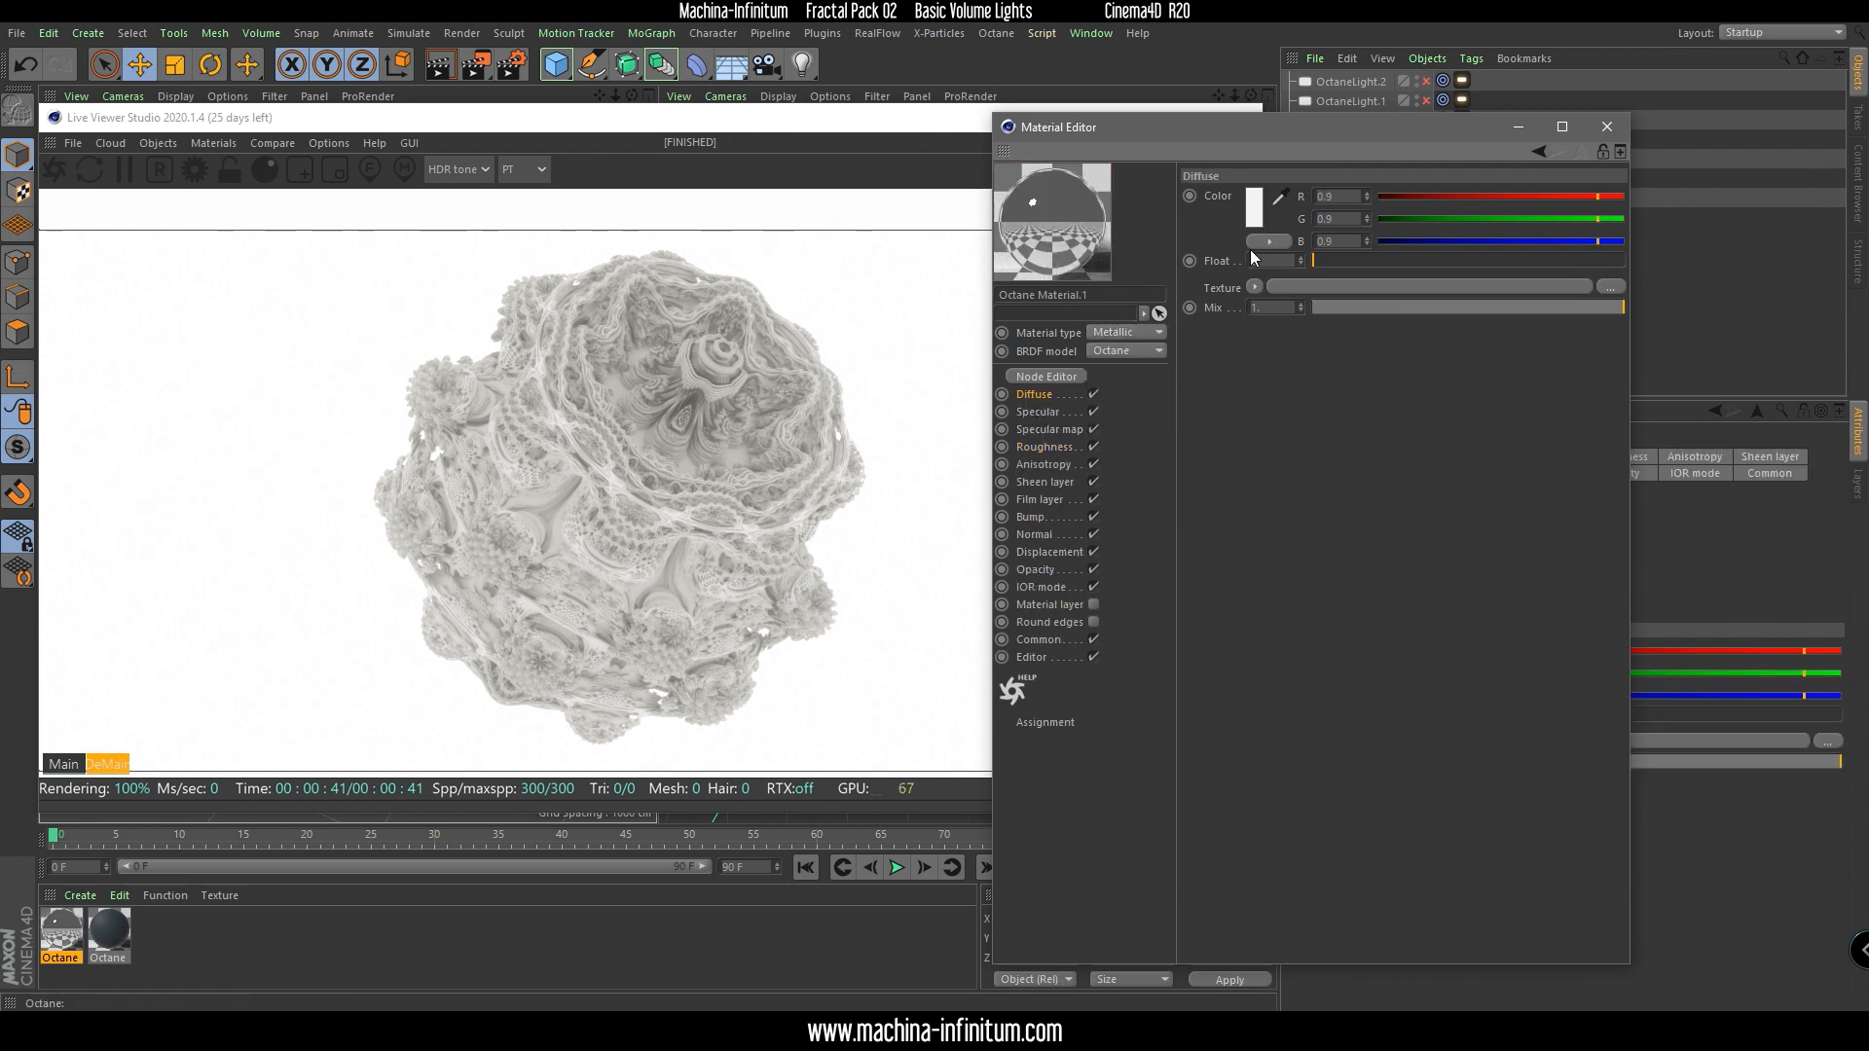
pyautogui.click(1256, 207)
pyautogui.click(1182, 199)
pyautogui.moveTo(1222, 216); pyautogui.dragTo(1344, 251)
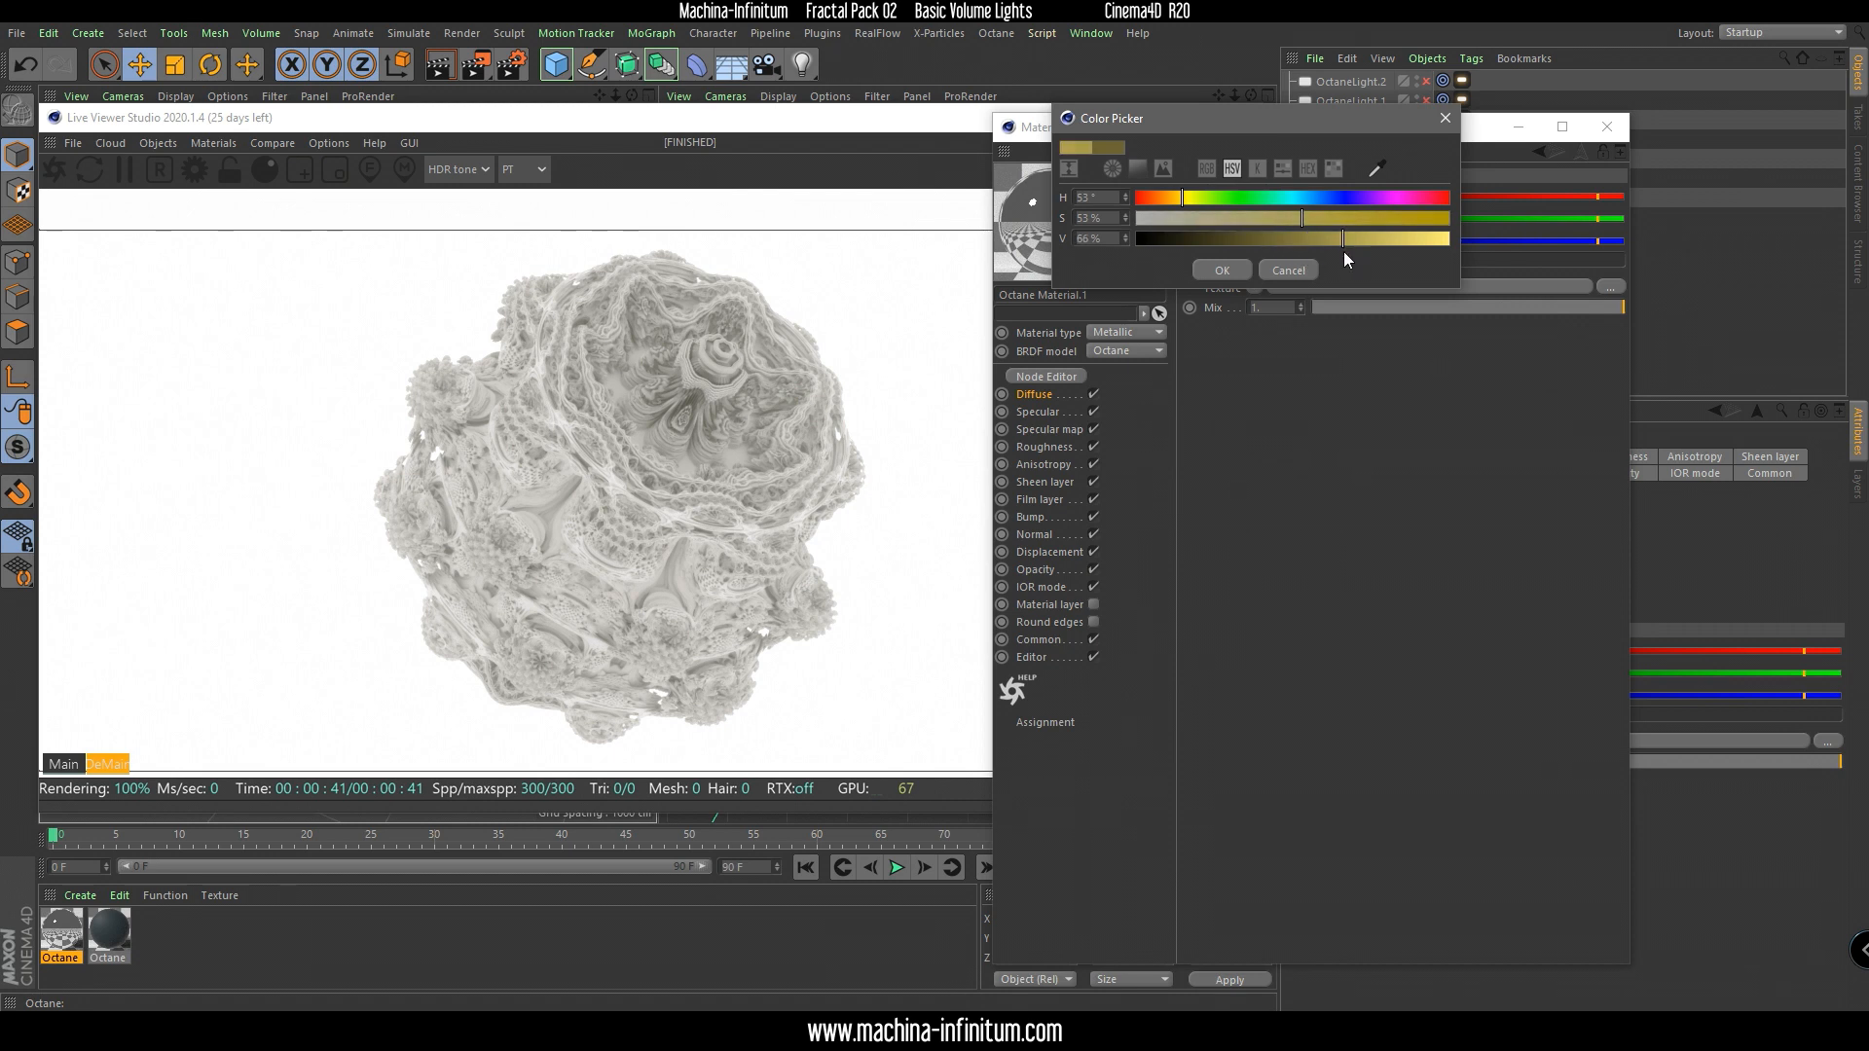
pyautogui.click(1223, 271)
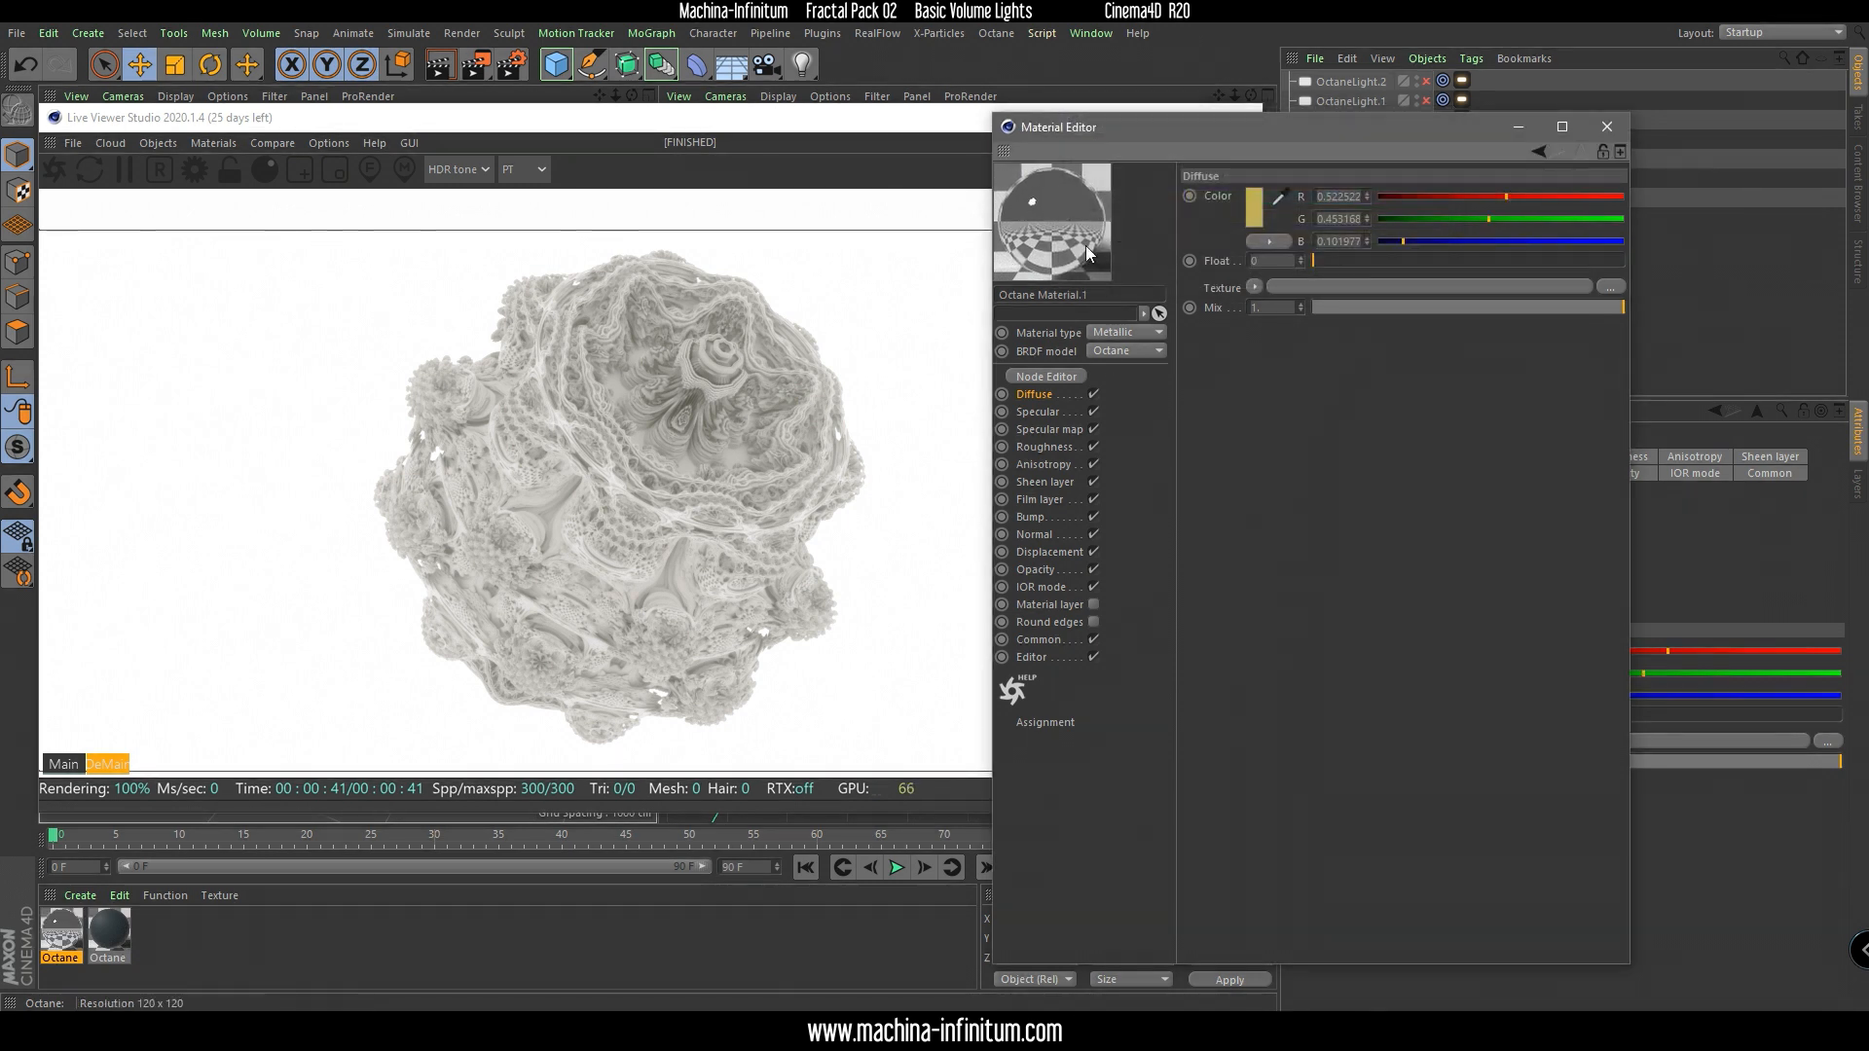
# Set the metallic material's specular color to a gold tone with hue 48°, saturation 47% and value 71%.
pyautogui.click(1032, 412)
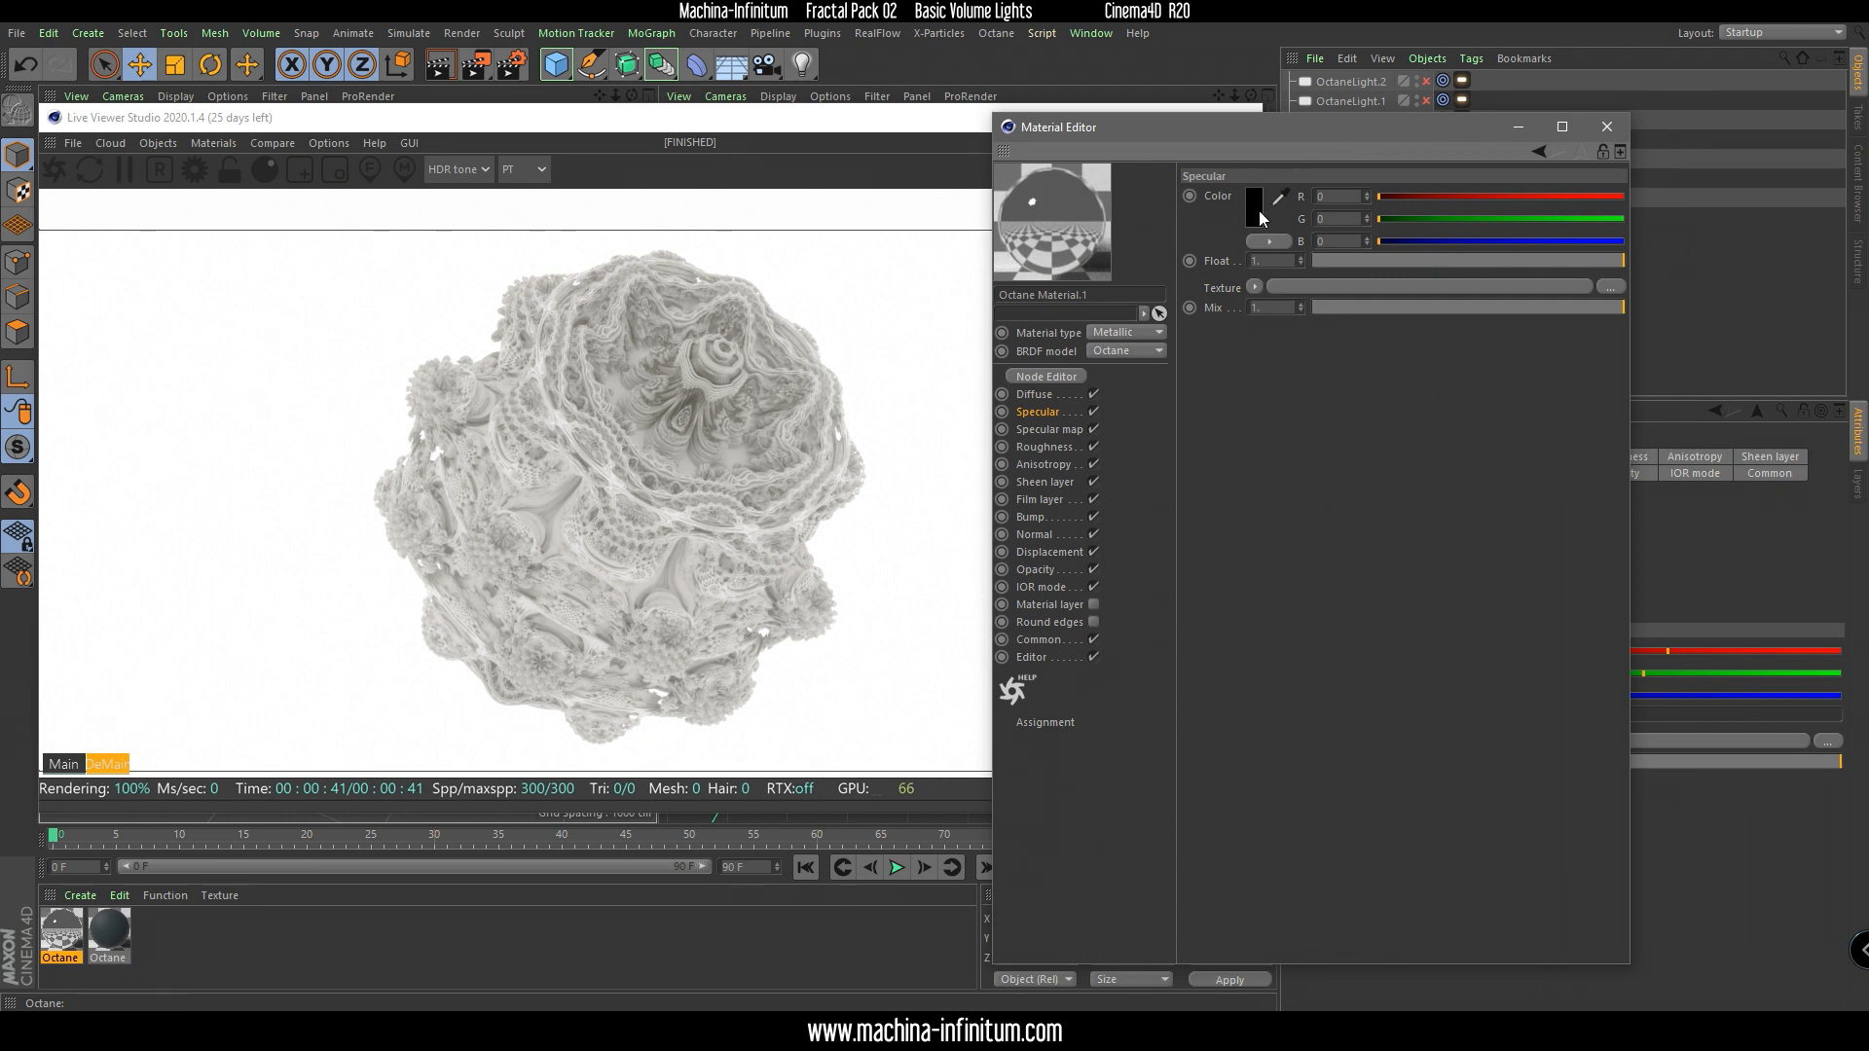
pyautogui.click(1259, 211)
pyautogui.moveTo(1273, 251)
pyautogui.mouseDown()
pyautogui.moveTo(1332, 249)
pyautogui.moveTo(1343, 228)
pyautogui.moveTo(1363, 255)
pyautogui.mouseUp()
pyautogui.click(1182, 208)
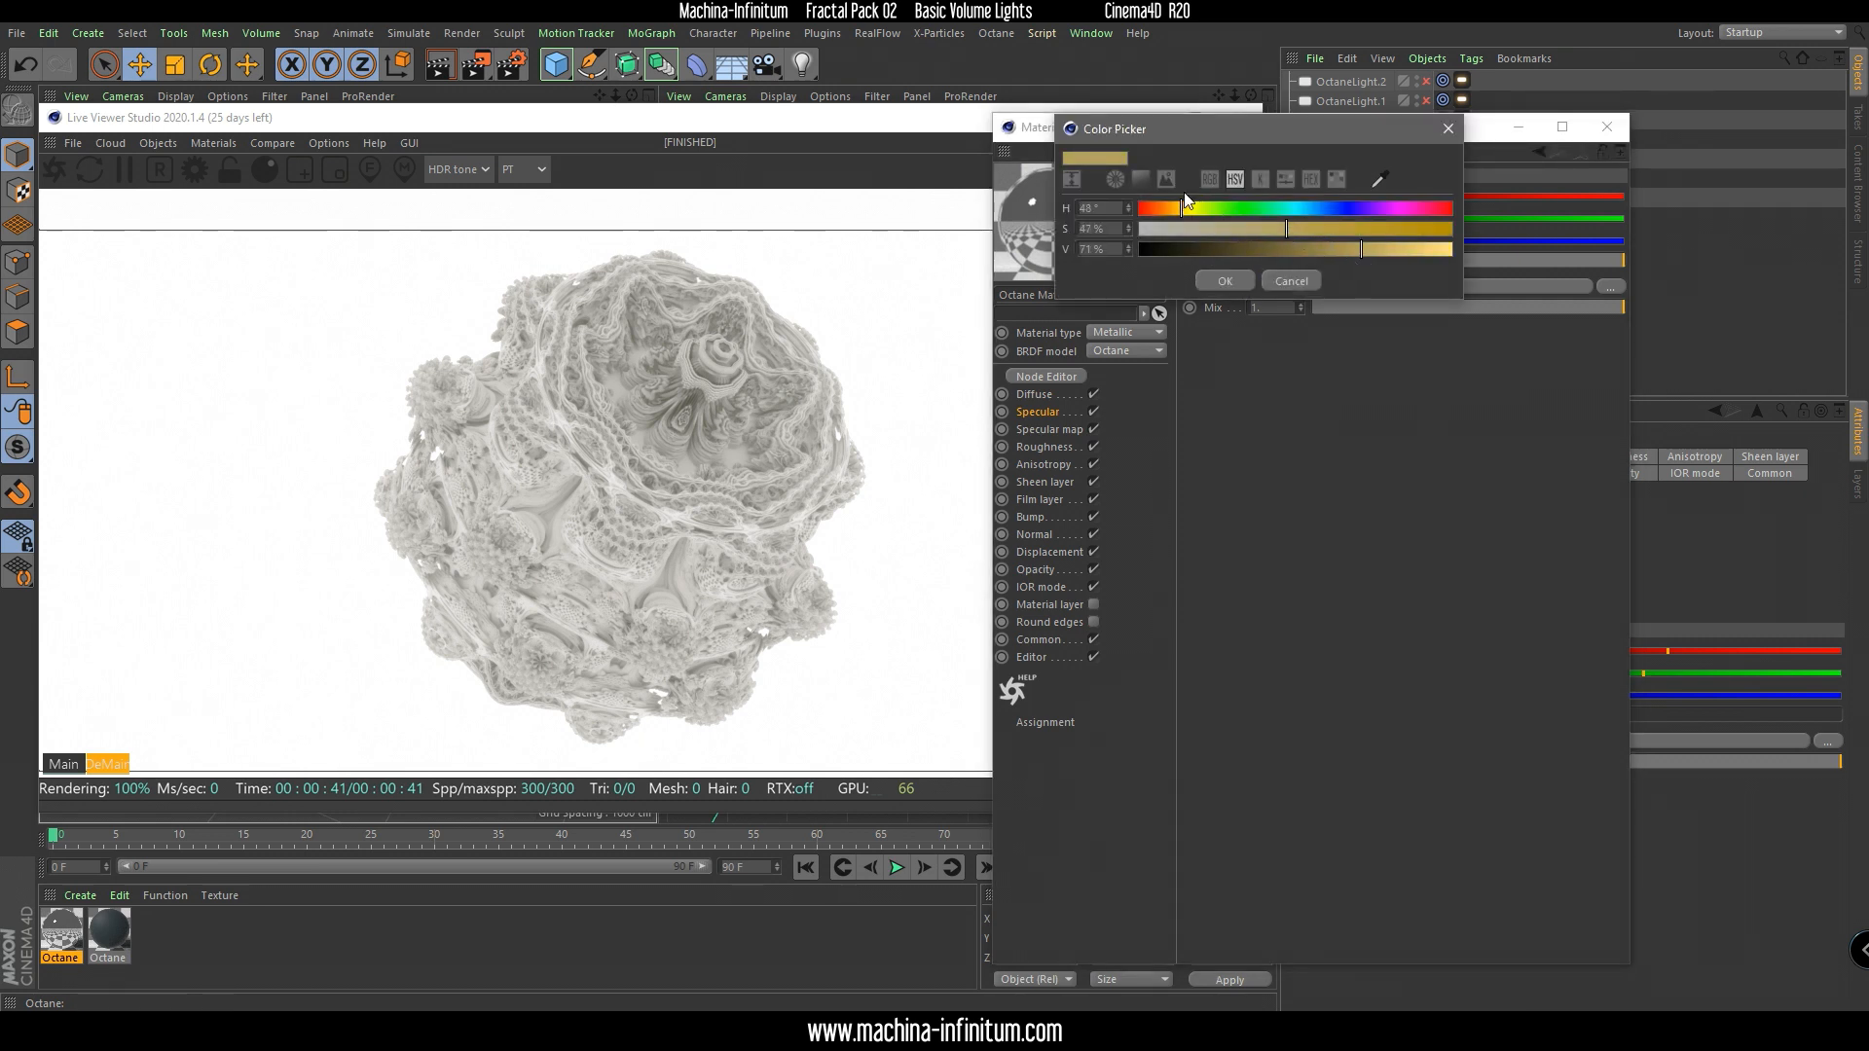
pyautogui.click(1225, 280)
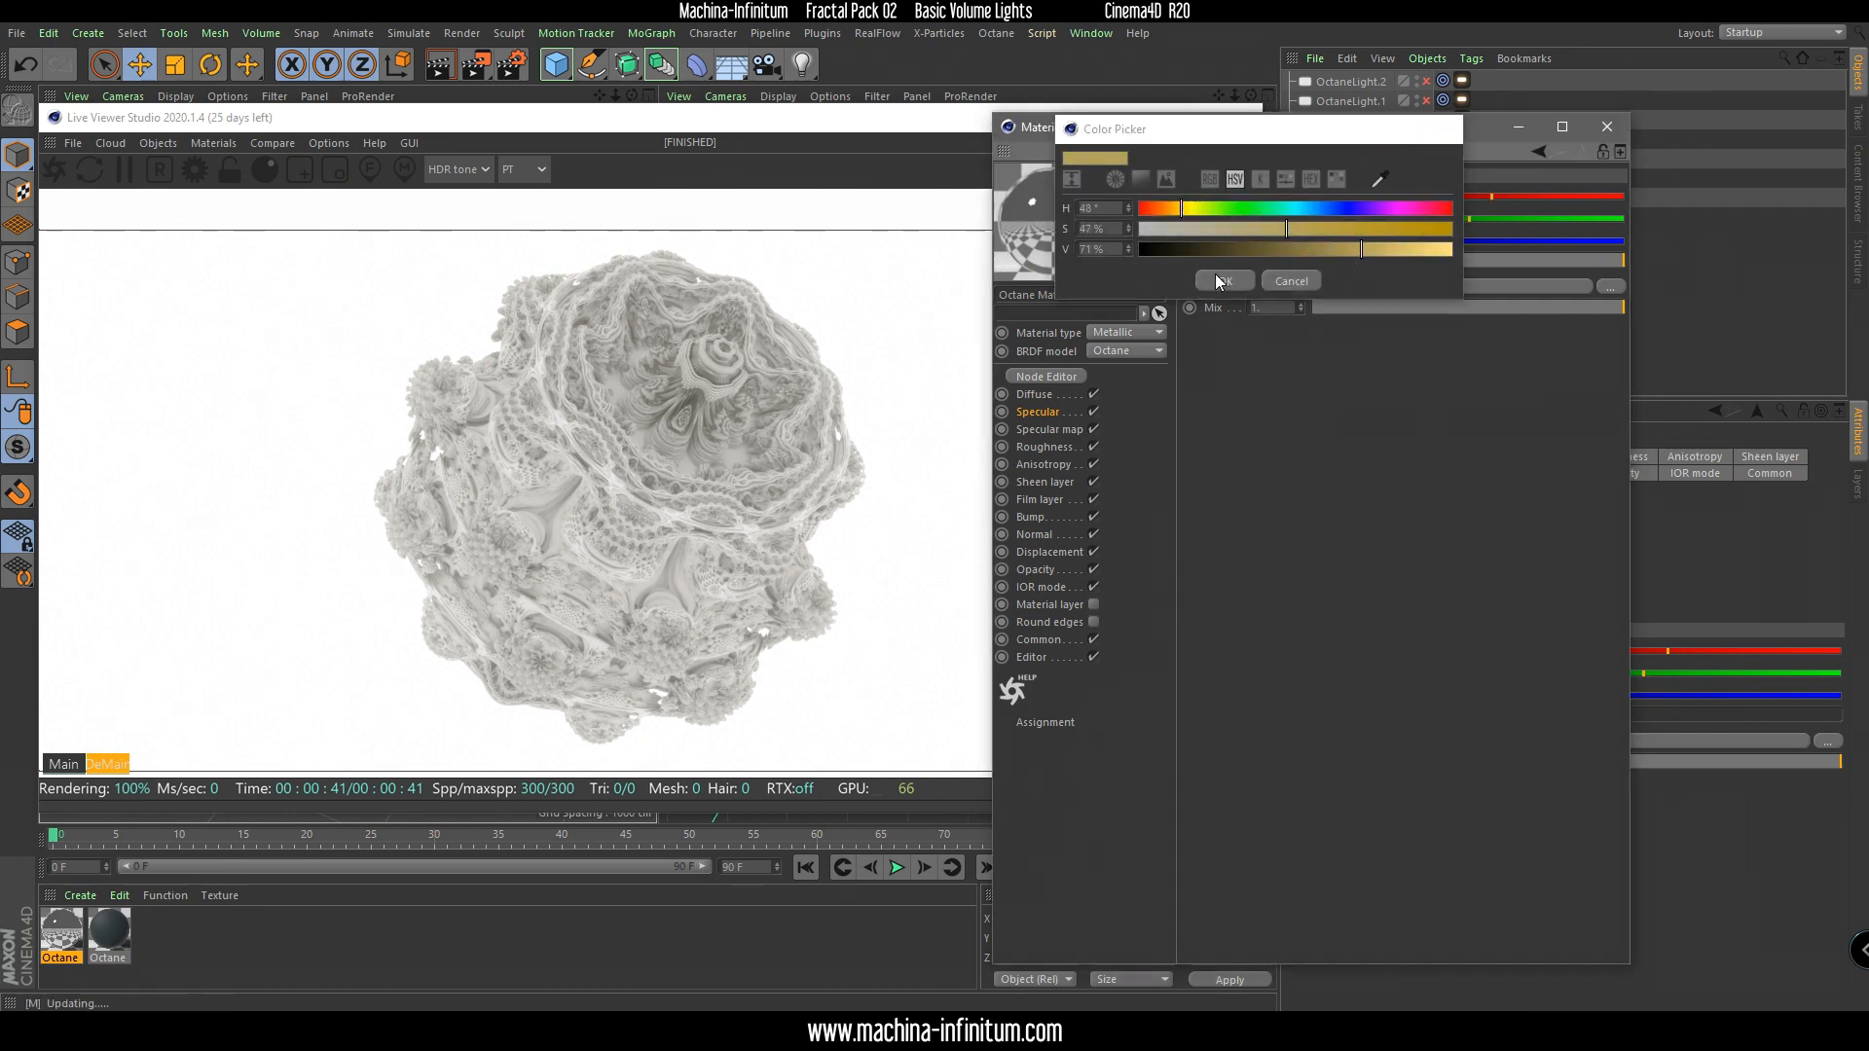
# Add an Octane ImageTexture to the metallic material's roughness and load the 4096x4096 mottled grey image into it.
pyautogui.click(1044, 446)
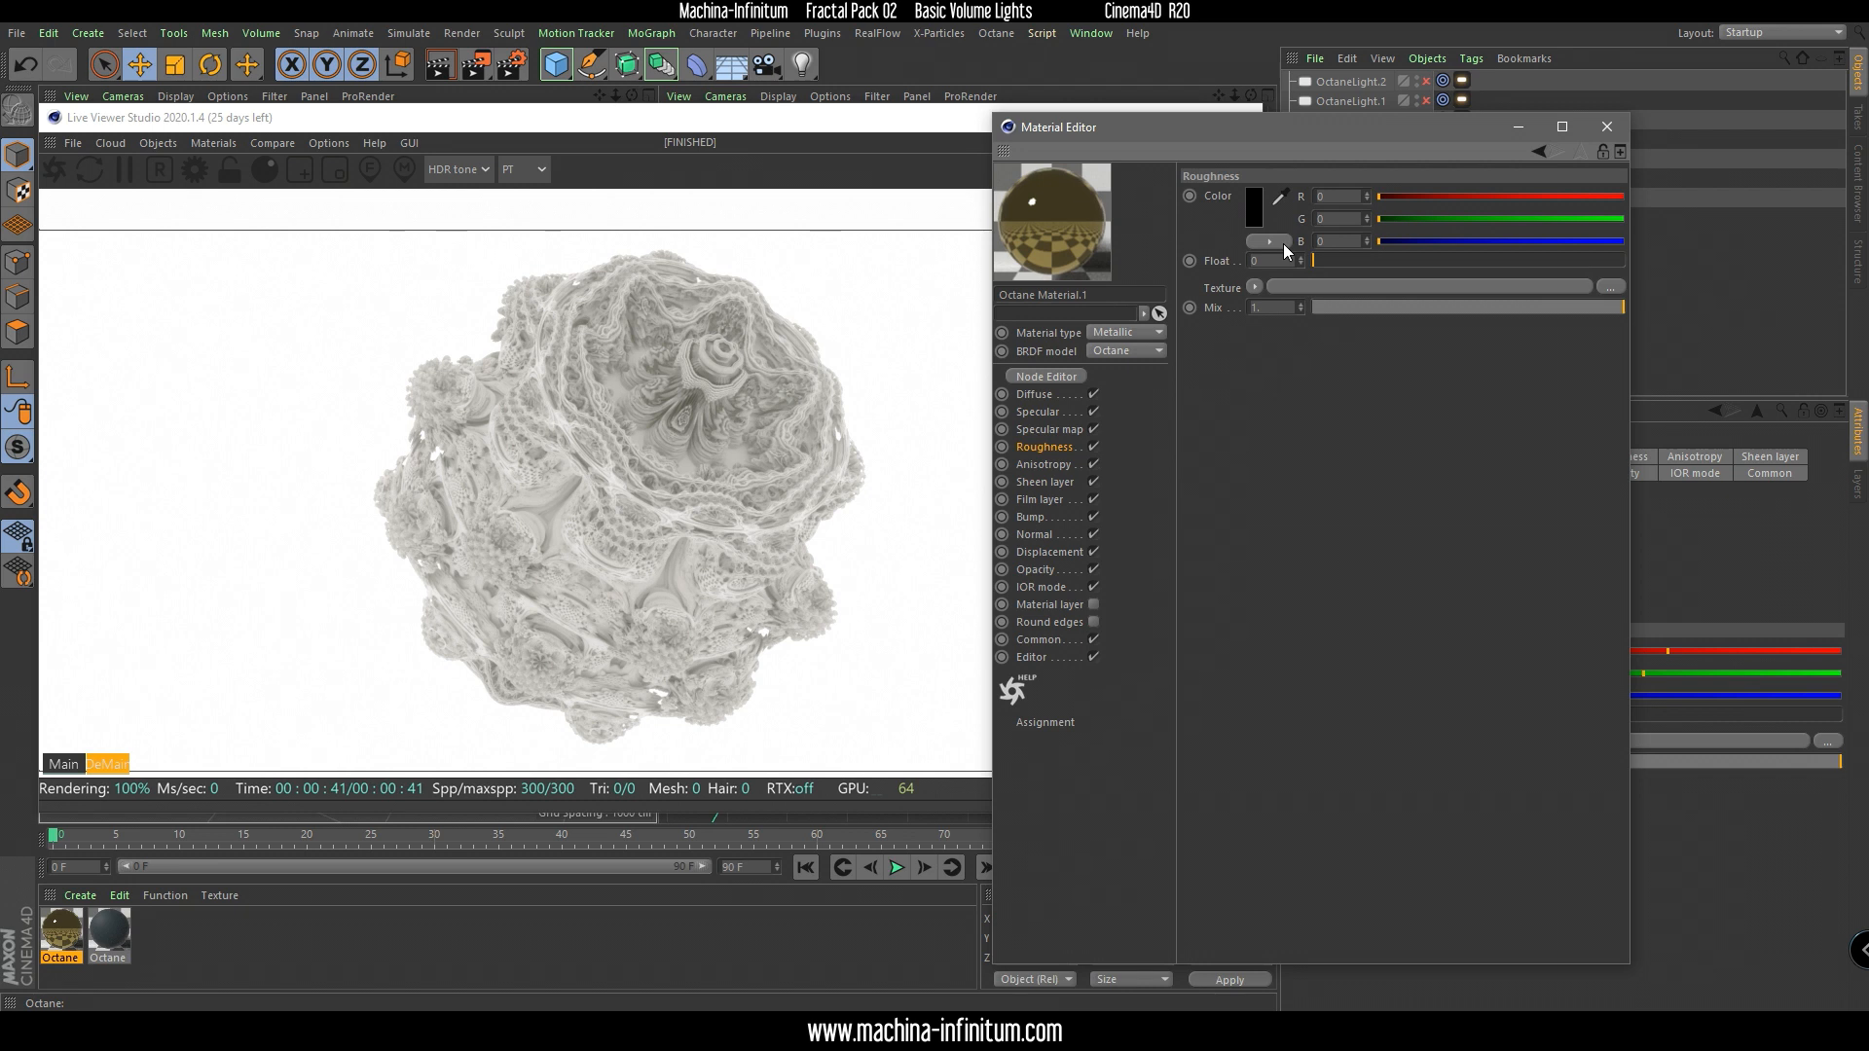
pyautogui.click(1254, 288)
pyautogui.moveTo(1296, 646)
pyautogui.moveTo(1427, 645)
pyautogui.moveTo(1500, 646)
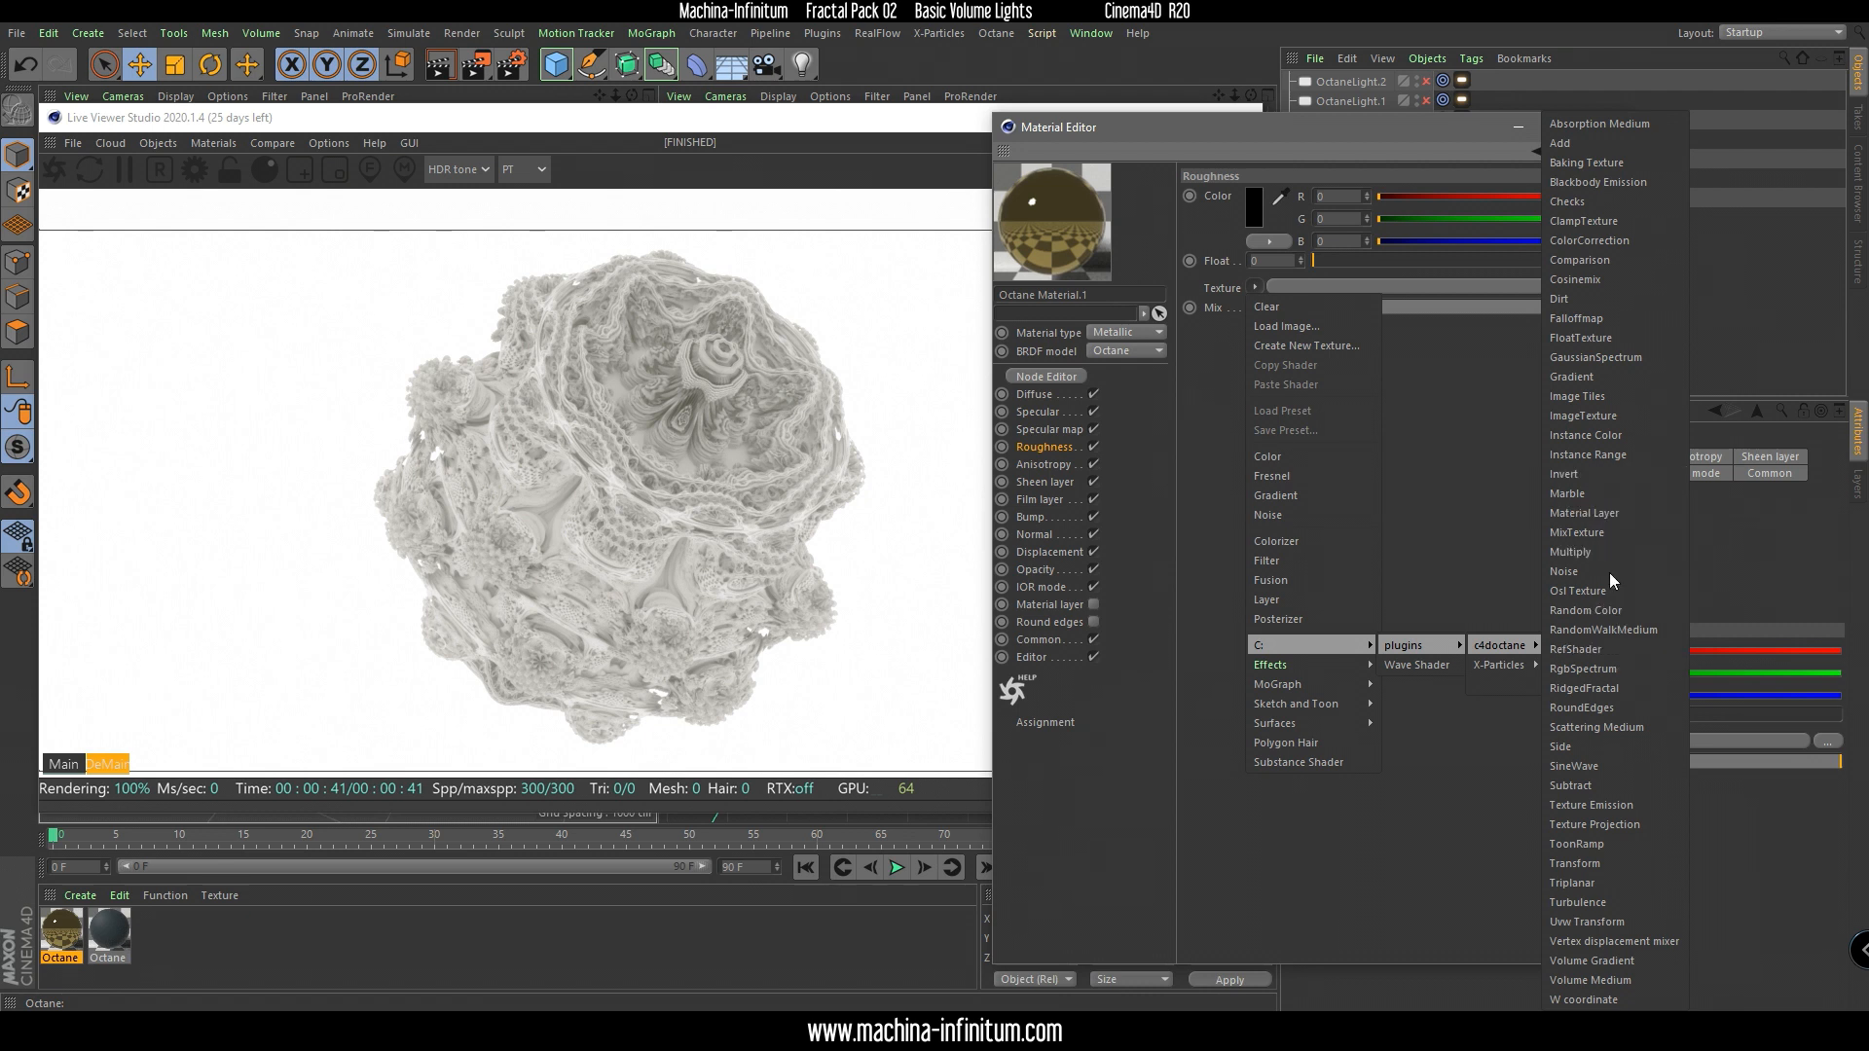
pyautogui.click(1601, 416)
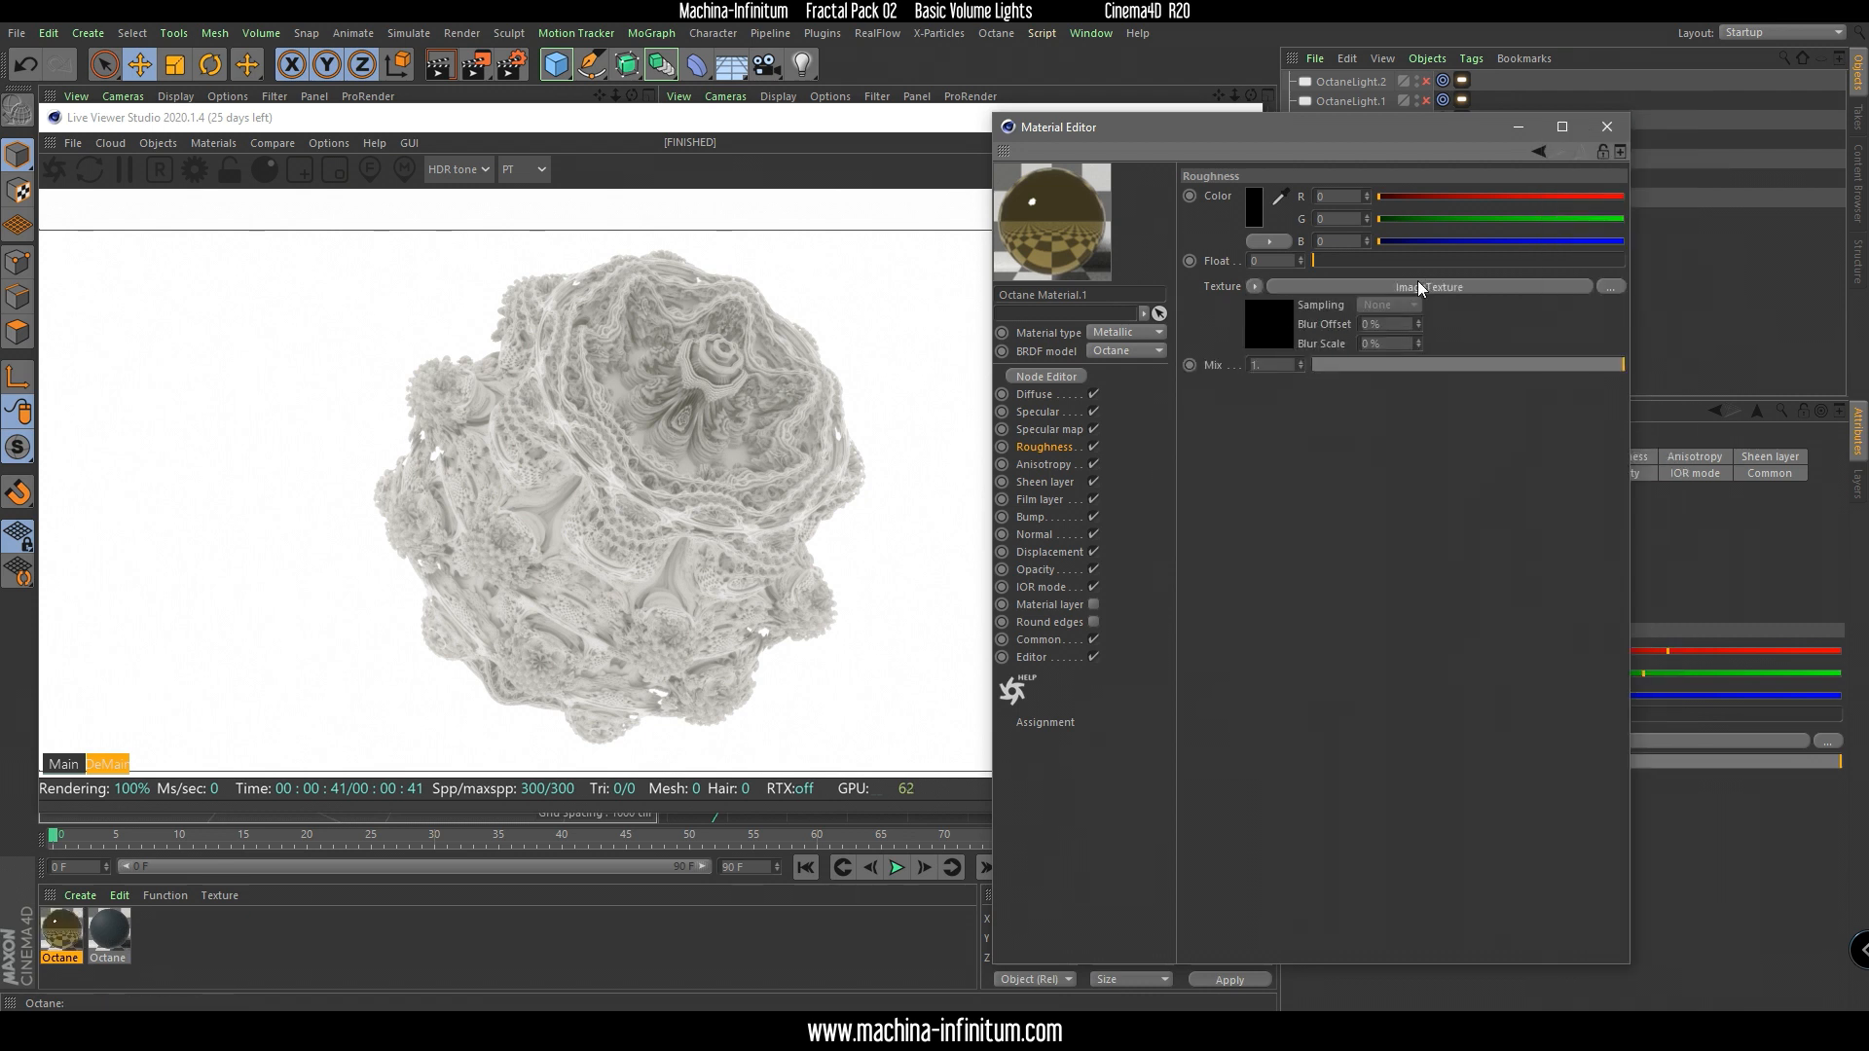
pyautogui.click(1418, 286)
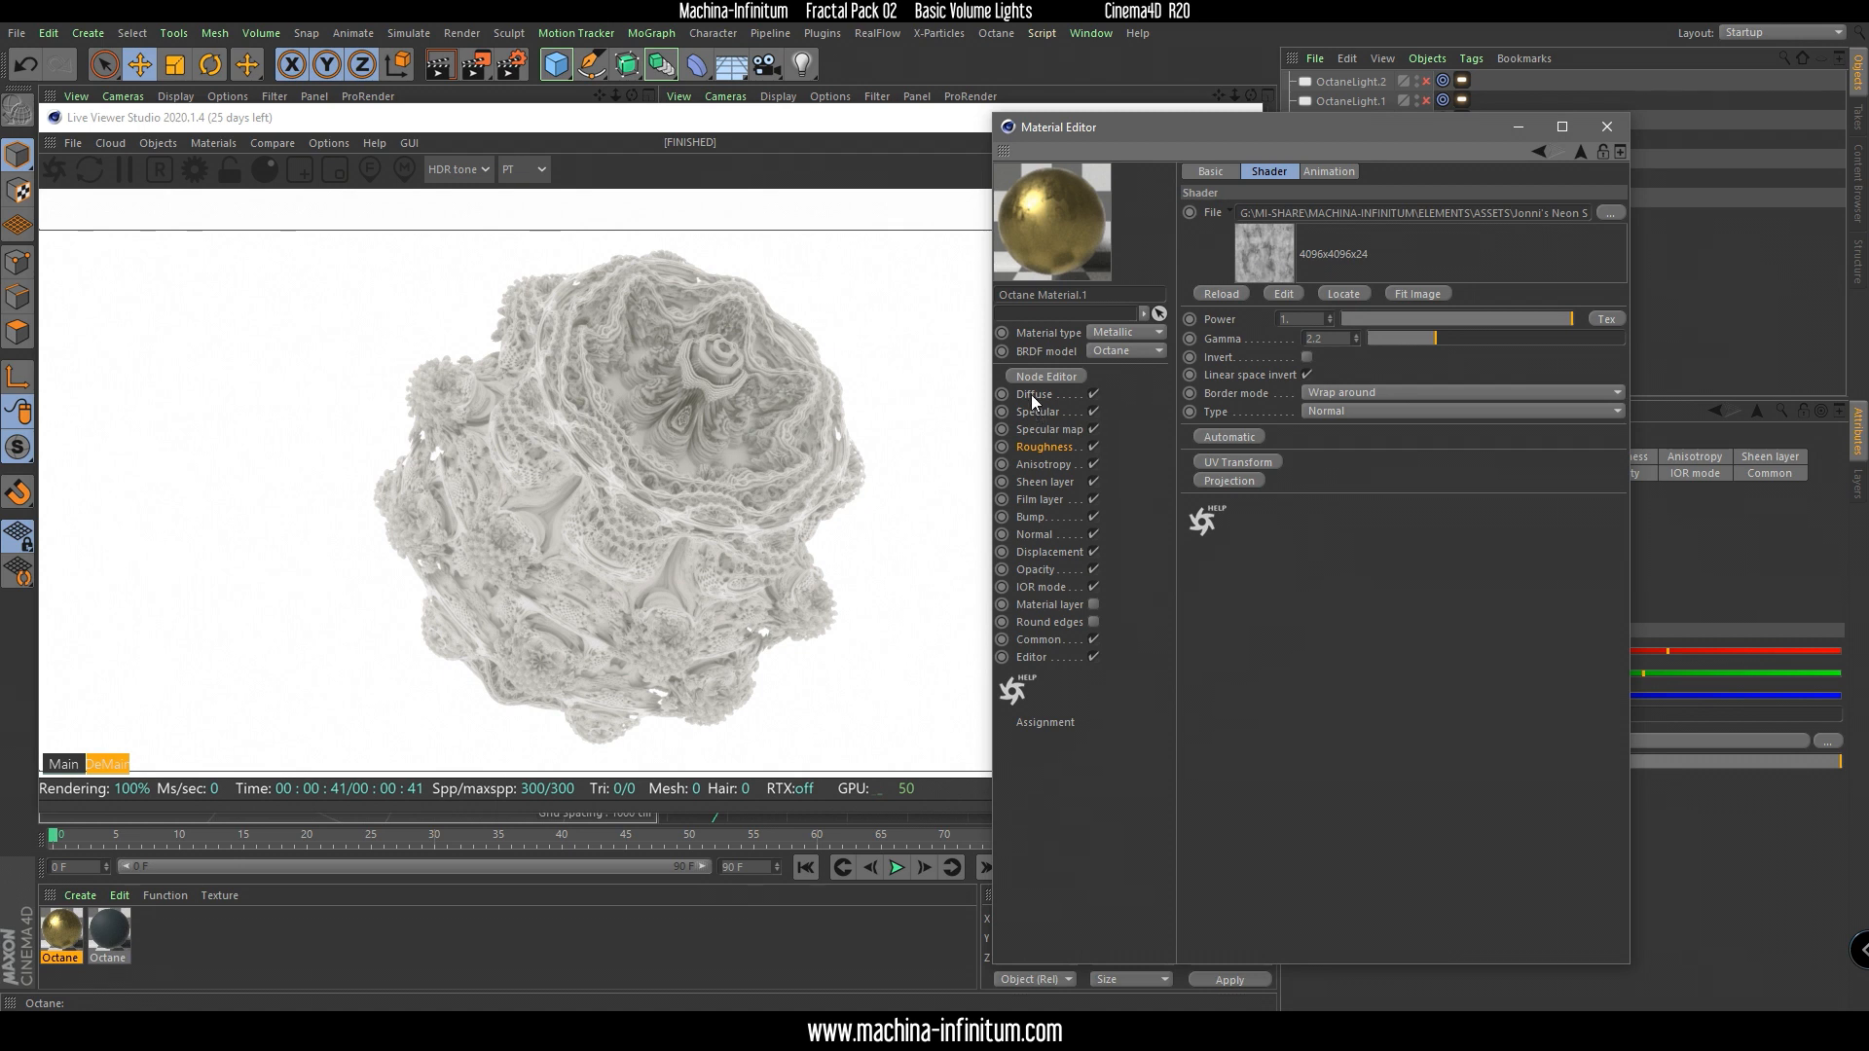
# Give the roughness image a Box texture projection with locked aspect ratio and a scale of about 0.8.
pyautogui.click(1228, 481)
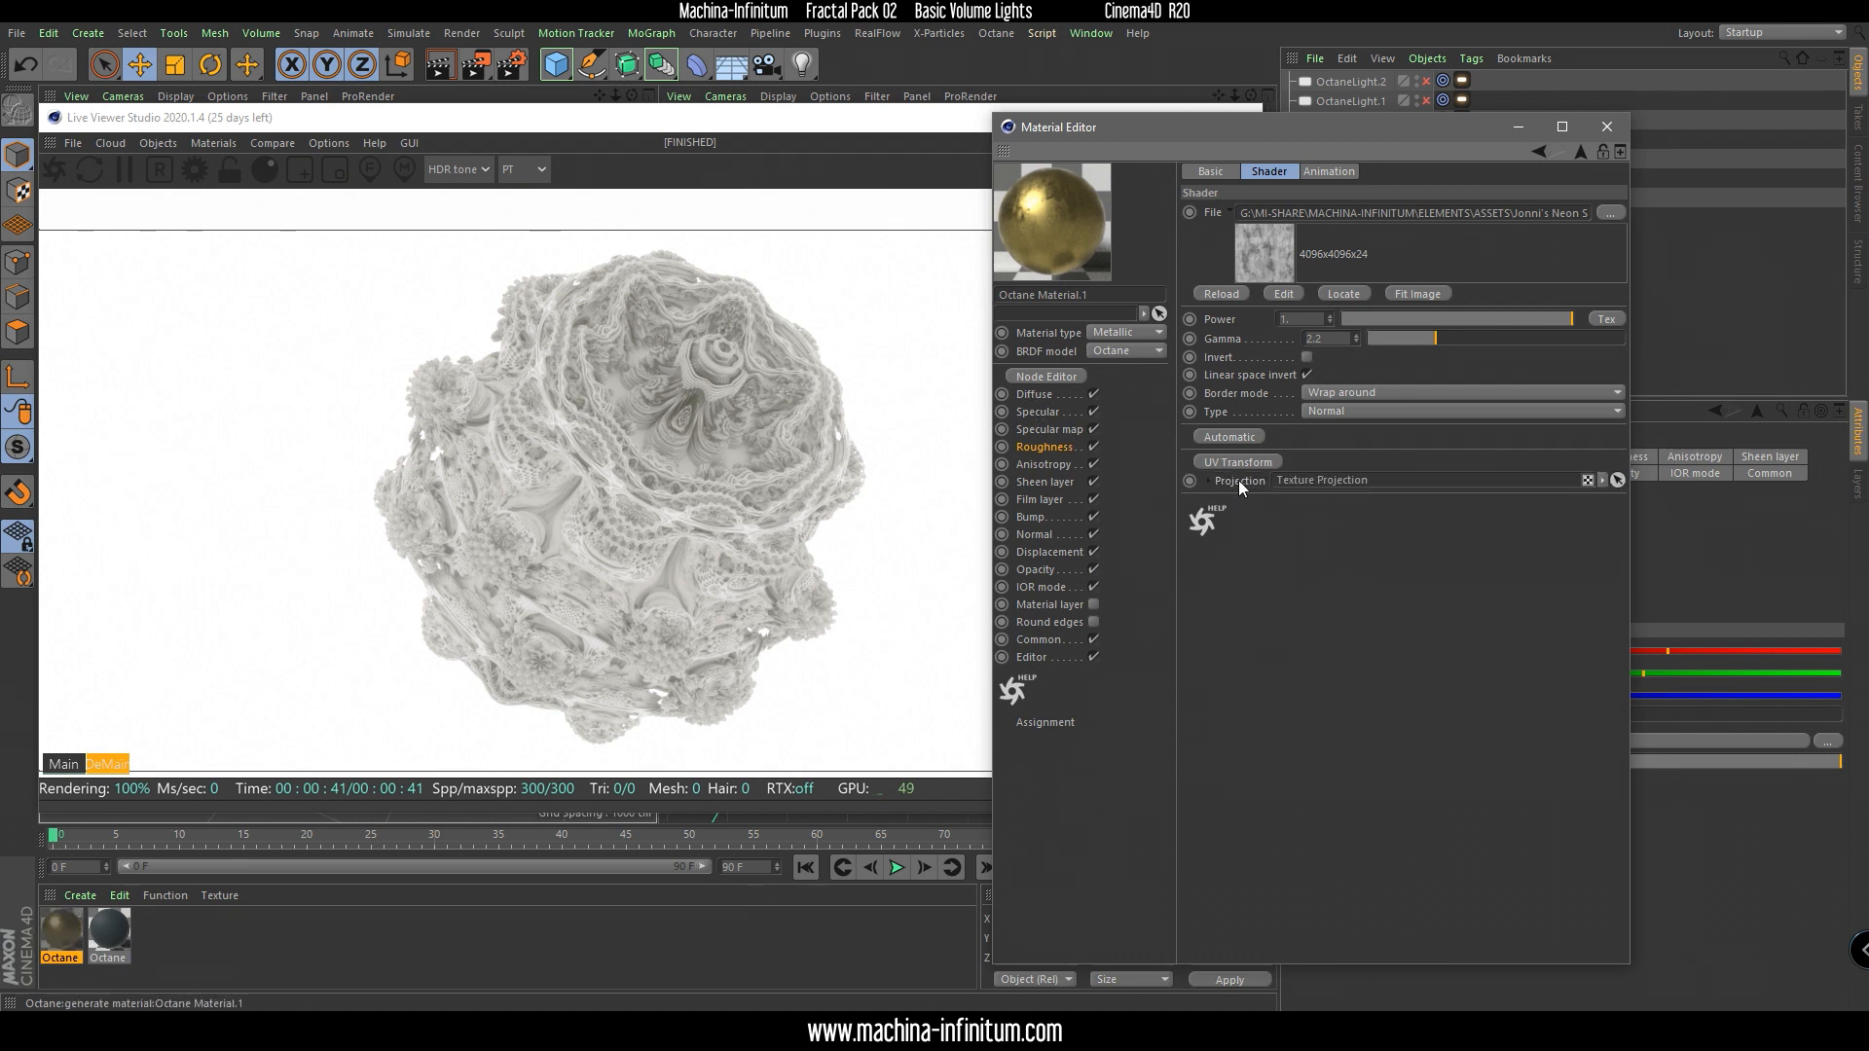
pyautogui.click(1207, 481)
pyautogui.click(1364, 539)
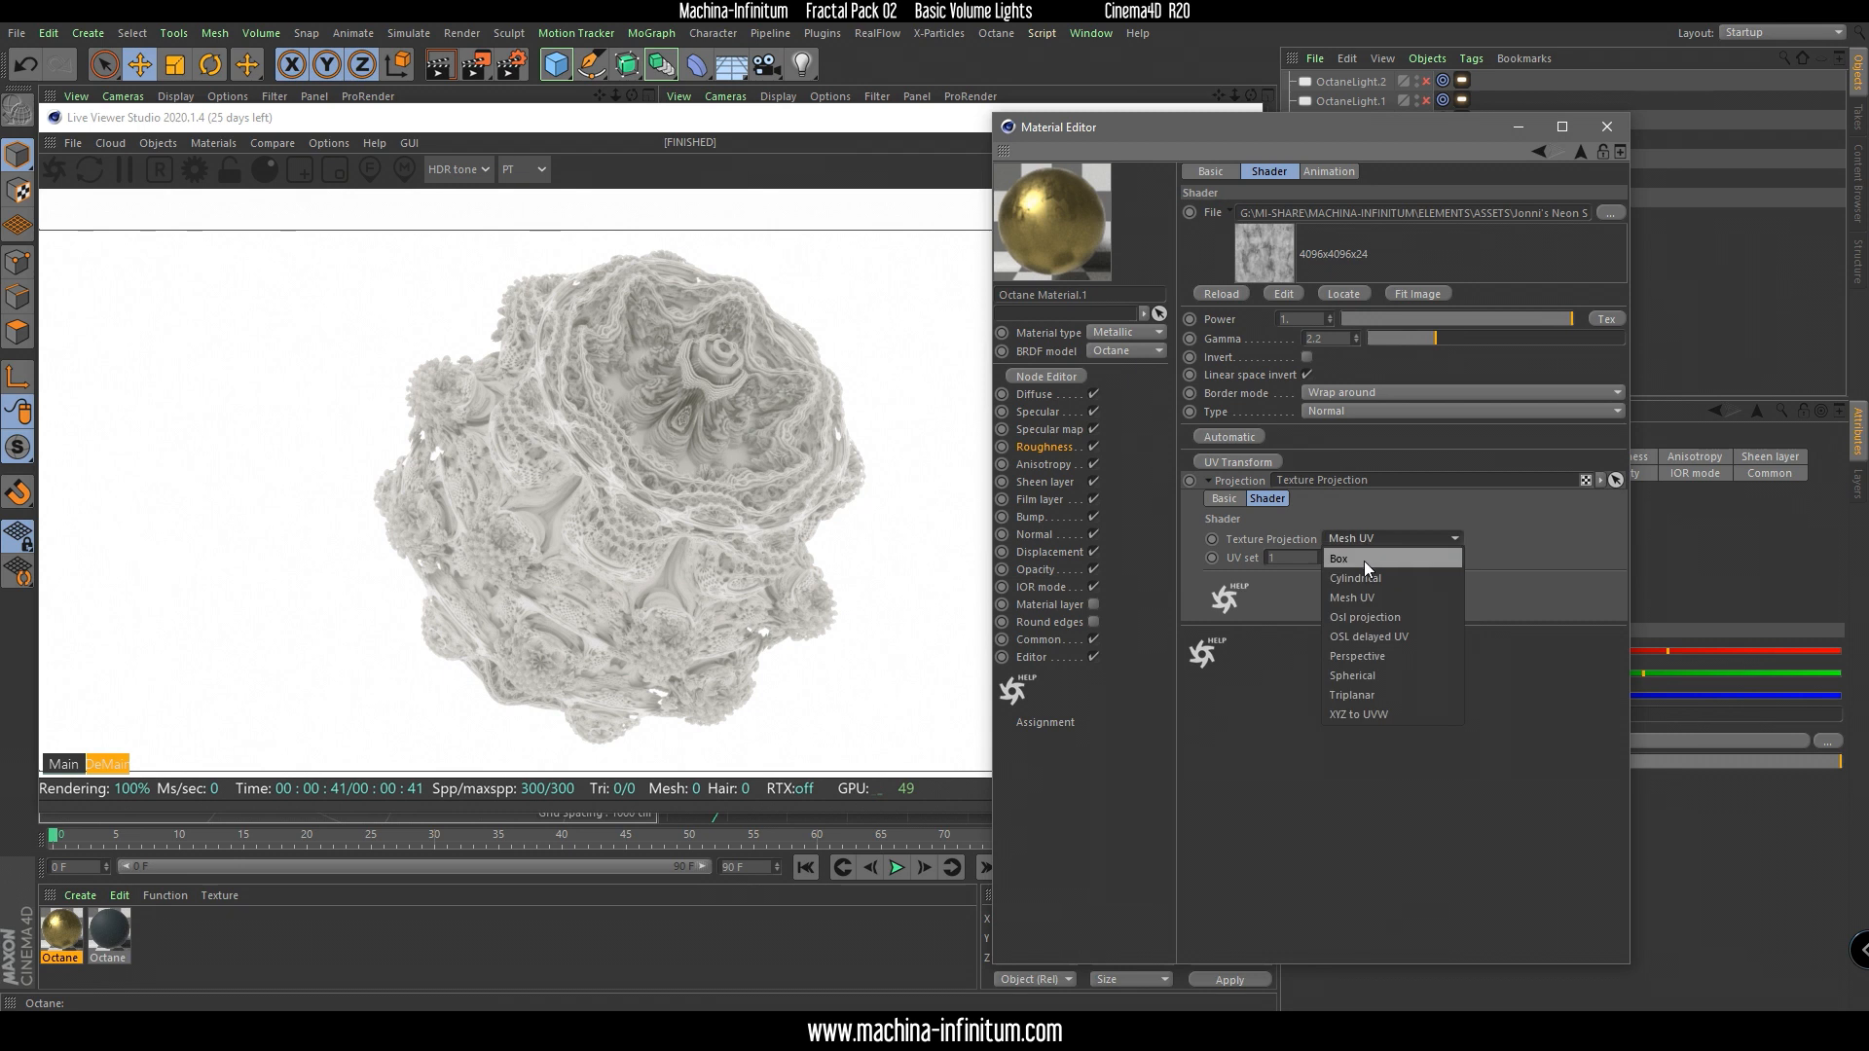
pyautogui.click(1363, 561)
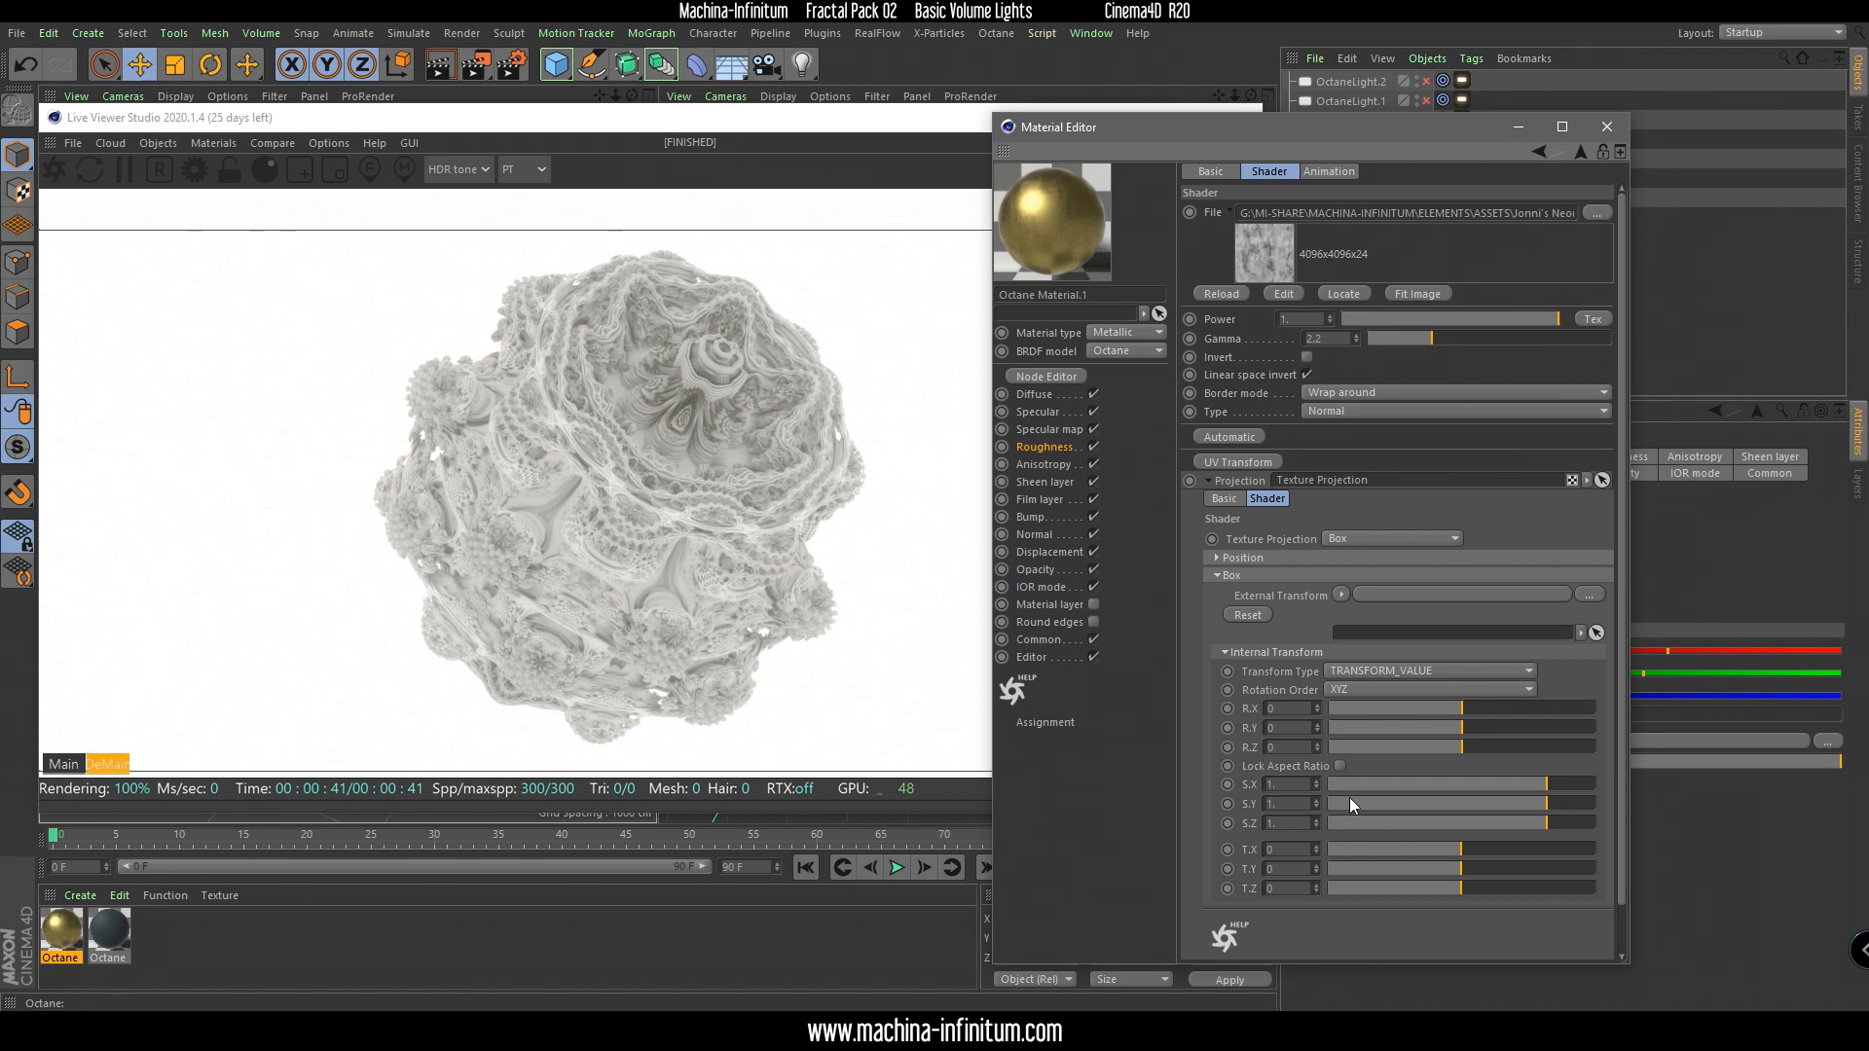
pyautogui.click(1341, 766)
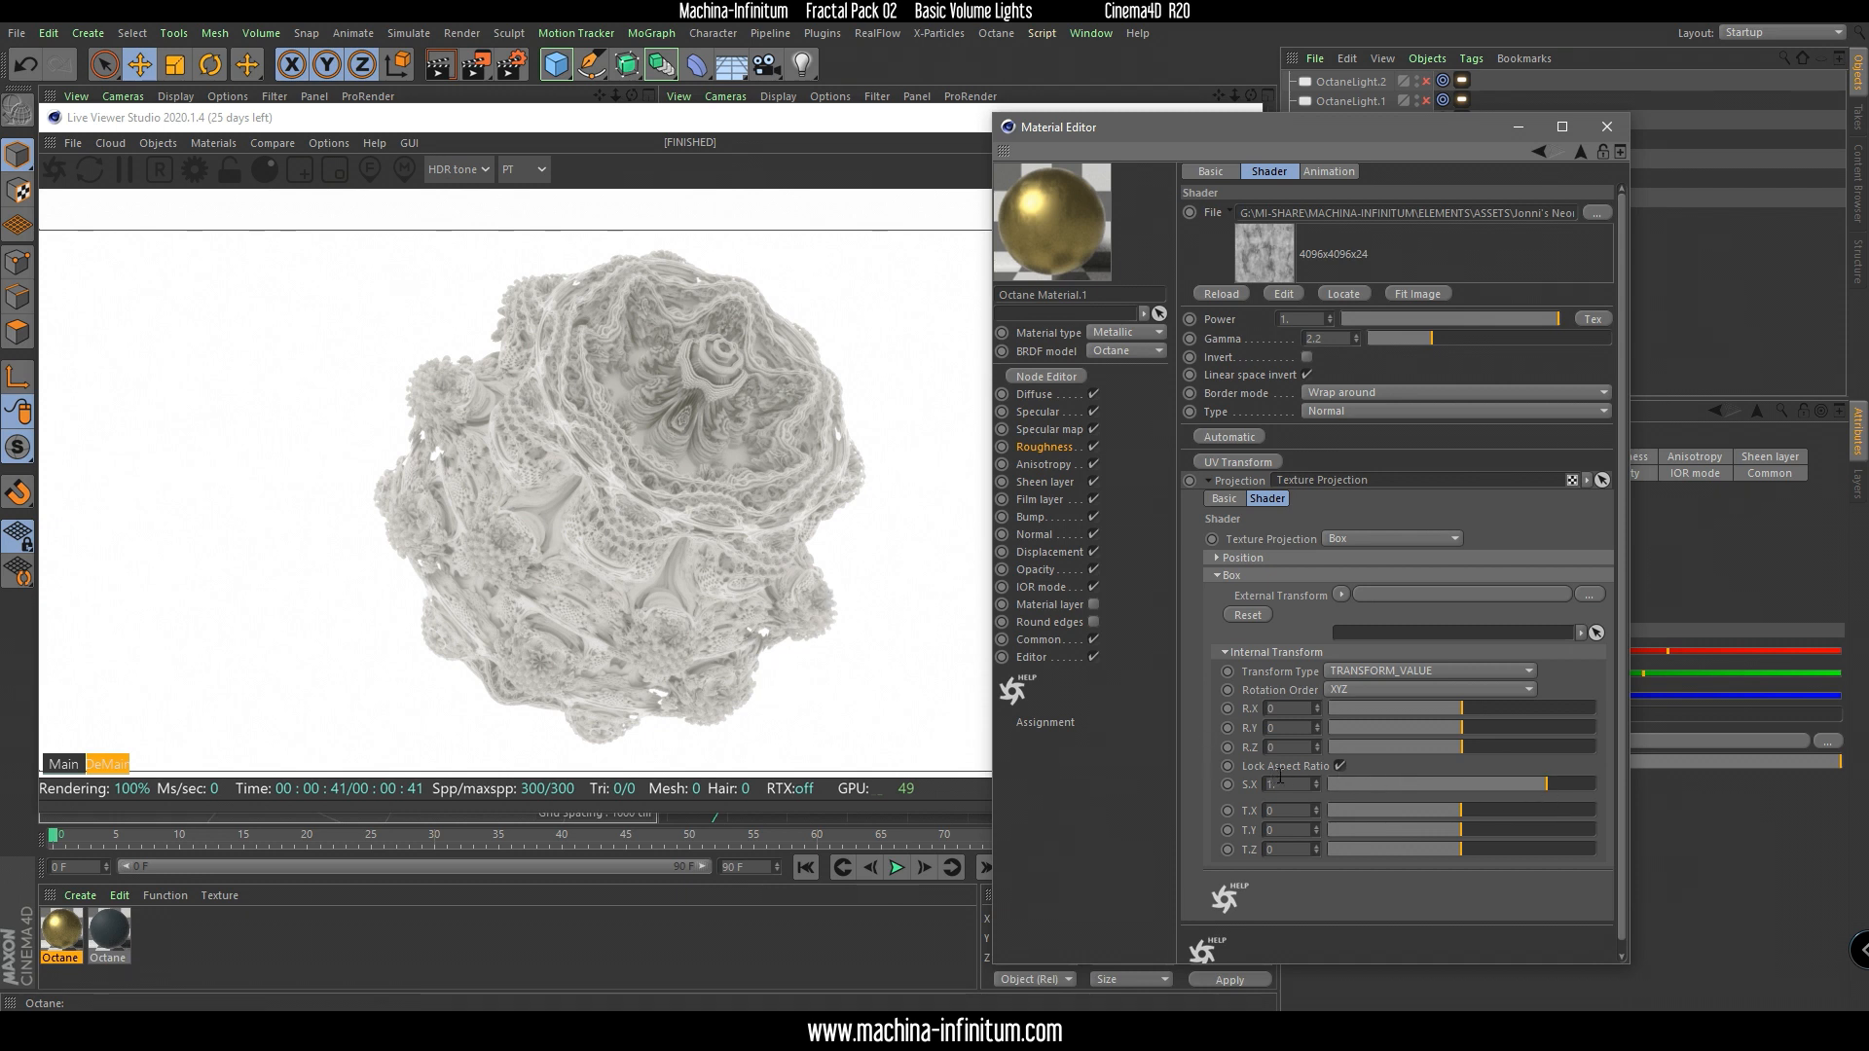
pyautogui.moveTo(1549, 785); pyautogui.dragTo(1540, 785)
# Apply the gold metallic material to the Vectron object, moving the Material Editor out of the way.
pyautogui.moveTo(71, 927); pyautogui.dragTo(43, 994)
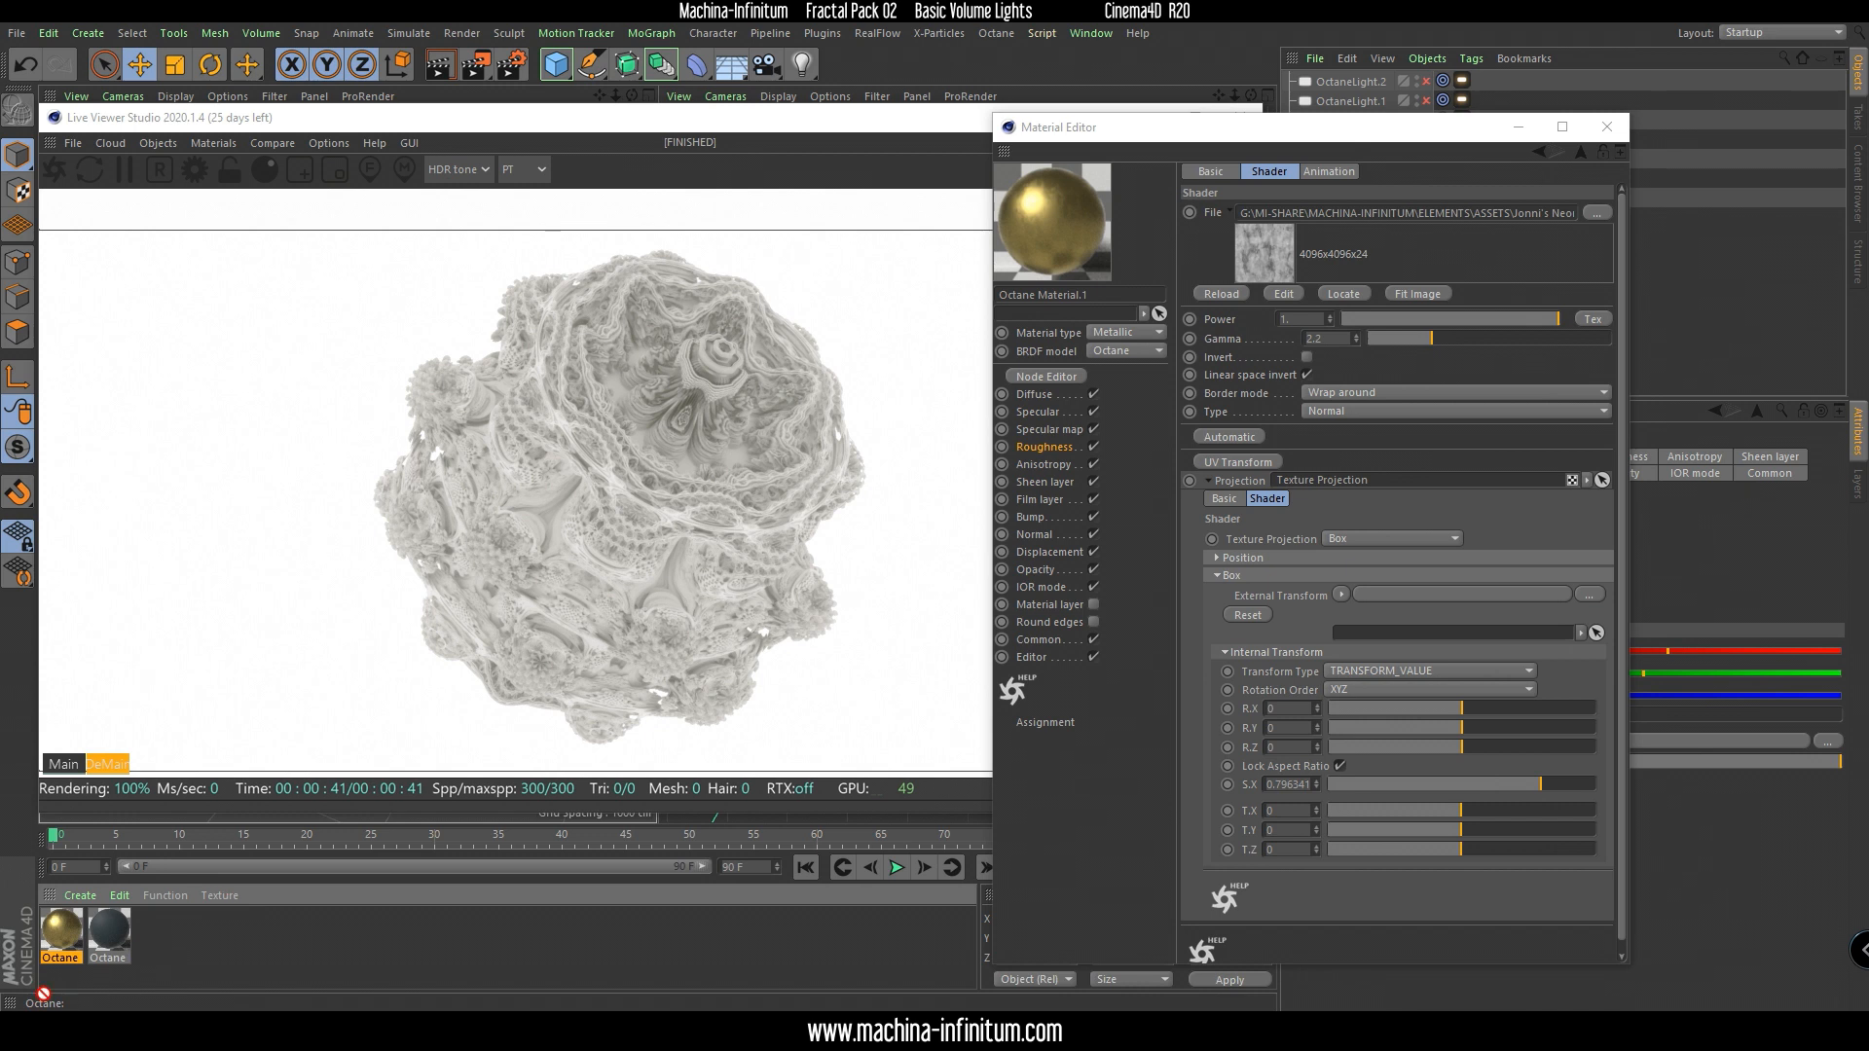
pyautogui.moveTo(1354, 127); pyautogui.dragTo(1404, 325)
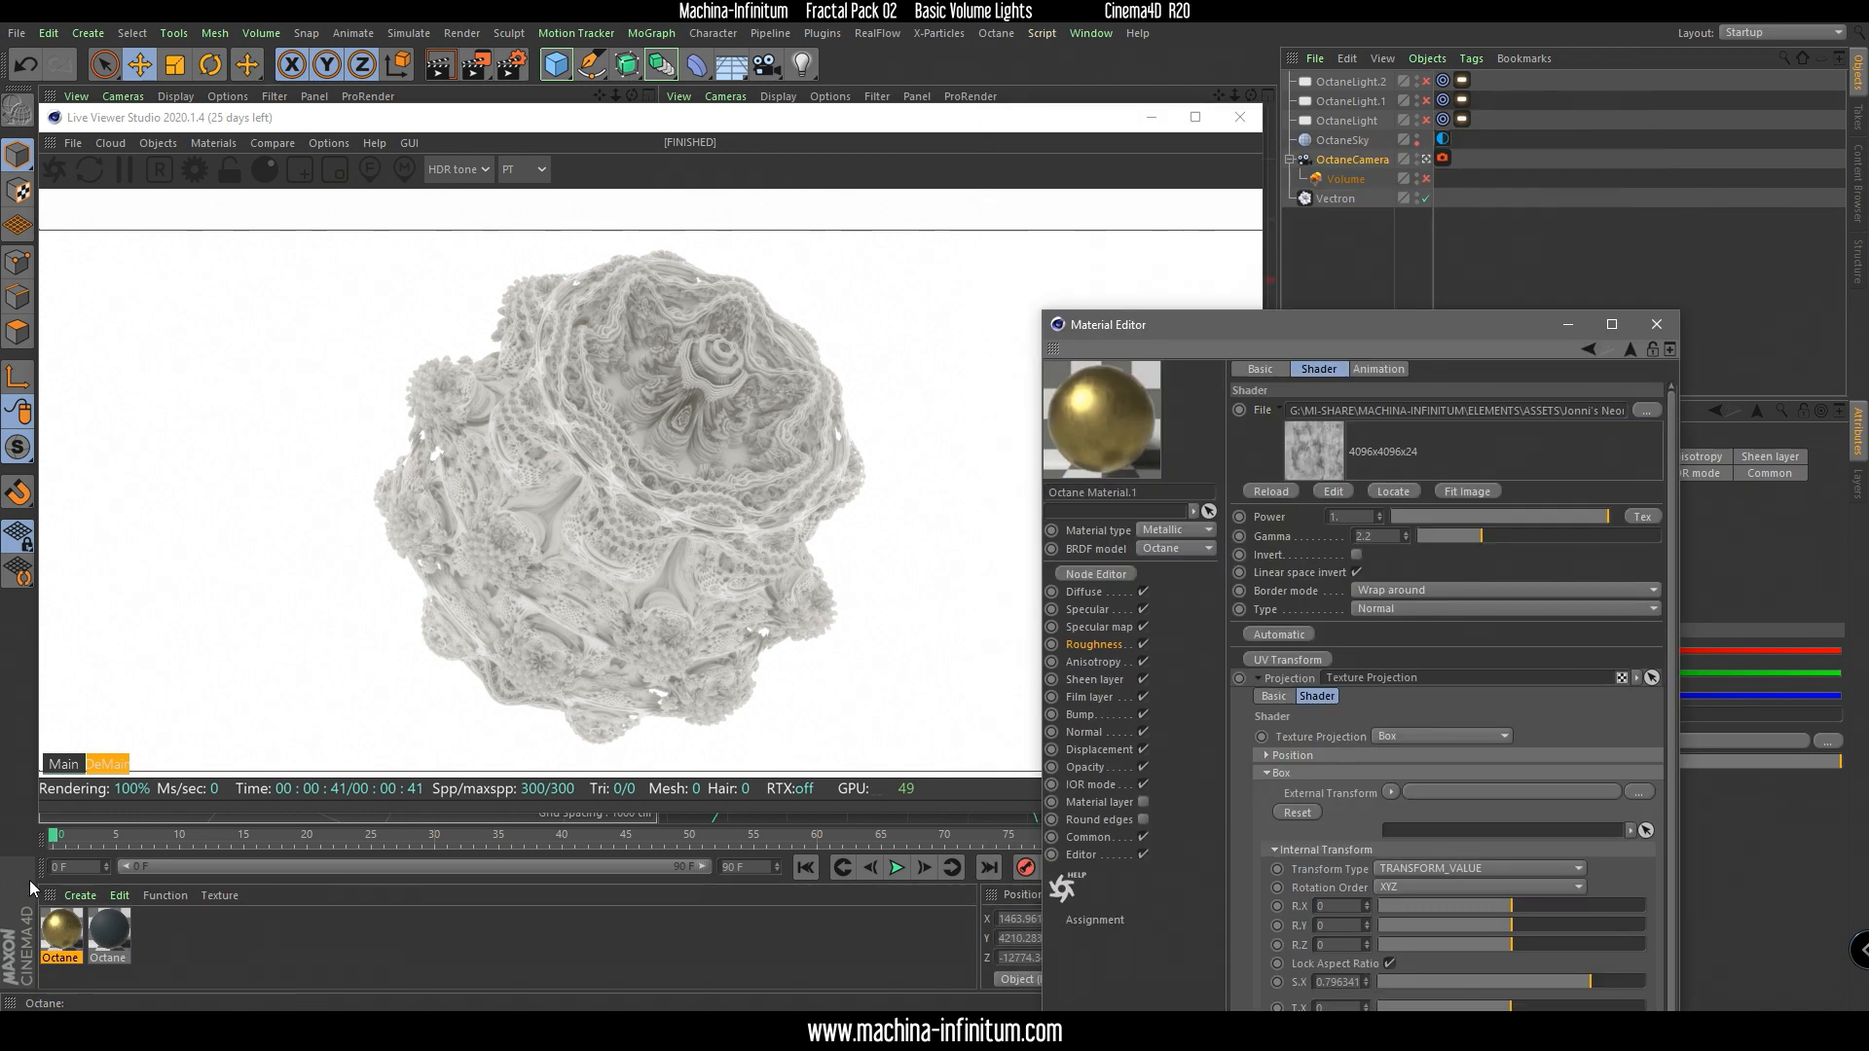
pyautogui.moveTo(678, 624); pyautogui.dragTo(679, 624)
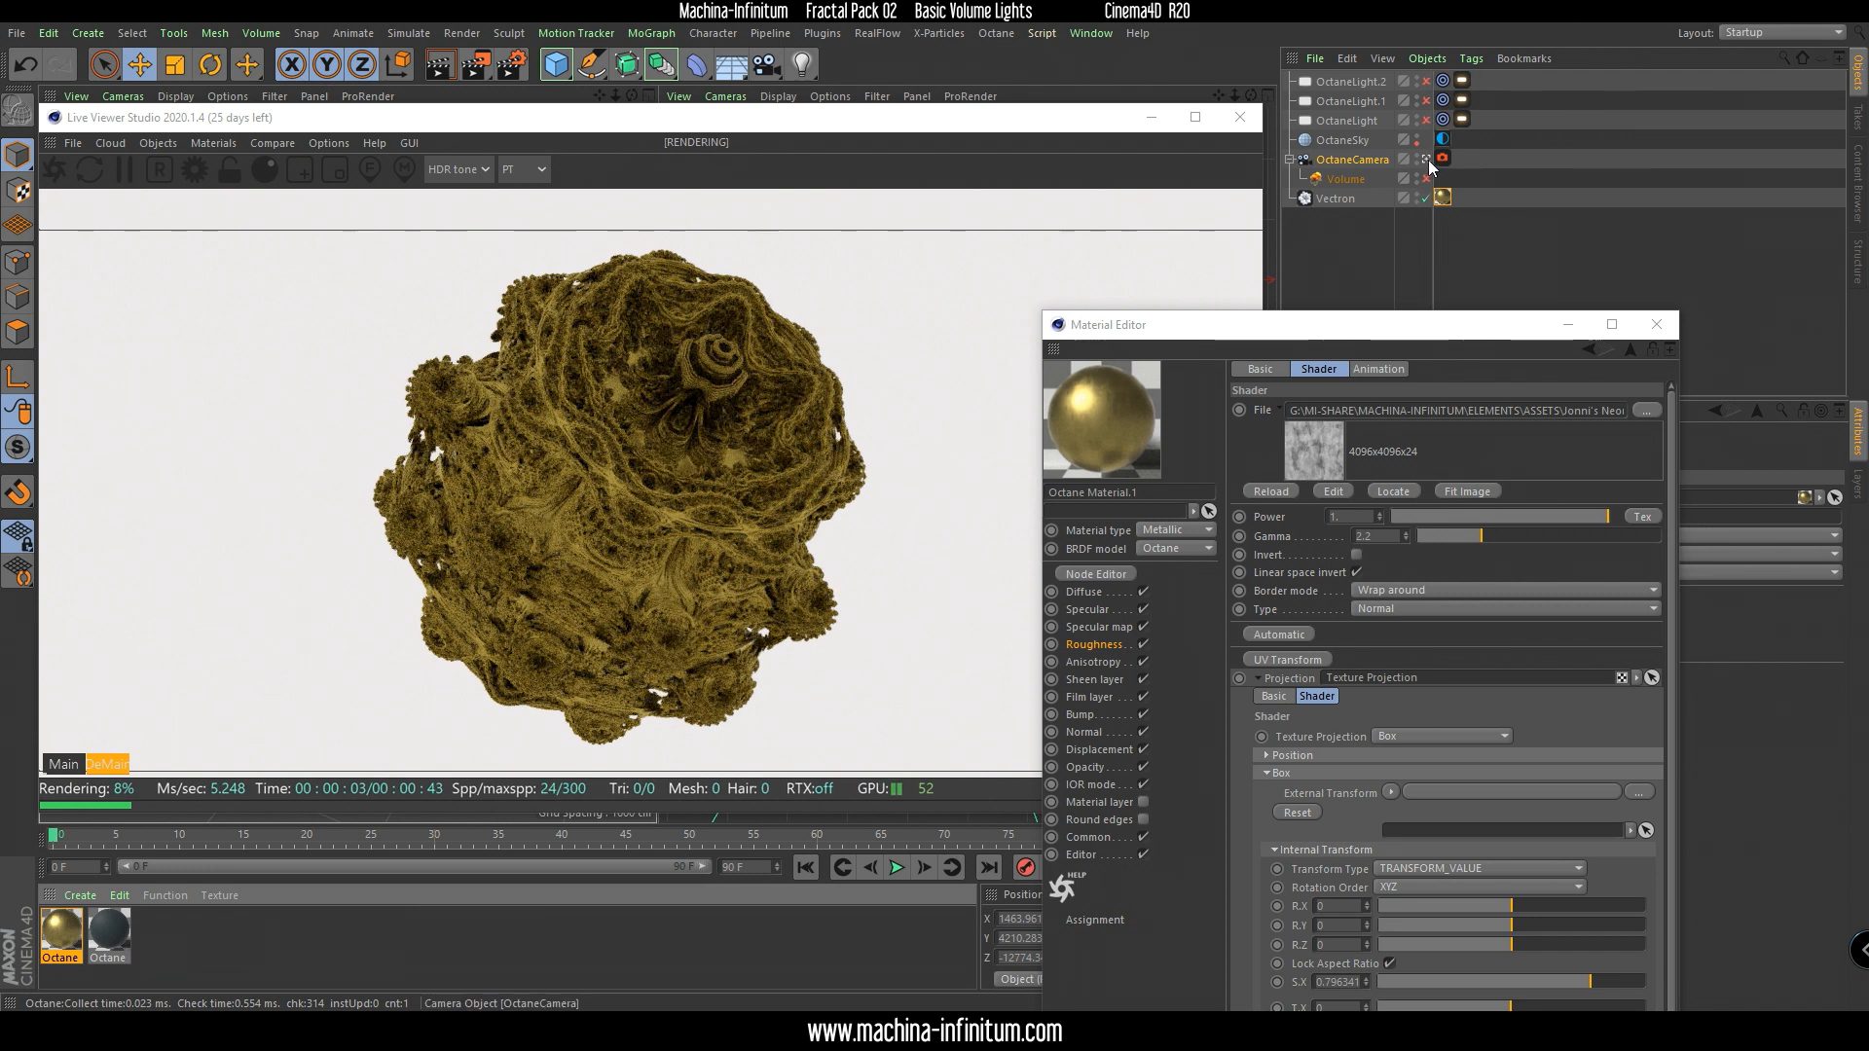
# Raise the path tracing ray epsilon to about 0.013 and move the Material Editor clear of the render.
pyautogui.click(195, 169)
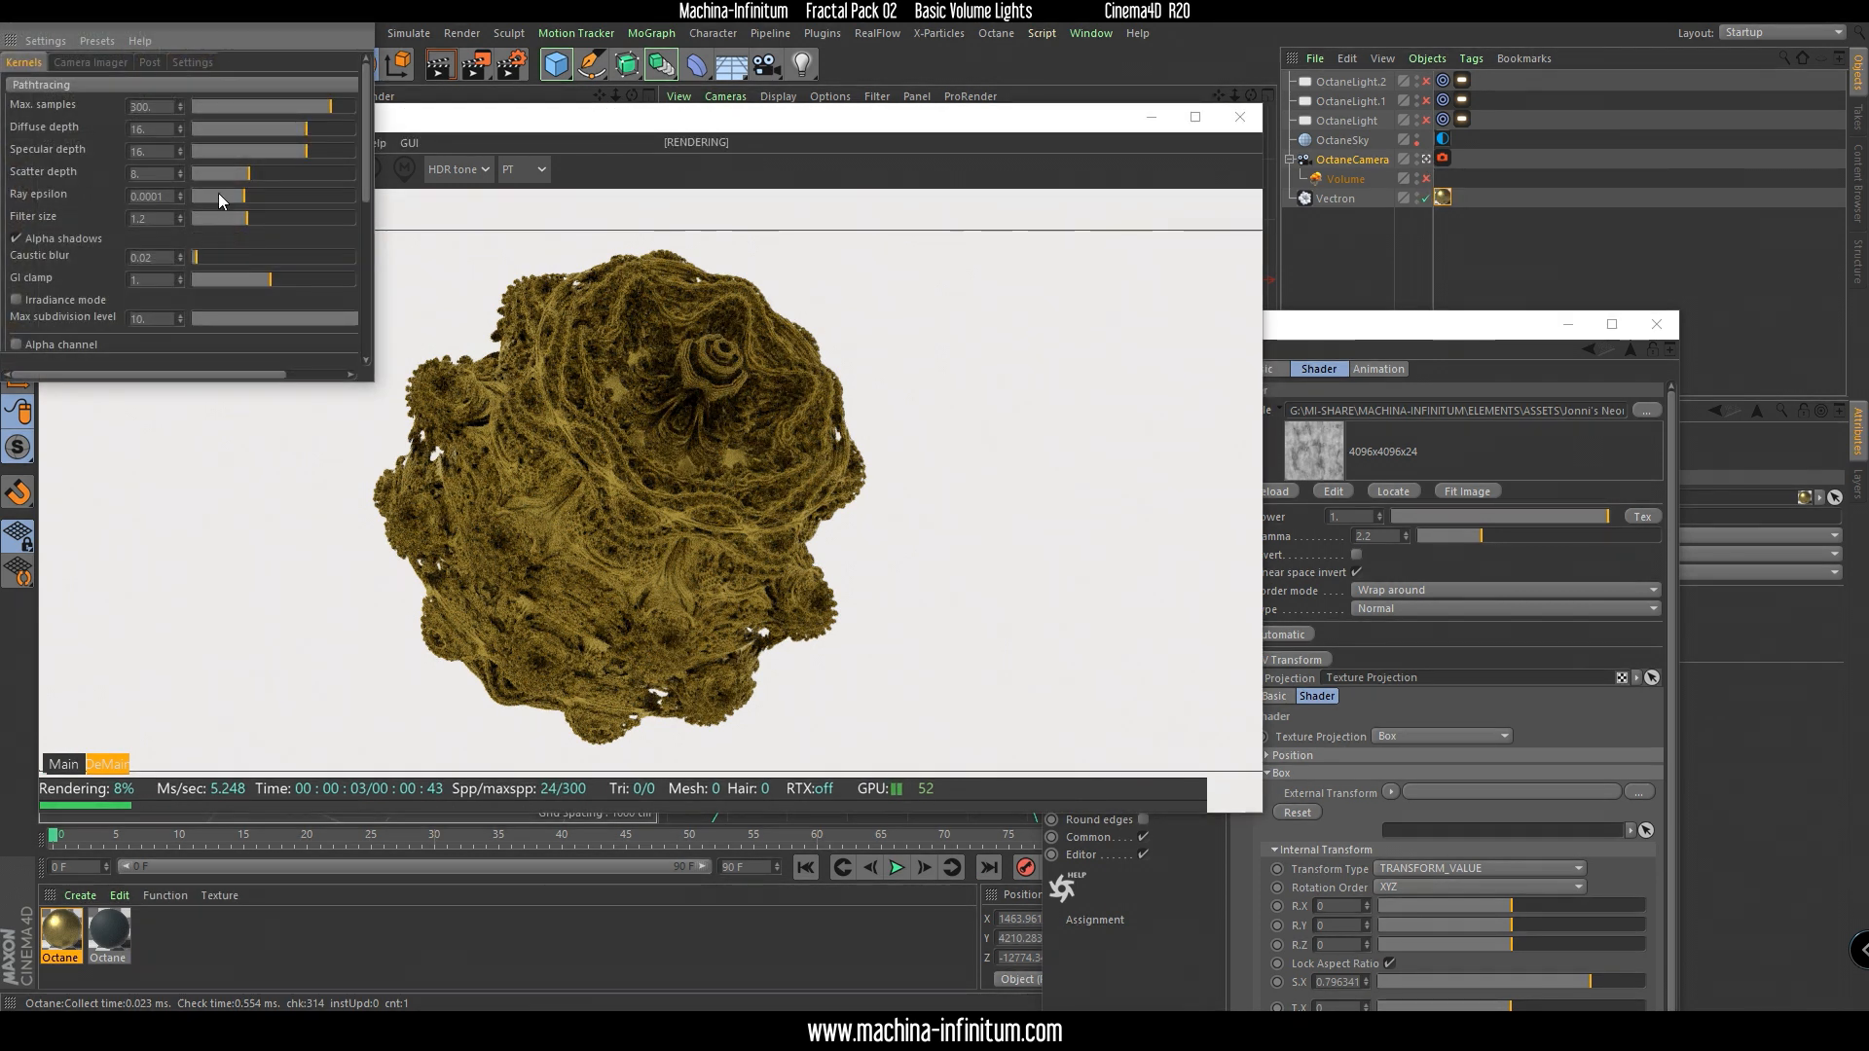
pyautogui.moveTo(251, 201); pyautogui.dragTo(304, 209)
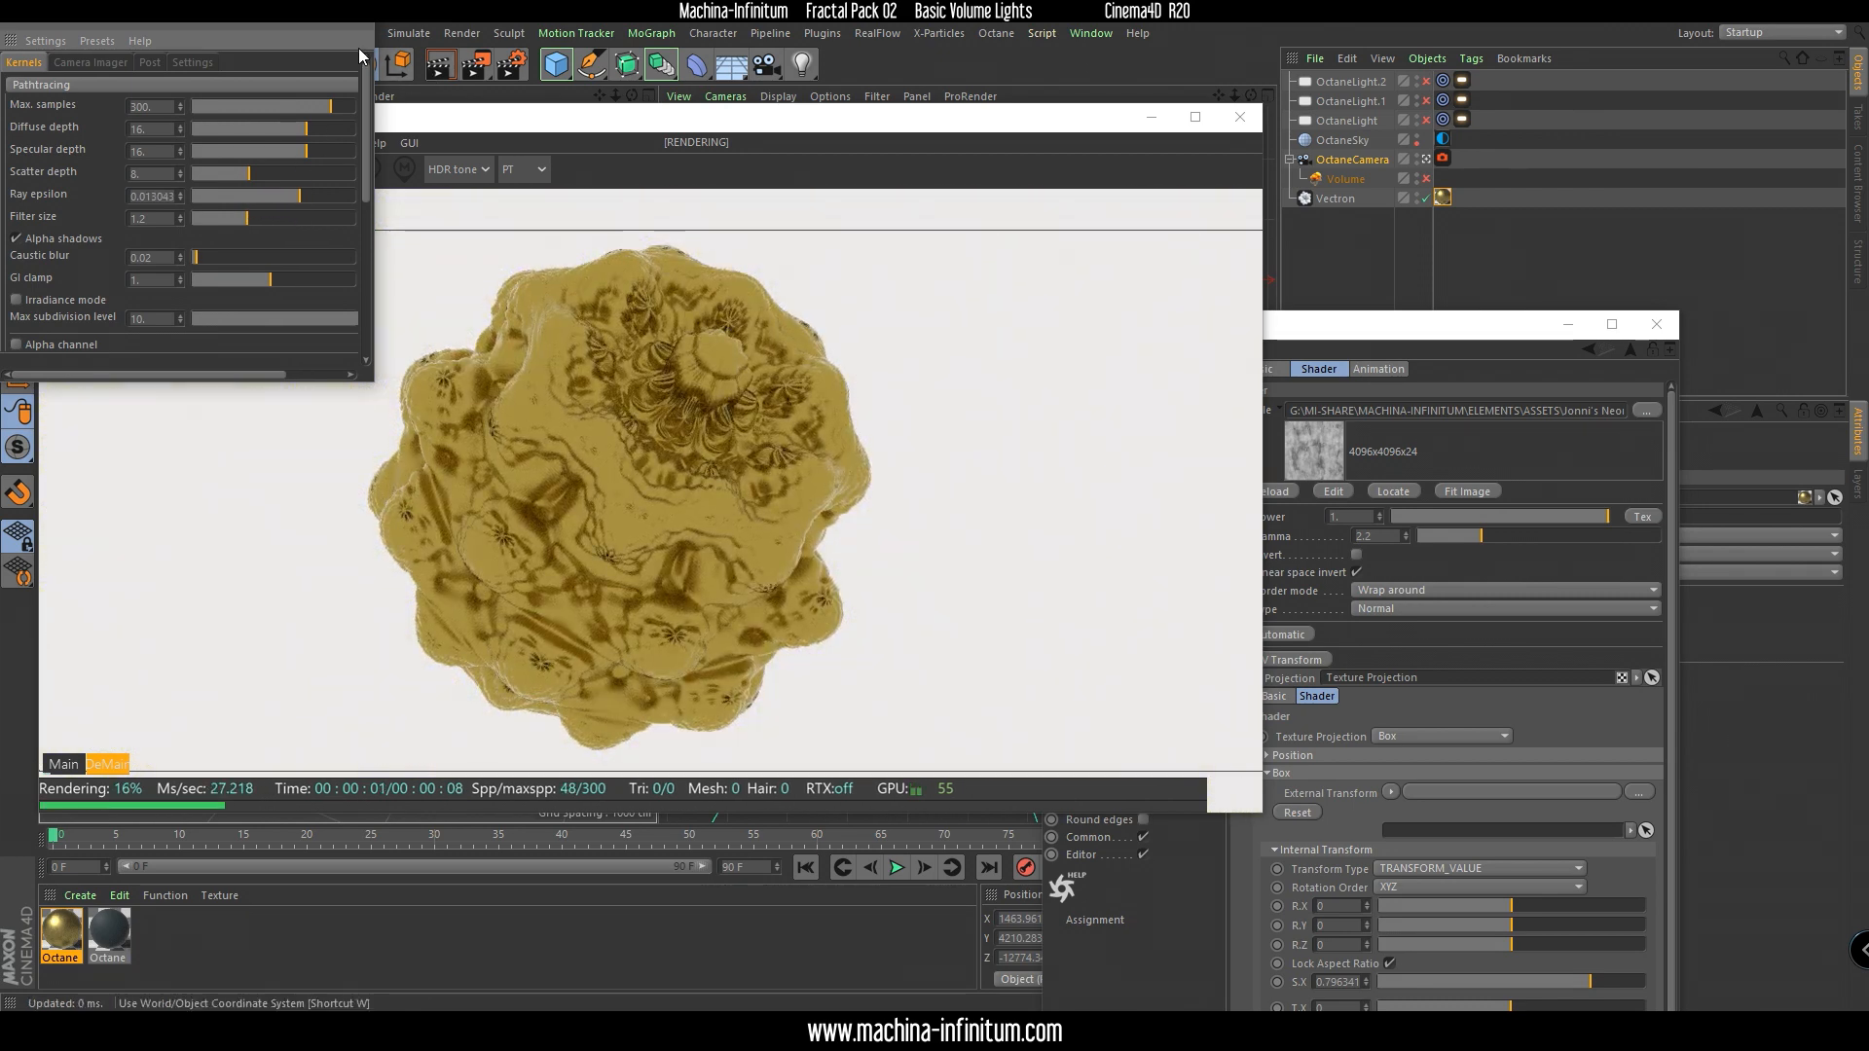
pyautogui.moveTo(1368, 328); pyautogui.dragTo(1457, 136)
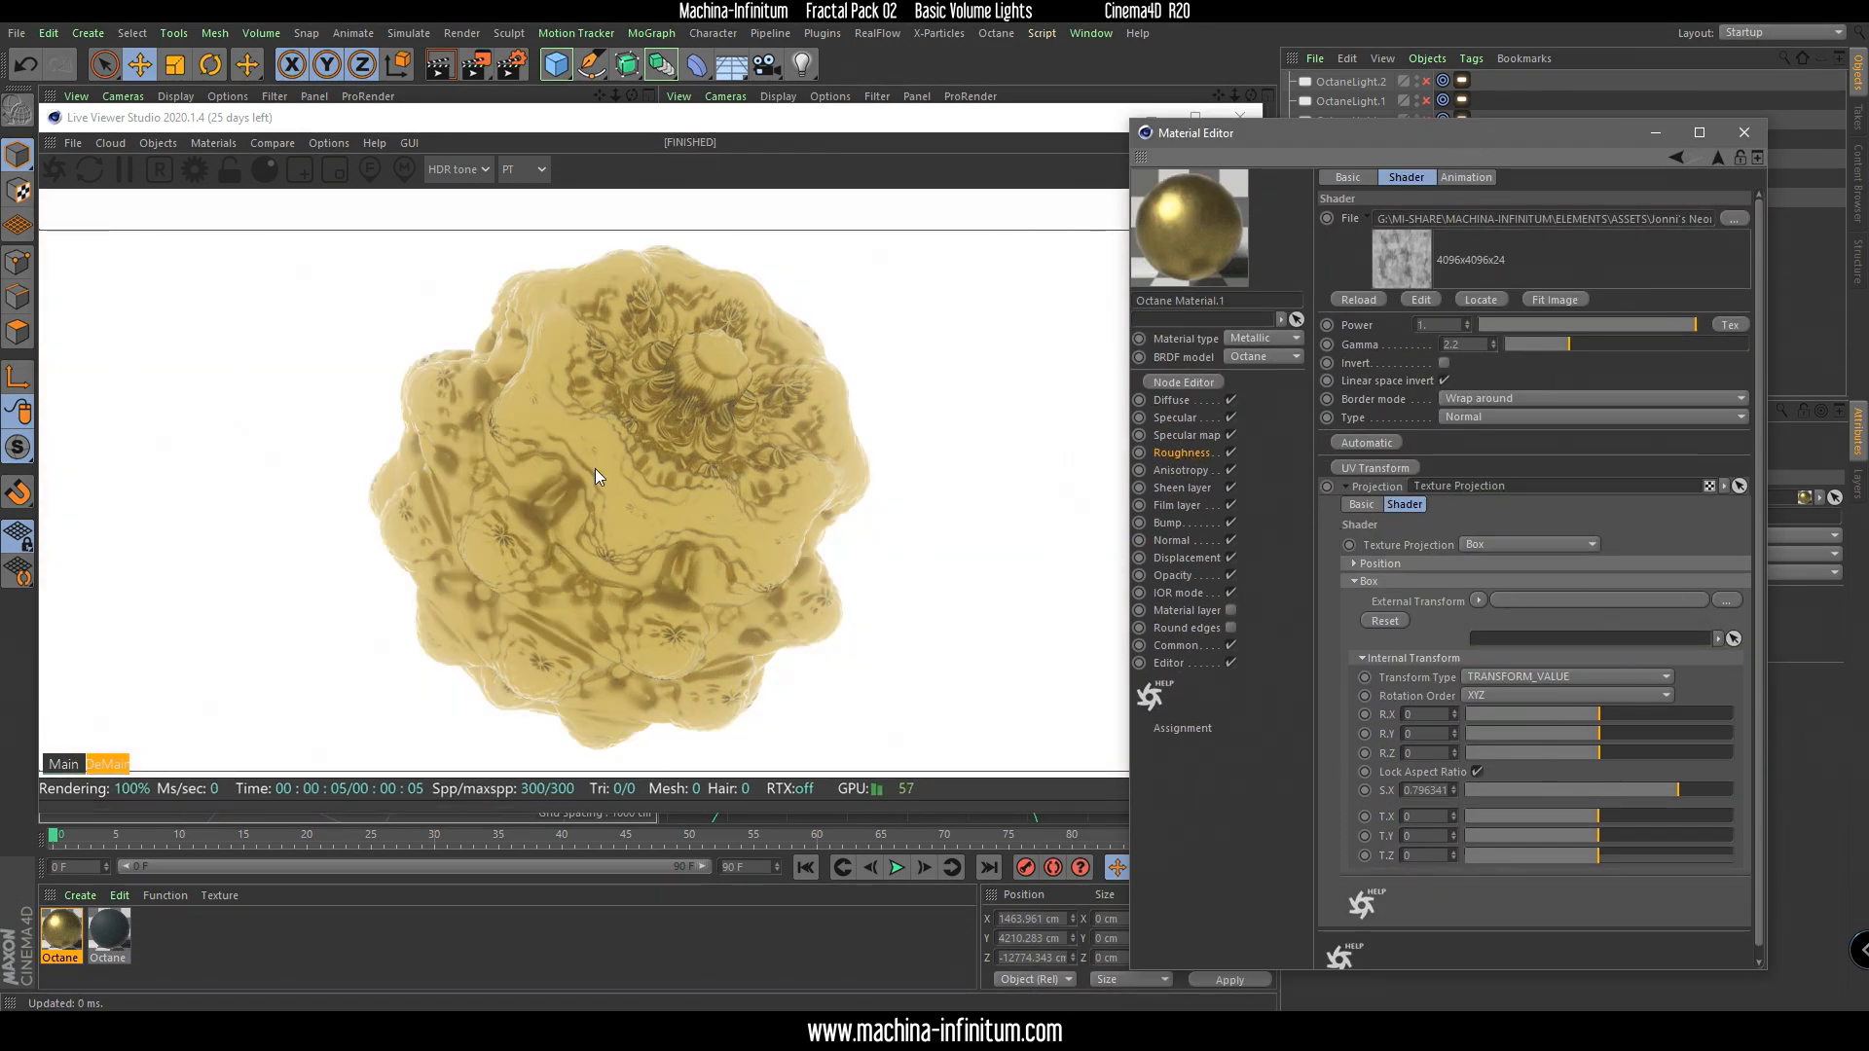
# Draw a render region over the fractal's centre, set the roughness image's projection scale to about 1.44, and close the Material Editor.
pyautogui.click(300, 169)
pyautogui.moveTo(484, 332); pyautogui.dragTo(780, 601)
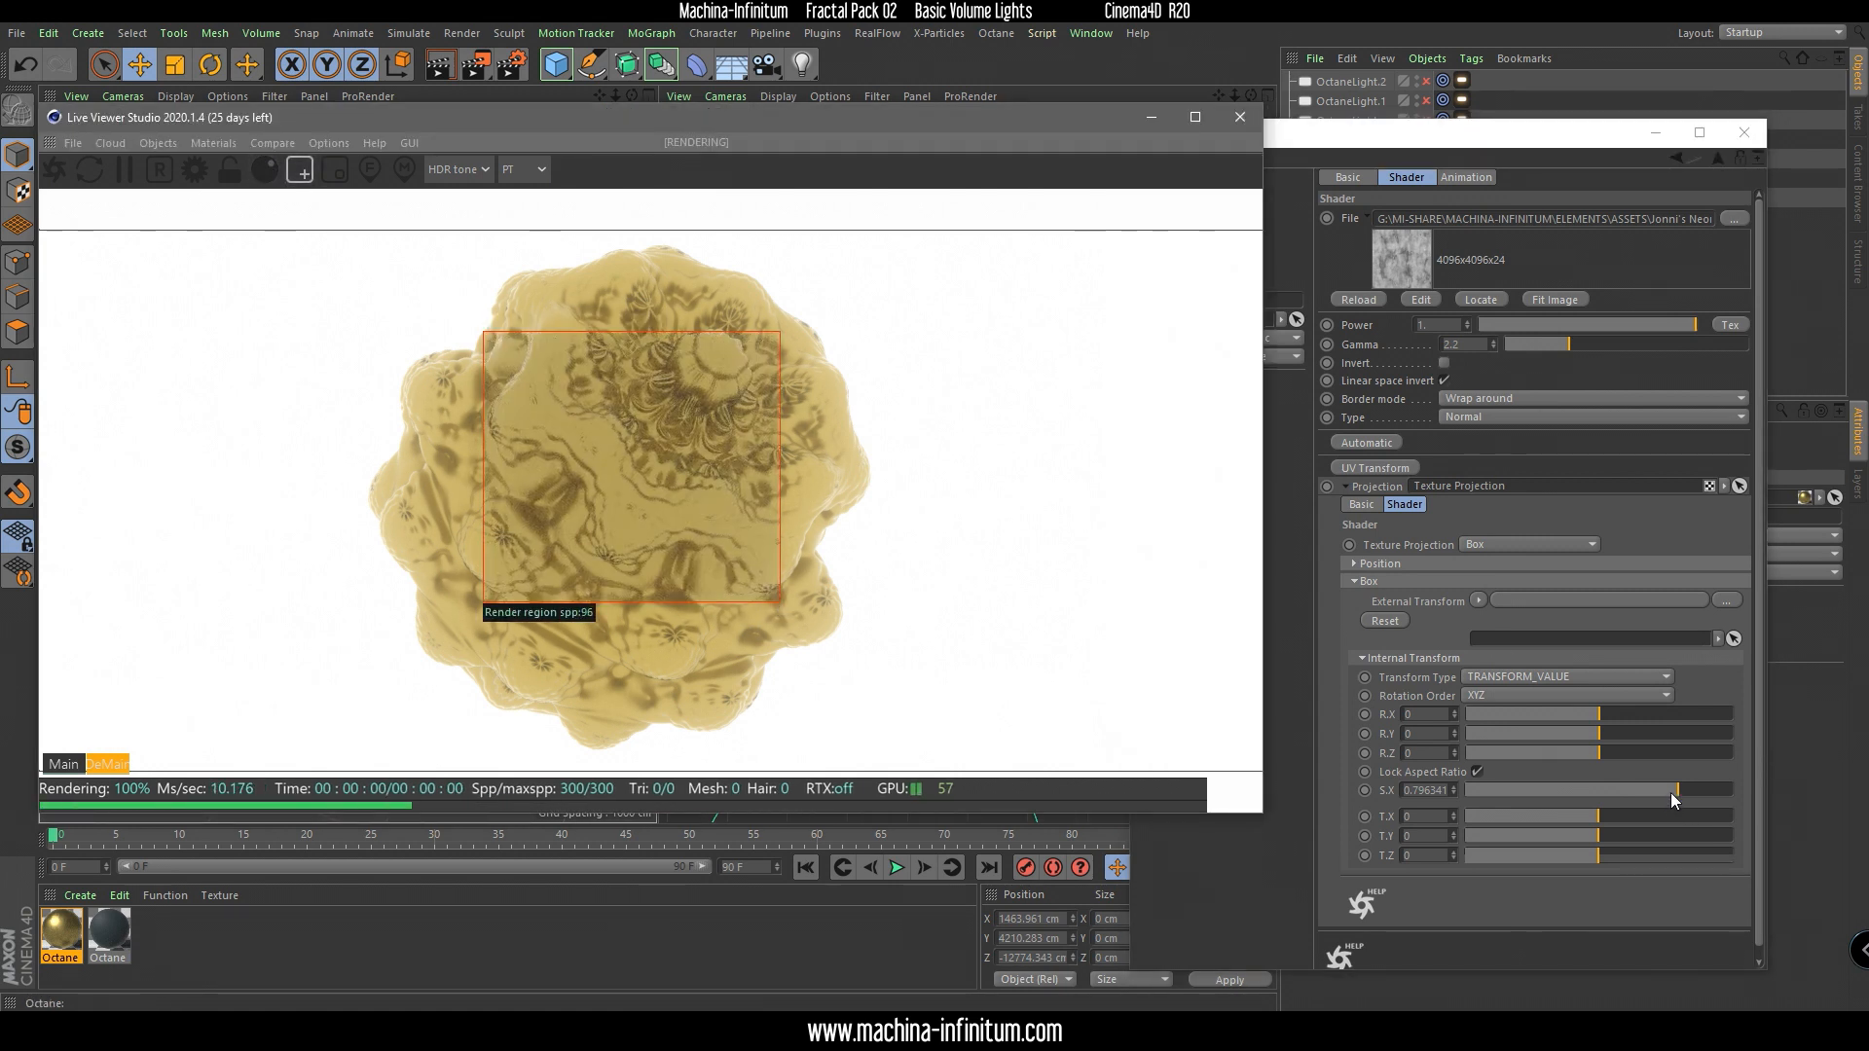
pyautogui.moveTo(1671, 793)
pyautogui.mouseDown()
pyautogui.moveTo(1544, 791)
pyautogui.moveTo(1648, 797)
pyautogui.mouseUp()
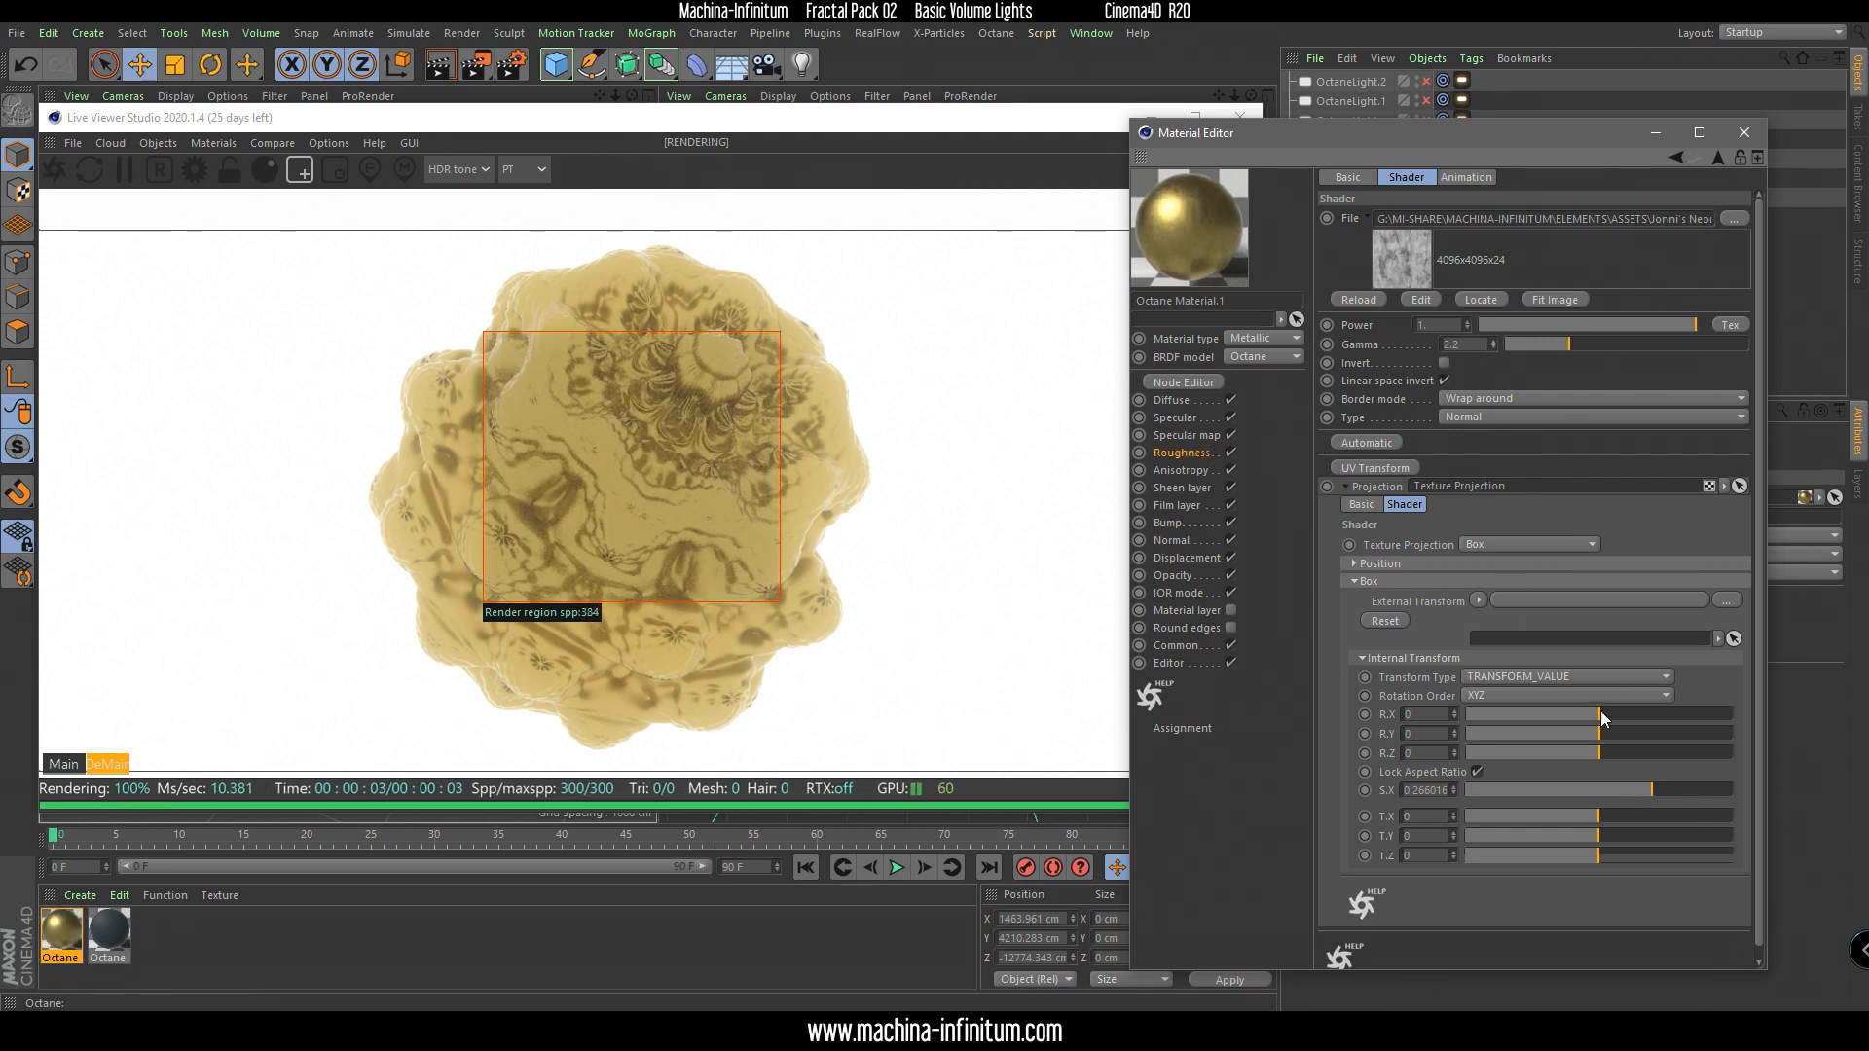
pyautogui.moveTo(1659, 788); pyautogui.dragTo(1686, 797)
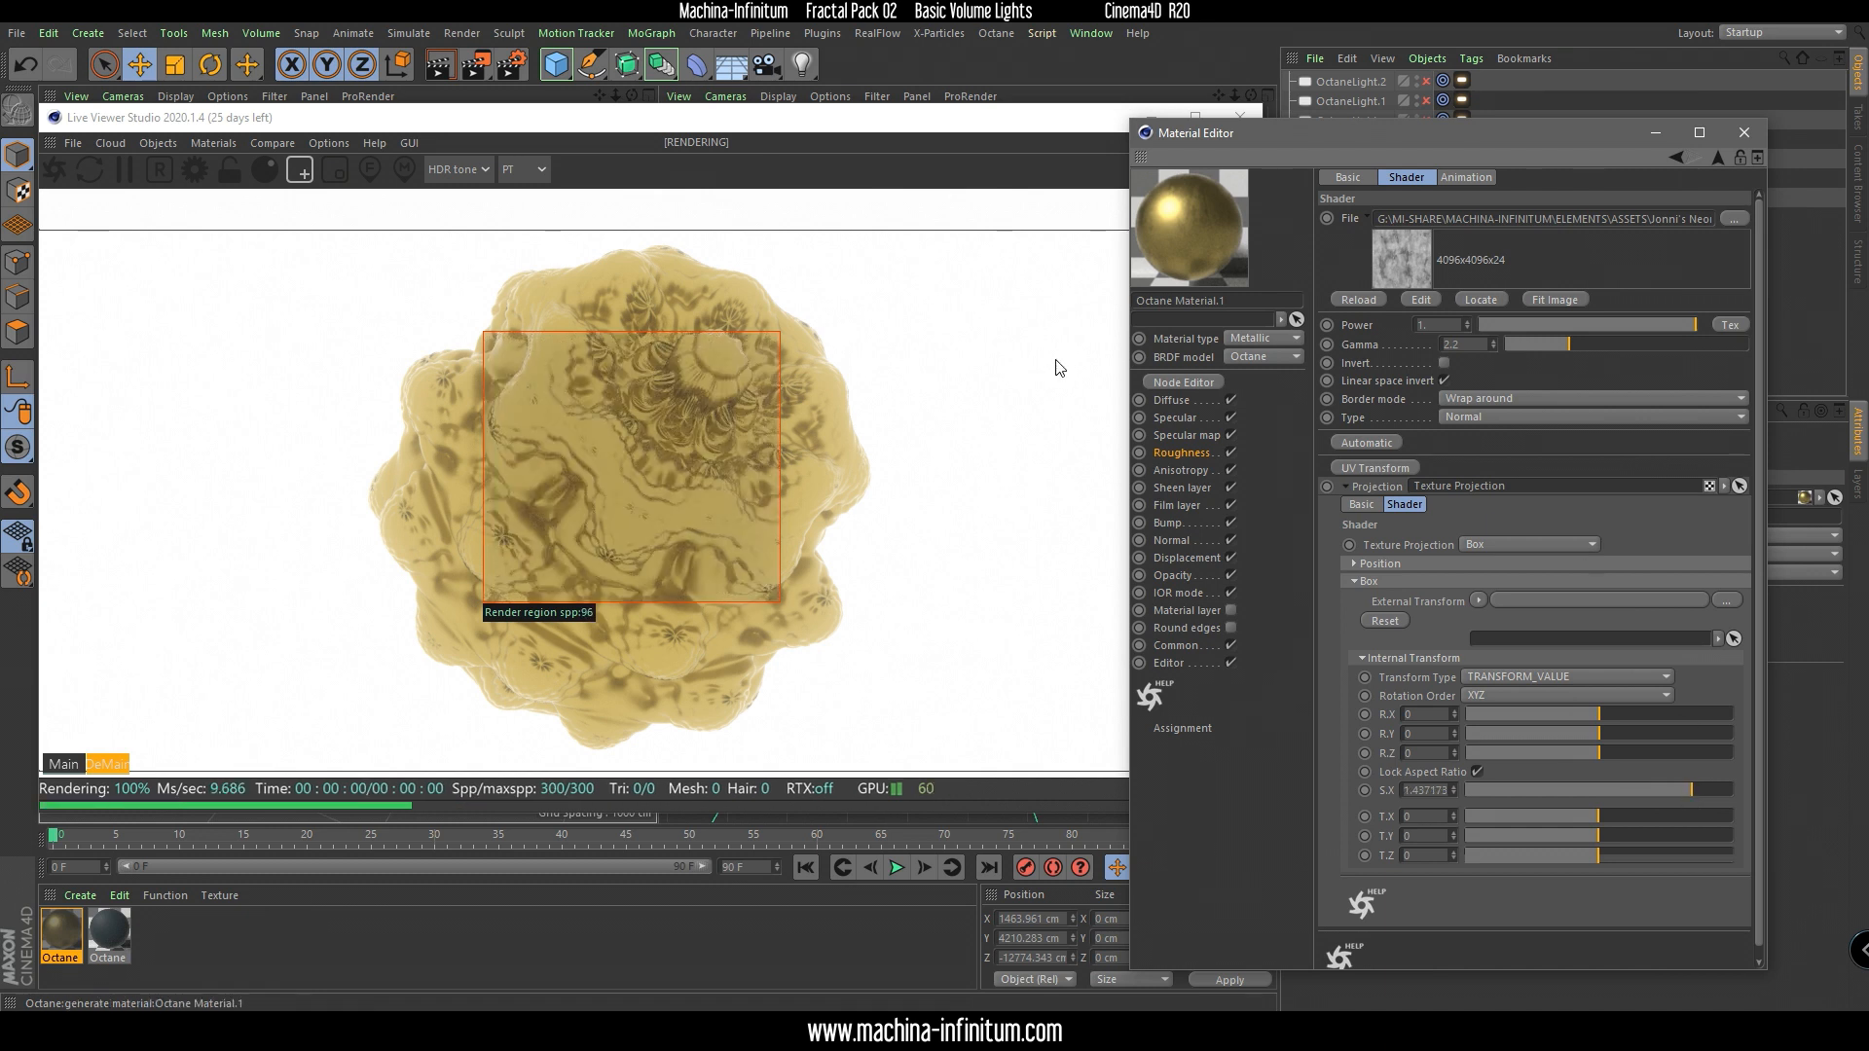
pyautogui.click(1743, 132)
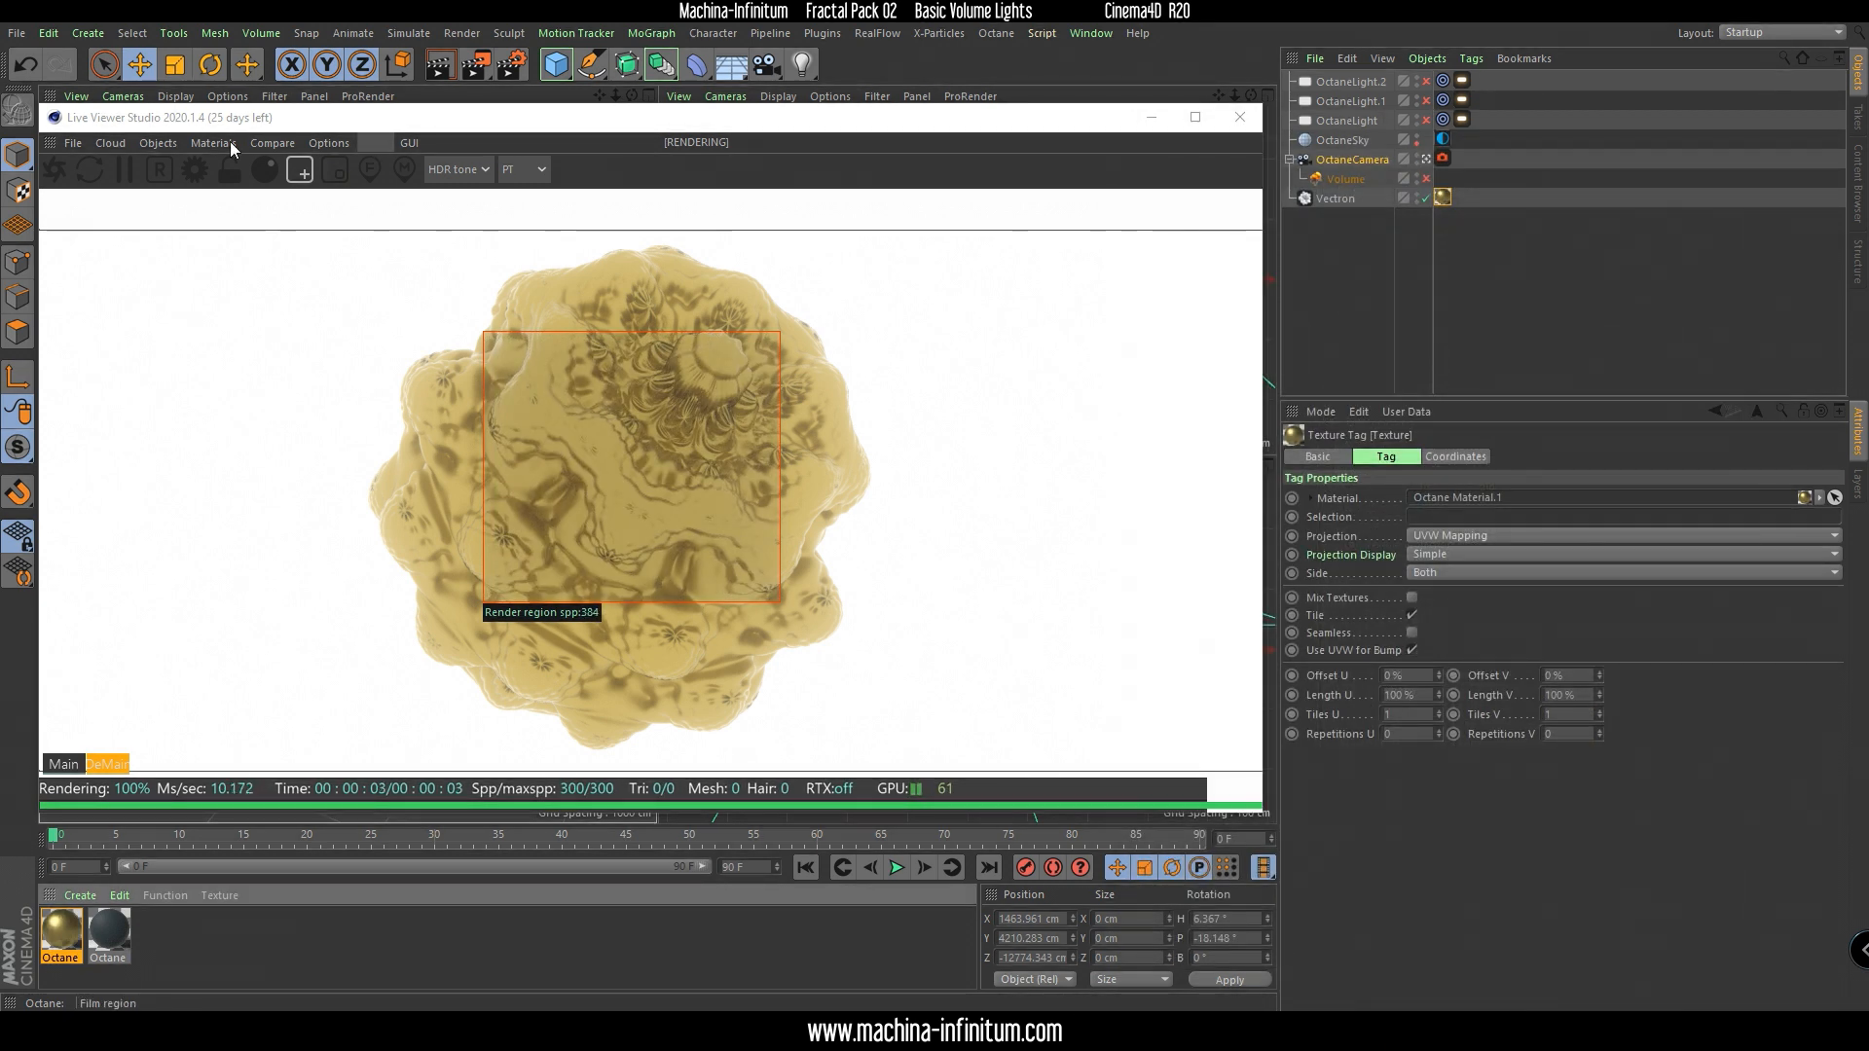
# Lower the path tracing ray epsilon to about 0.0008 and switch off the render region.
pyautogui.click(205, 182)
pyautogui.moveTo(249, 195); pyautogui.dragTo(266, 193)
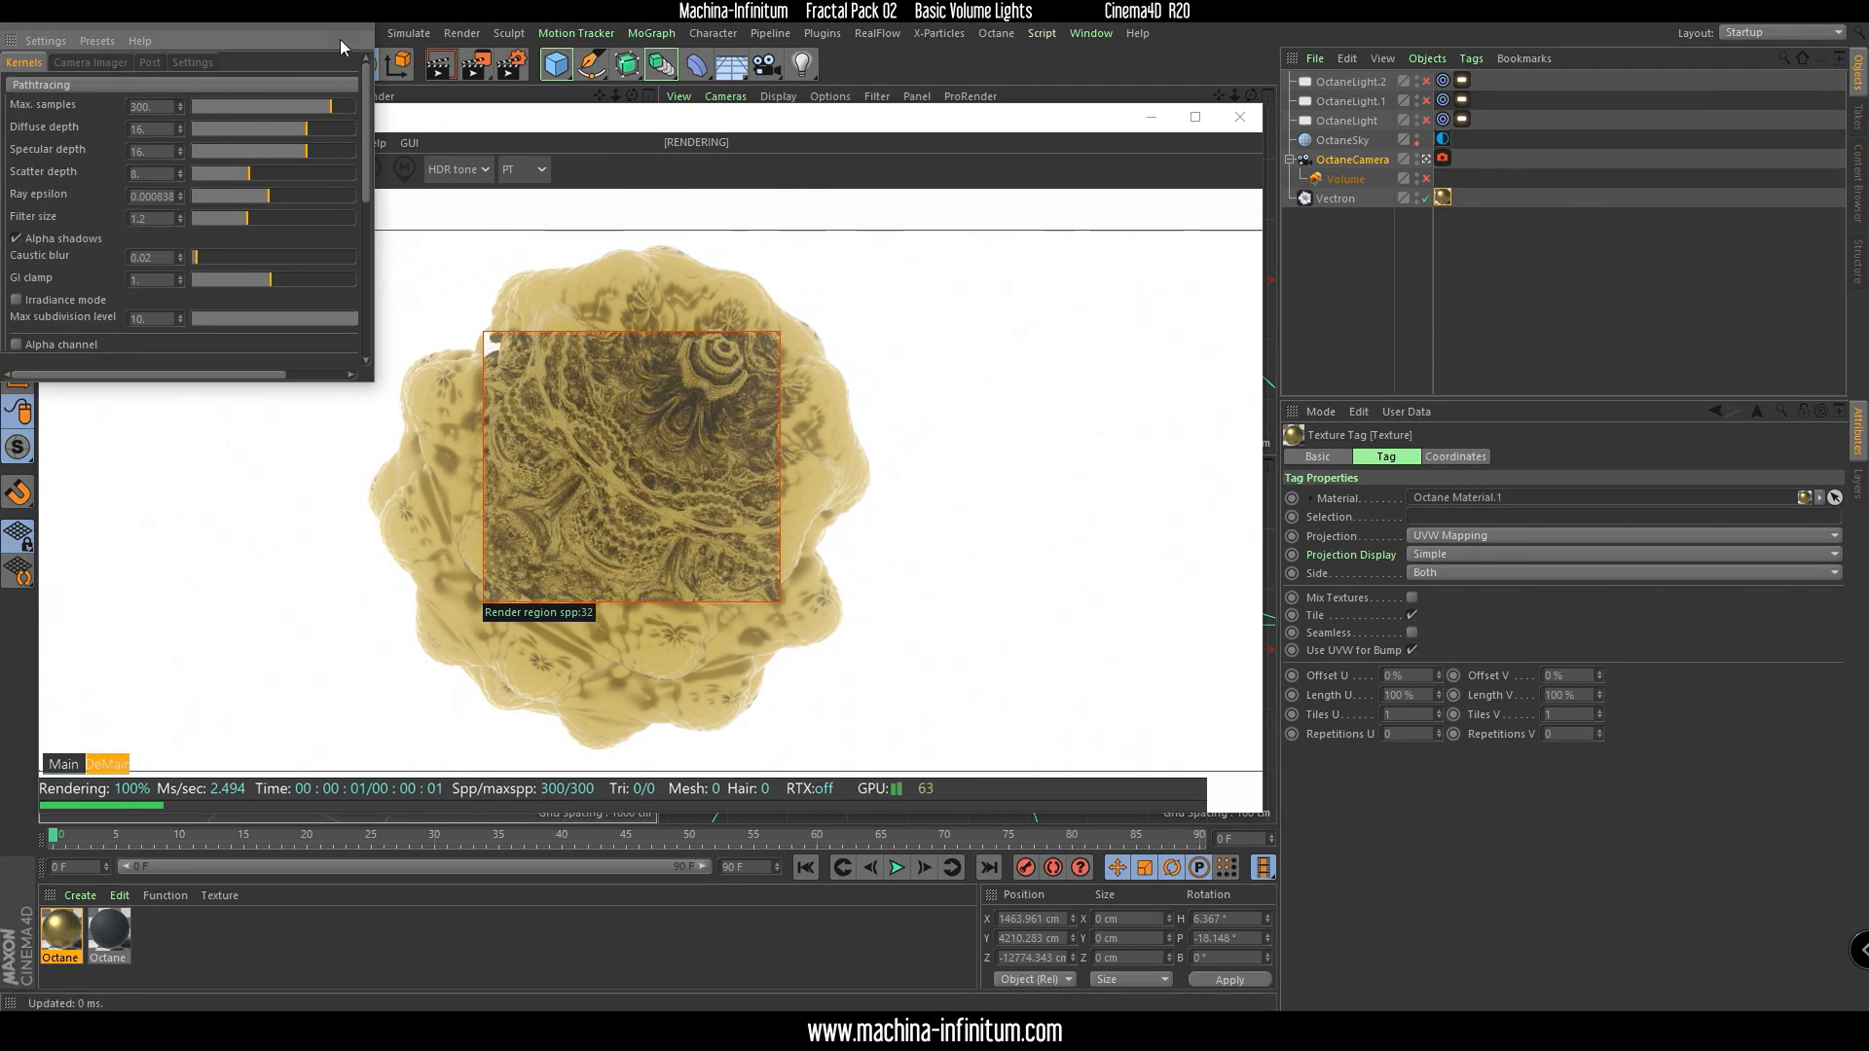
pyautogui.click(353, 16)
pyautogui.click(302, 170)
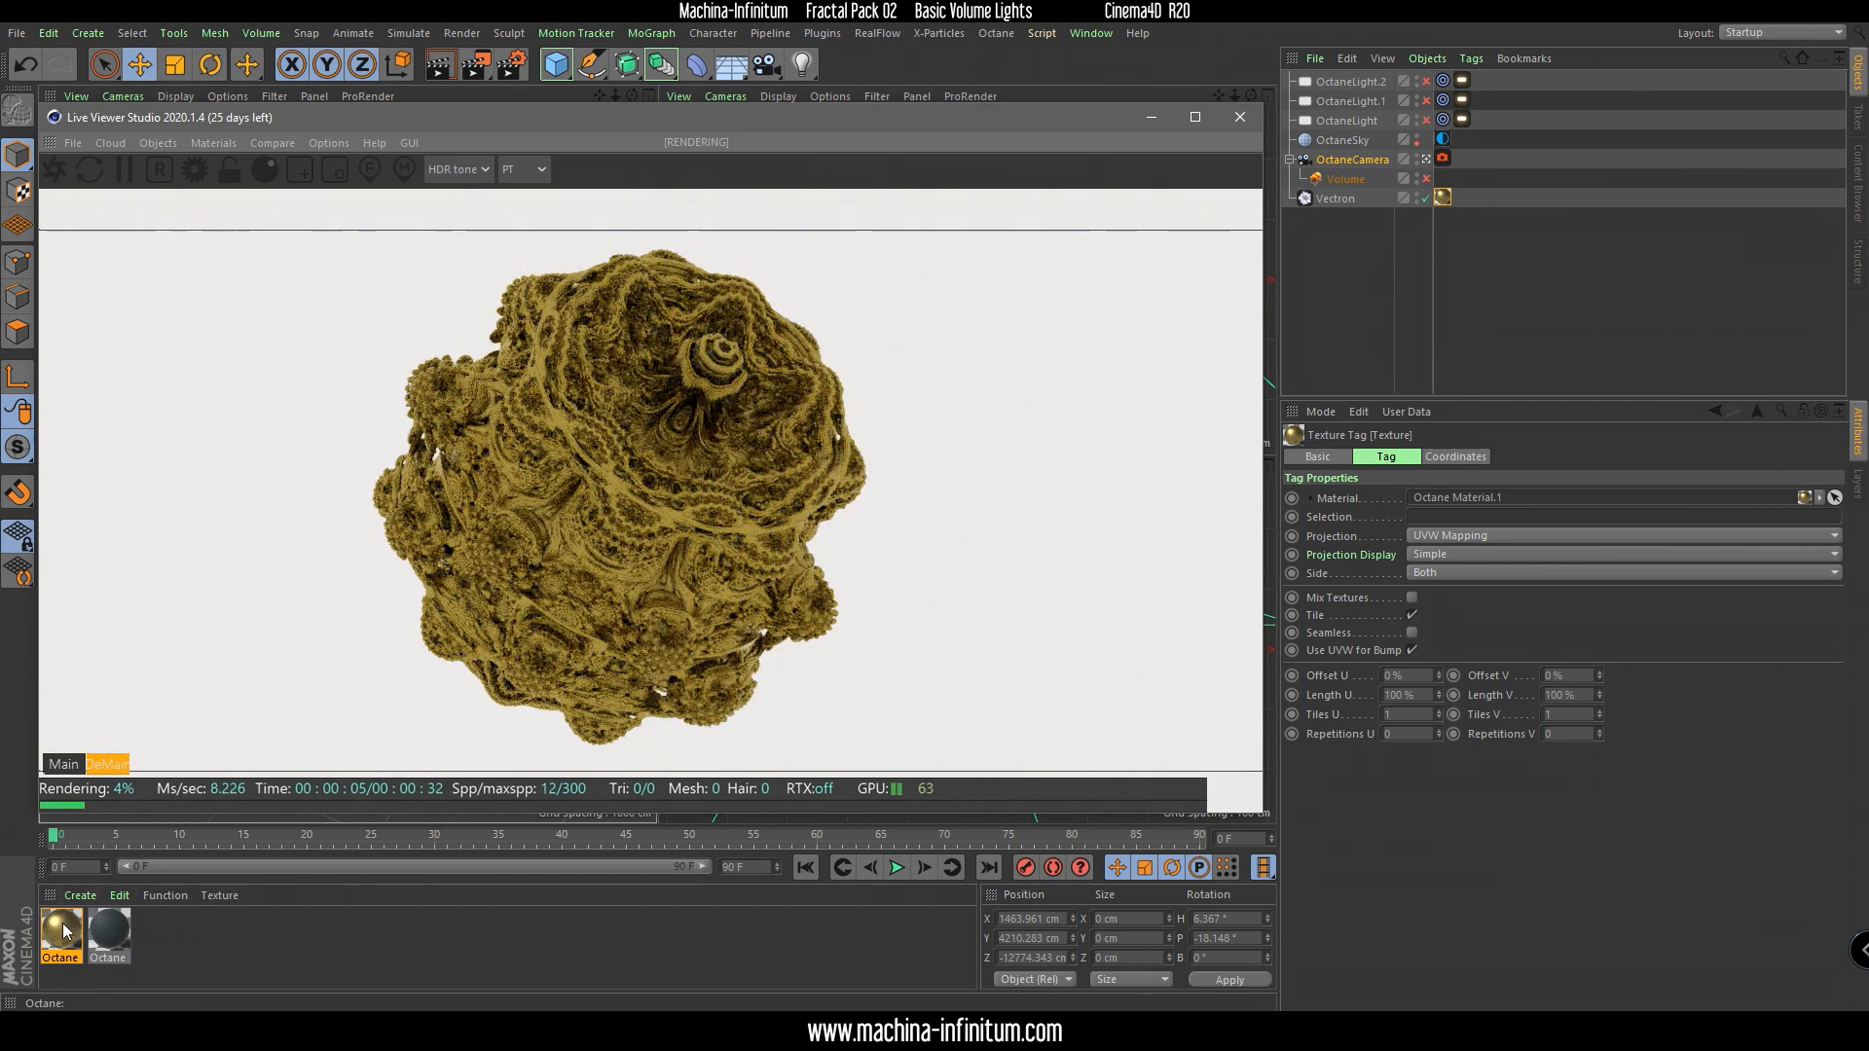
pyautogui.click(78, 895)
pyautogui.moveTo(130, 685)
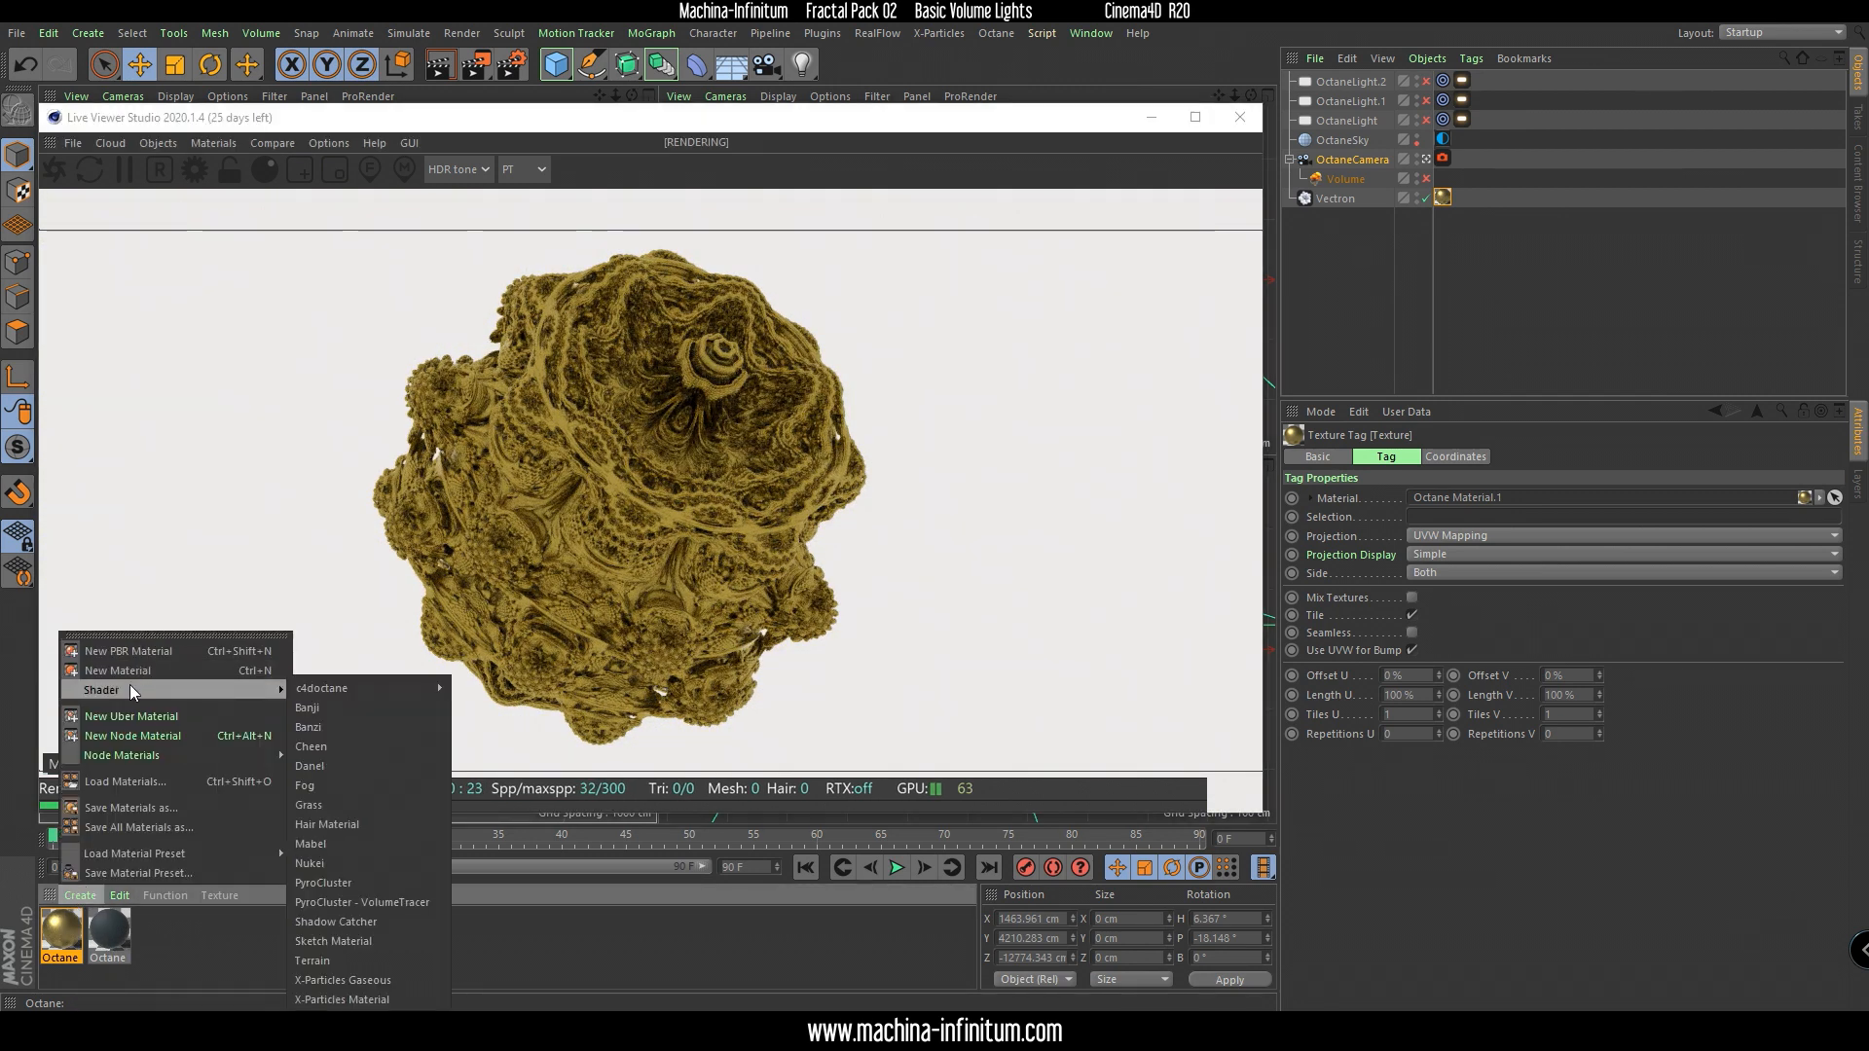
pyautogui.moveTo(317, 691)
pyautogui.click(491, 747)
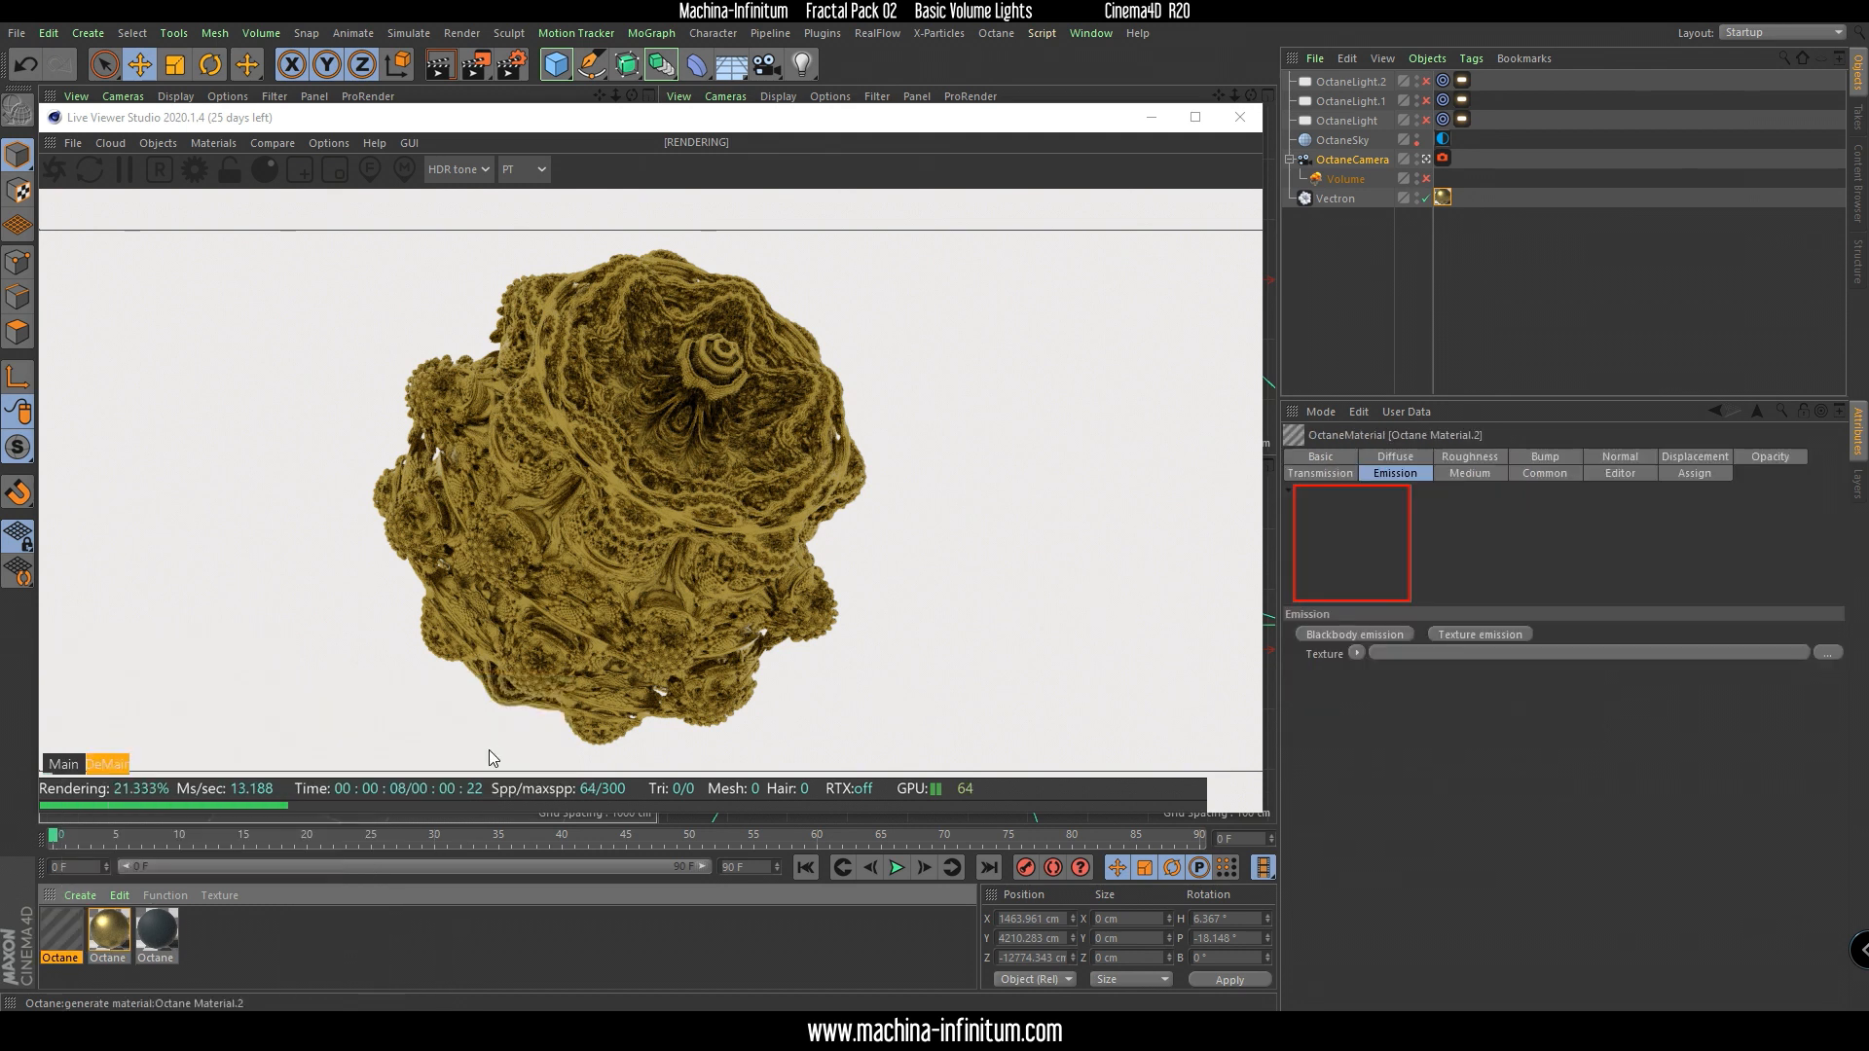
pyautogui.doubleClick(56, 929)
pyautogui.moveTo(628, 154); pyautogui.dragTo(1048, 171)
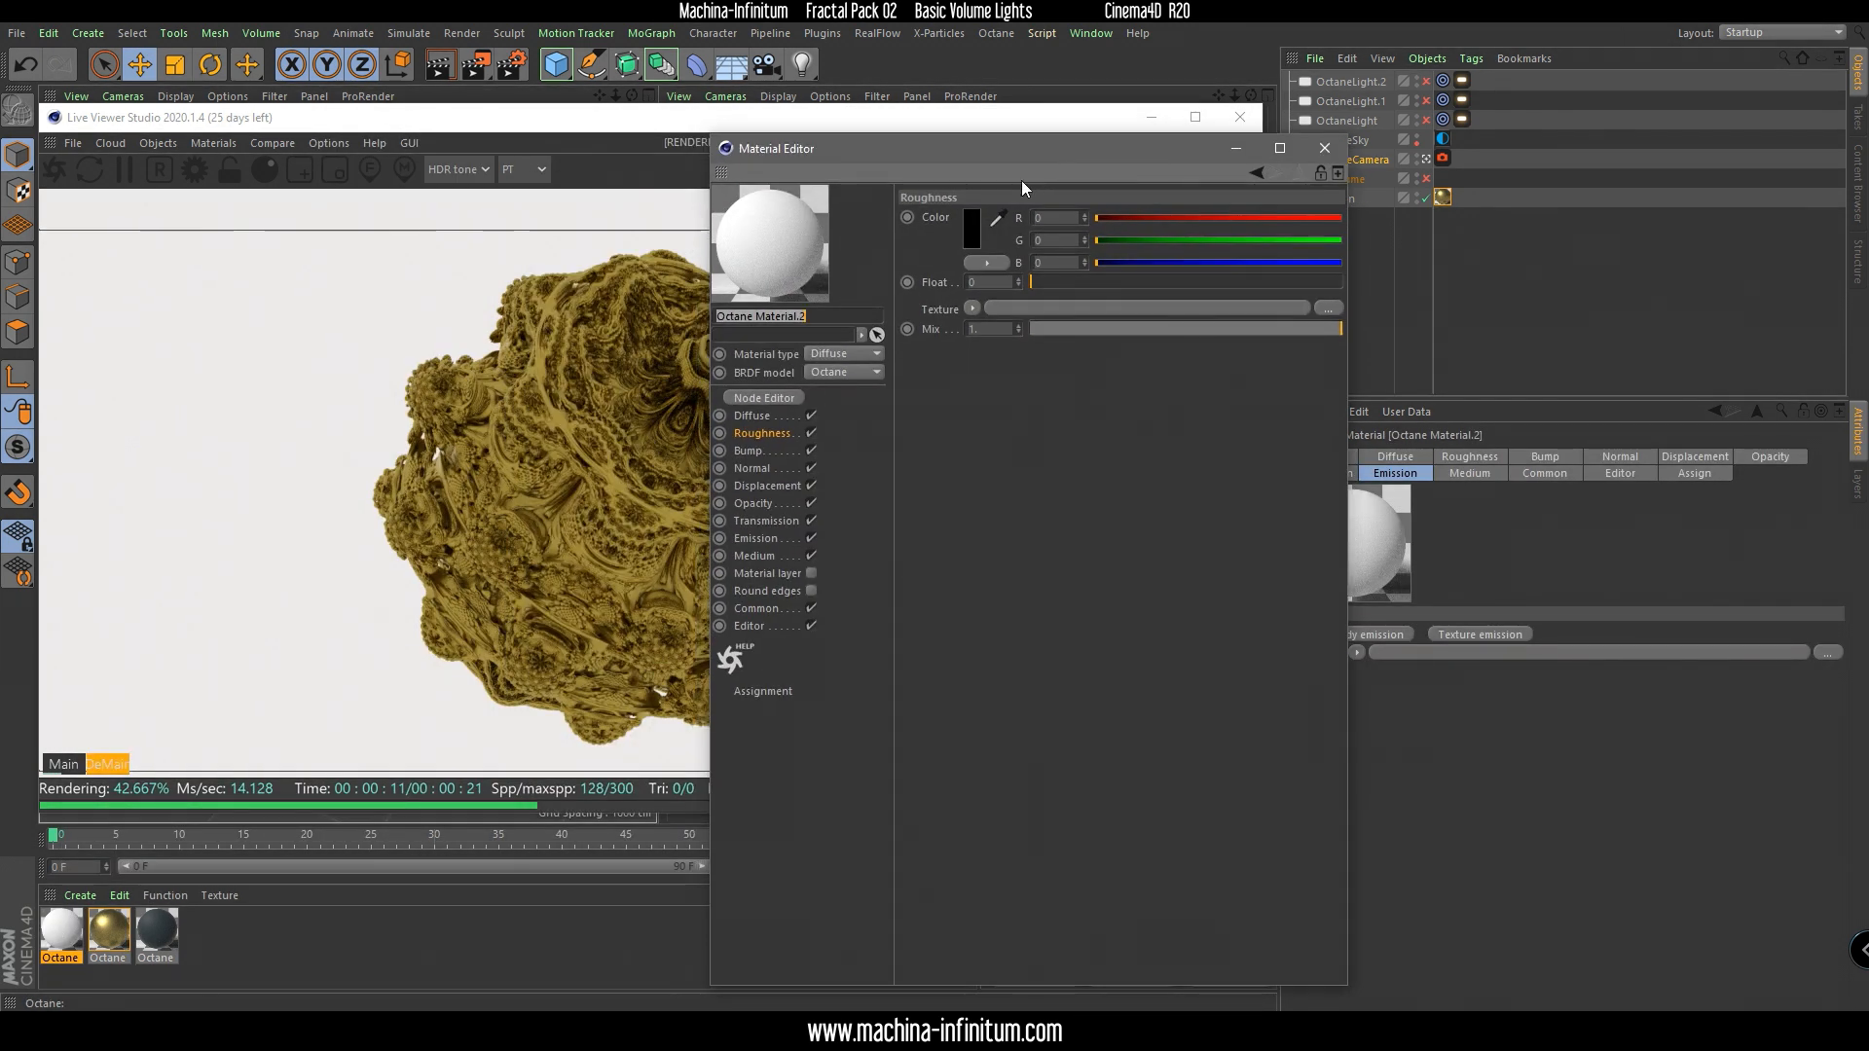
pyautogui.click(1325, 148)
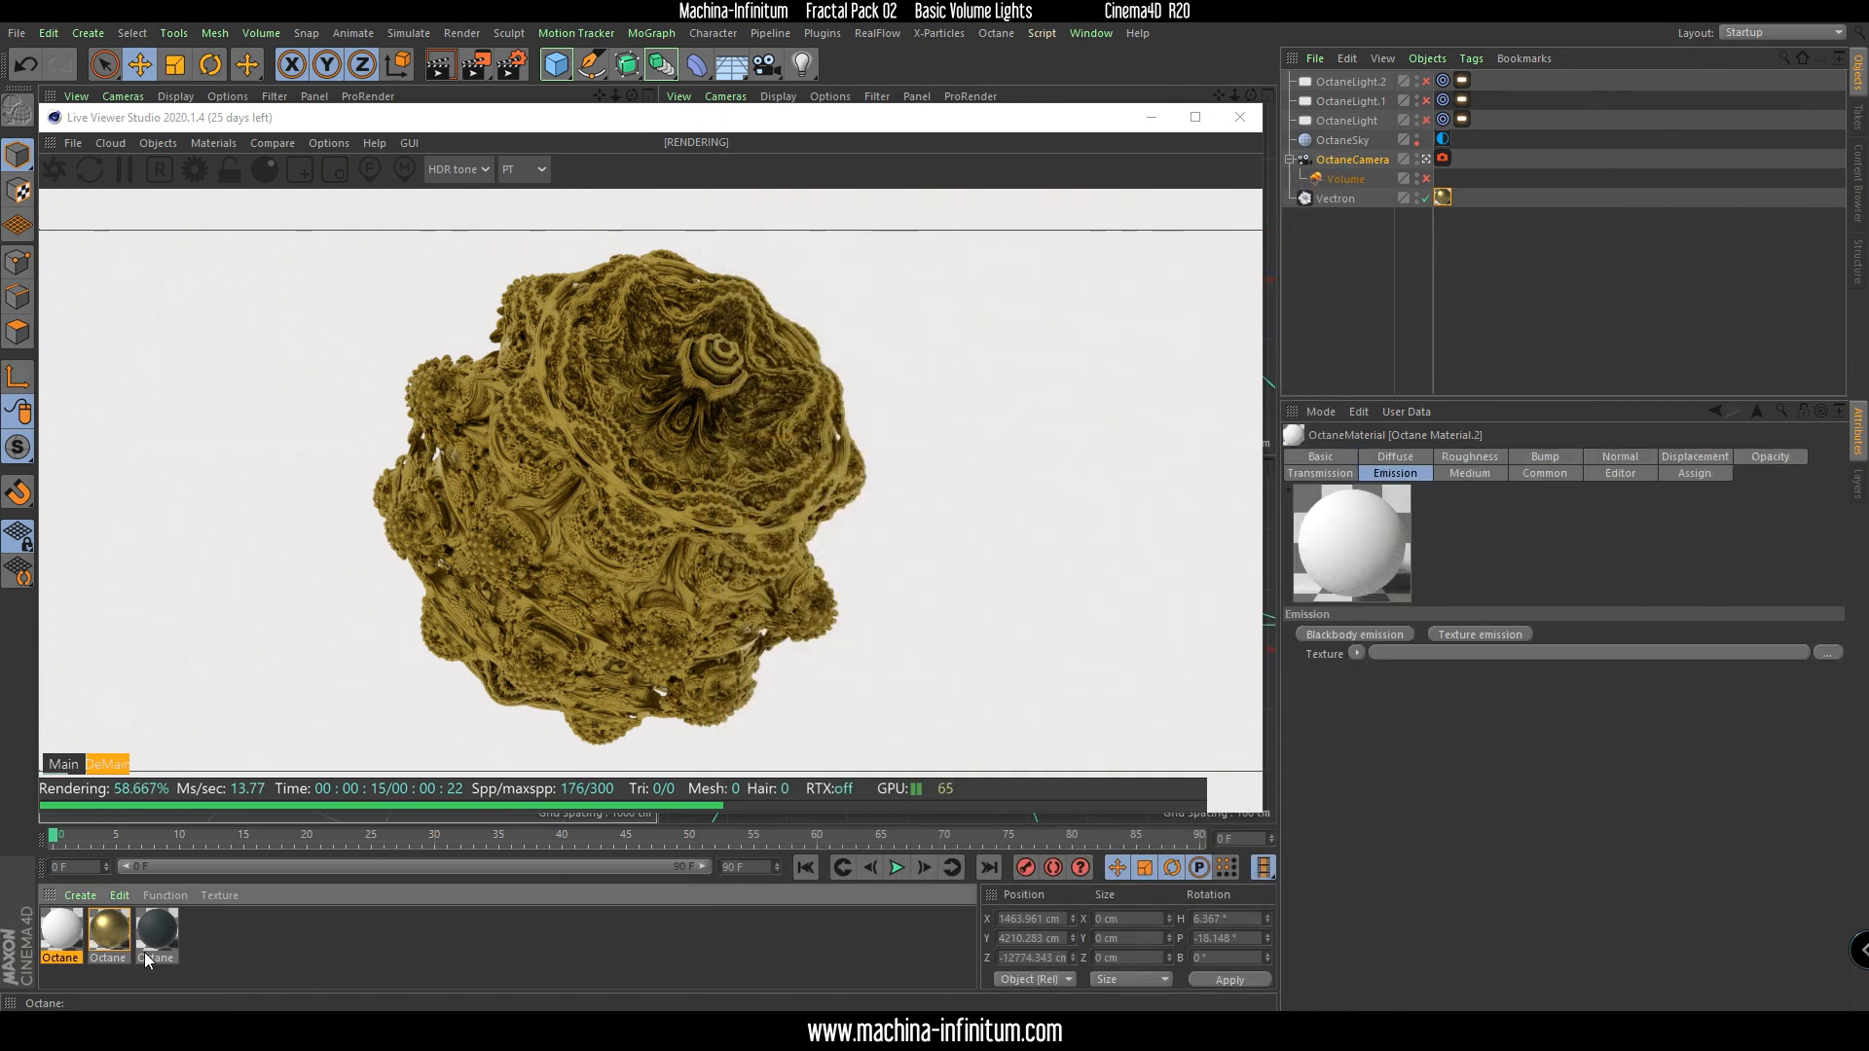
pyautogui.press('Delete')
# Create a new Octane Mix Material.
pyautogui.click(76, 897)
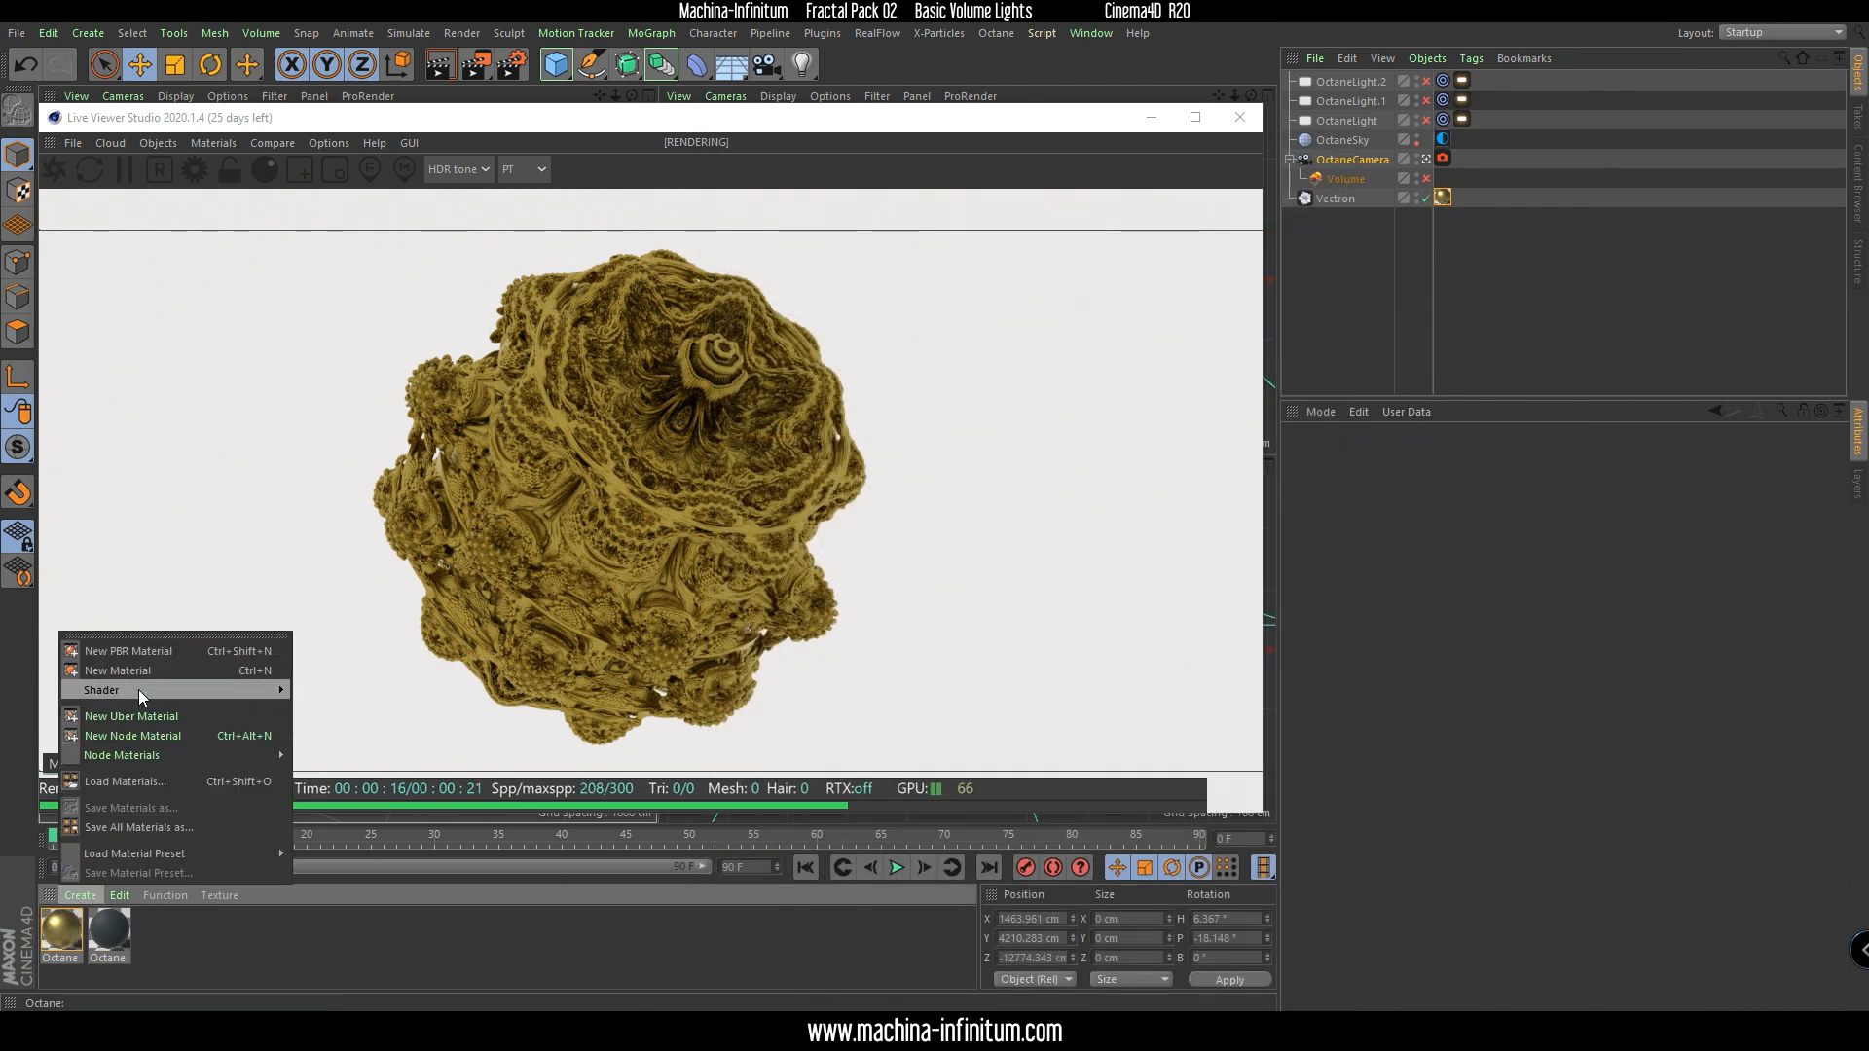
pyautogui.moveTo(138, 689)
pyautogui.moveTo(322, 689)
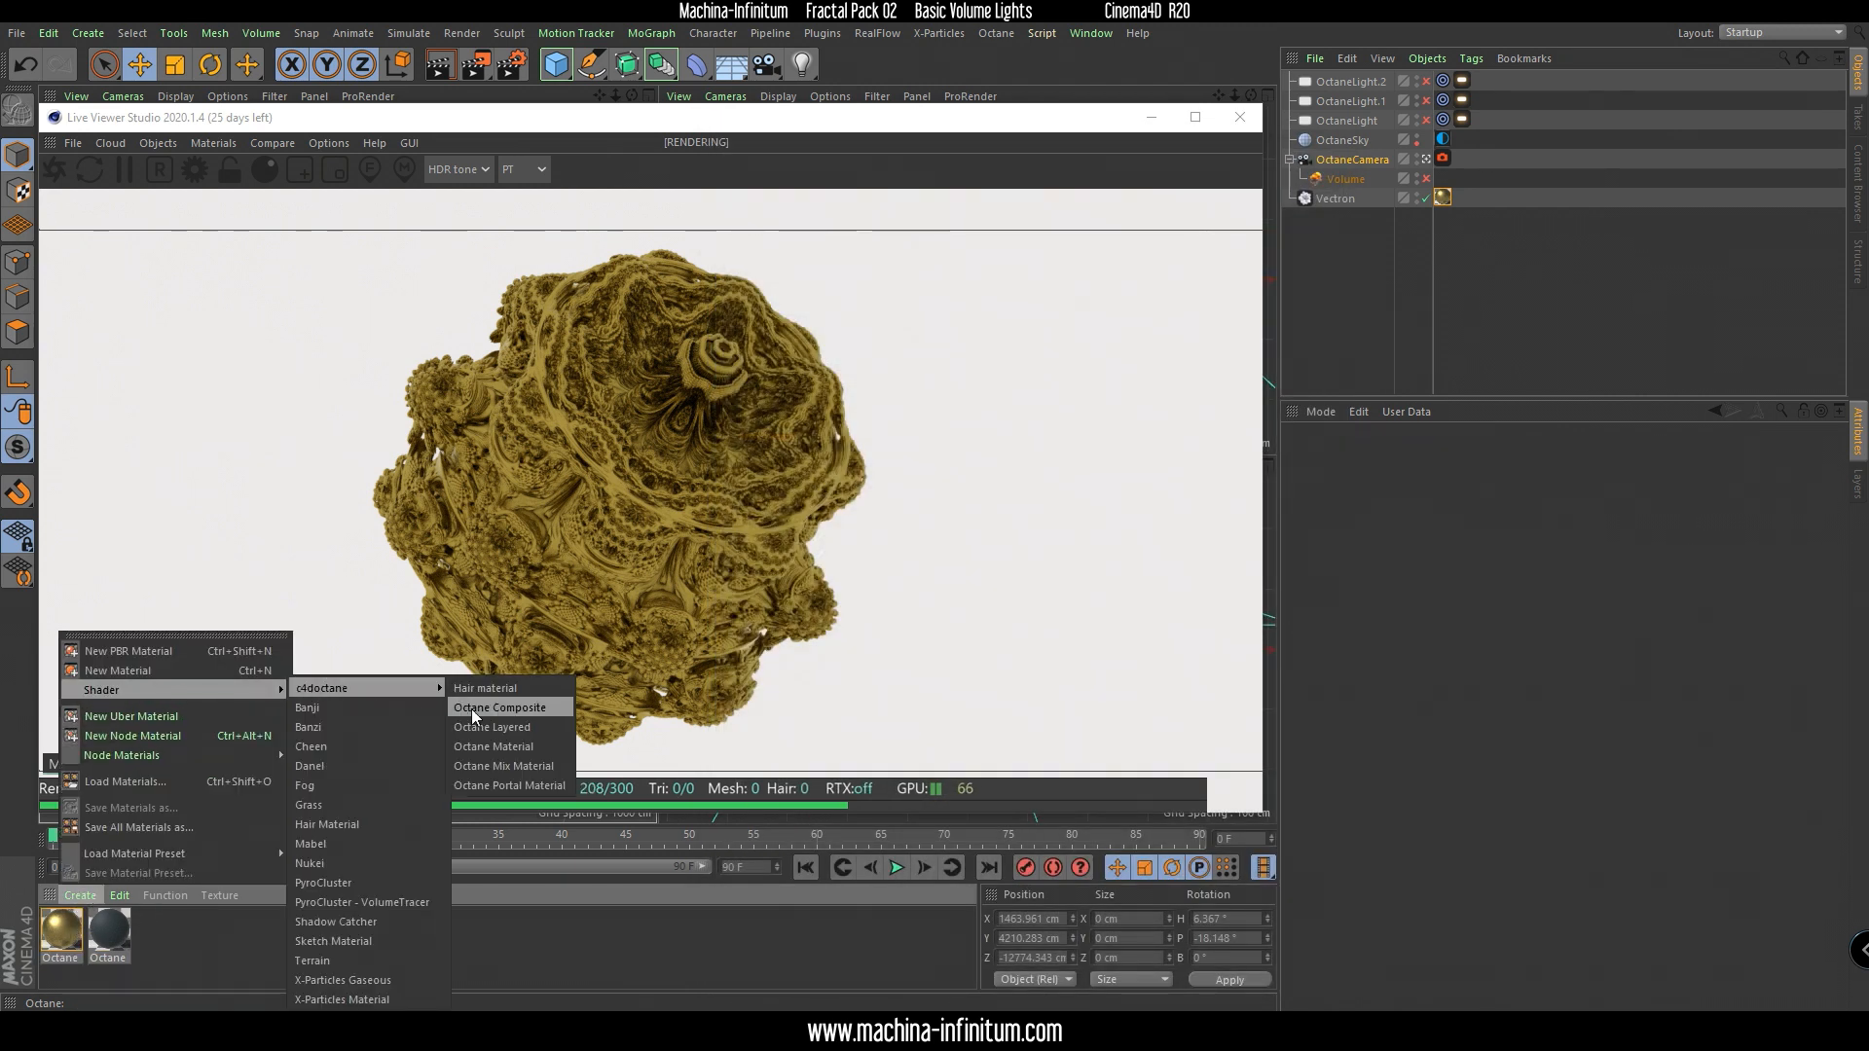
pyautogui.click(507, 765)
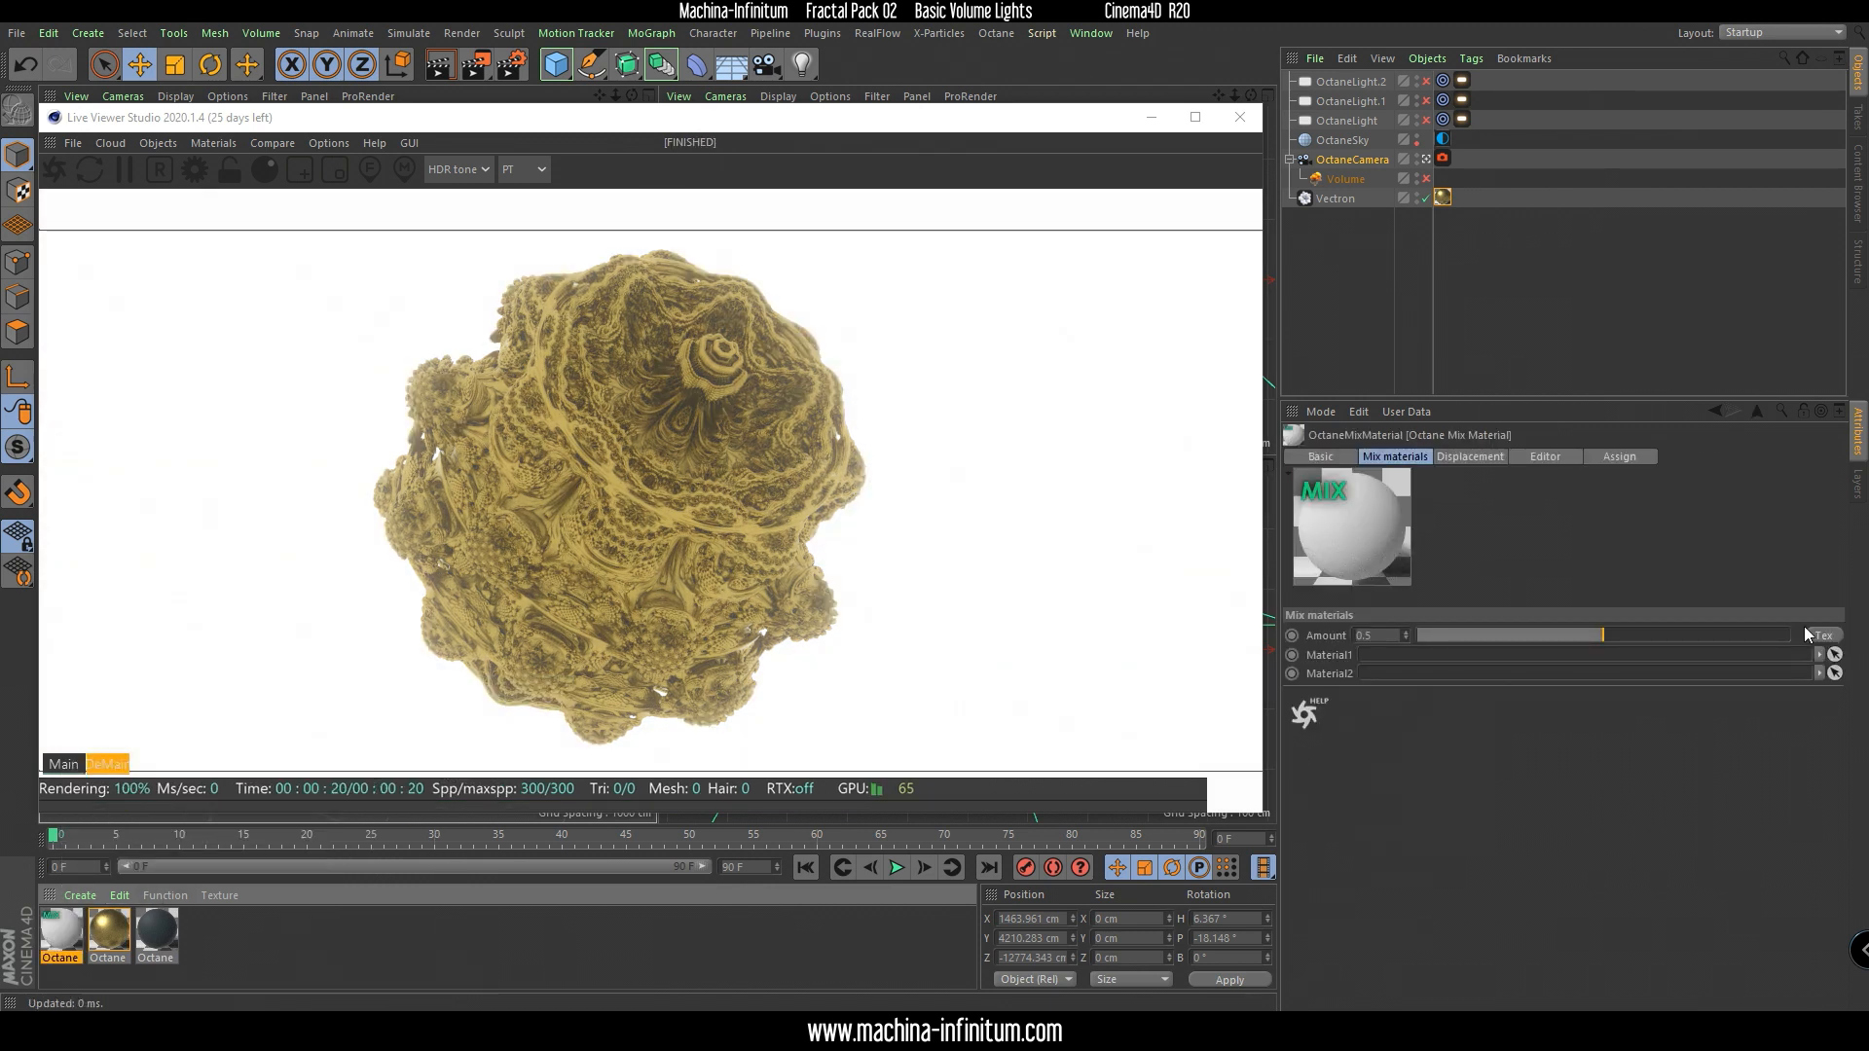
# Assign the gold material as Material1 and the dark material as Material2 of the mix, and apply the mix to the Vectron.
pyautogui.click(1835, 655)
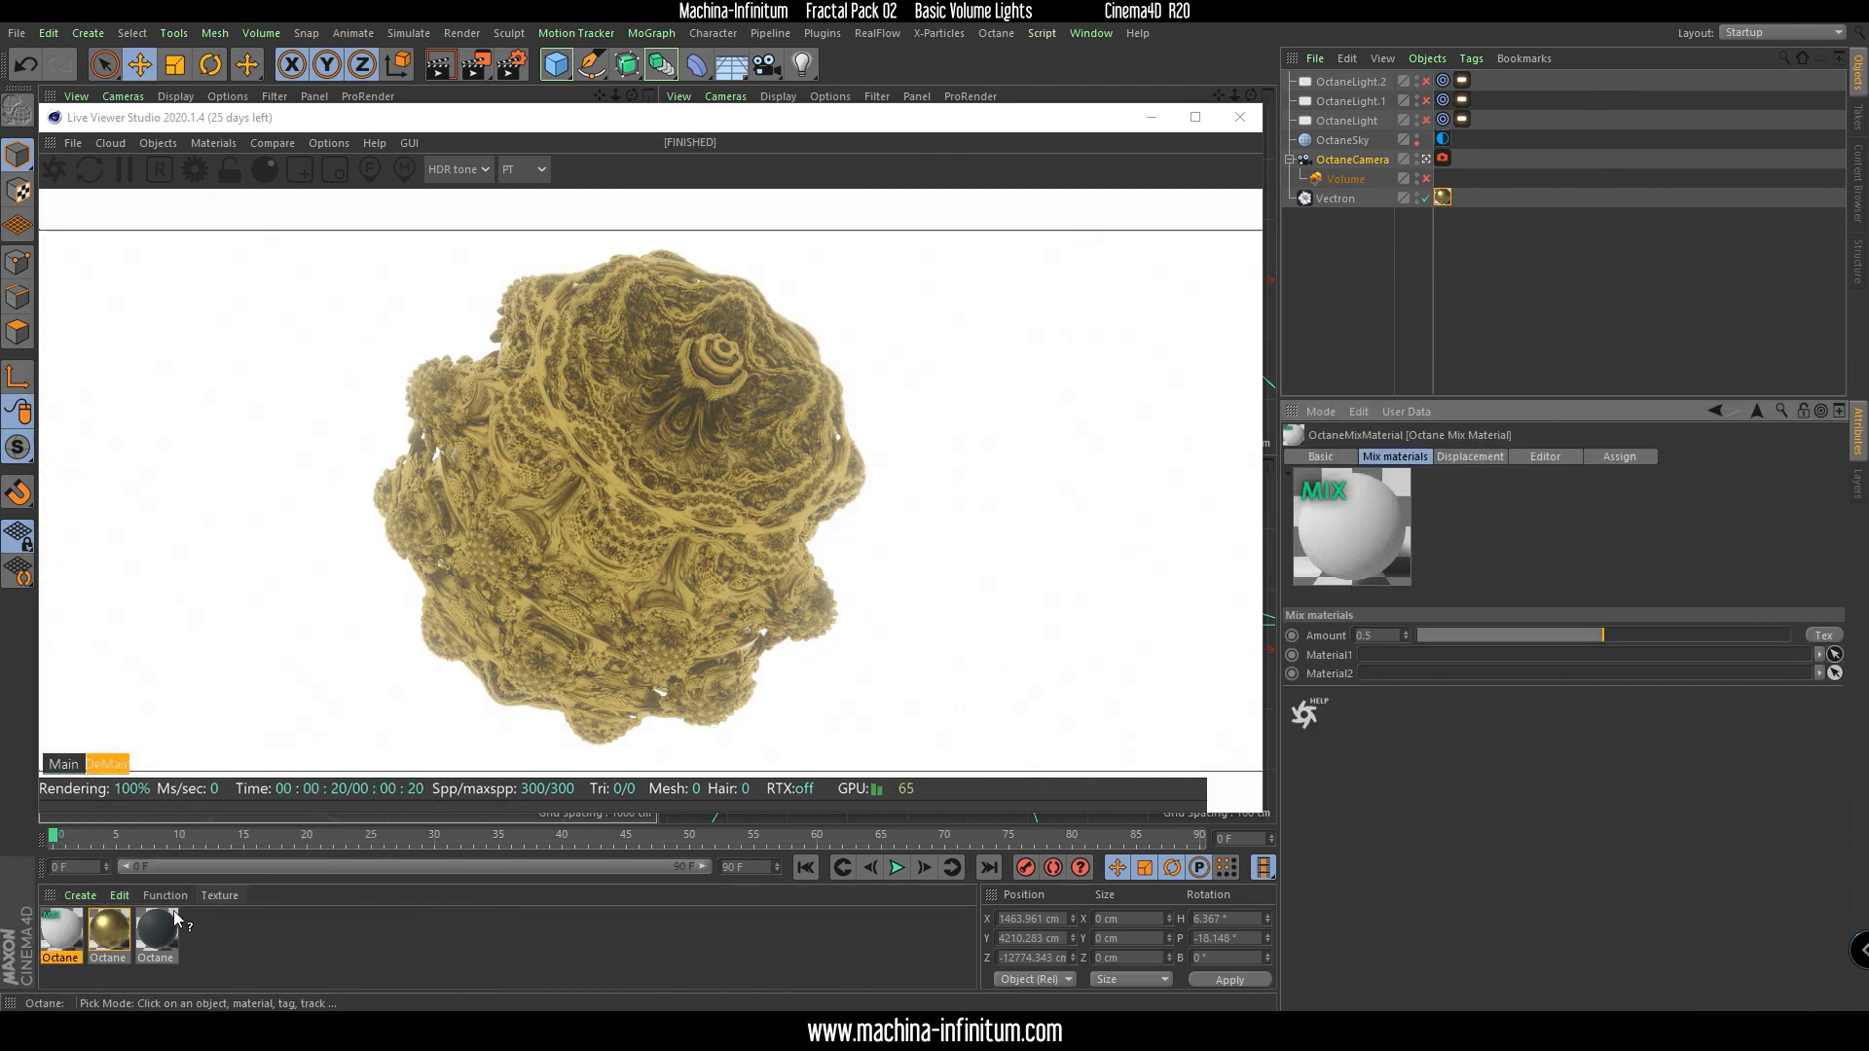
pyautogui.click(110, 933)
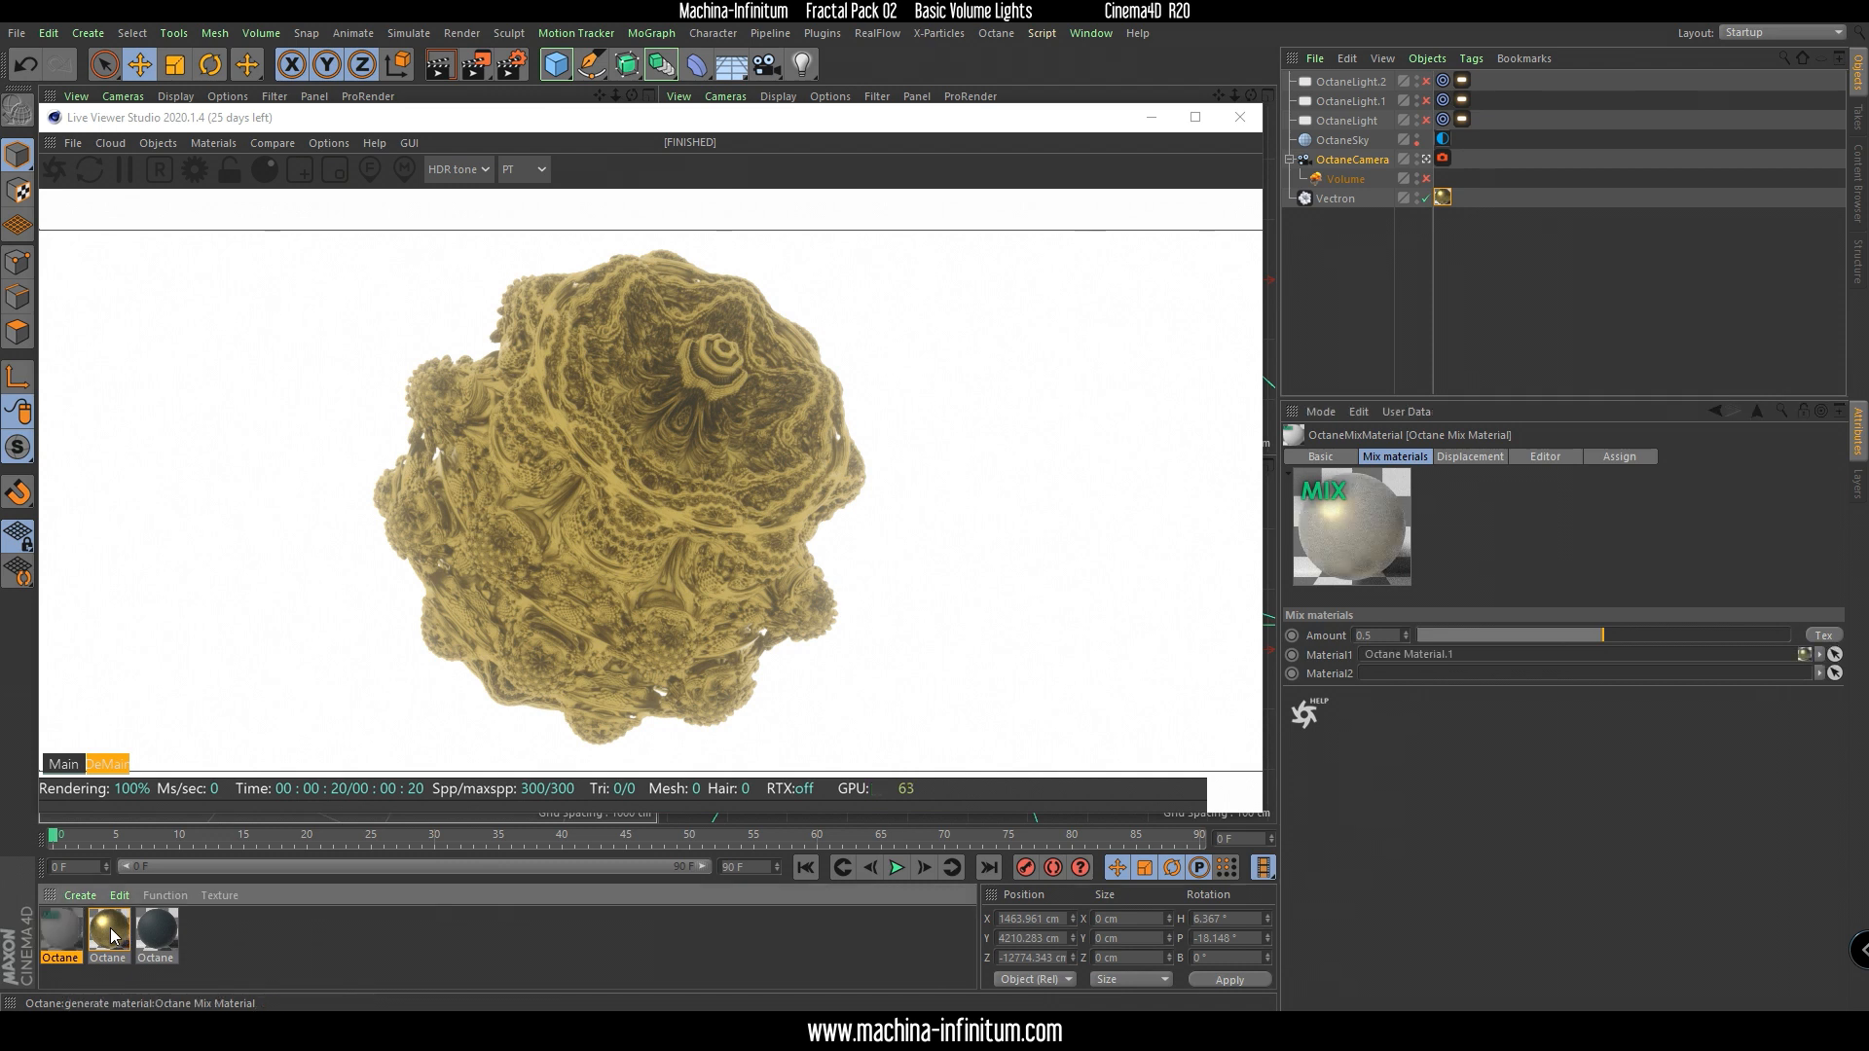
pyautogui.click(1835, 673)
pyautogui.click(173, 929)
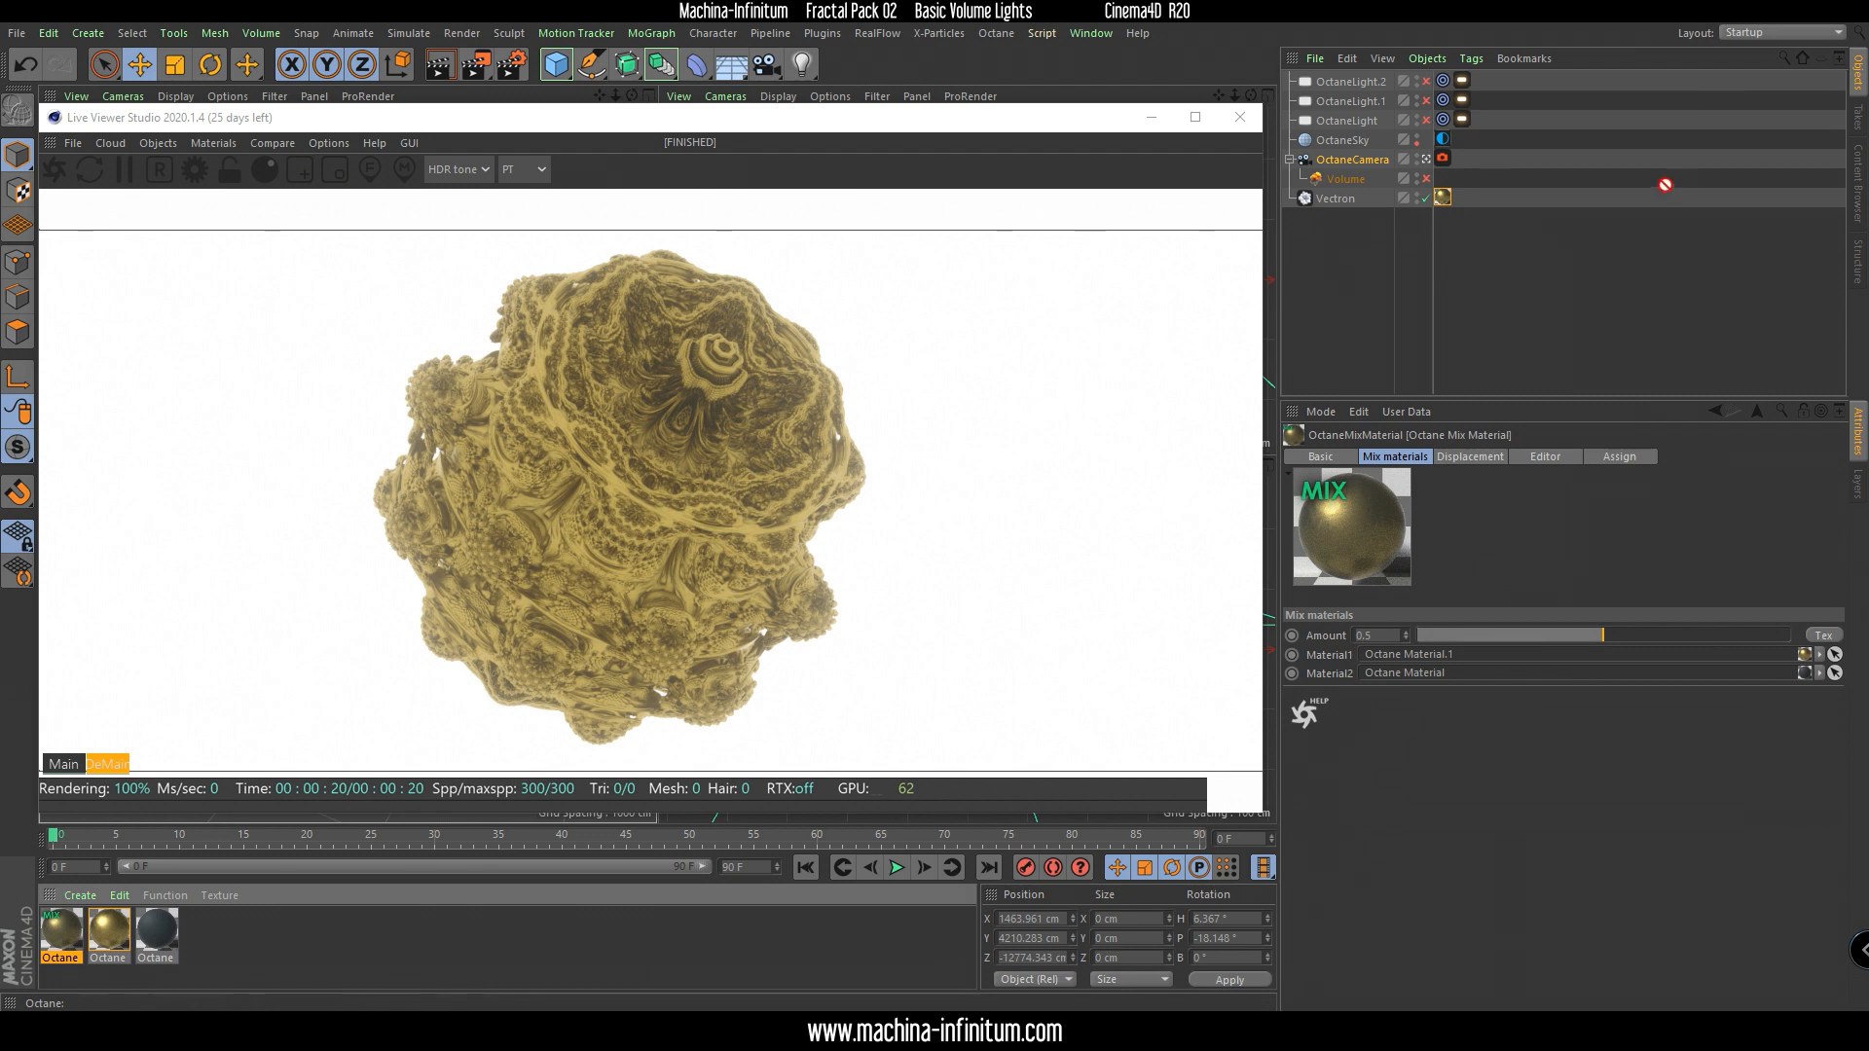
pyautogui.moveTo(1446, 199); pyautogui.dragTo(1444, 199)
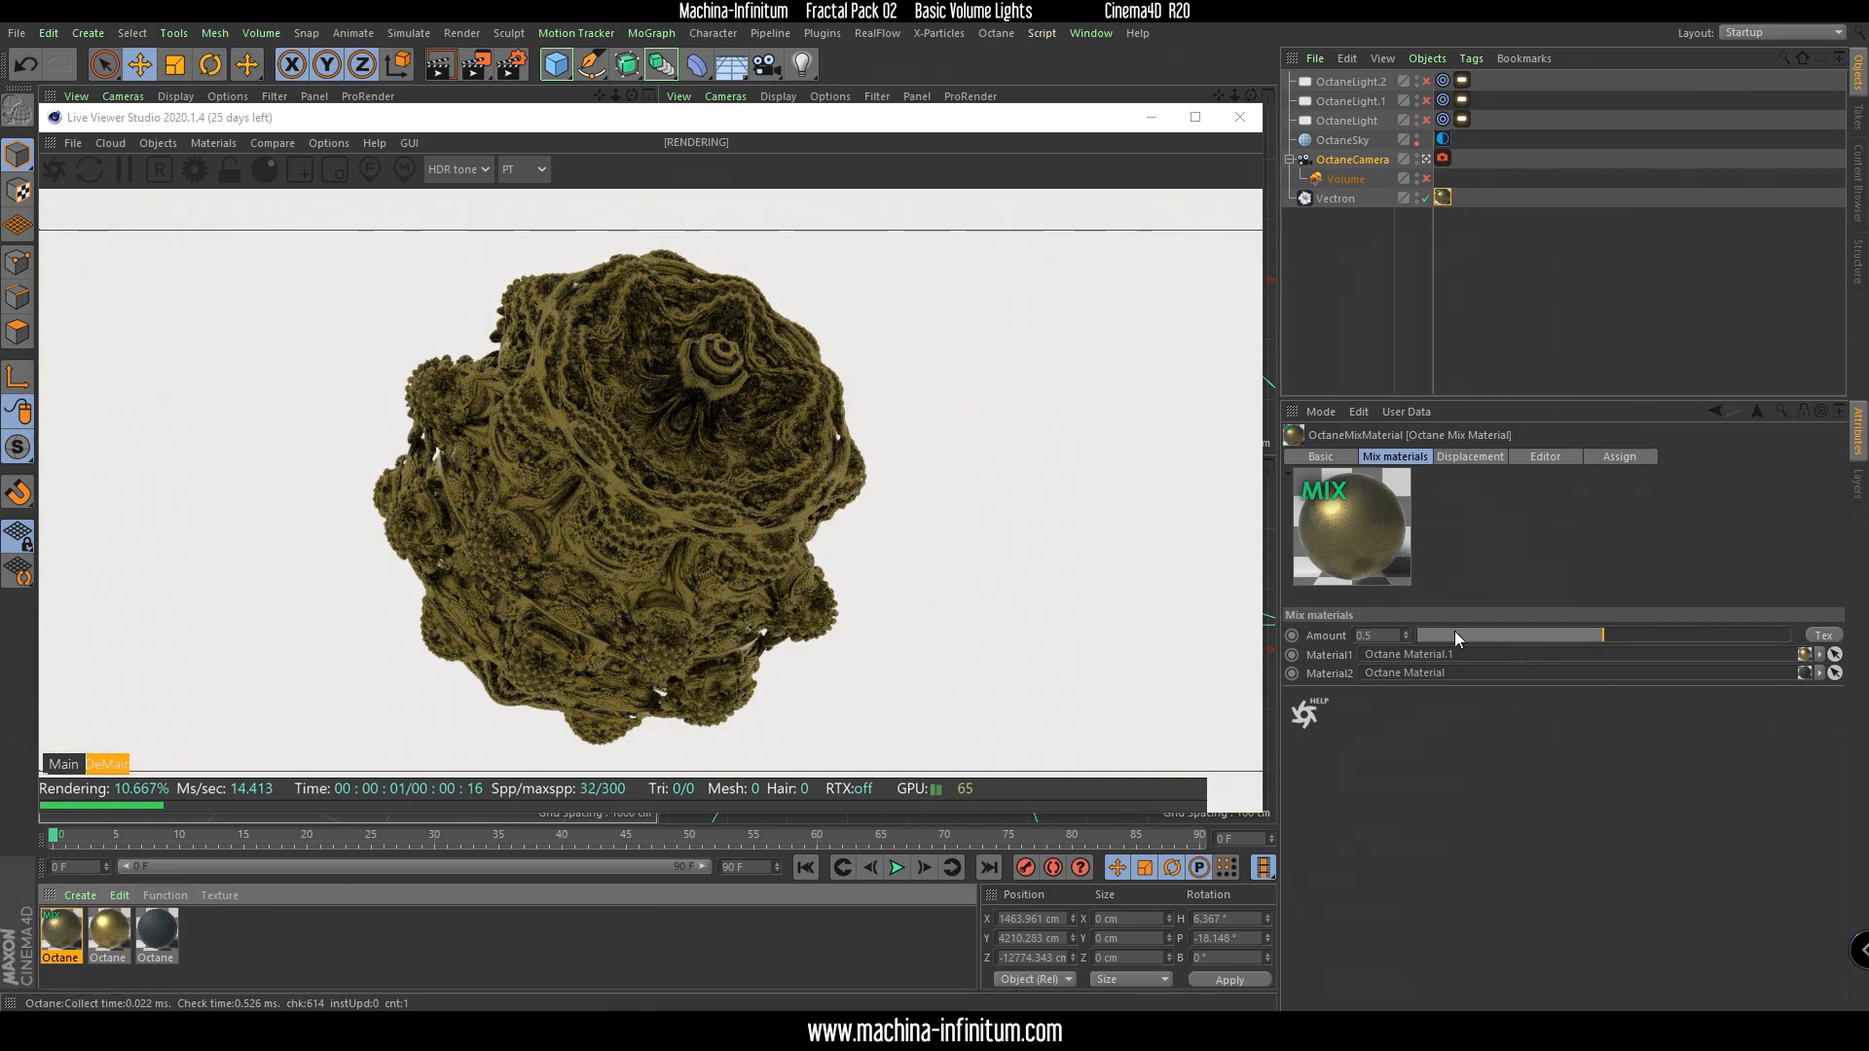
# Give the mix material's Amount a texture and load an Octane Gradient into it.
pyautogui.click(1824, 636)
pyautogui.click(1380, 636)
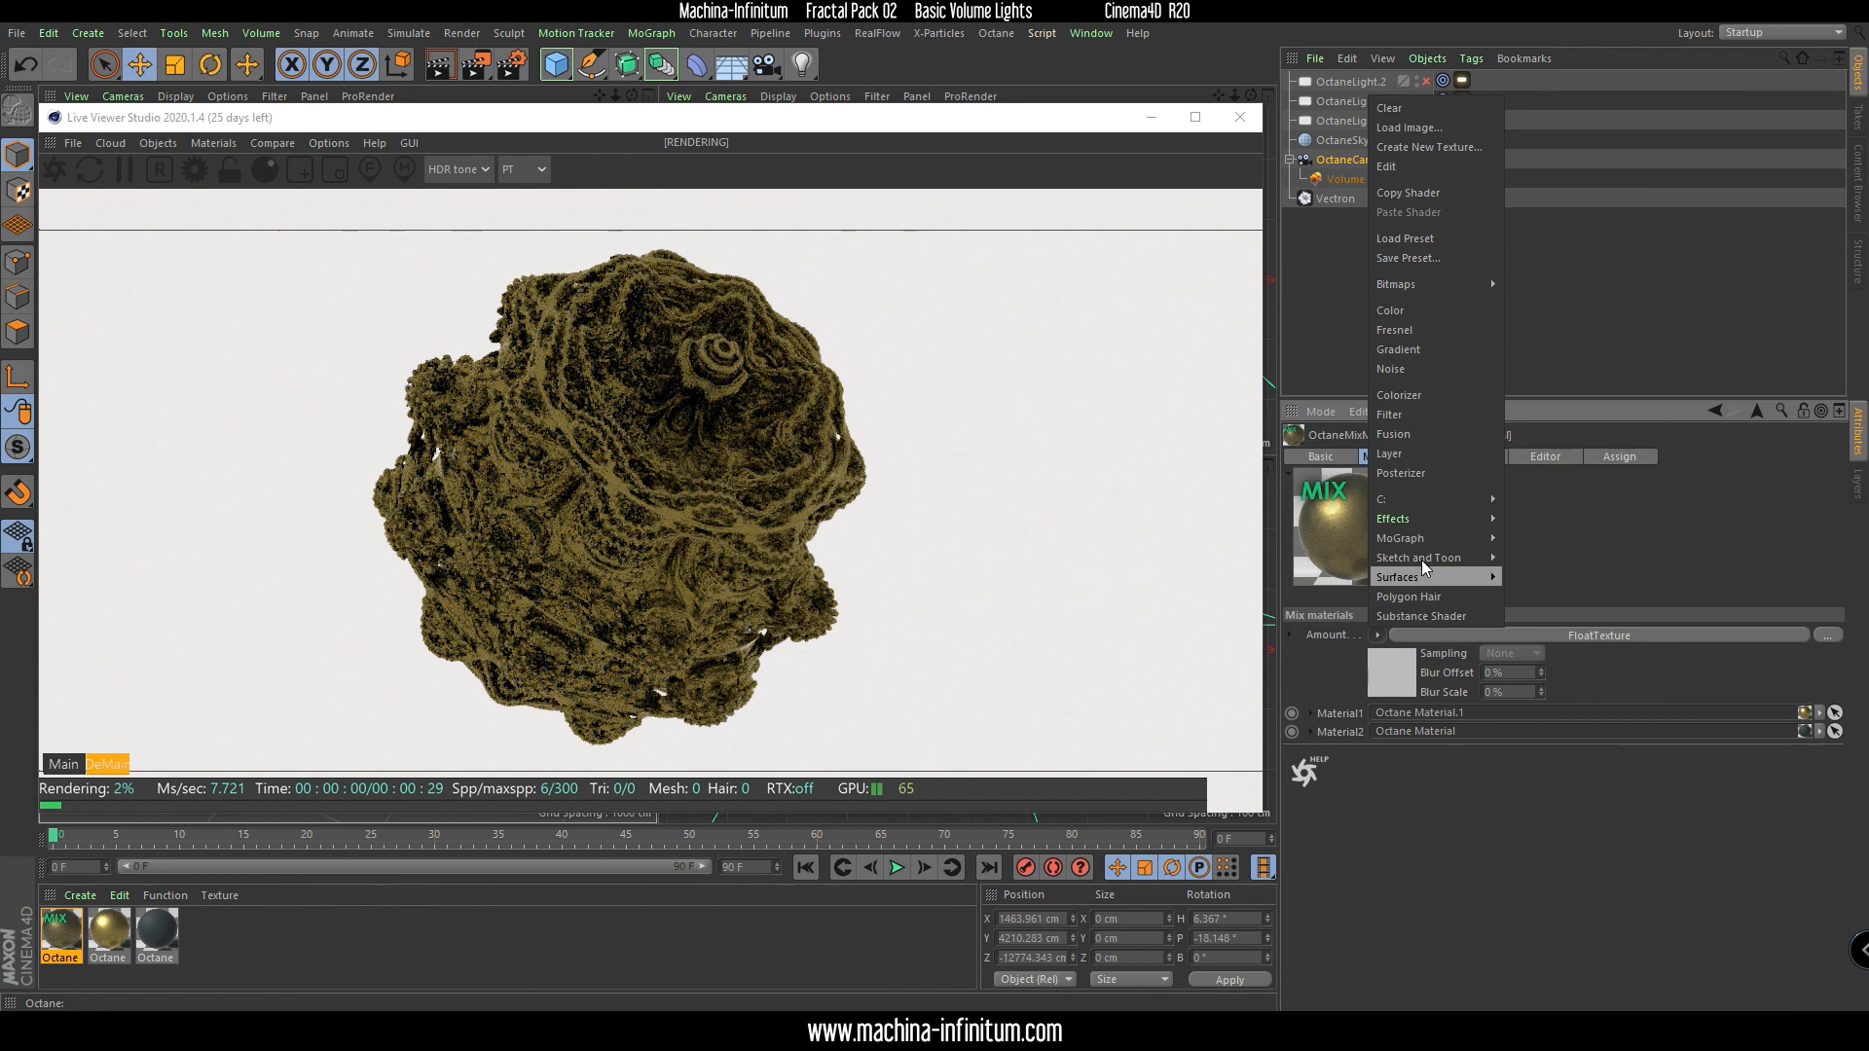
pyautogui.moveTo(1480, 499)
pyautogui.moveTo(1573, 500)
pyautogui.moveTo(1648, 494)
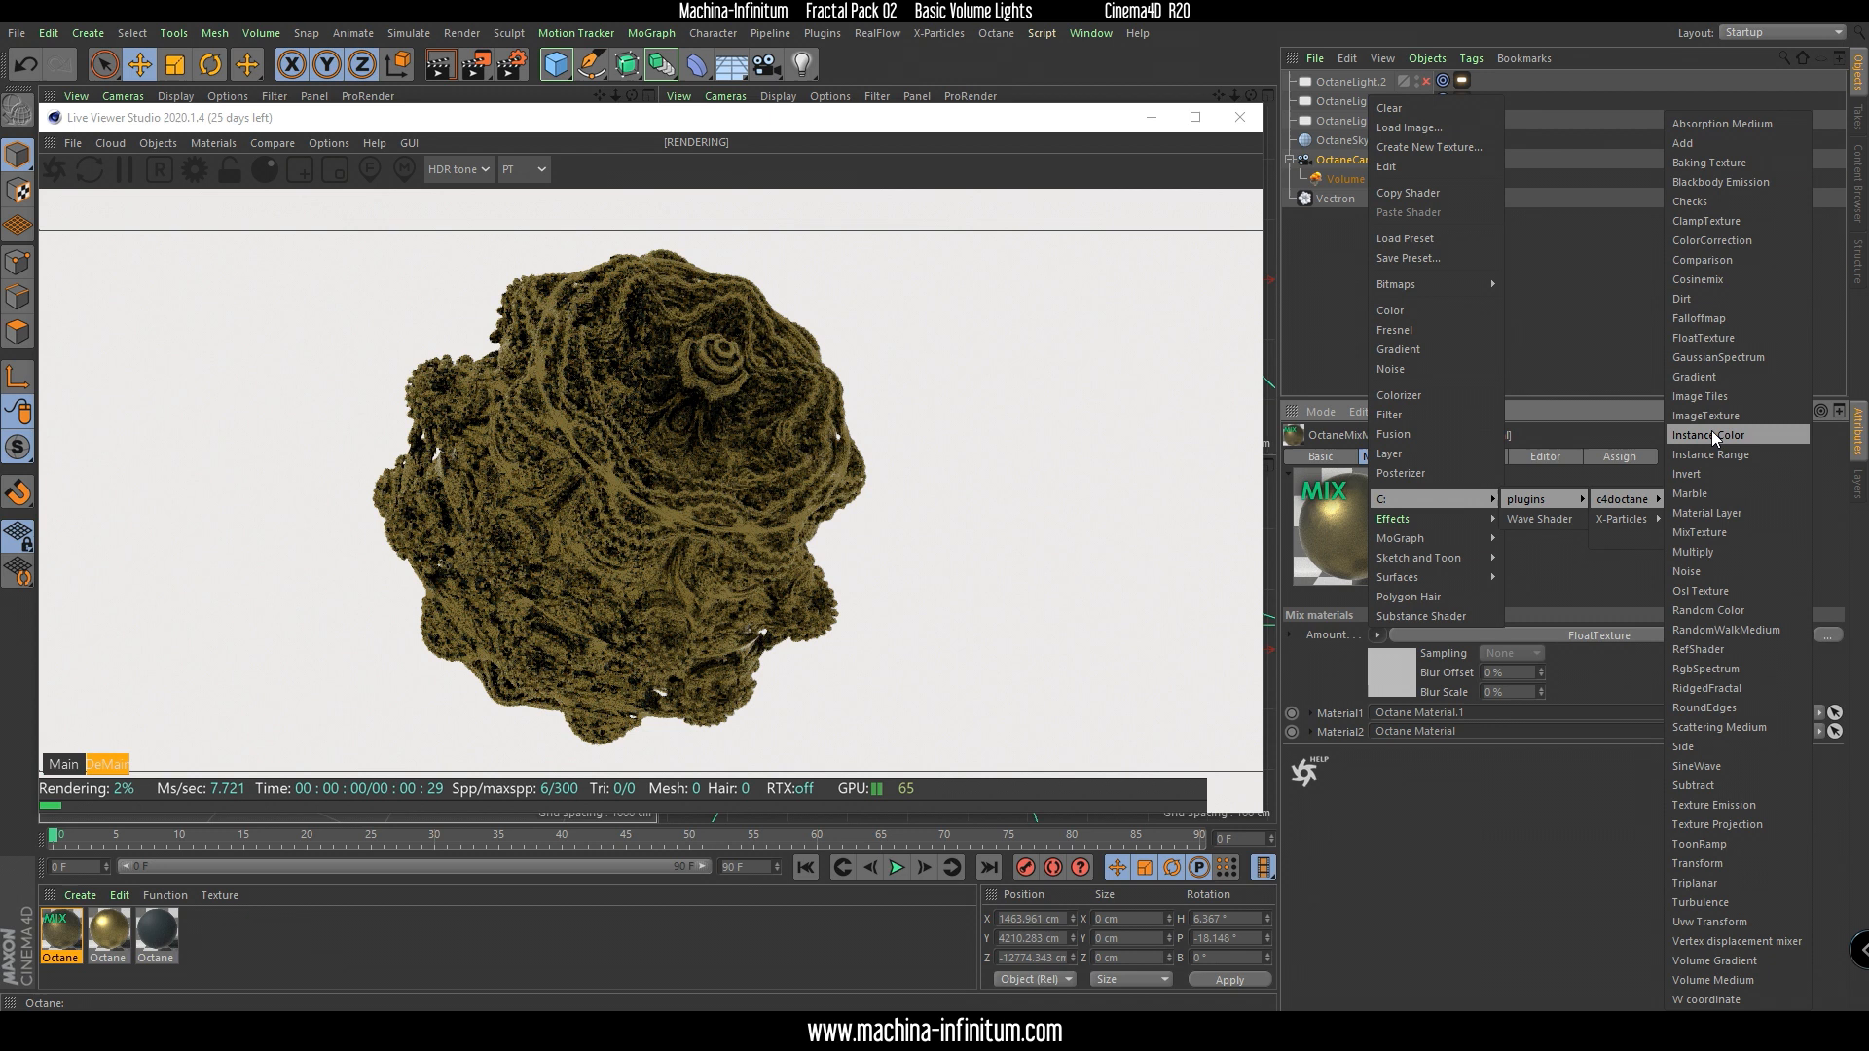
pyautogui.click(1698, 378)
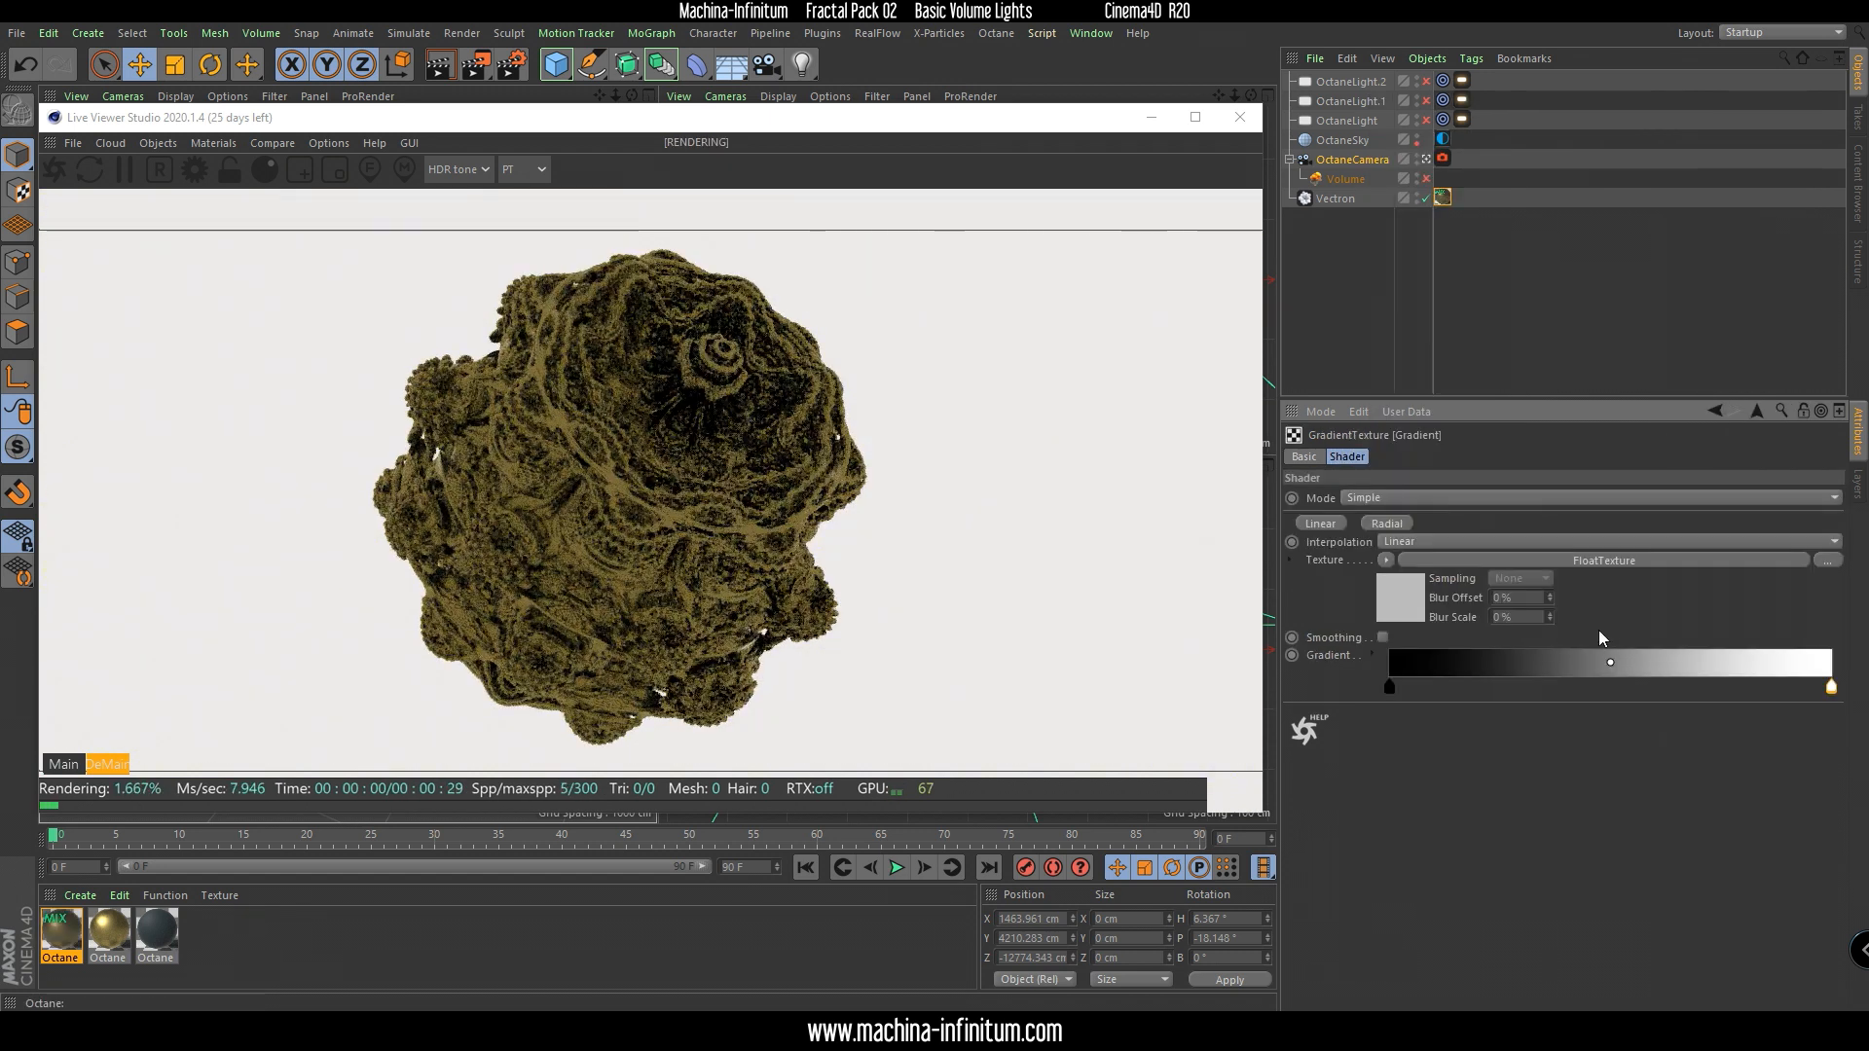
# Open the mix material in the Octane Node Editor and delete the FloatTexture node feeding the Gradient.
pyautogui.doubleClick(60, 929)
pyautogui.moveTo(446, 138); pyautogui.dragTo(1361, 158)
pyautogui.click(1259, 372)
pyautogui.moveTo(1018, 205); pyautogui.dragTo(1472, 146)
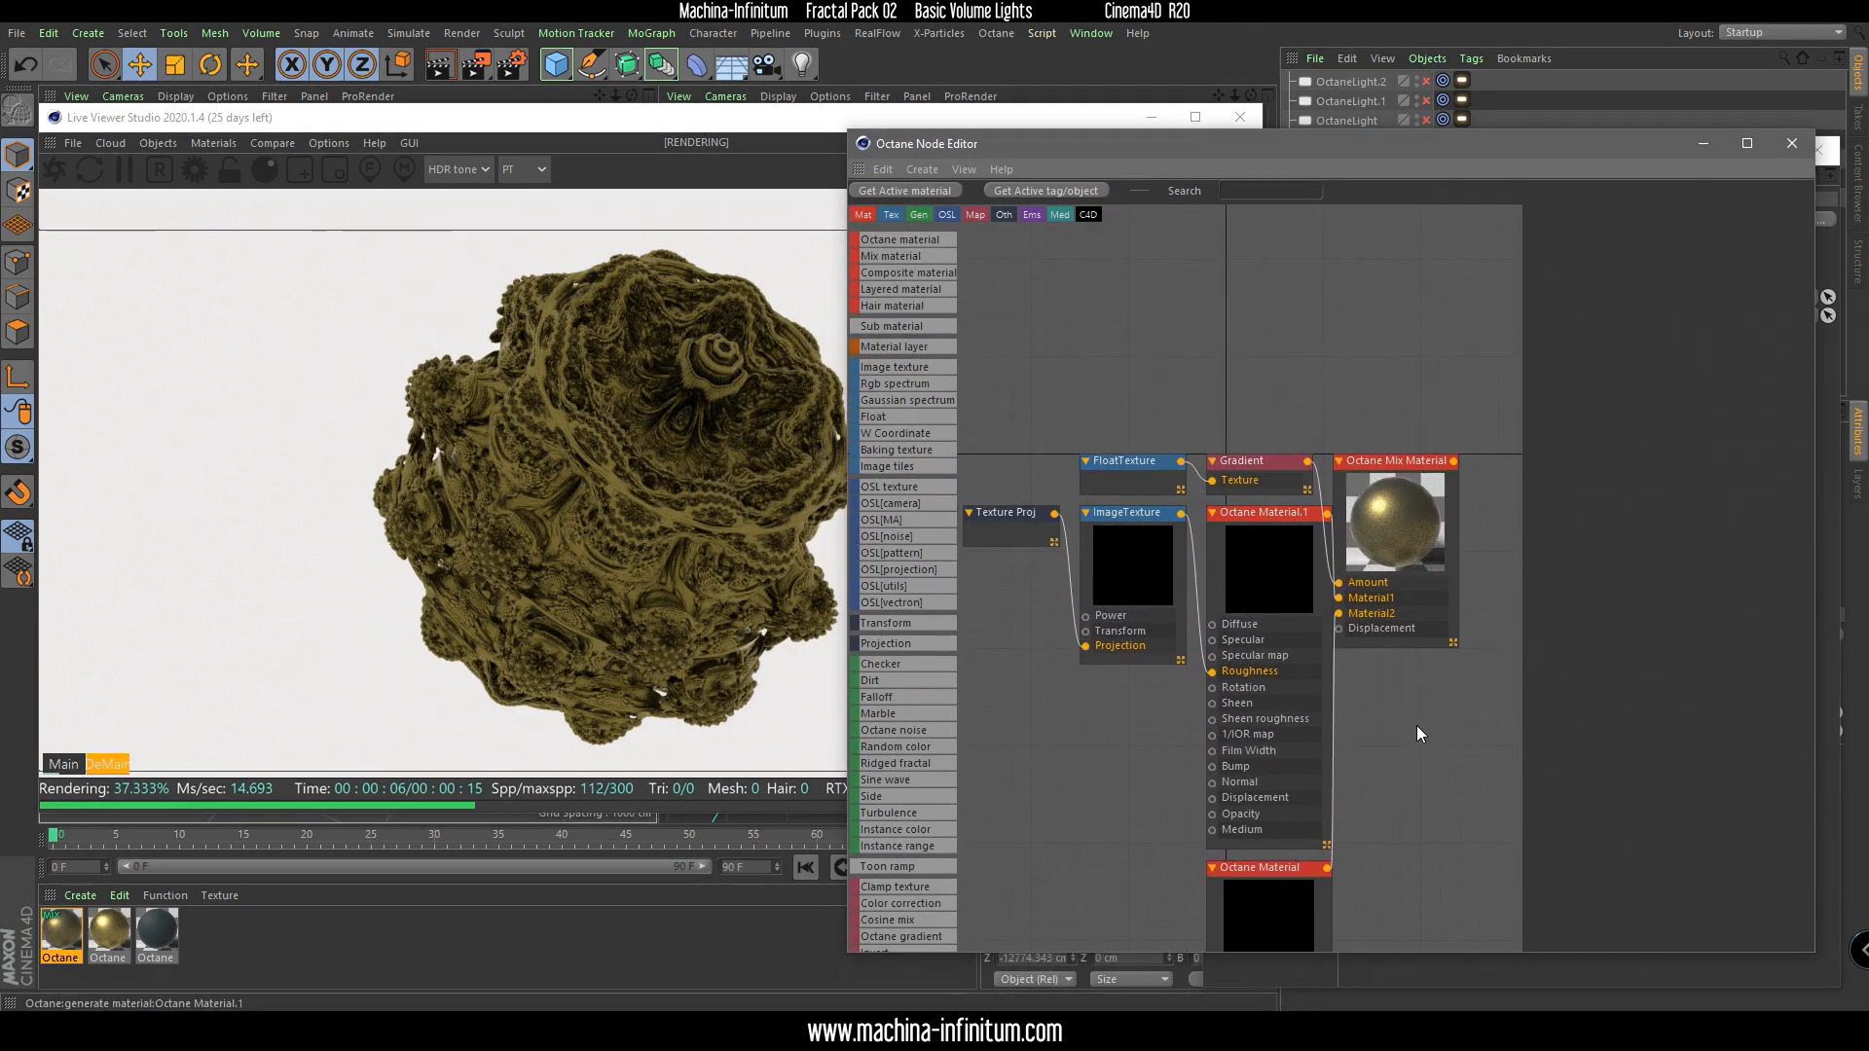
pyautogui.moveTo(1112, 472); pyautogui.dragTo(1055, 440)
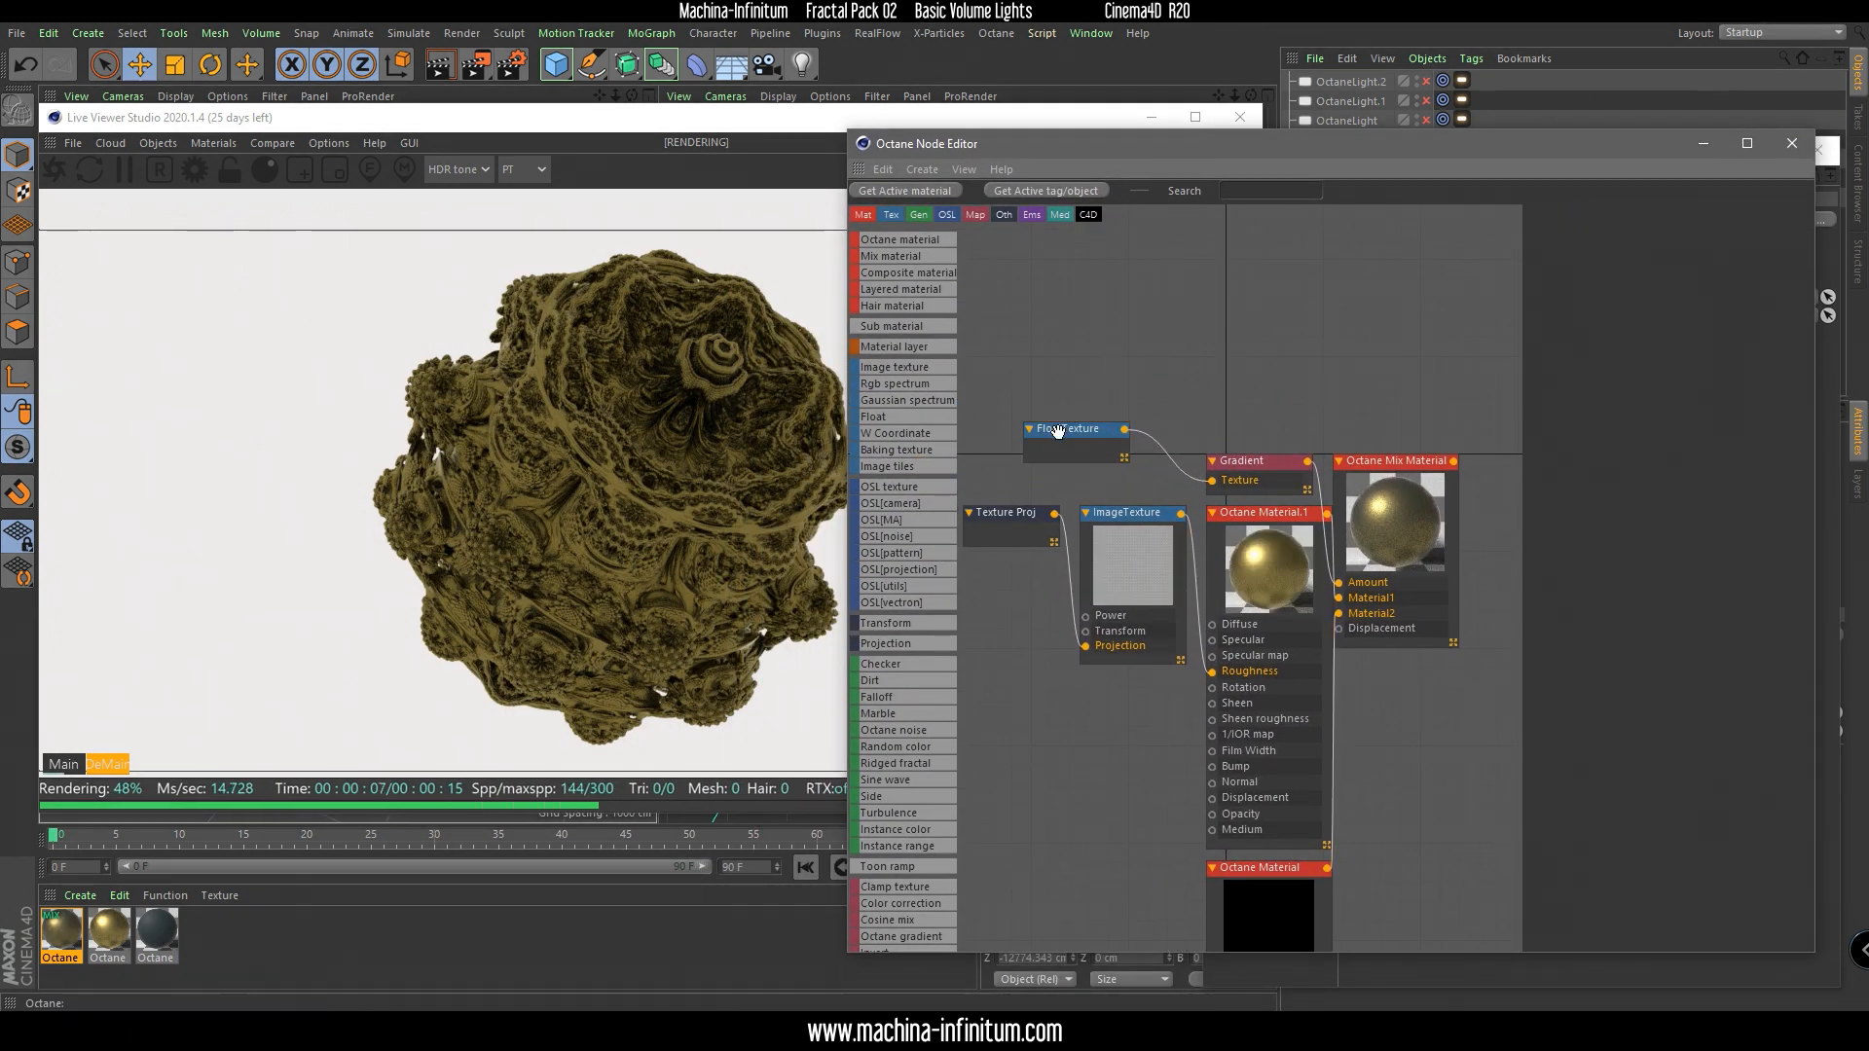
pyautogui.press('Delete')
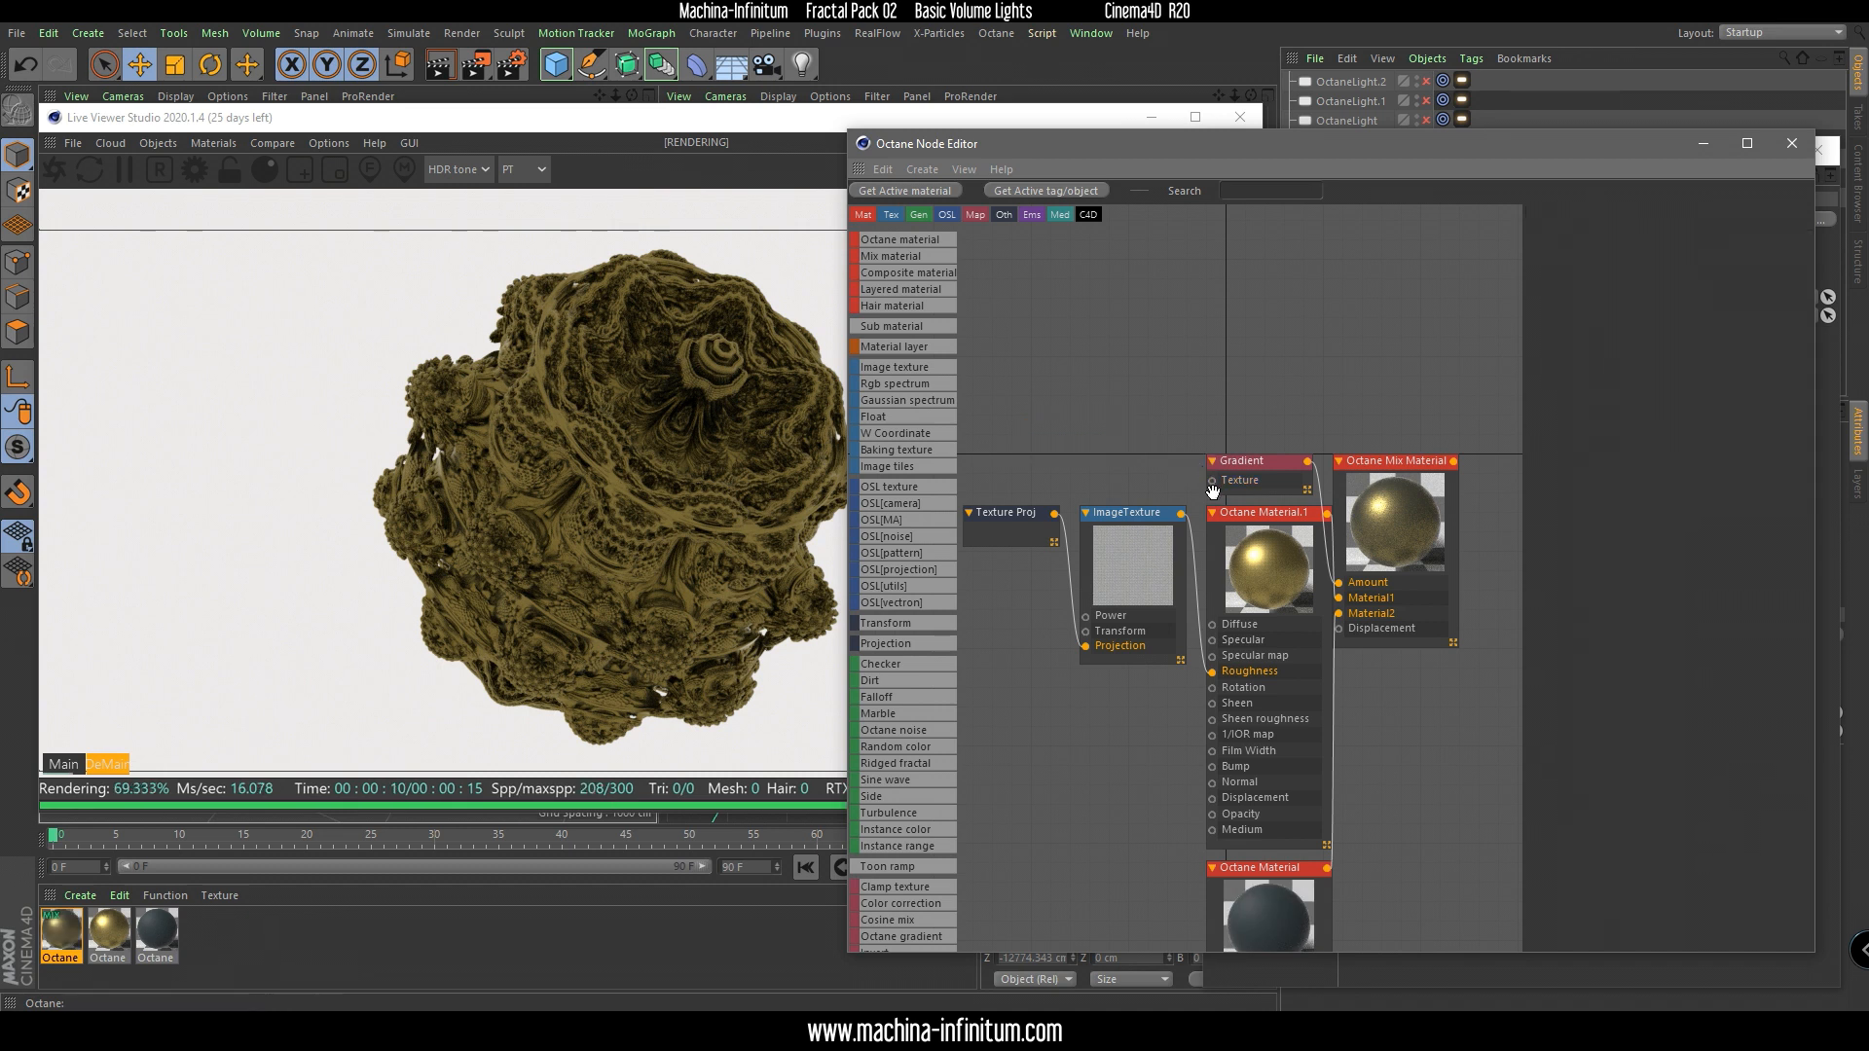
# Connect a new Gradient.txt OSL texture to the Gradient node's Texture input.
pyautogui.moveTo(1213, 484); pyautogui.dragTo(1132, 470)
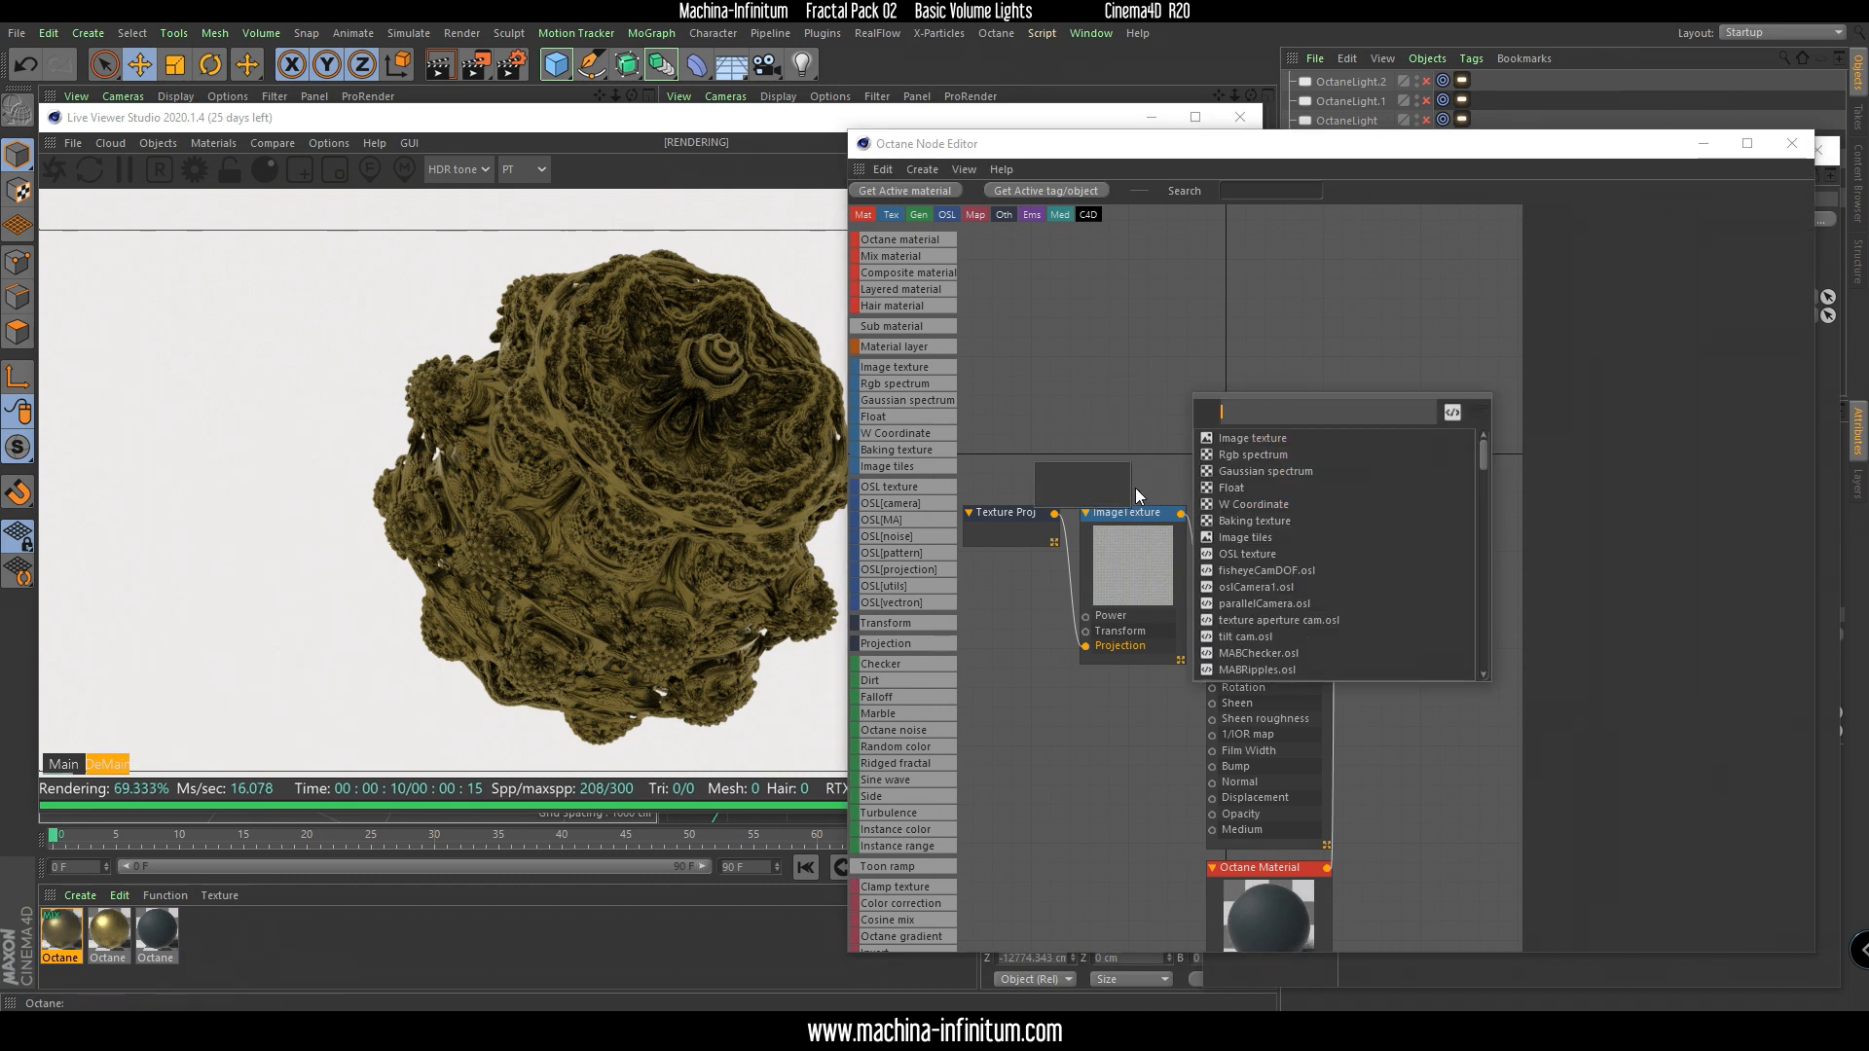
pyautogui.write('GRAD')
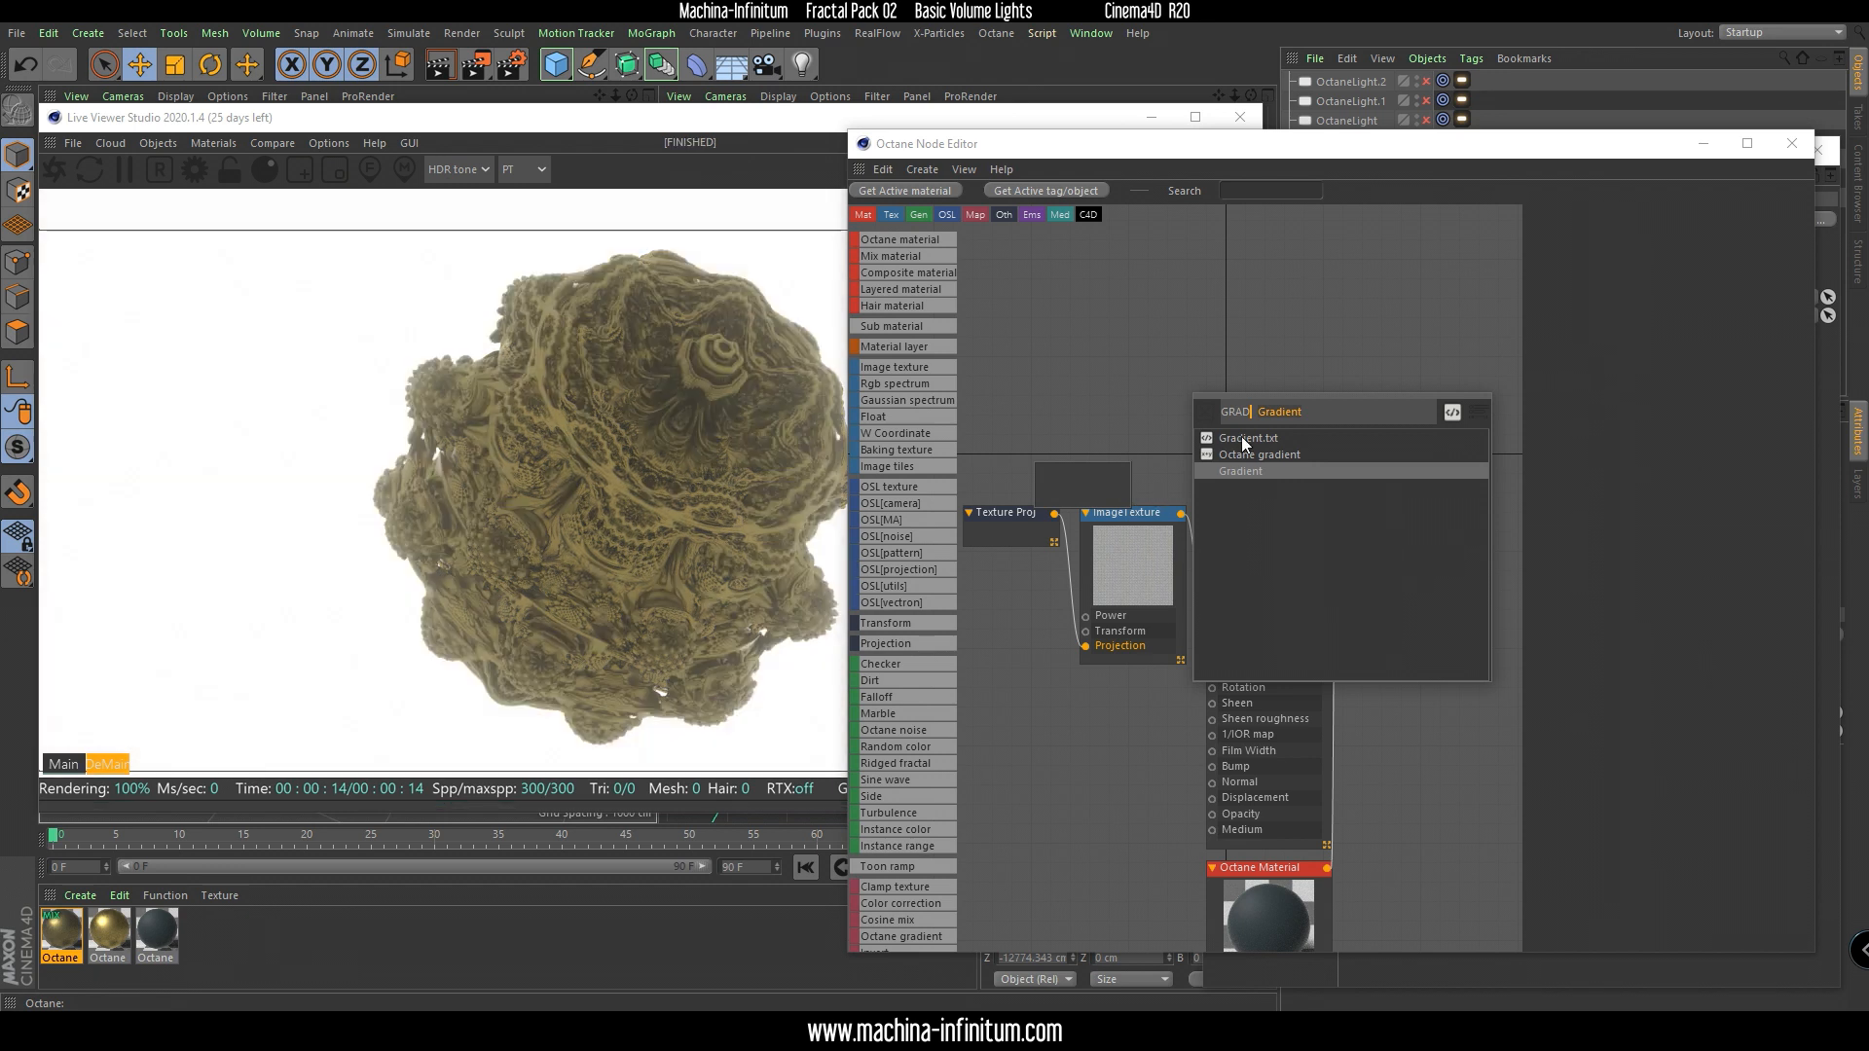
pyautogui.click(1241, 438)
pyautogui.click(1084, 477)
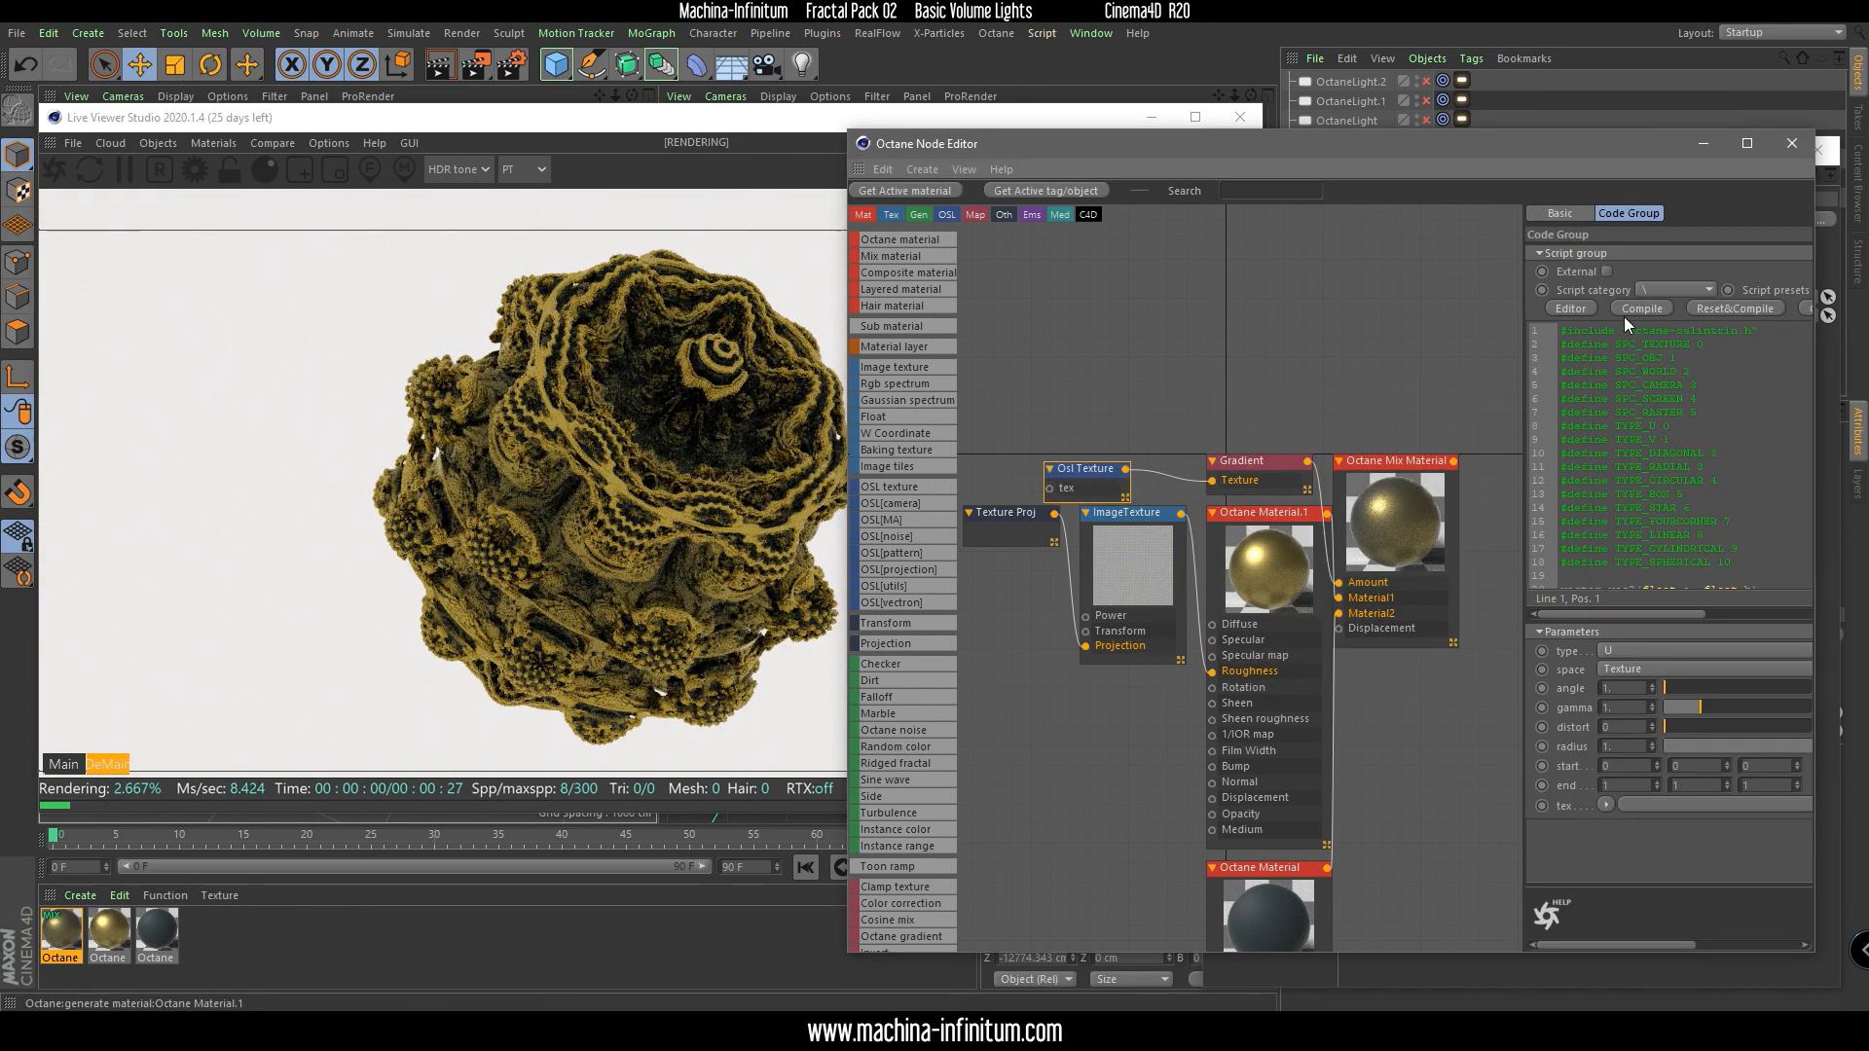
# Tighten the Gradient node's ramp with black knots at about 63% and 94%, keeping white at the far end.
pyautogui.click(1252, 464)
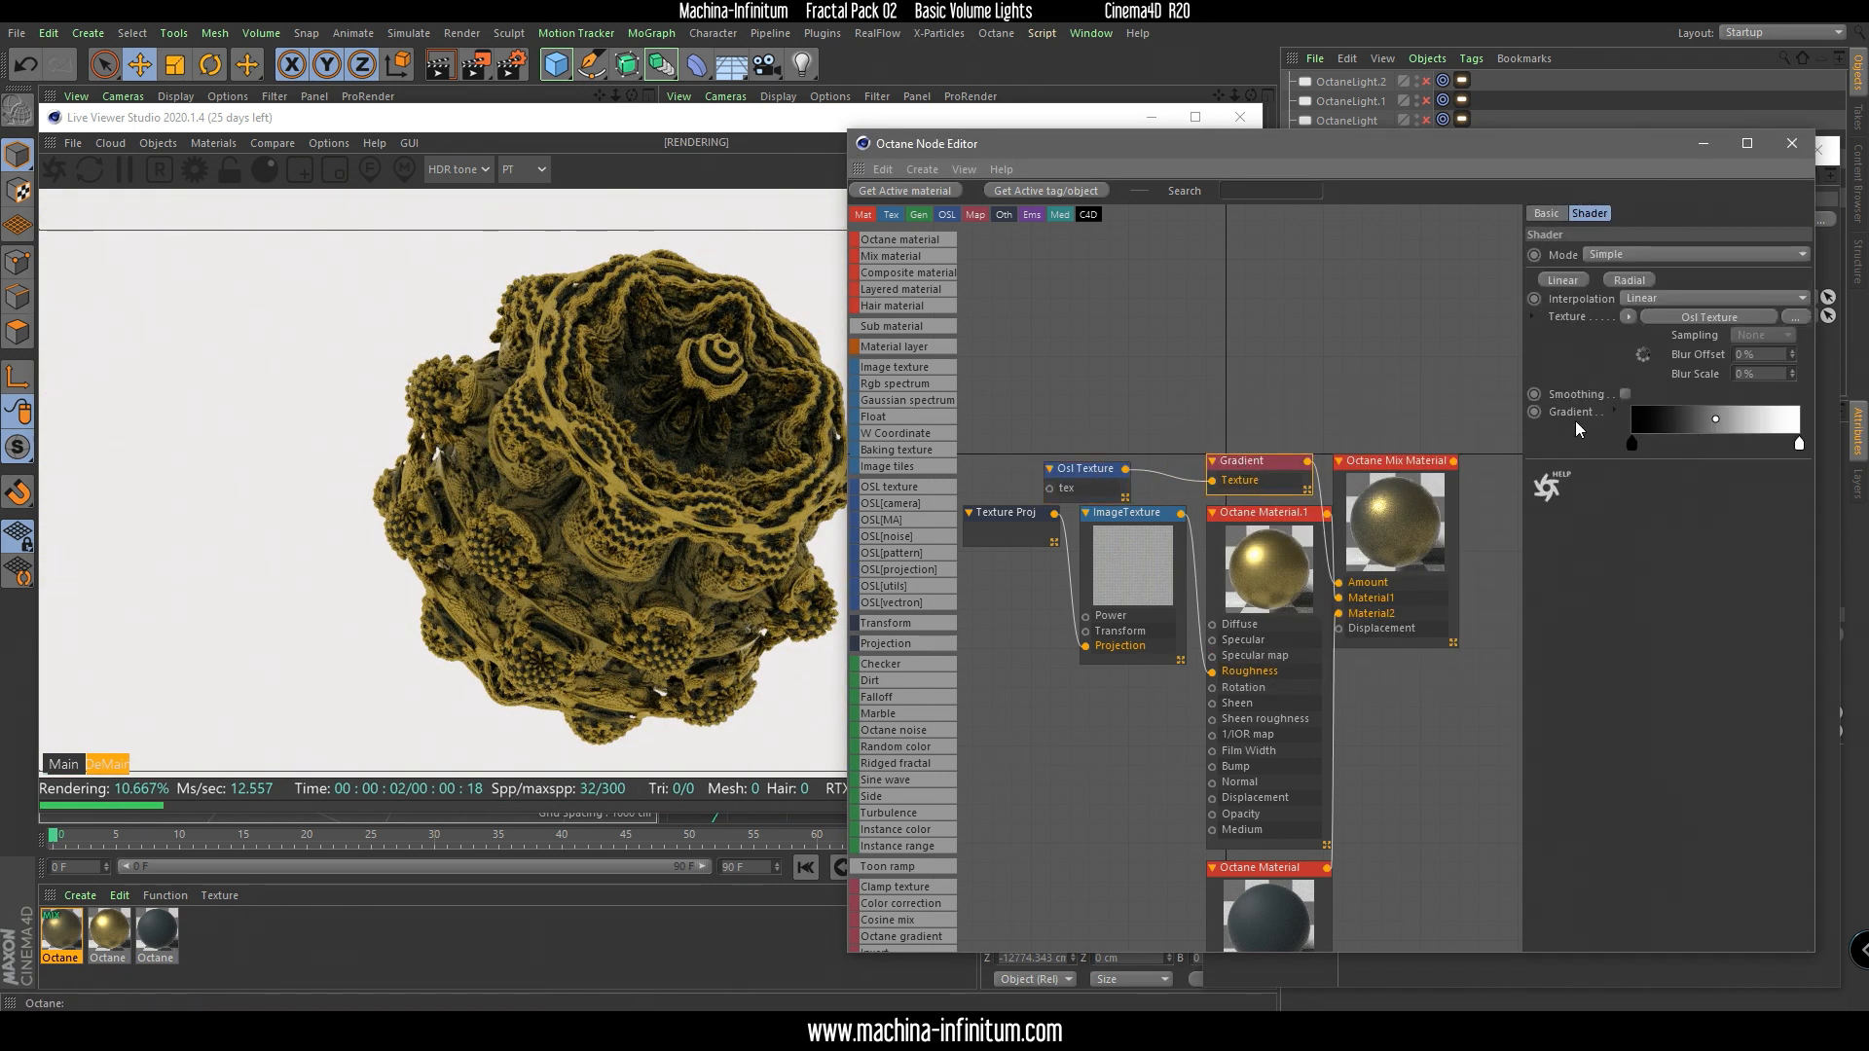
pyautogui.moveTo(1524, 418); pyautogui.dragTo(1622, 443)
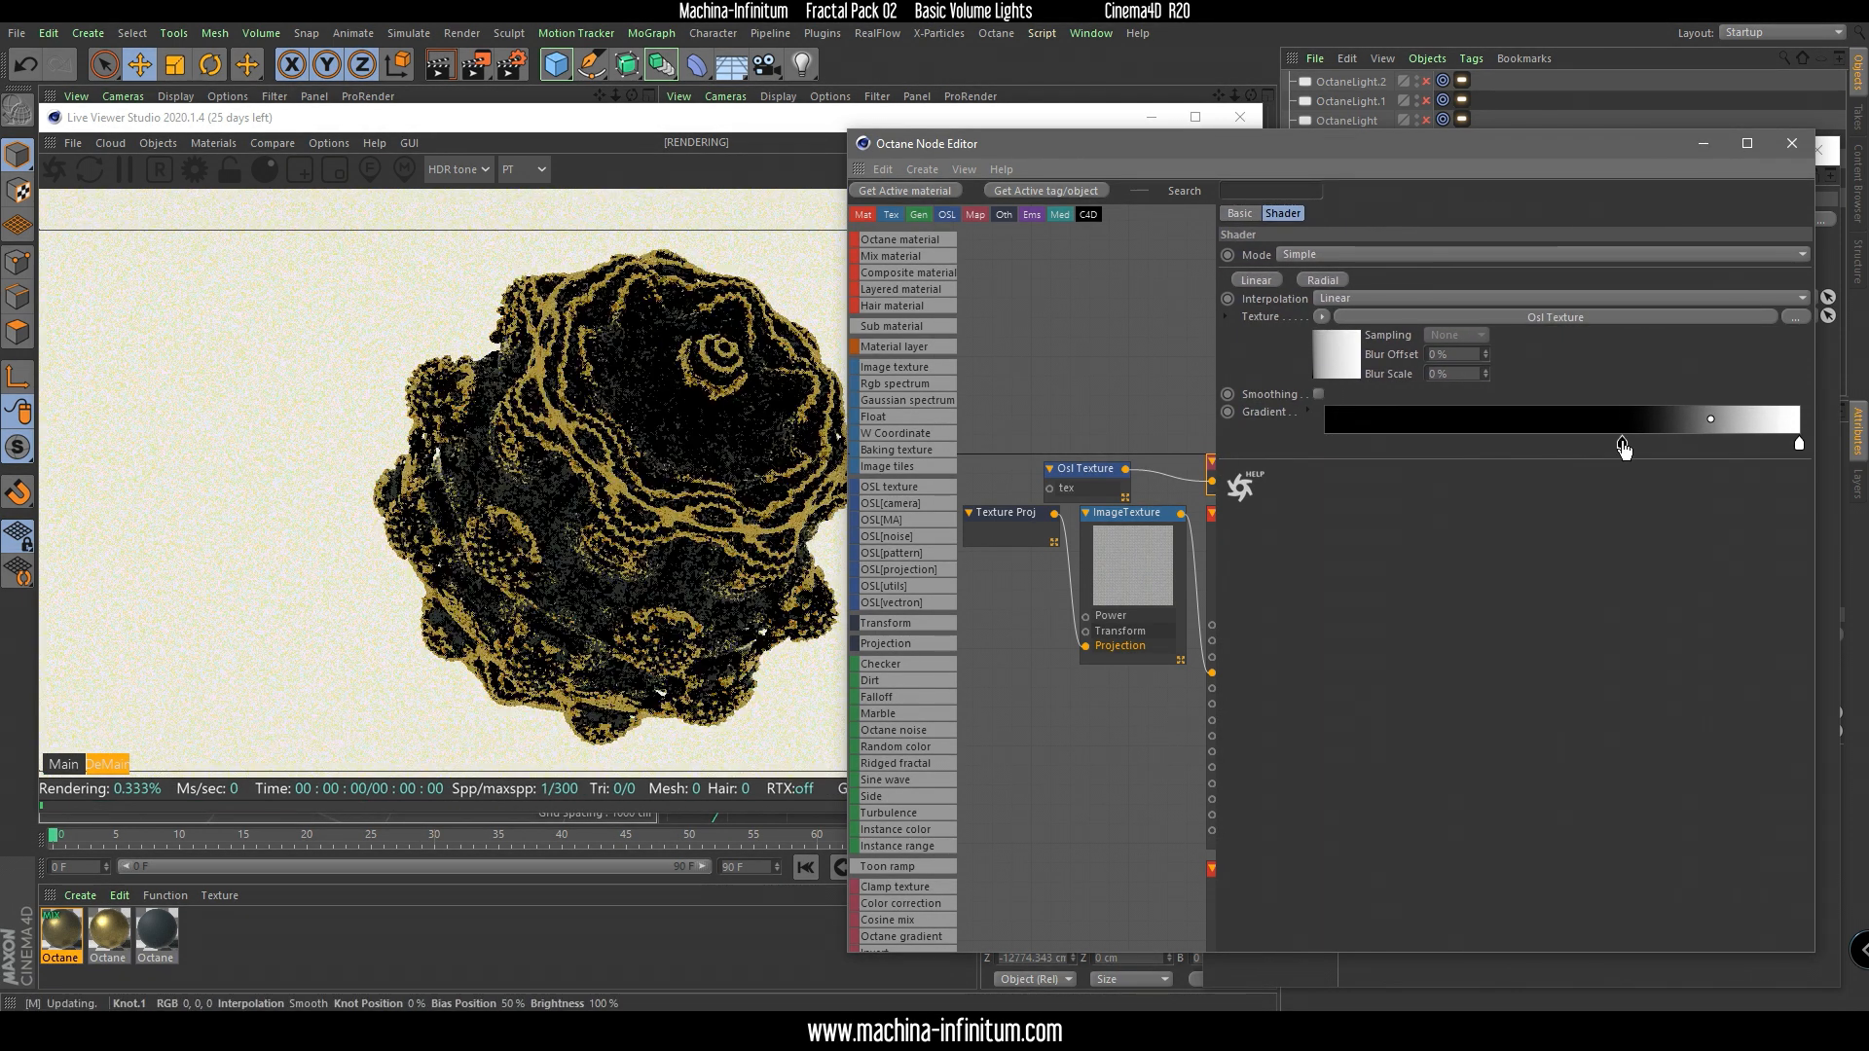
pyautogui.click(1347, 442)
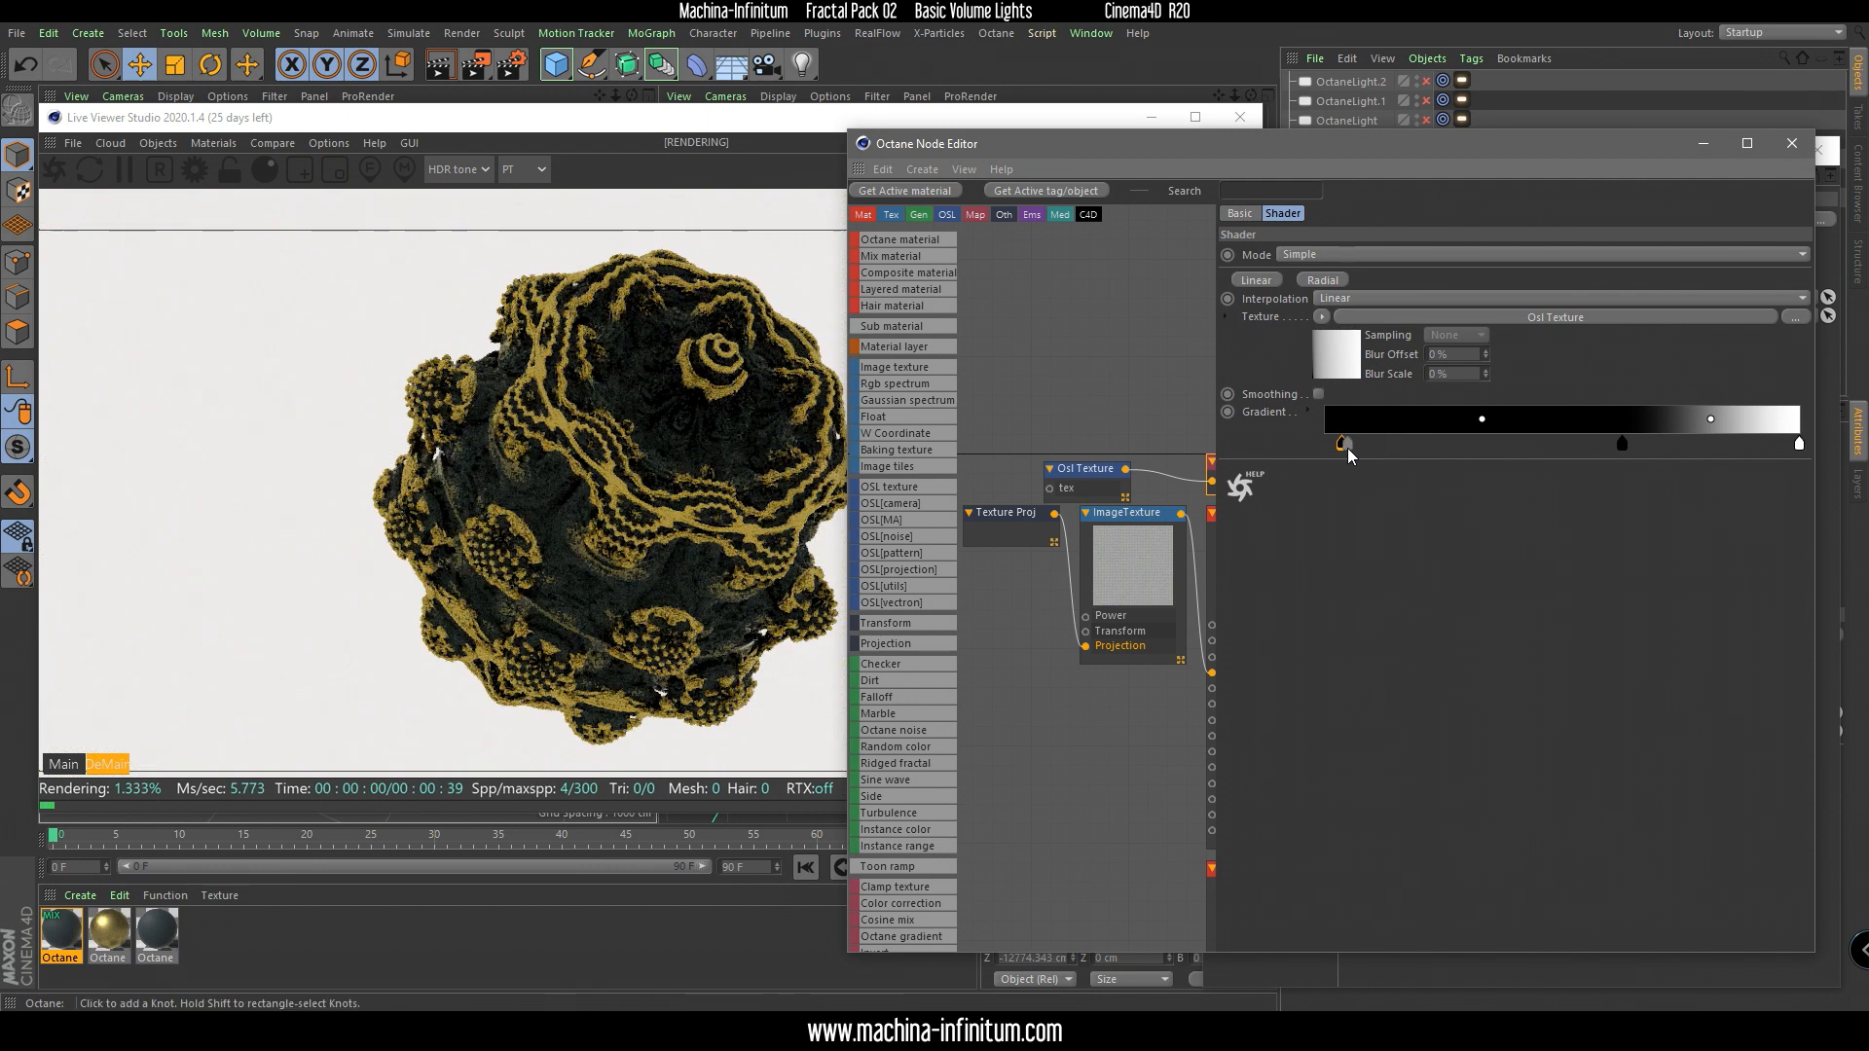
pyautogui.moveTo(1343, 445); pyautogui.dragTo(1798, 446)
pyautogui.click(1783, 446)
pyautogui.moveTo(1658, 446); pyautogui.dragTo(1772, 449)
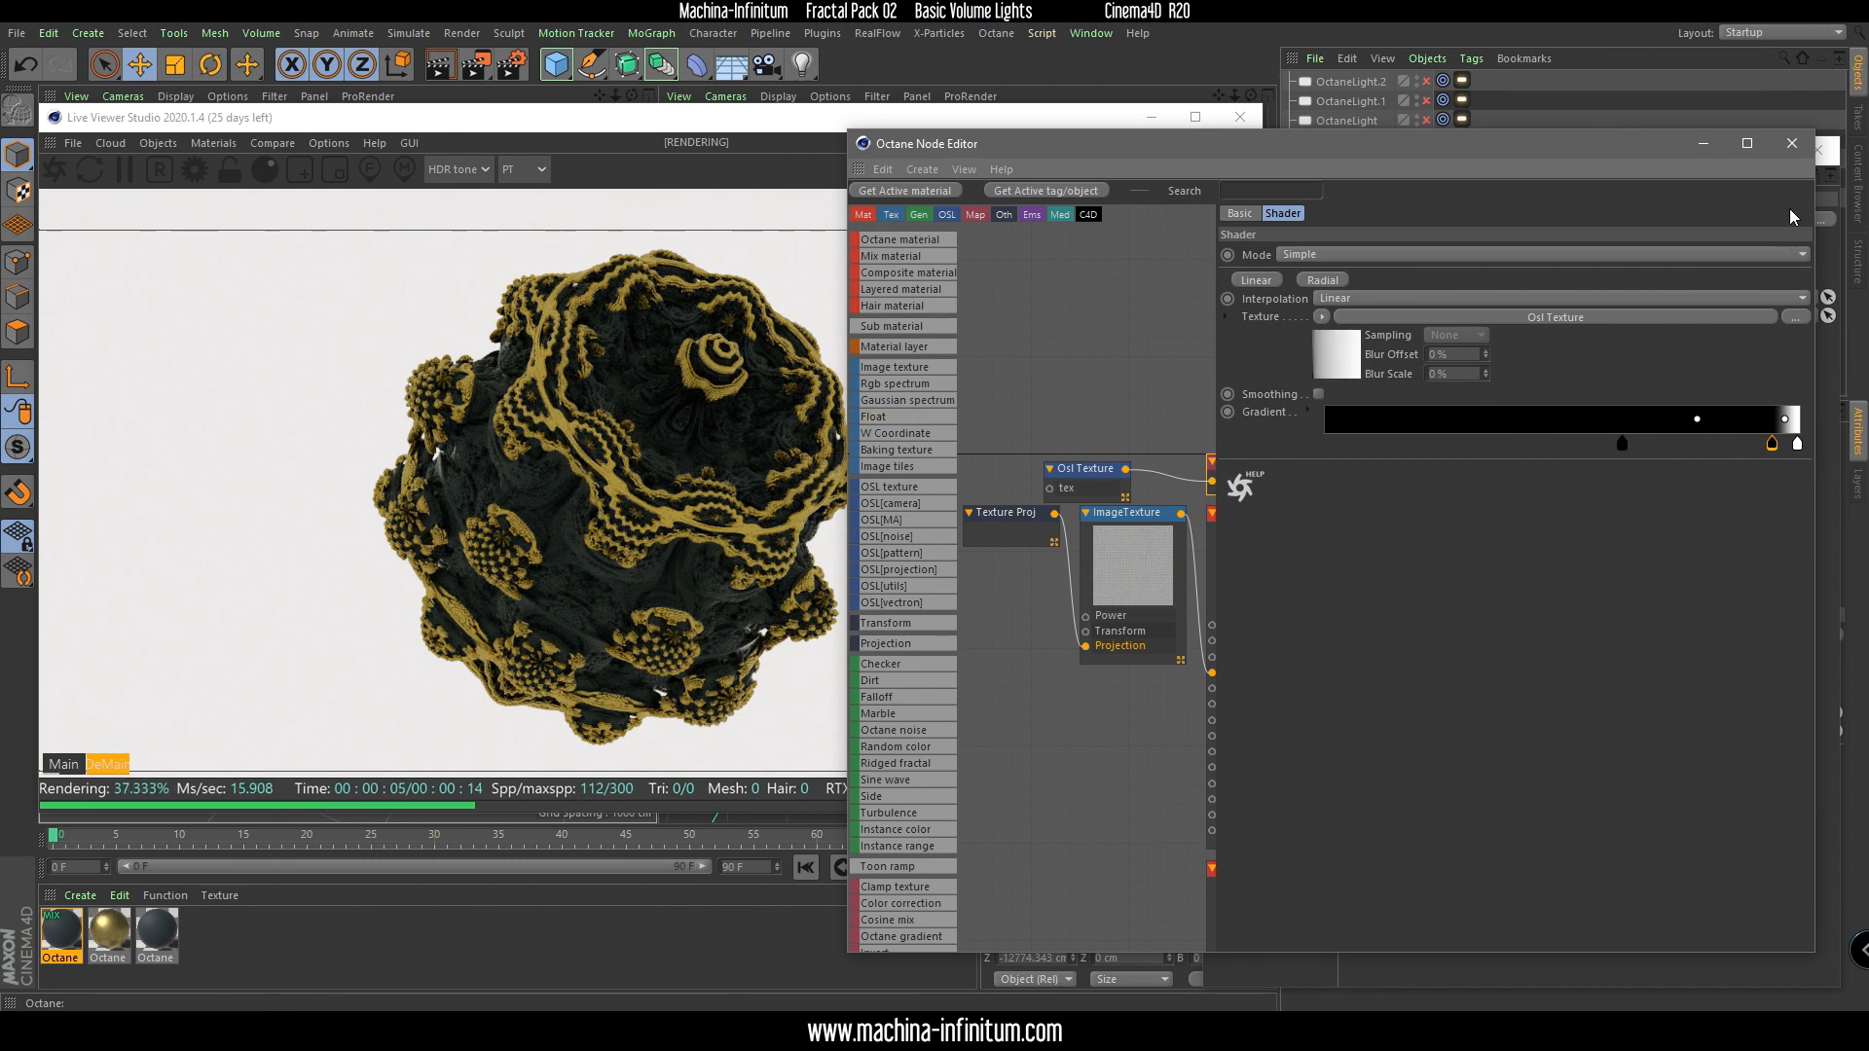
# Try an angle of about 236 on the mix material's OSL texture node, lower it again and close both material windows.
pyautogui.click(1541, 318)
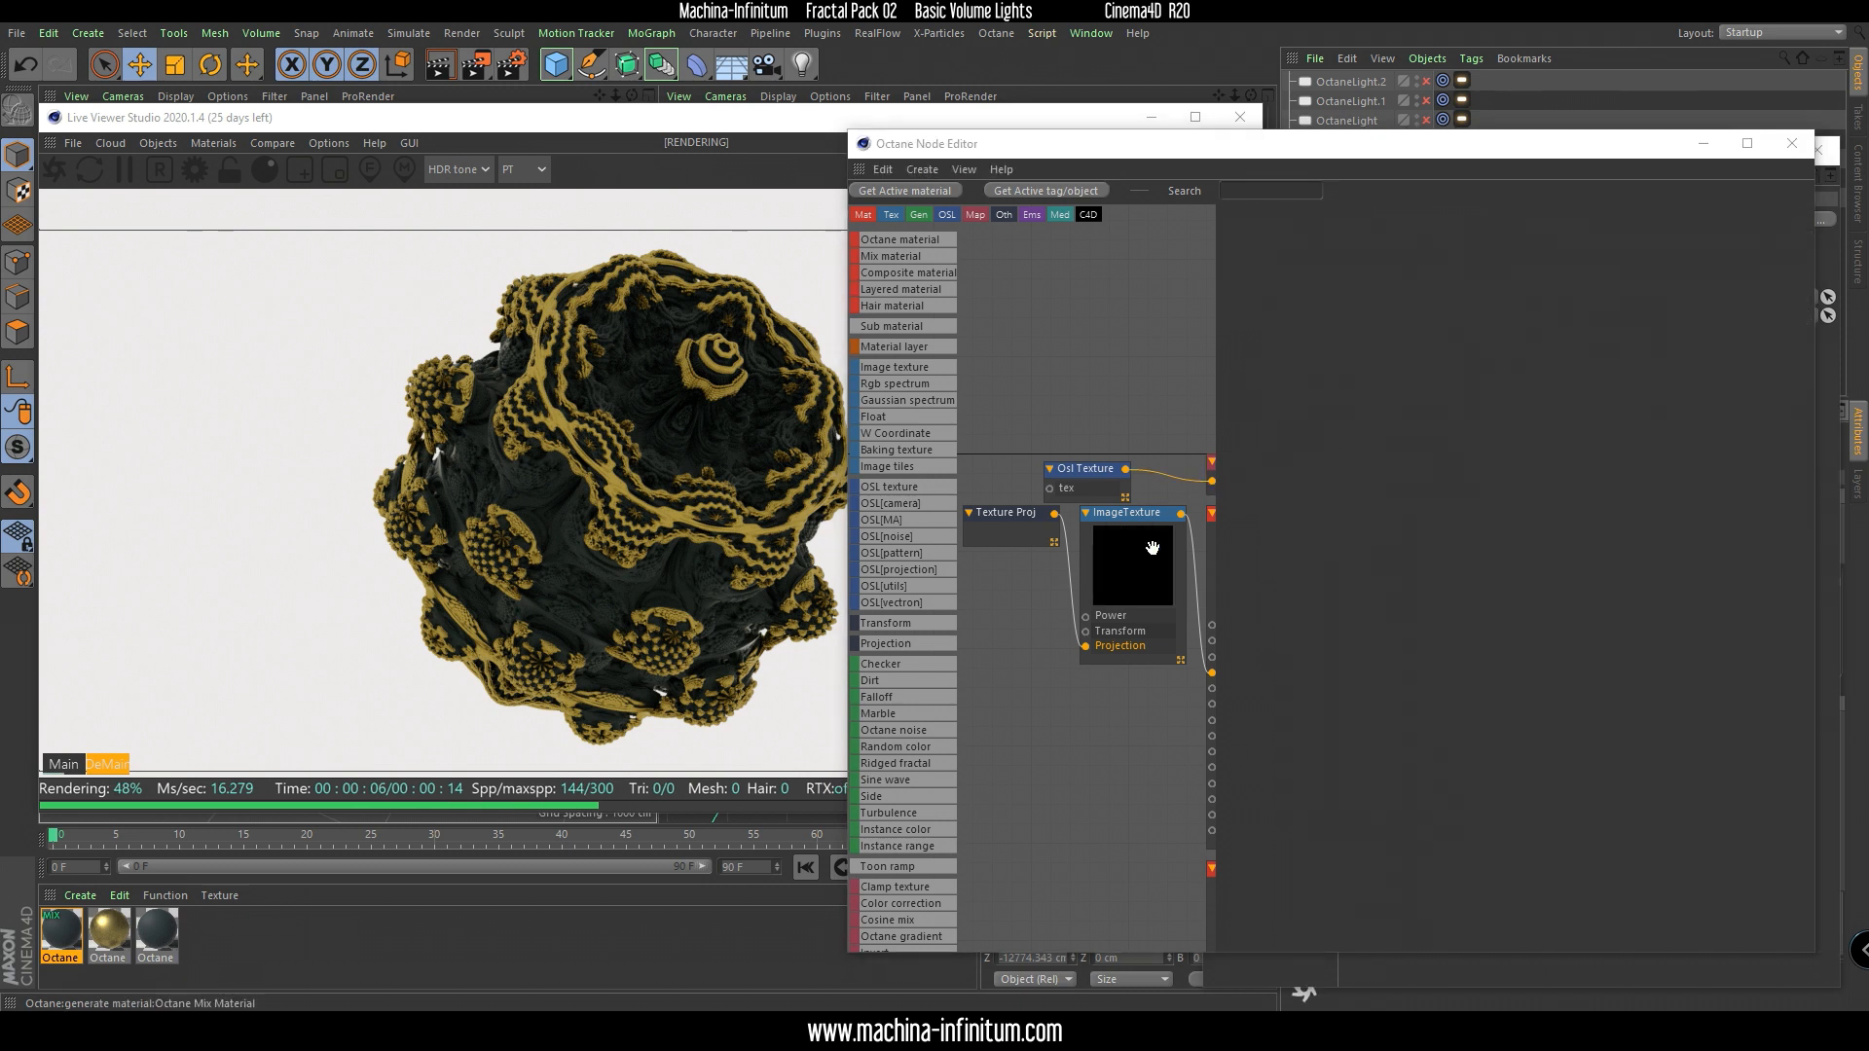
pyautogui.click(1087, 481)
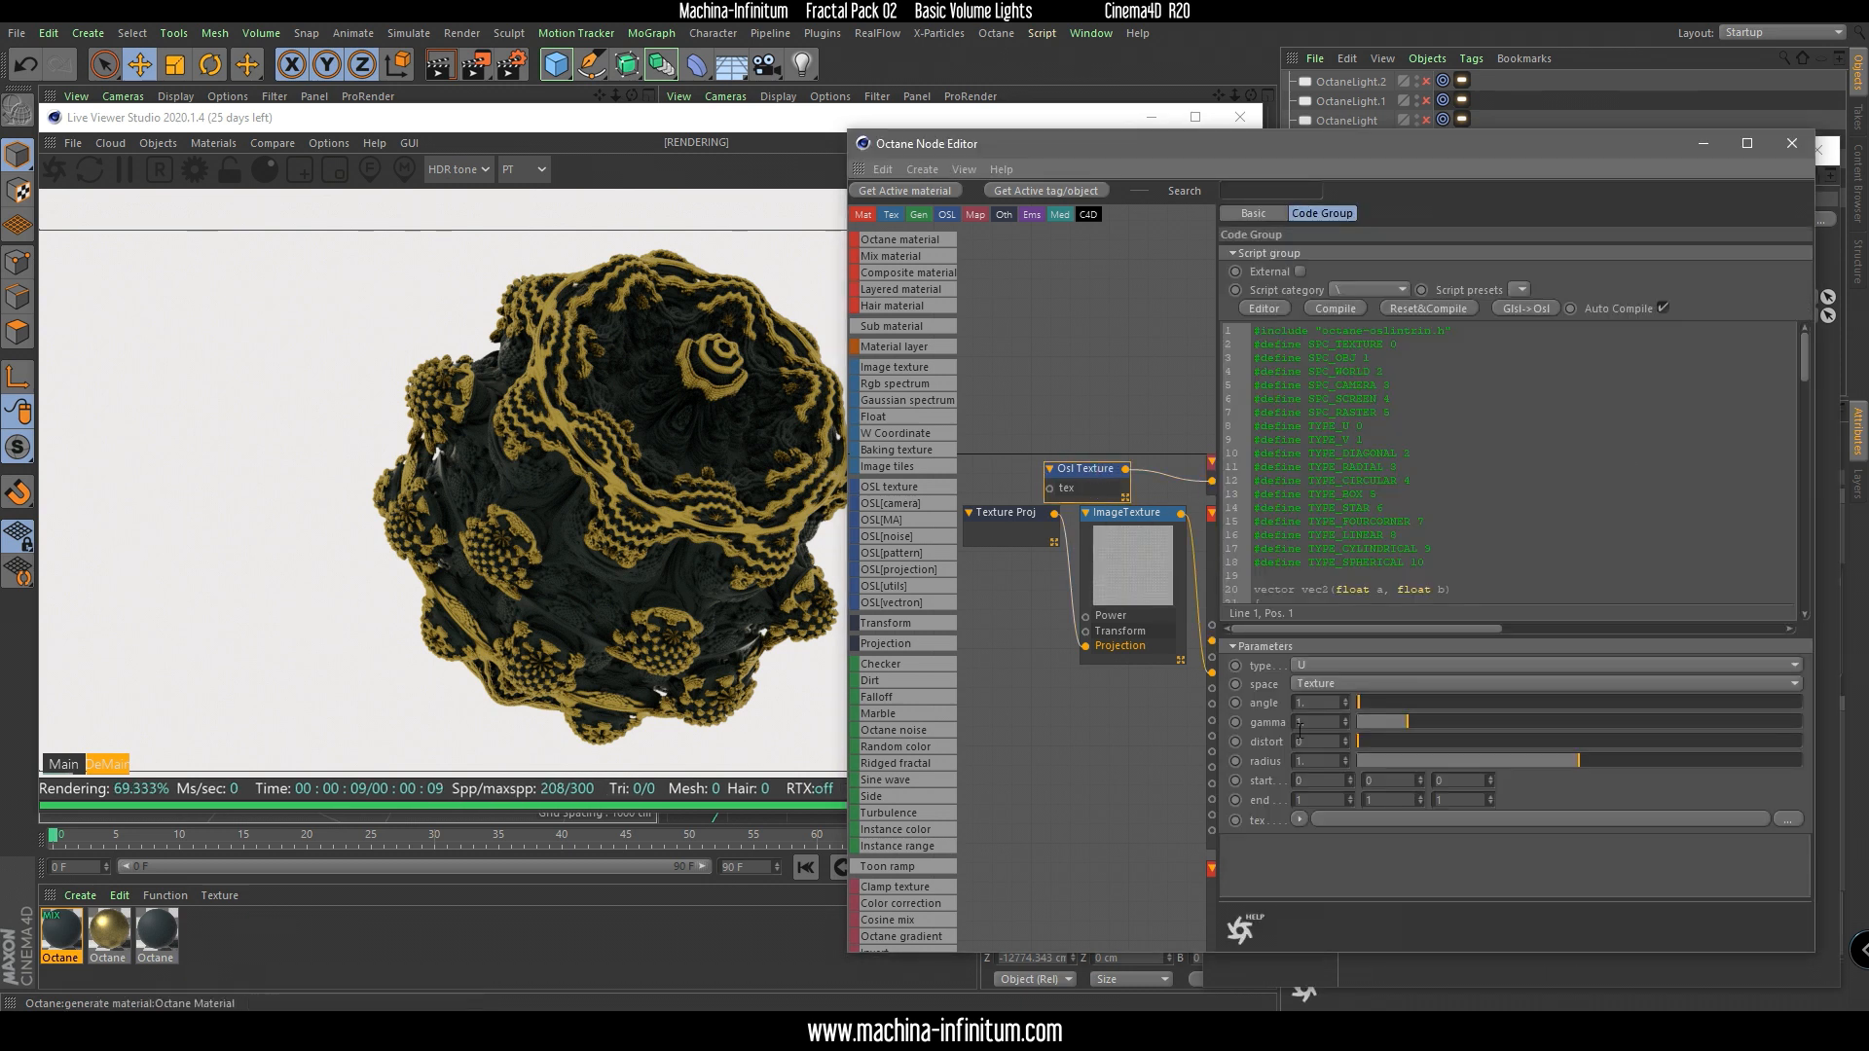
pyautogui.moveTo(1369, 703); pyautogui.dragTo(1647, 691)
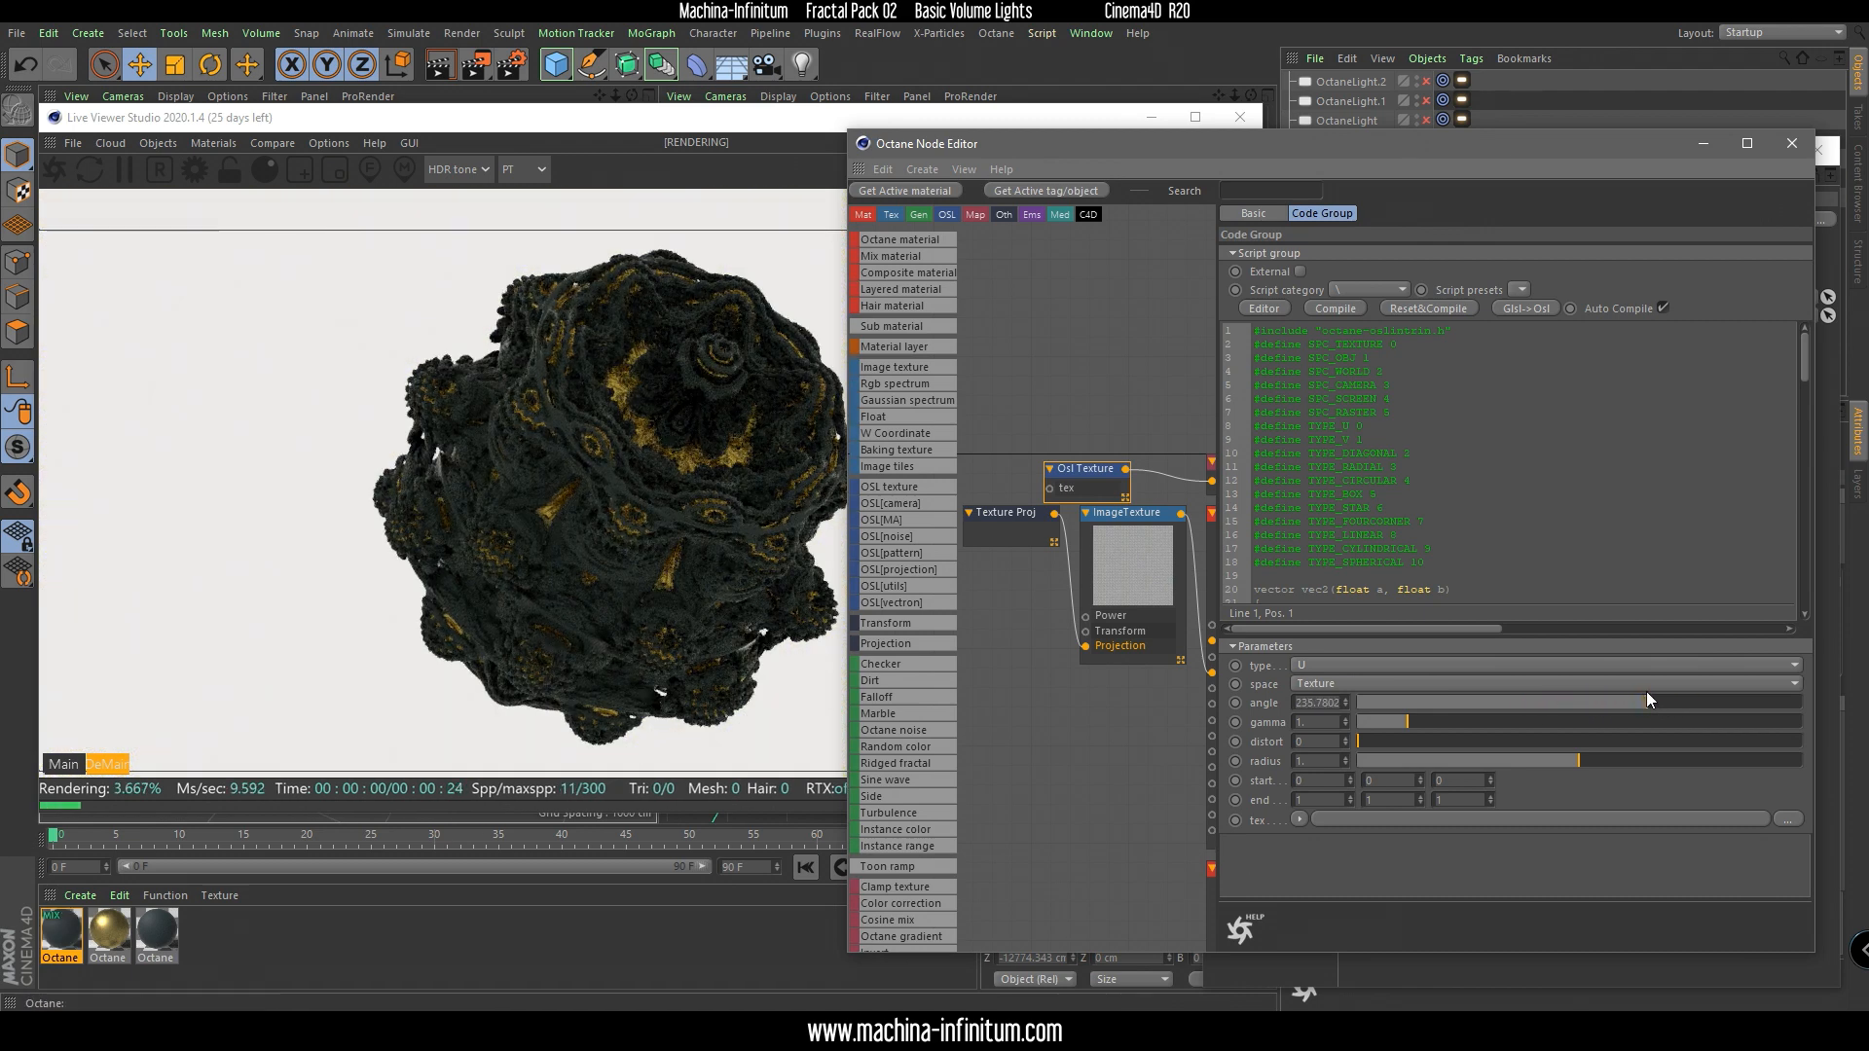
pyautogui.moveTo(1651, 701)
pyautogui.mouseDown()
pyautogui.moveTo(1696, 703)
pyautogui.moveTo(1561, 685)
pyautogui.moveTo(1367, 698)
pyautogui.moveTo(1550, 711)
pyautogui.moveTo(1497, 707)
pyautogui.moveTo(1522, 714)
pyautogui.moveTo(1382, 705)
pyautogui.mouseUp()
pyautogui.click(1792, 143)
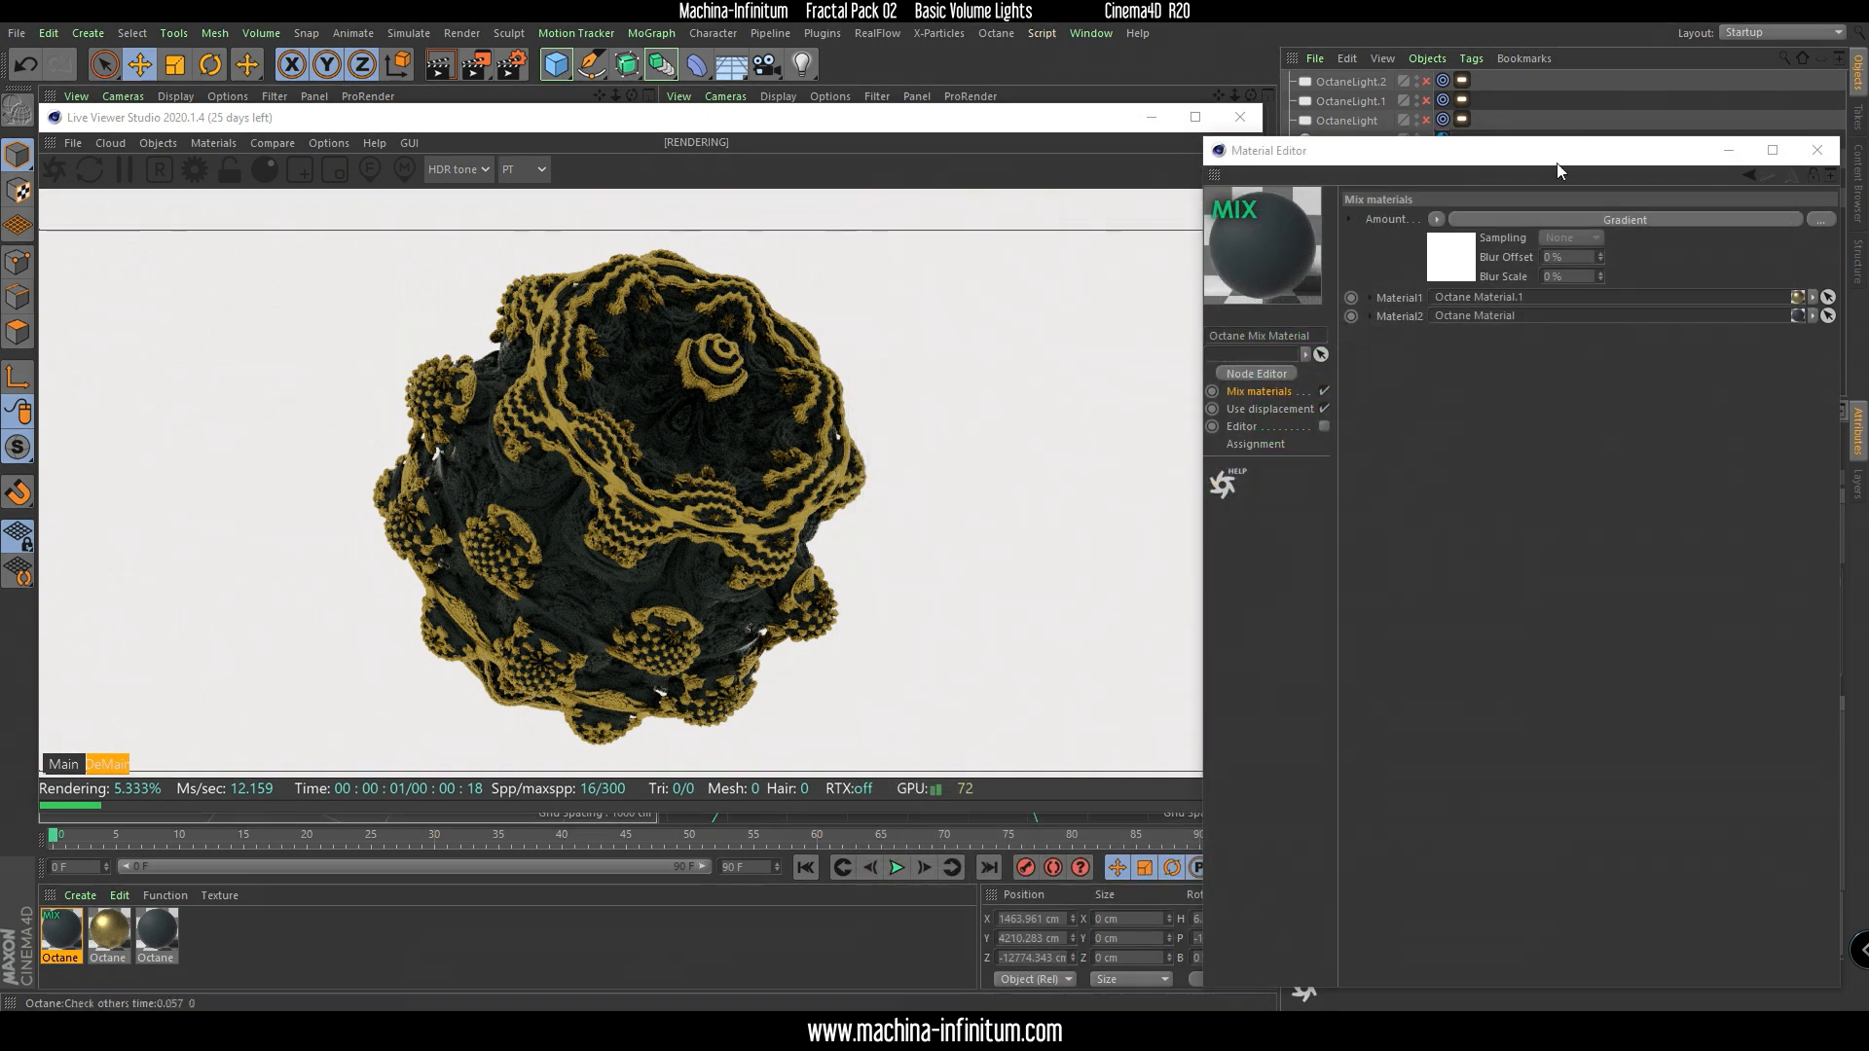
pyautogui.click(1817, 150)
# Select the Vectron object and raise UScale in its script parameters to 3.4375.
pyautogui.click(1371, 200)
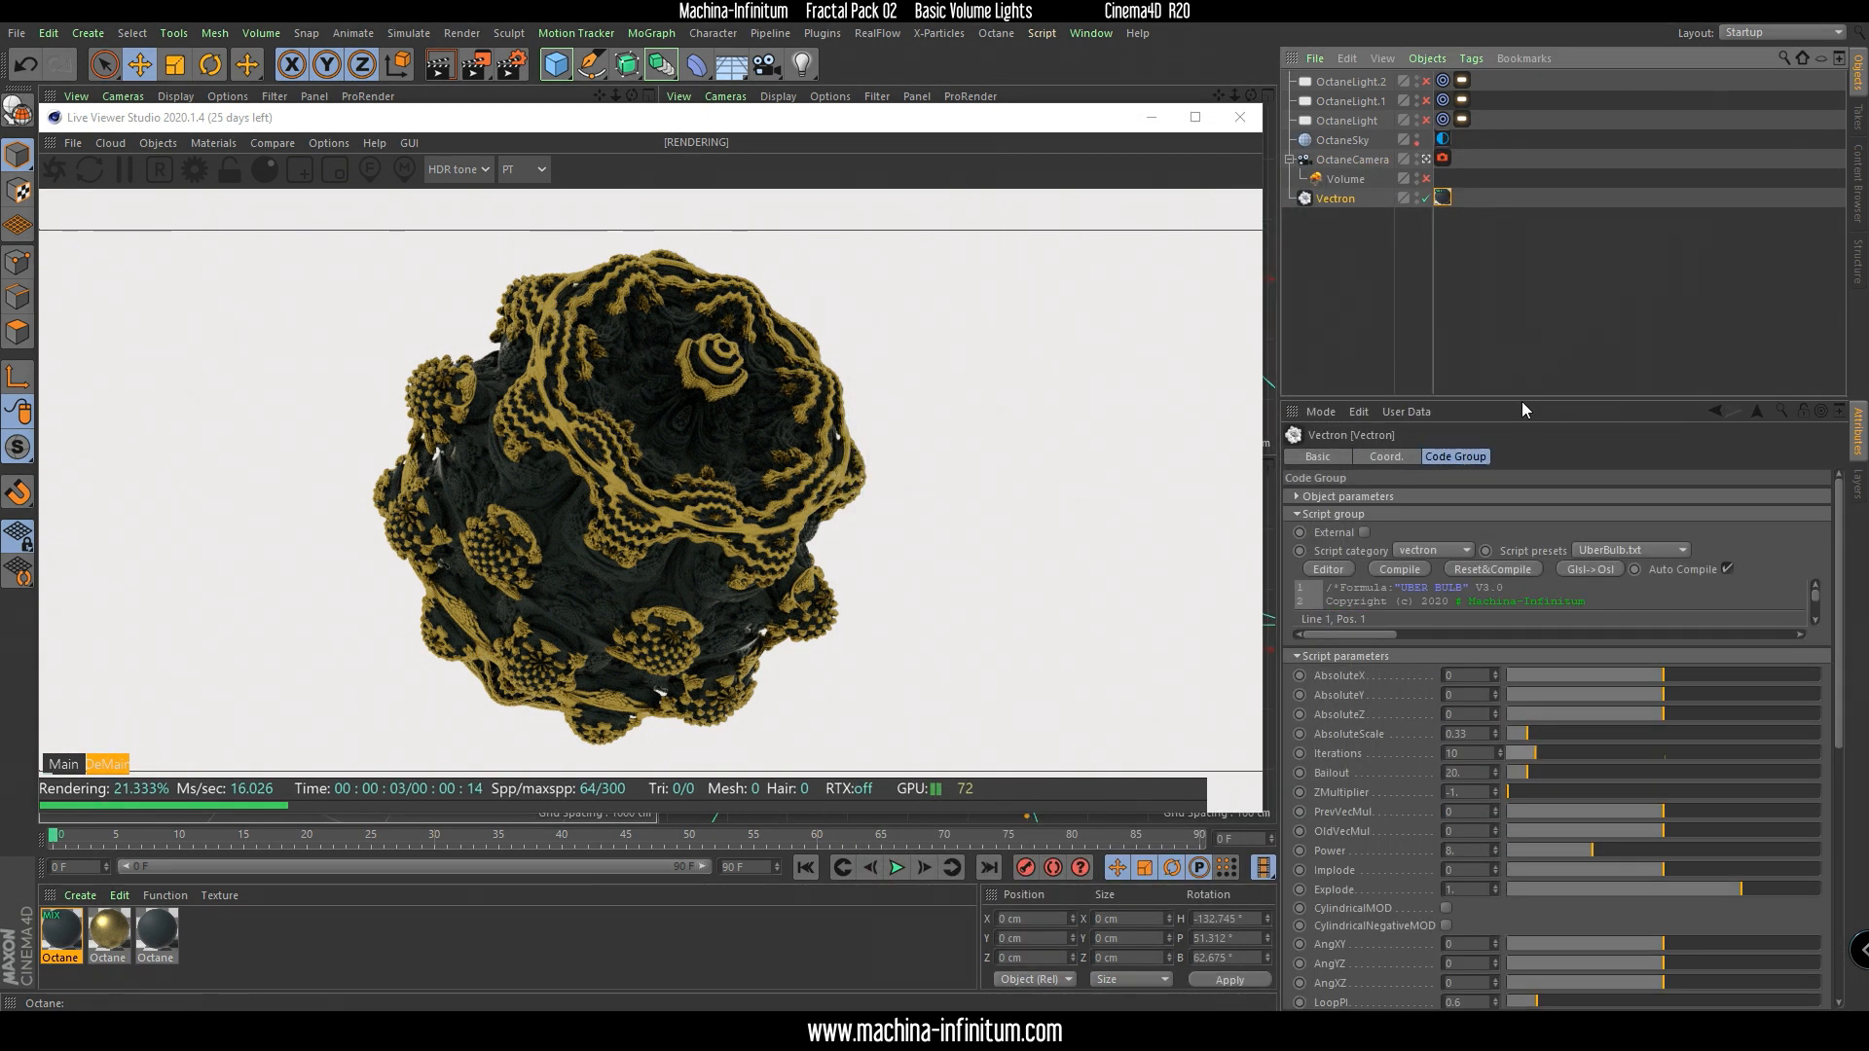
pyautogui.moveTo(1522, 402); pyautogui.dragTo(1523, 239)
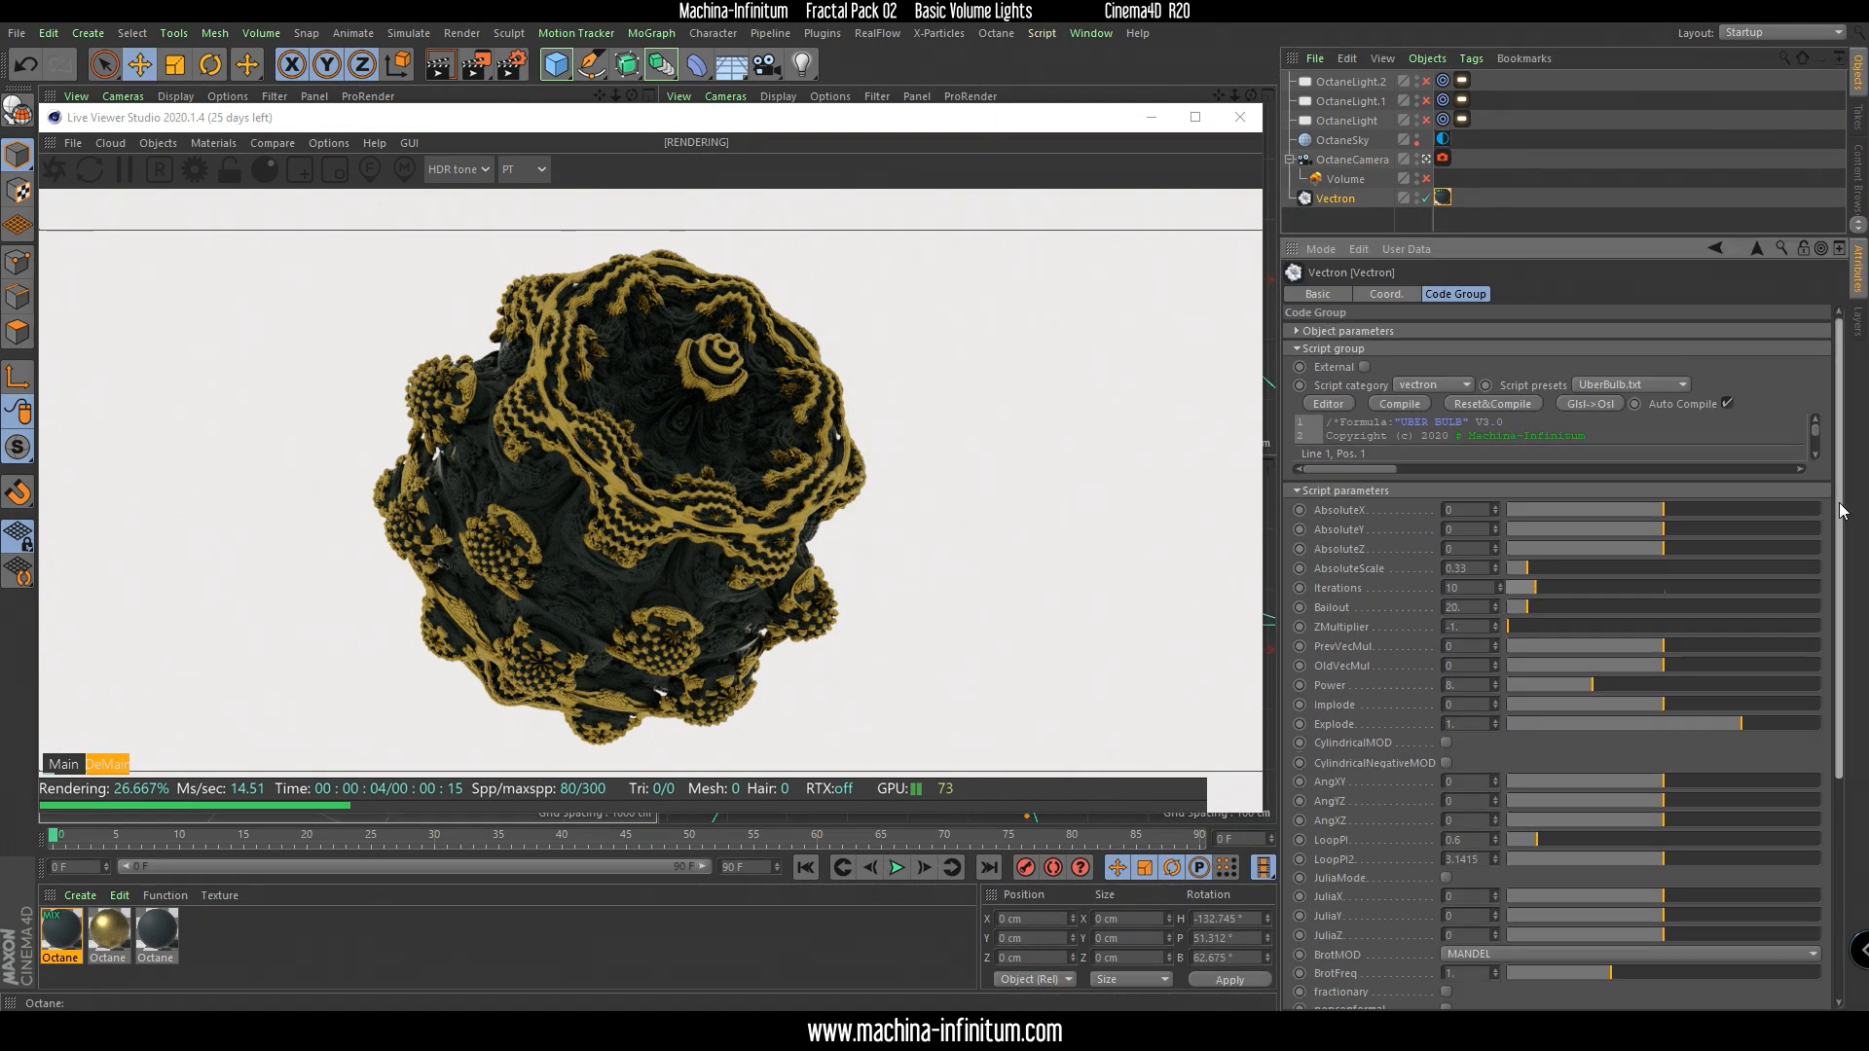
pyautogui.scroll(-5, 1714, 793)
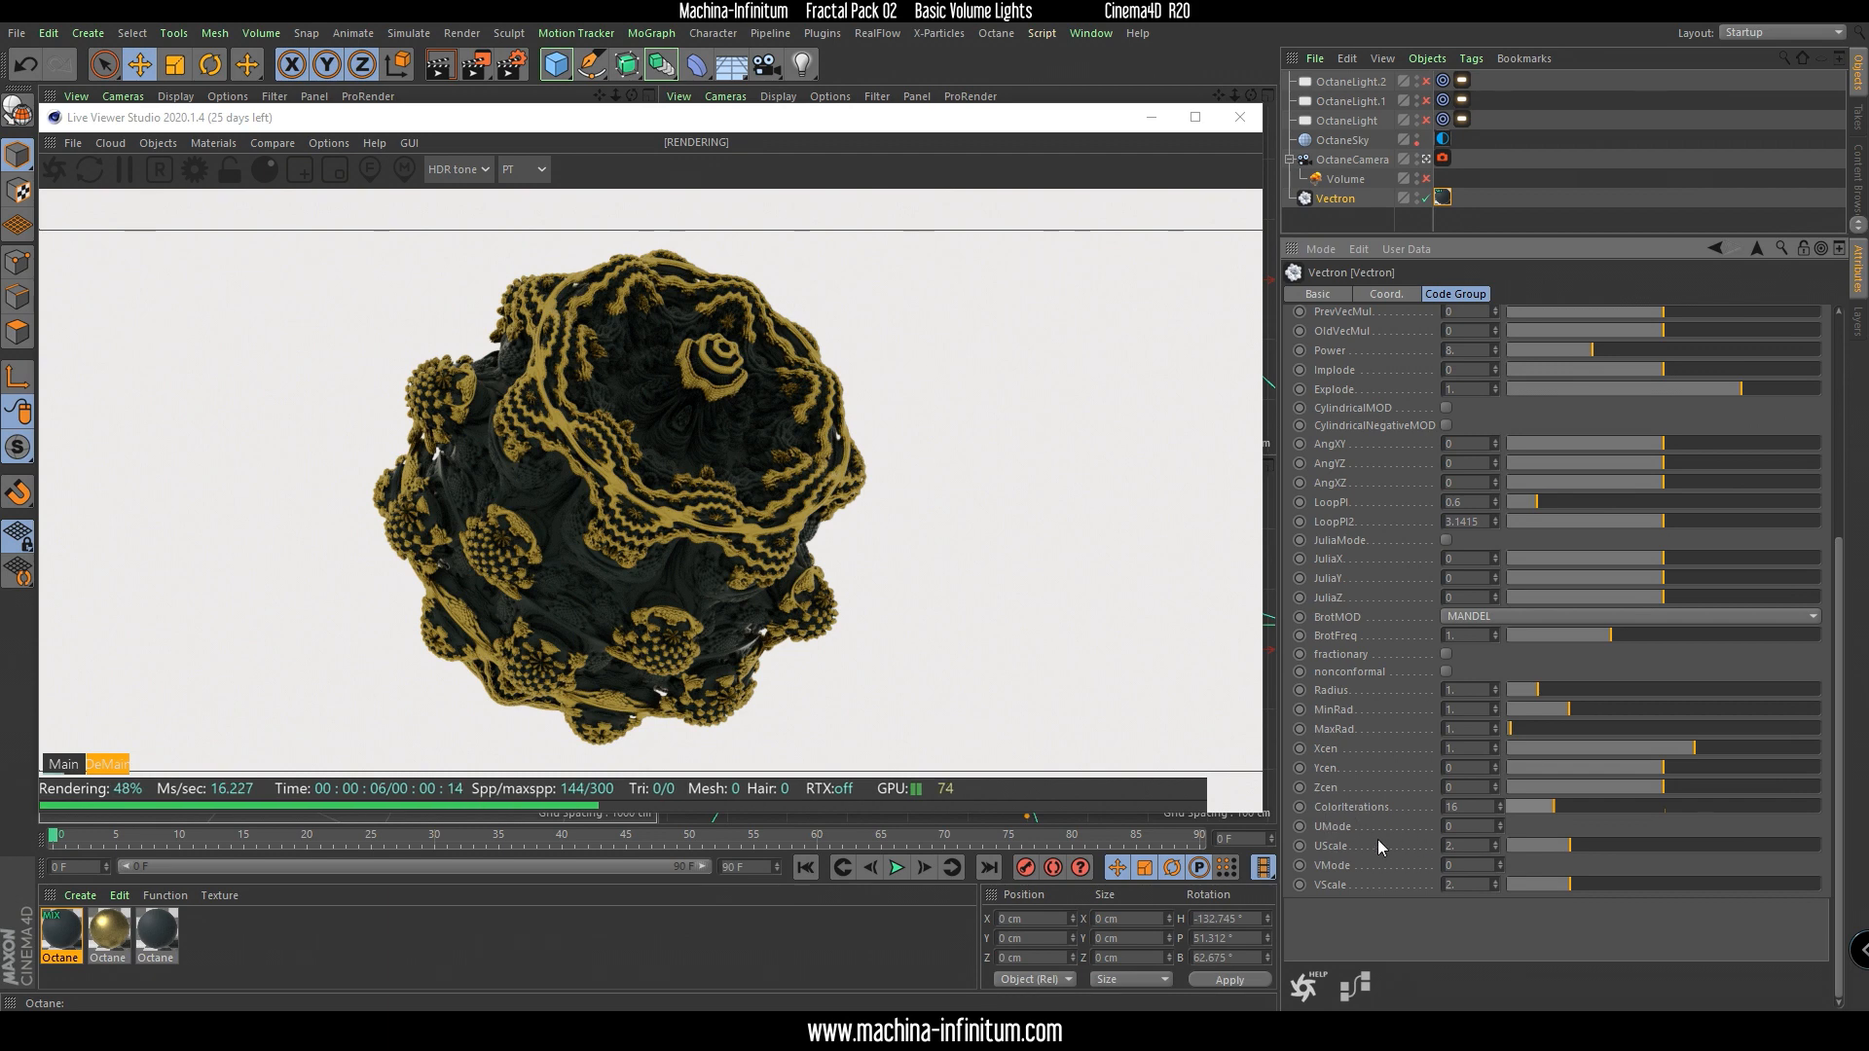
pyautogui.moveTo(1544, 845); pyautogui.dragTo(1614, 835)
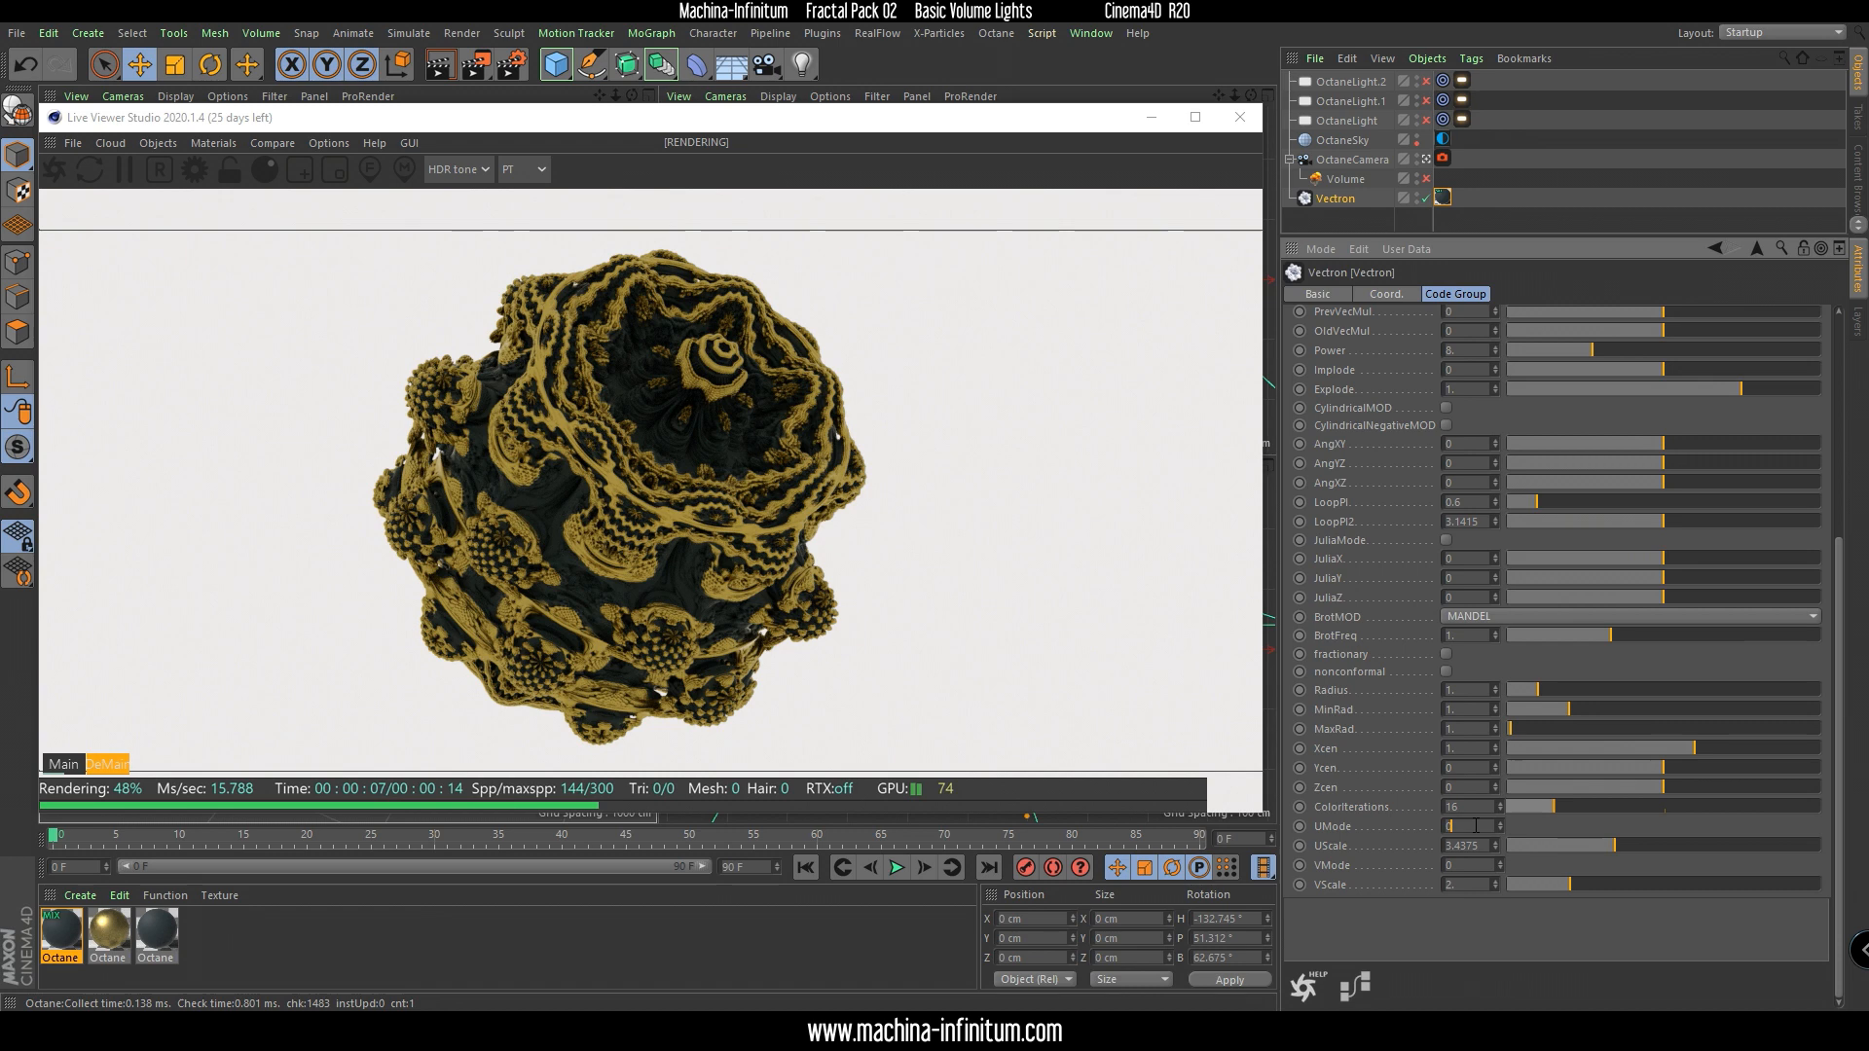
# Try UMode 1 against UMode 0 on the Vectron to compare the material patterns.
pyautogui.scroll(1, 1476, 826)
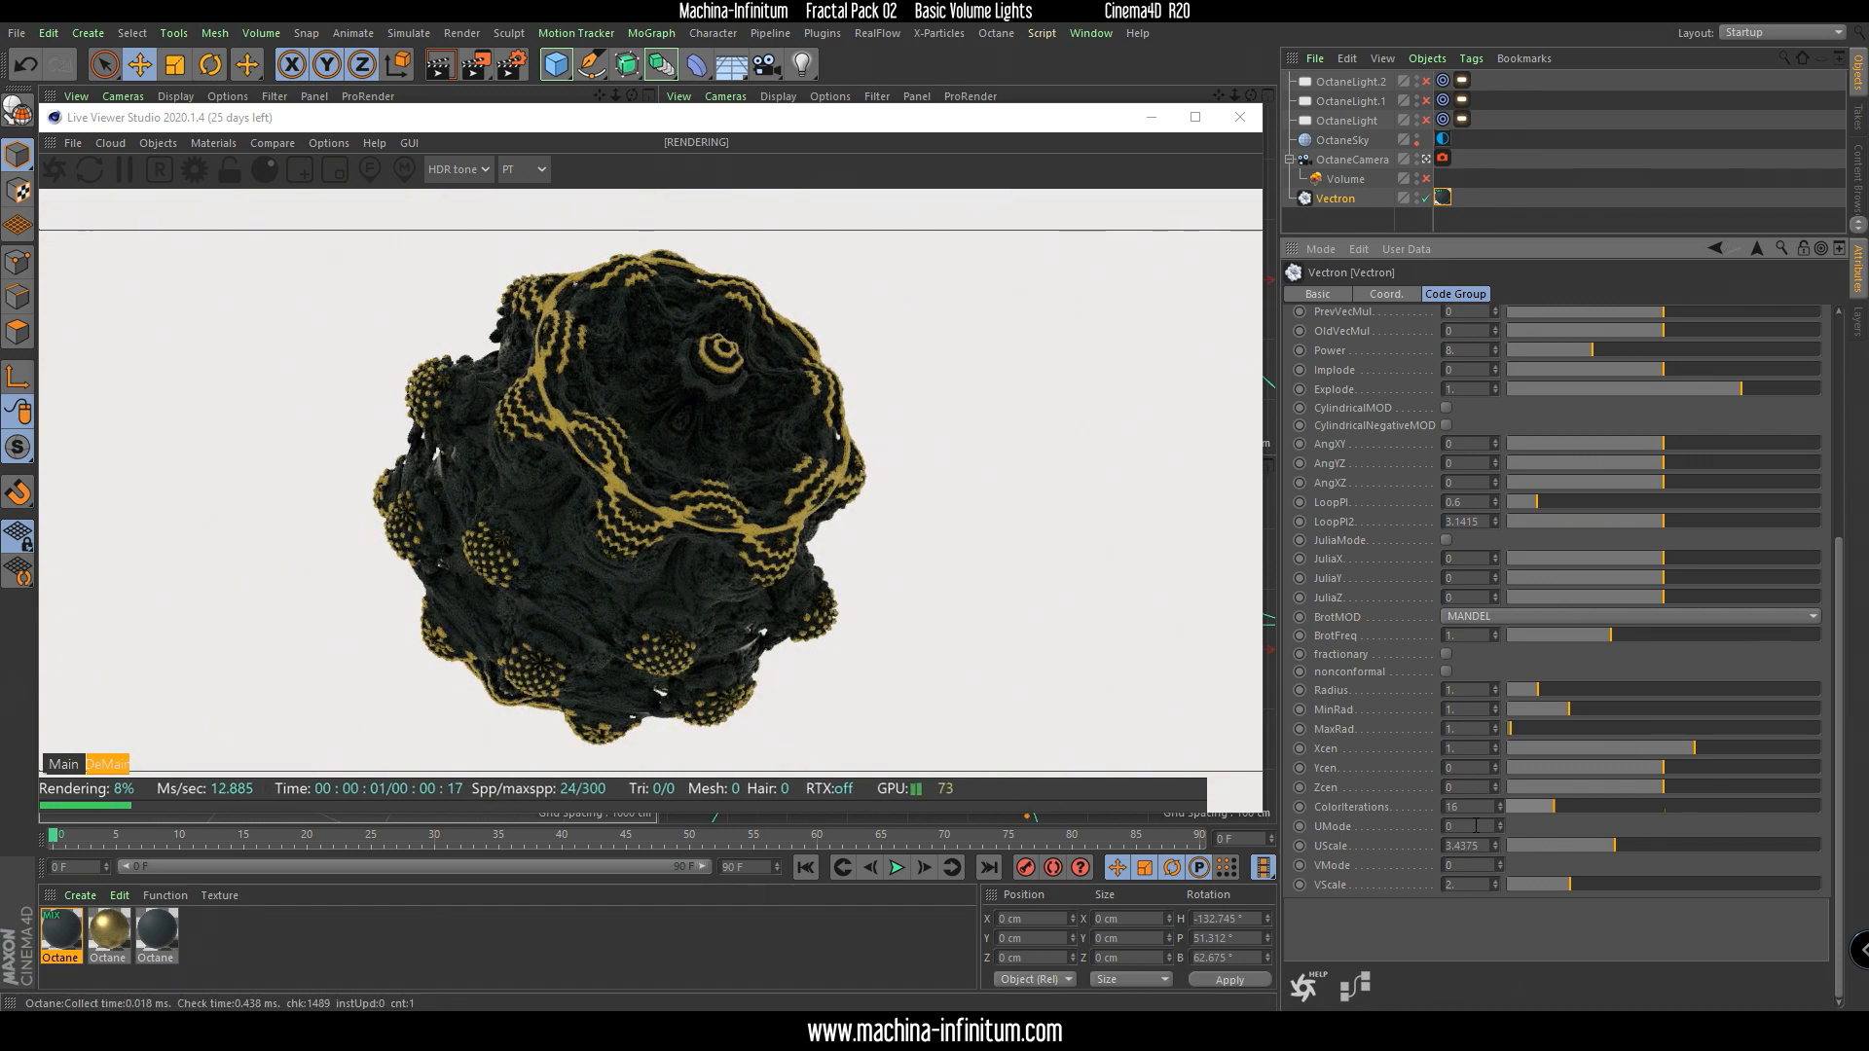
pyautogui.scroll(-1, 1475, 825)
pyautogui.scroll(1, 1476, 825)
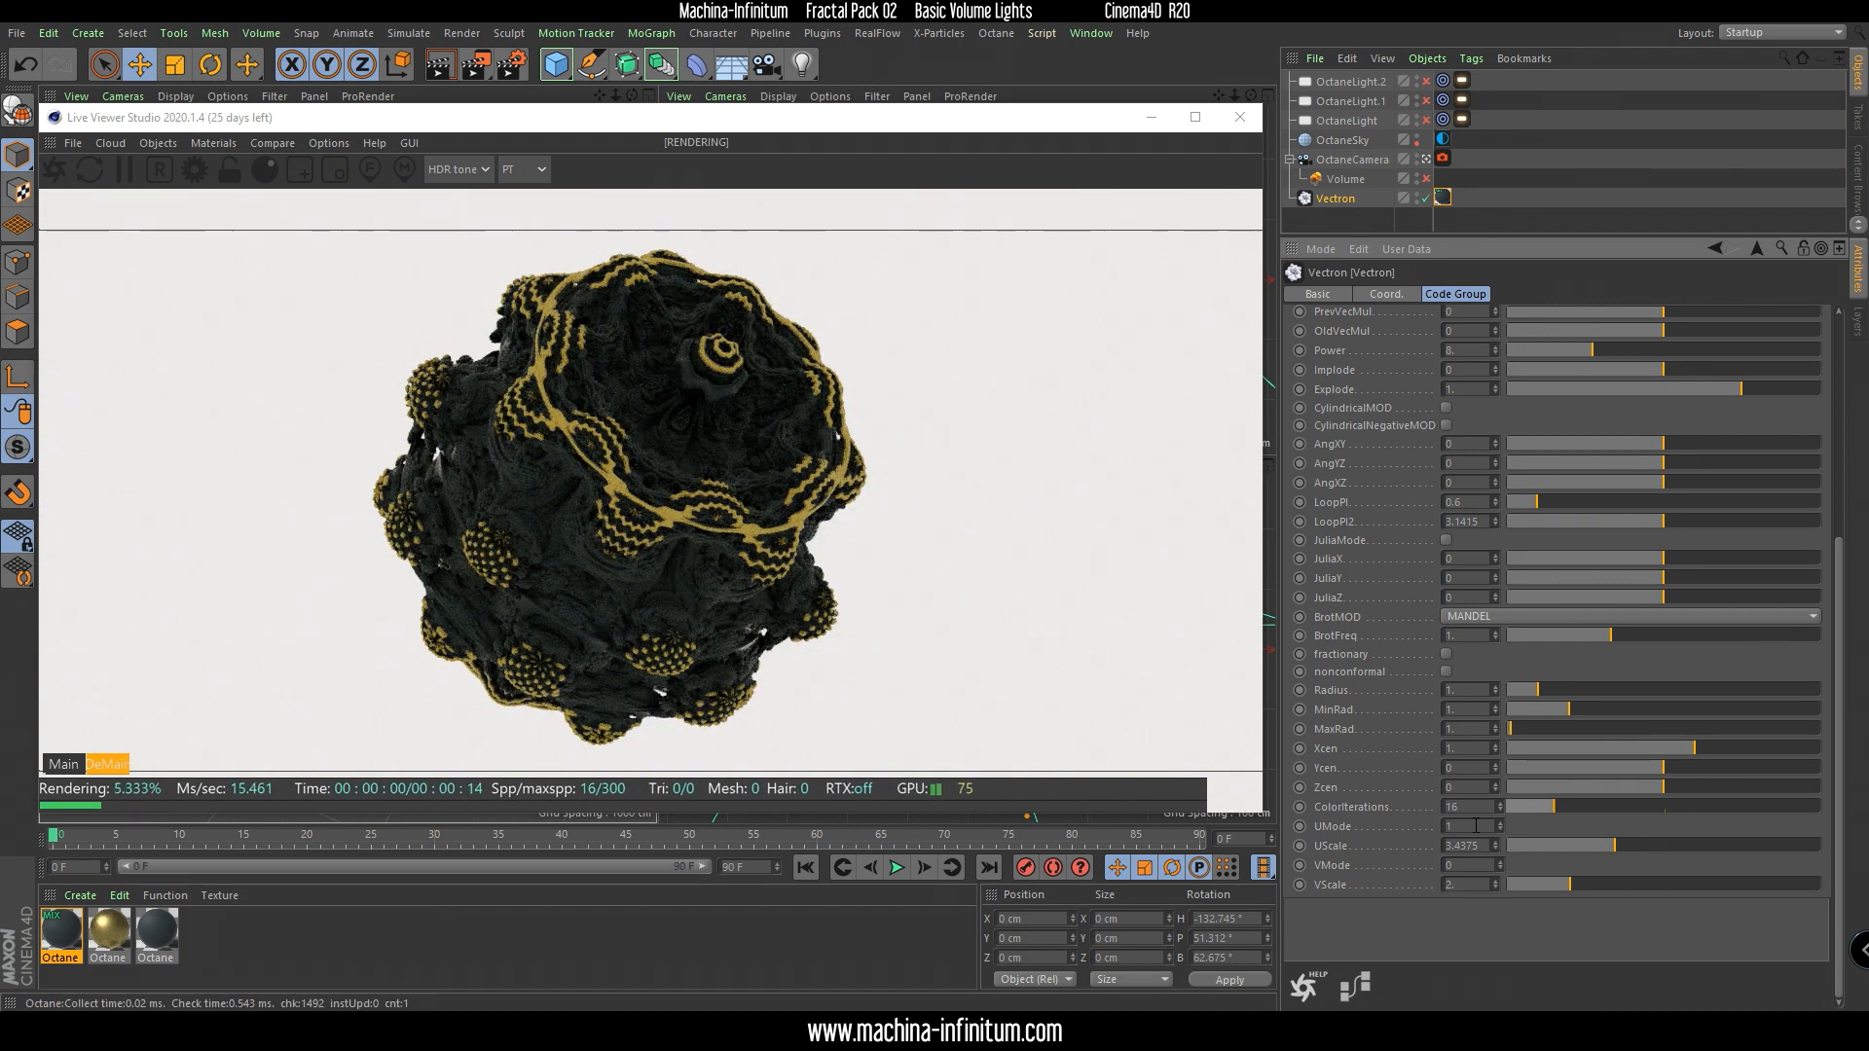
pyautogui.scroll(-1, 1476, 825)
pyautogui.scroll(1, 1476, 825)
# Return the Vectron's UMode to 0 and set its UScale to 3.625.
pyautogui.moveTo(1611, 845)
pyautogui.mouseDown()
pyautogui.moveTo(1517, 845)
pyautogui.moveTo(1602, 849)
pyautogui.mouseUp()
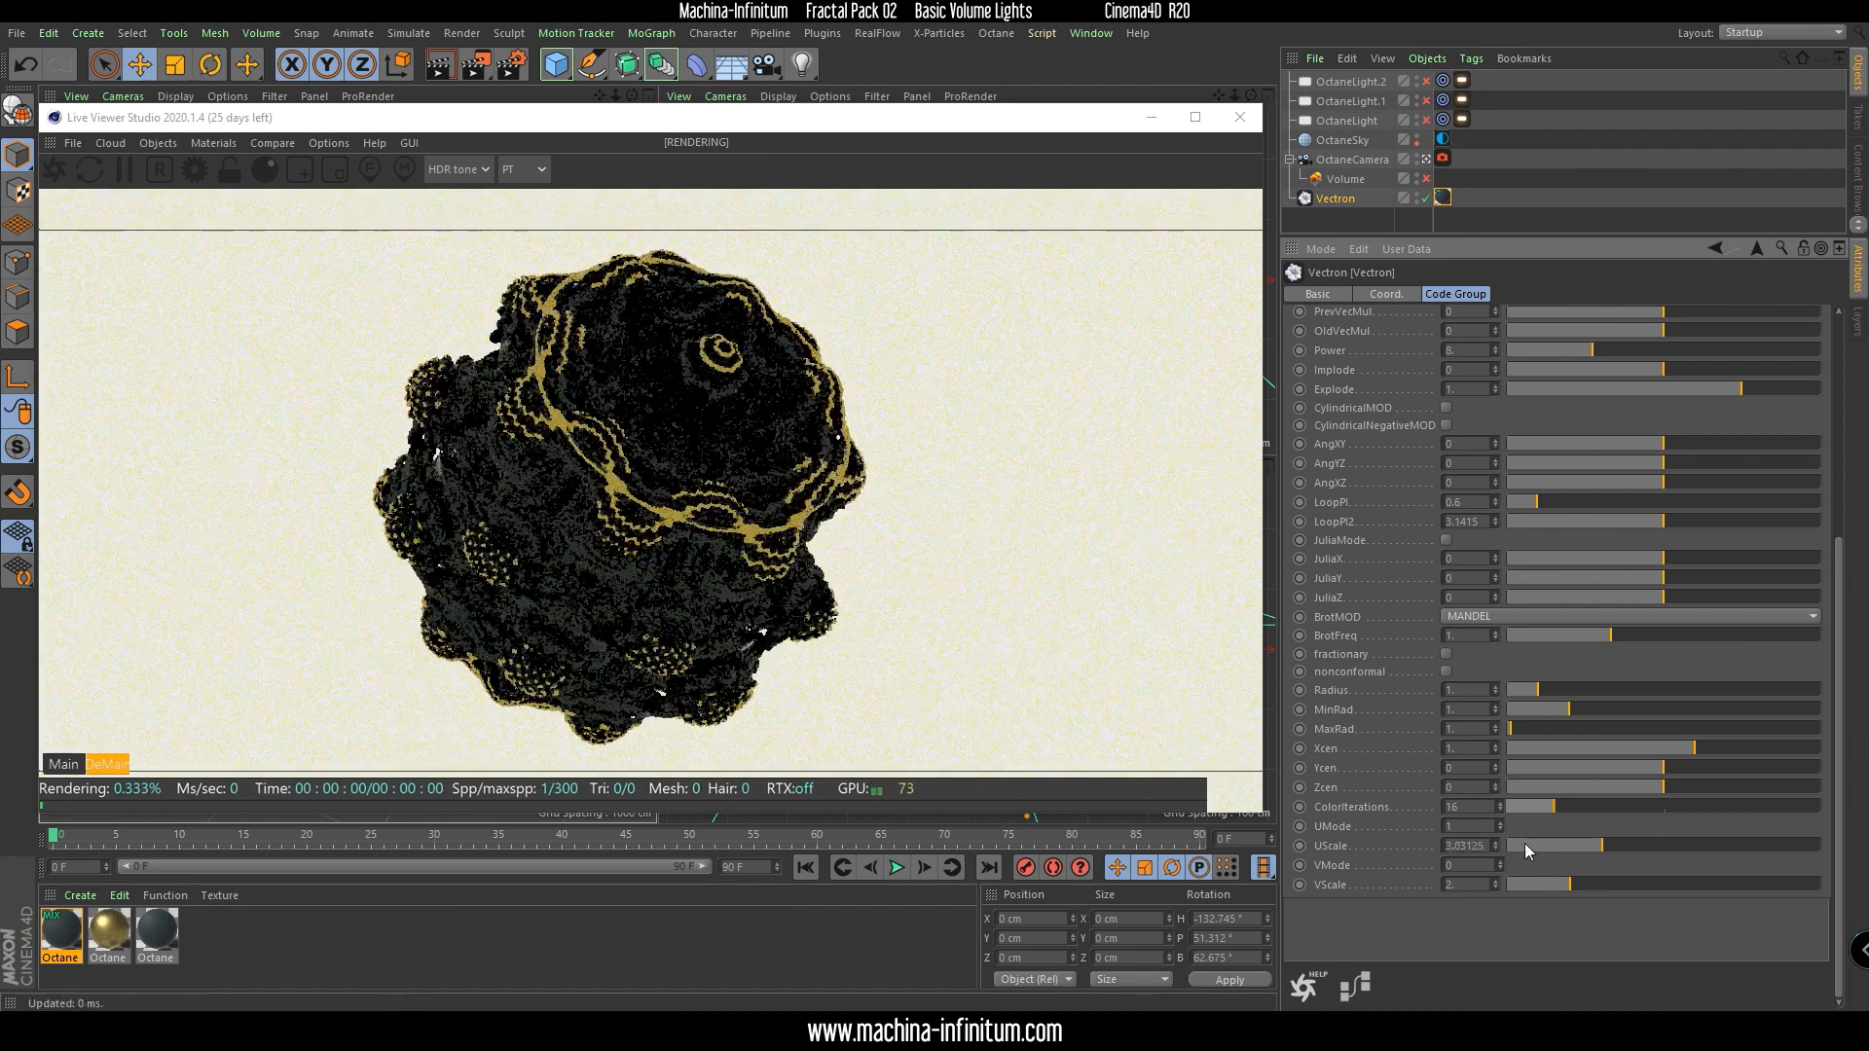
pyautogui.scroll(-1, 1472, 824)
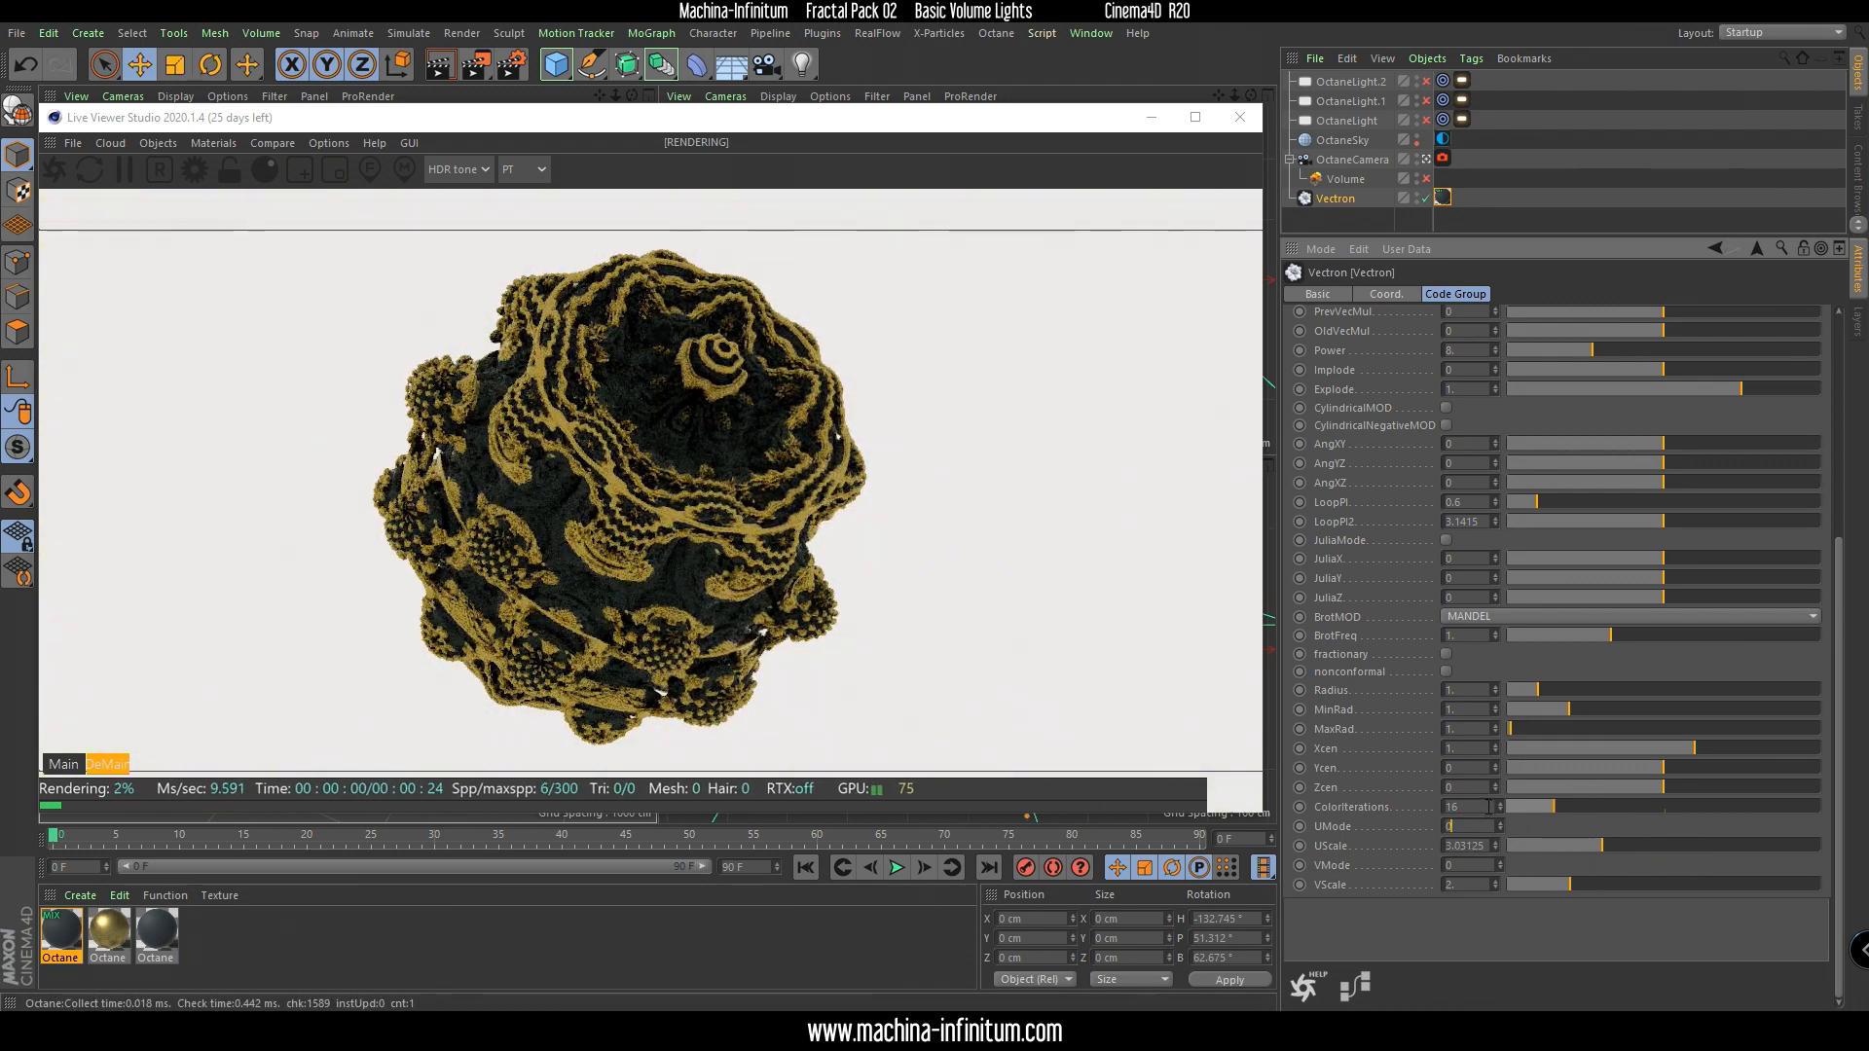
pyautogui.moveTo(1601, 845)
pyautogui.mouseDown()
pyautogui.moveTo(1553, 845)
pyautogui.moveTo(1619, 856)
pyautogui.mouseUp()
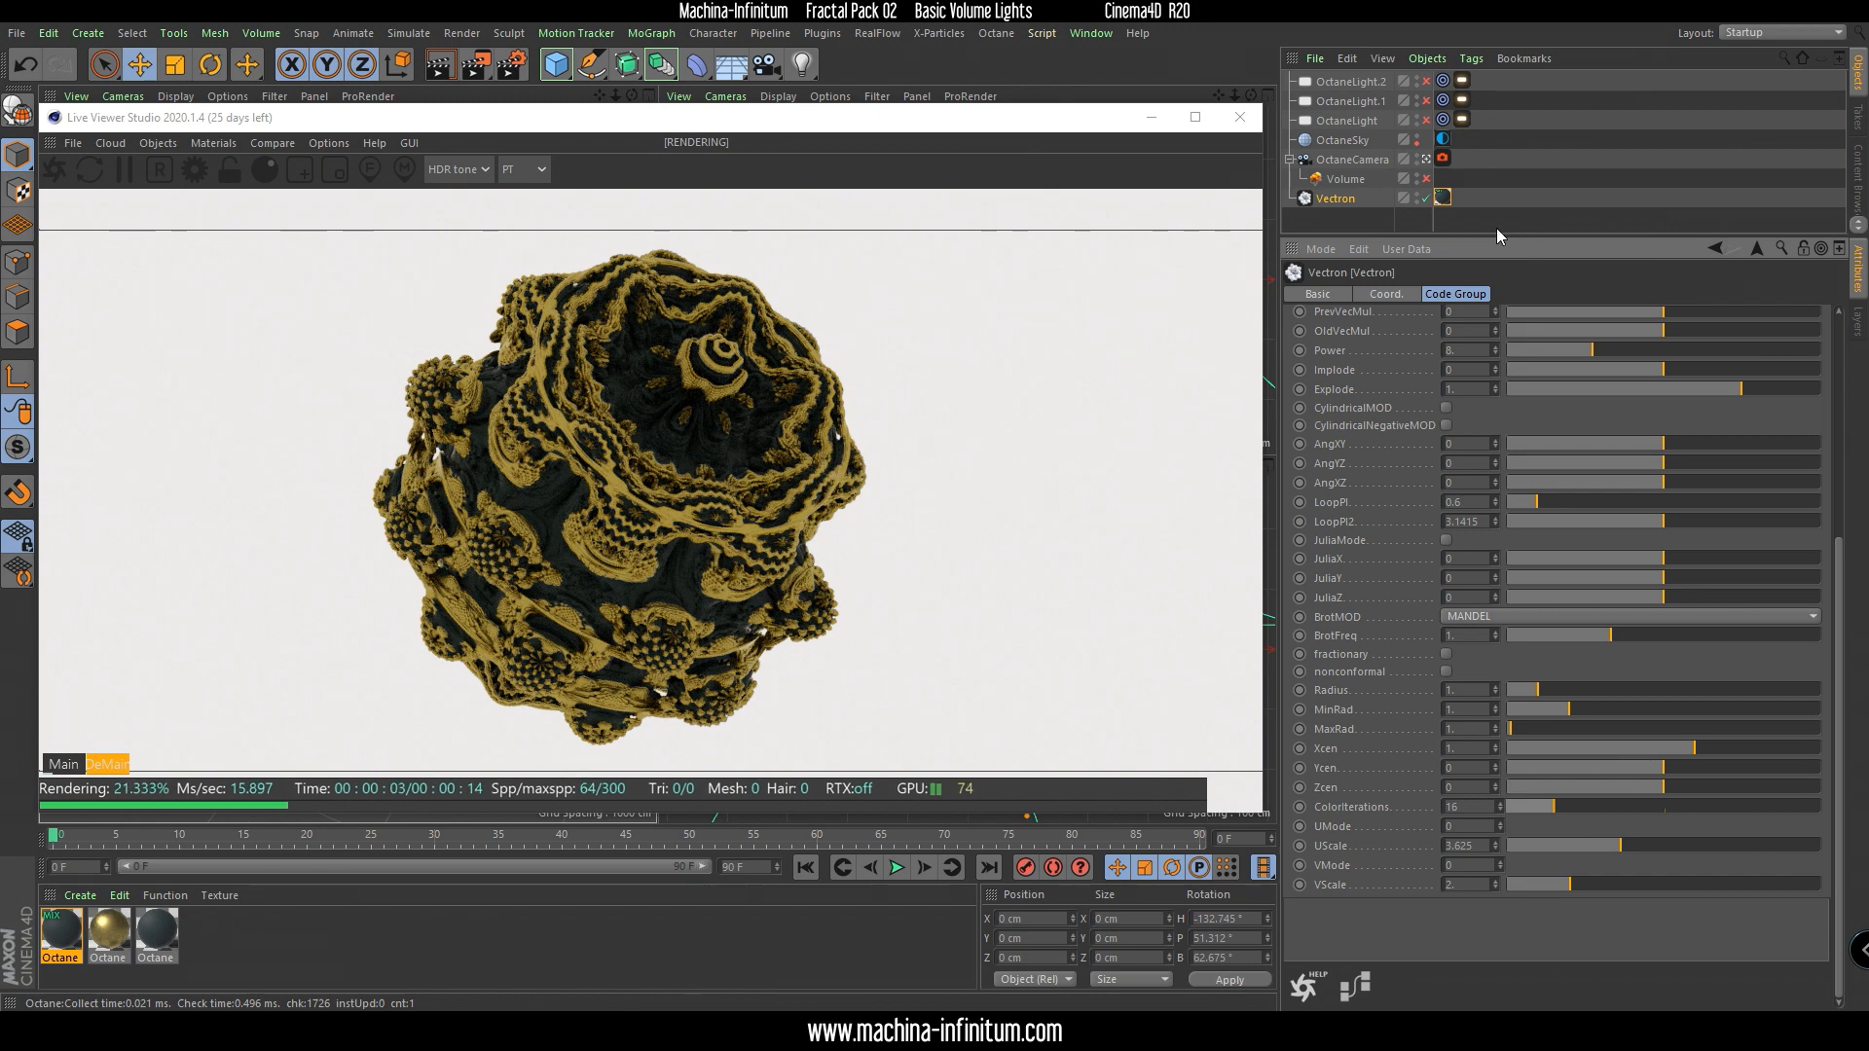
# Re-enable the Volume, the OctaneSky and all three Octane lights in the scene.
pyautogui.moveTo(1469, 236); pyautogui.dragTo(1469, 382)
pyautogui.click(1427, 178)
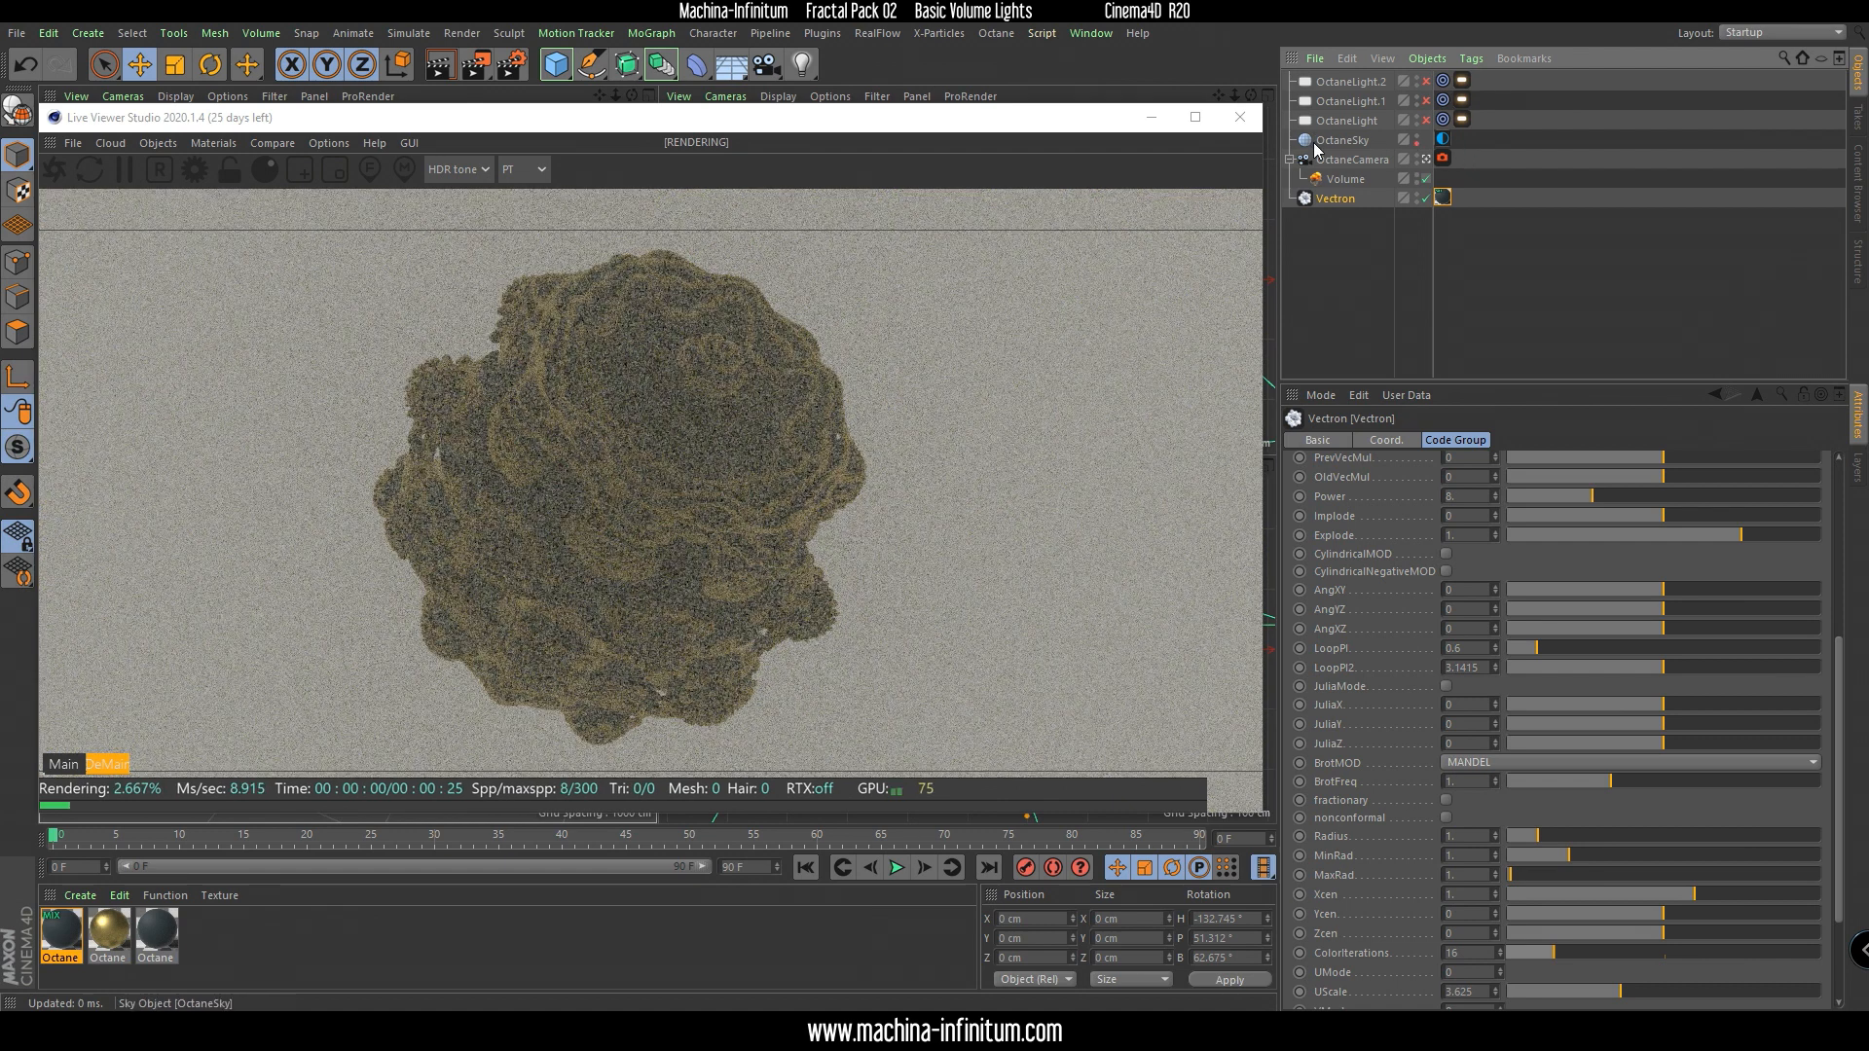
pyautogui.click(1418, 144)
pyautogui.moveTo(1426, 120); pyautogui.dragTo(1427, 80)
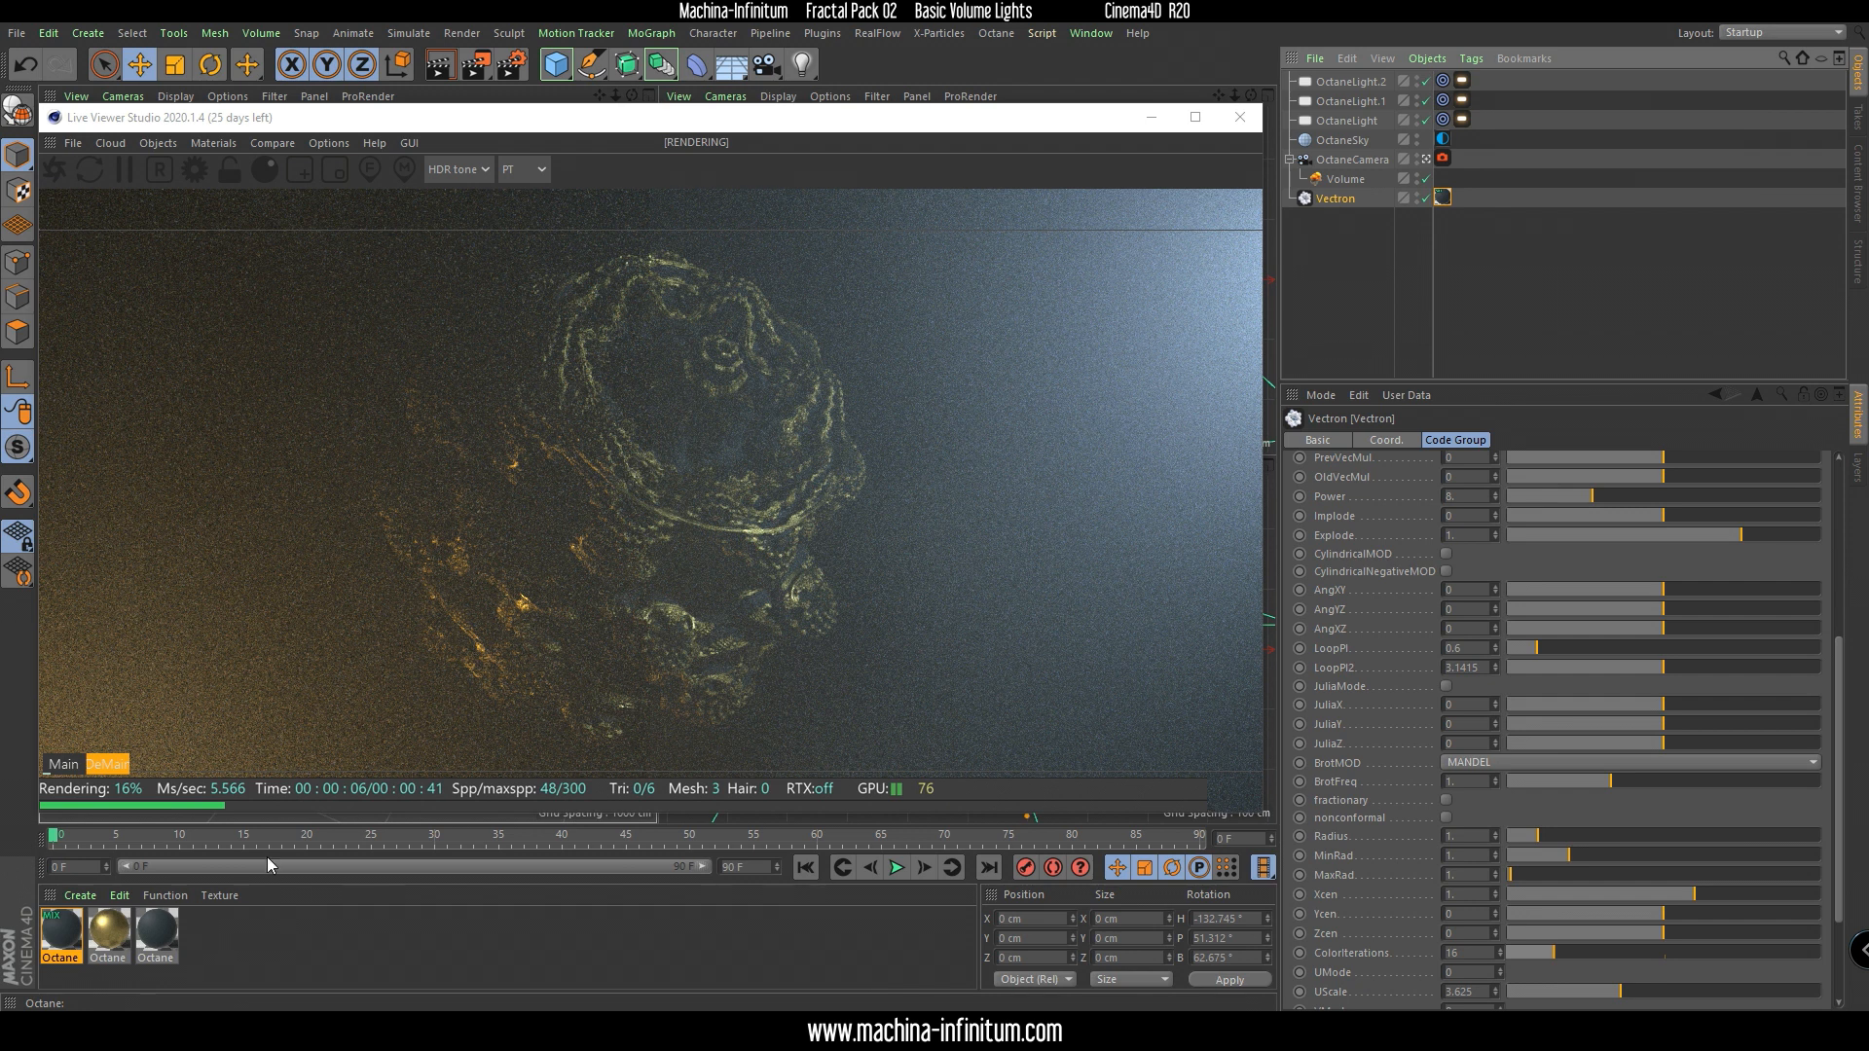
# Lighten the dark Octane material's diffuse colour to a blue-grey of about RGB 0.107, 0.176, 0.196.
pyautogui.doubleClick(158, 933)
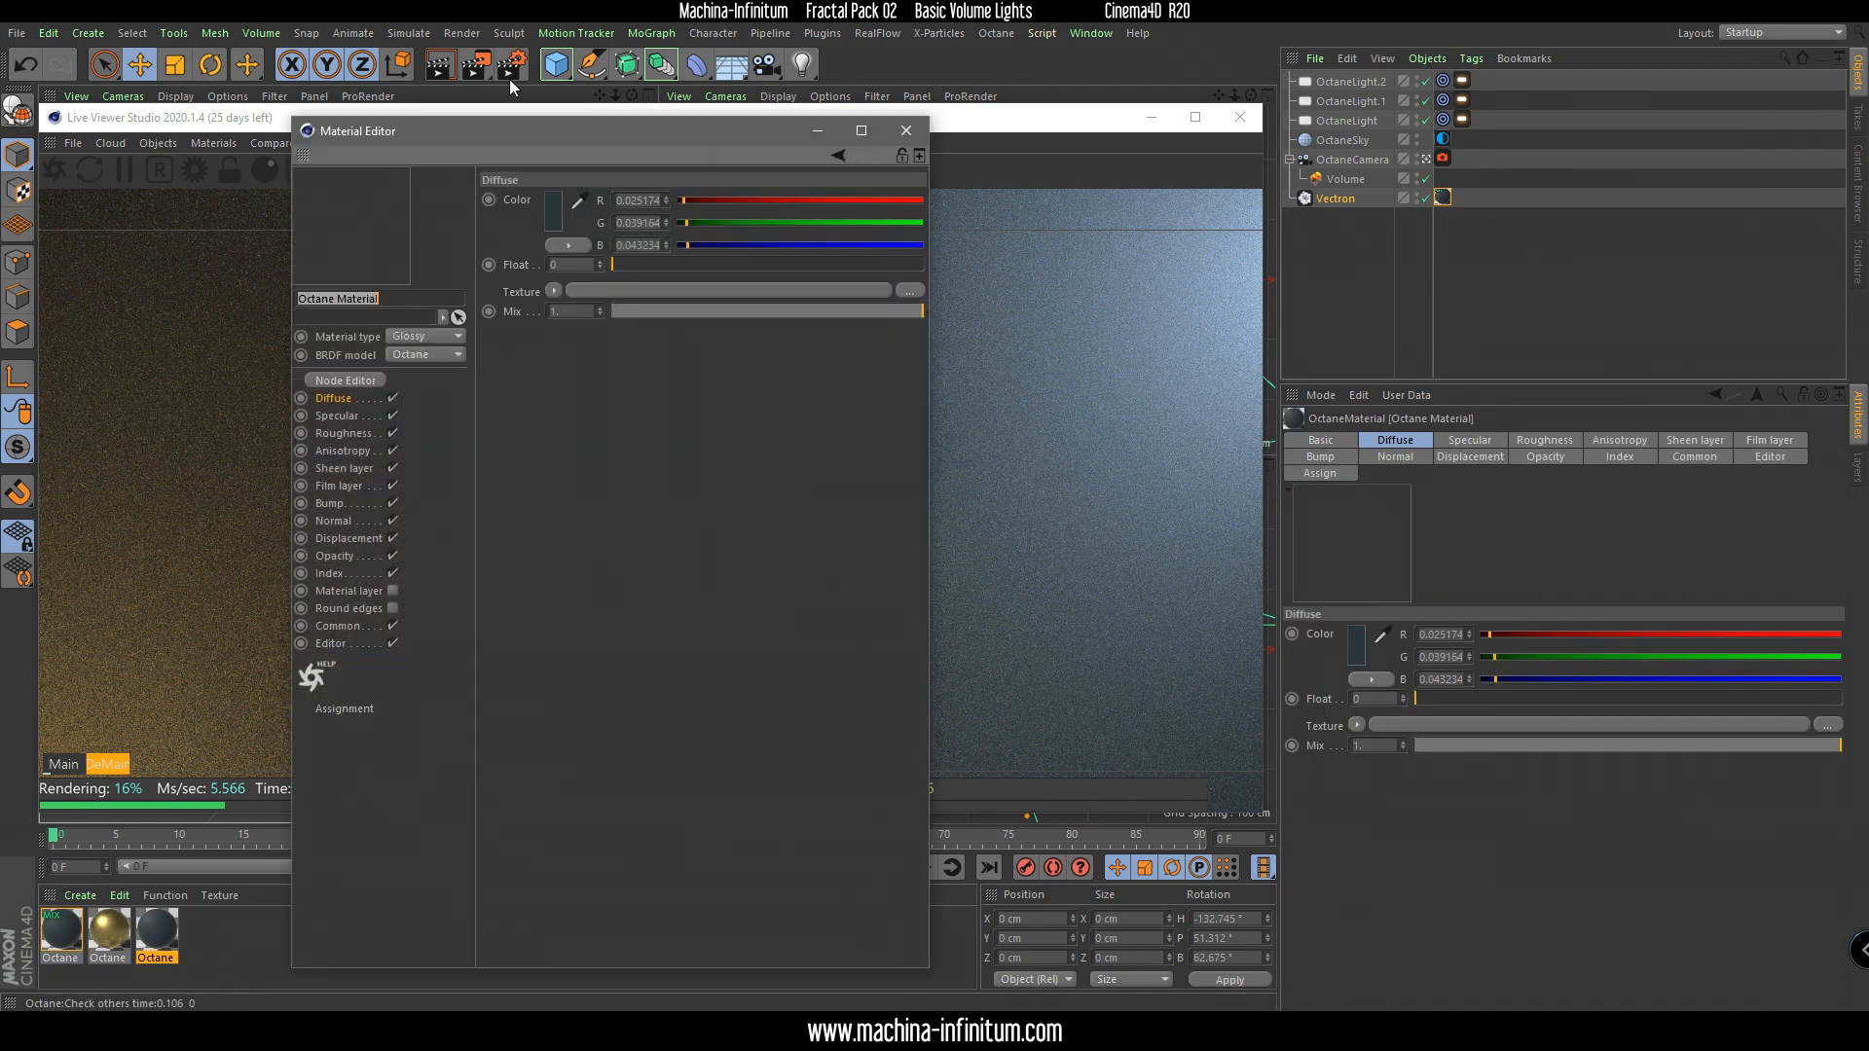
pyautogui.moveTo(510, 148); pyautogui.dragTo(1343, 165)
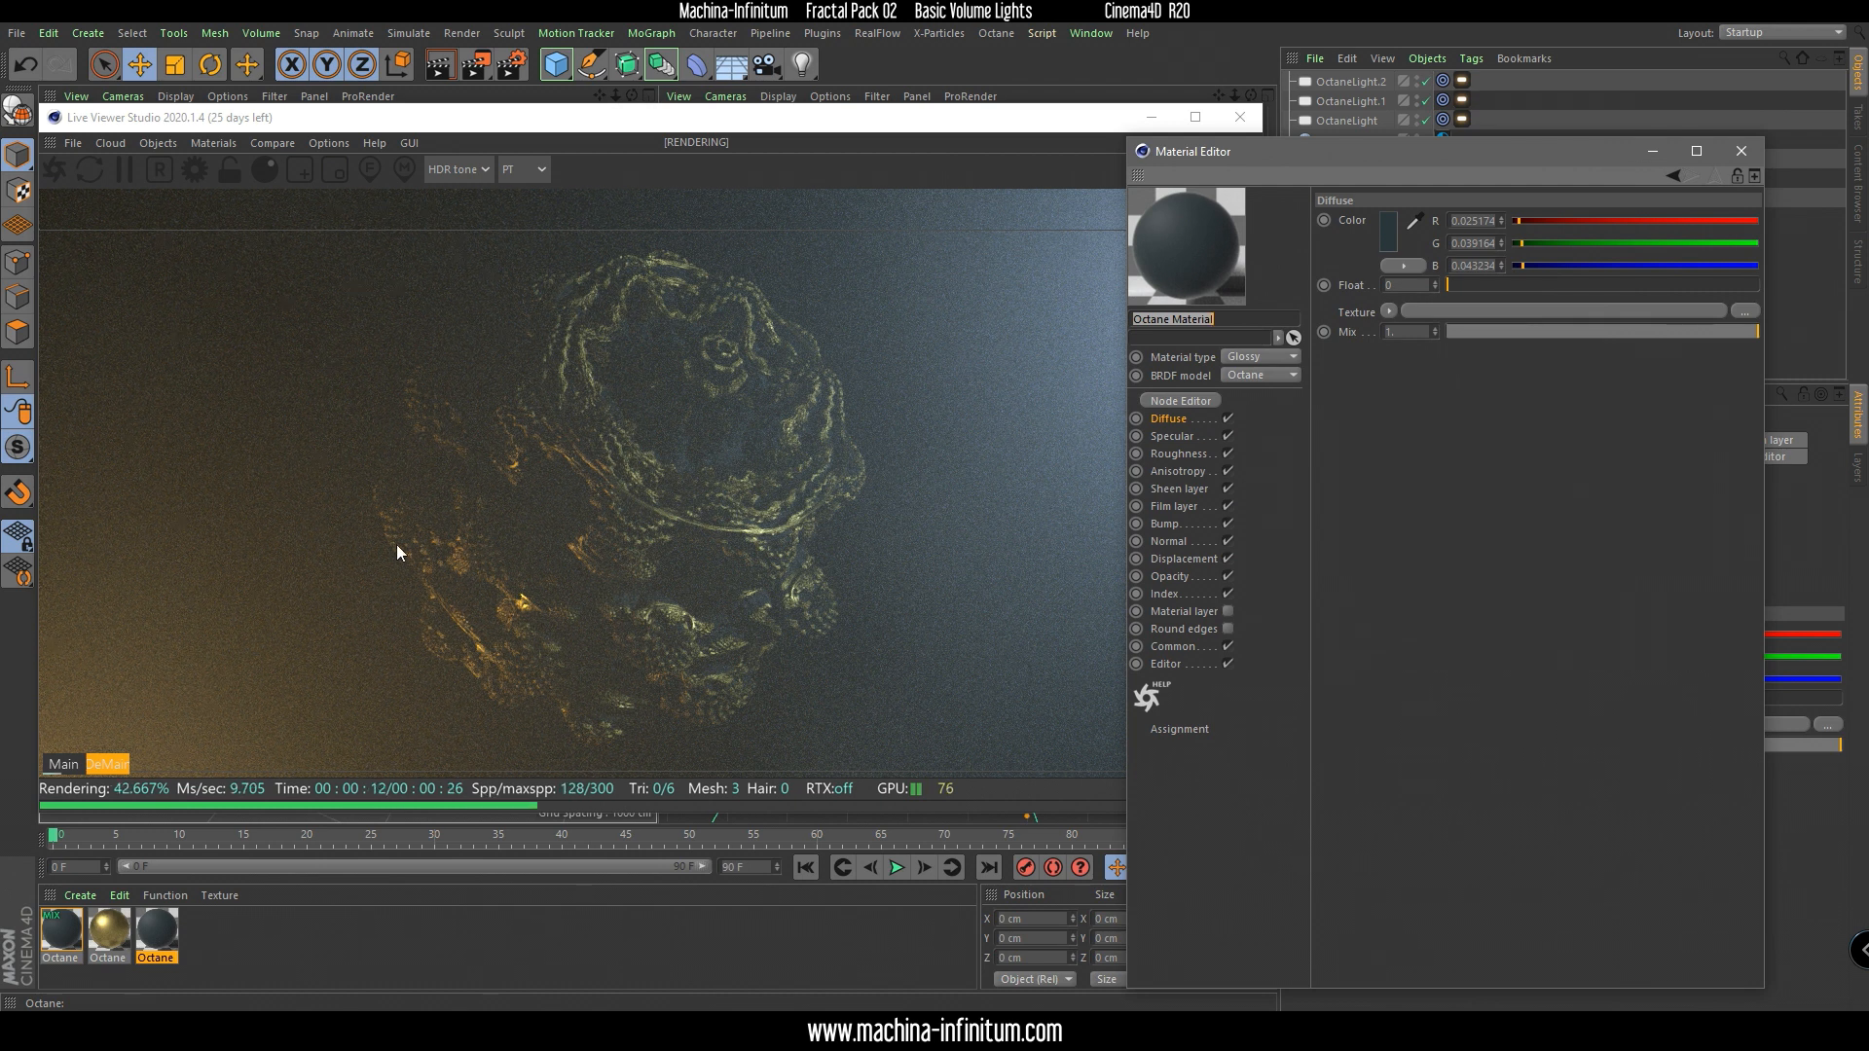
pyautogui.click(1389, 234)
pyautogui.moveTo(1388, 270); pyautogui.dragTo(1416, 270)
pyautogui.click(1341, 305)
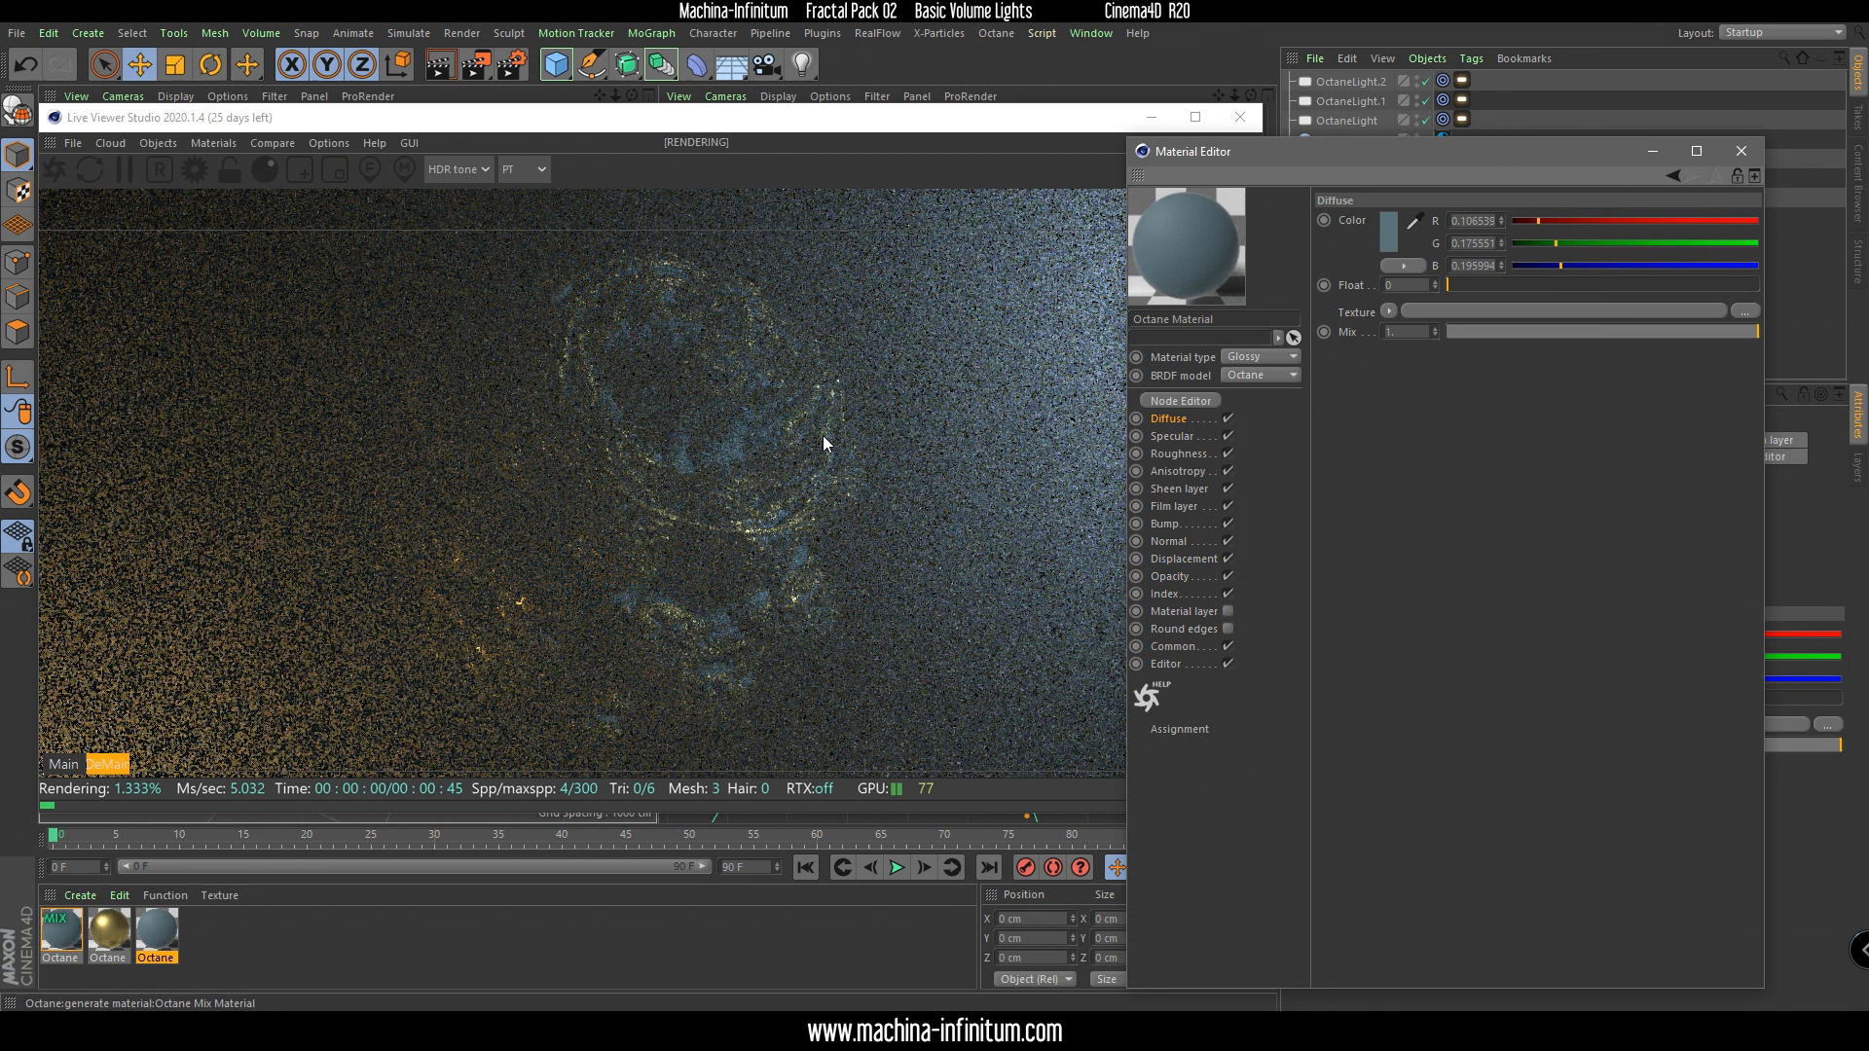
pyautogui.click(1742, 151)
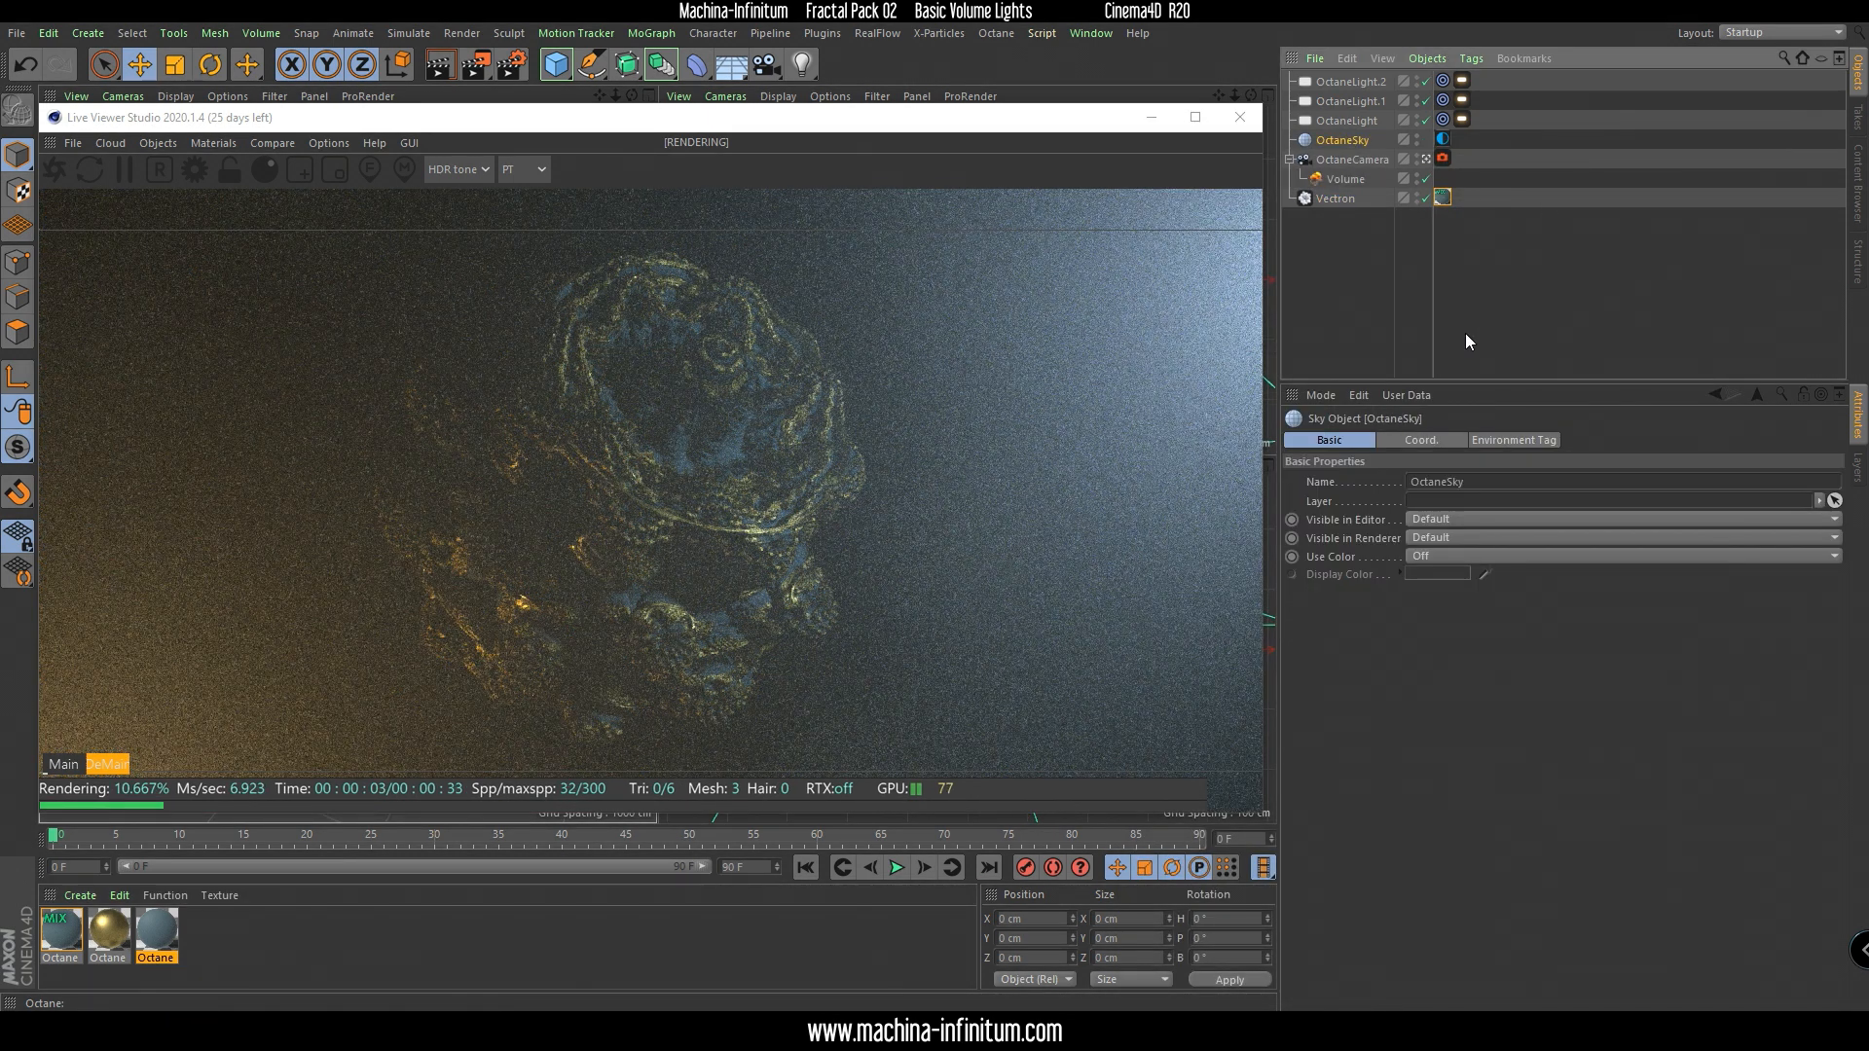
# Set the OctaneSky environment's RgbSpectrum texture to a neutral grey with a 31% value.
pyautogui.click(1505, 440)
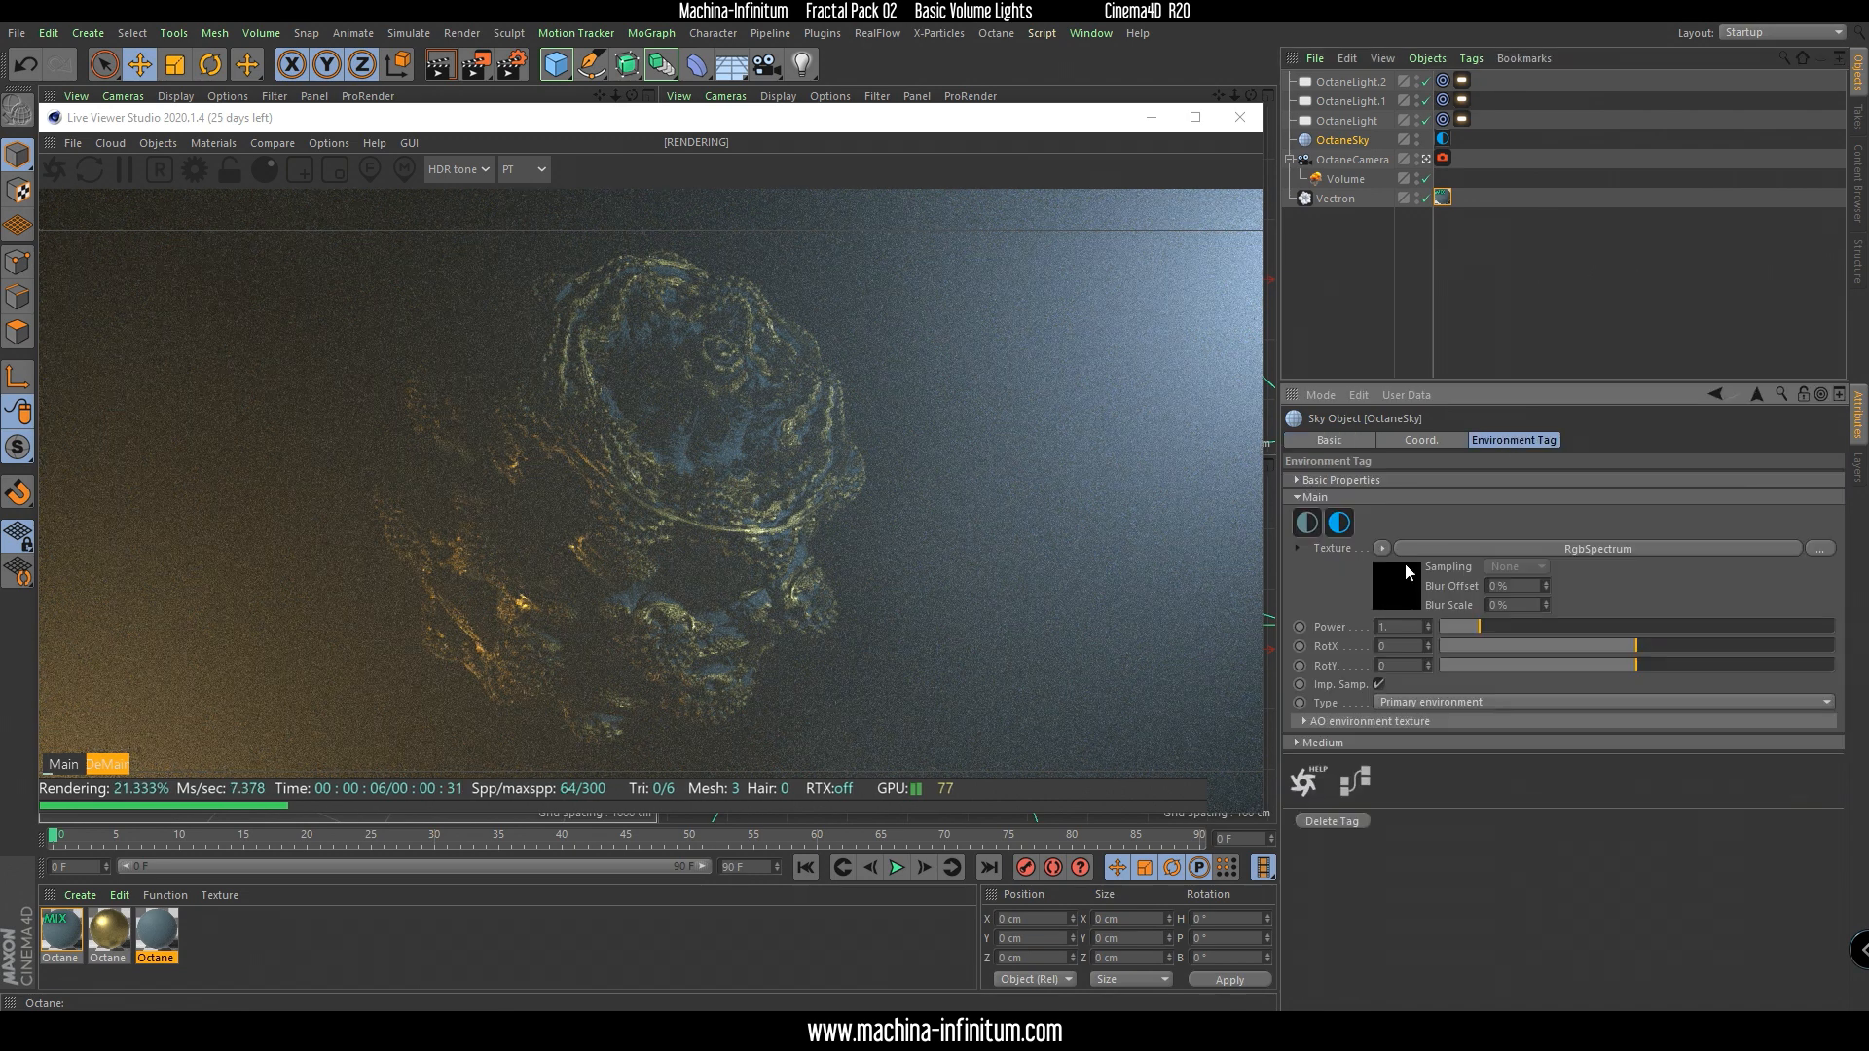
pyautogui.click(1402, 580)
pyautogui.click(1347, 494)
pyautogui.click(1324, 535)
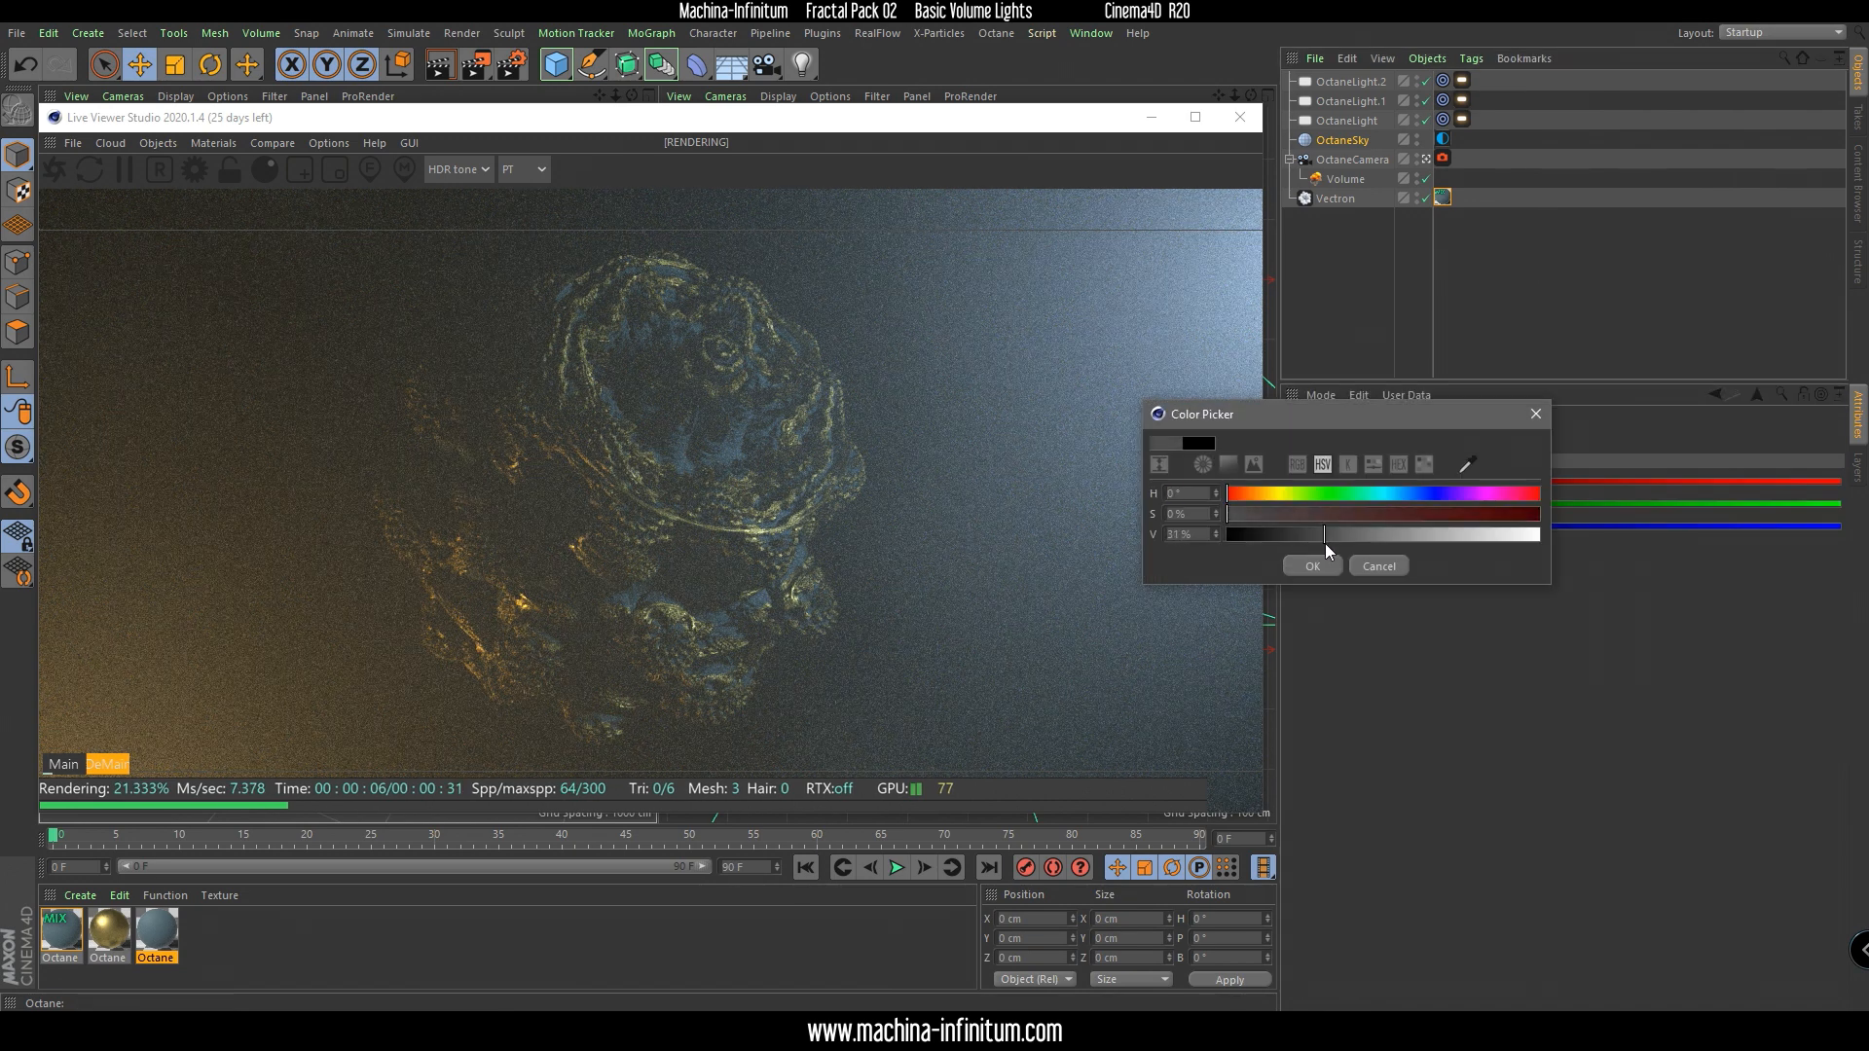
pyautogui.click(1314, 566)
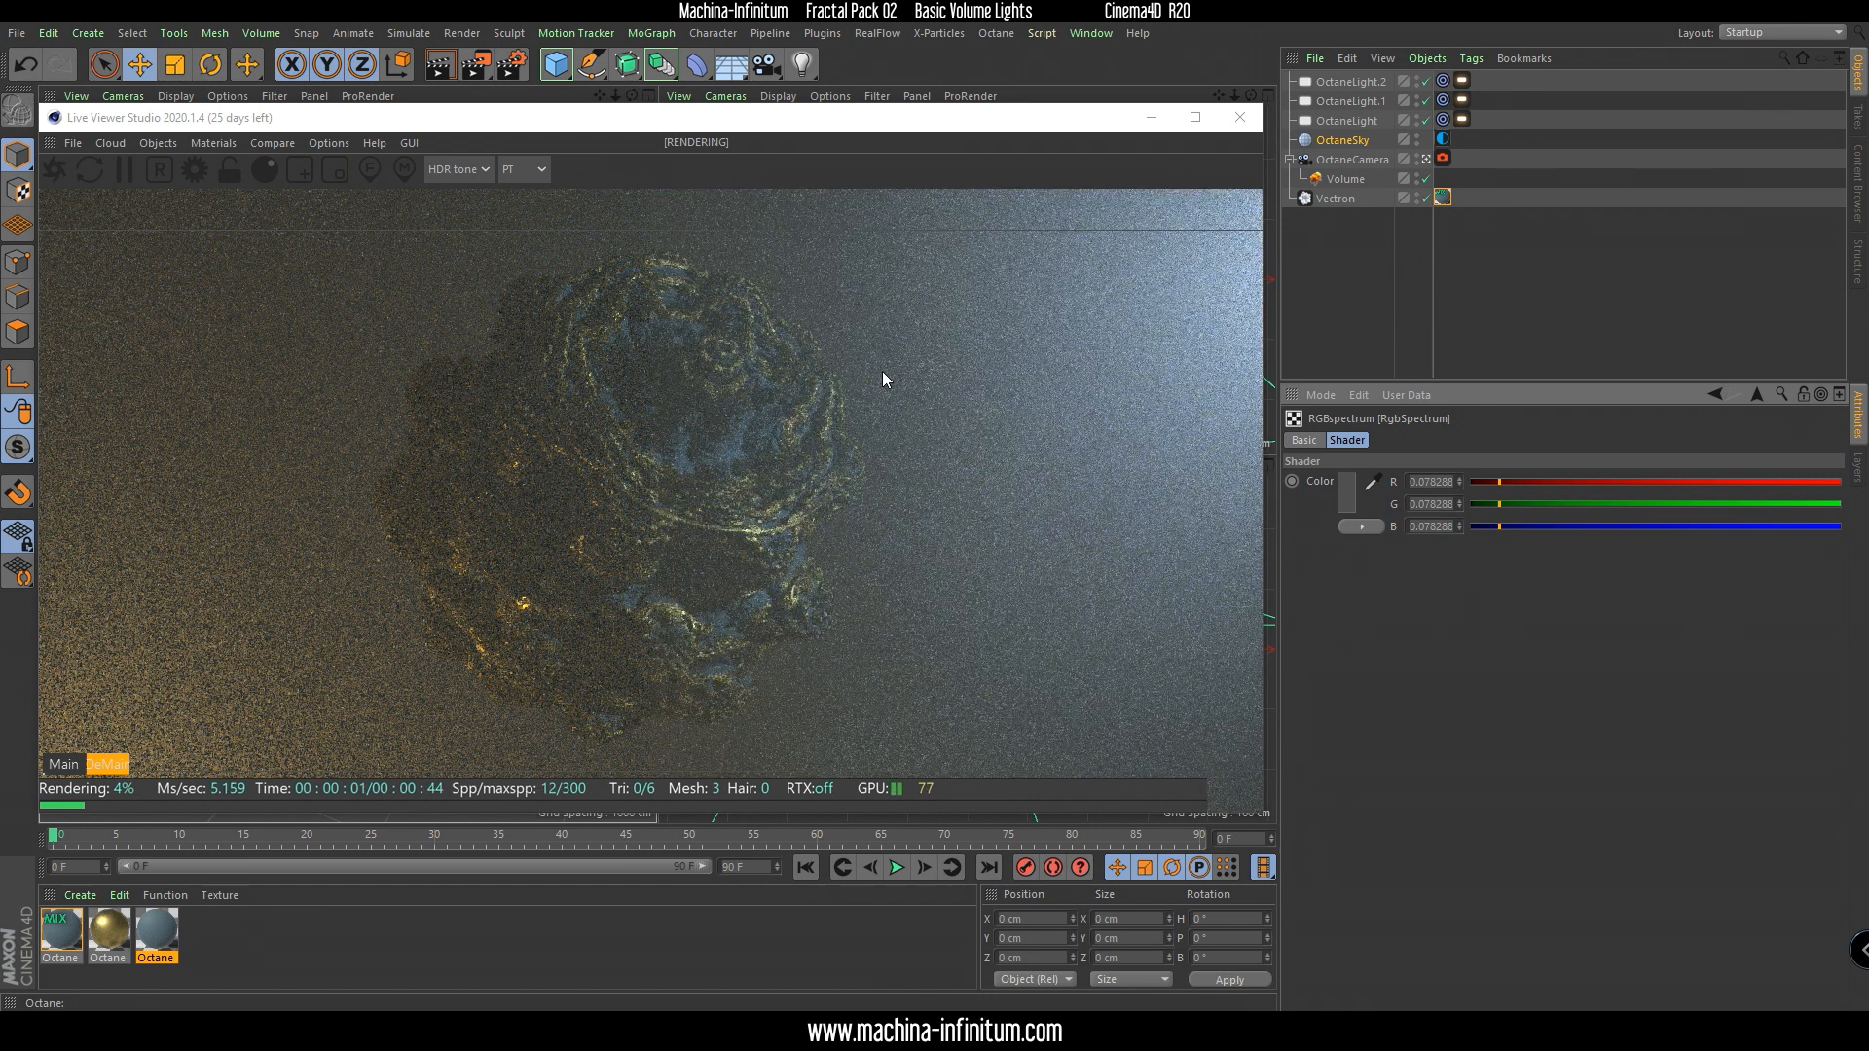
# Open the Volume object's Volume Medium settings and shift the Live Viewer window to examine the render.
pyautogui.click(1337, 180)
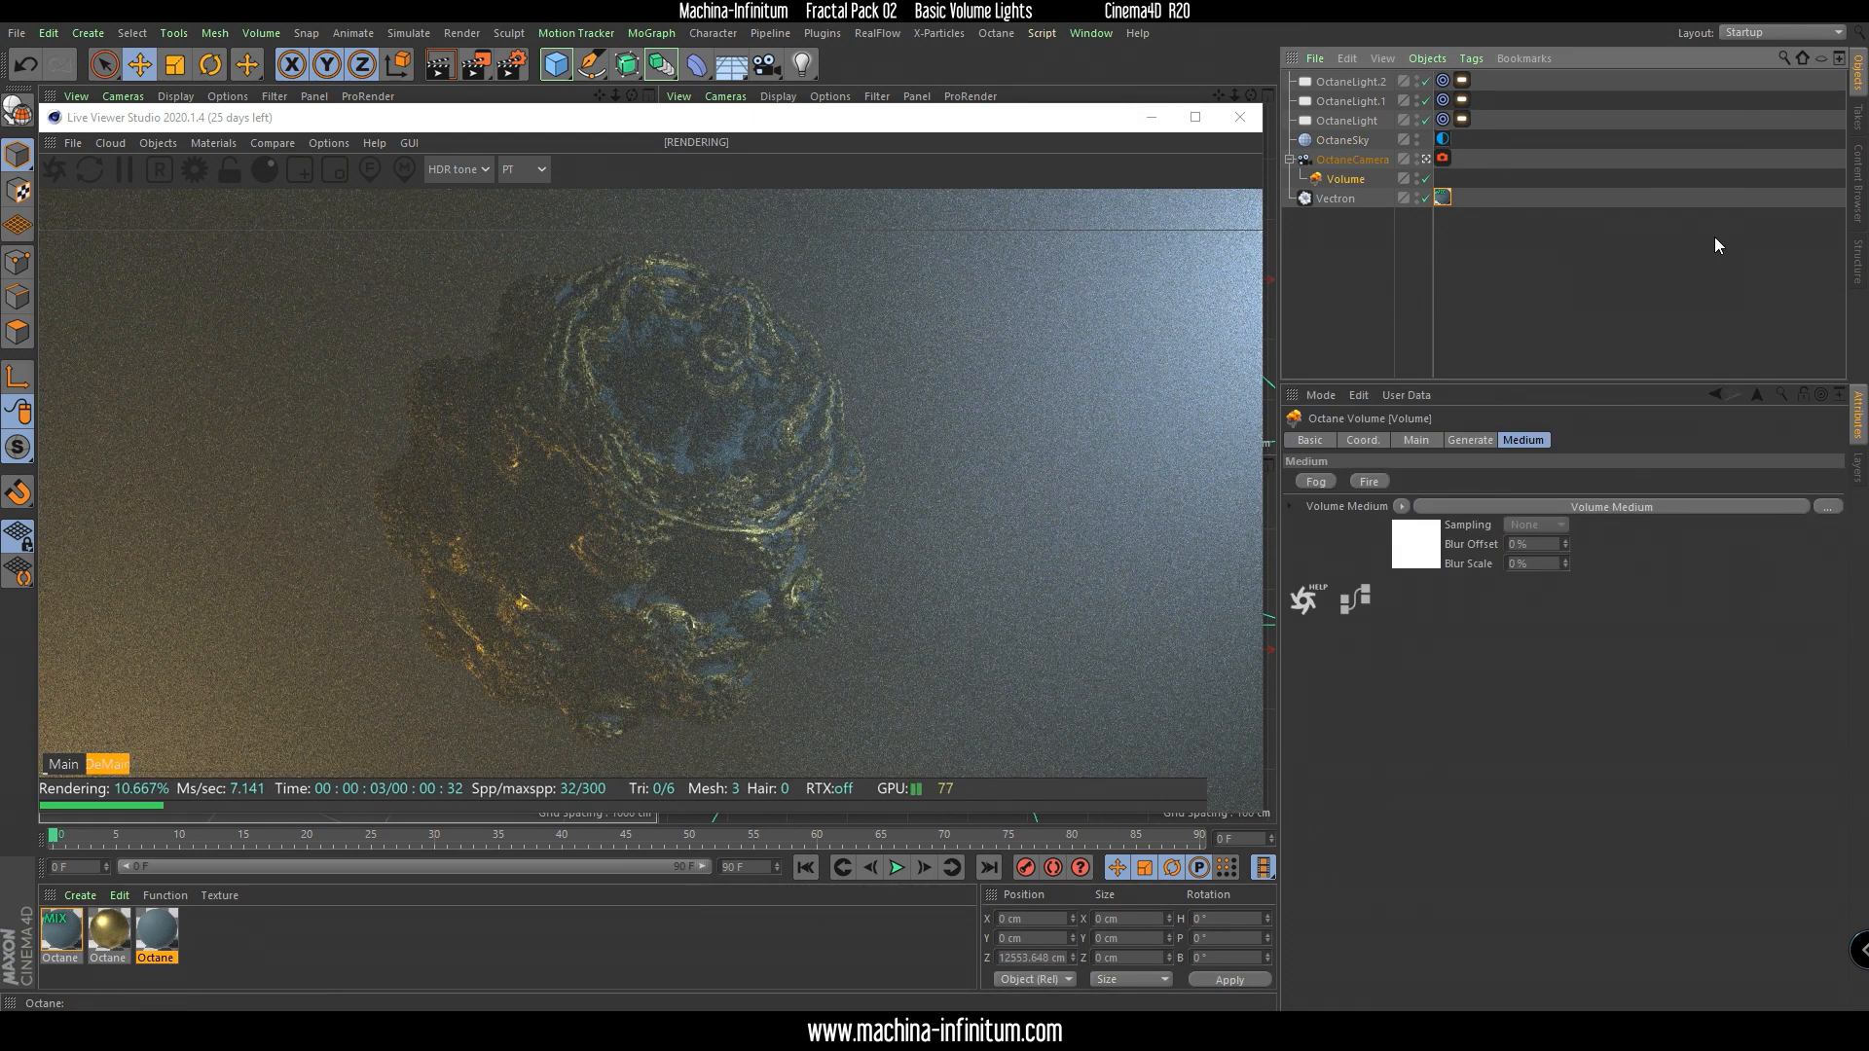
pyautogui.click(1606, 507)
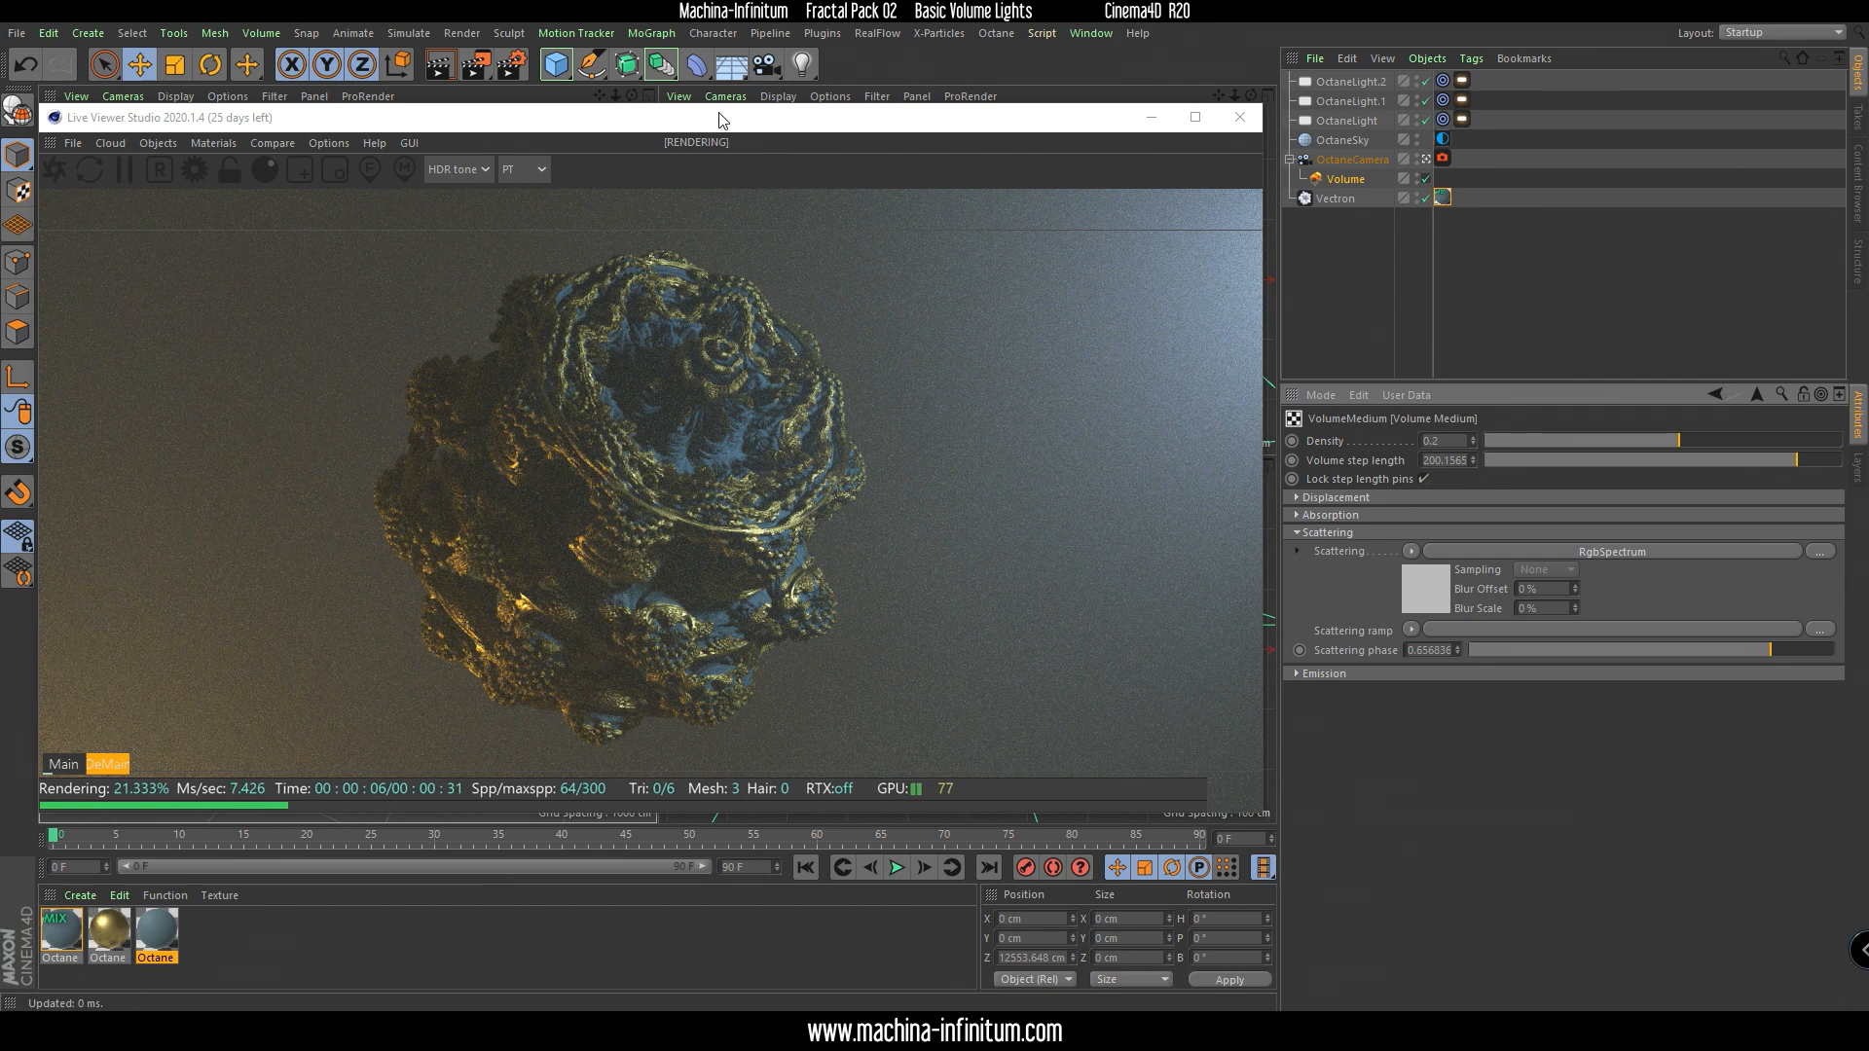
pyautogui.moveTo(718, 117); pyautogui.dragTo(801, 126)
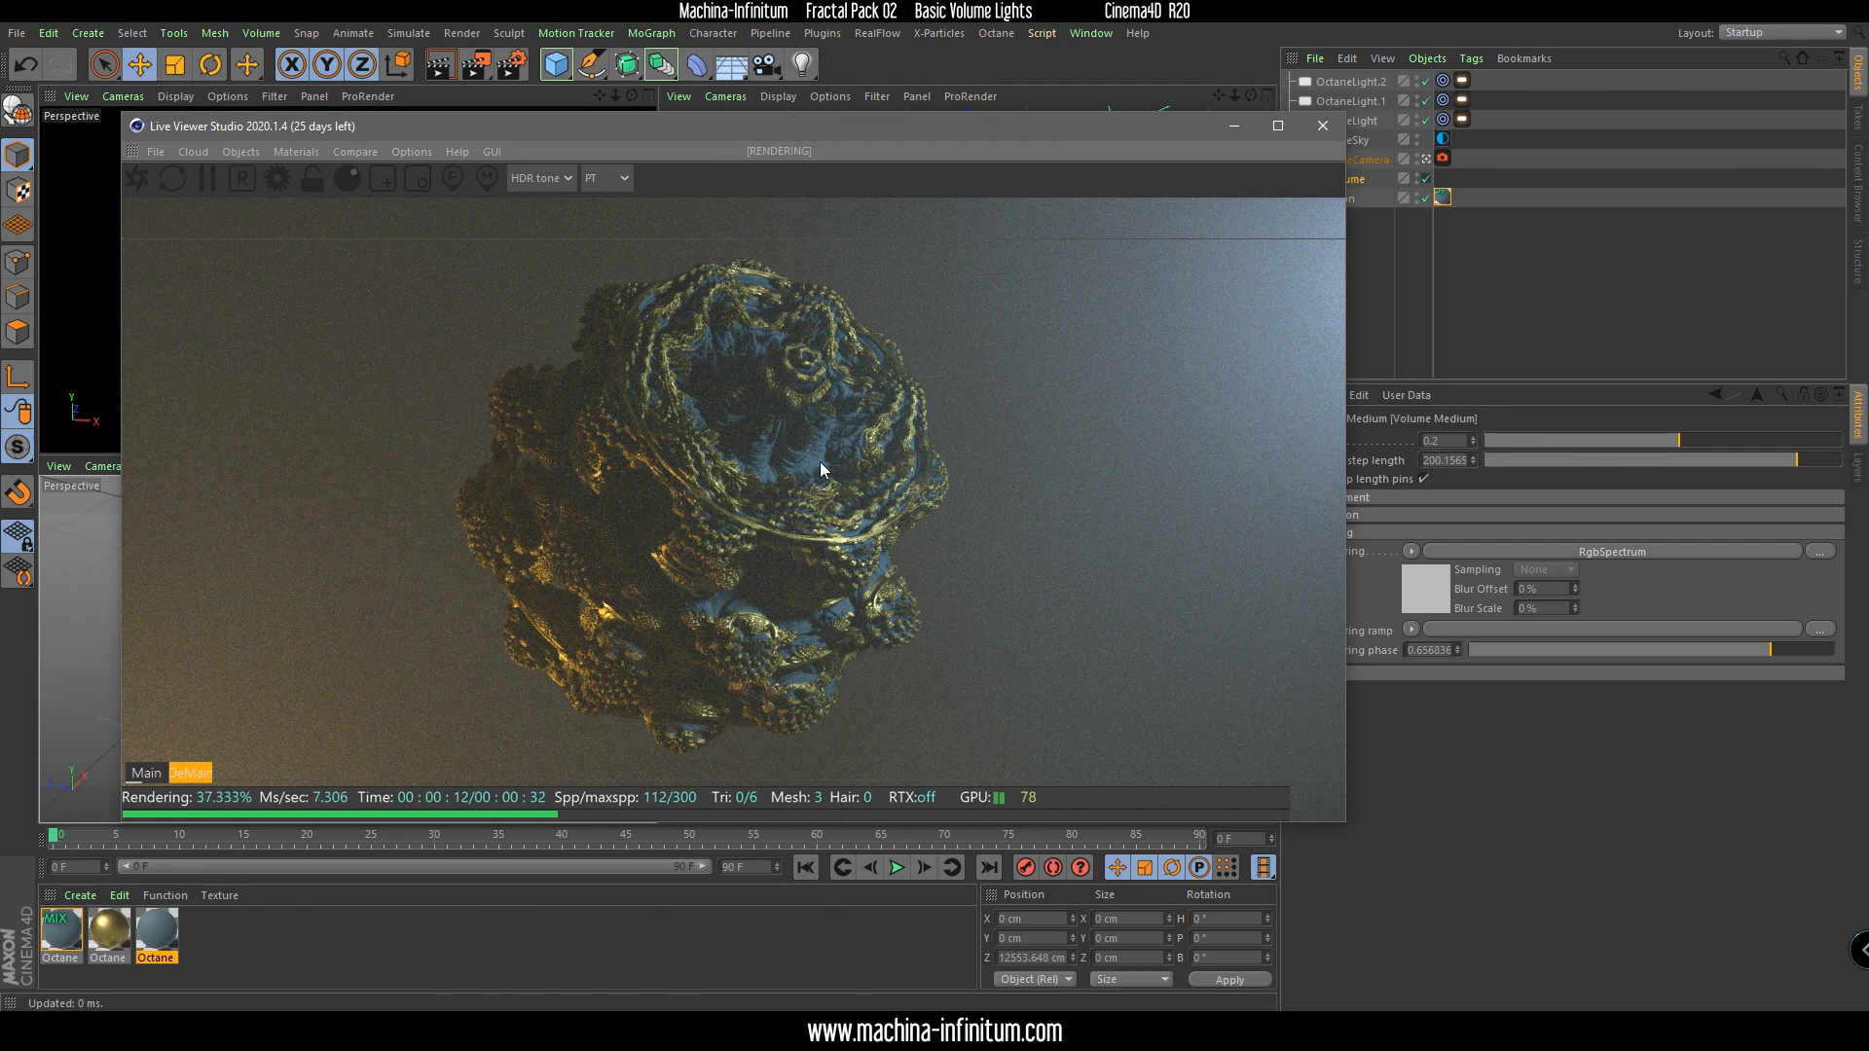
# Lower the roughness float of the blue-grey Octane material to about 0.038.
pyautogui.doubleClick(155, 929)
pyautogui.moveTo(491, 132); pyautogui.dragTo(1271, 165)
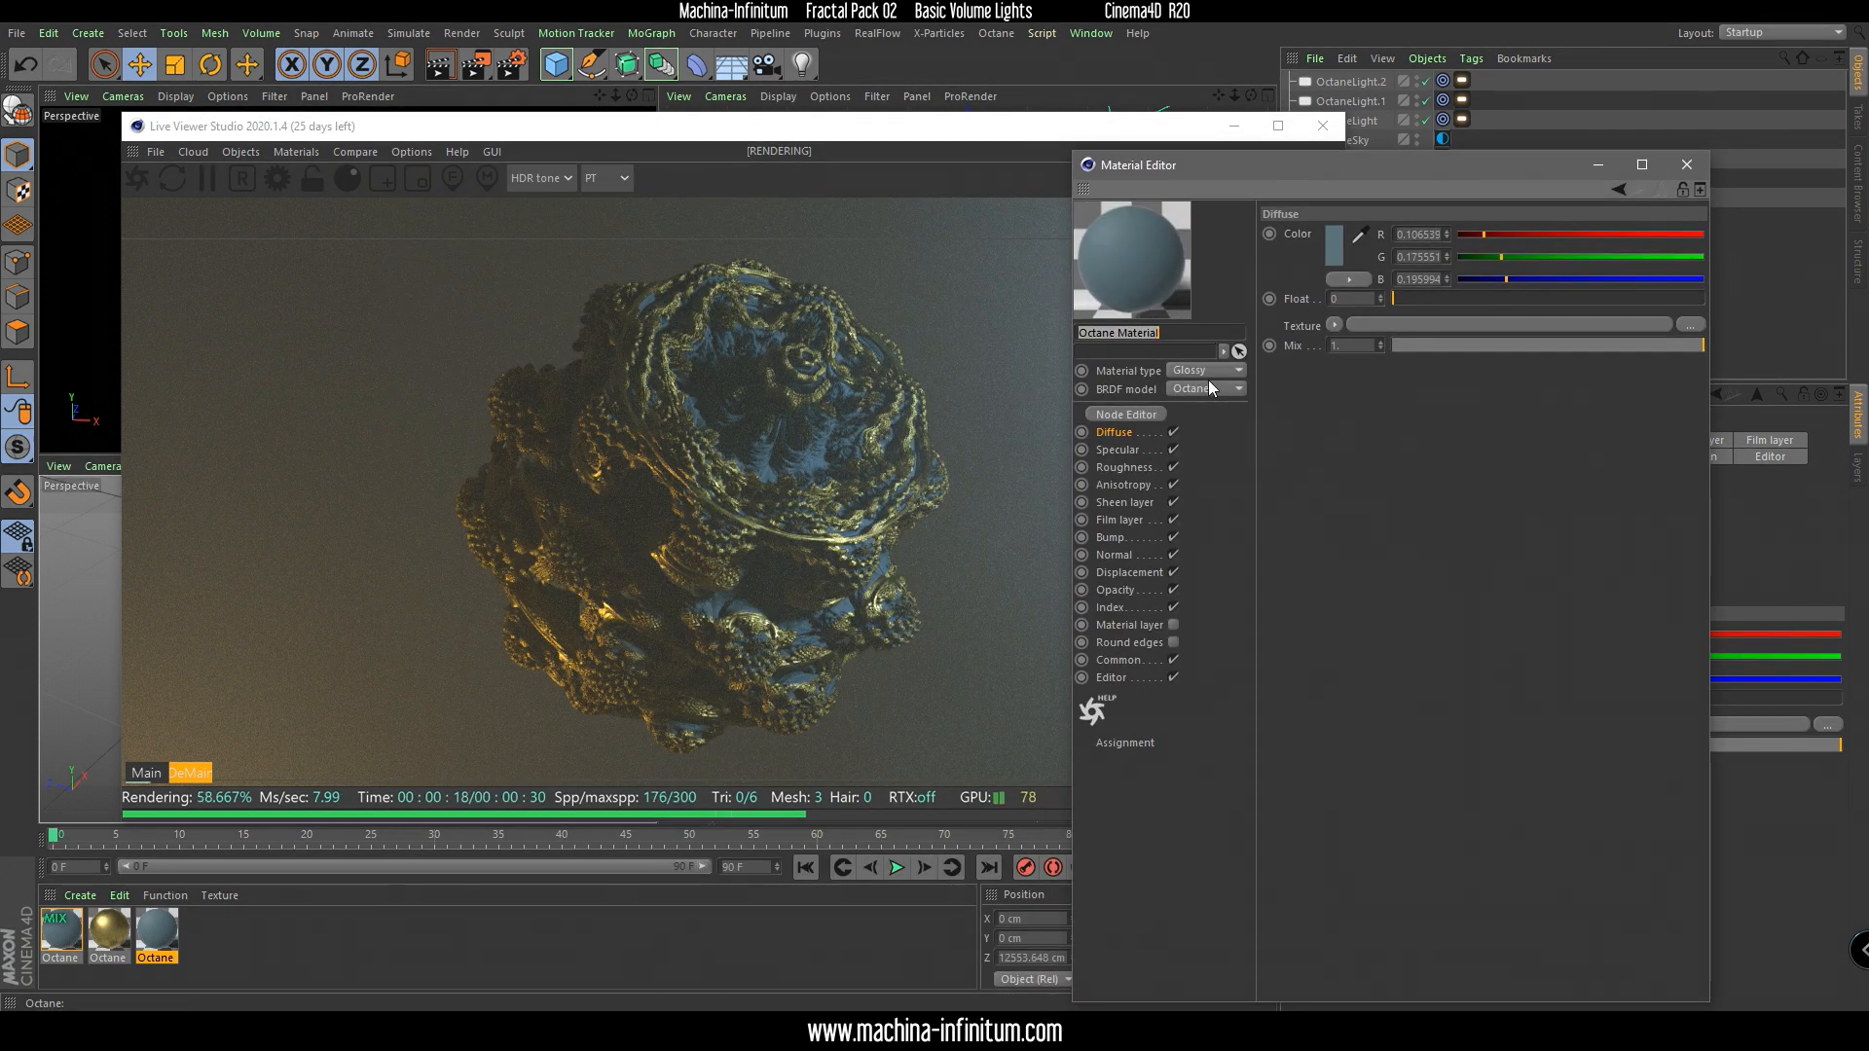
pyautogui.click(1119, 468)
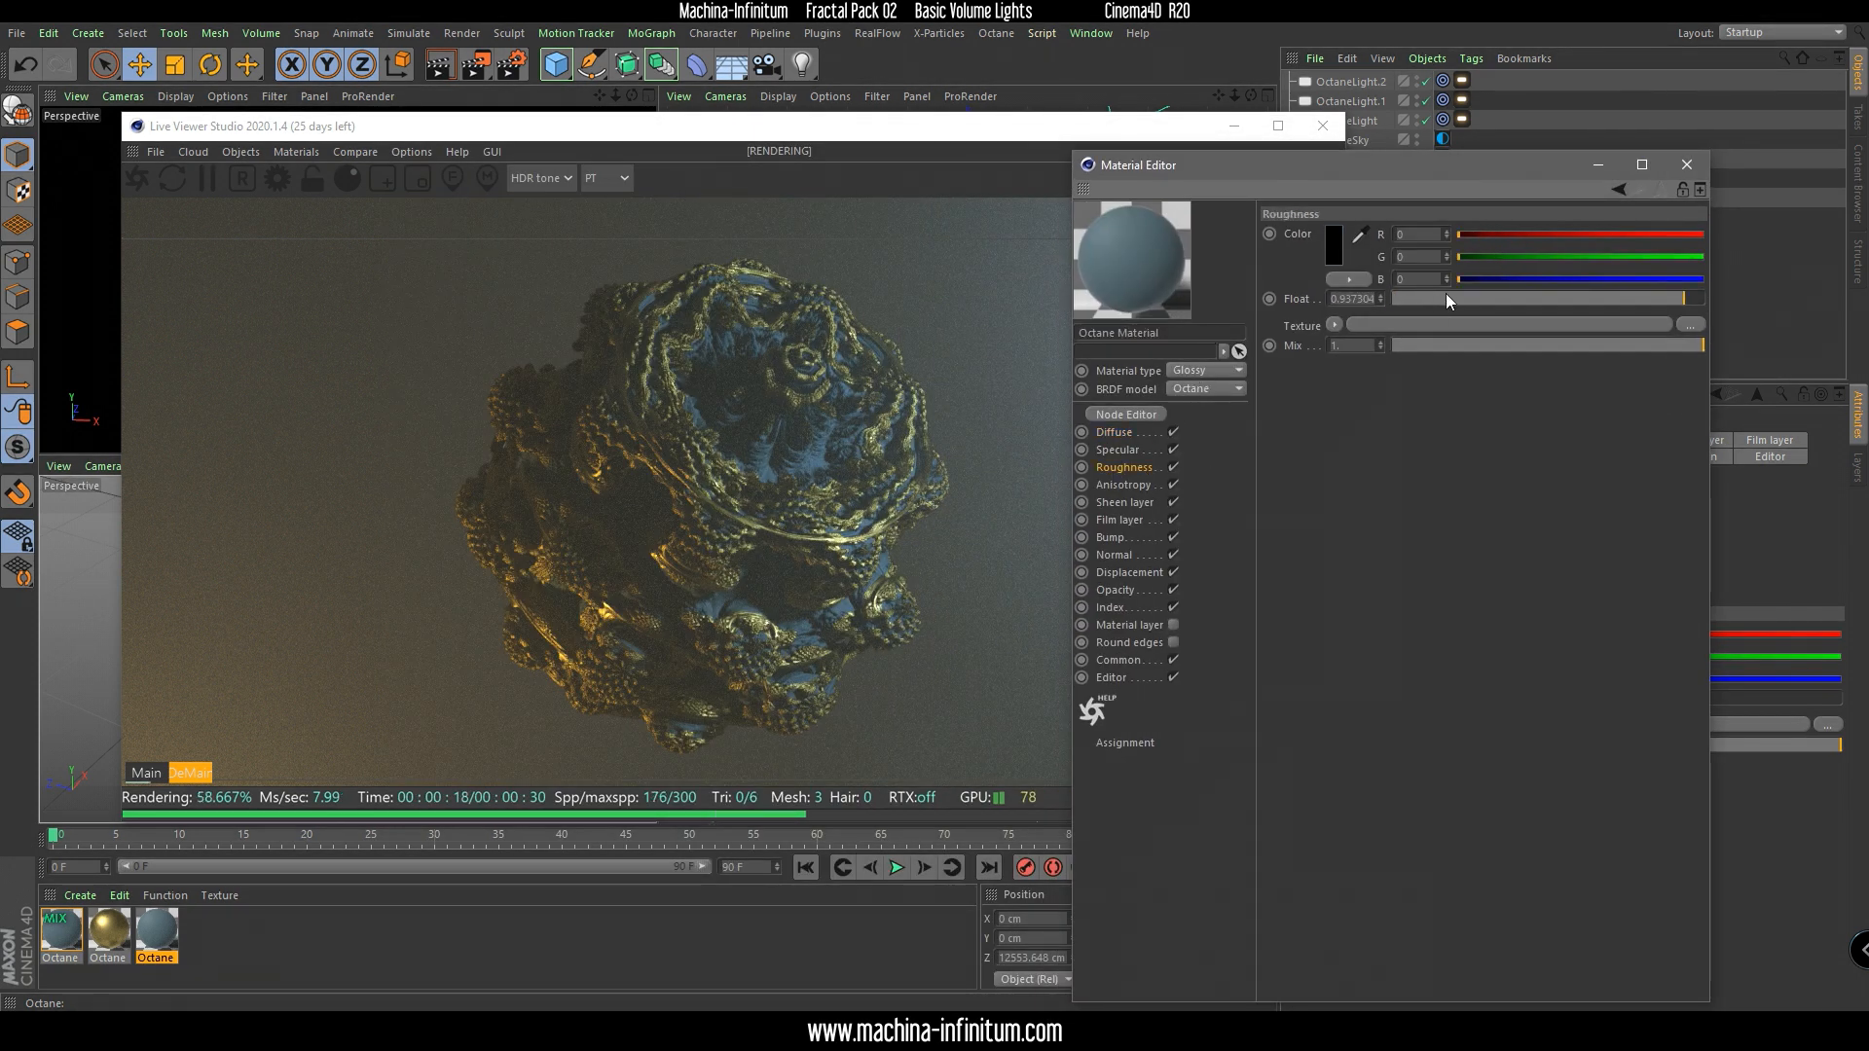
pyautogui.moveTo(1446, 298); pyautogui.dragTo(1418, 298)
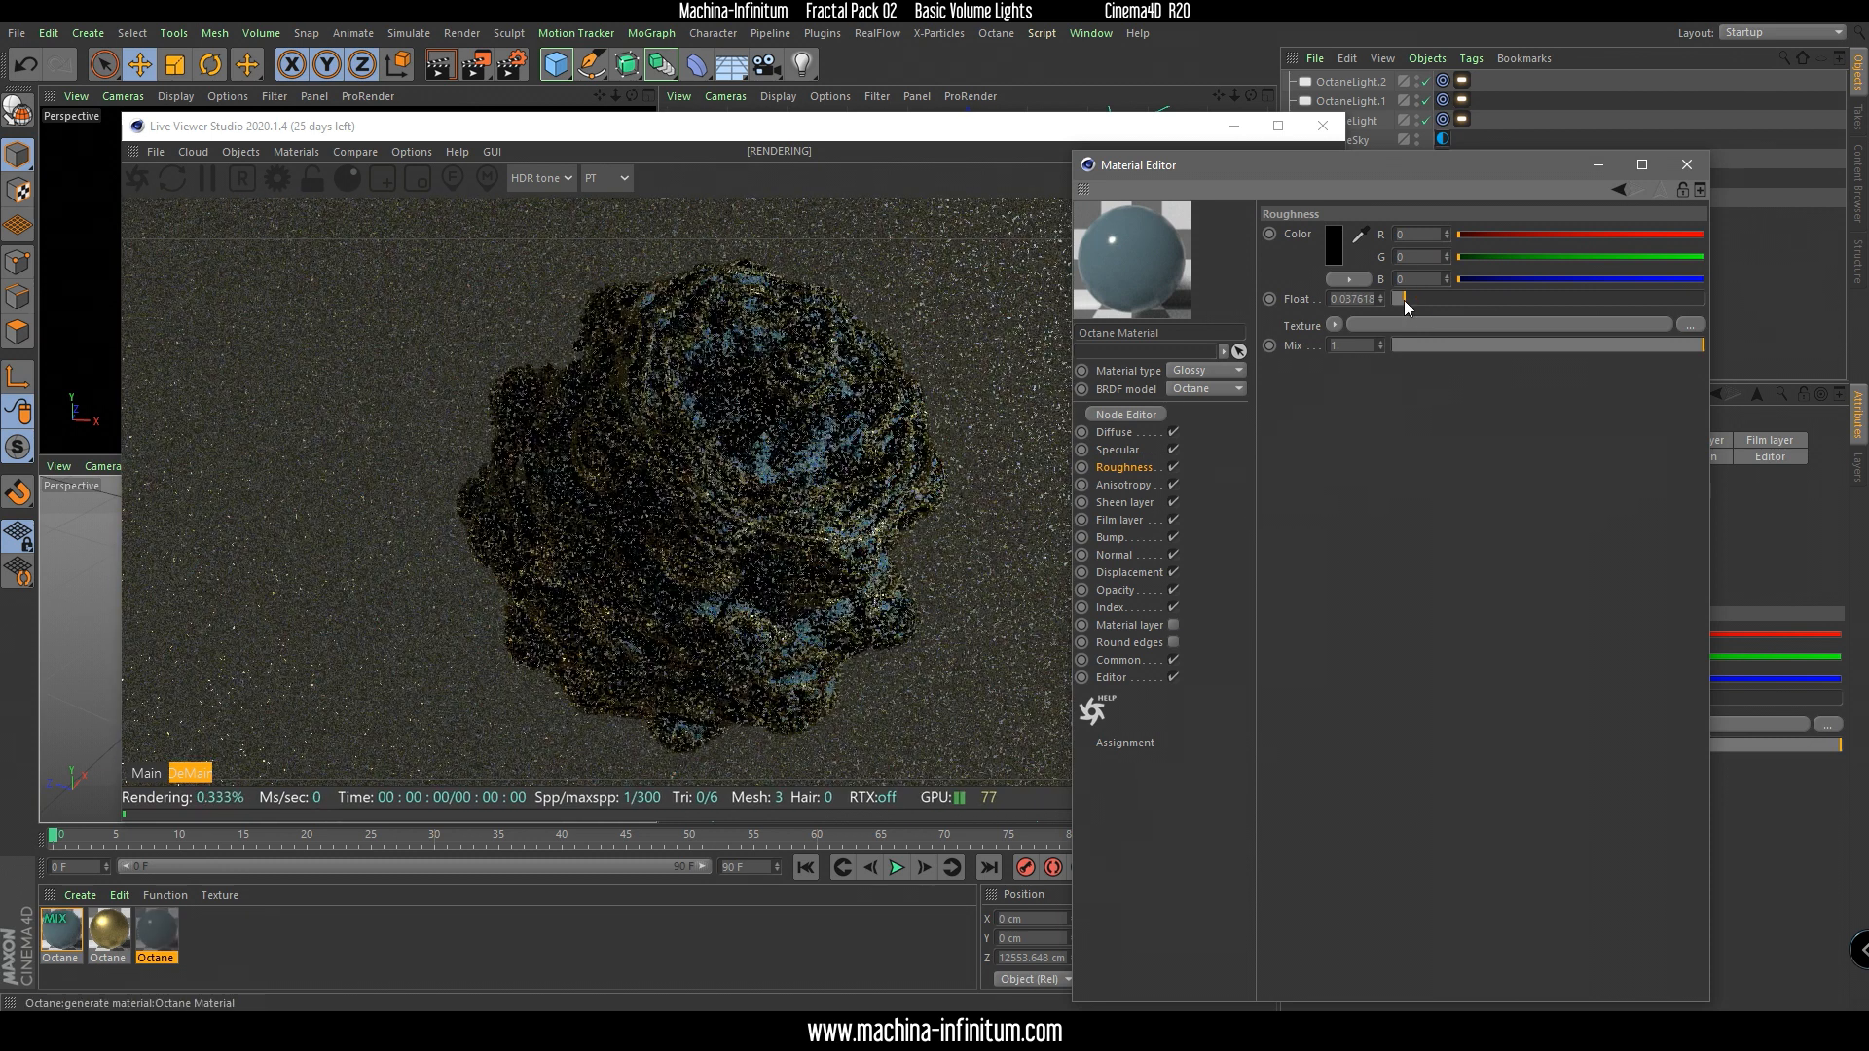
# Set the material's diffuse colour to a darker grey with 13% saturation, about RGB 0.080, 0.101, 0.107, and close its editor.
pyautogui.click(1103, 435)
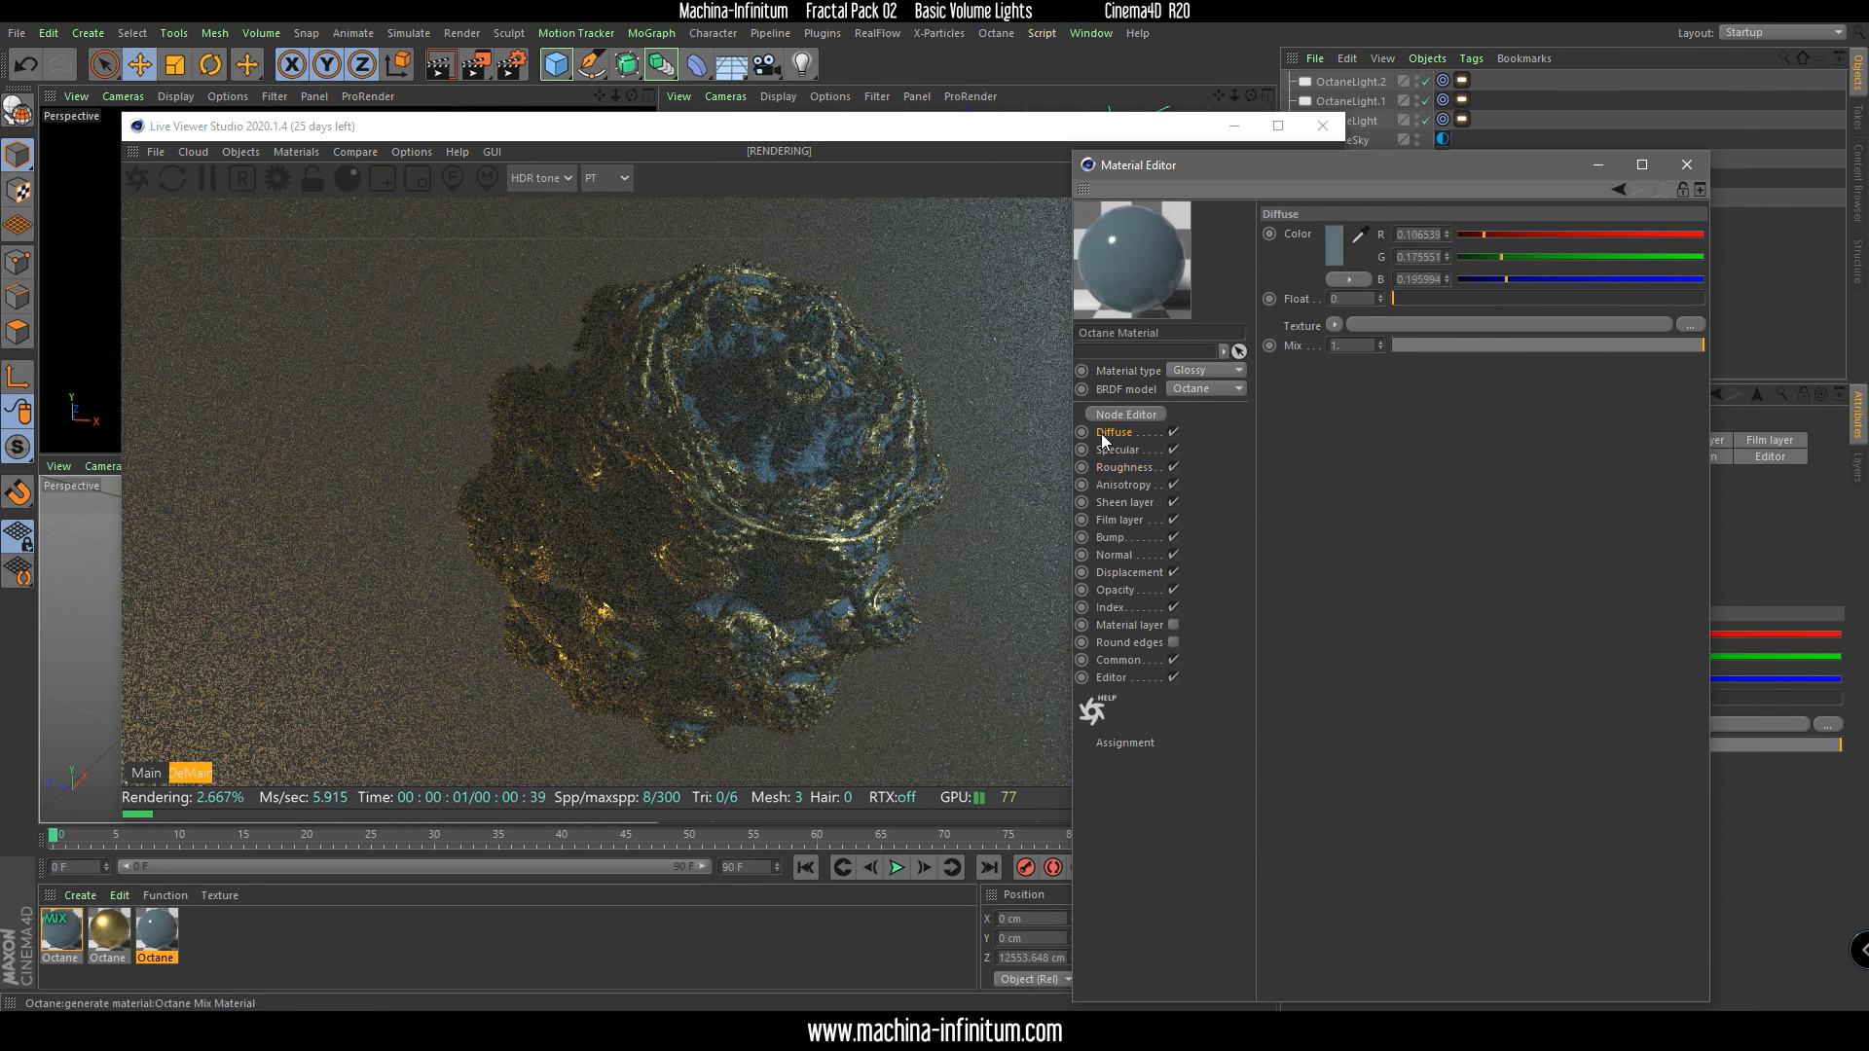
pyautogui.click(1335, 255)
pyautogui.moveTo(1281, 276); pyautogui.dragTo(1254, 273)
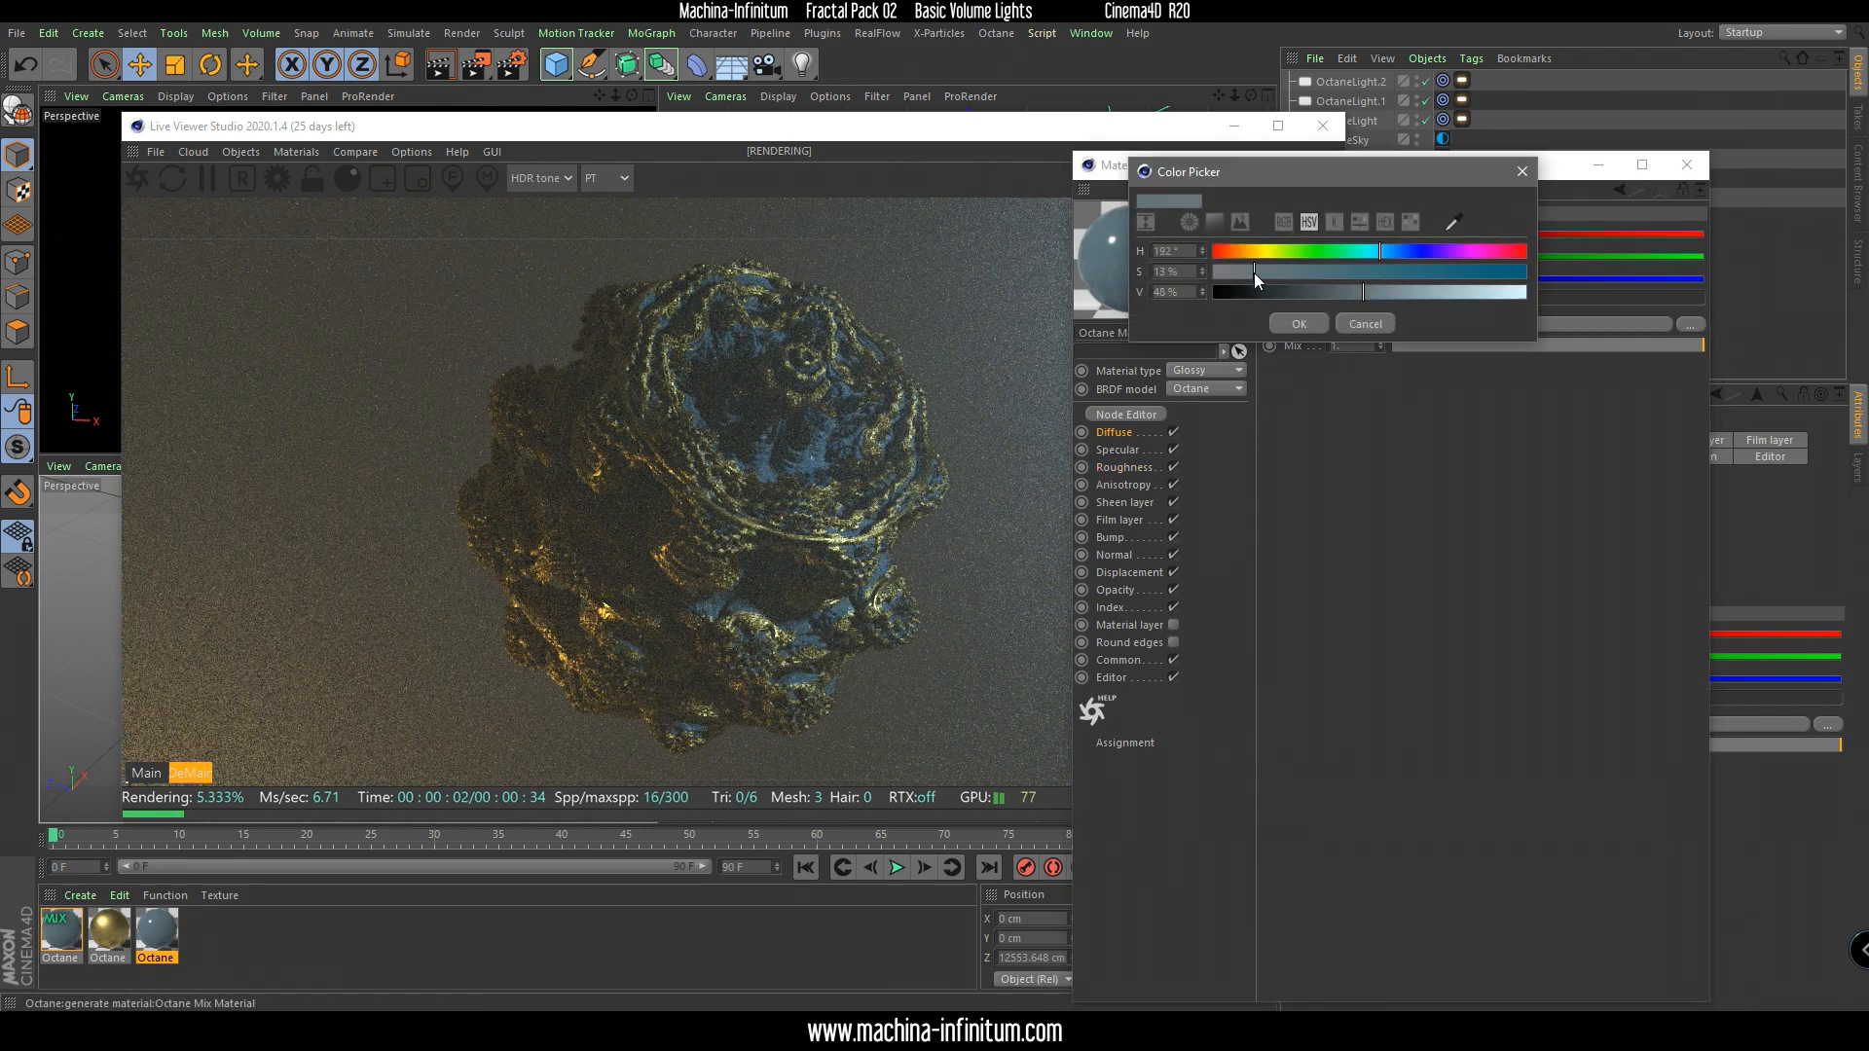
pyautogui.click(1326, 294)
pyautogui.click(1276, 326)
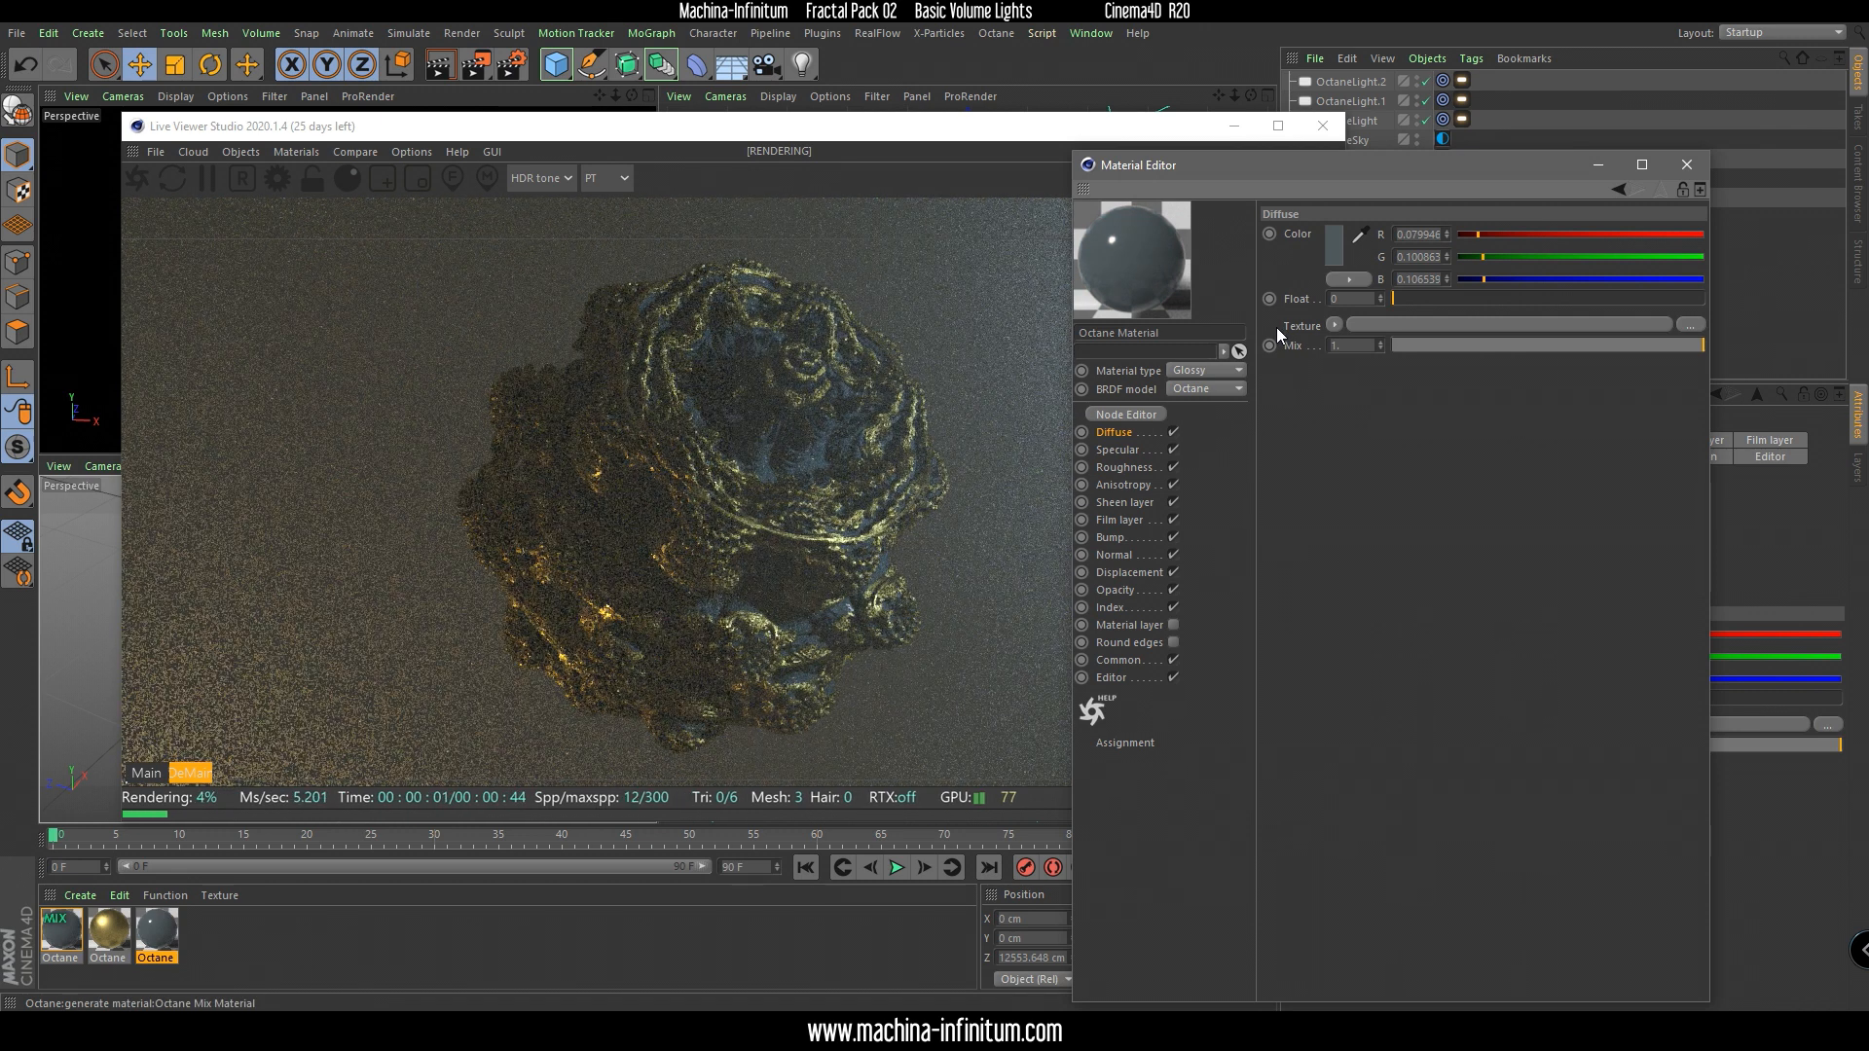
pyautogui.moveTo(759, 125); pyautogui.dragTo(676, 125)
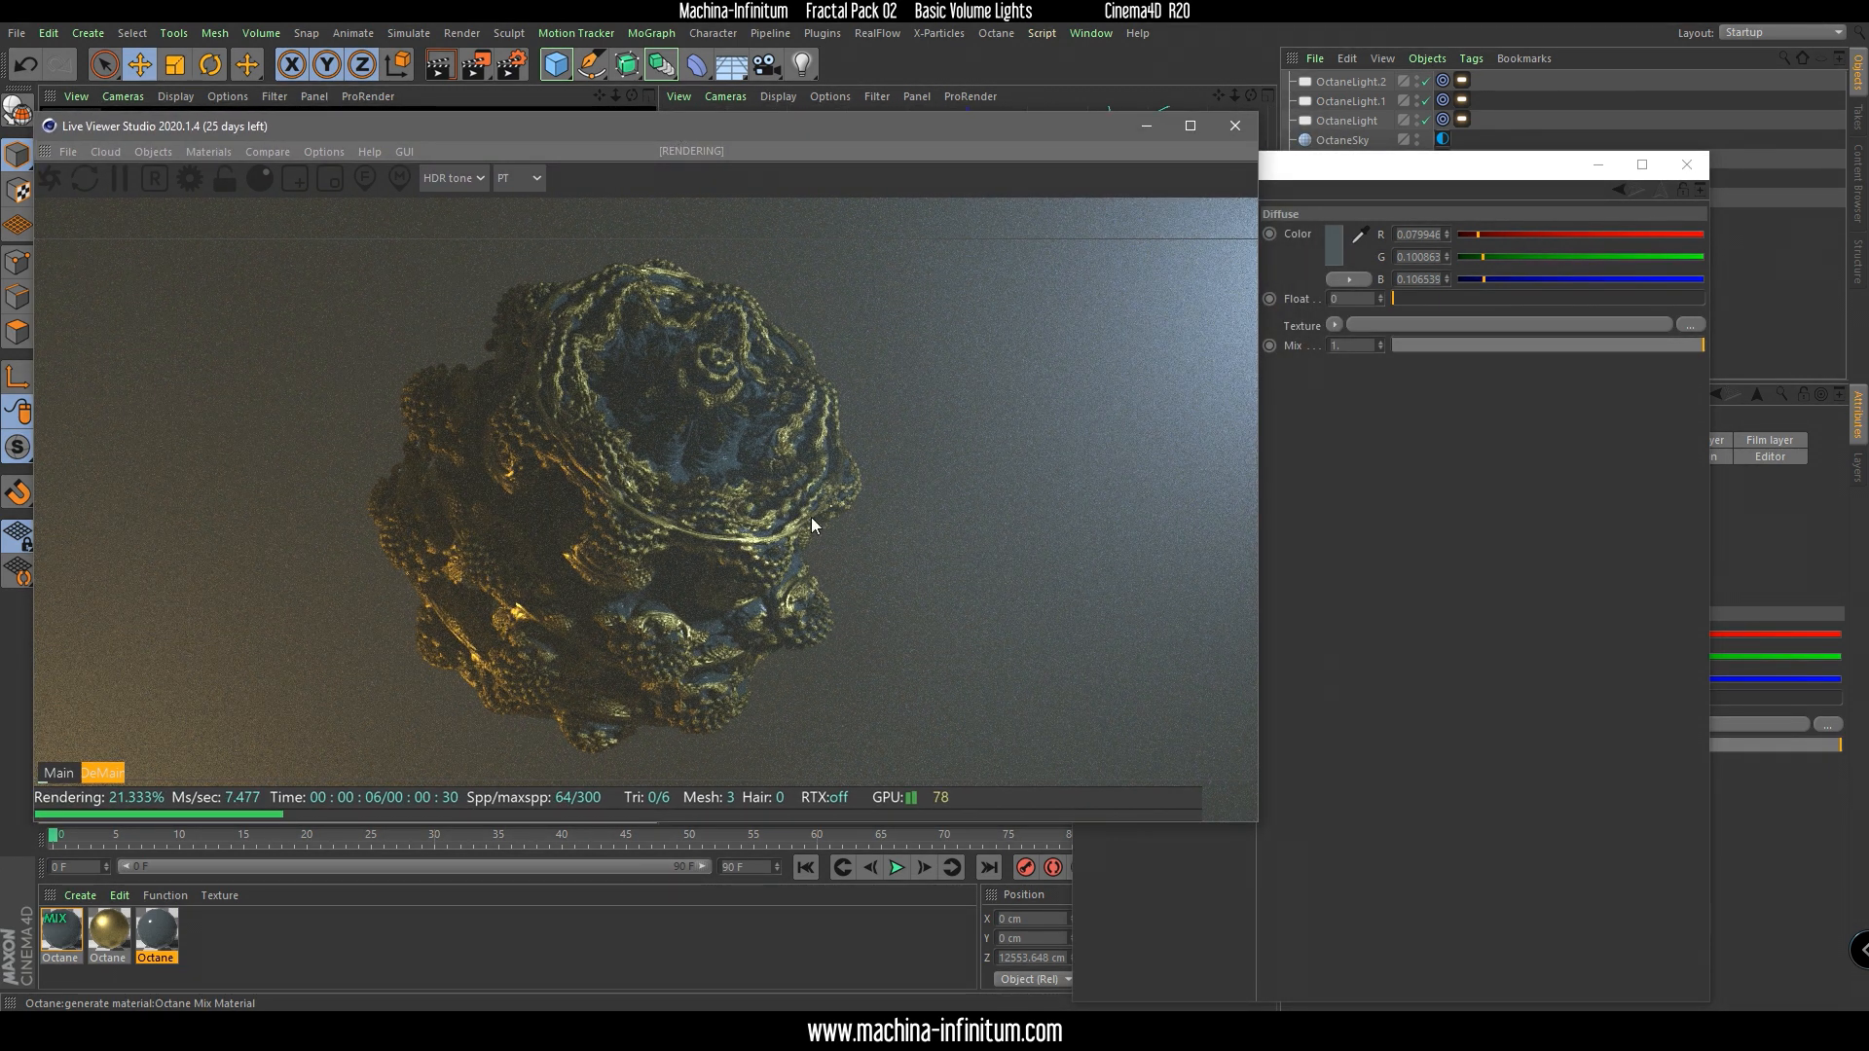
pyautogui.click(1687, 164)
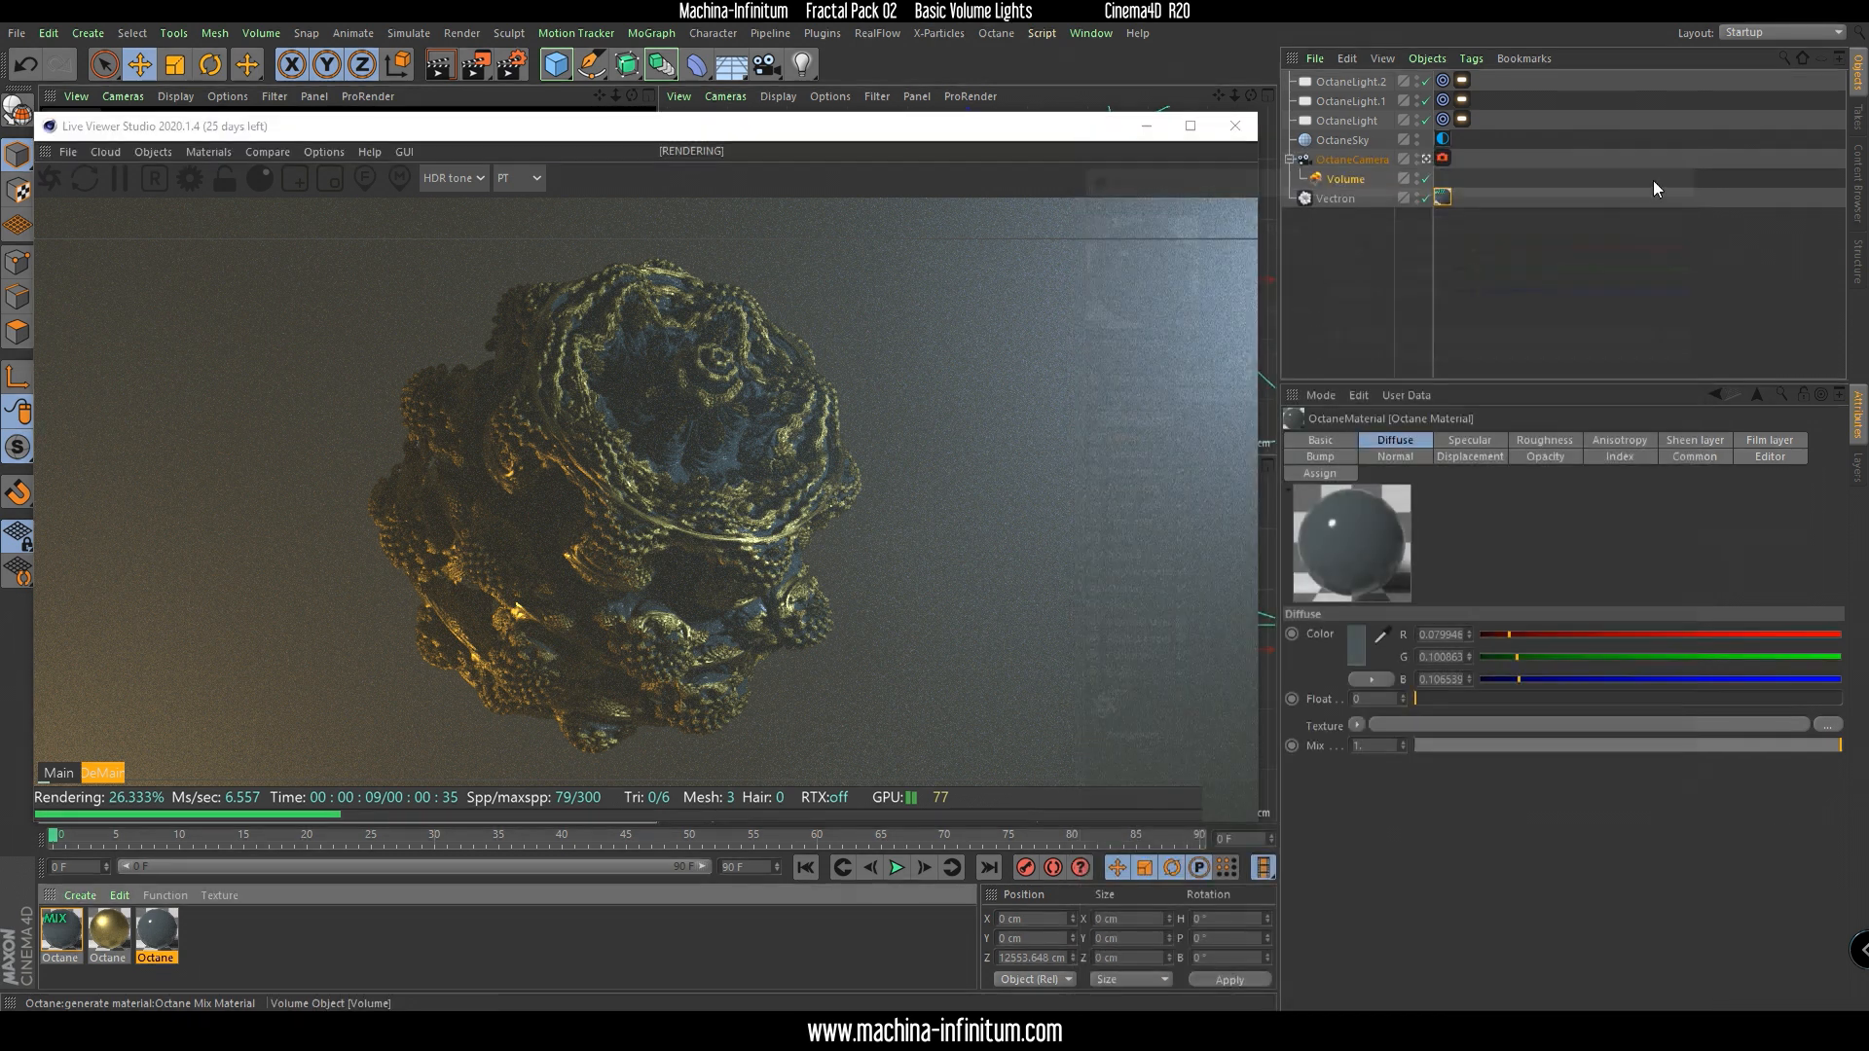
# In the OctaneCamera's imager settings, adjust vignetting to about 0.32 and saturation to about 1.01.
pyautogui.click(1347, 159)
pyautogui.moveTo(1843, 598); pyautogui.dragTo(1828, 834)
pyautogui.moveTo(1500, 774); pyautogui.dragTo(1577, 791)
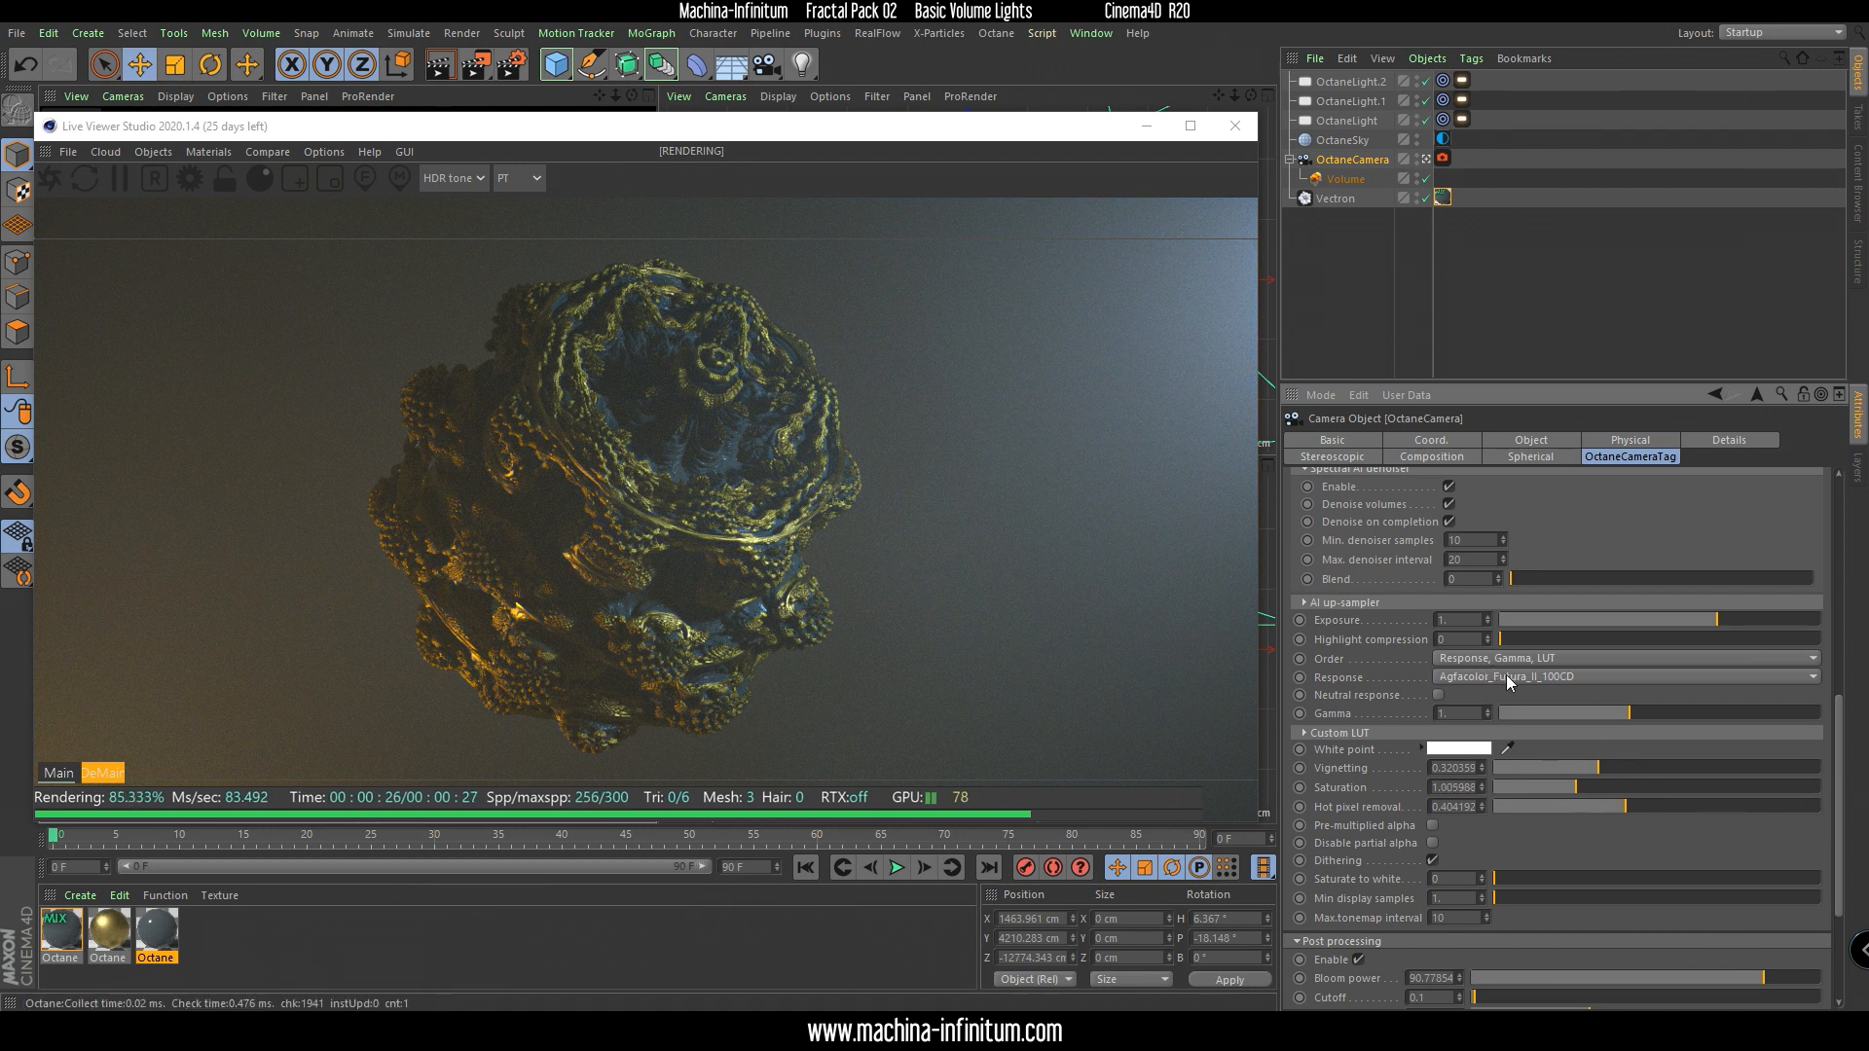
# Set the OctaneCamera imager's response curve to Agfacolor_Futura_400CD.
pyautogui.scroll(-1, 1508, 683)
pyautogui.scroll(-1, 1508, 682)
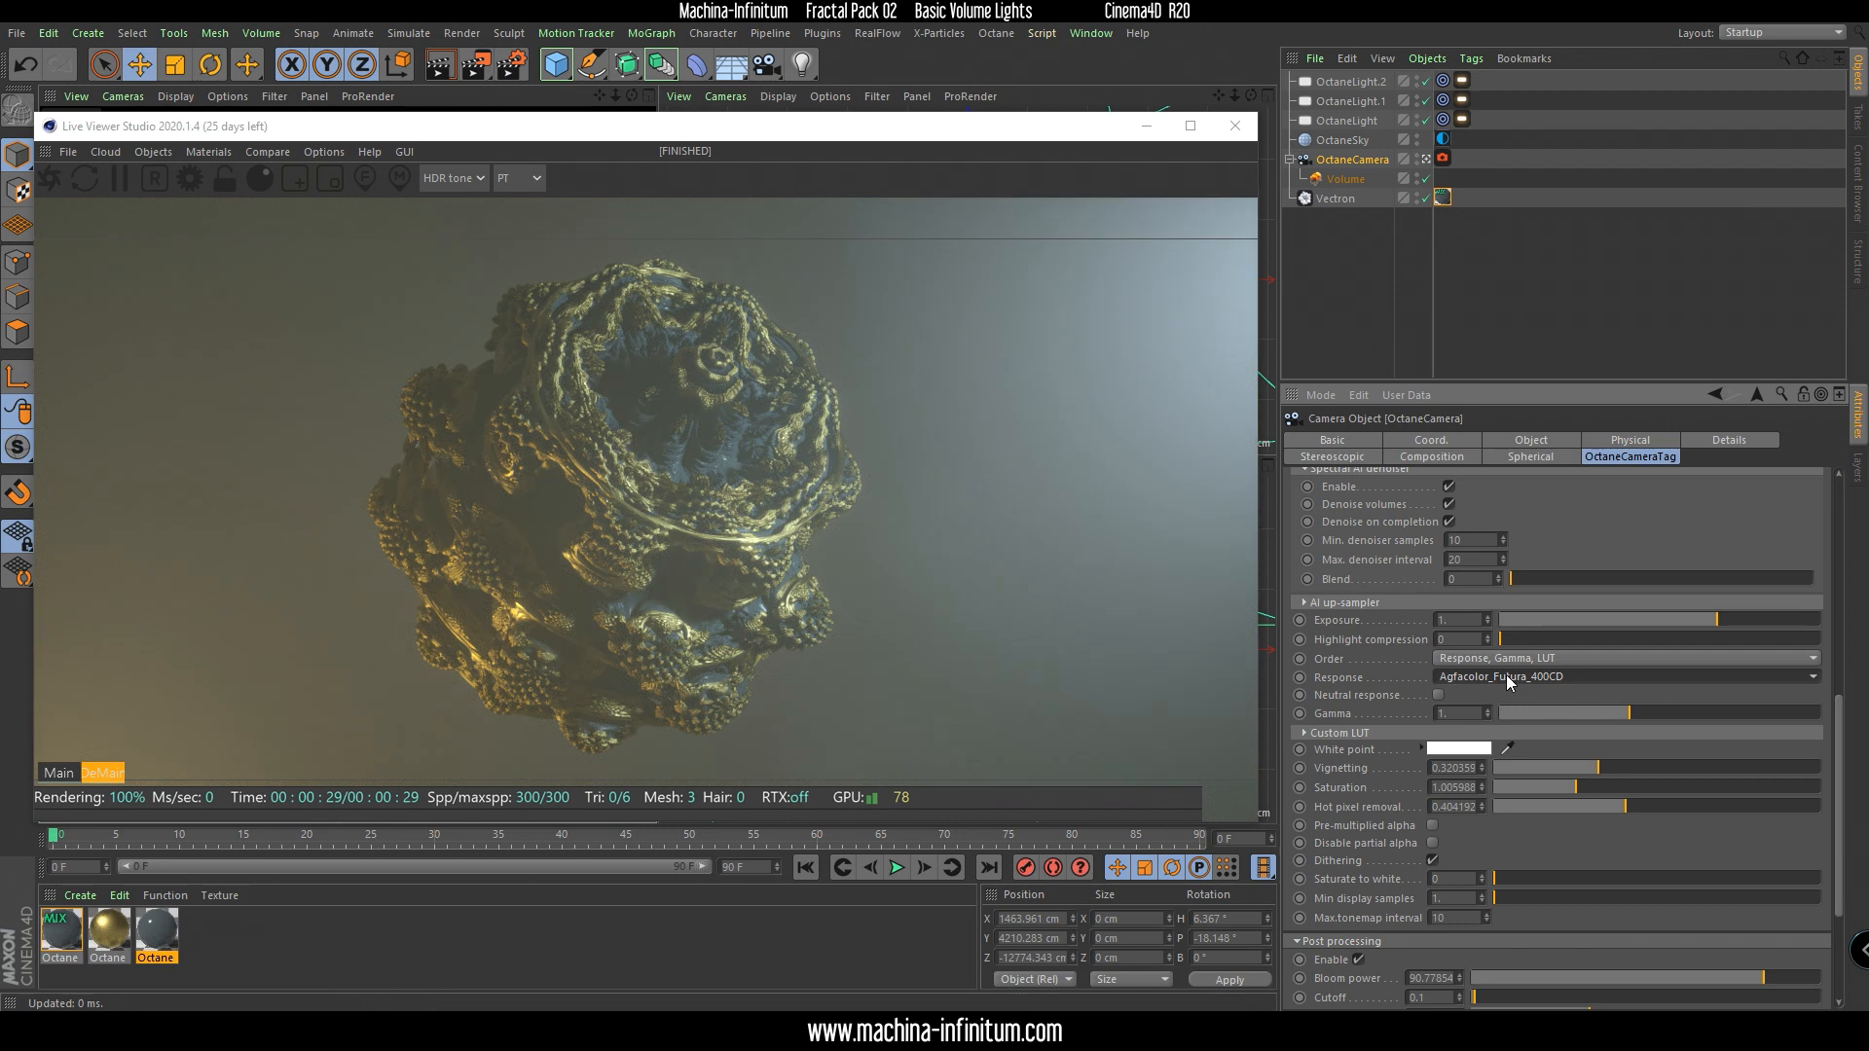
pyautogui.scroll(2, 1508, 682)
pyautogui.scroll(2, 1508, 682)
# Raise the Volume object's medium scattering phase to about 0.866.
pyautogui.click(1343, 181)
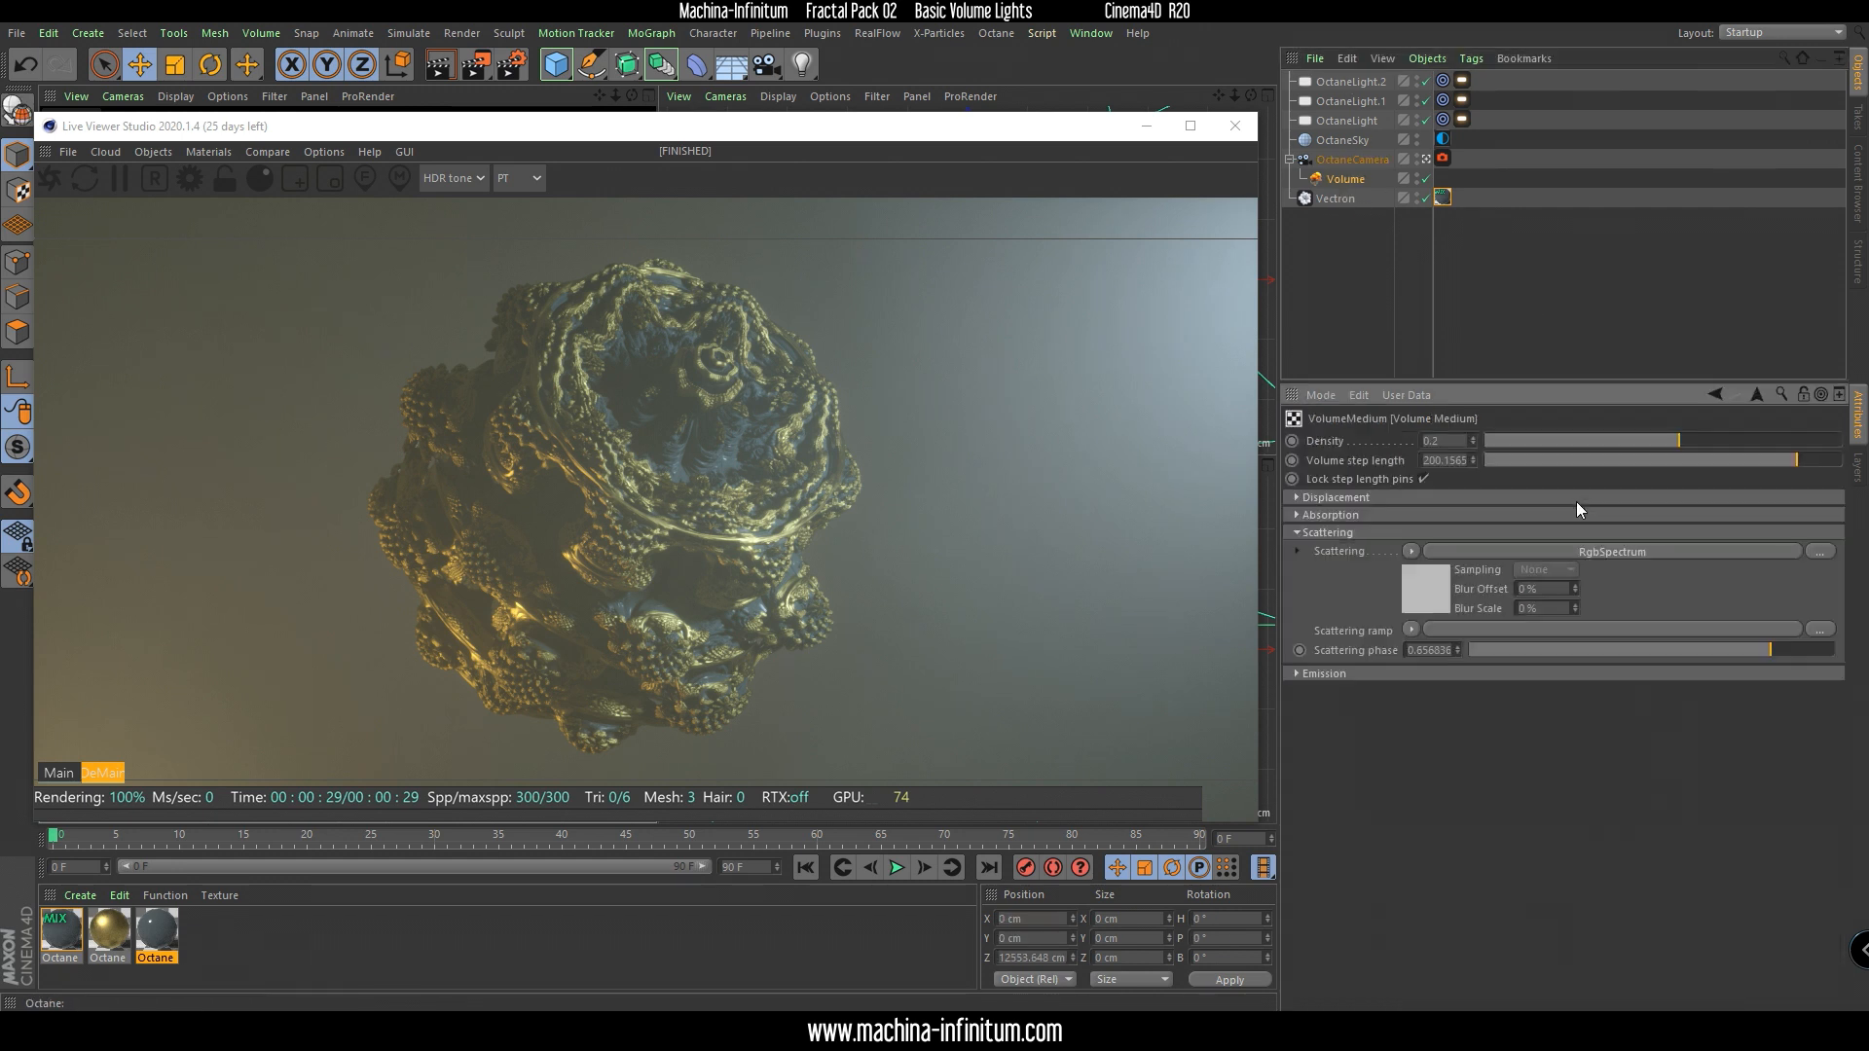
pyautogui.moveTo(1773, 653); pyautogui.dragTo(1807, 656)
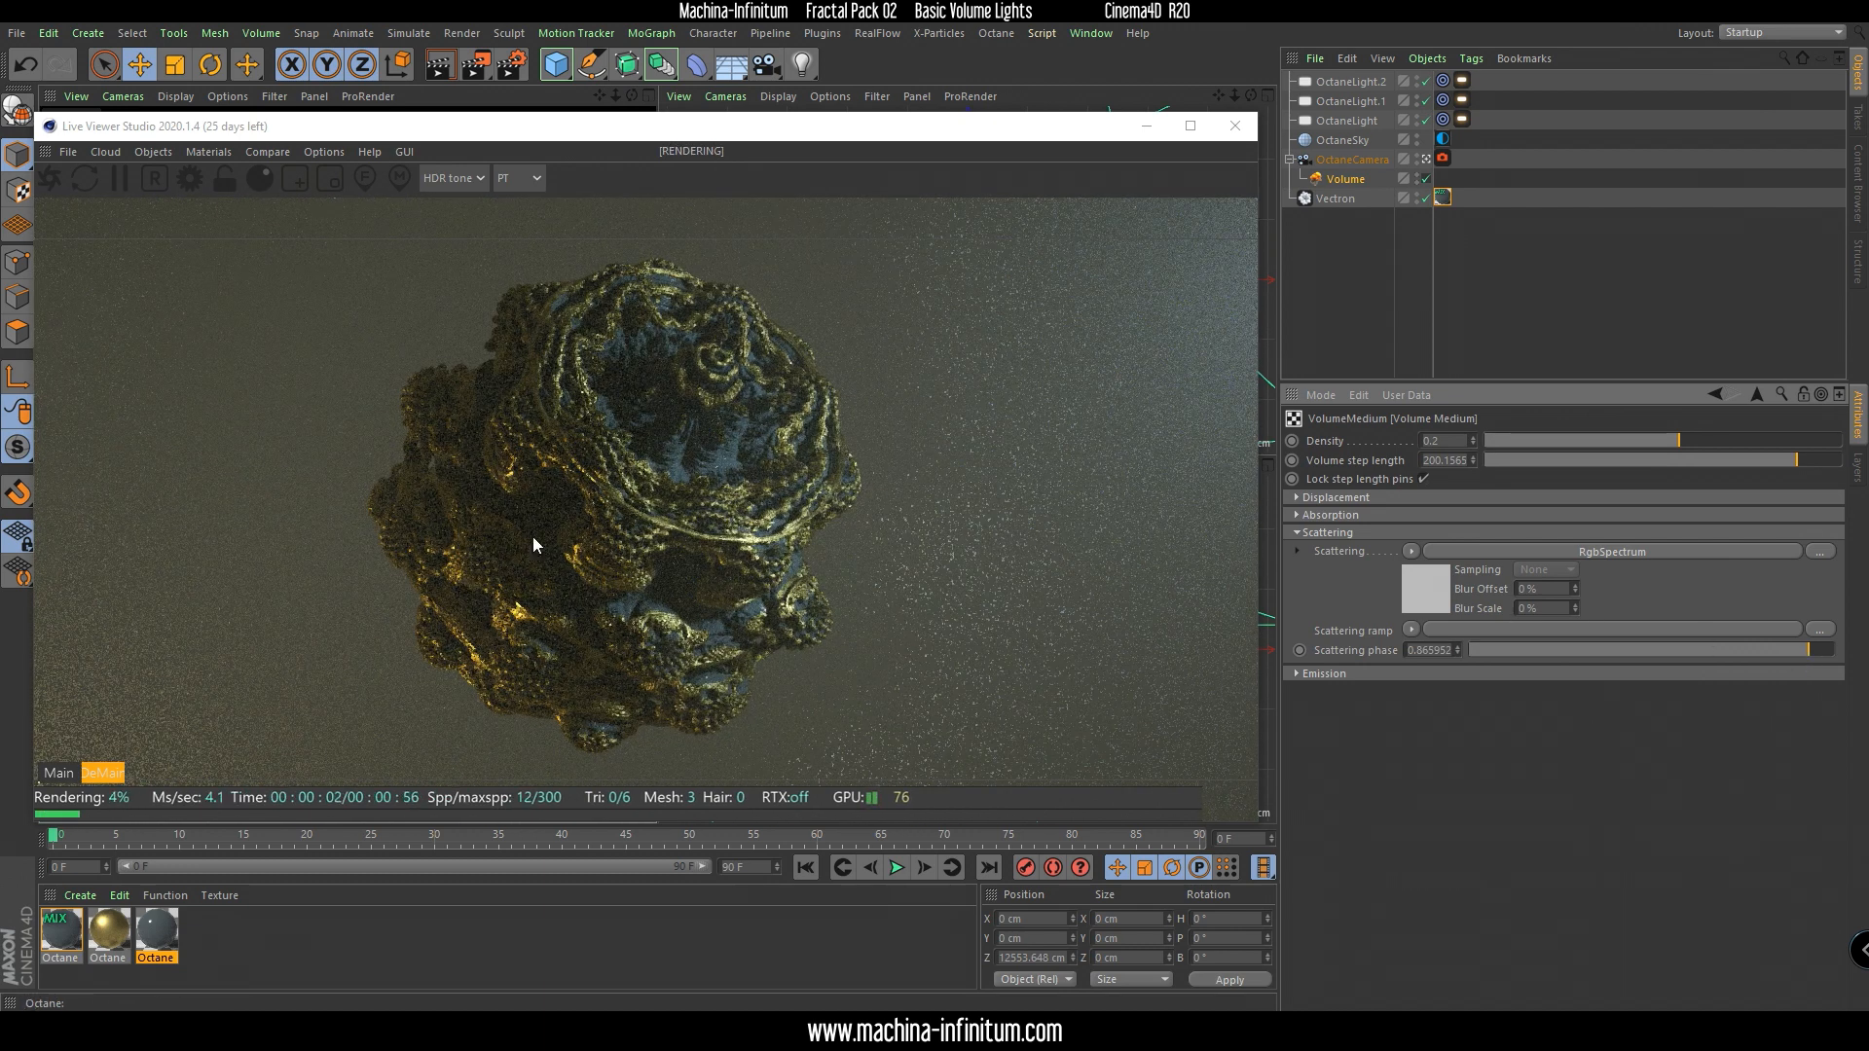
# Darken the OctaneSky's RgbSpectrum environment colour to a neutral grey of about RGB 0.022.
pyautogui.click(1346, 141)
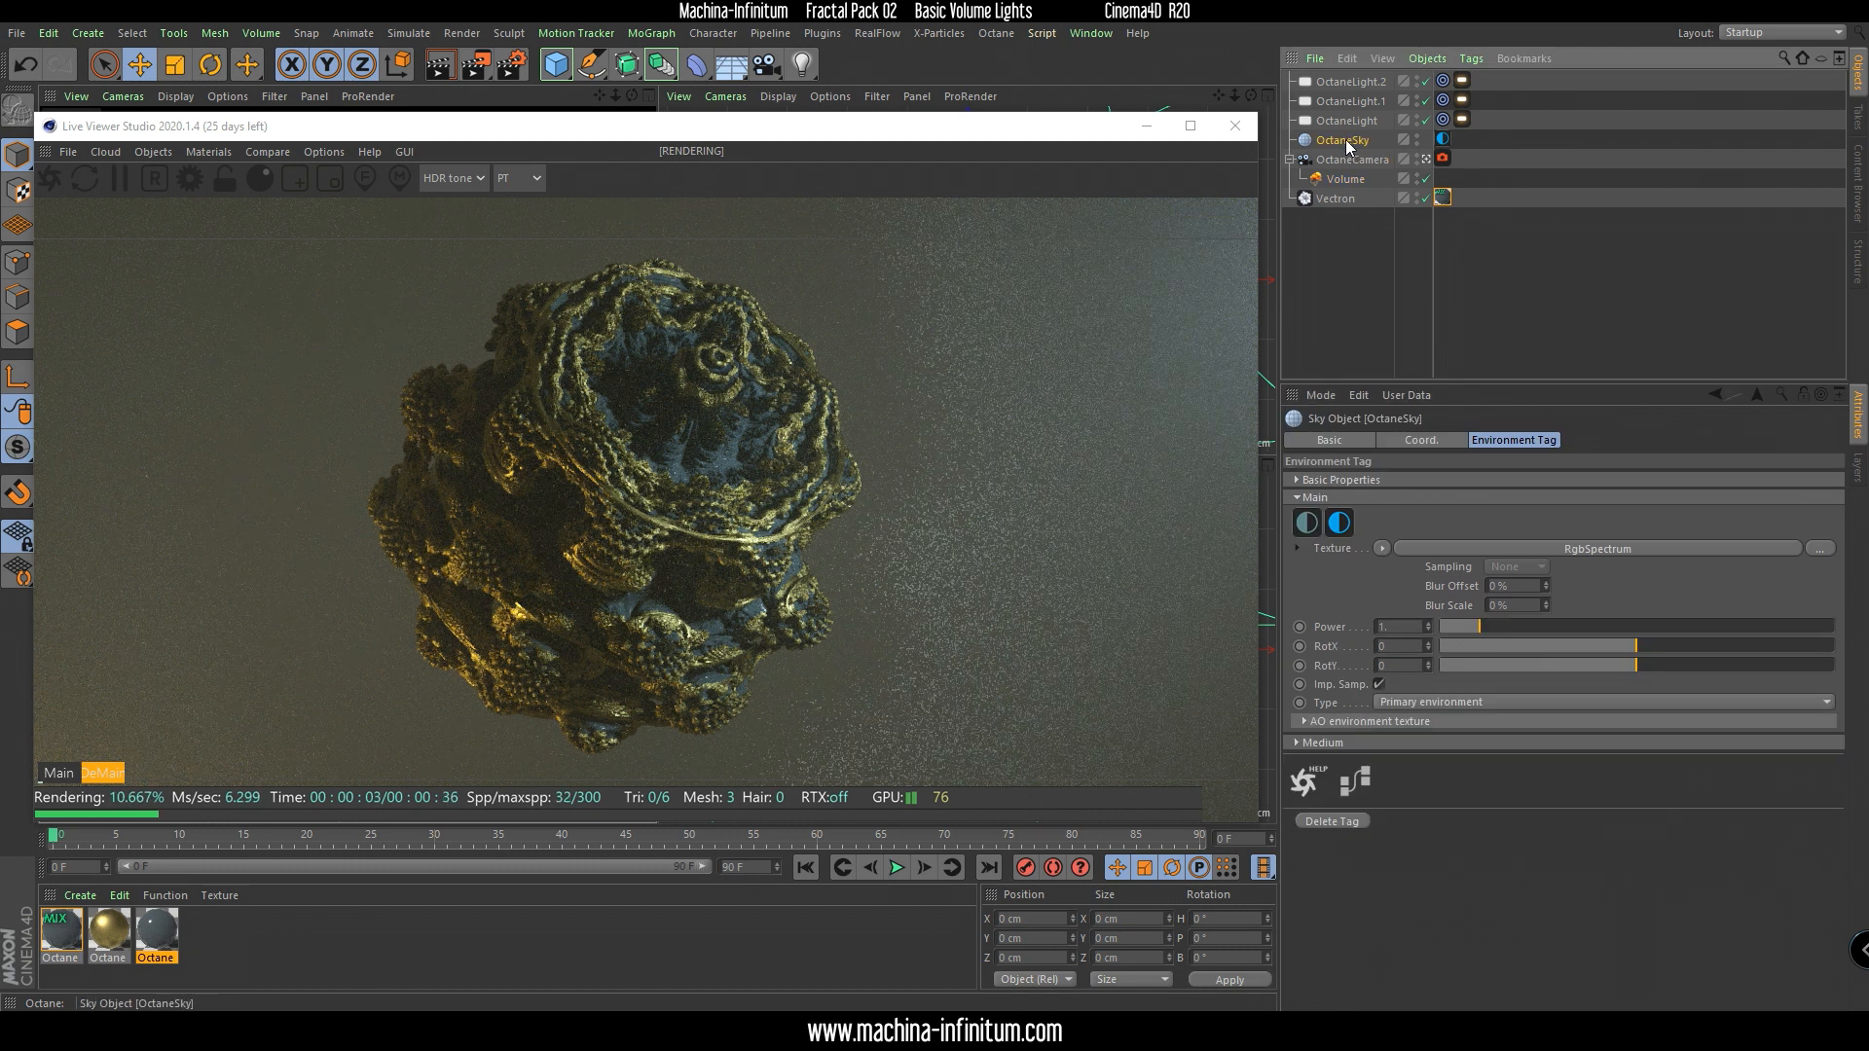
pyautogui.click(1594, 548)
pyautogui.click(1343, 487)
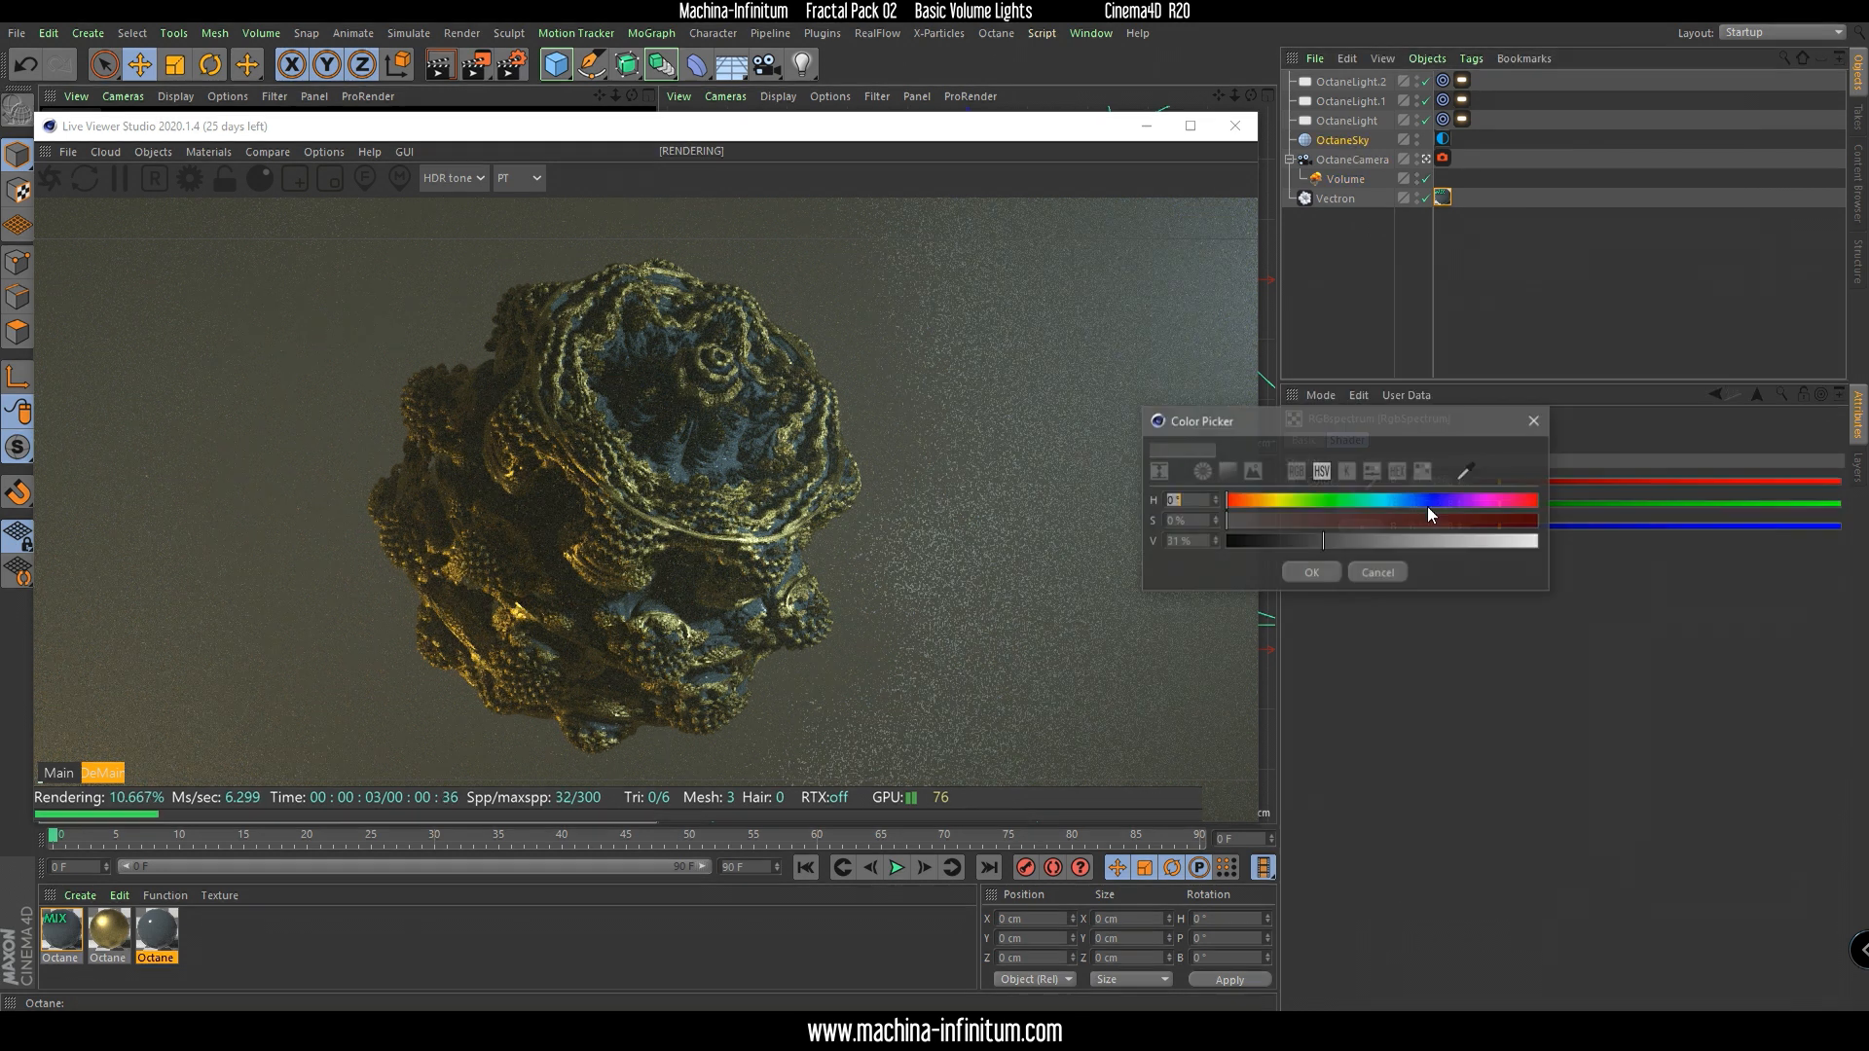
pyautogui.click(1287, 542)
pyautogui.click(1311, 572)
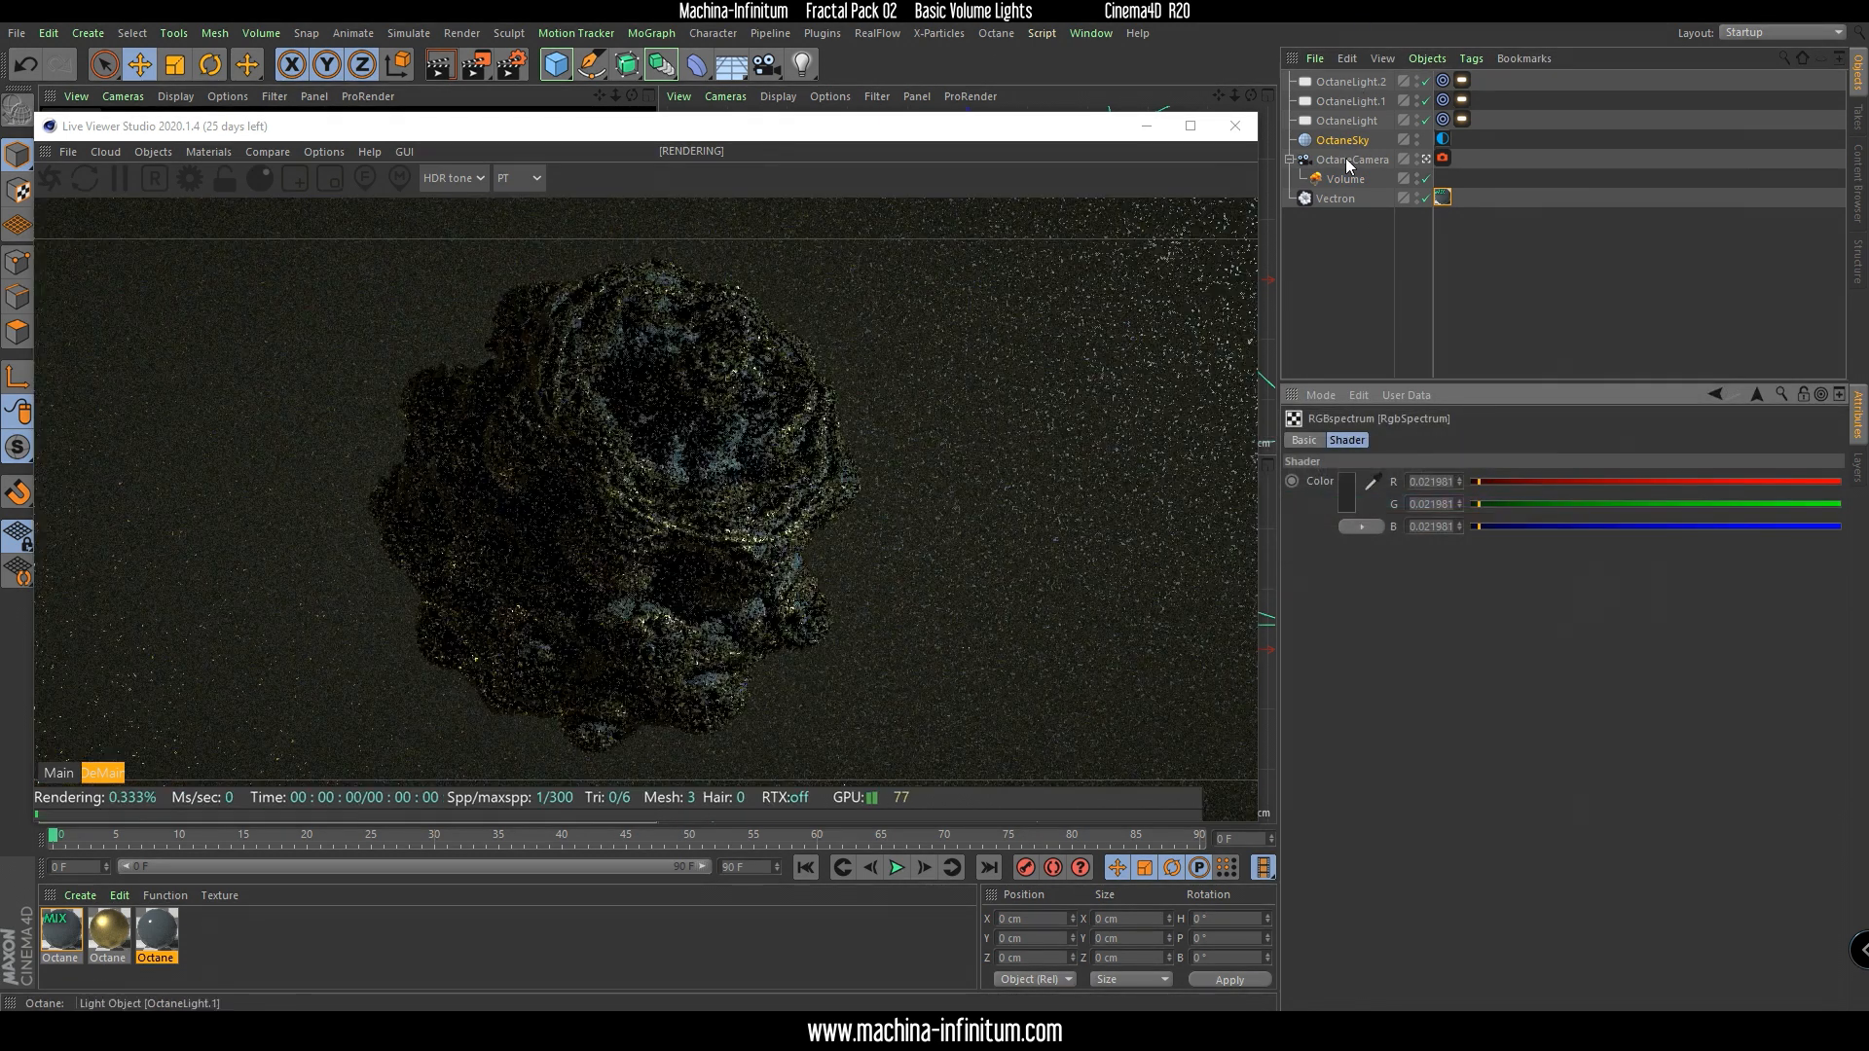
# Raise the OctaneCamera's depth-of-field aperture to about 4.754 cm.
pyautogui.click(1349, 159)
pyautogui.scroll(-5, 1421, 542)
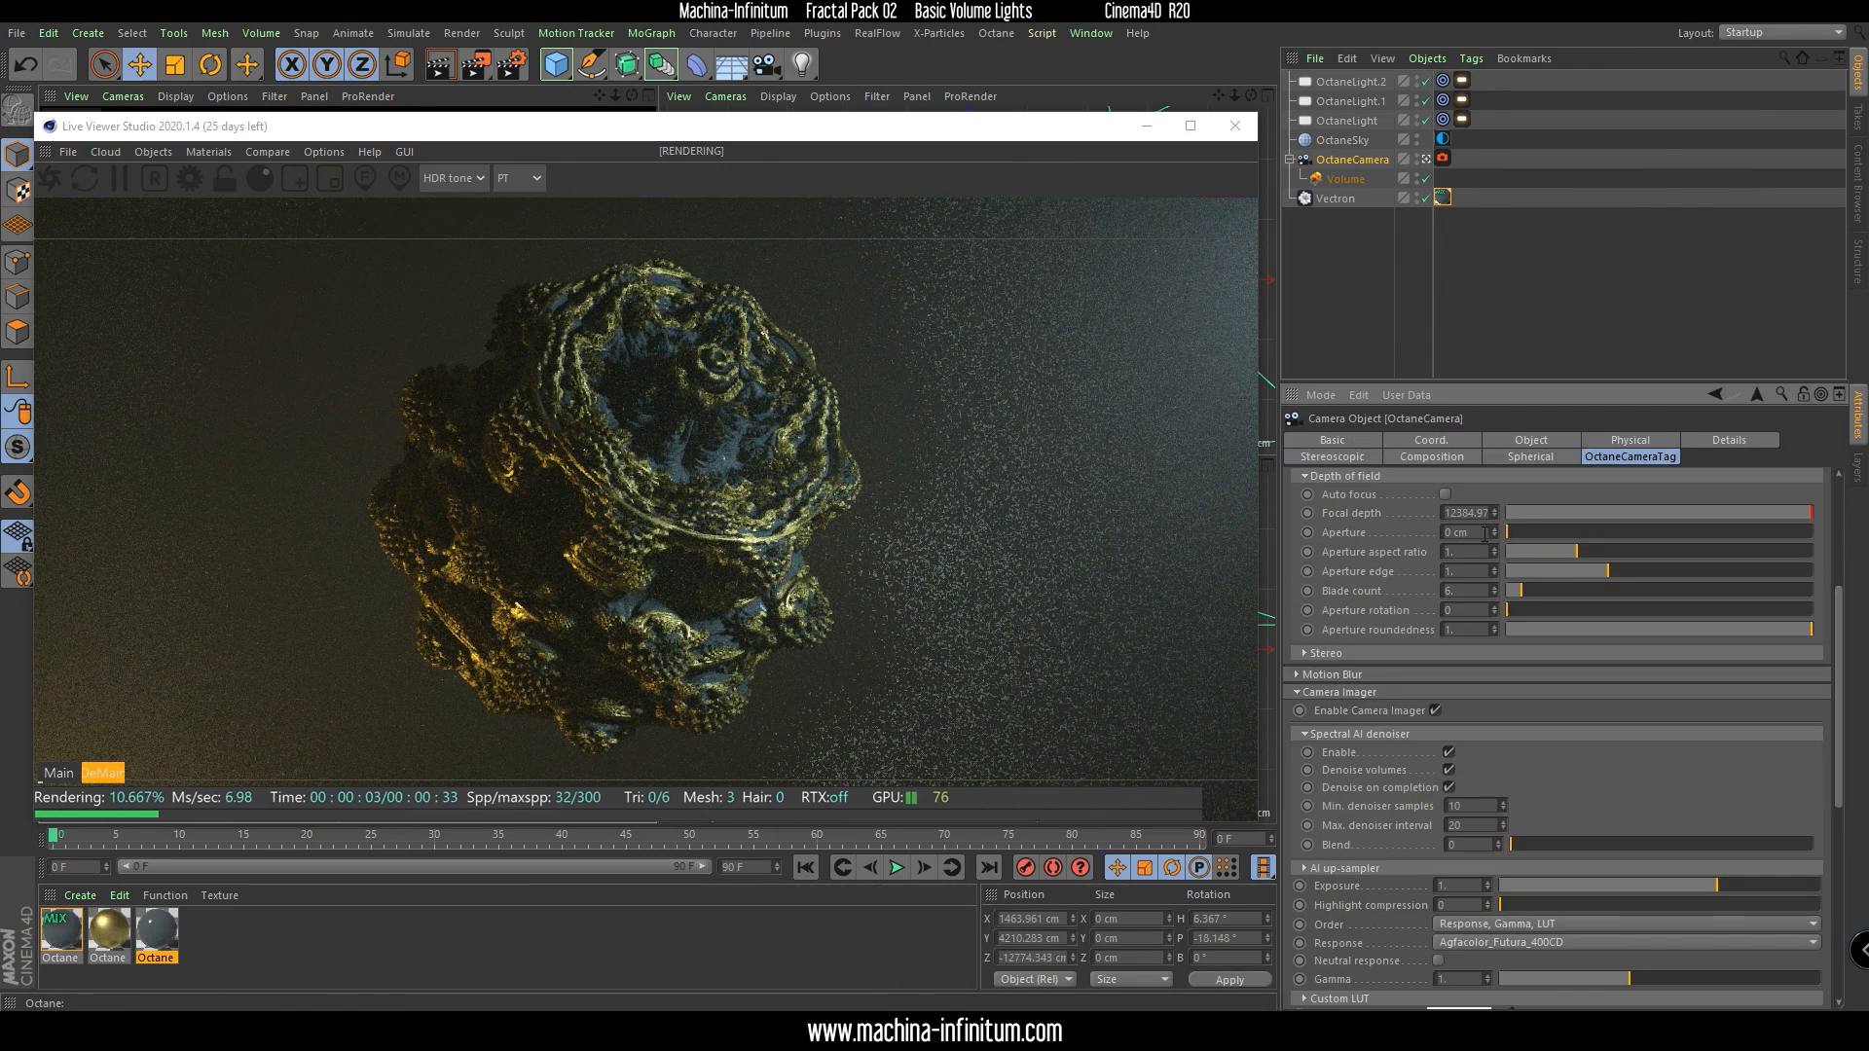
pyautogui.moveTo(1534, 529); pyautogui.dragTo(1673, 525)
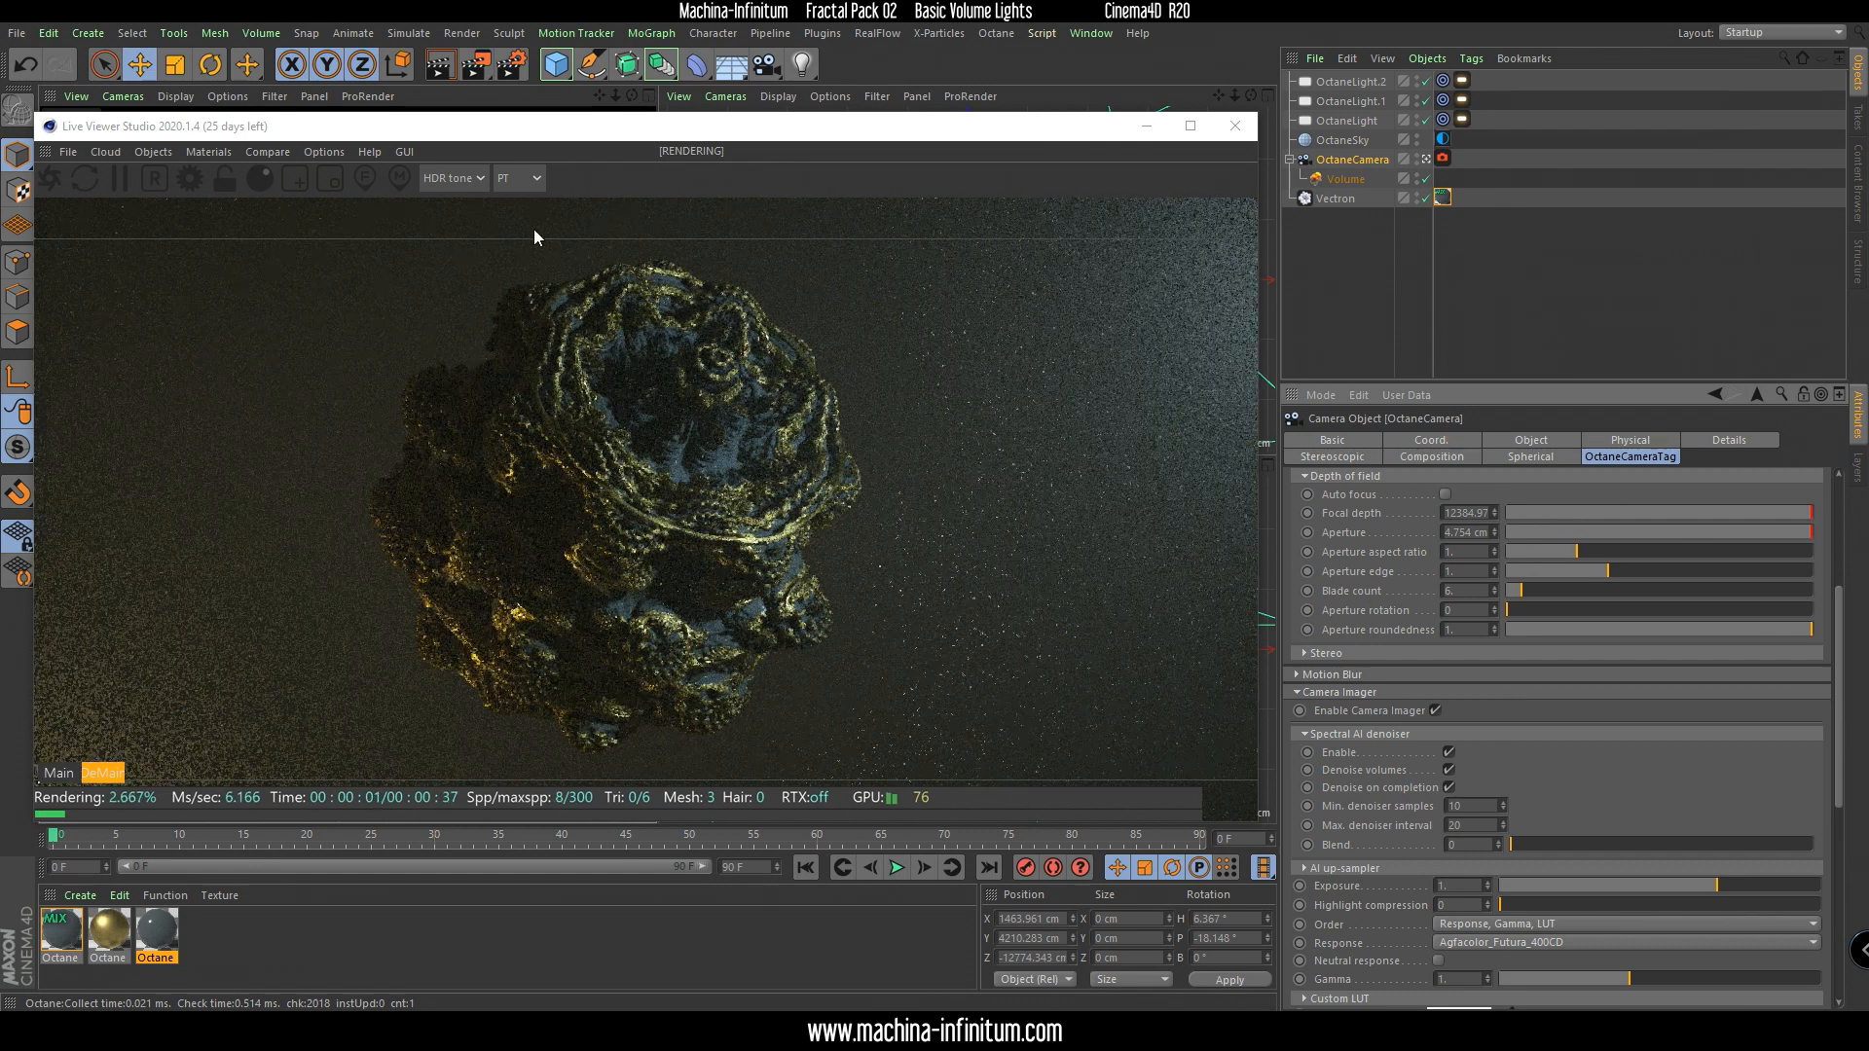
# Switch the Live Viewer preview to surface normals and show the main pass instead of the denoised one.
pyautogui.click(504, 179)
pyautogui.click(520, 361)
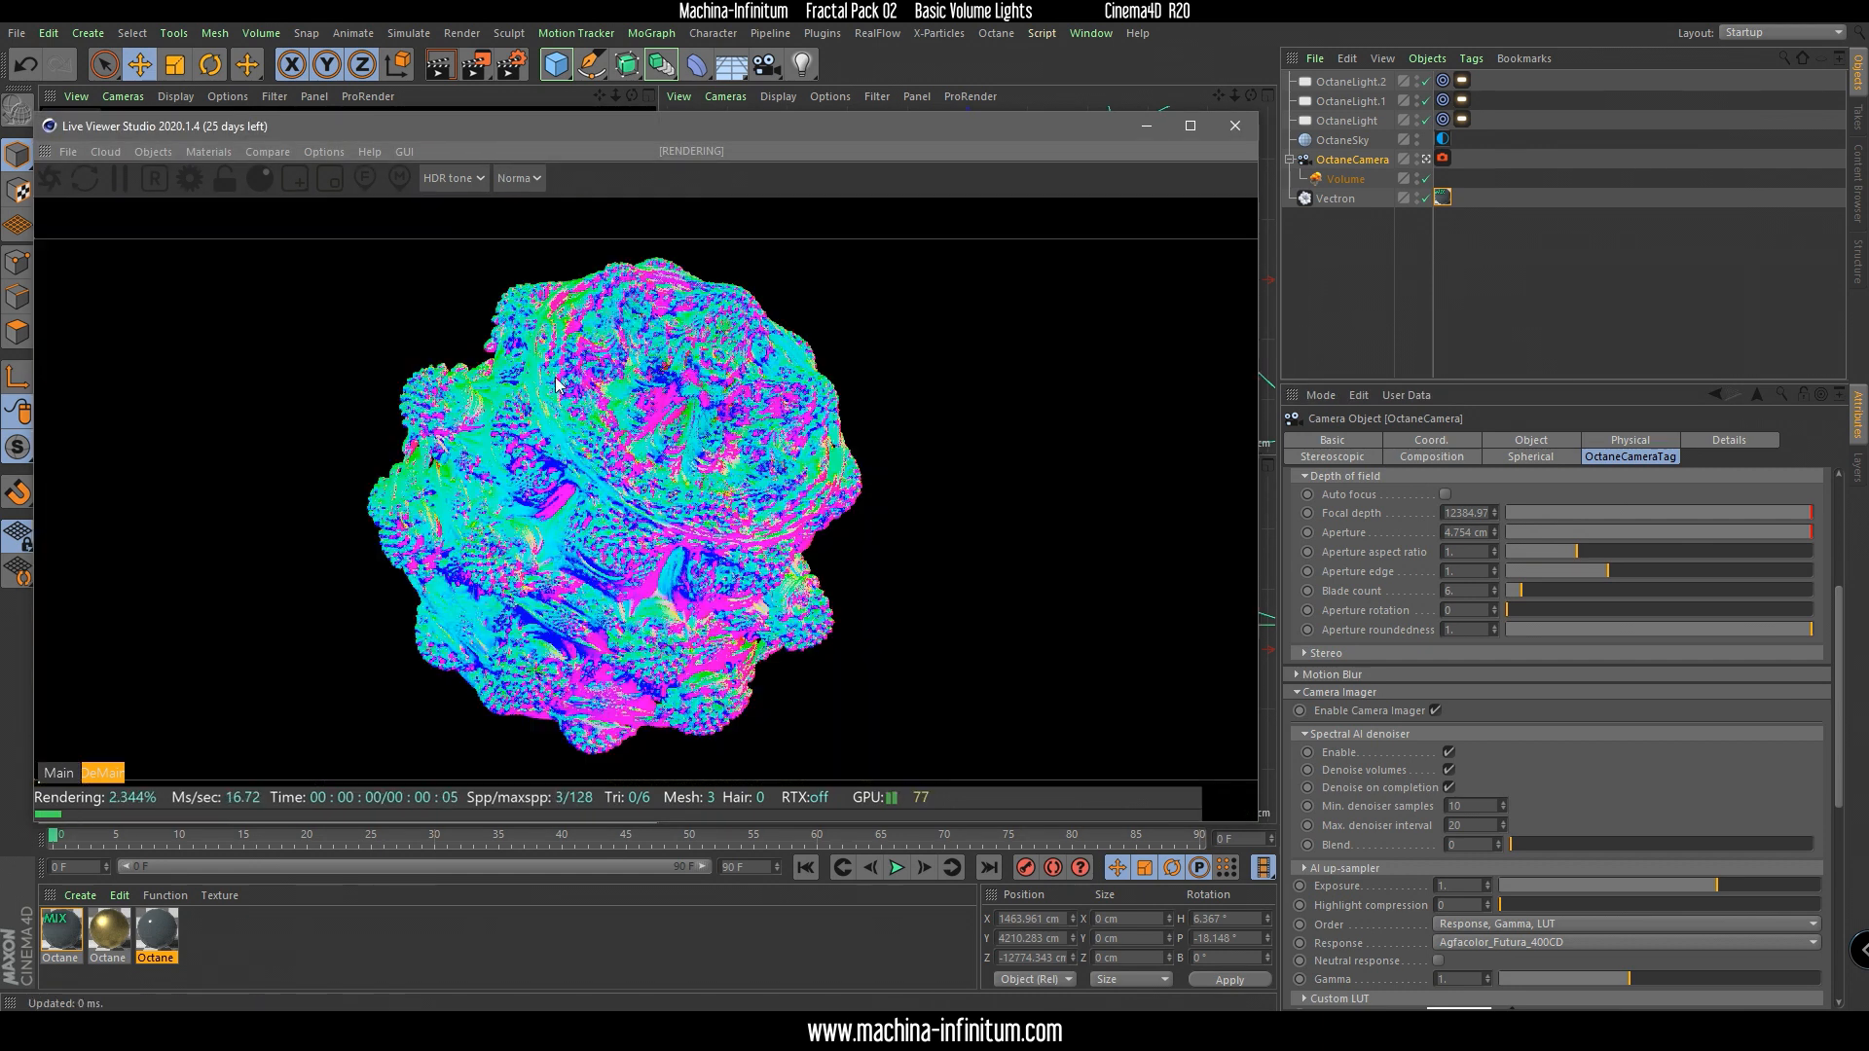
pyautogui.click(58, 773)
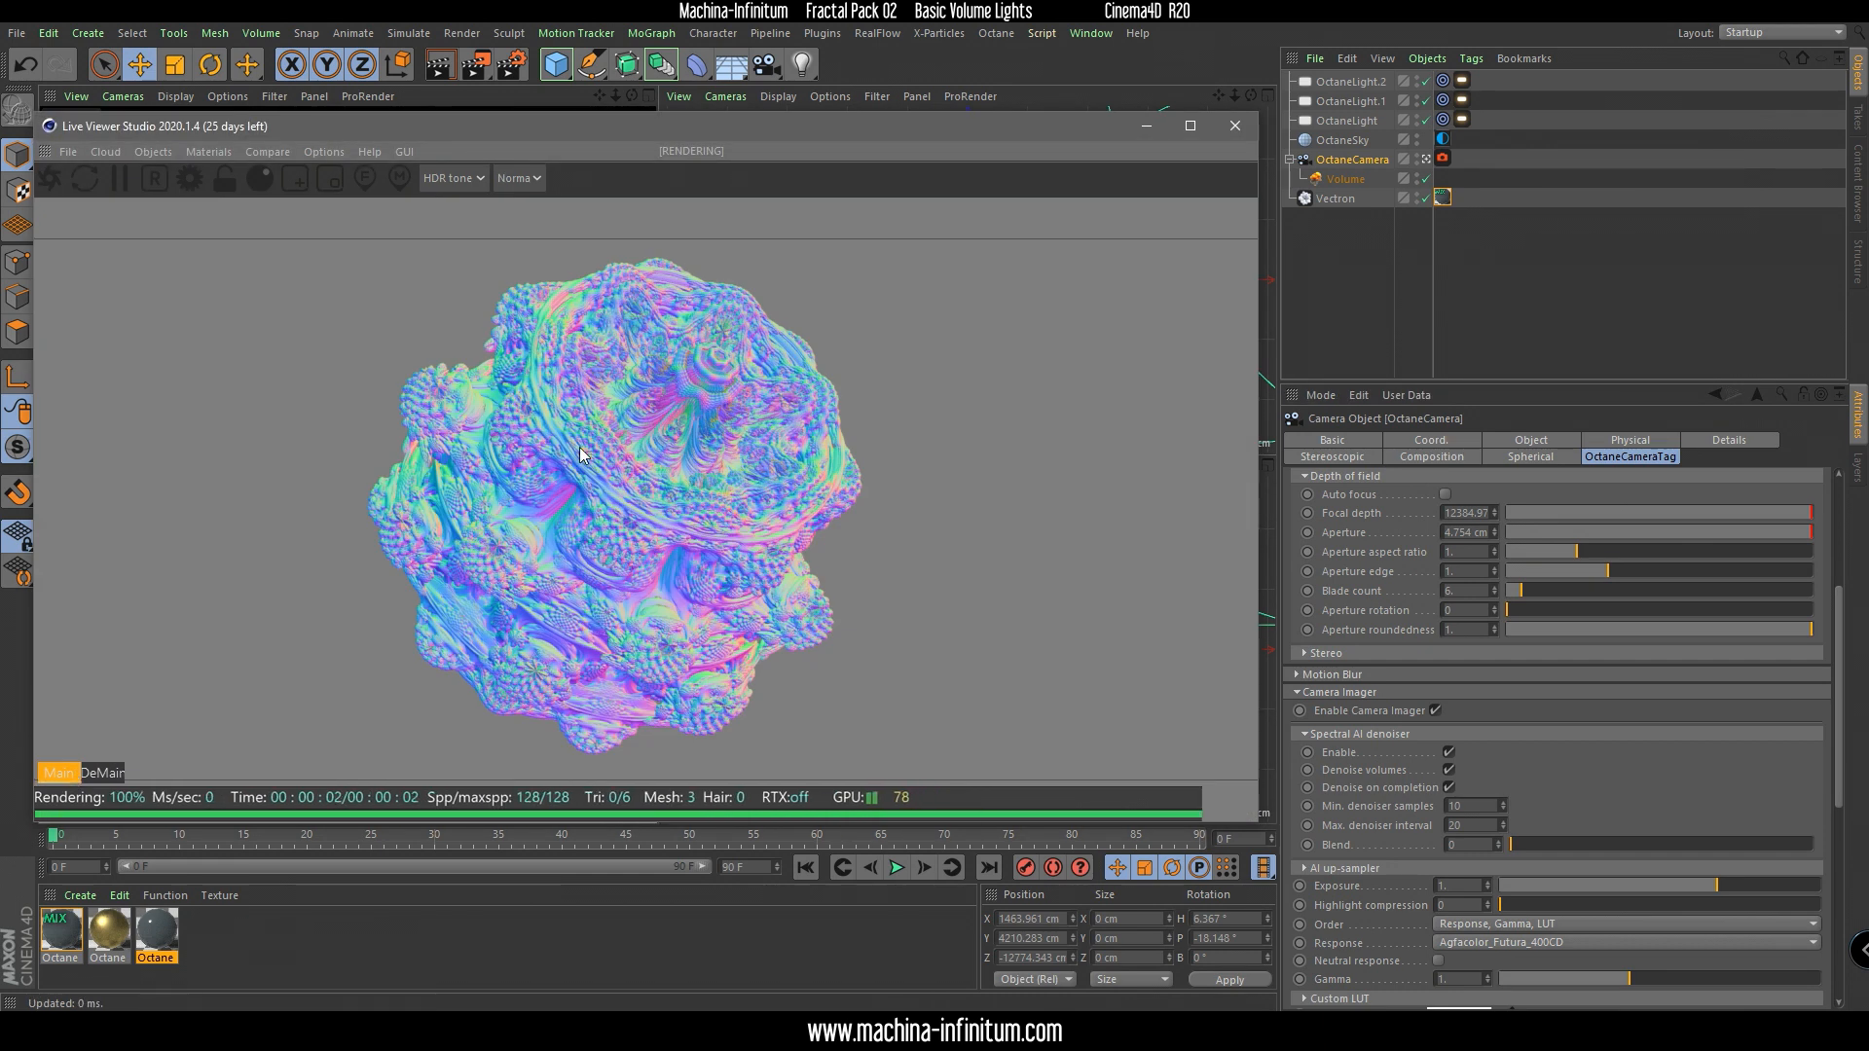
# Pick the camera's focus point in the Live Viewer inside the fractal's upper crater.
pyautogui.click(360, 181)
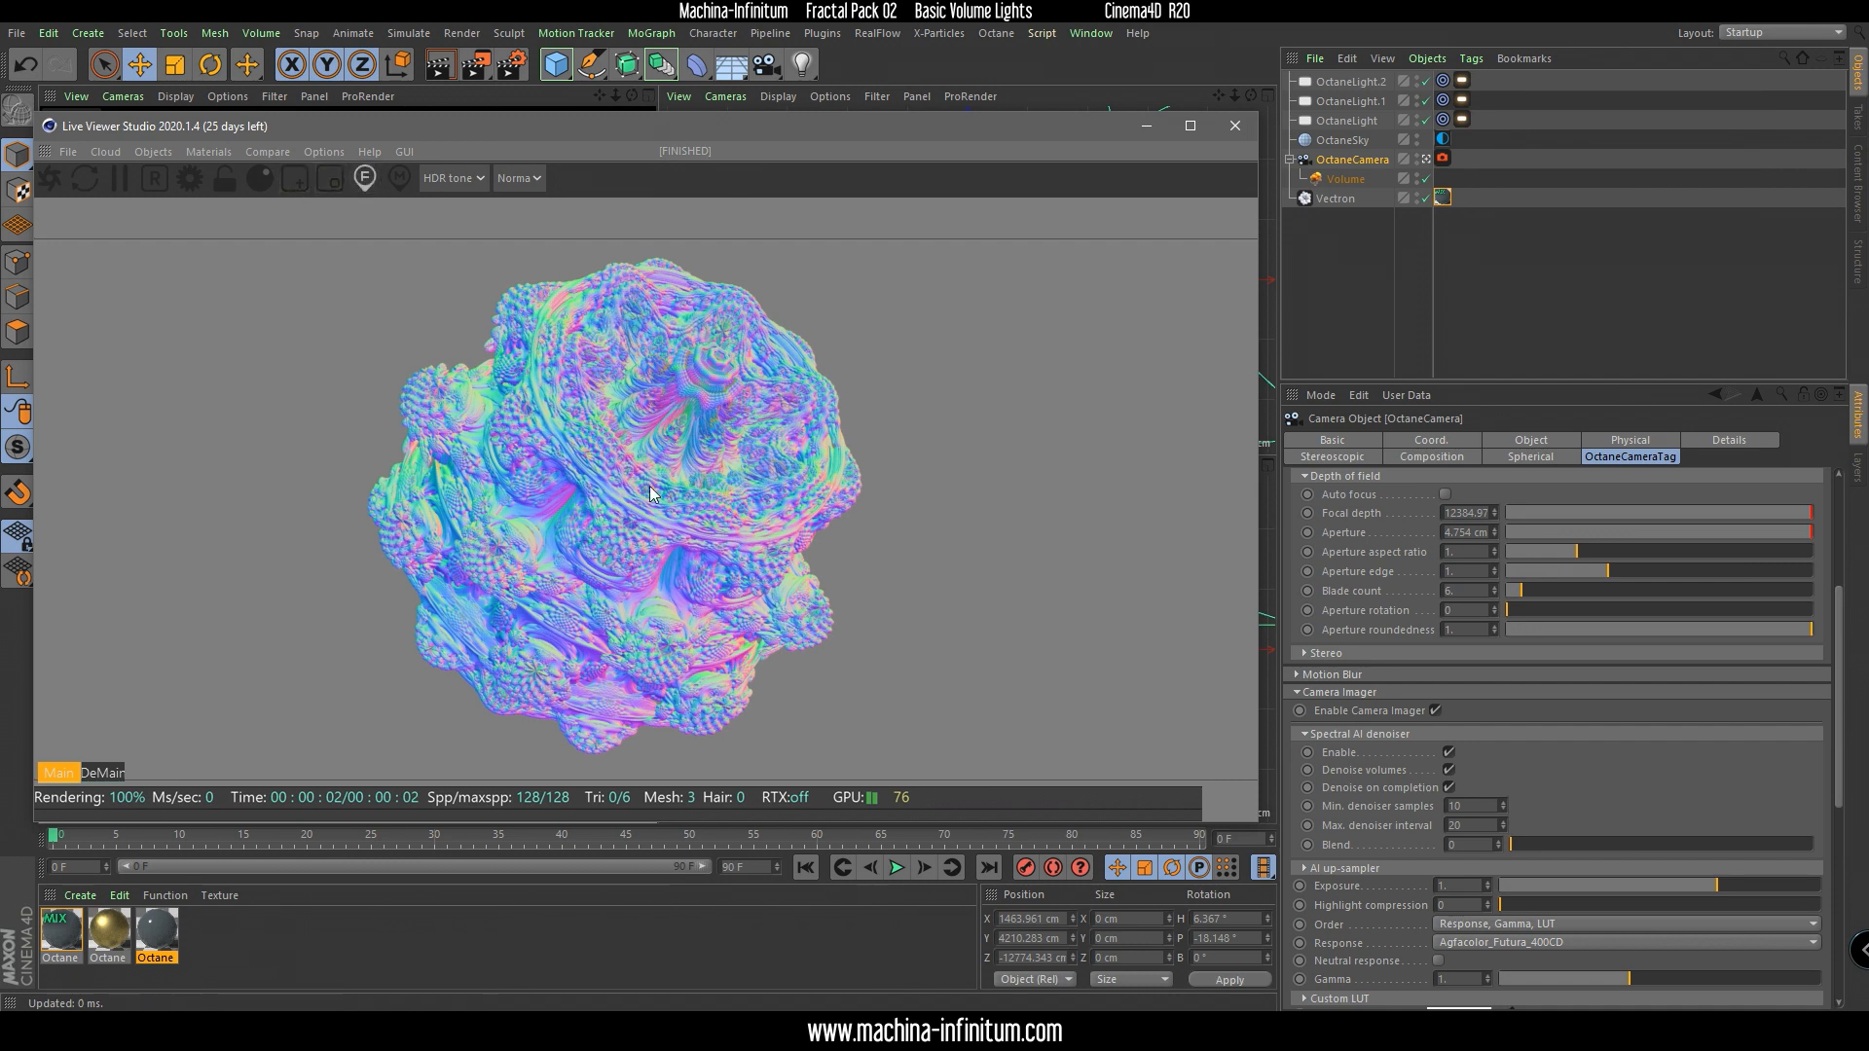
pyautogui.click(705, 387)
pyautogui.click(747, 409)
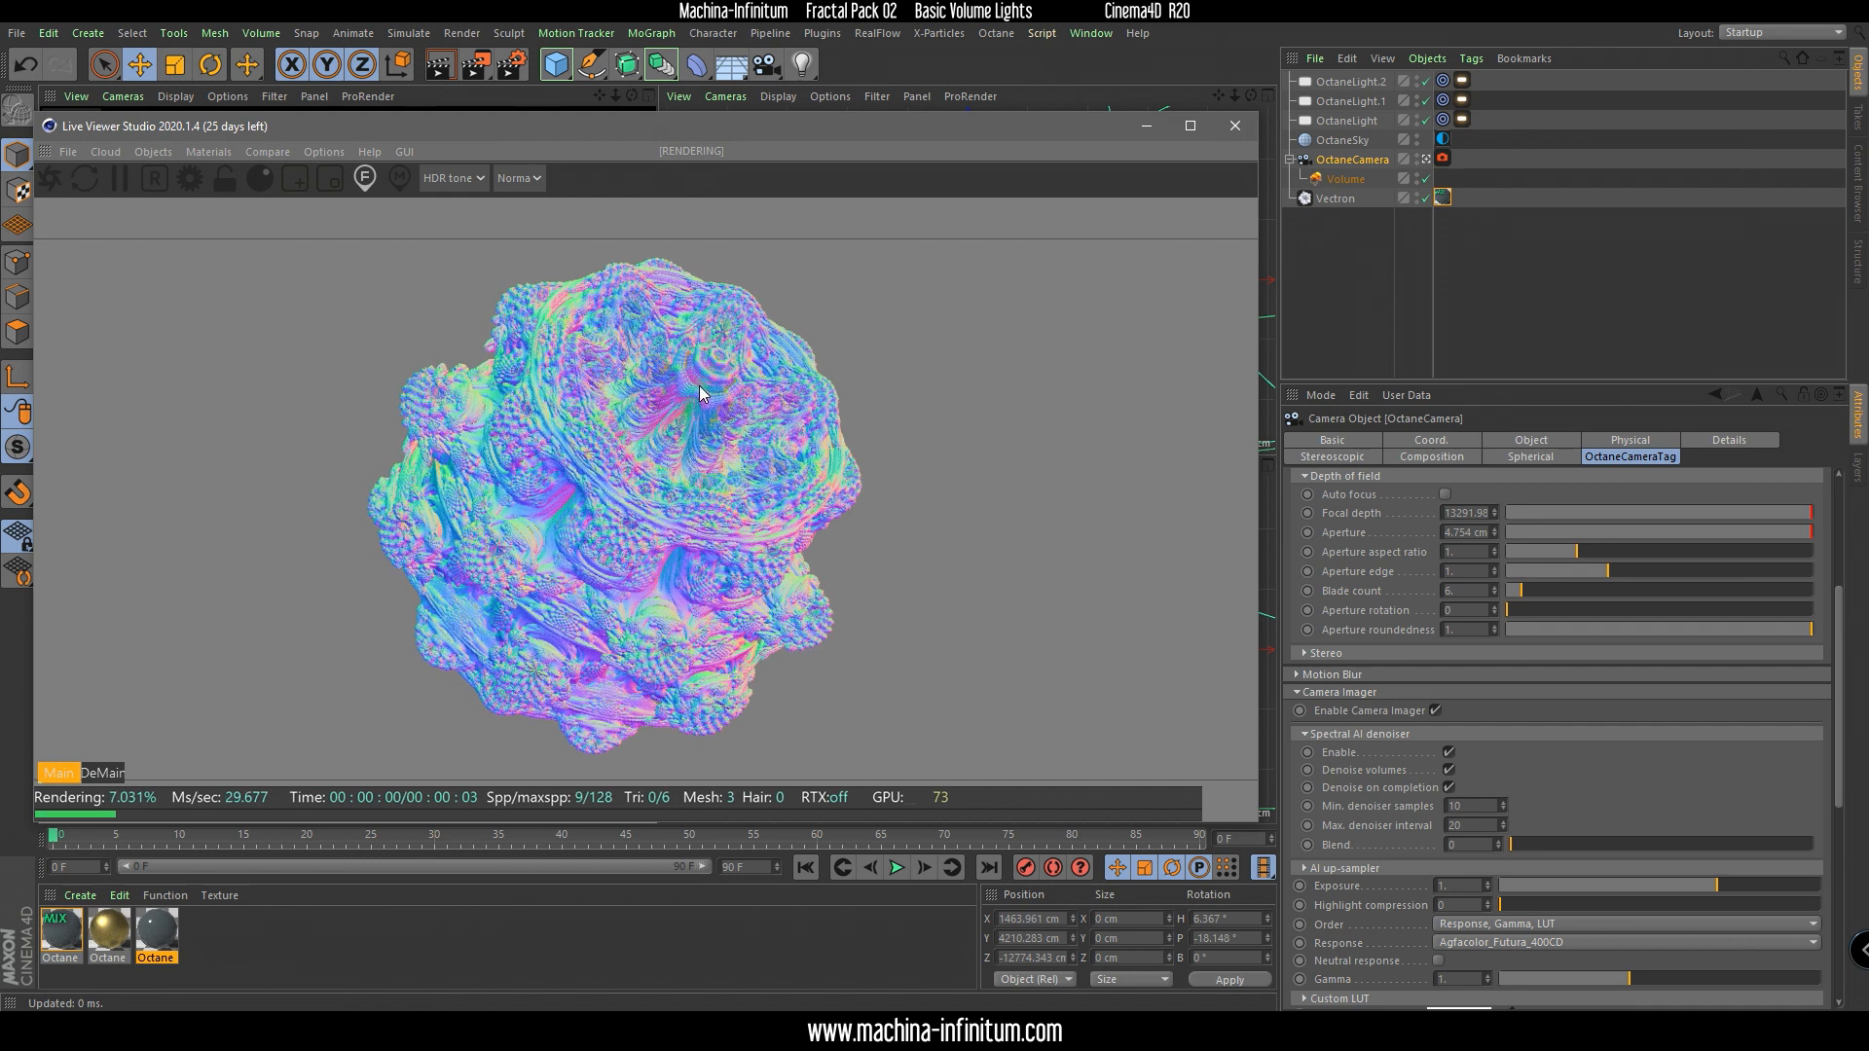
# Try a camera aperture of 50 cm and raise it further to 5000 cm.
pyautogui.moveTo(1446, 532); pyautogui.dragTo(1629, 549)
pyautogui.write('50')
pyautogui.press('Return')
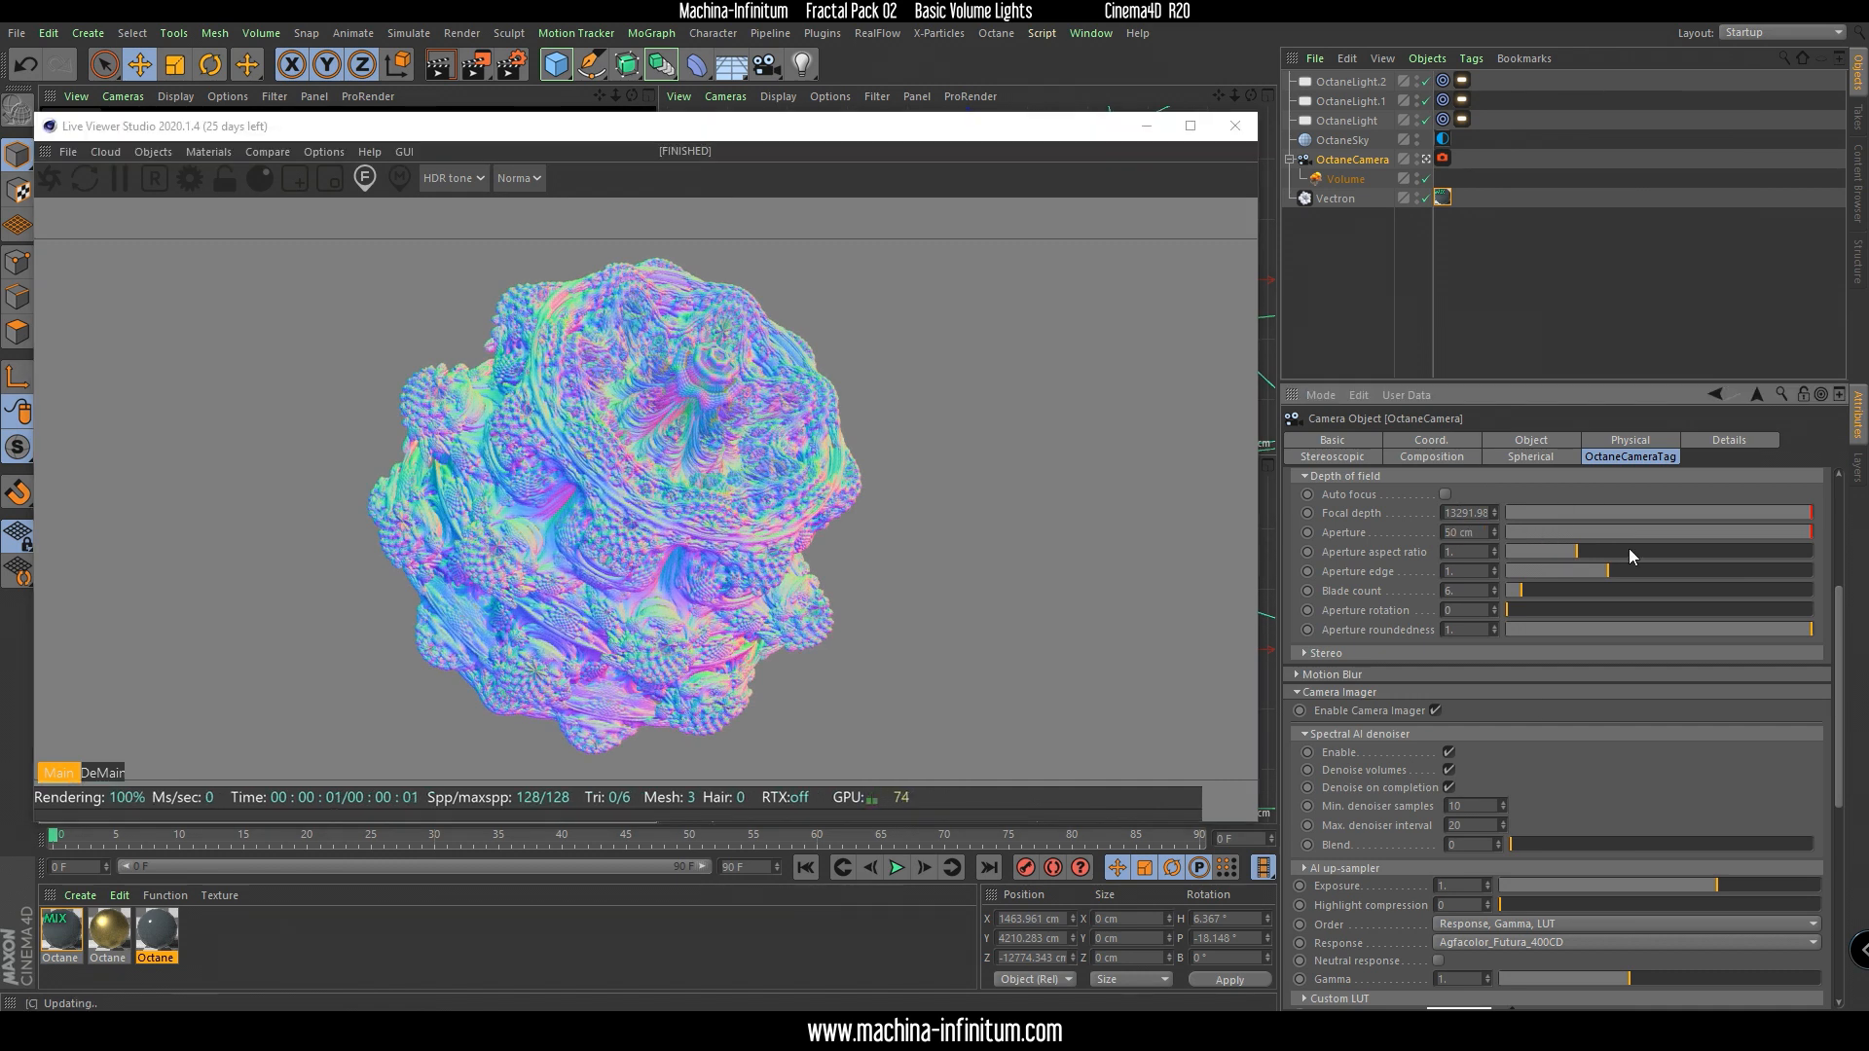
pyautogui.click(1475, 532)
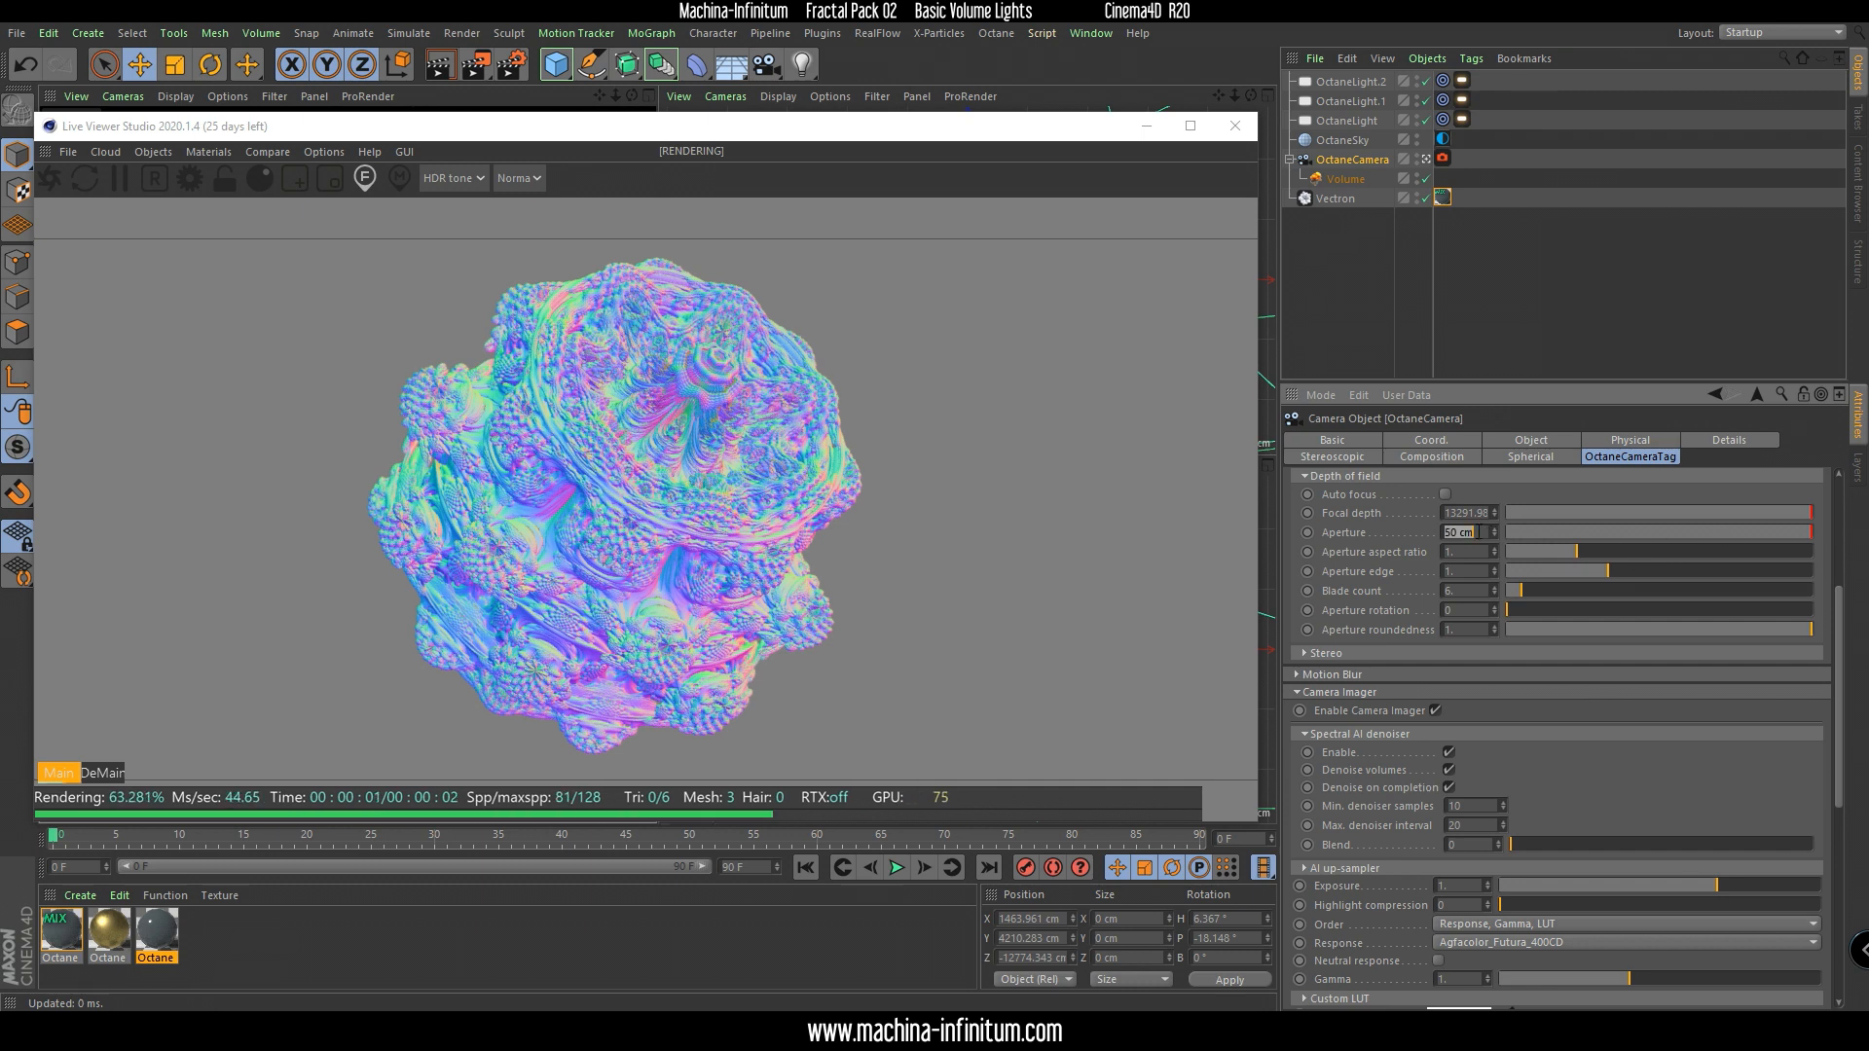
pyautogui.write('5000')
pyautogui.press('Return')
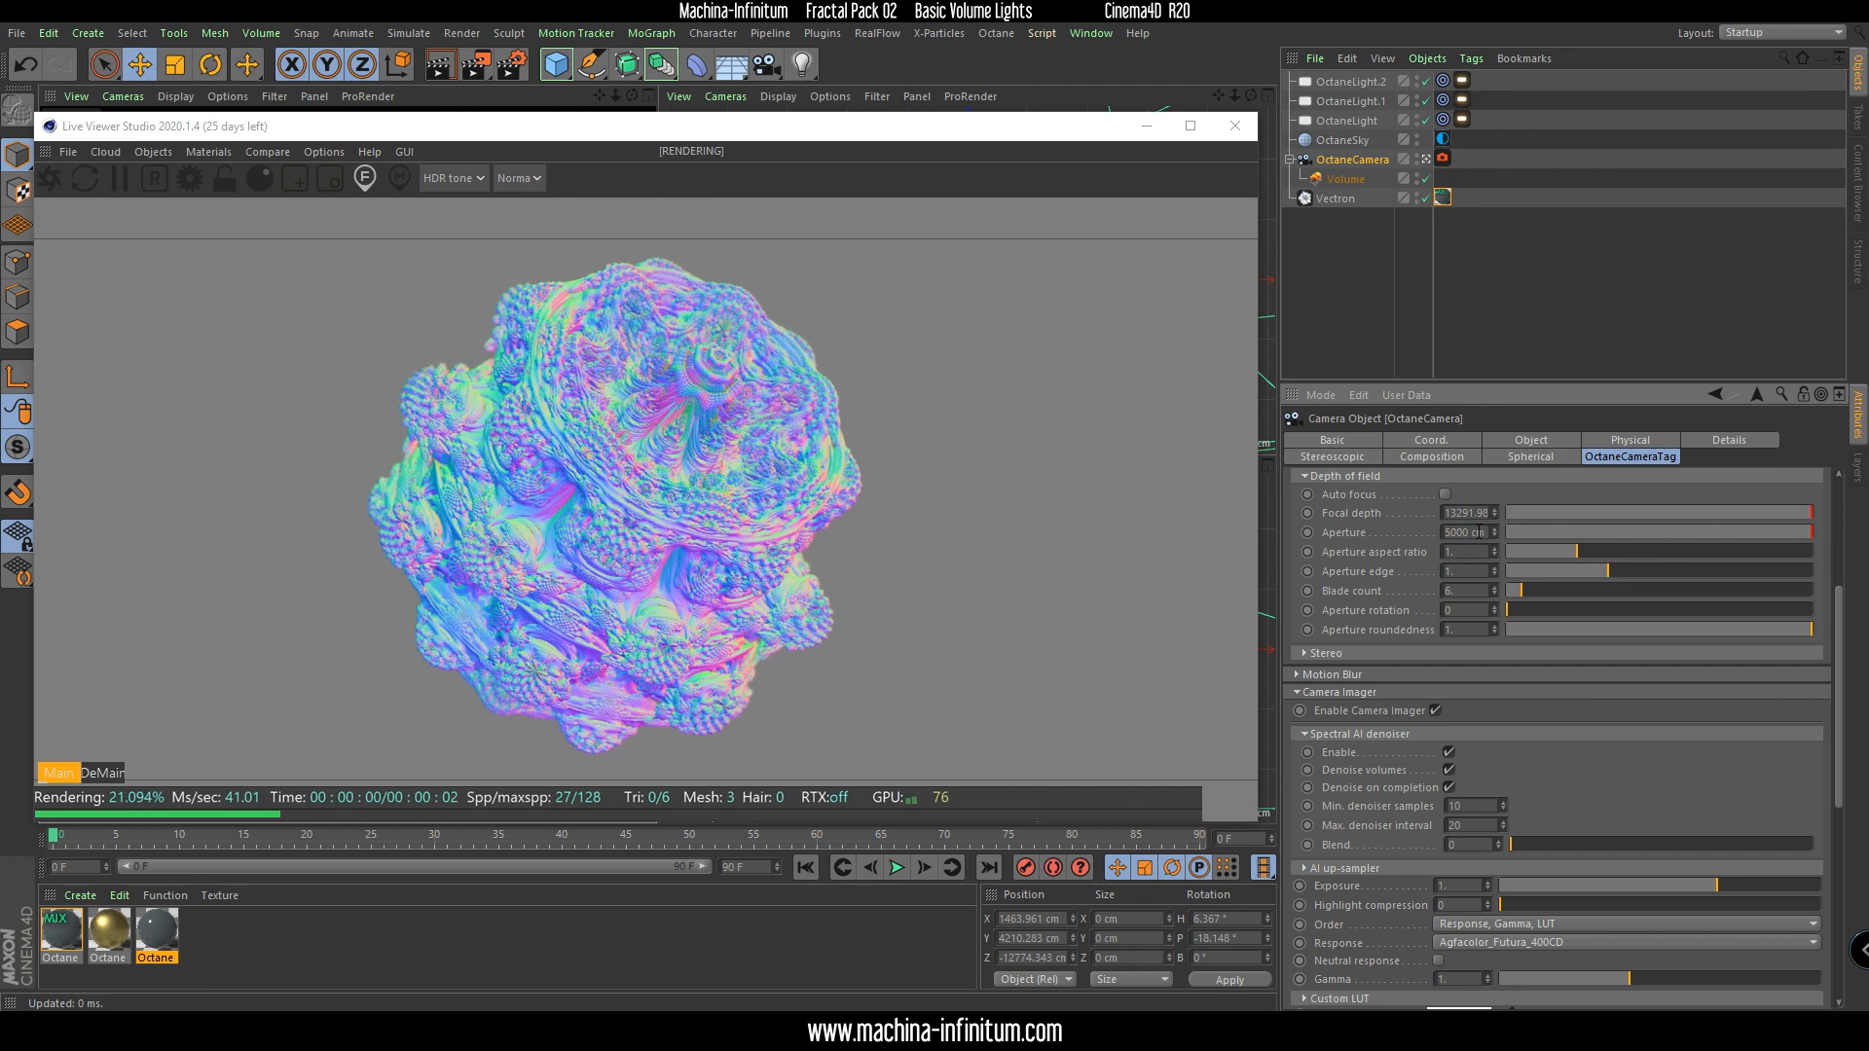
# Inspect the OctaneCamera's object properties and the Volume object's medium settings.
pyautogui.click(1351, 160)
pyautogui.click(1531, 440)
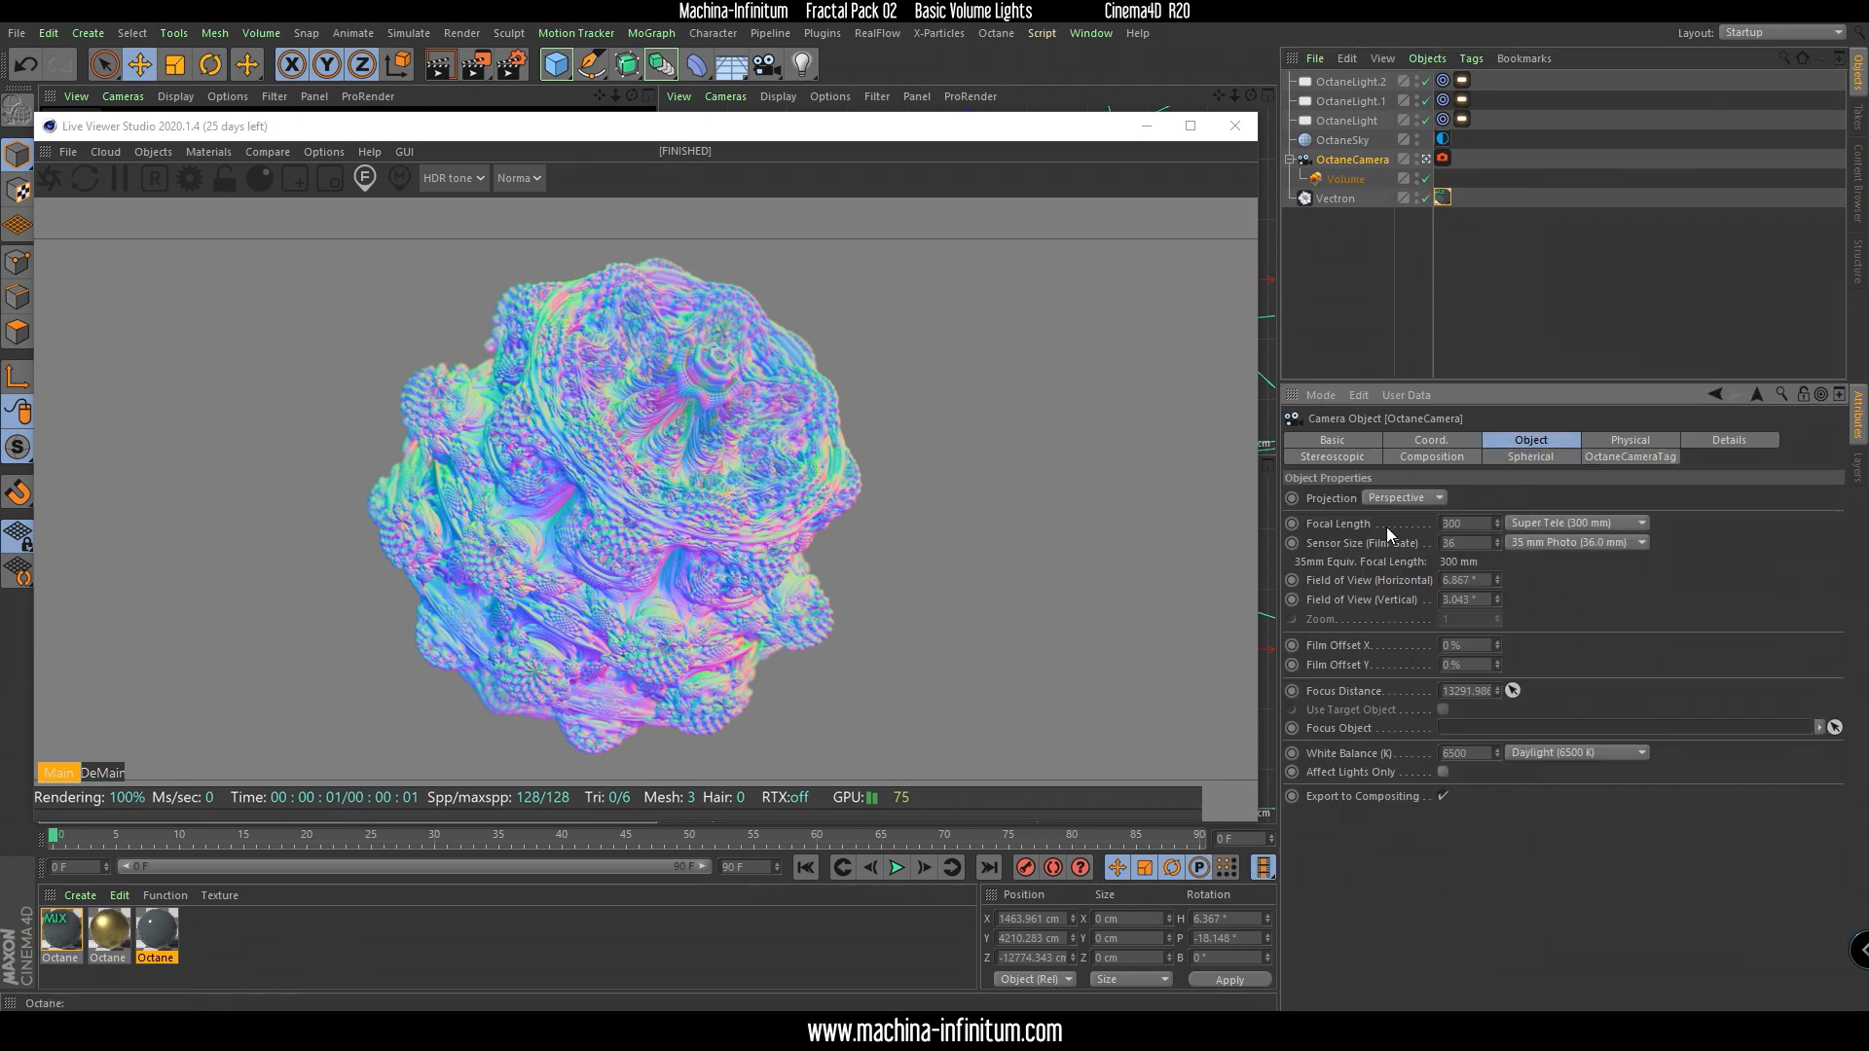
pyautogui.click(1347, 179)
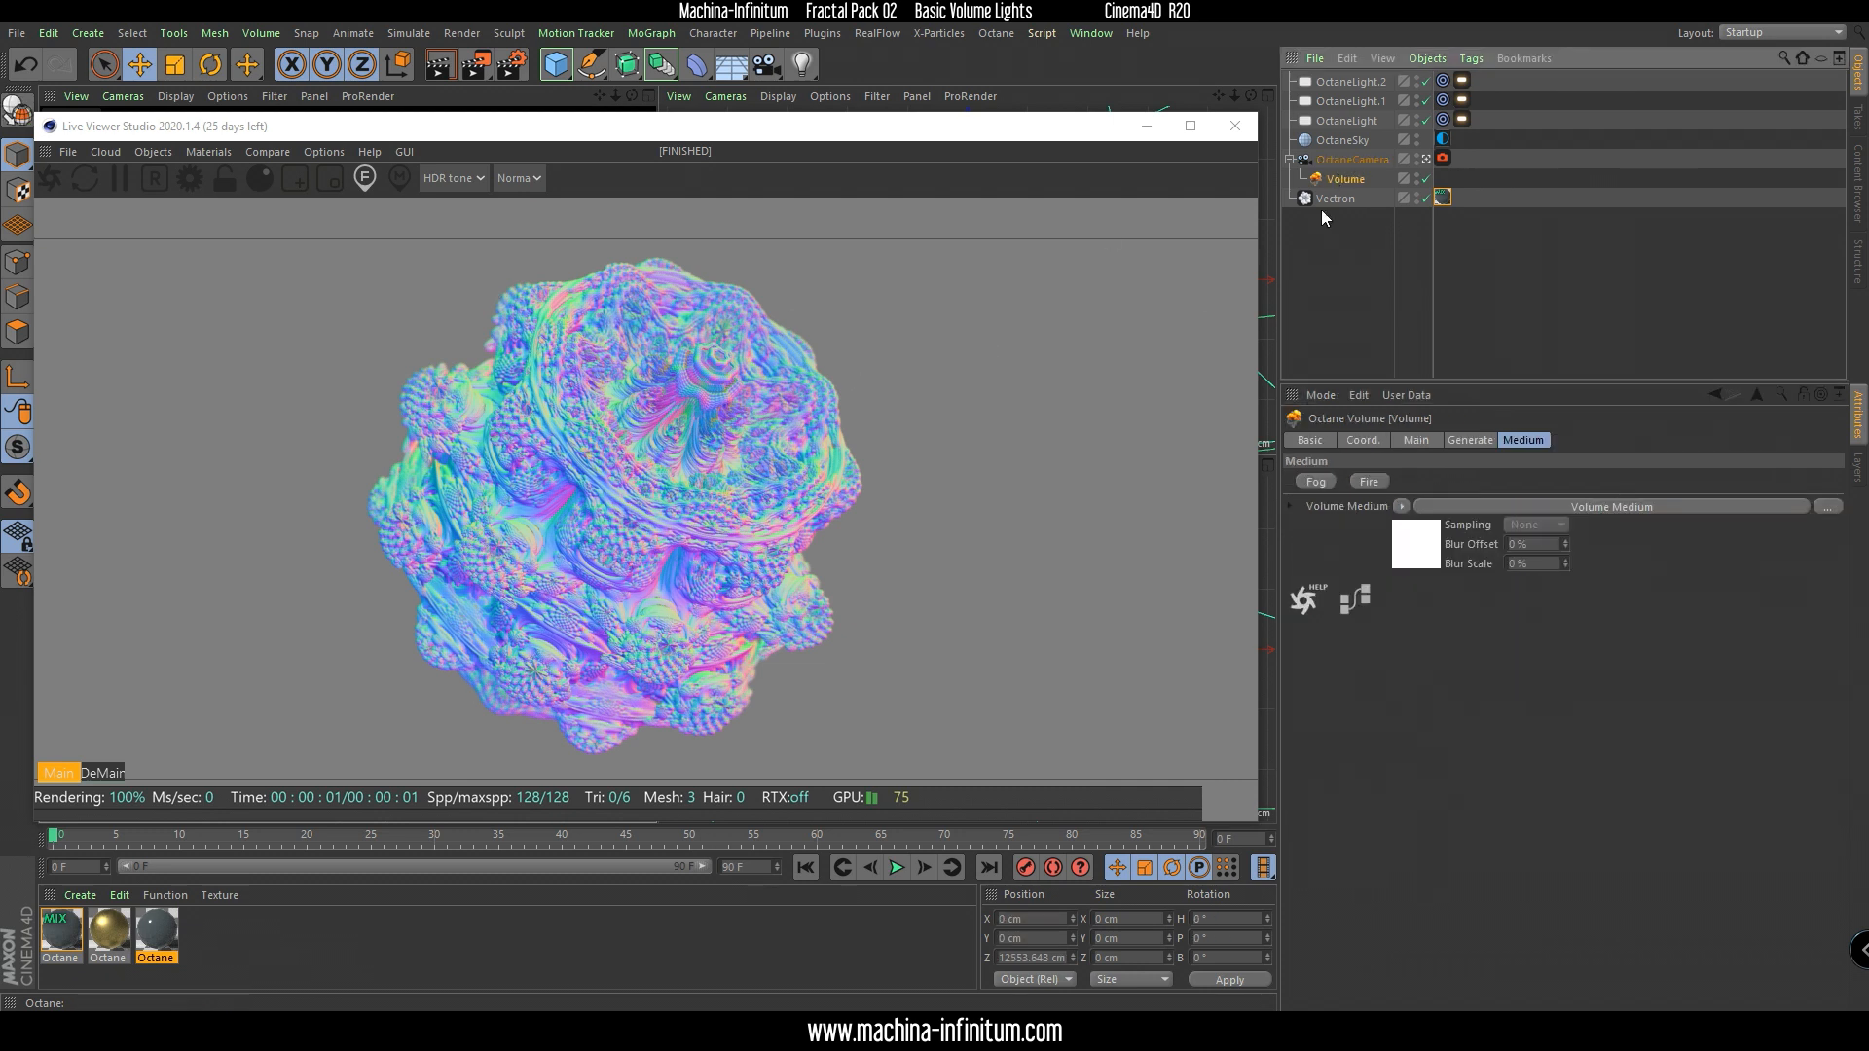
# Return the Live Viewer to path-traced rendering and raise the OctaneCamera's post-processing bloom power to about 301.
pyautogui.click(1352, 160)
pyautogui.click(1609, 458)
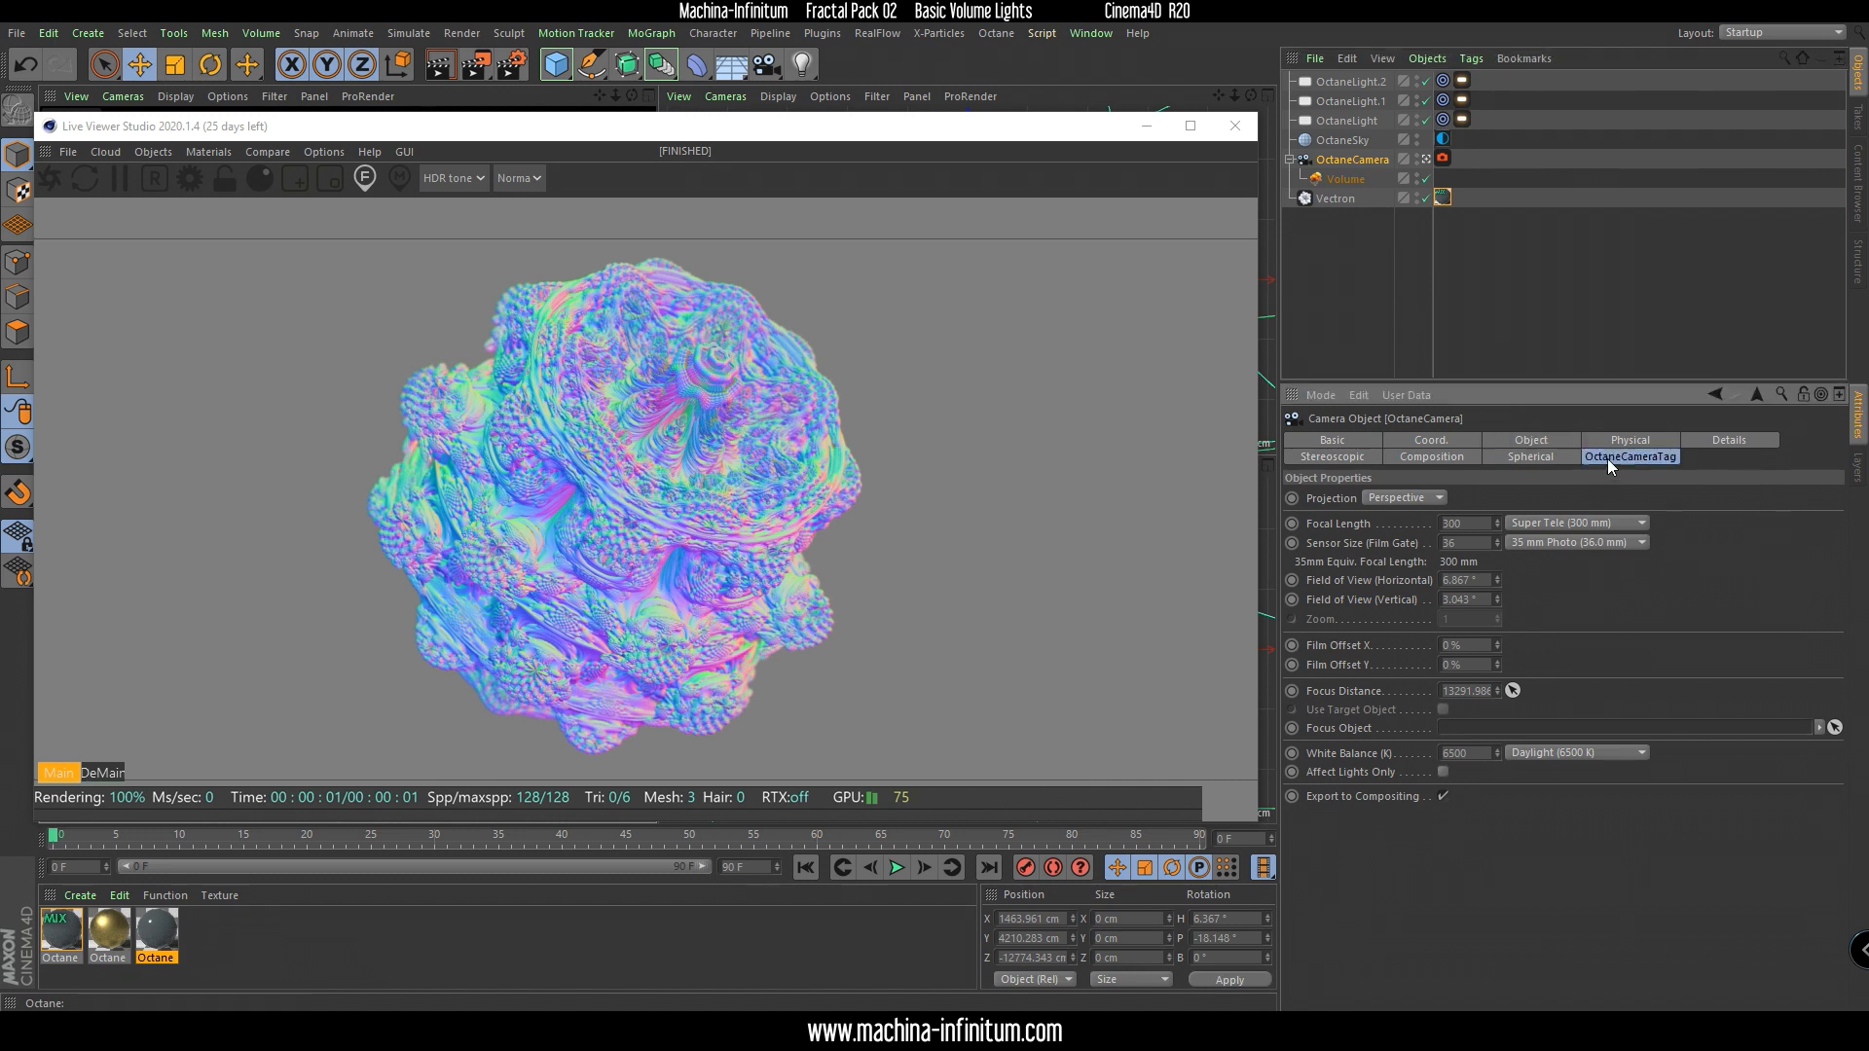
pyautogui.moveTo(1841, 571); pyautogui.dragTo(1859, 869)
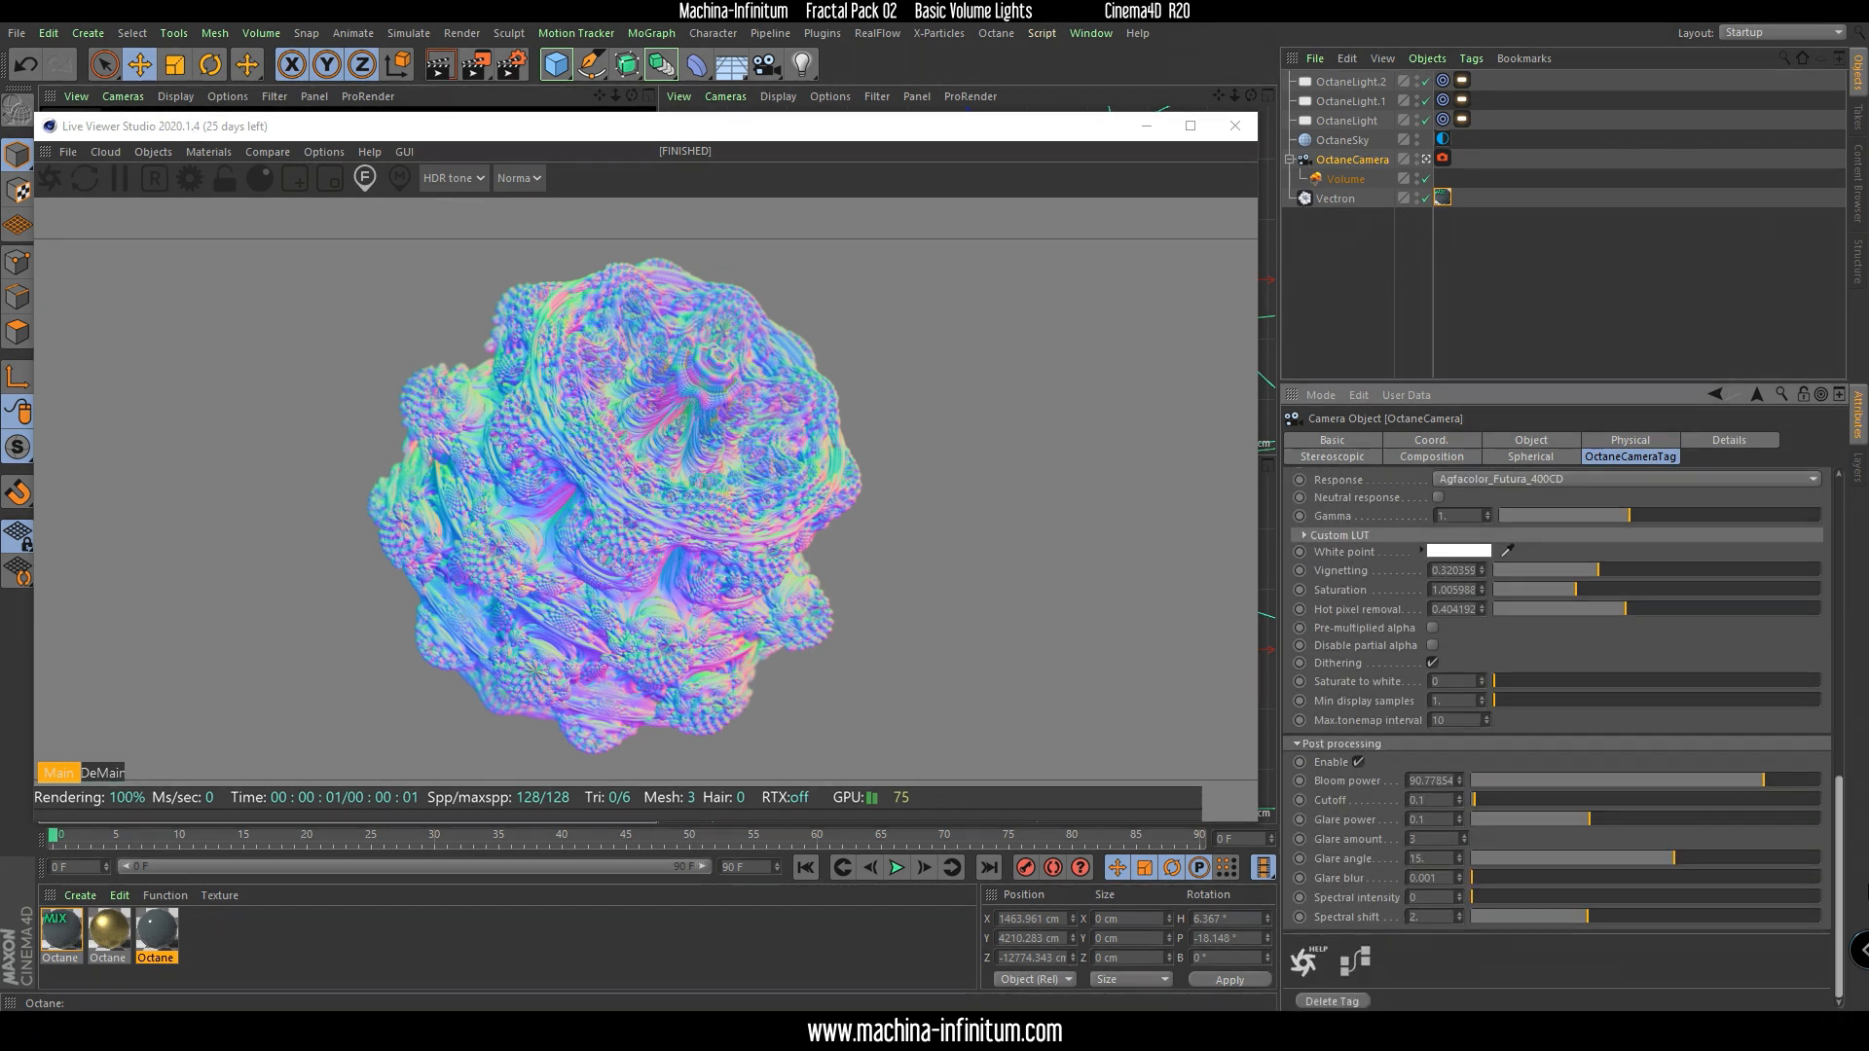
pyautogui.click(518, 179)
pyautogui.click(528, 220)
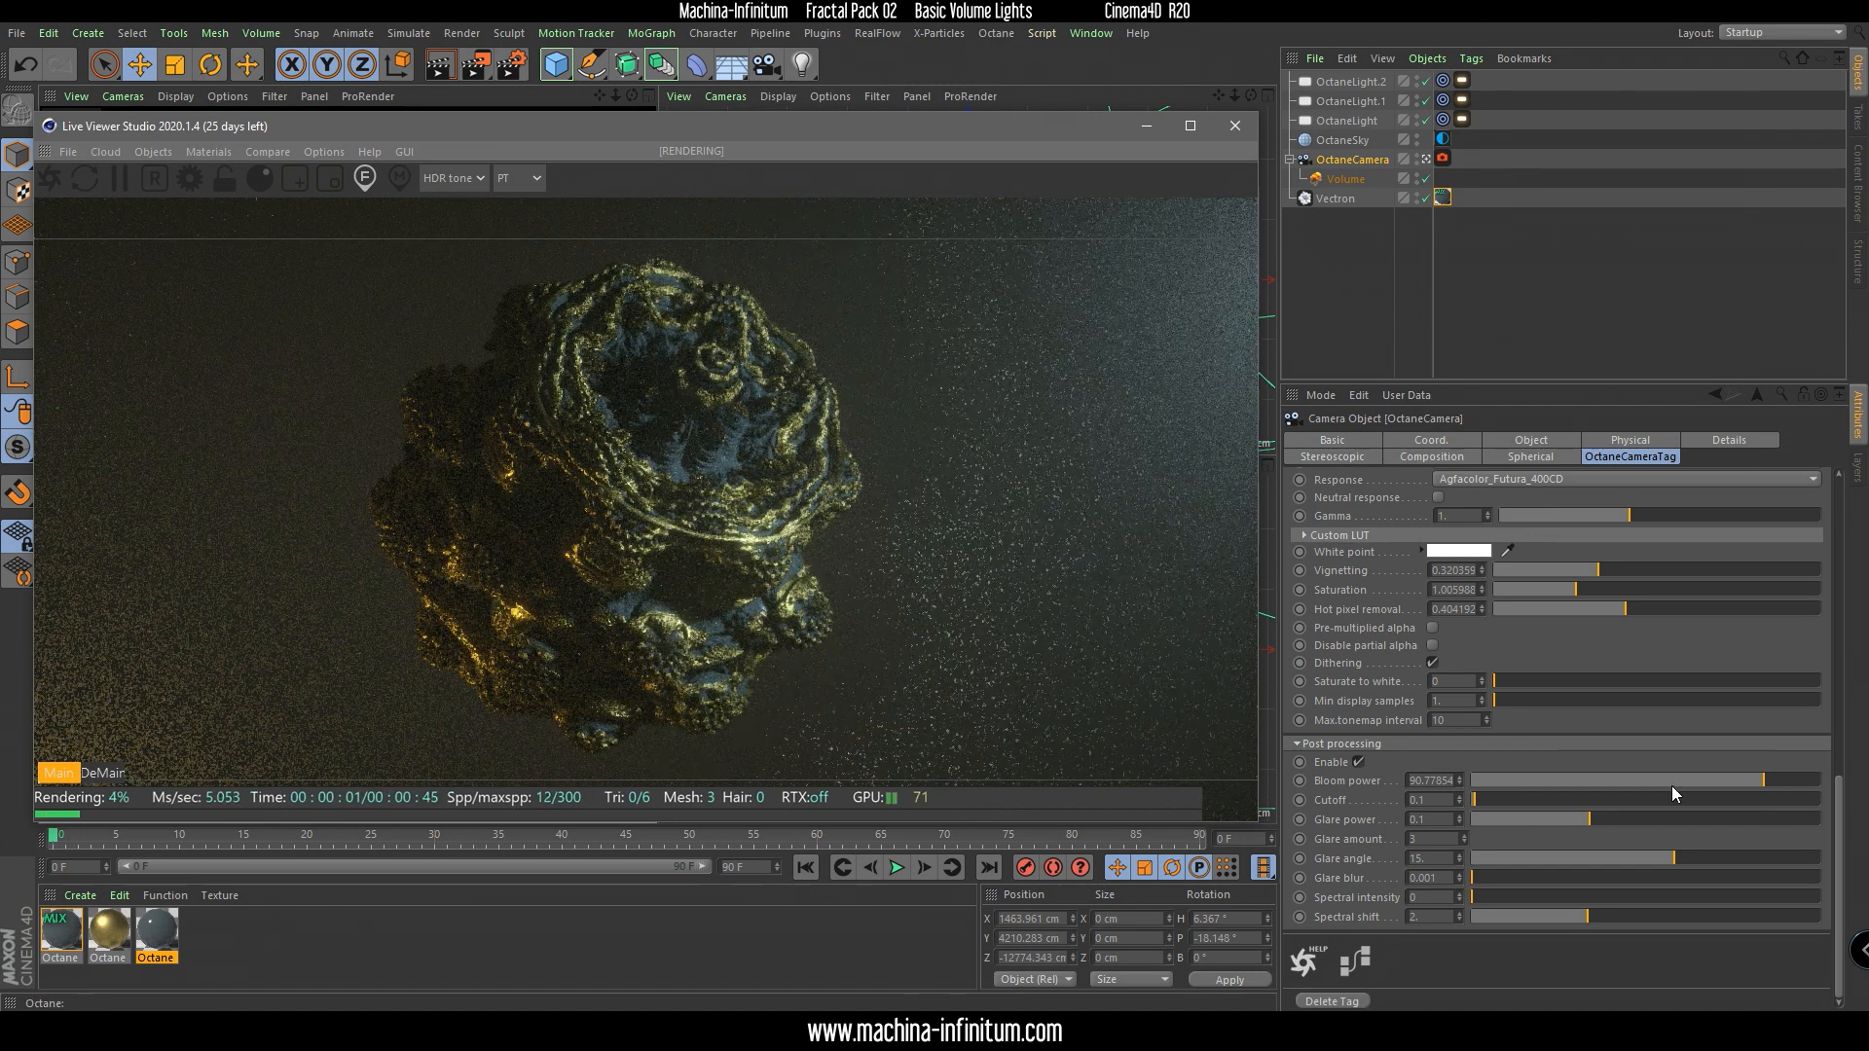
pyautogui.moveTo(1768, 783); pyautogui.dragTo(1794, 785)
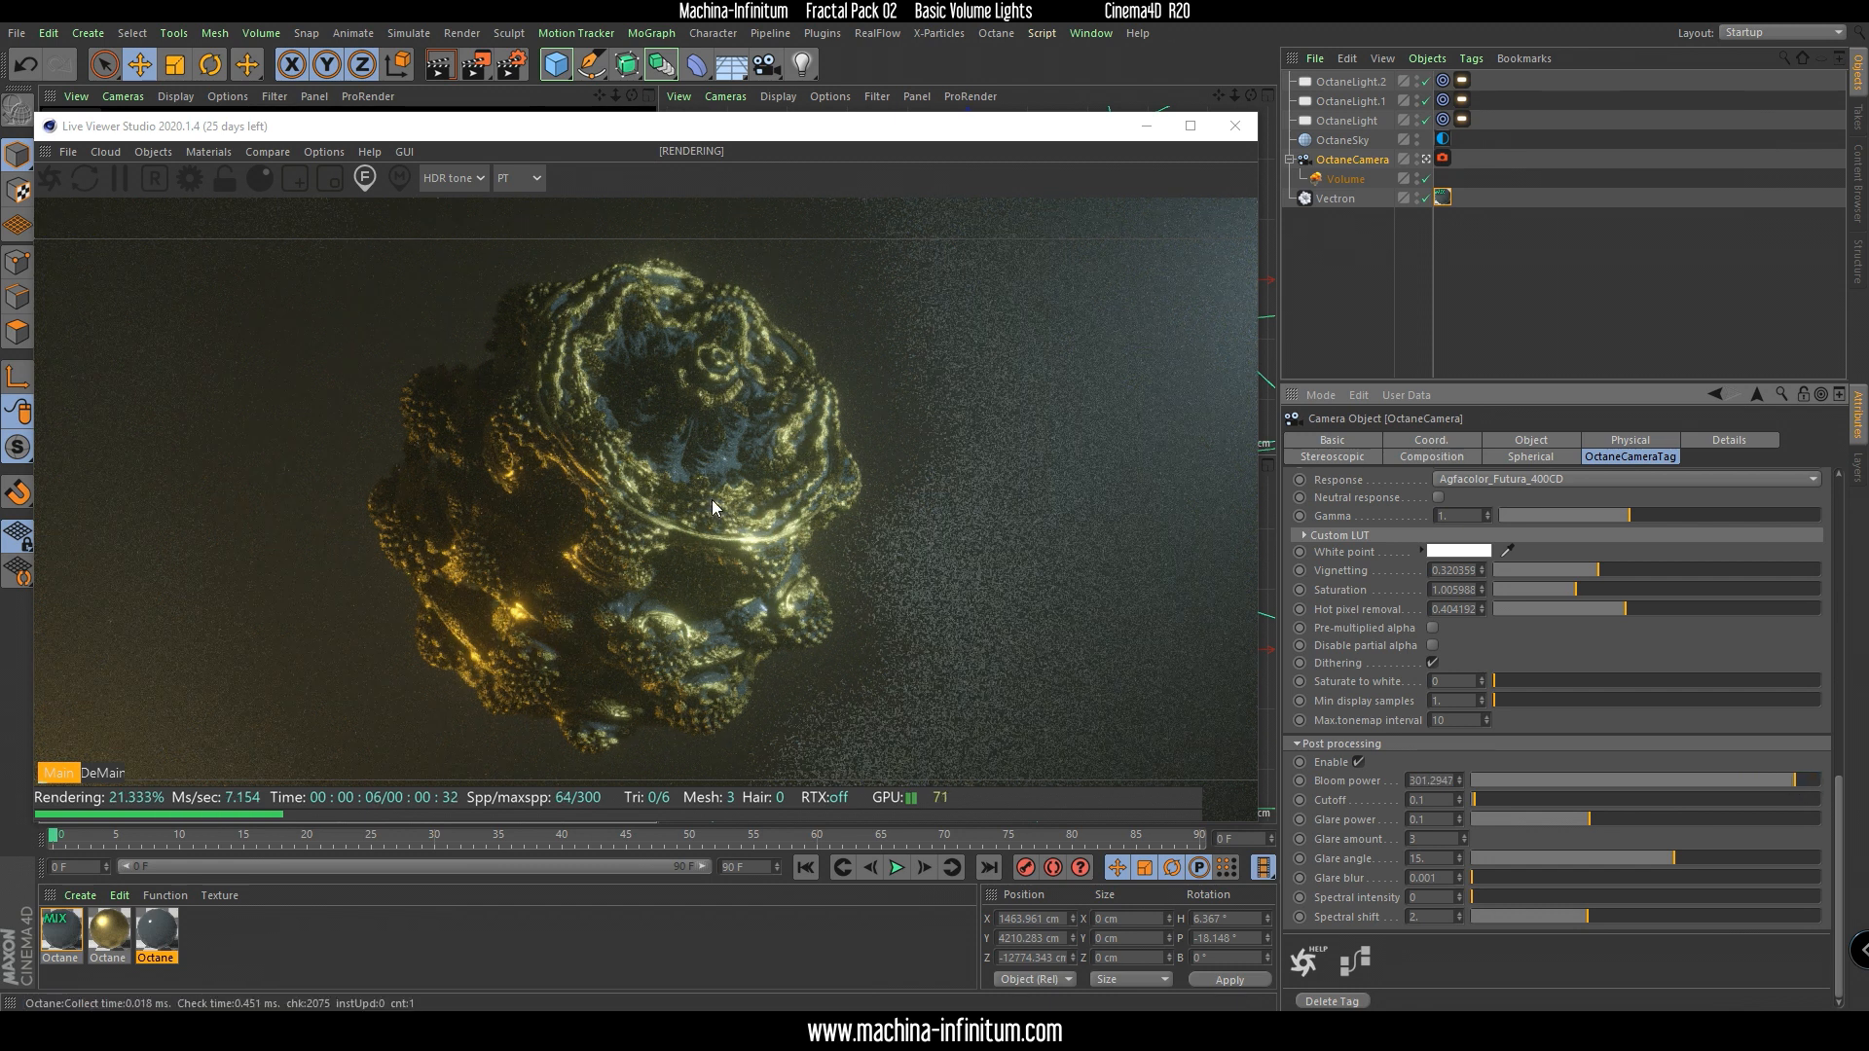
# Lock the Live Viewer's render resolution and maximize its window.
pyautogui.click(227, 177)
pyautogui.click(1190, 125)
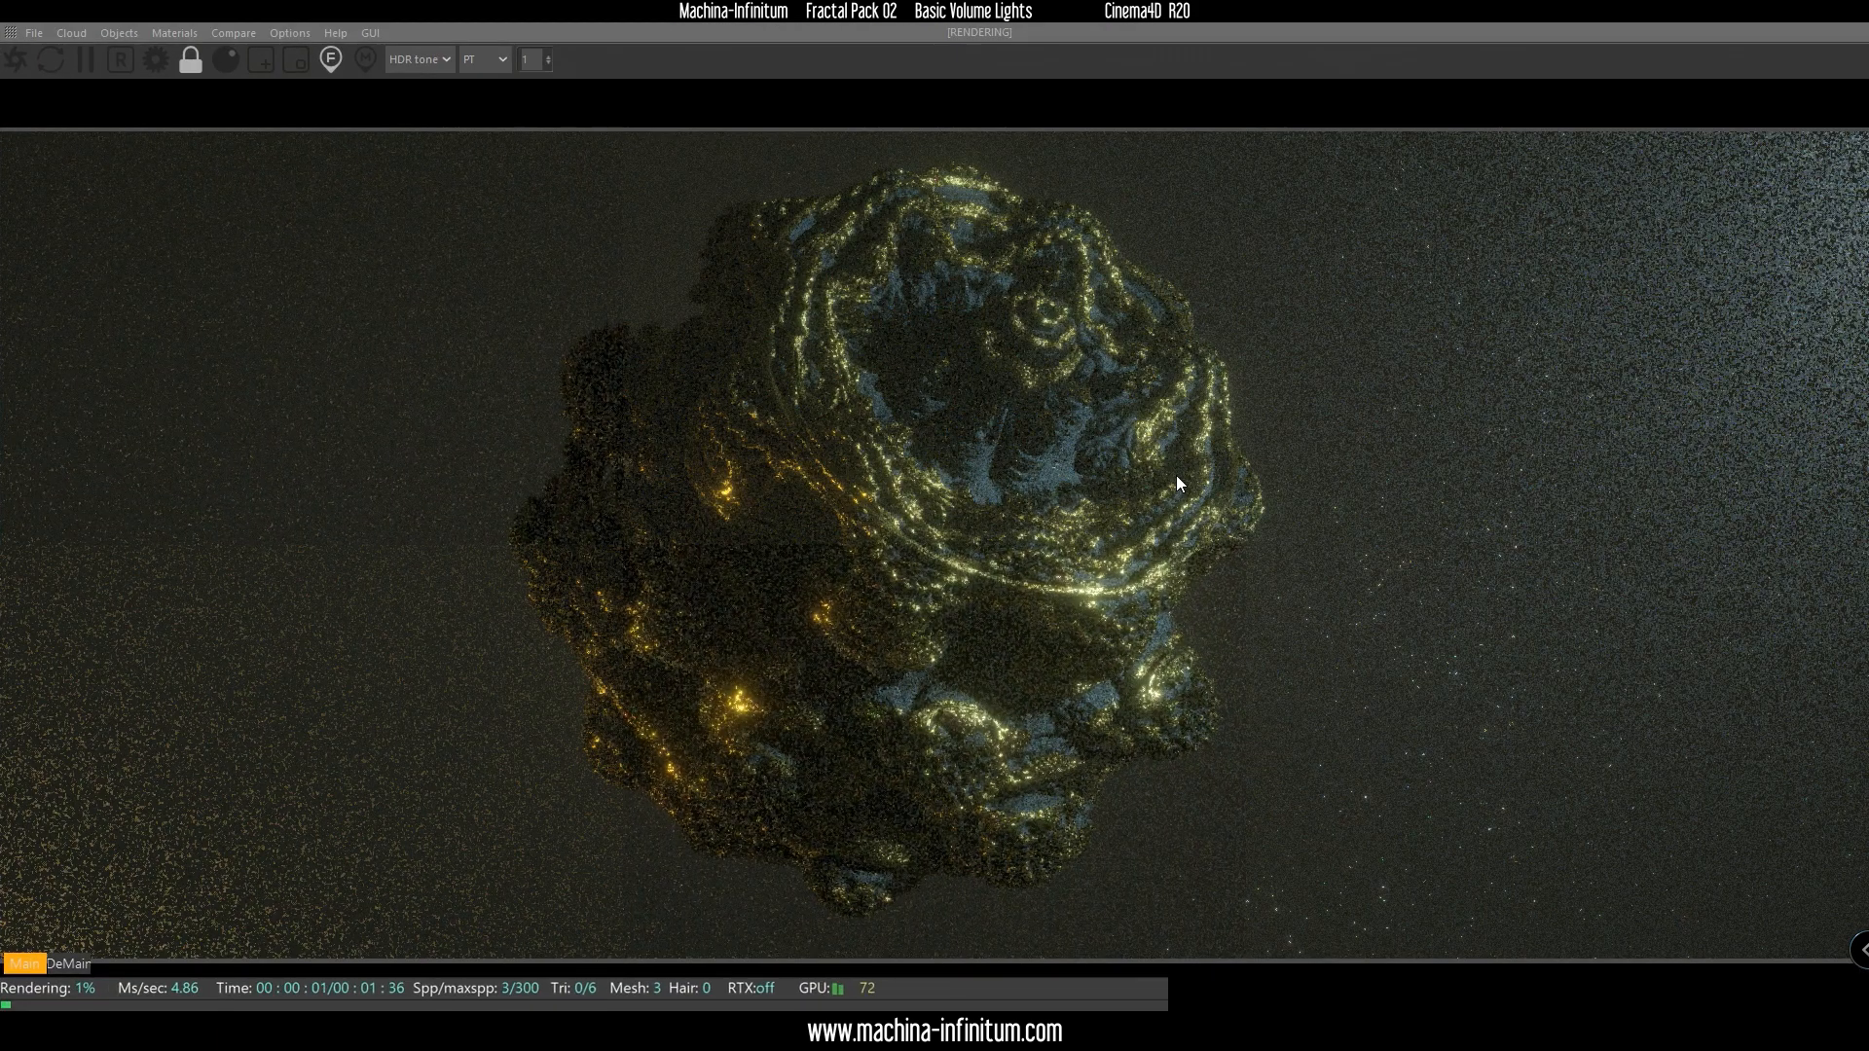